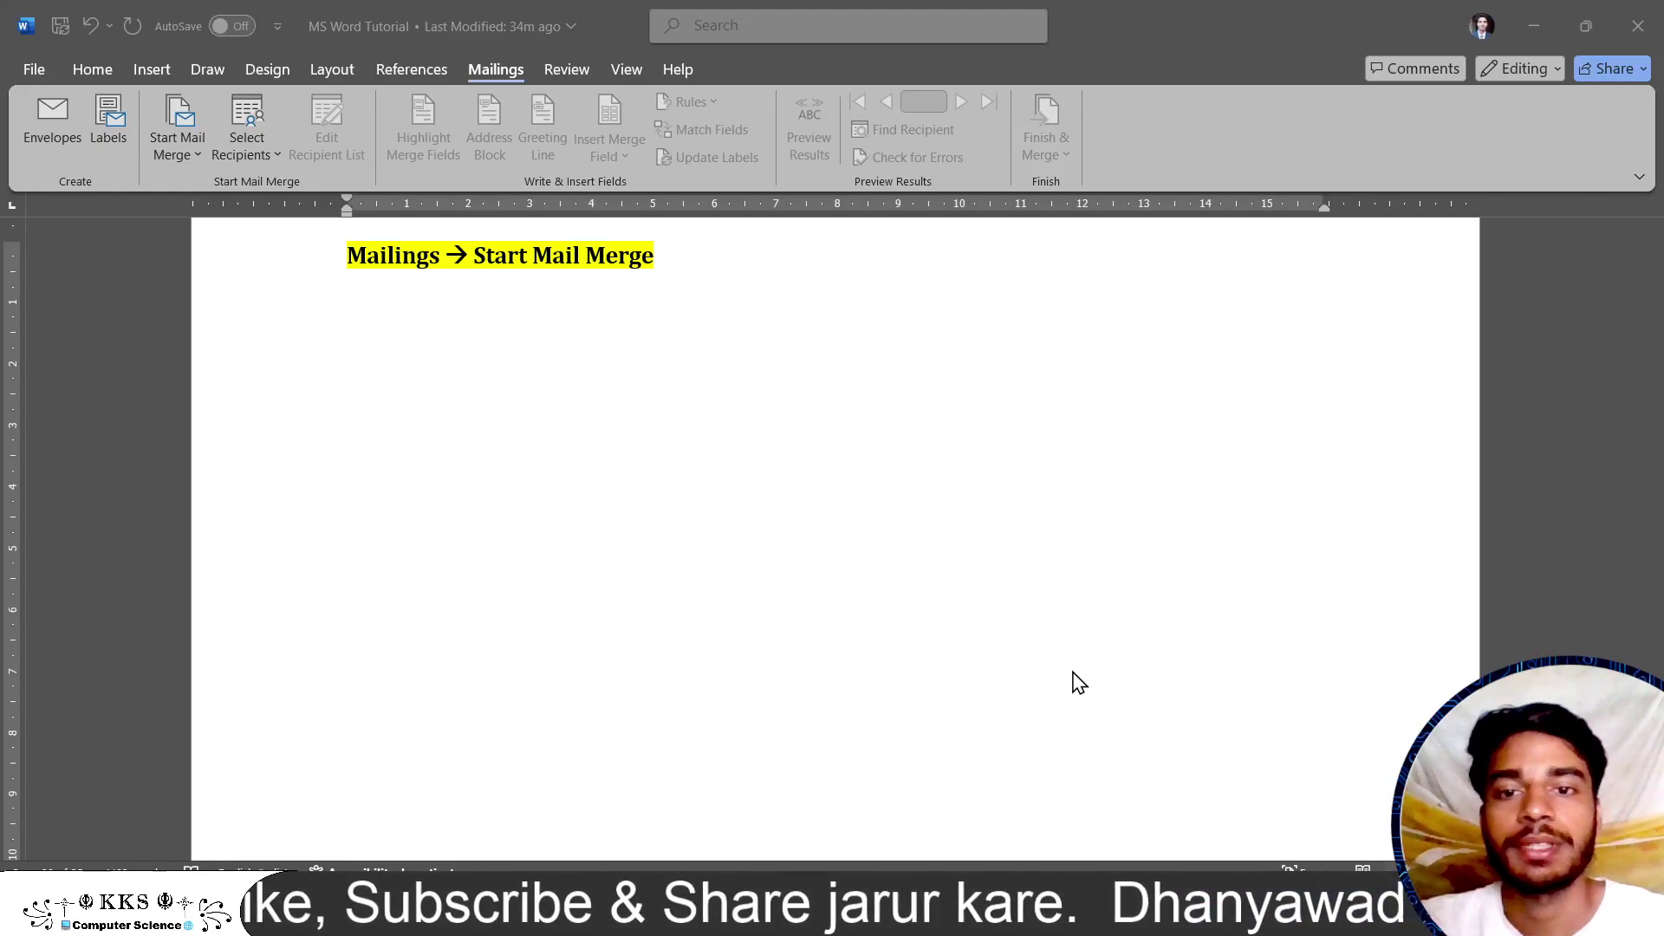
# - Look through the Start Mail Merge document types and the step-by-step guide without choosing one
pyautogui.click(1016, 92)
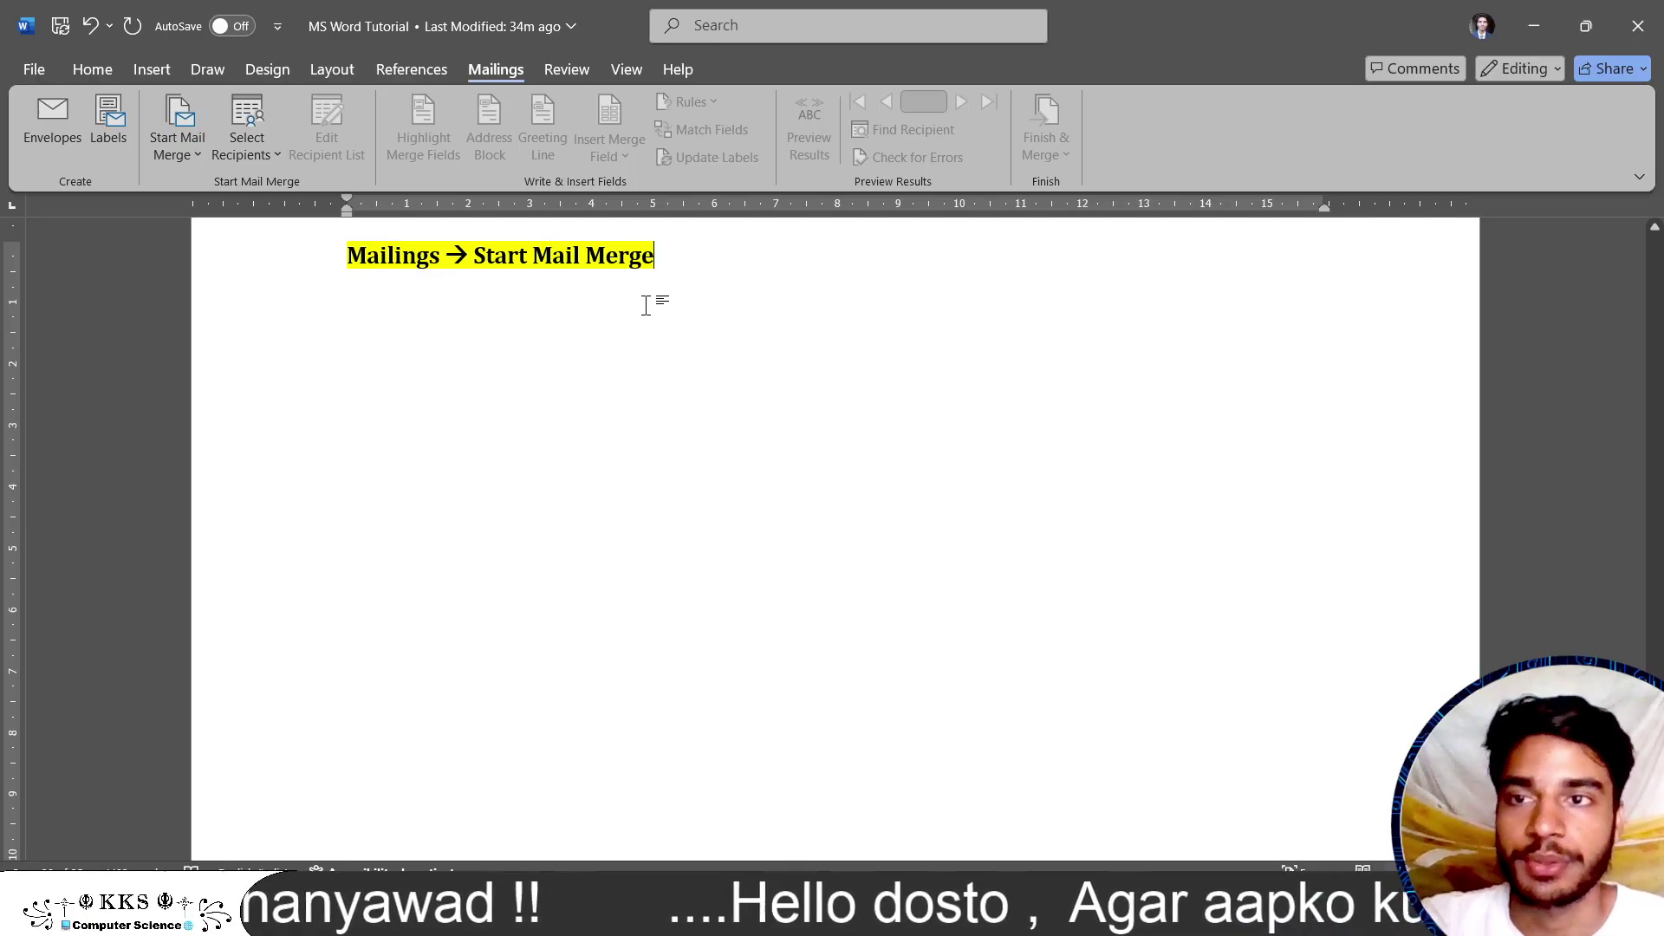
pyautogui.click(438, 67)
pyautogui.click(492, 67)
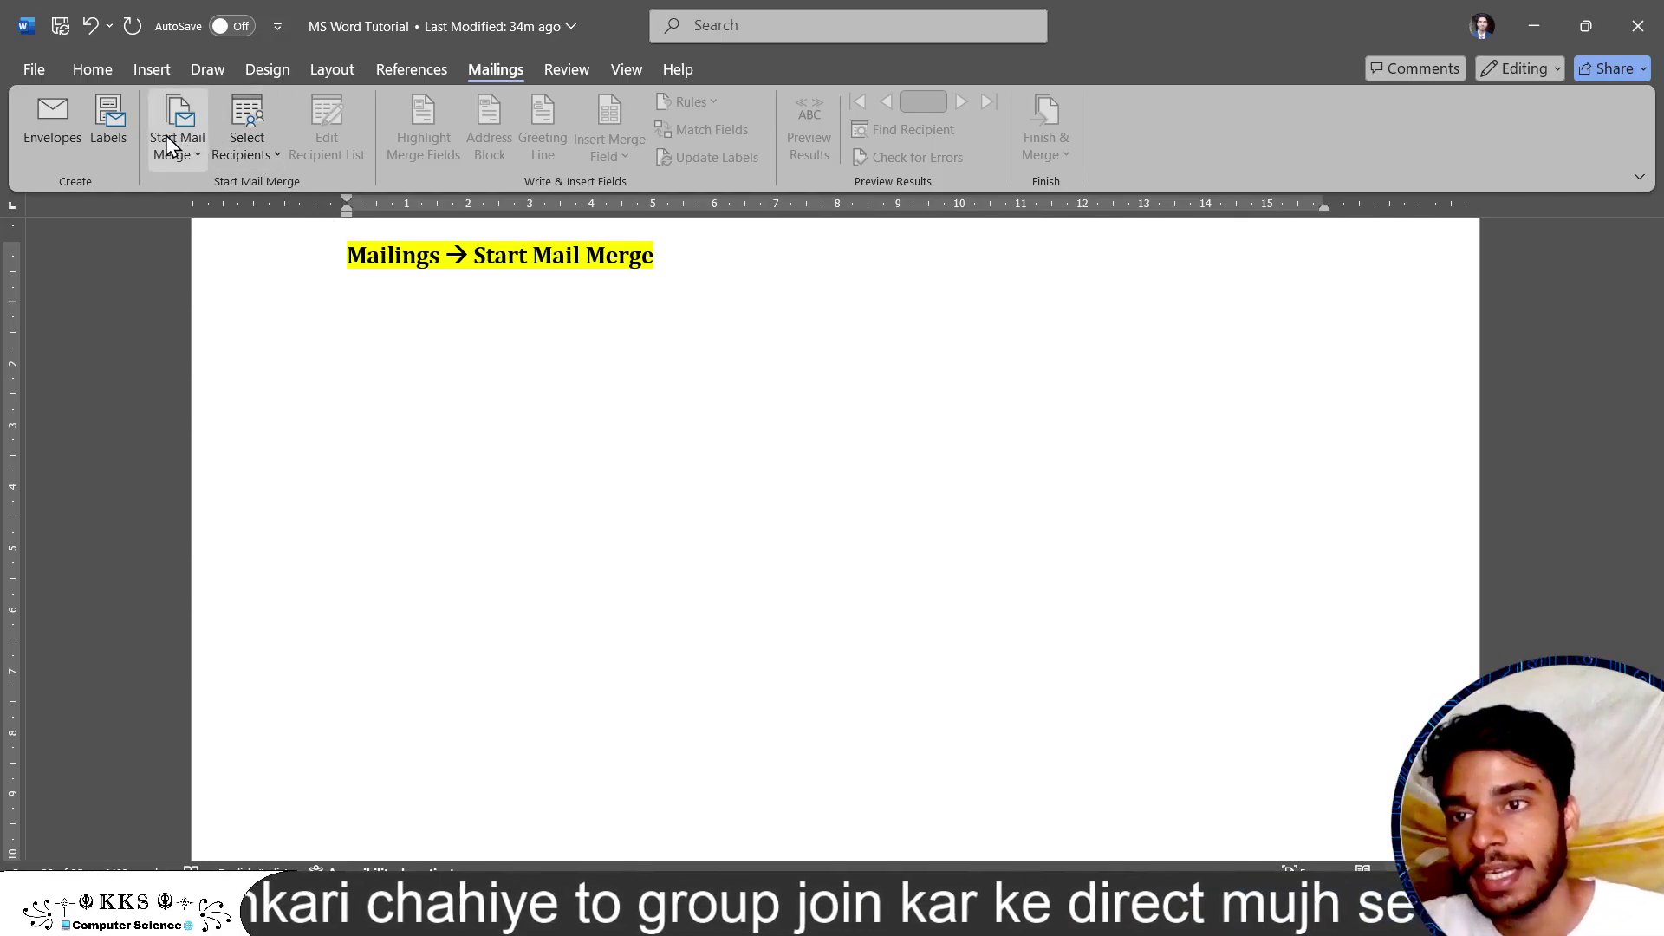
pyautogui.click(197, 153)
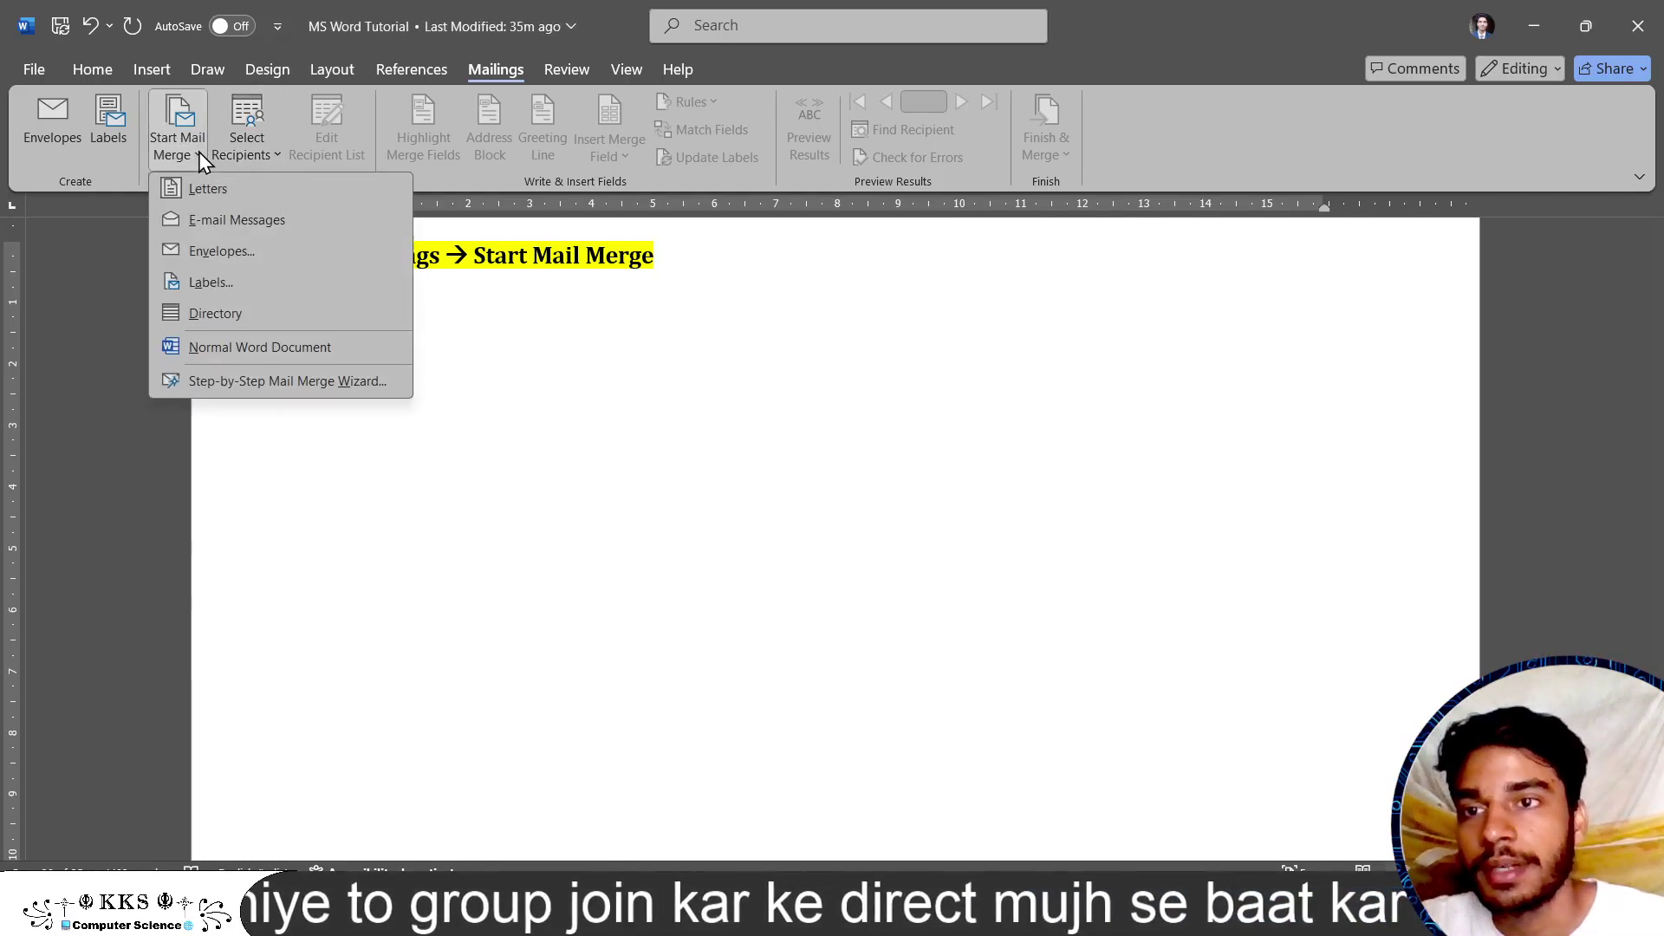
pyautogui.click(186, 145)
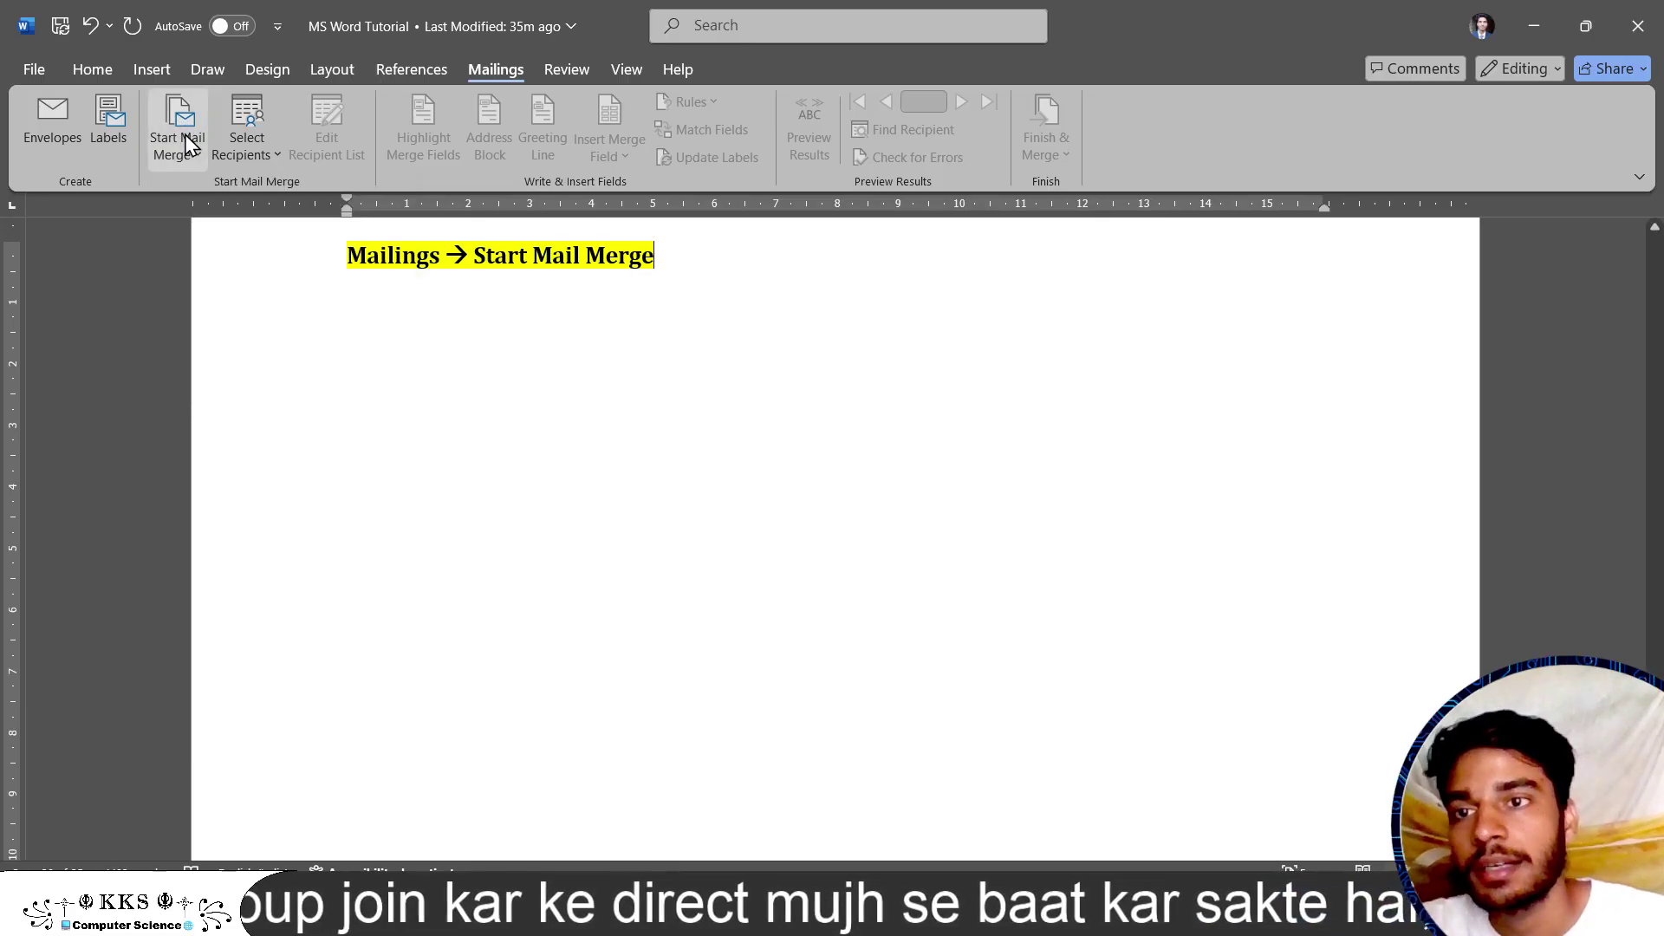
pyautogui.click(186, 138)
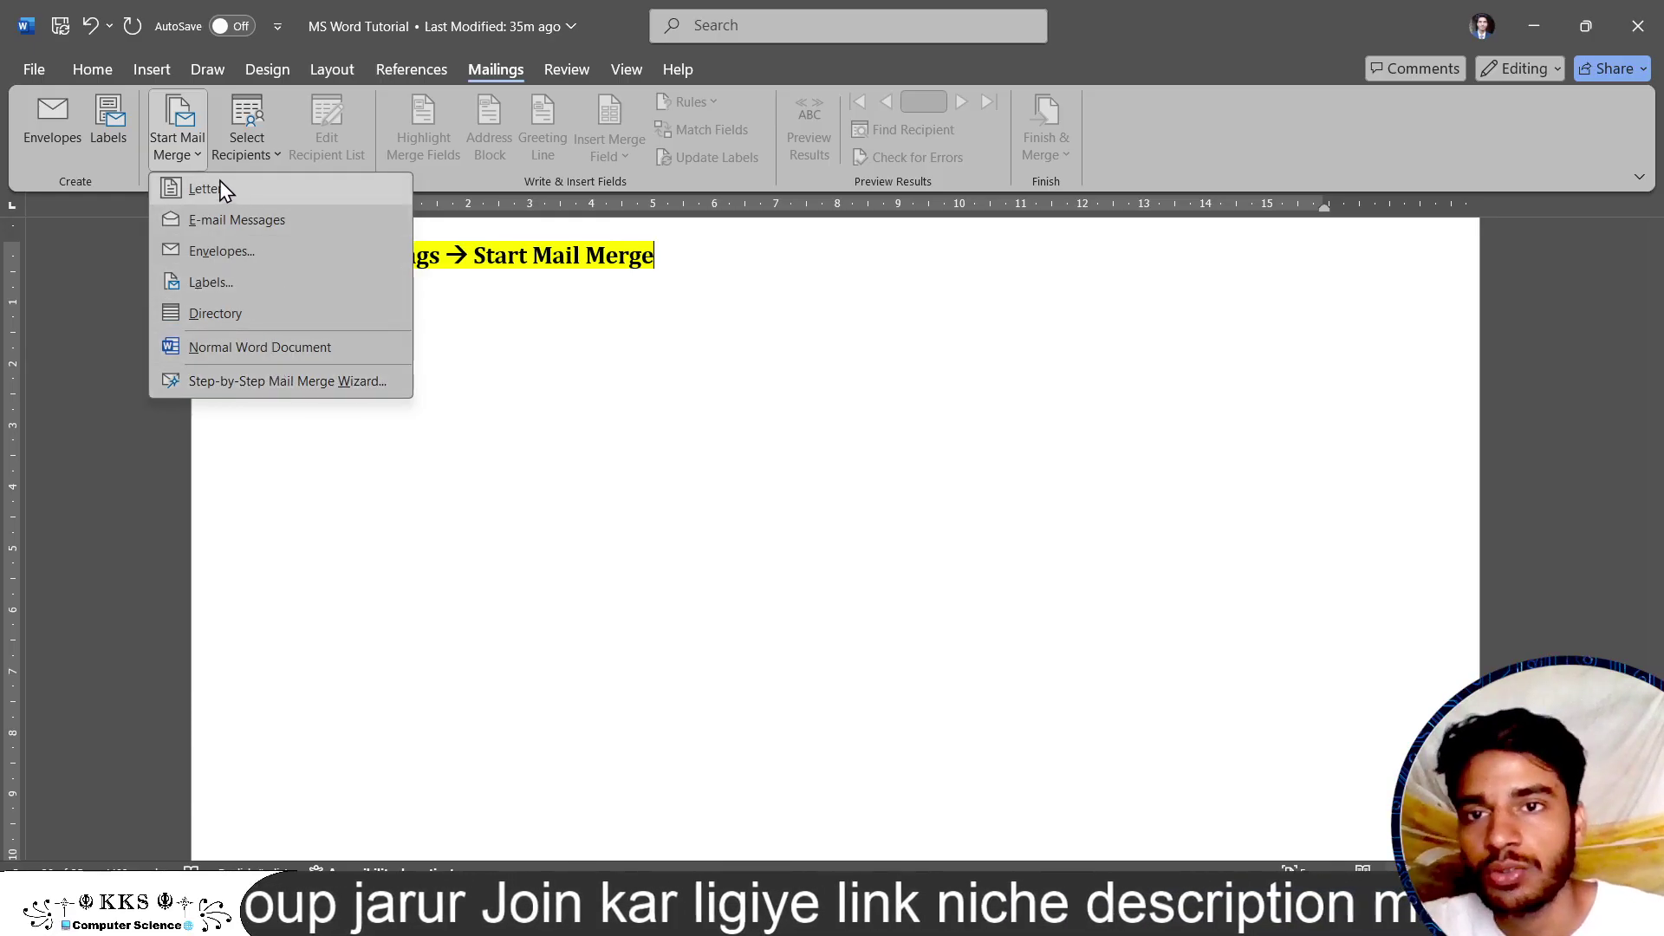
pyautogui.click(310, 383)
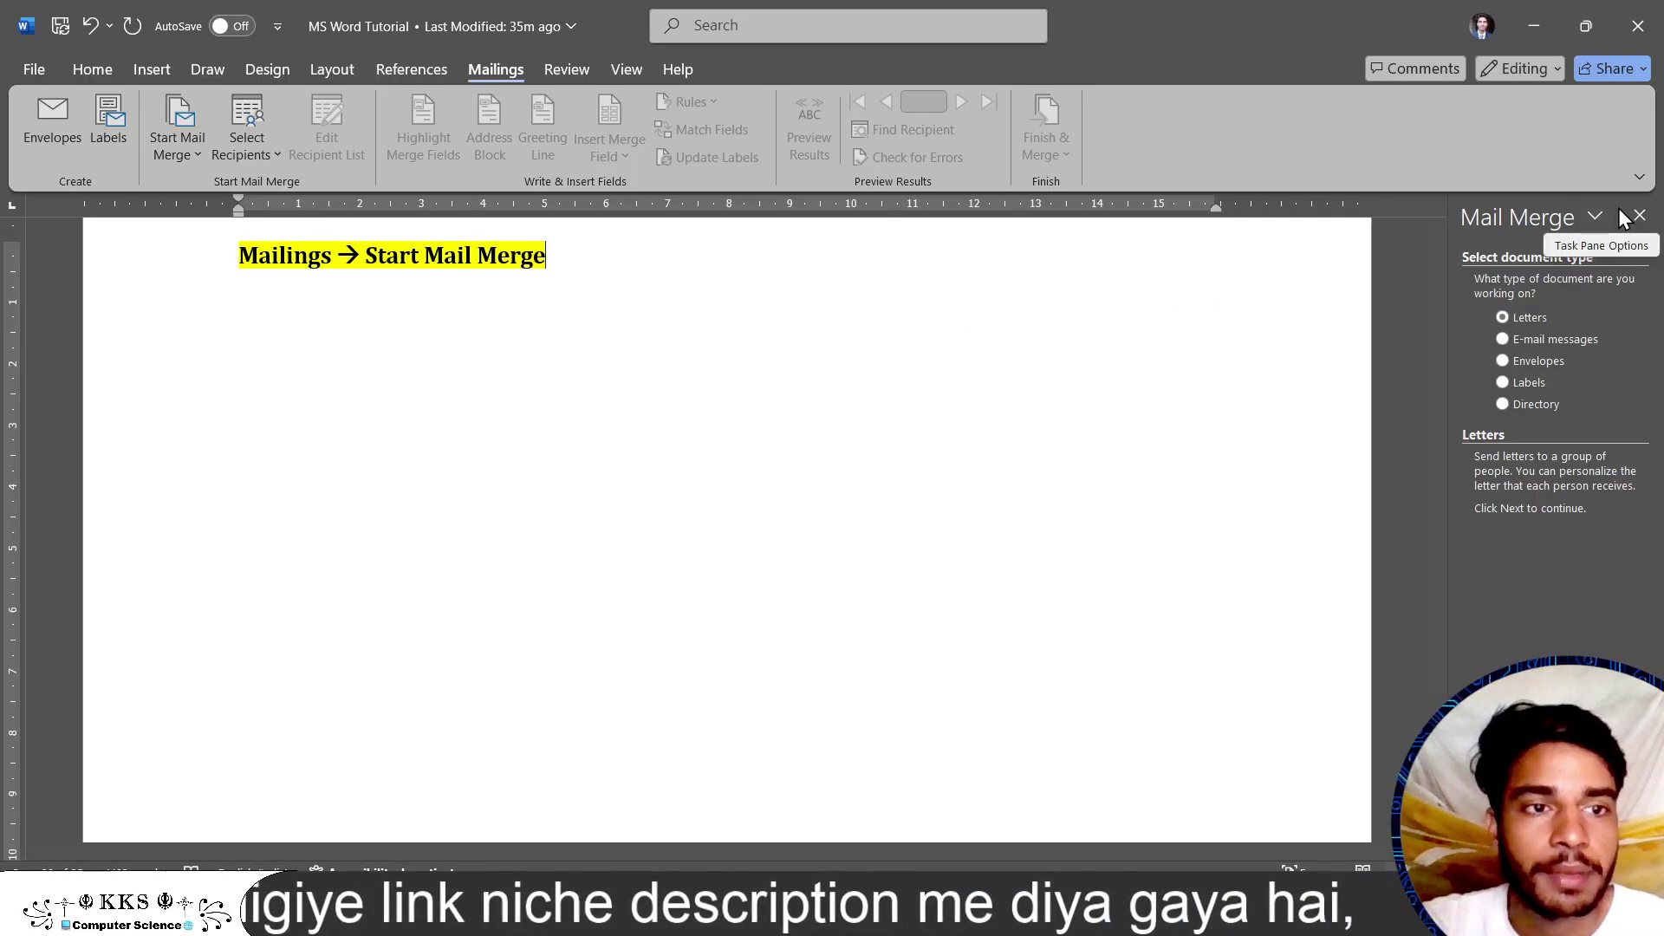
pyautogui.click(1639, 215)
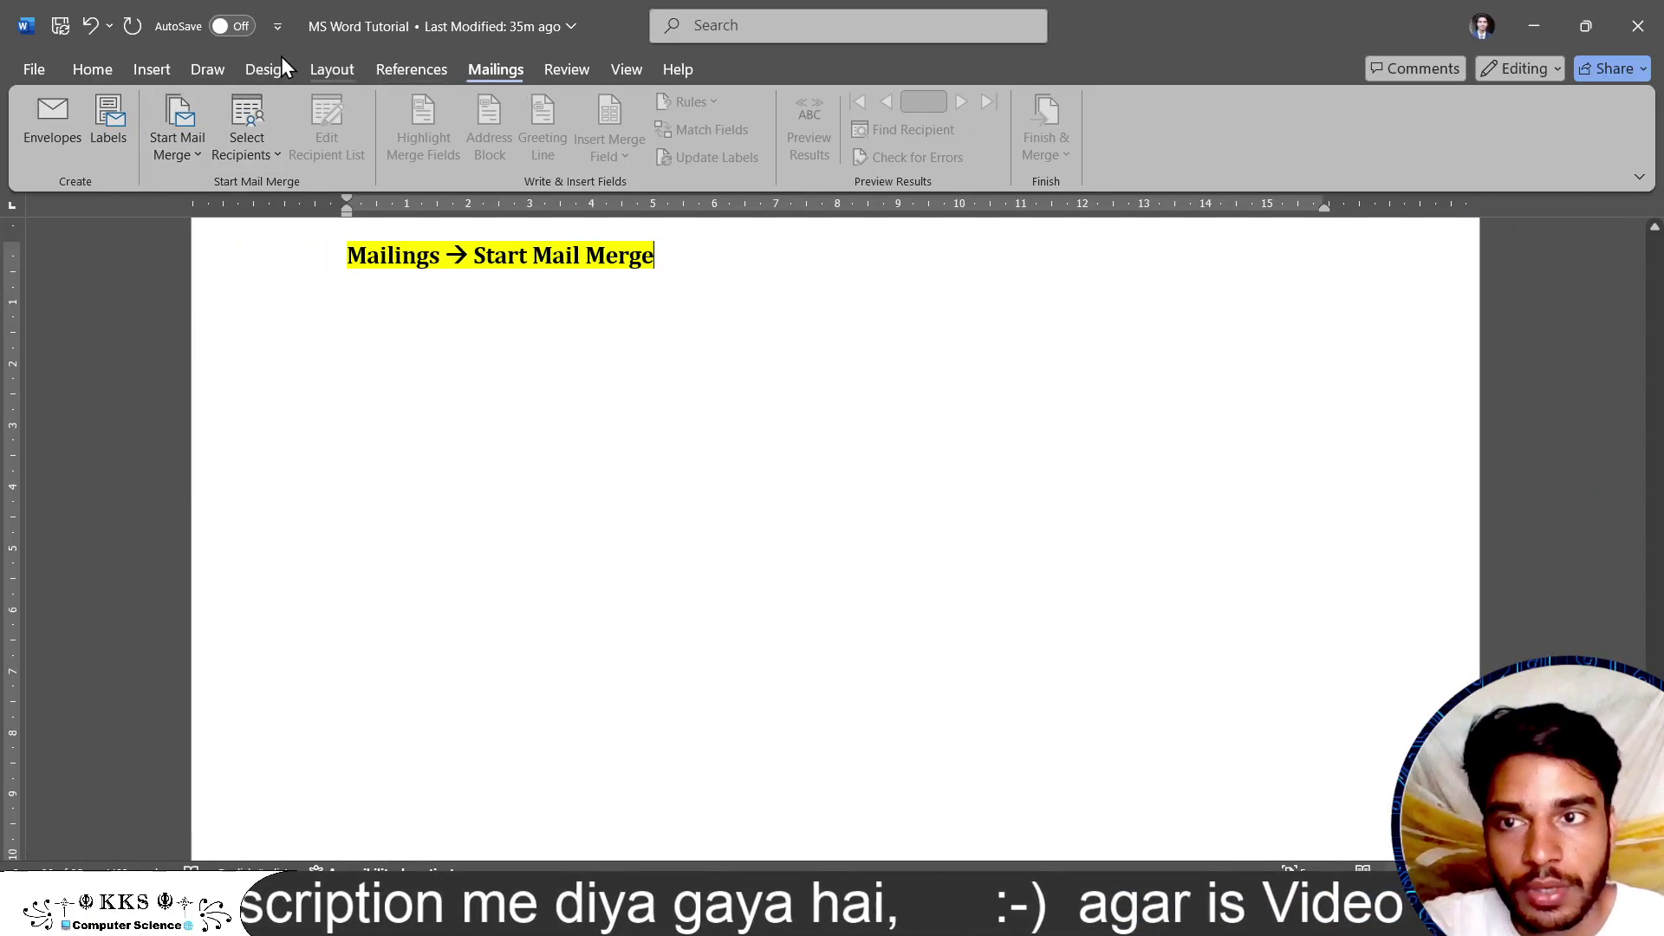
pyautogui.click(196, 145)
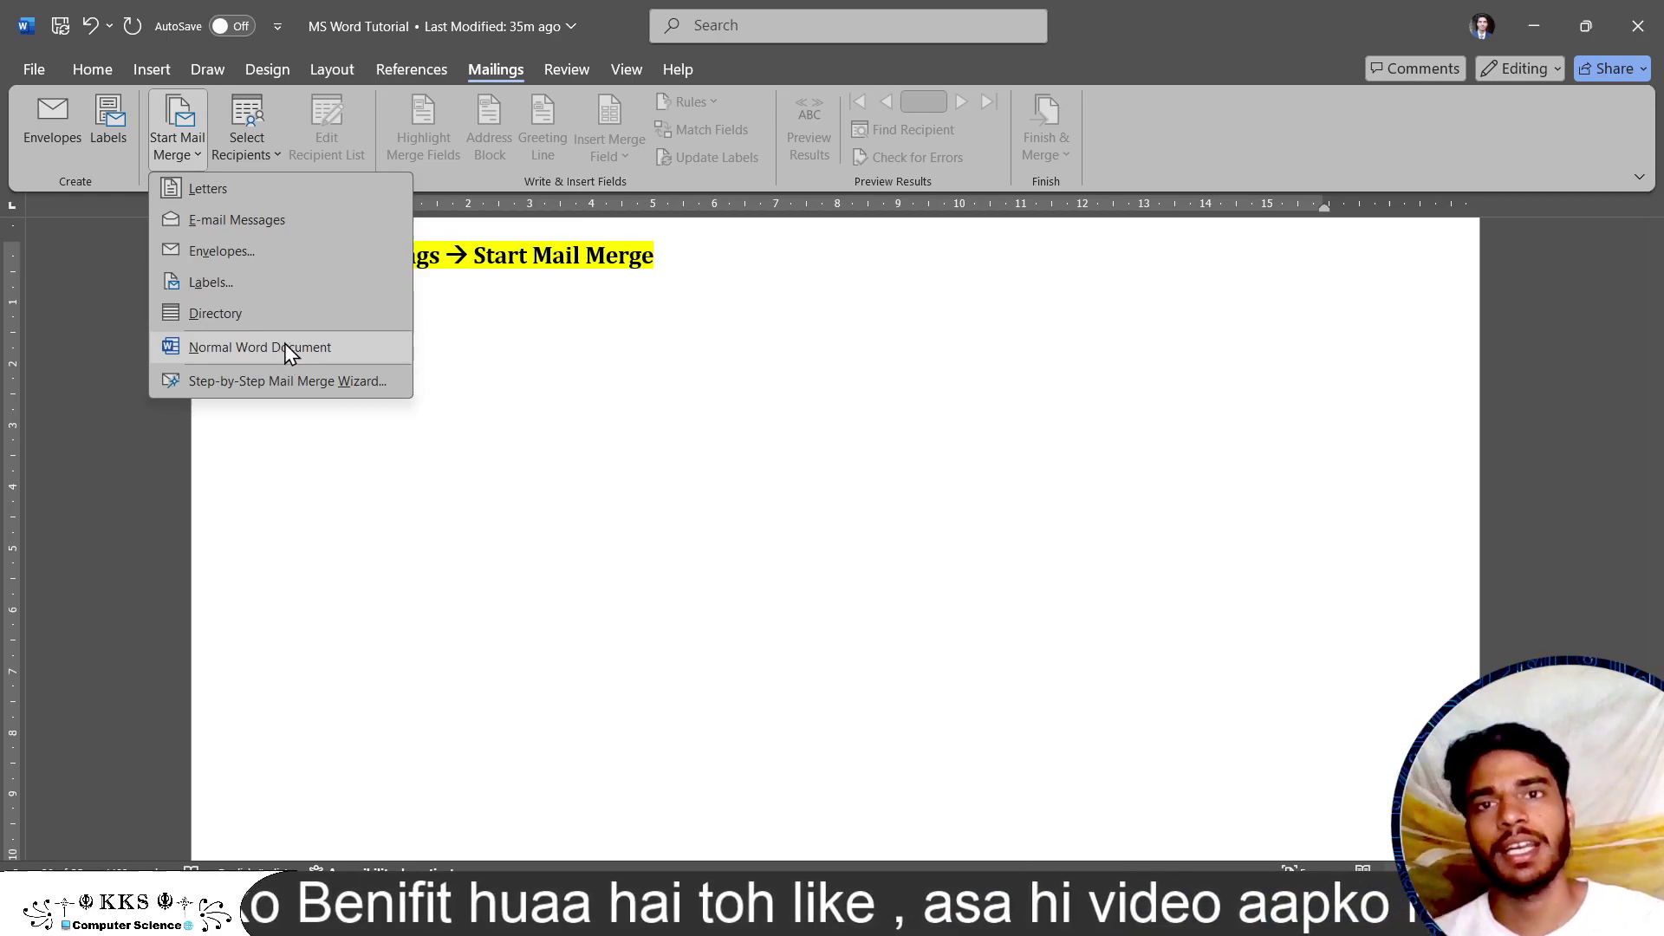
pyautogui.click(491, 271)
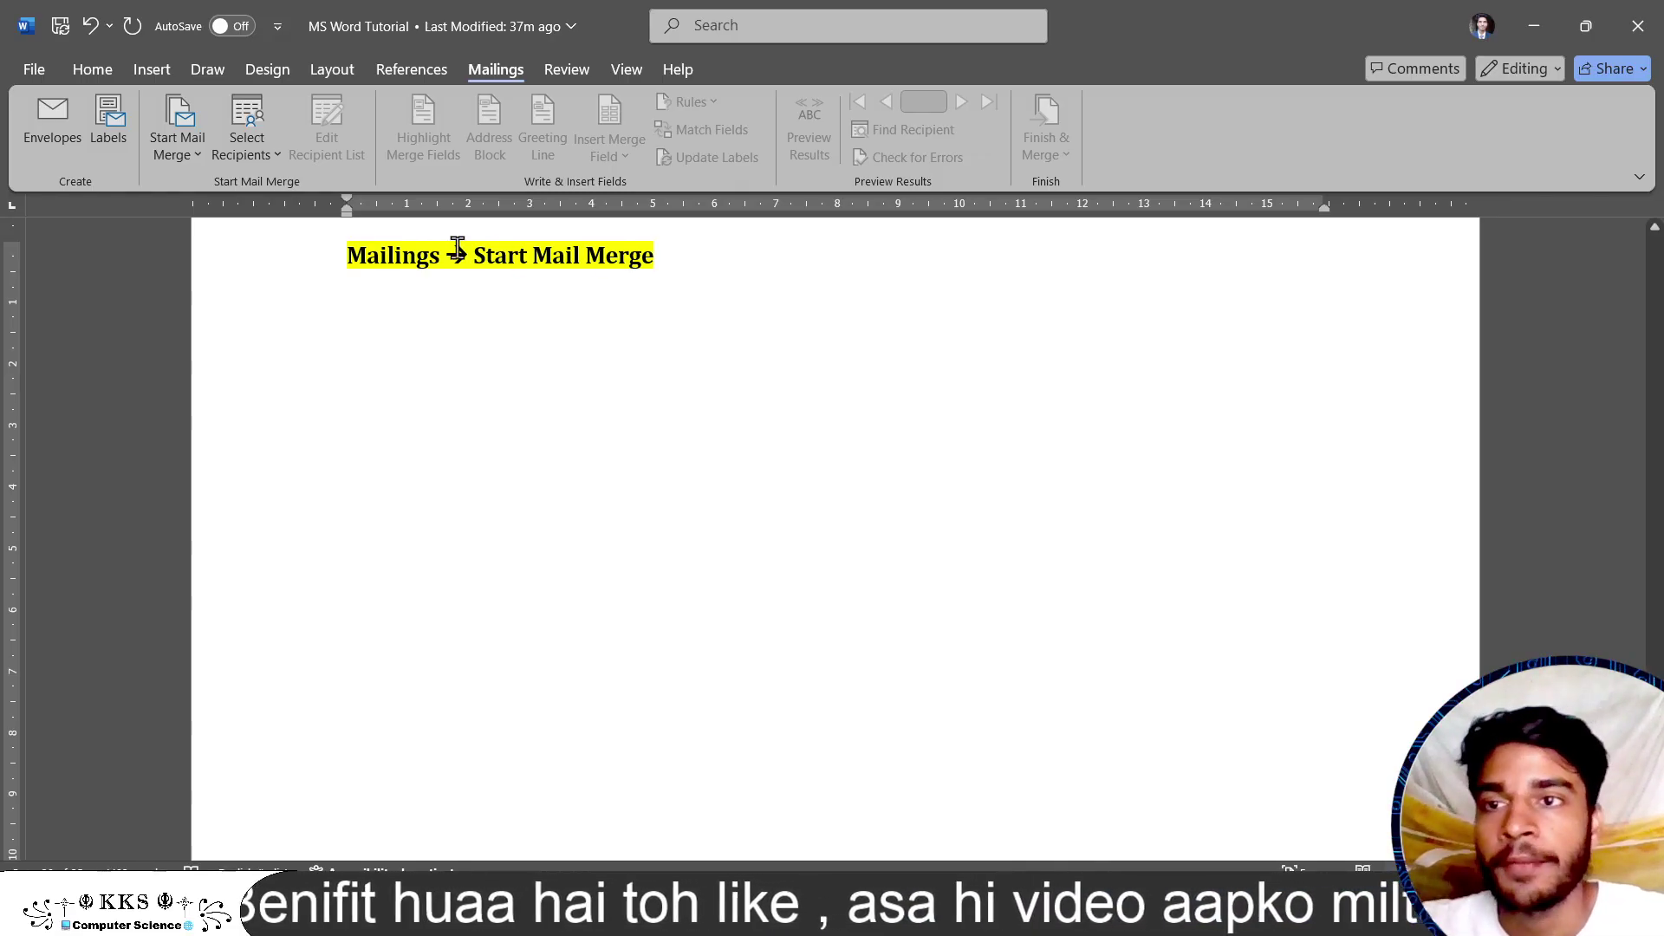
# - Set the mail merge document type to Letters
pyautogui.click(185, 158)
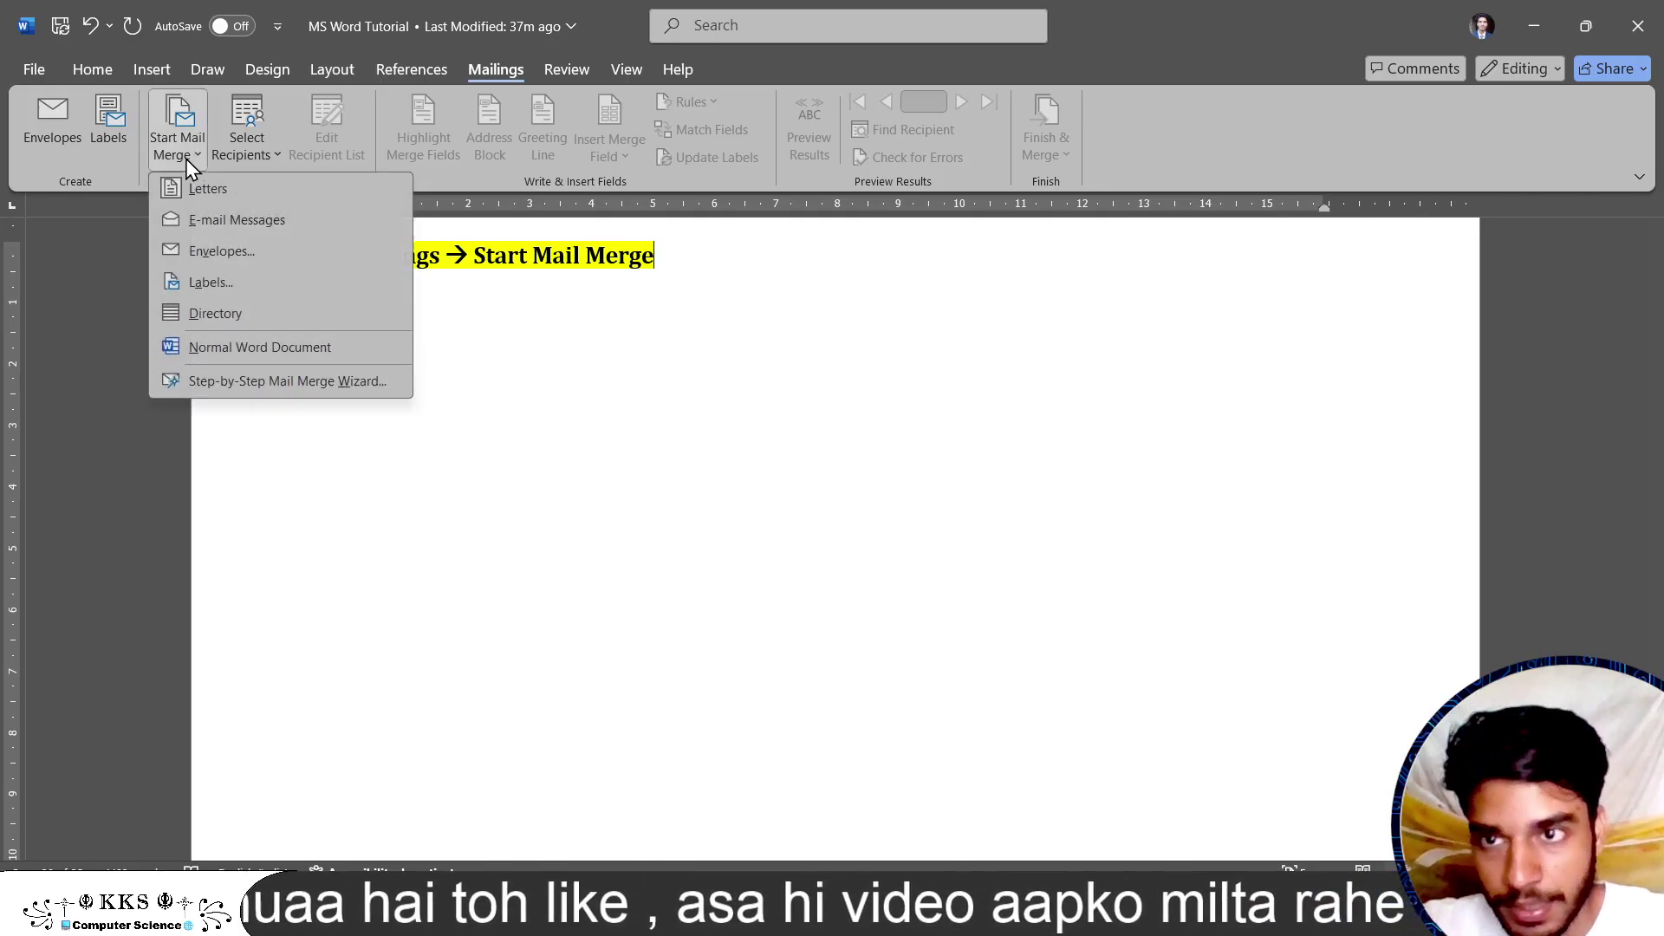
pyautogui.click(220, 188)
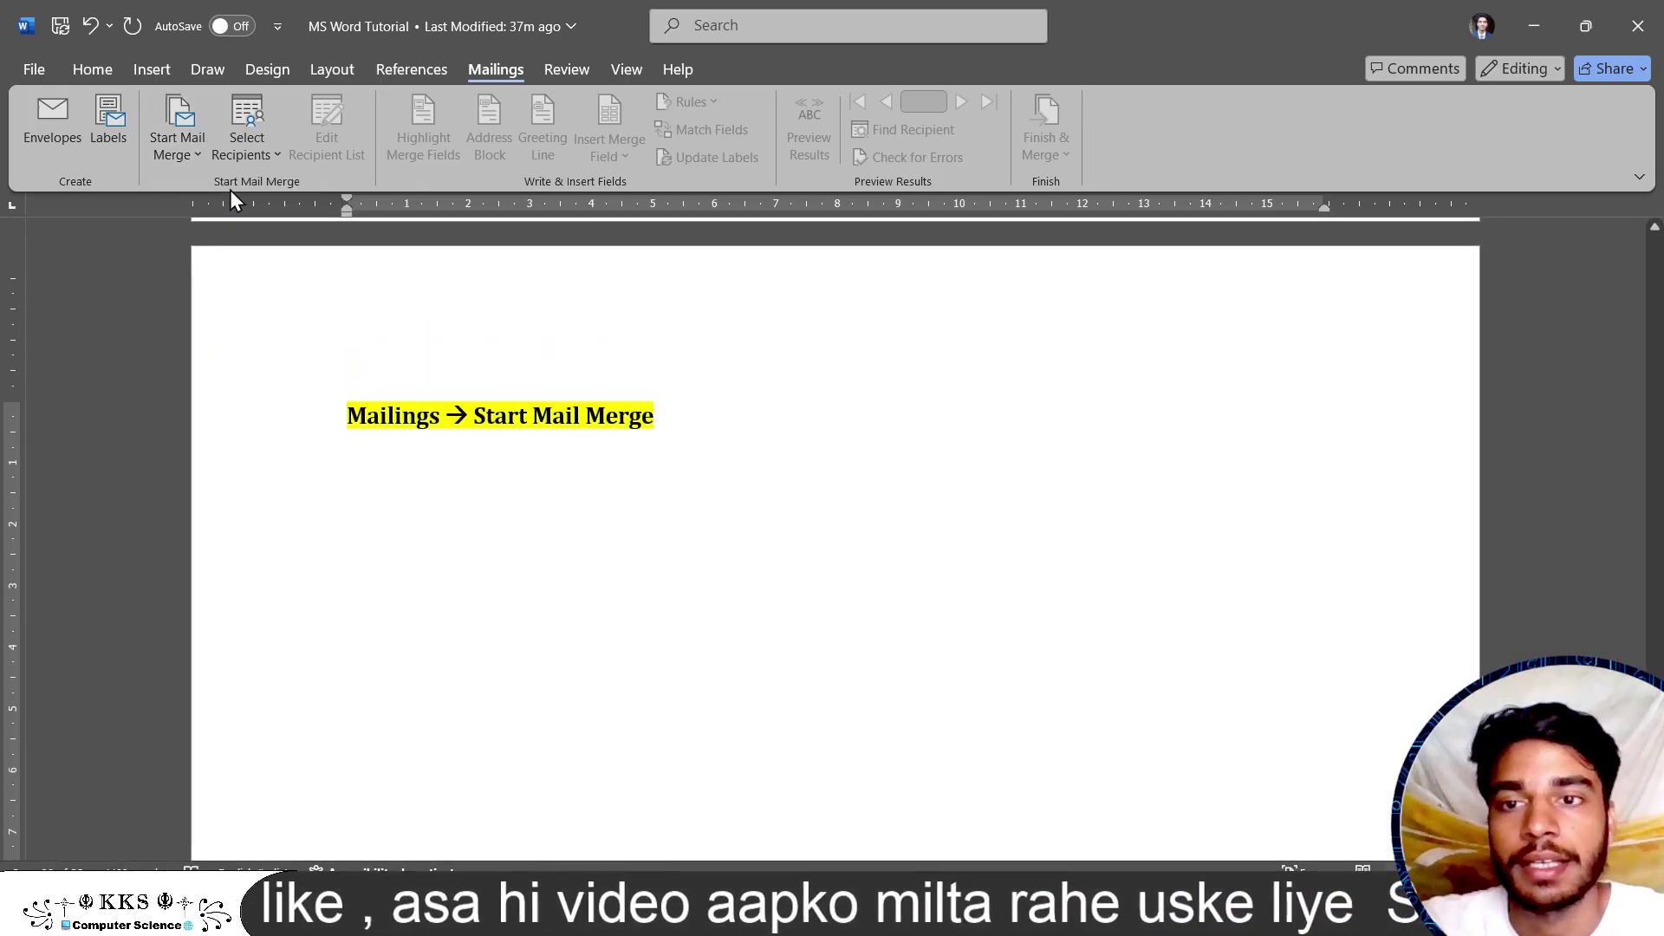
pyautogui.scroll(-3, 574, 568)
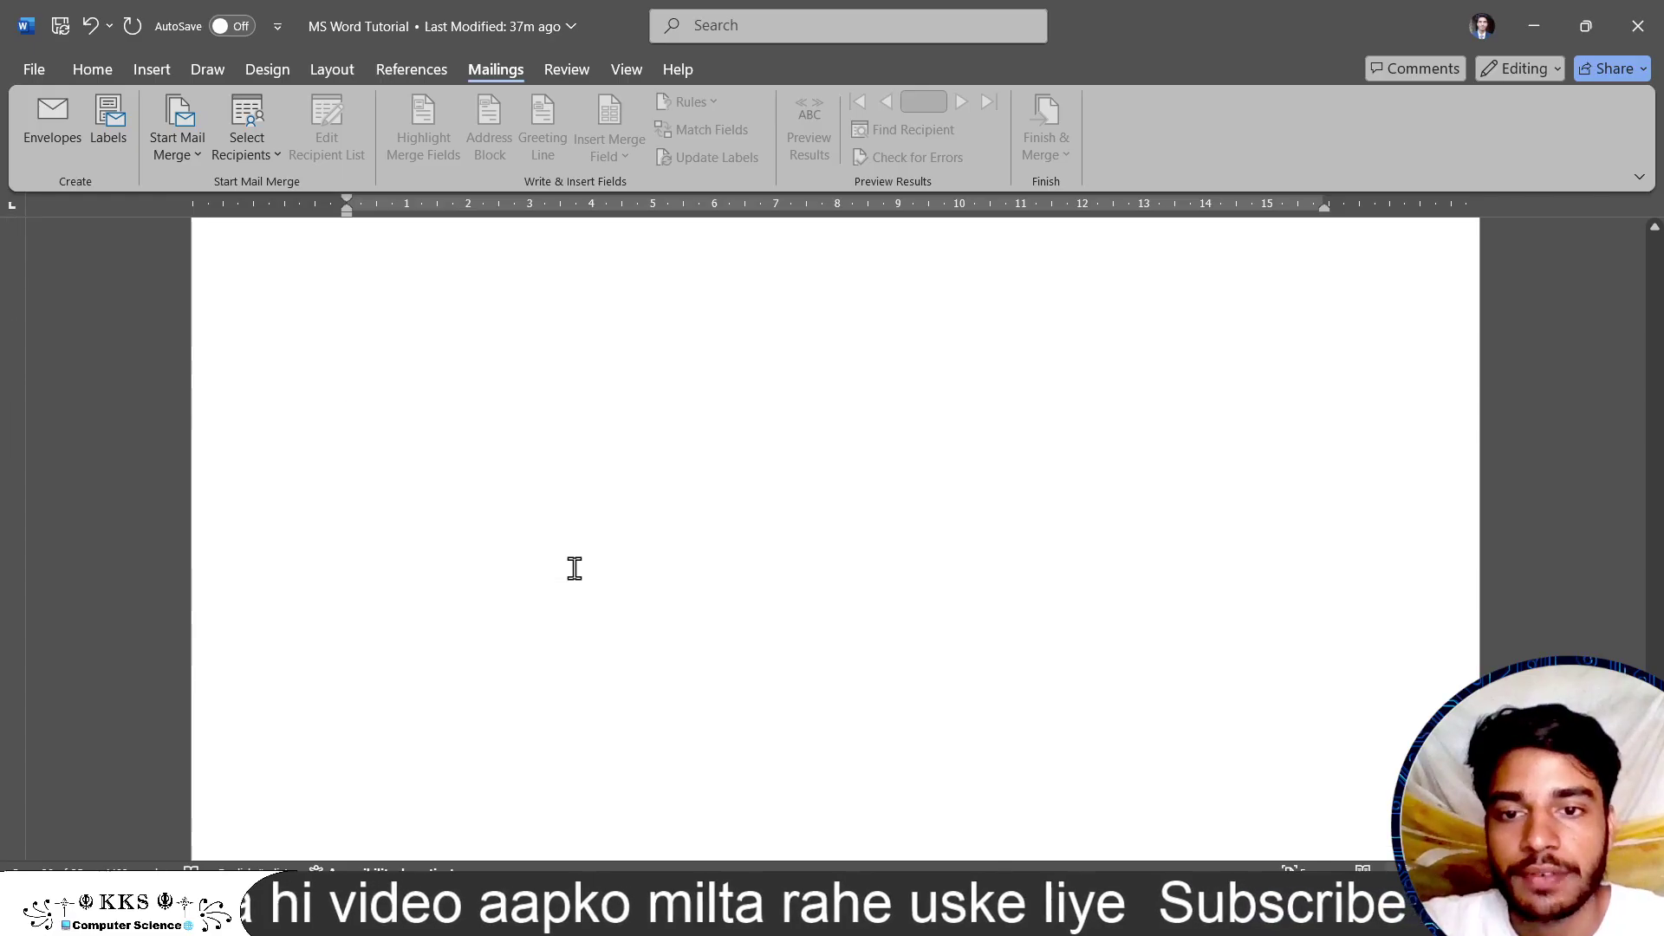
pyautogui.scroll(-5, 573, 568)
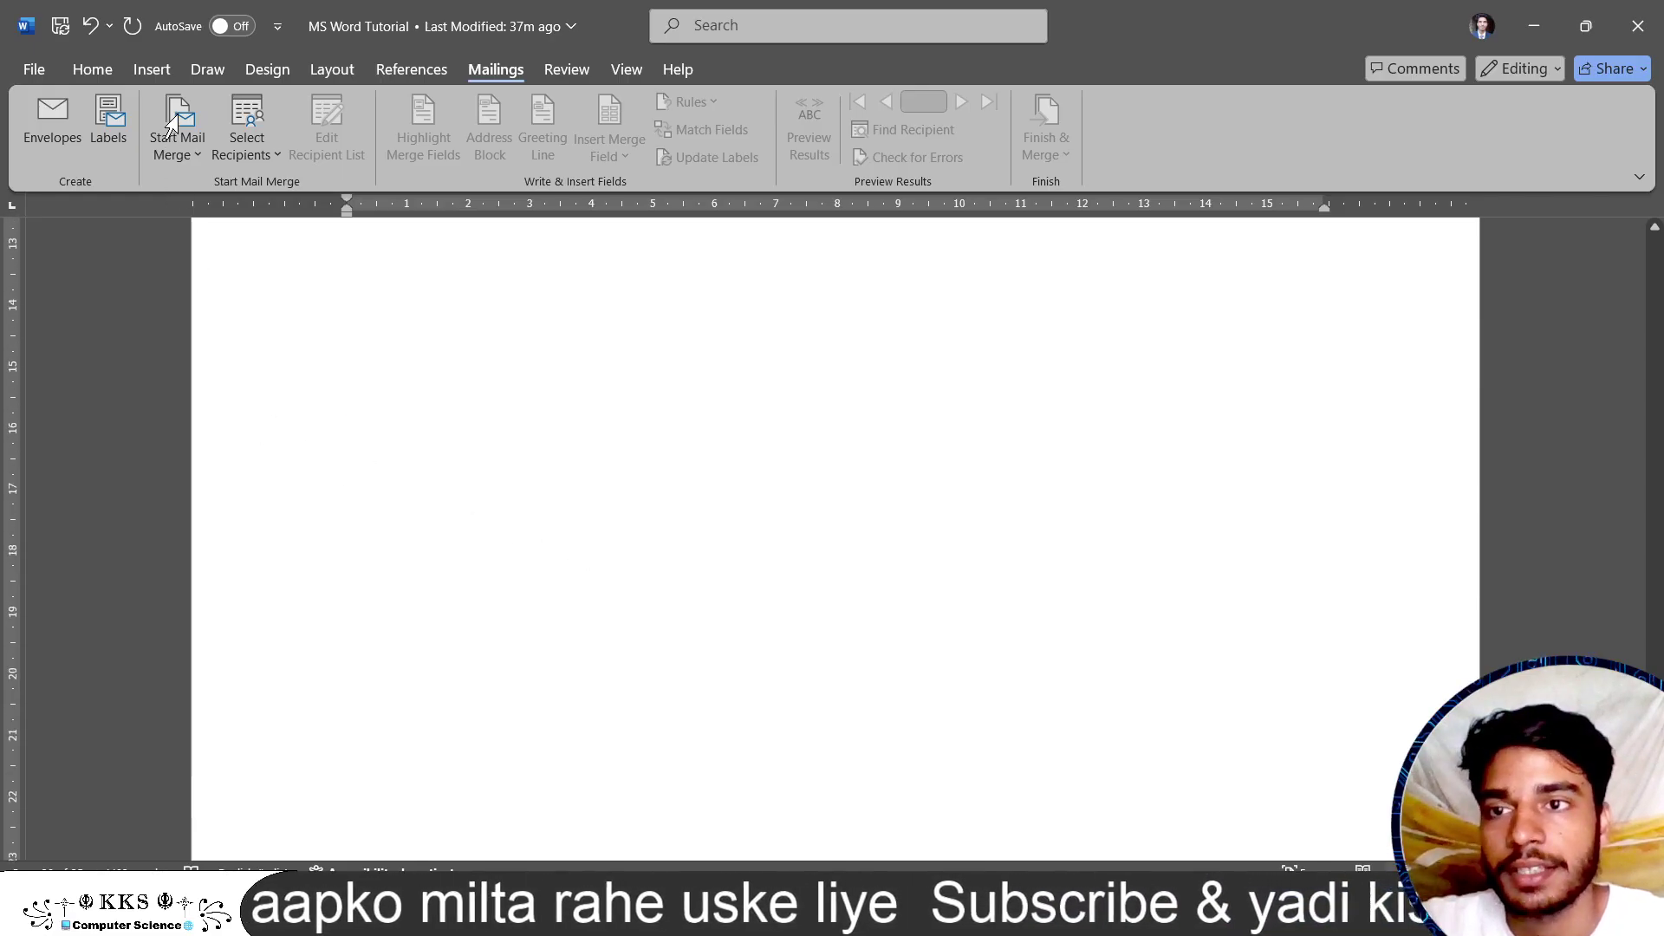
pyautogui.click(185, 152)
pyautogui.click(237, 189)
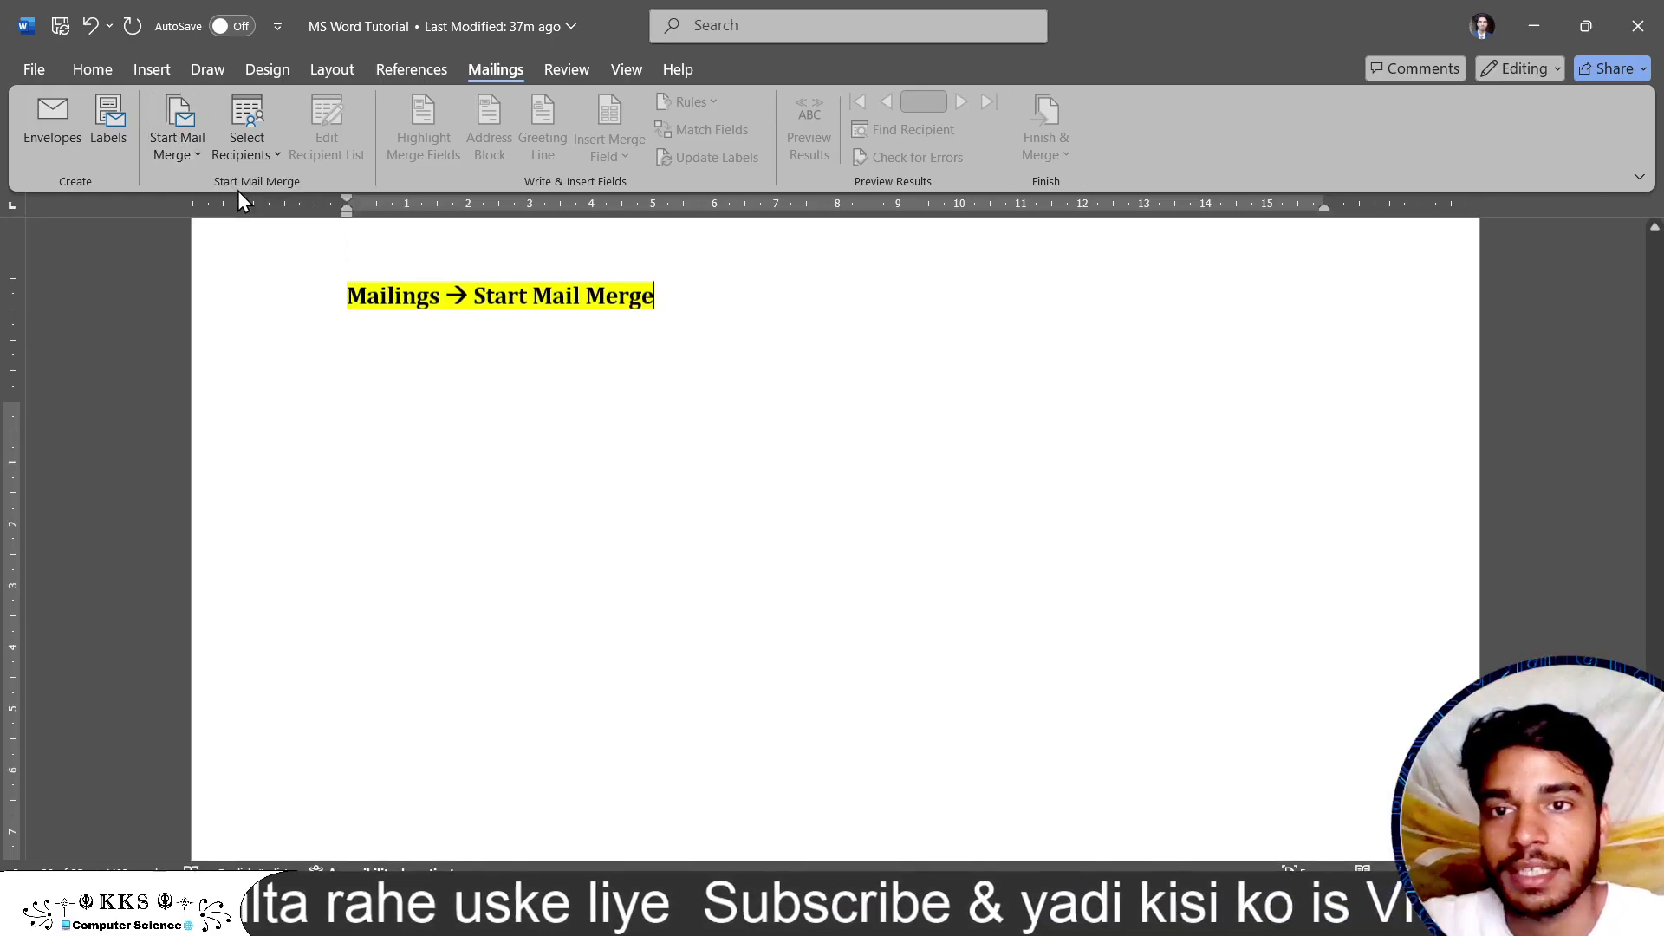
# - Add a new empty line directly below the heading
pyautogui.click(709, 431)
pyautogui.press('Return')
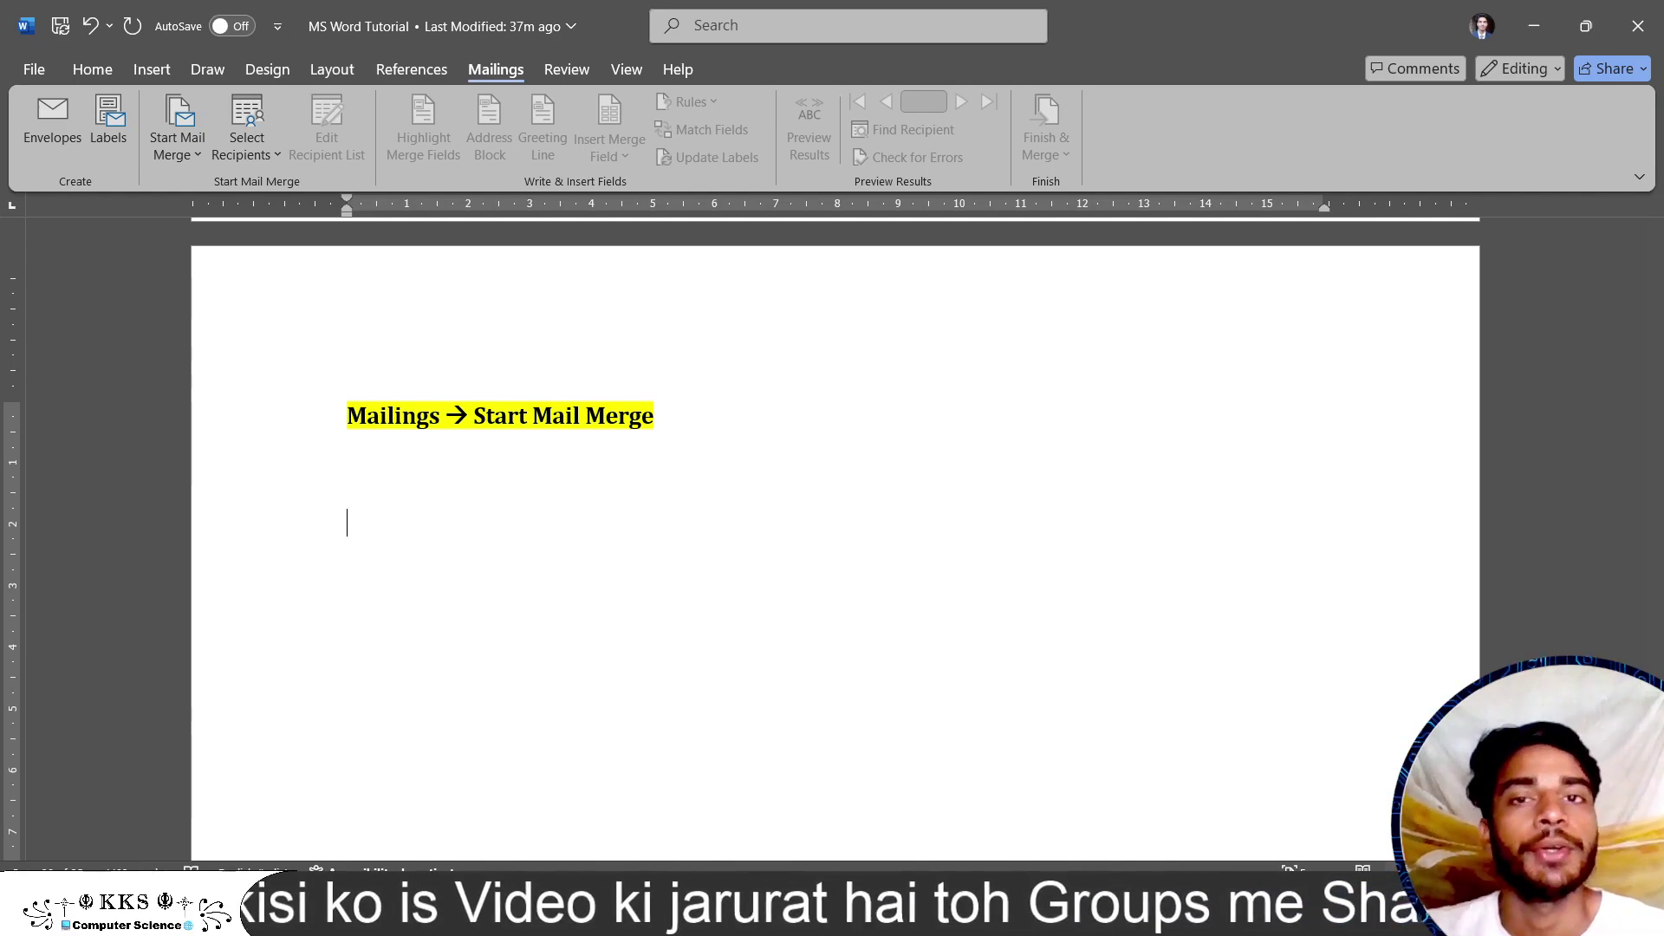
pyautogui.scroll(-1, 835, 537)
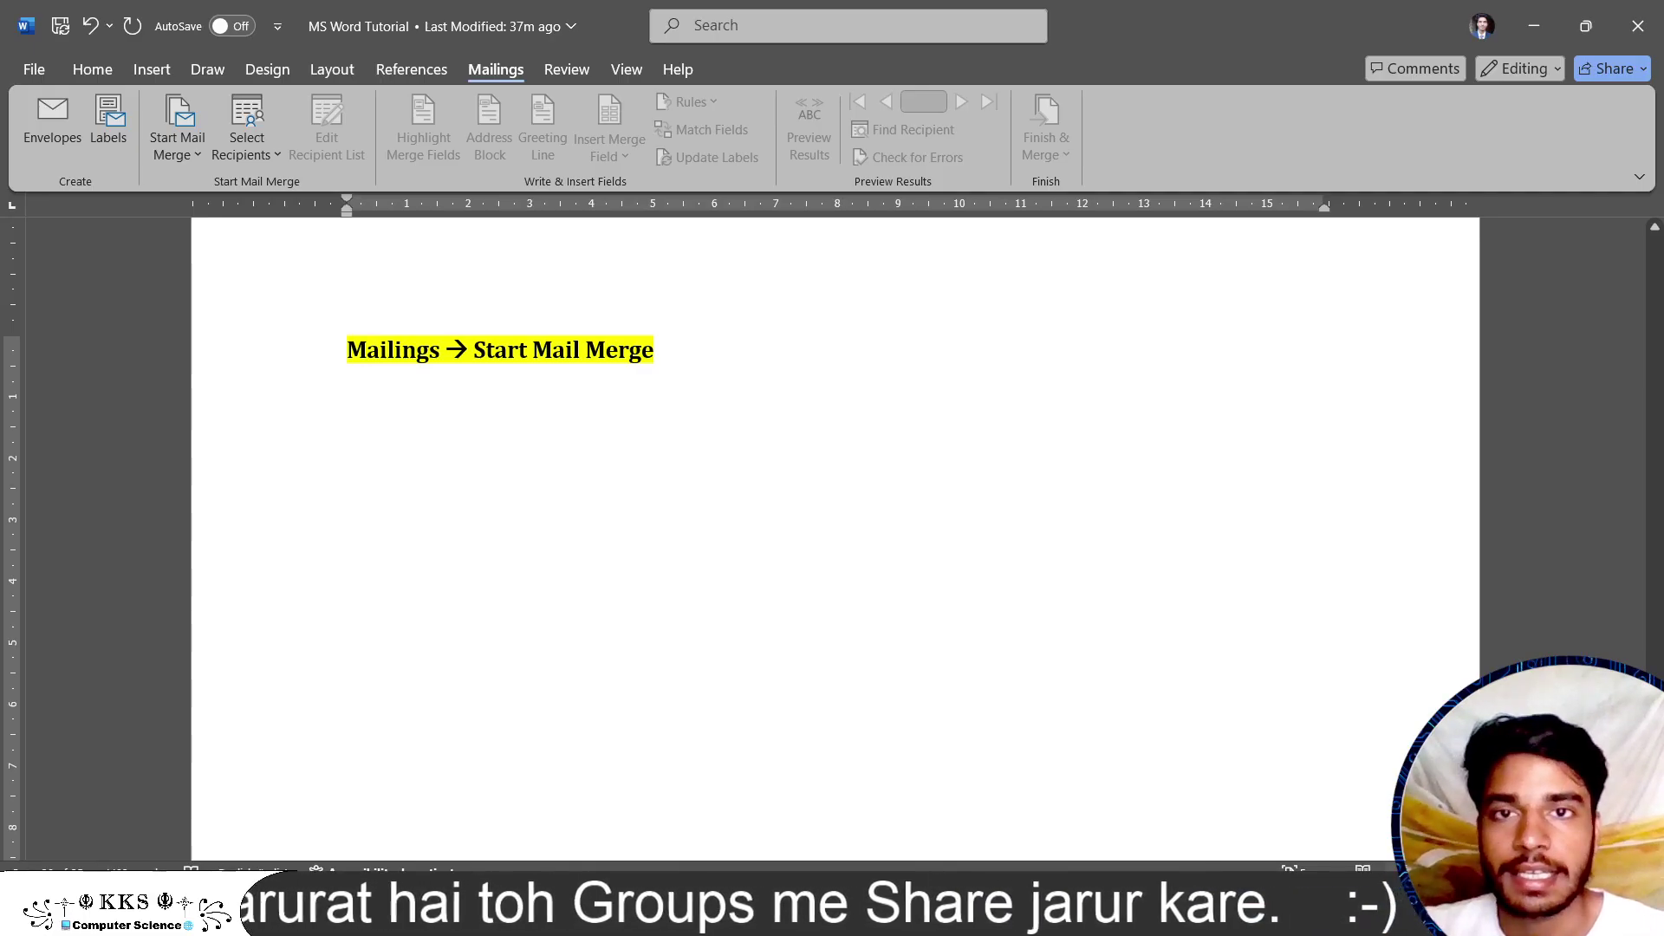
pyautogui.scroll(-1, 835, 537)
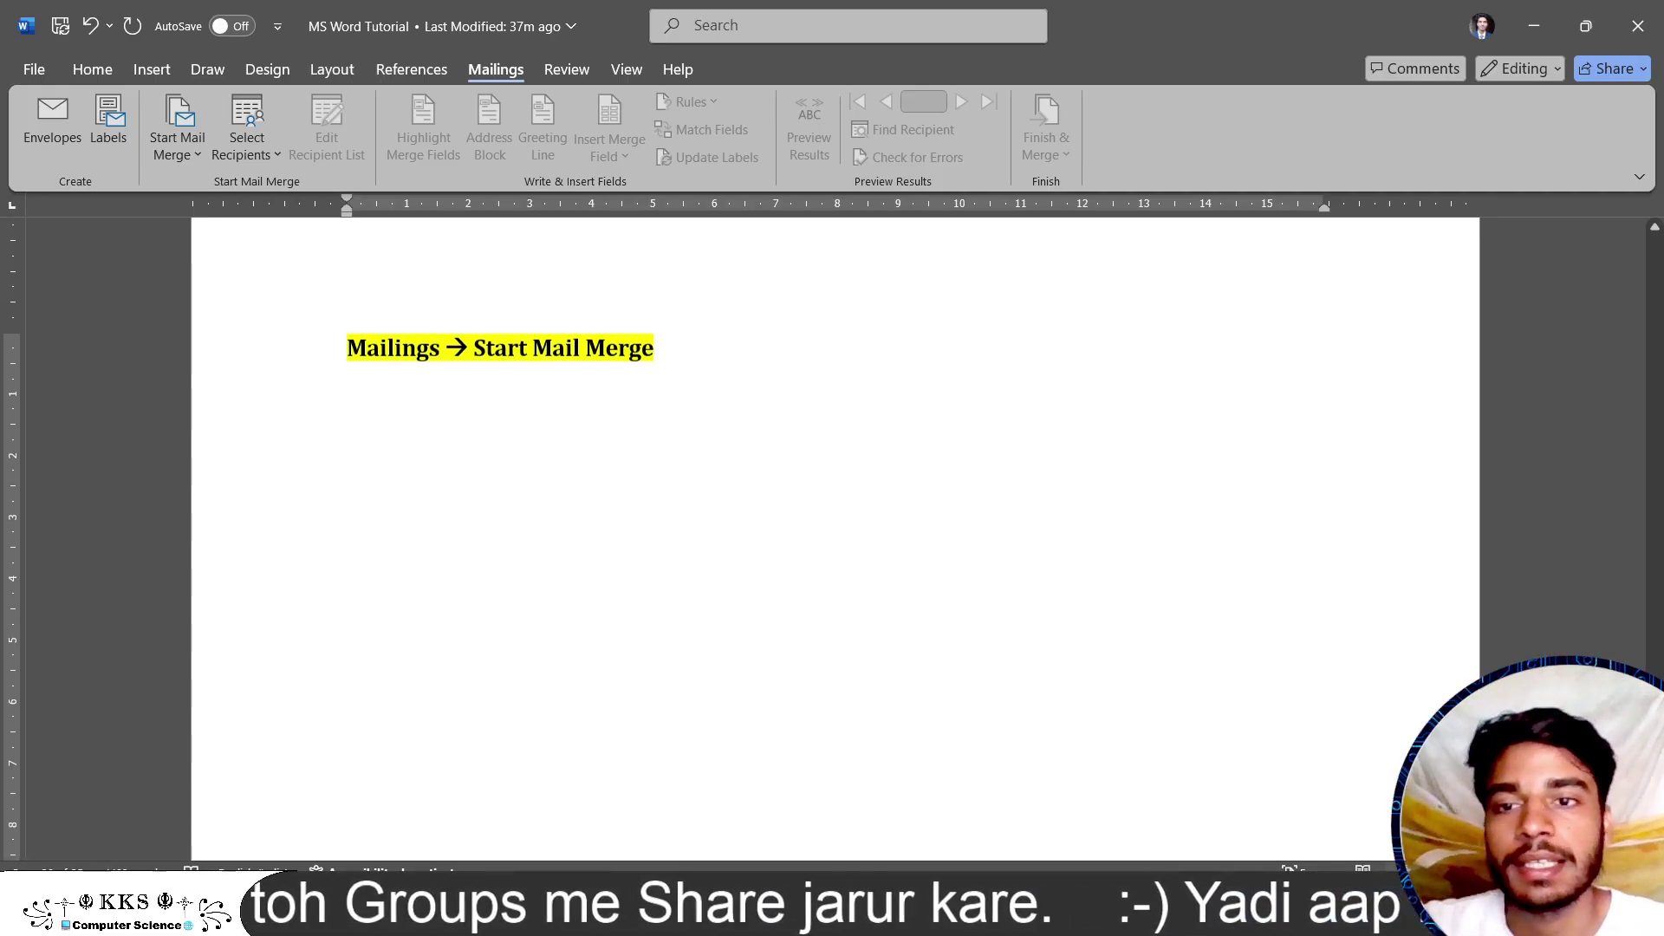
pyautogui.scroll(-1, 448, 473)
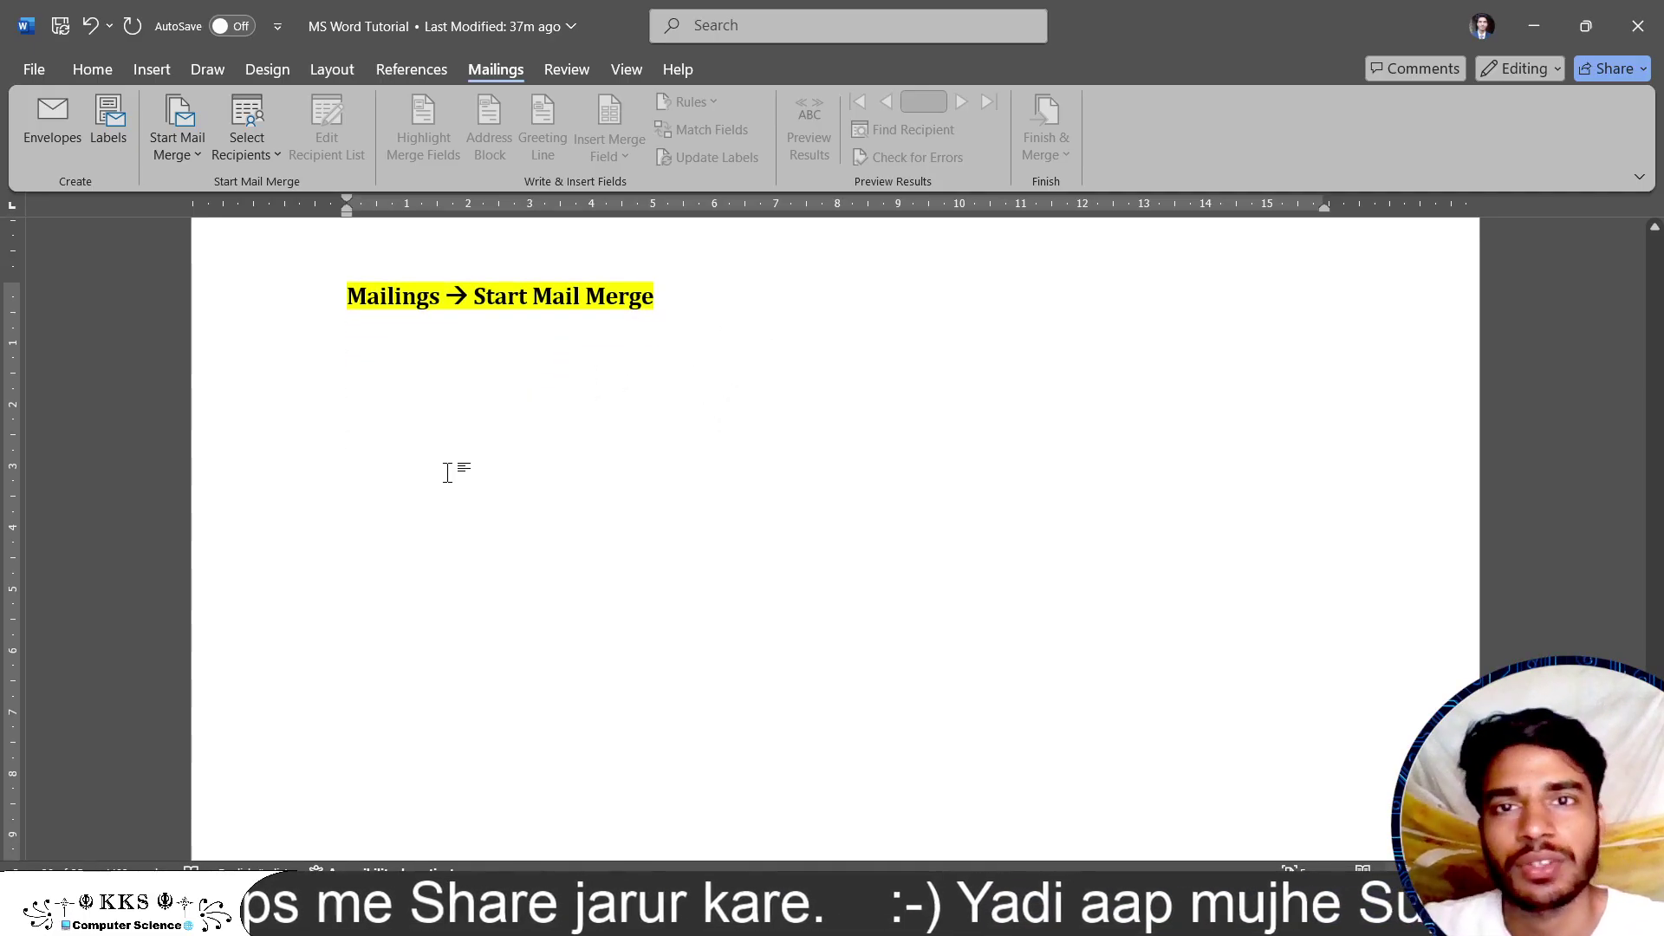
# - Type the labels 'Name :', 'Adress :' and 'MOB :' on separate lines under the heading
pyautogui.write('N')
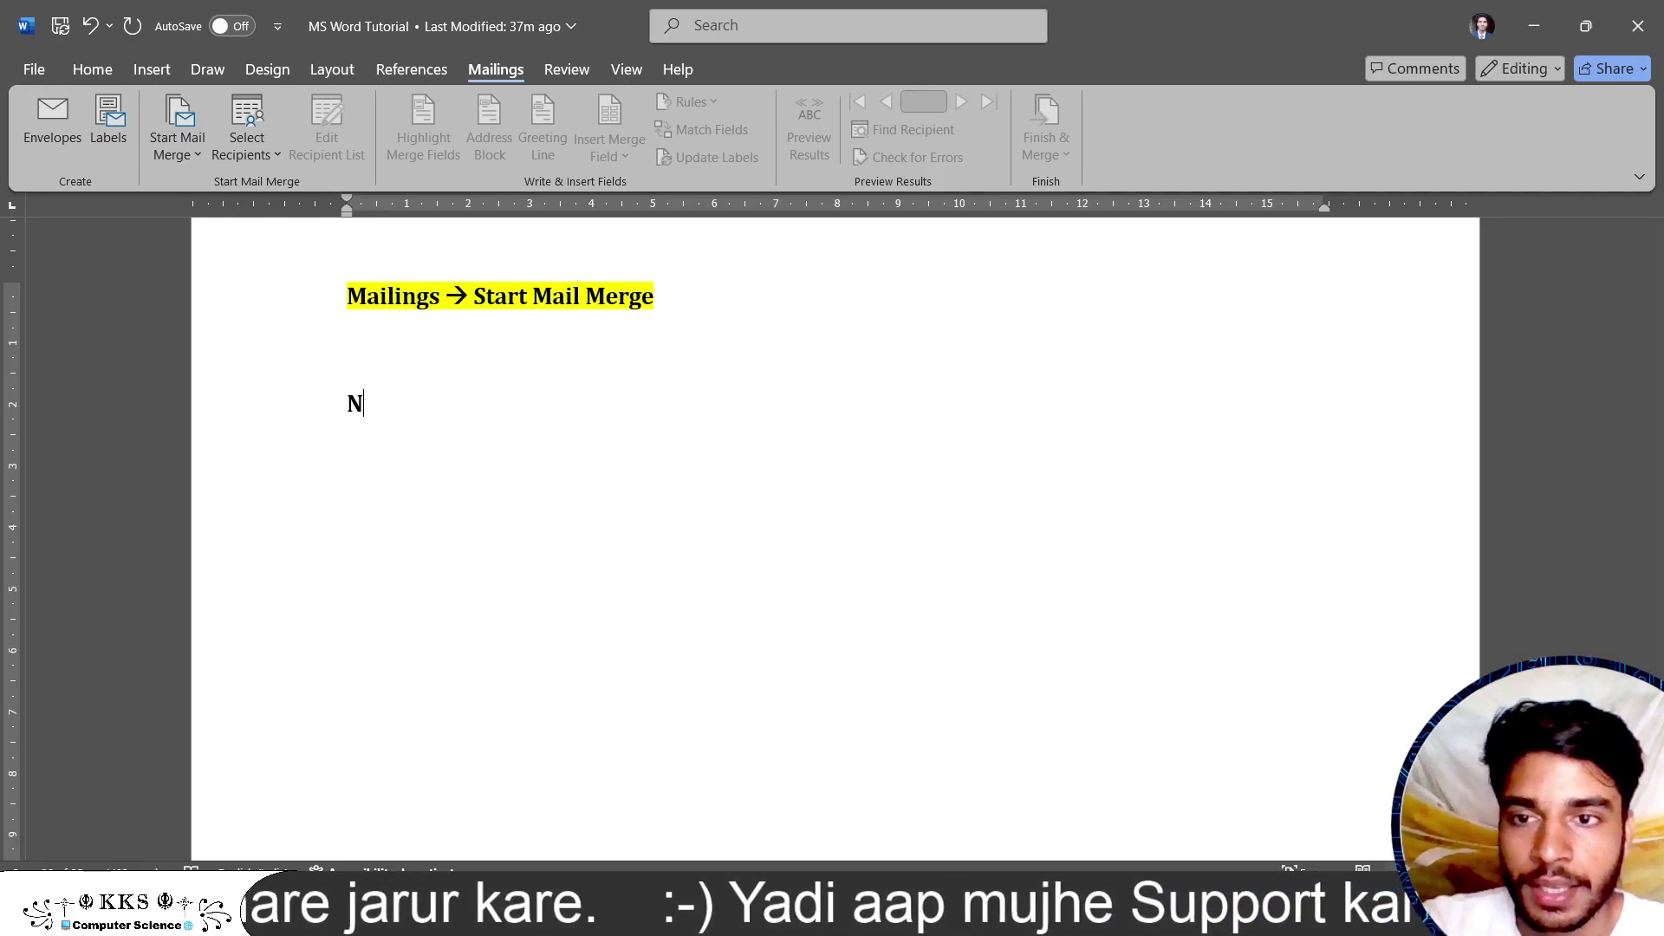
pyautogui.write('ame :')
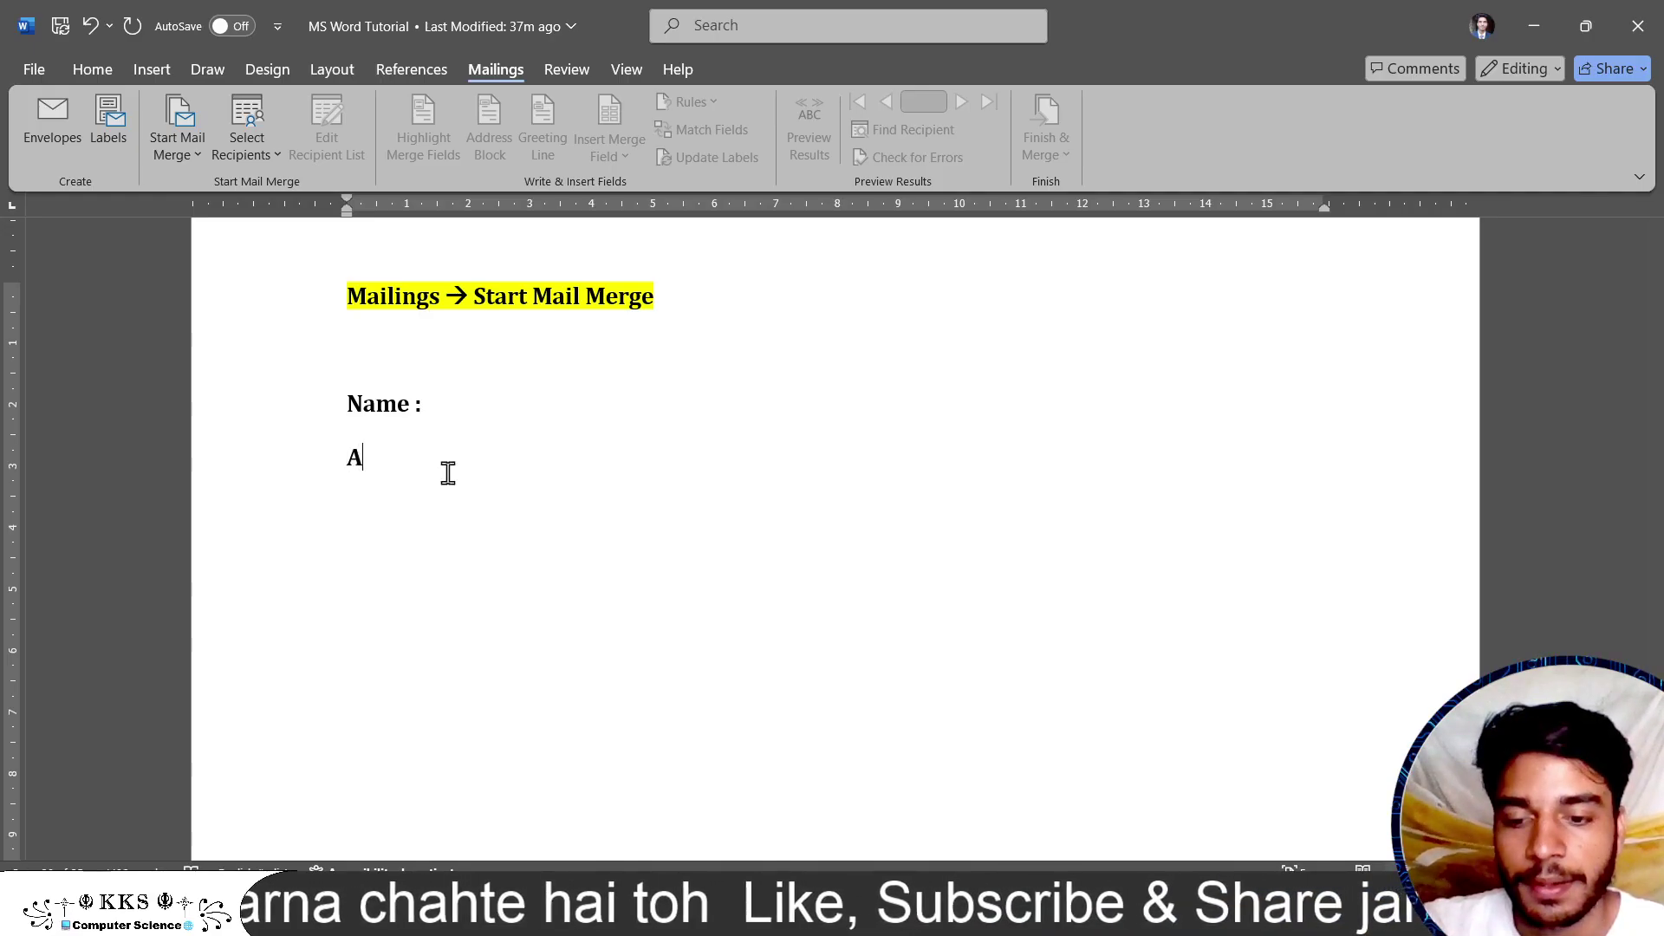
pyautogui.write('dree')
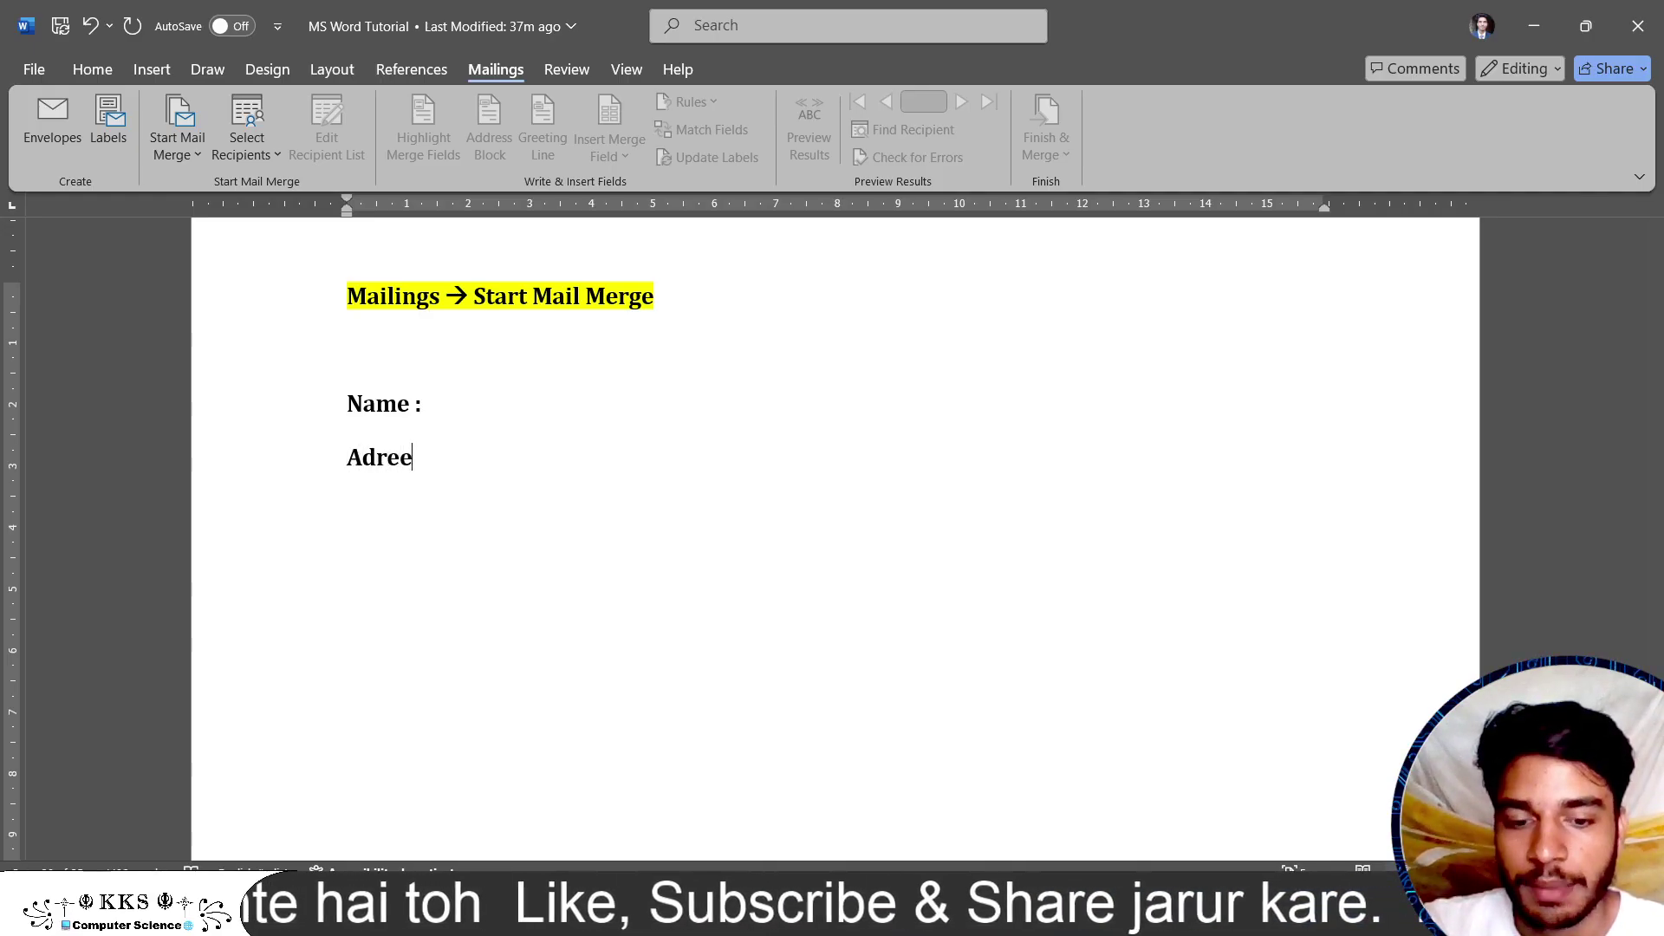
pyautogui.press('BackSpace')
pyautogui.write('ss')
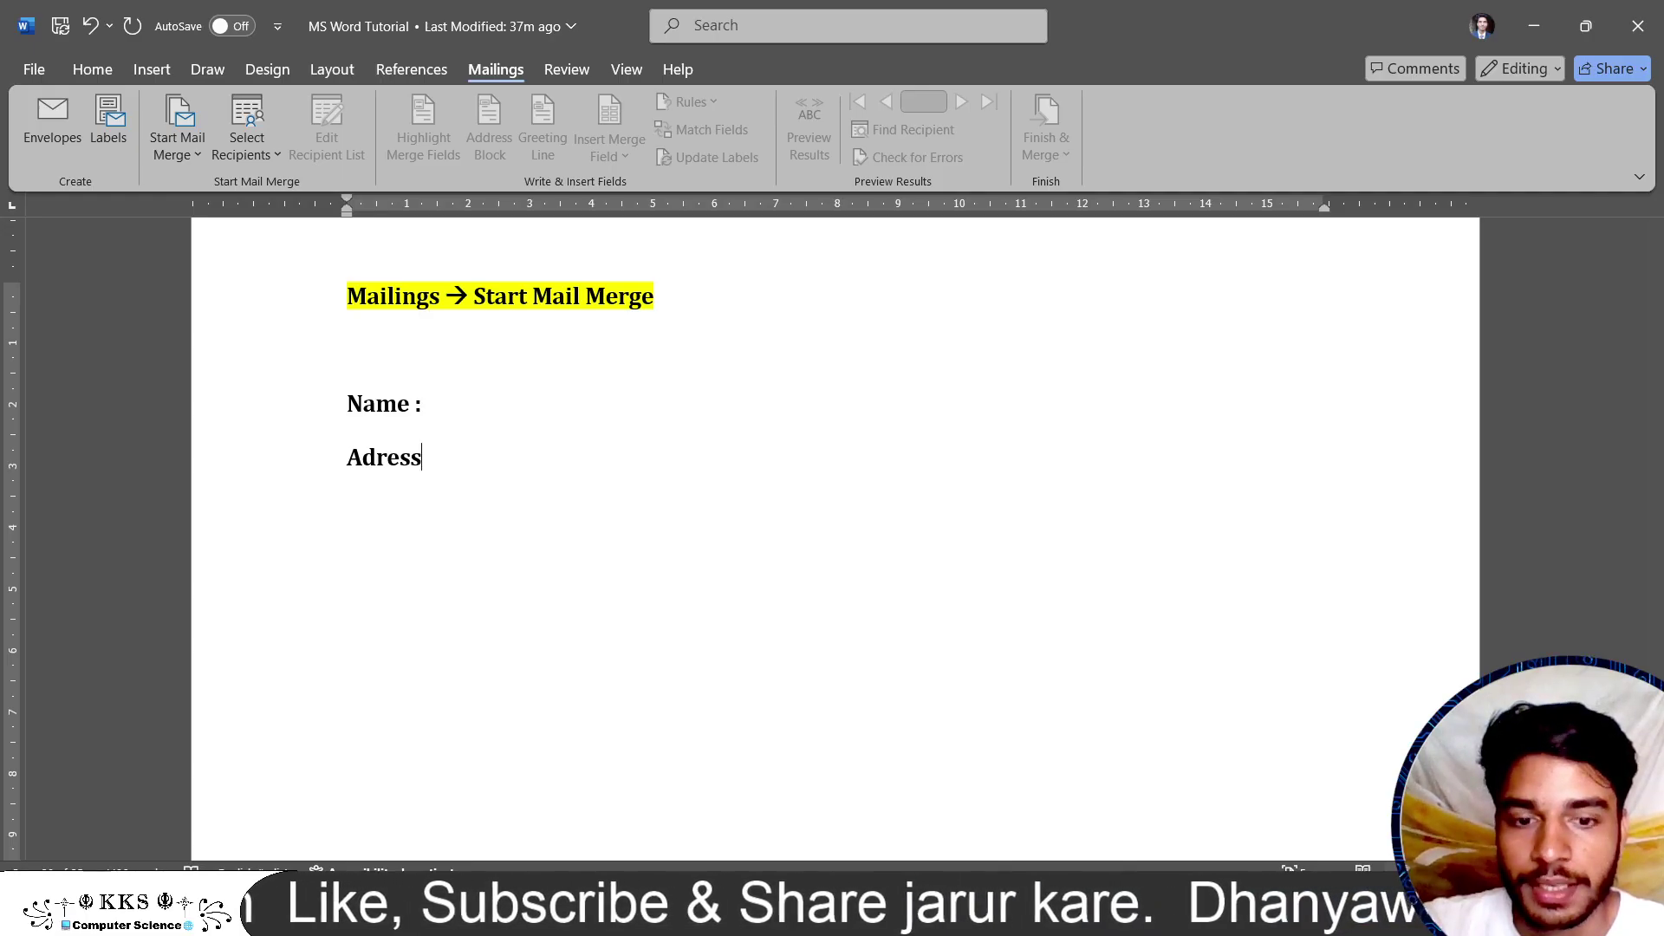
pyautogui.write(' :')
pyautogui.press('Return')
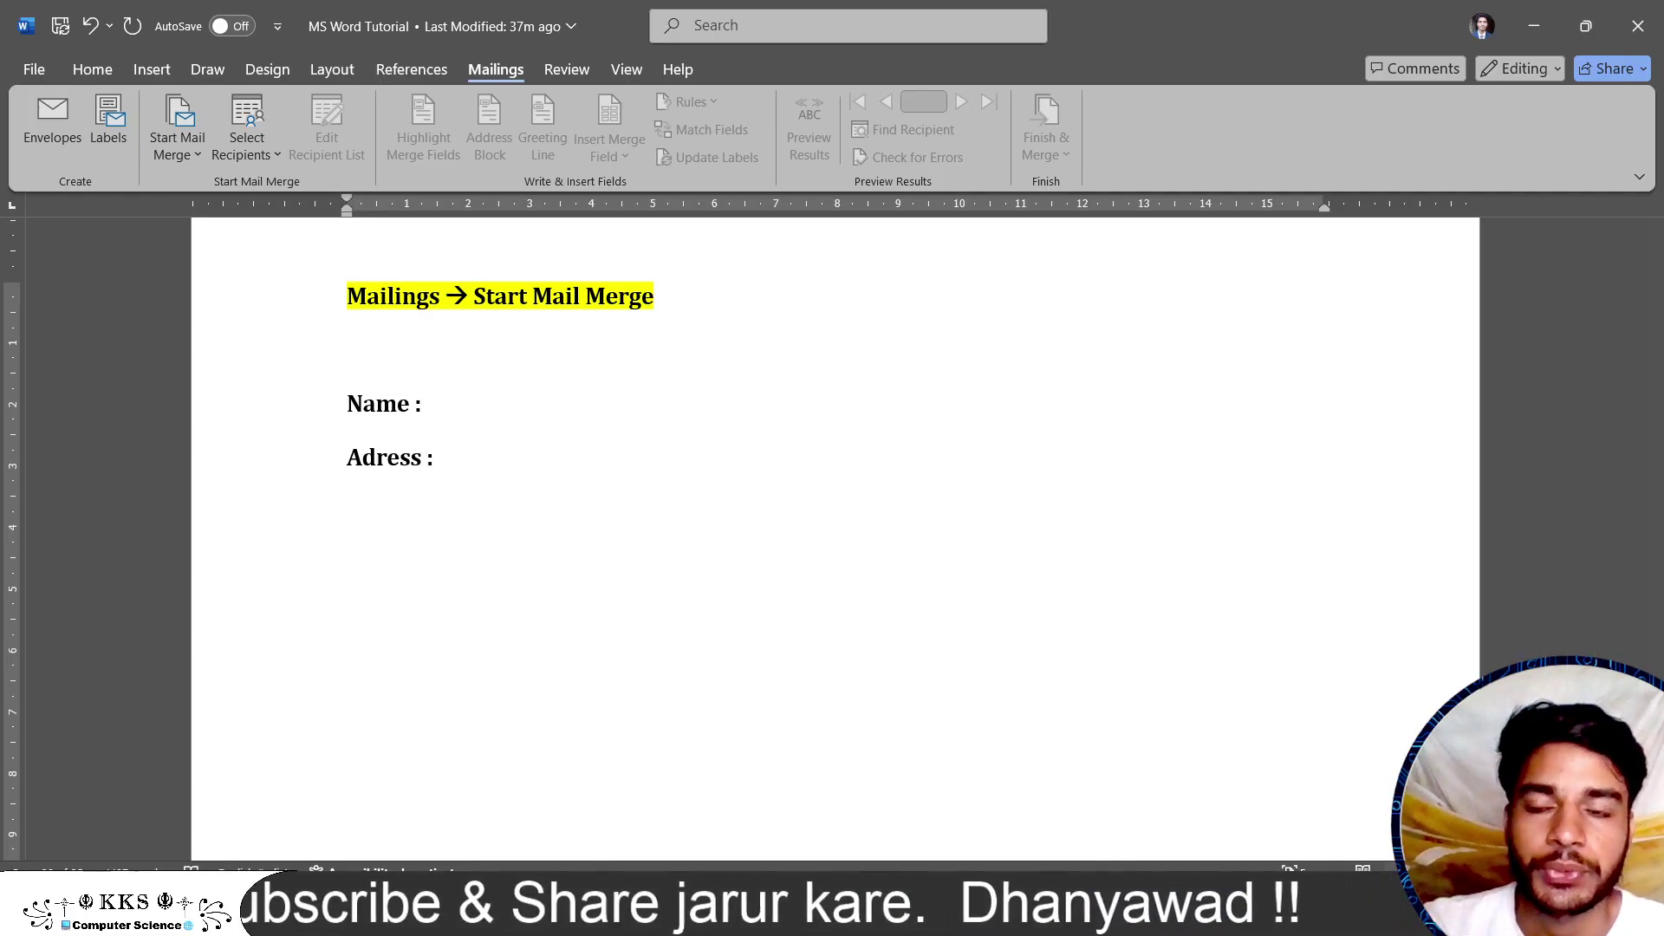
pyautogui.write('MOB ;')
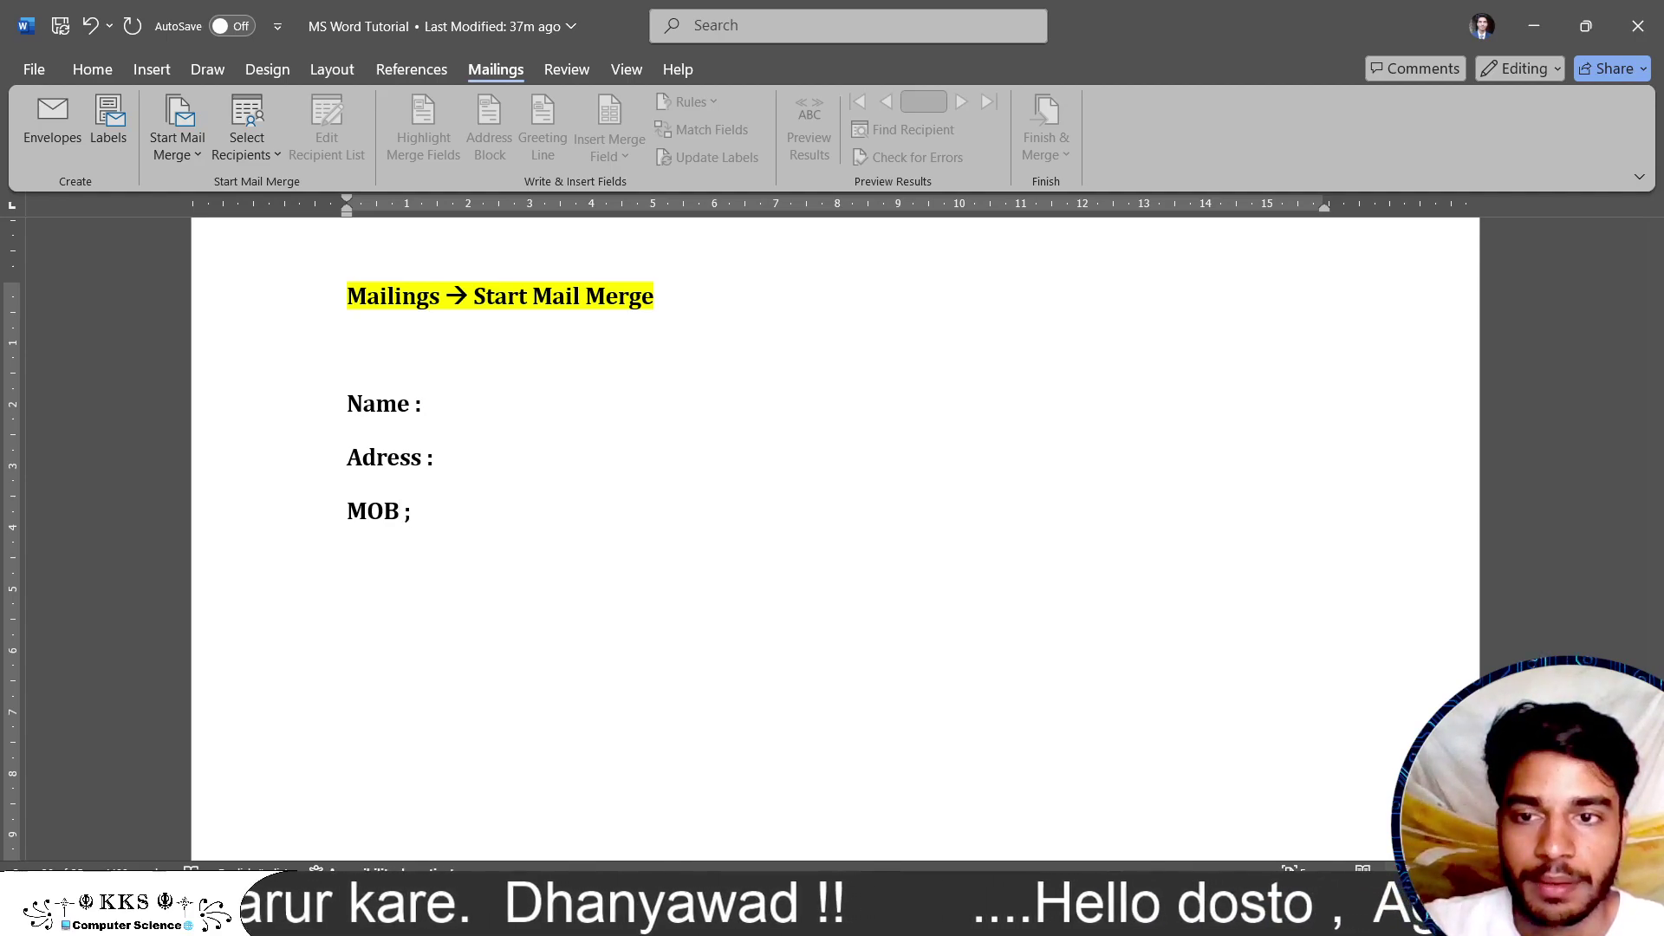
pyautogui.press('BackSpace')
pyautogui.write(':')
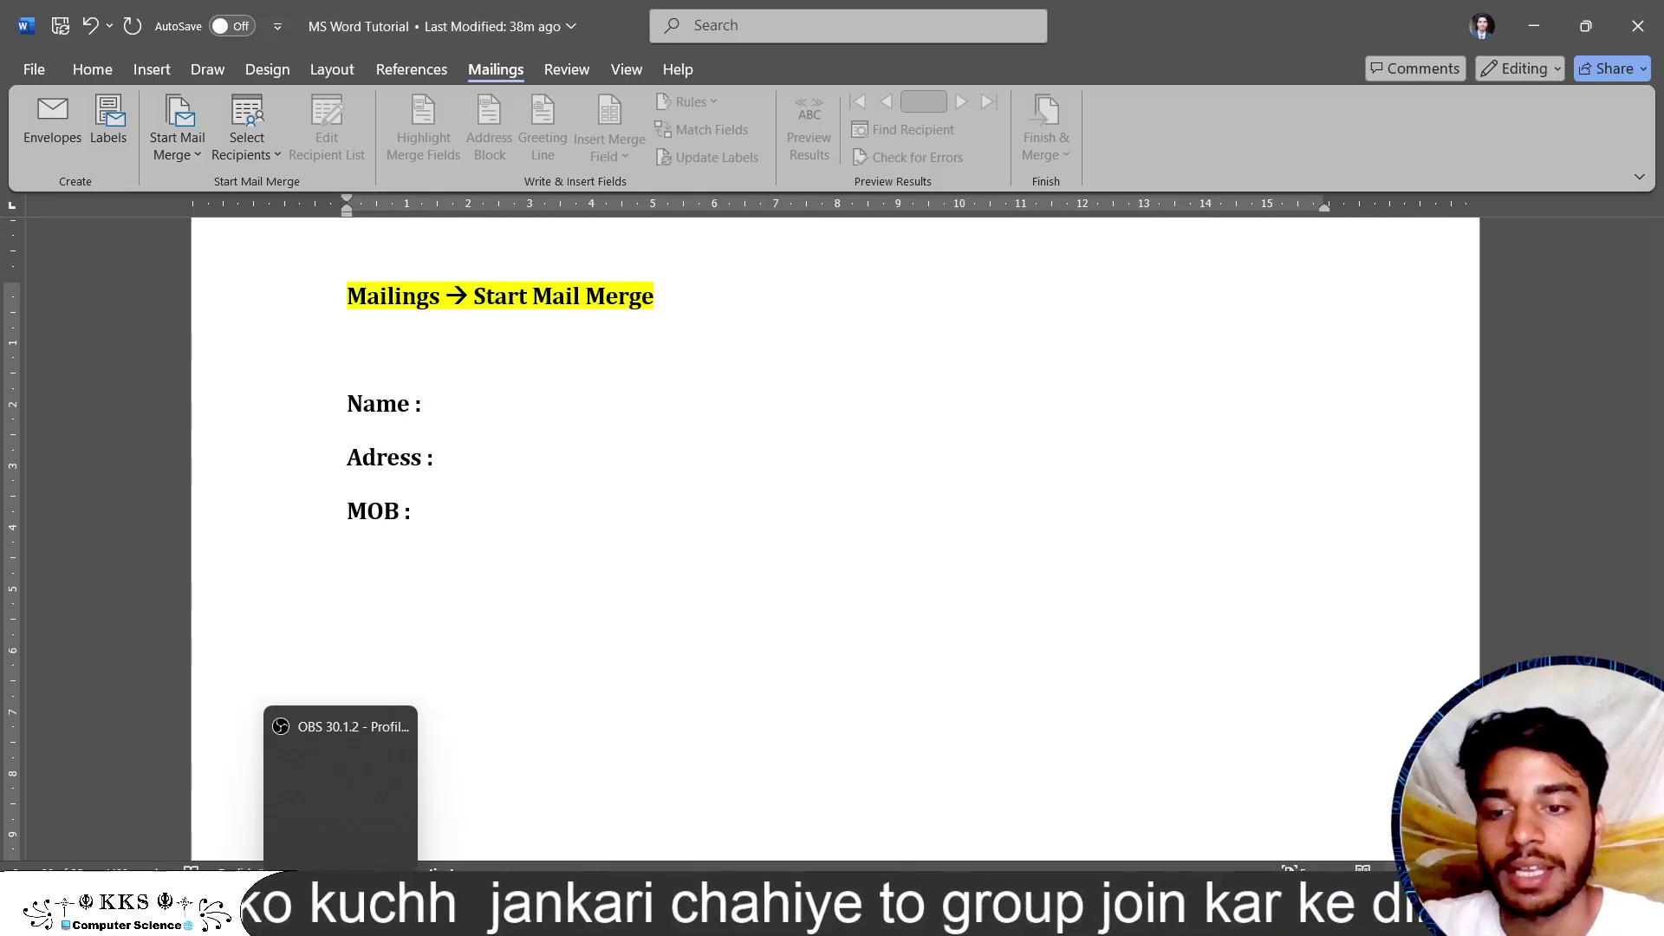
pyautogui.click(341, 919)
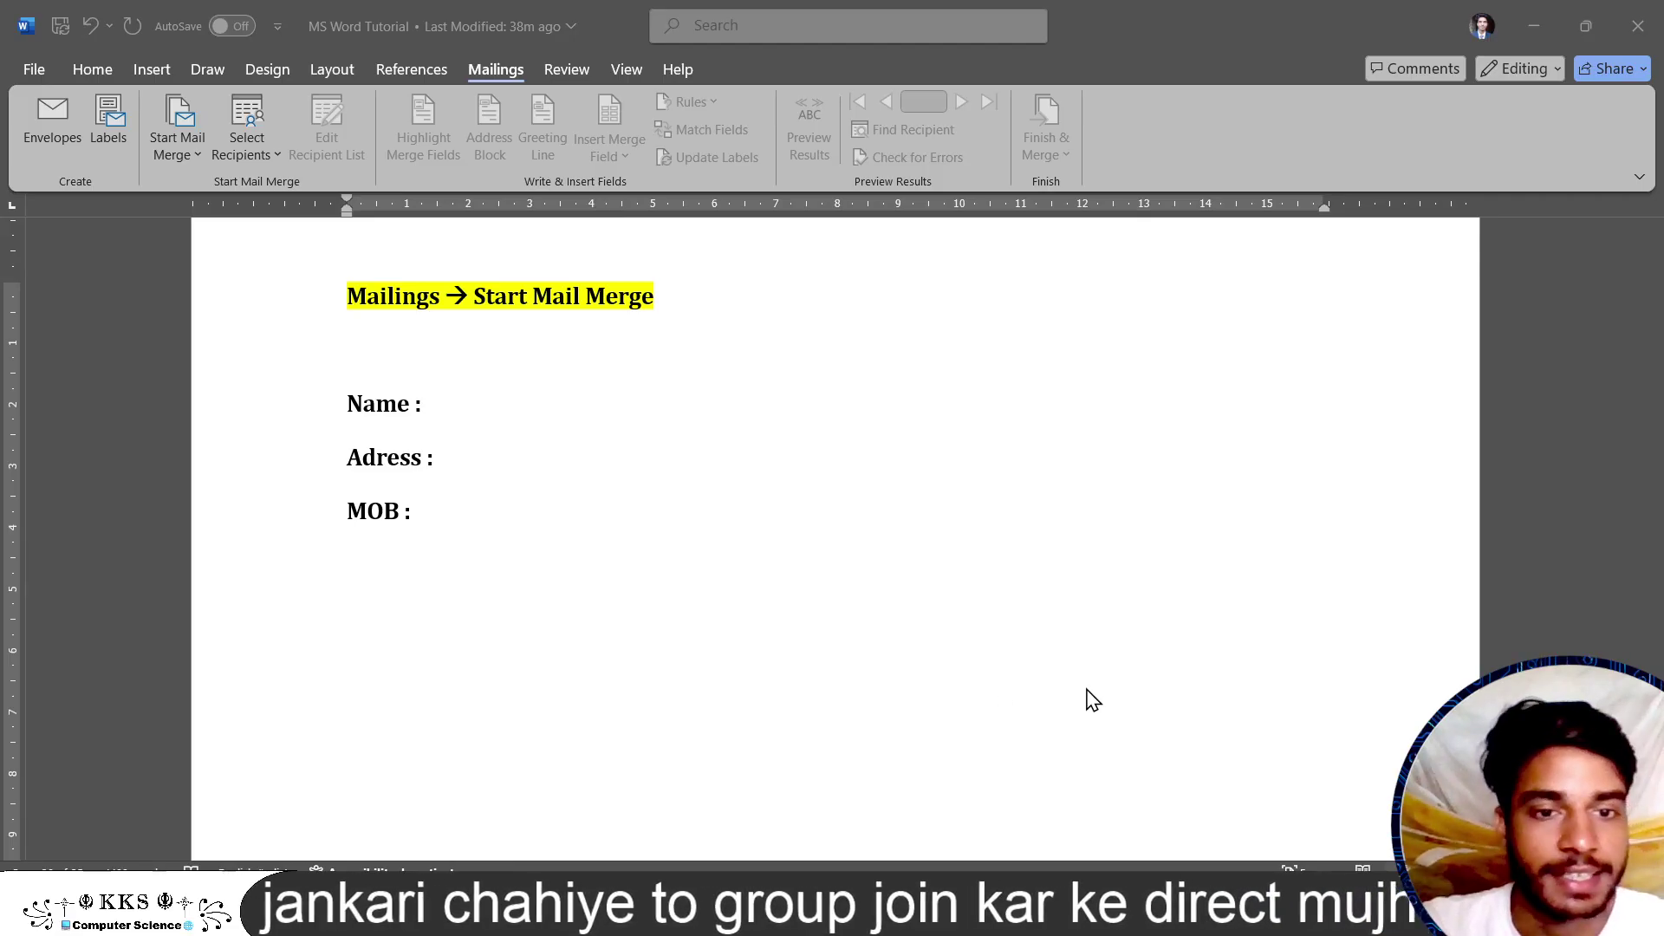
# - Type 'To' and 'The Computer Science Dept.' on separate lines below the MOB label
pyautogui.keyDown('ctrl'); pyautogui.scroll(-4, 1118, 680); pyautogui.keyUp('ctrl')
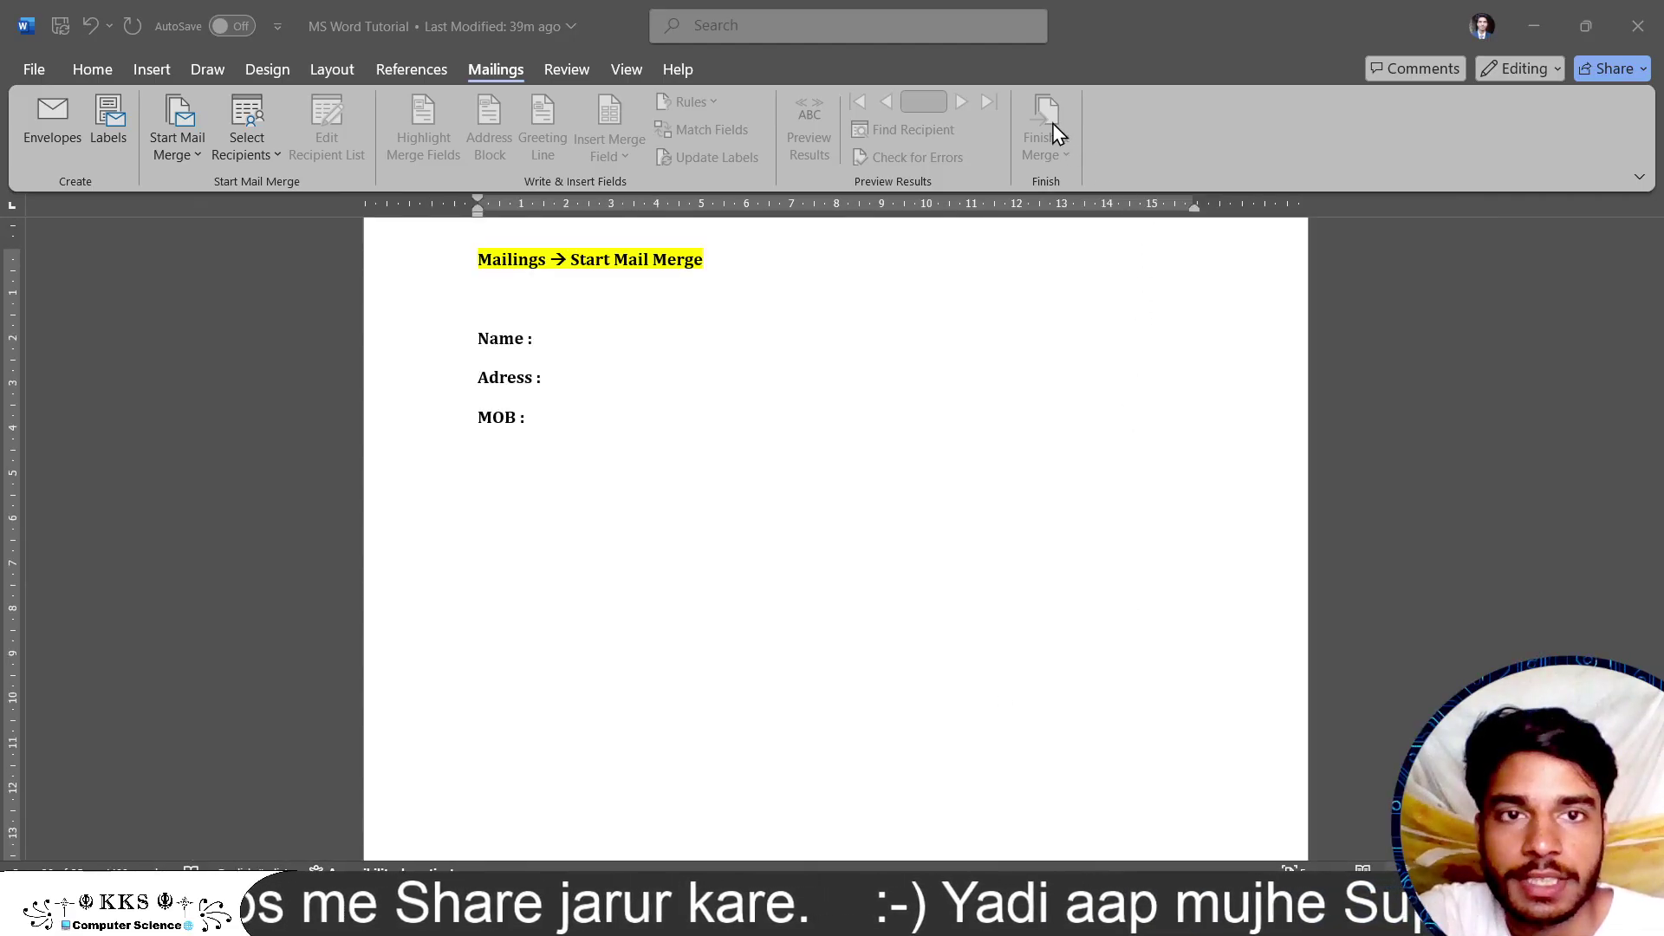
pyautogui.click(1027, 107)
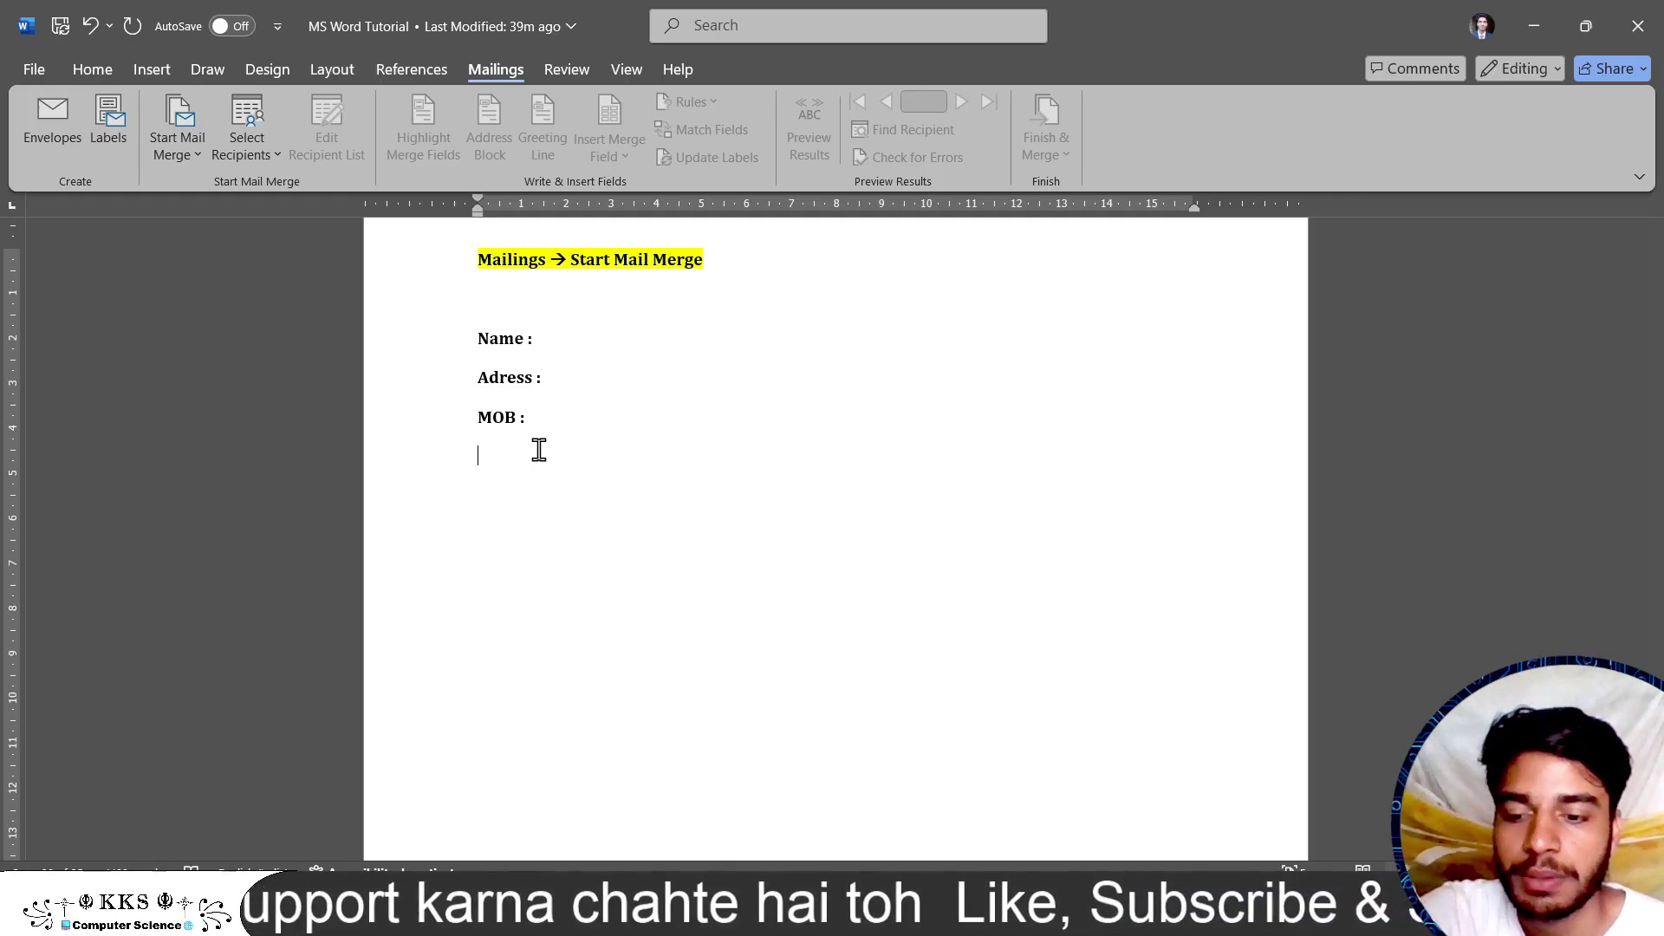
pyautogui.write('T')
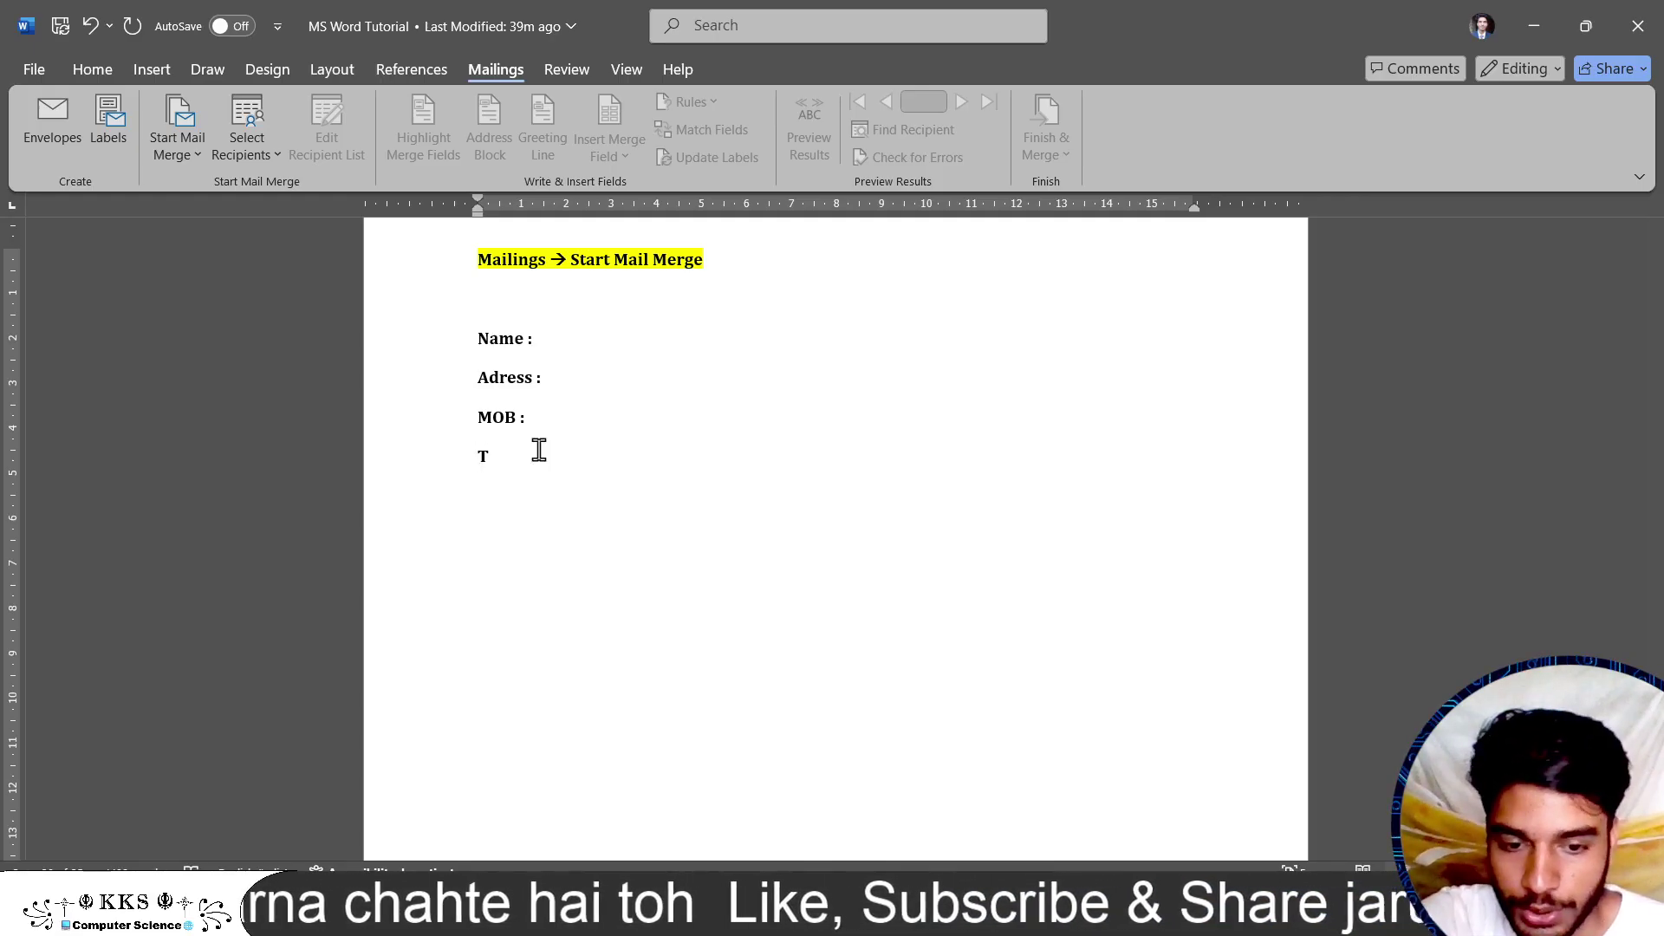
pyautogui.write('o')
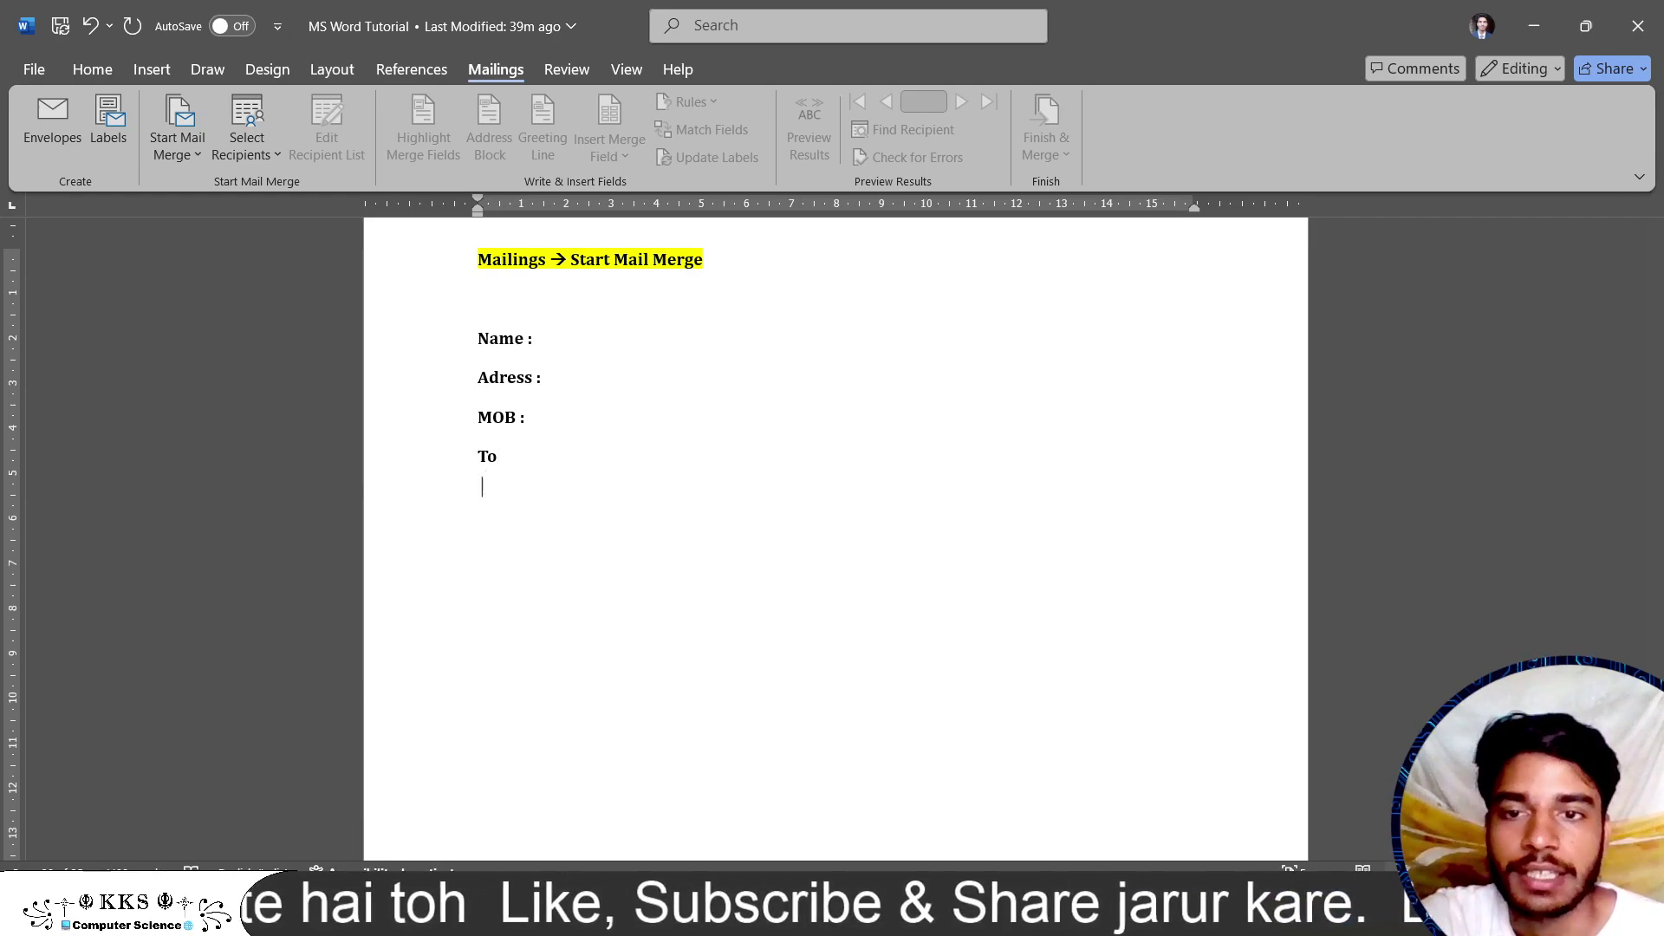
pyautogui.press('Return')
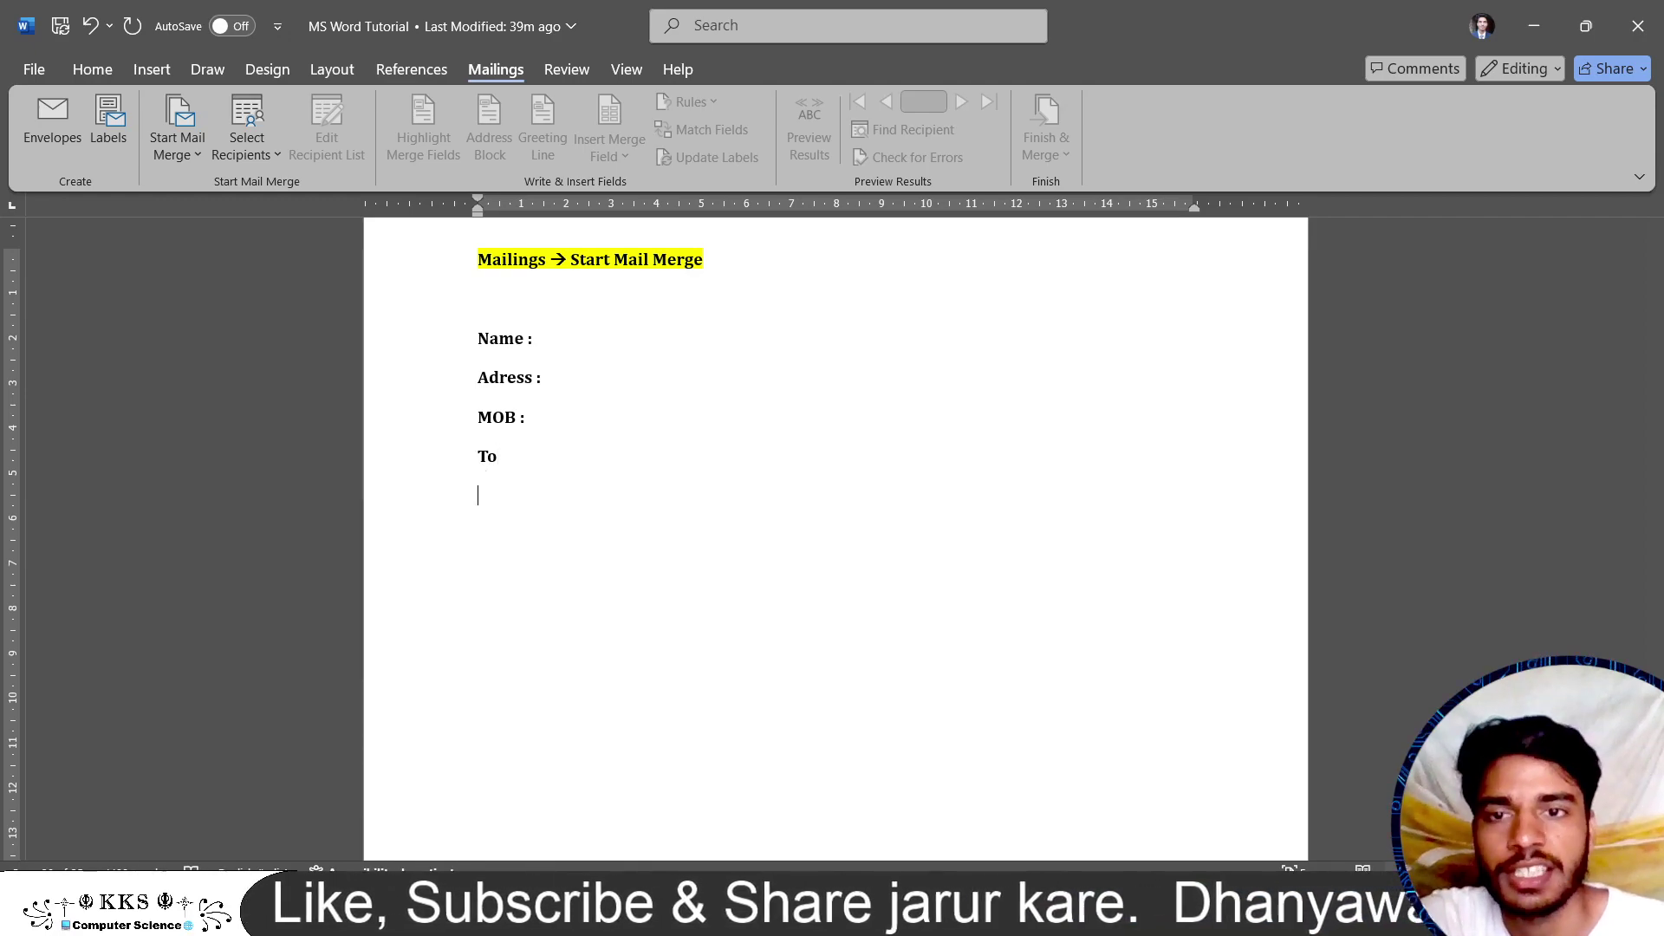
pyautogui.keyDown('ctrl'); pyautogui.scroll(5, 440, 529); pyautogui.keyUp('ctrl')
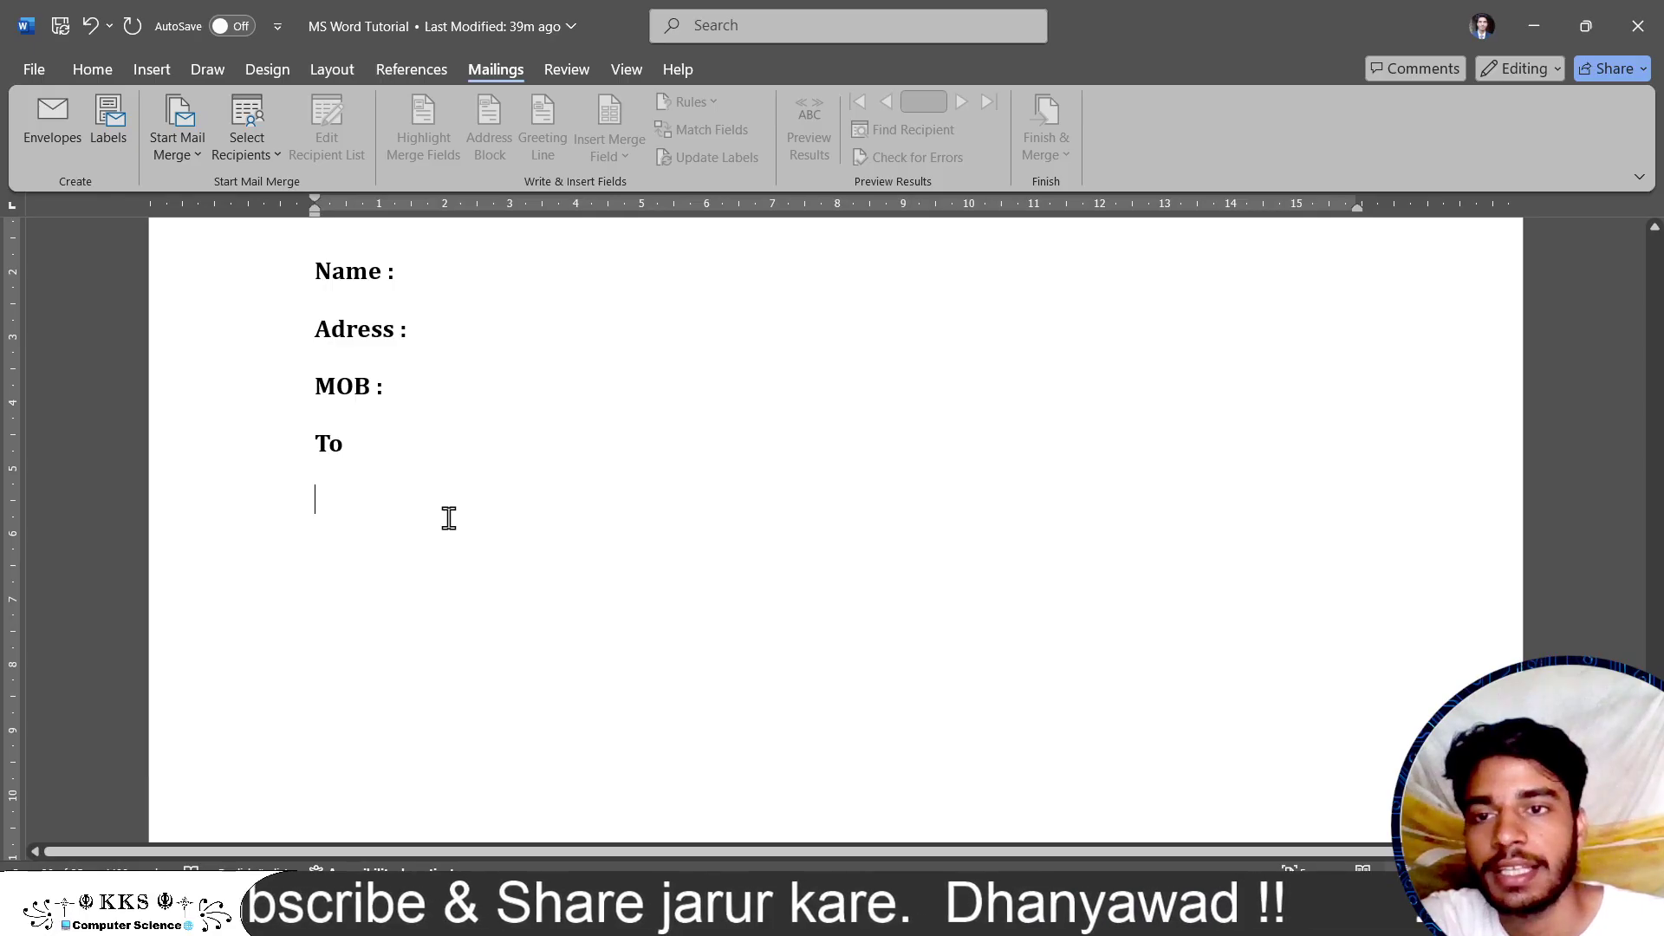
pyautogui.scroll(-2, 449, 519)
pyautogui.write('Th')
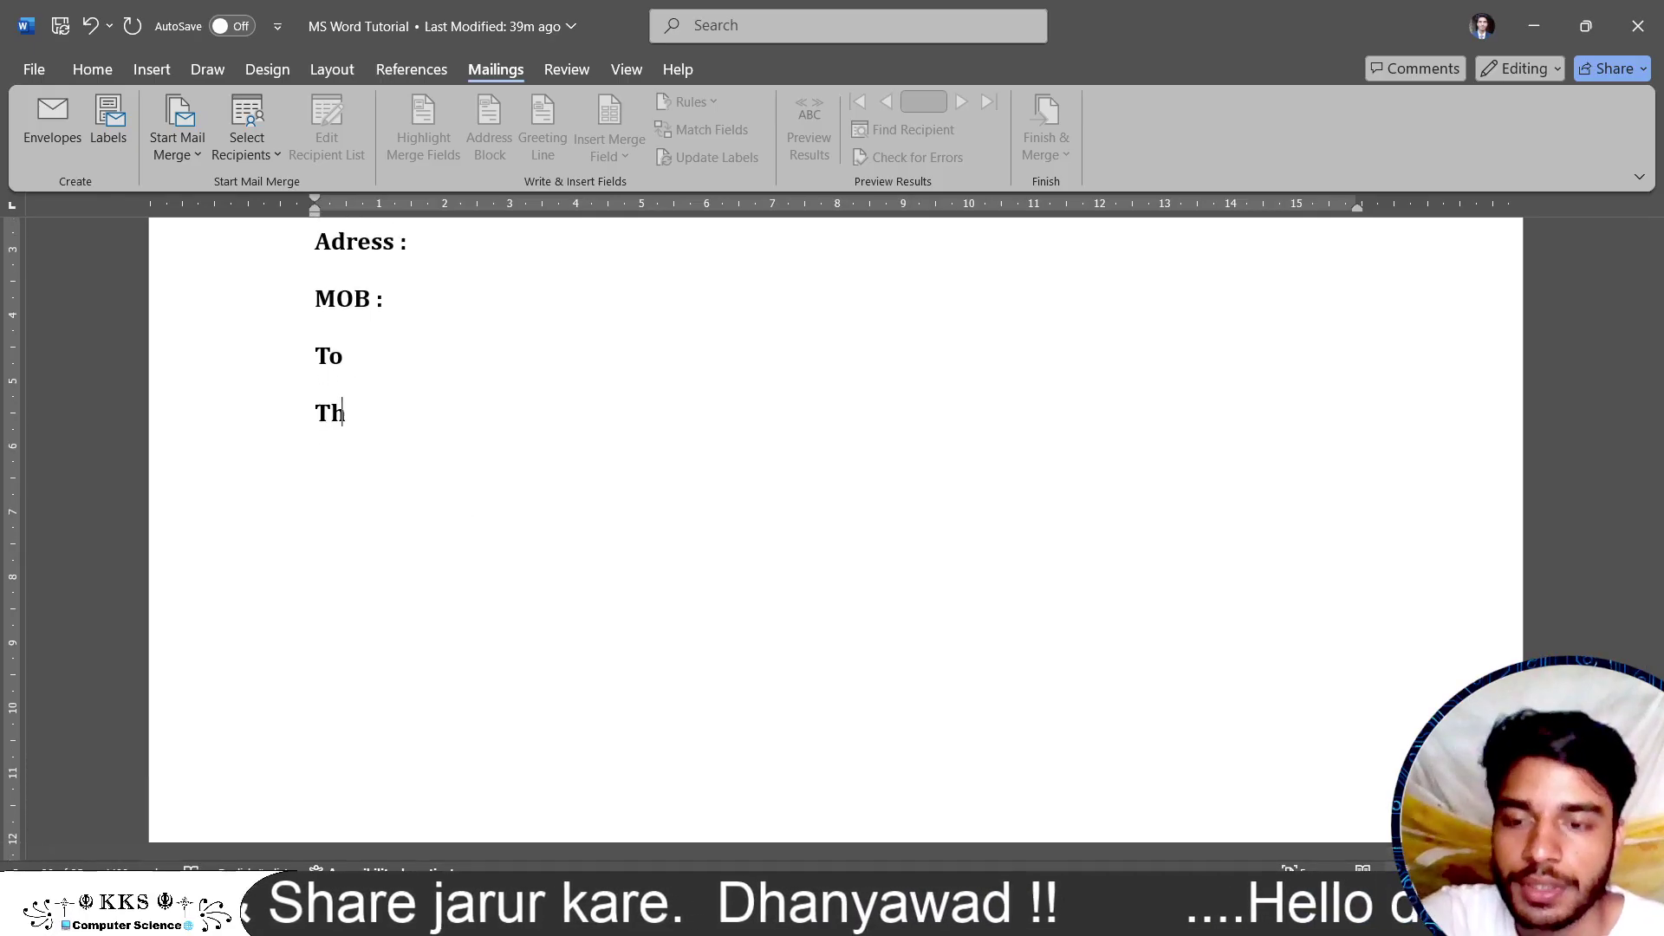
pyautogui.write('e')
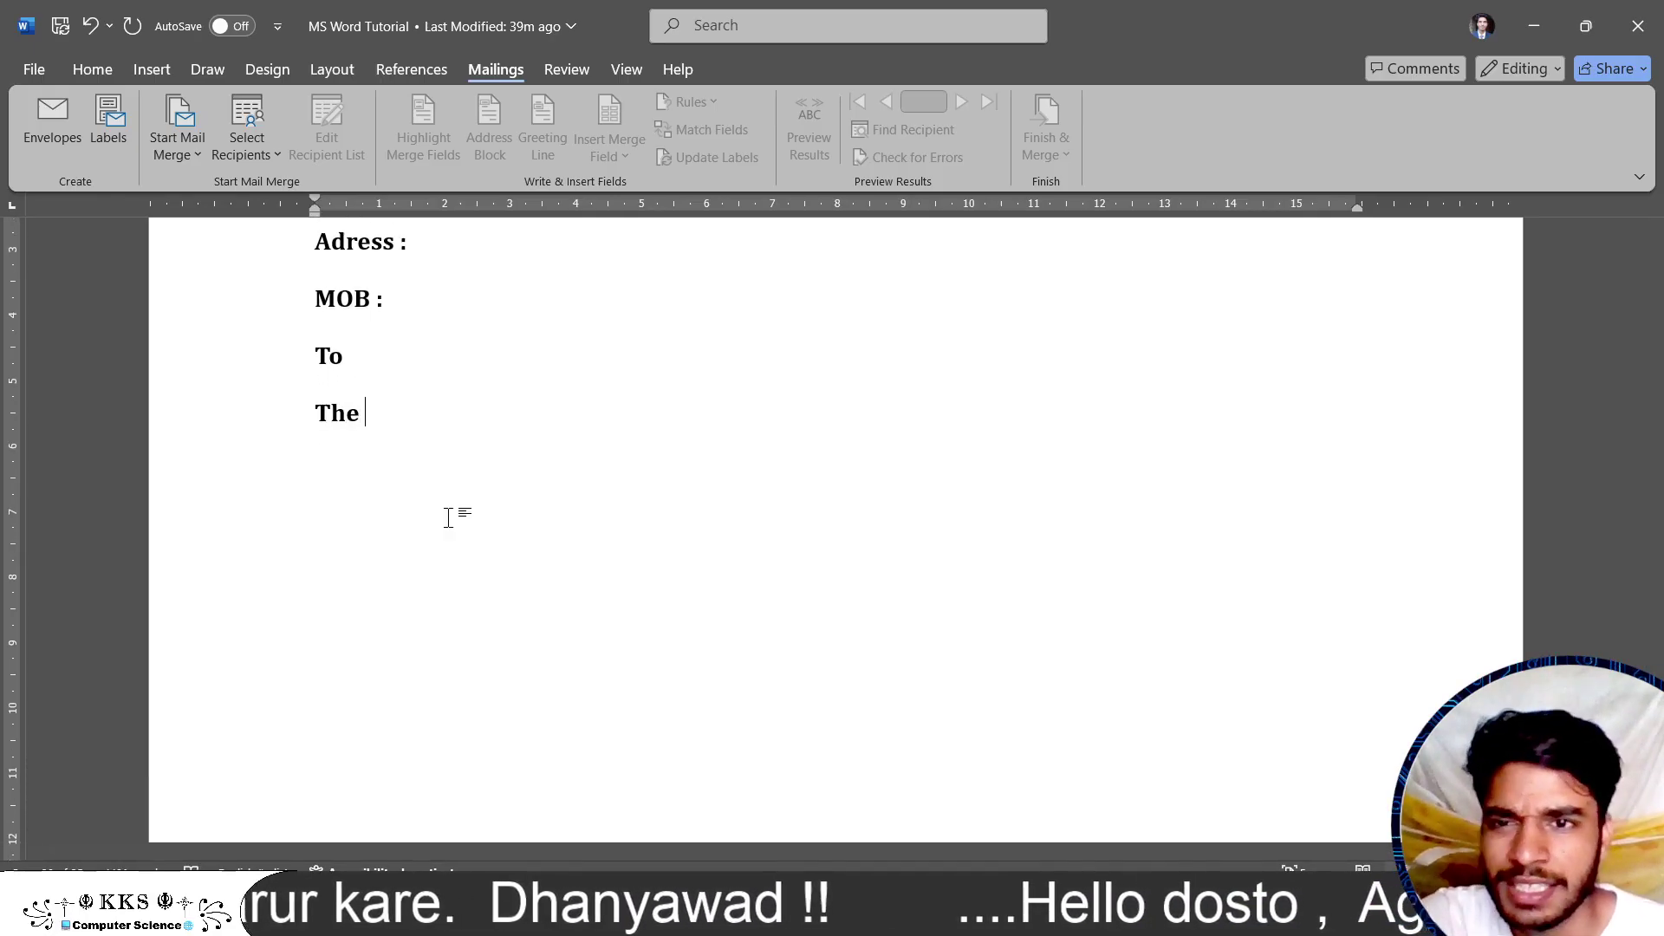
pyautogui.write('Comput')
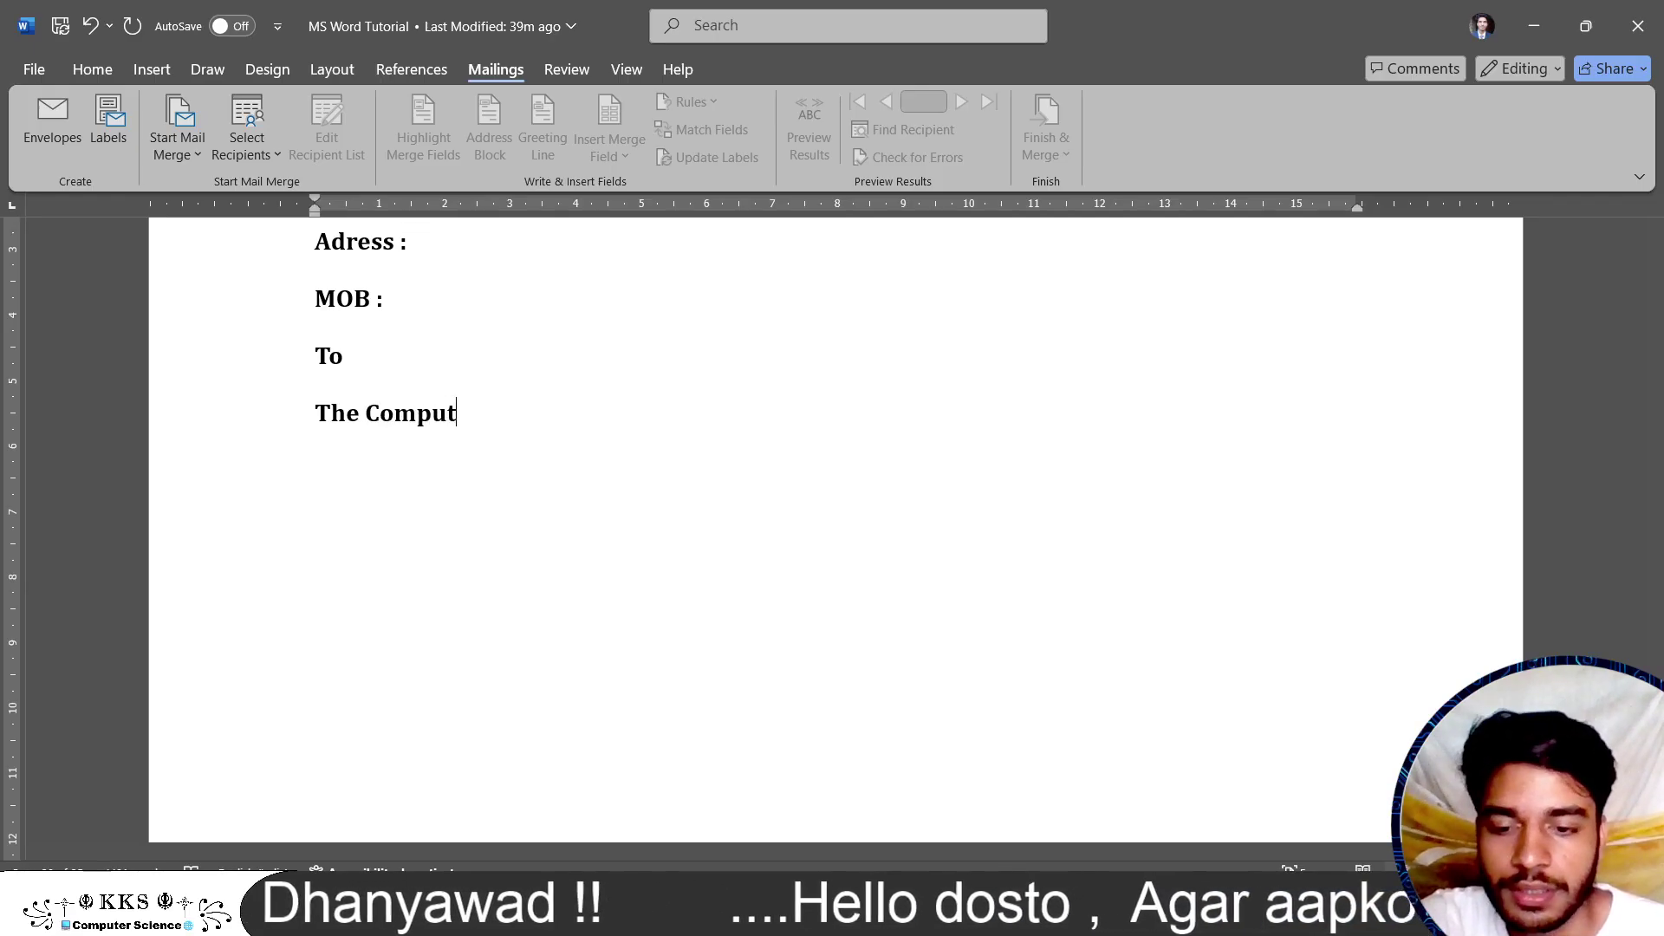
pyautogui.write('er')
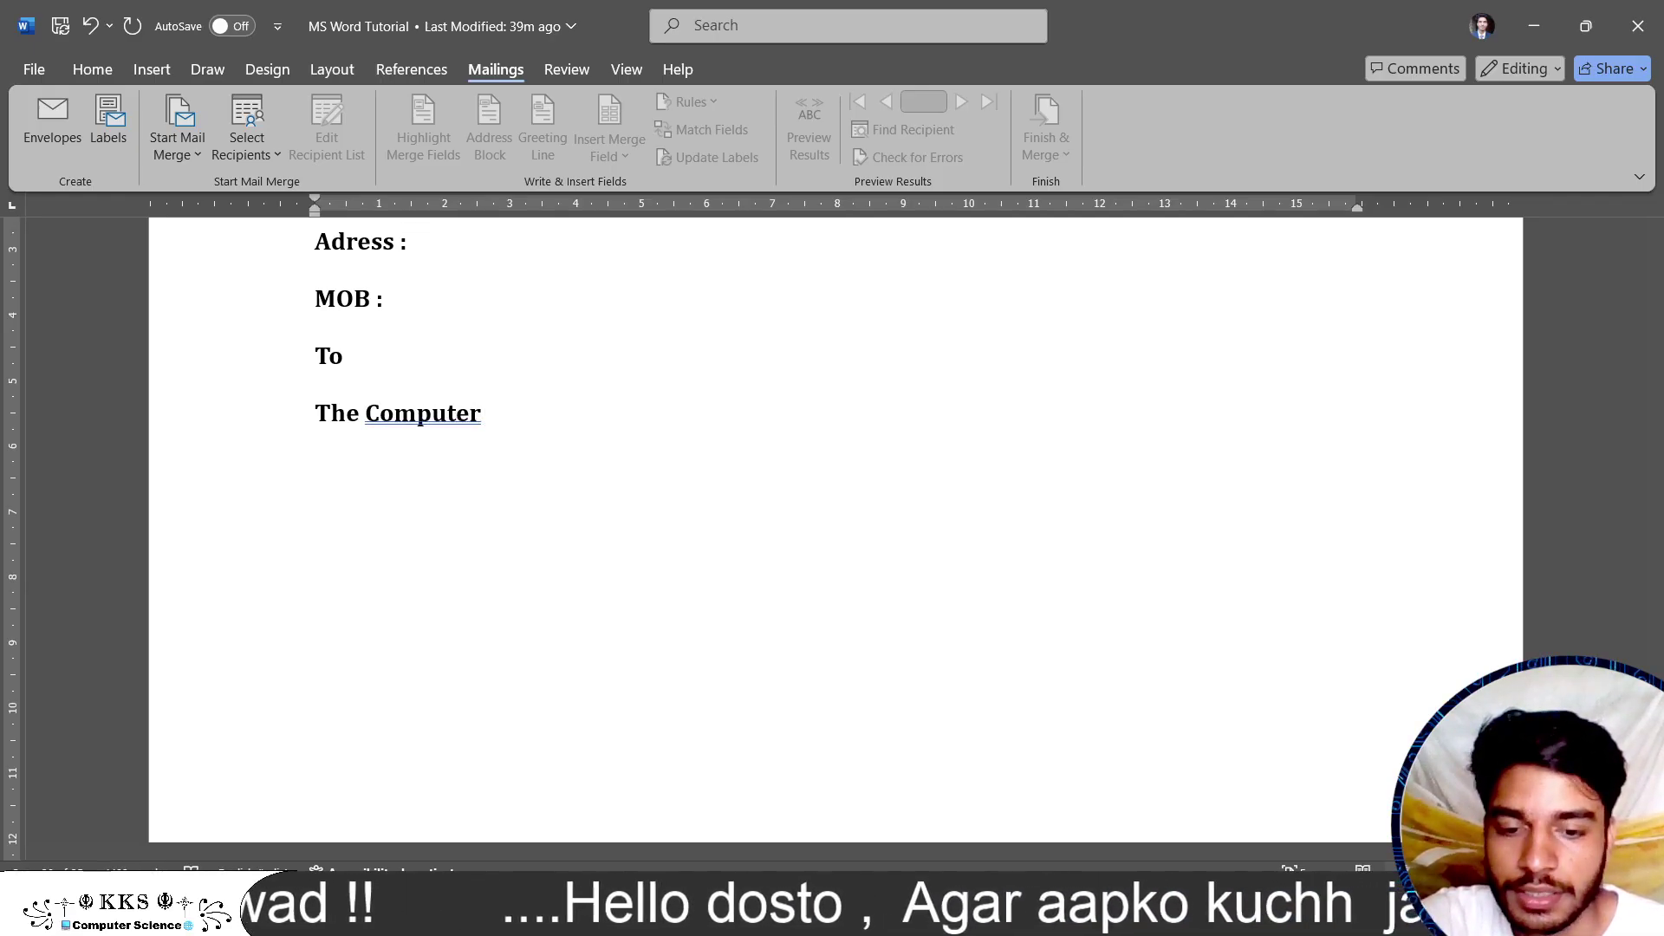
pyautogui.write('Scien')
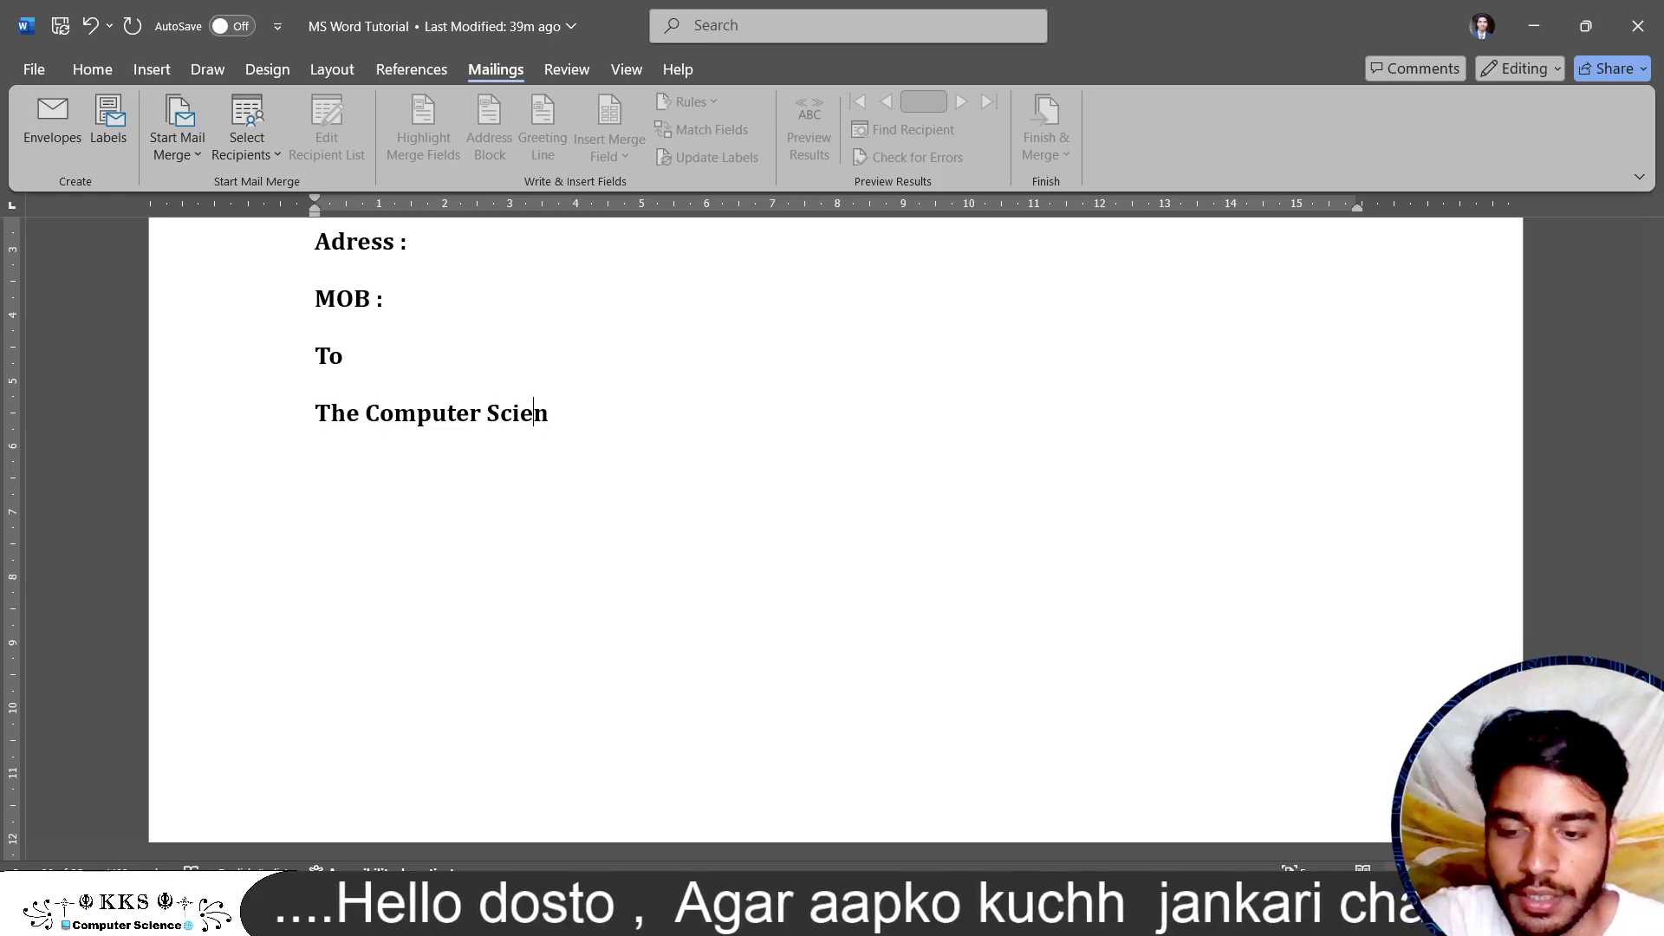
pyautogui.write('eDe')
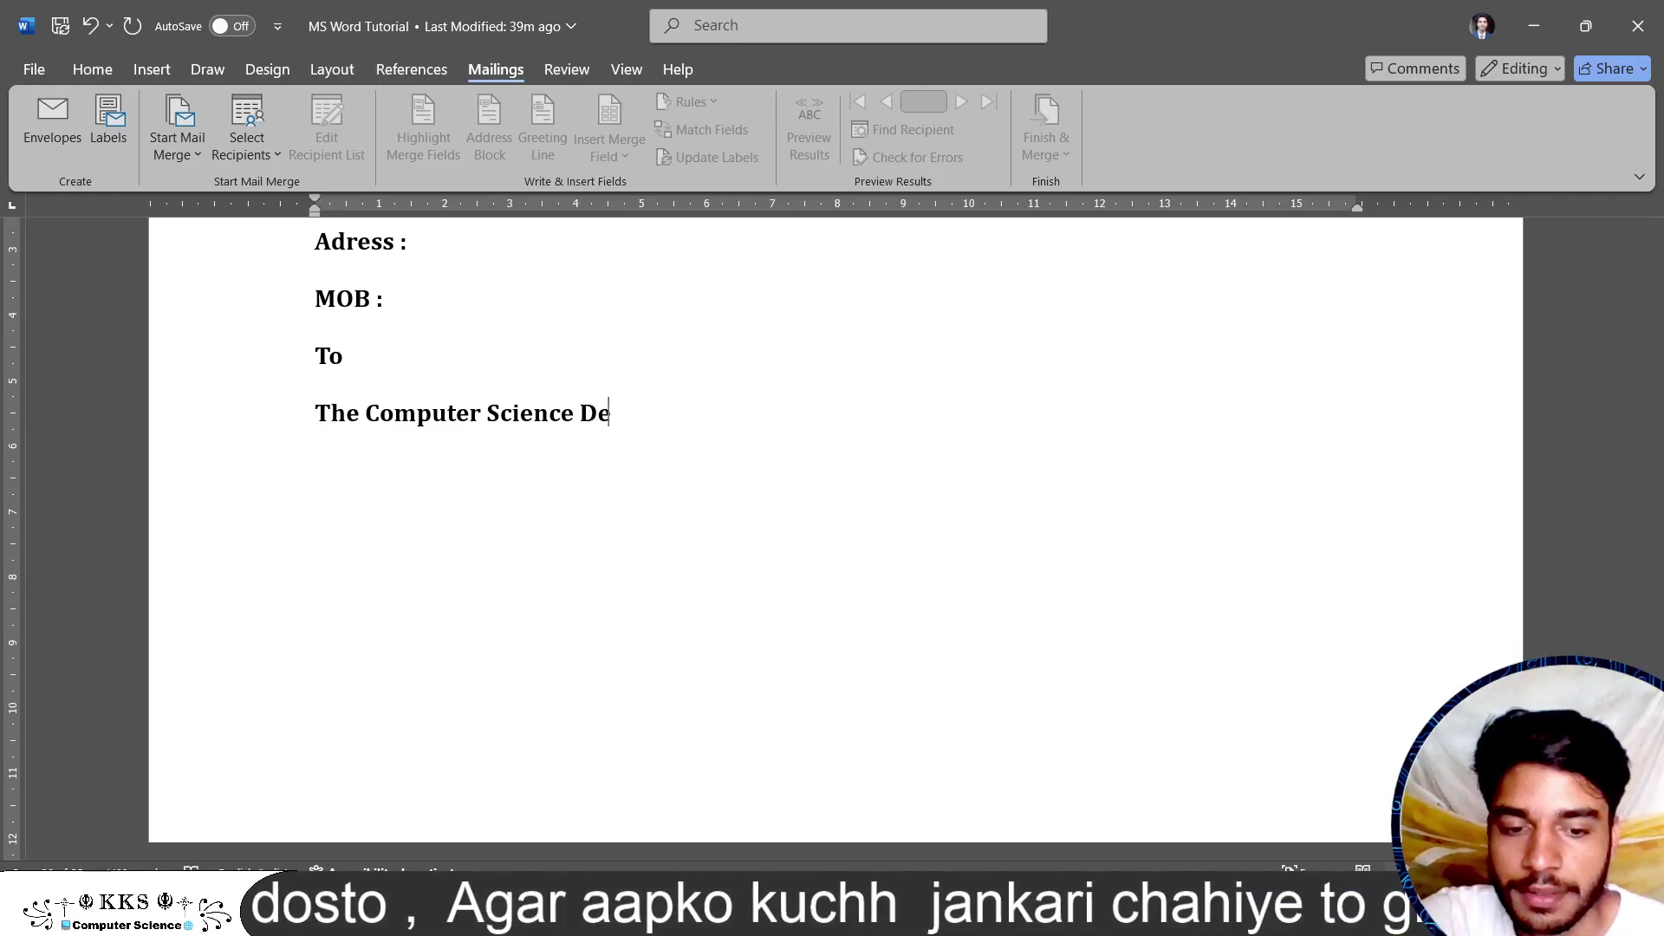
pyautogui.write('pa')
pyautogui.press('BackSpace')
pyautogui.write('t')
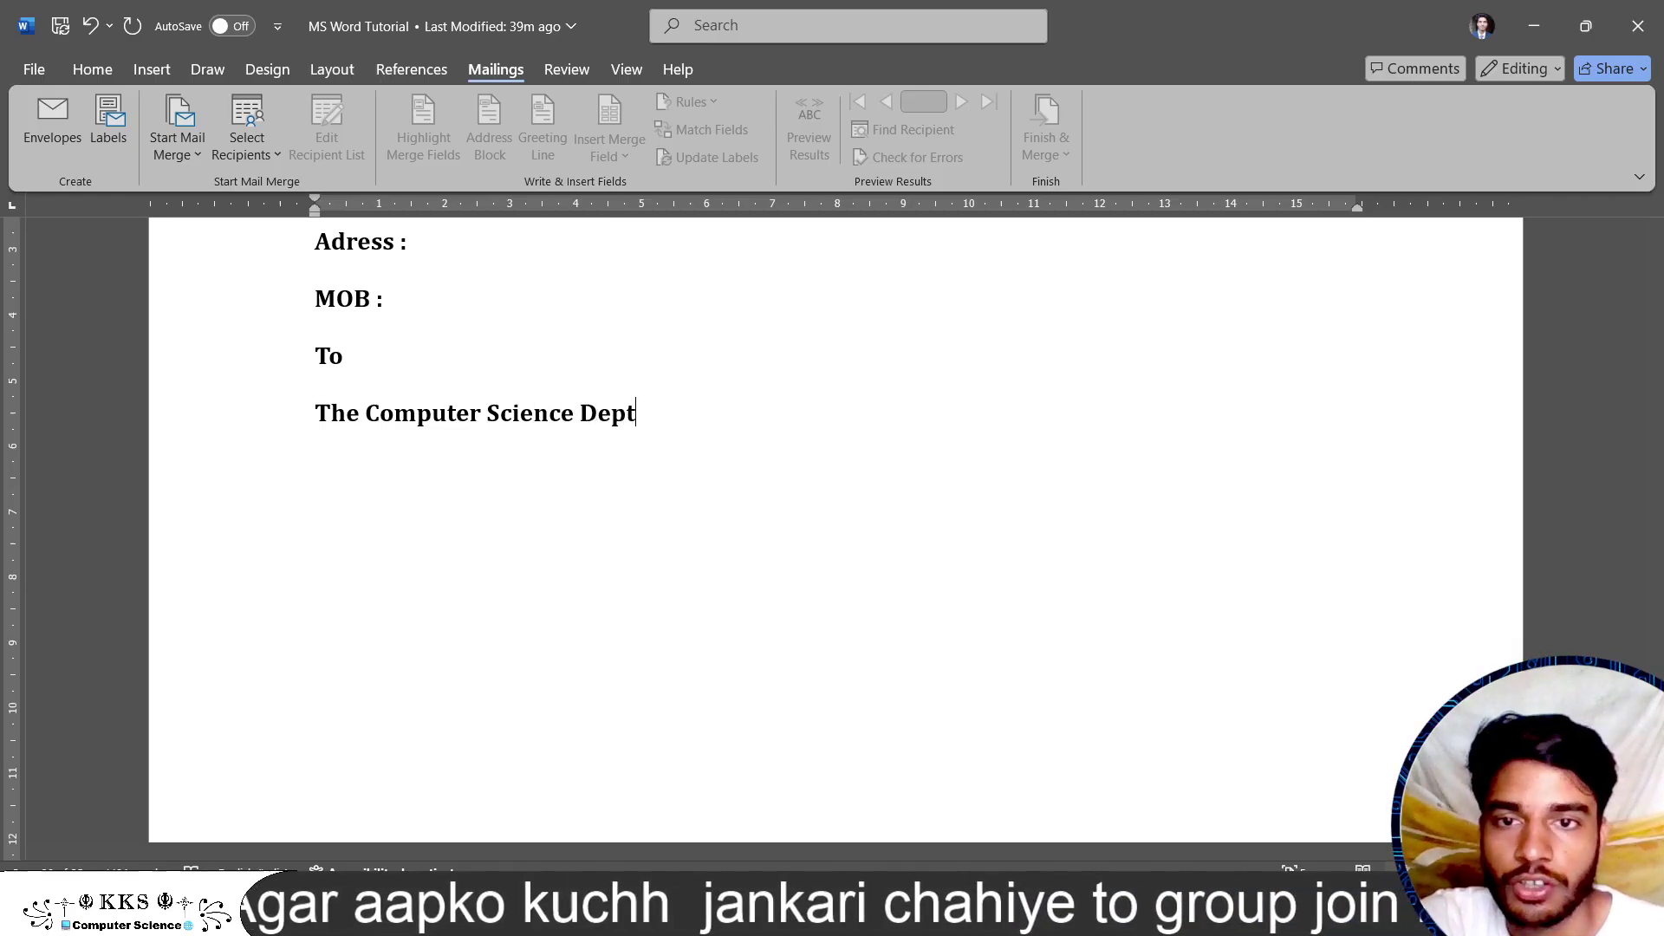
pyautogui.write('.')
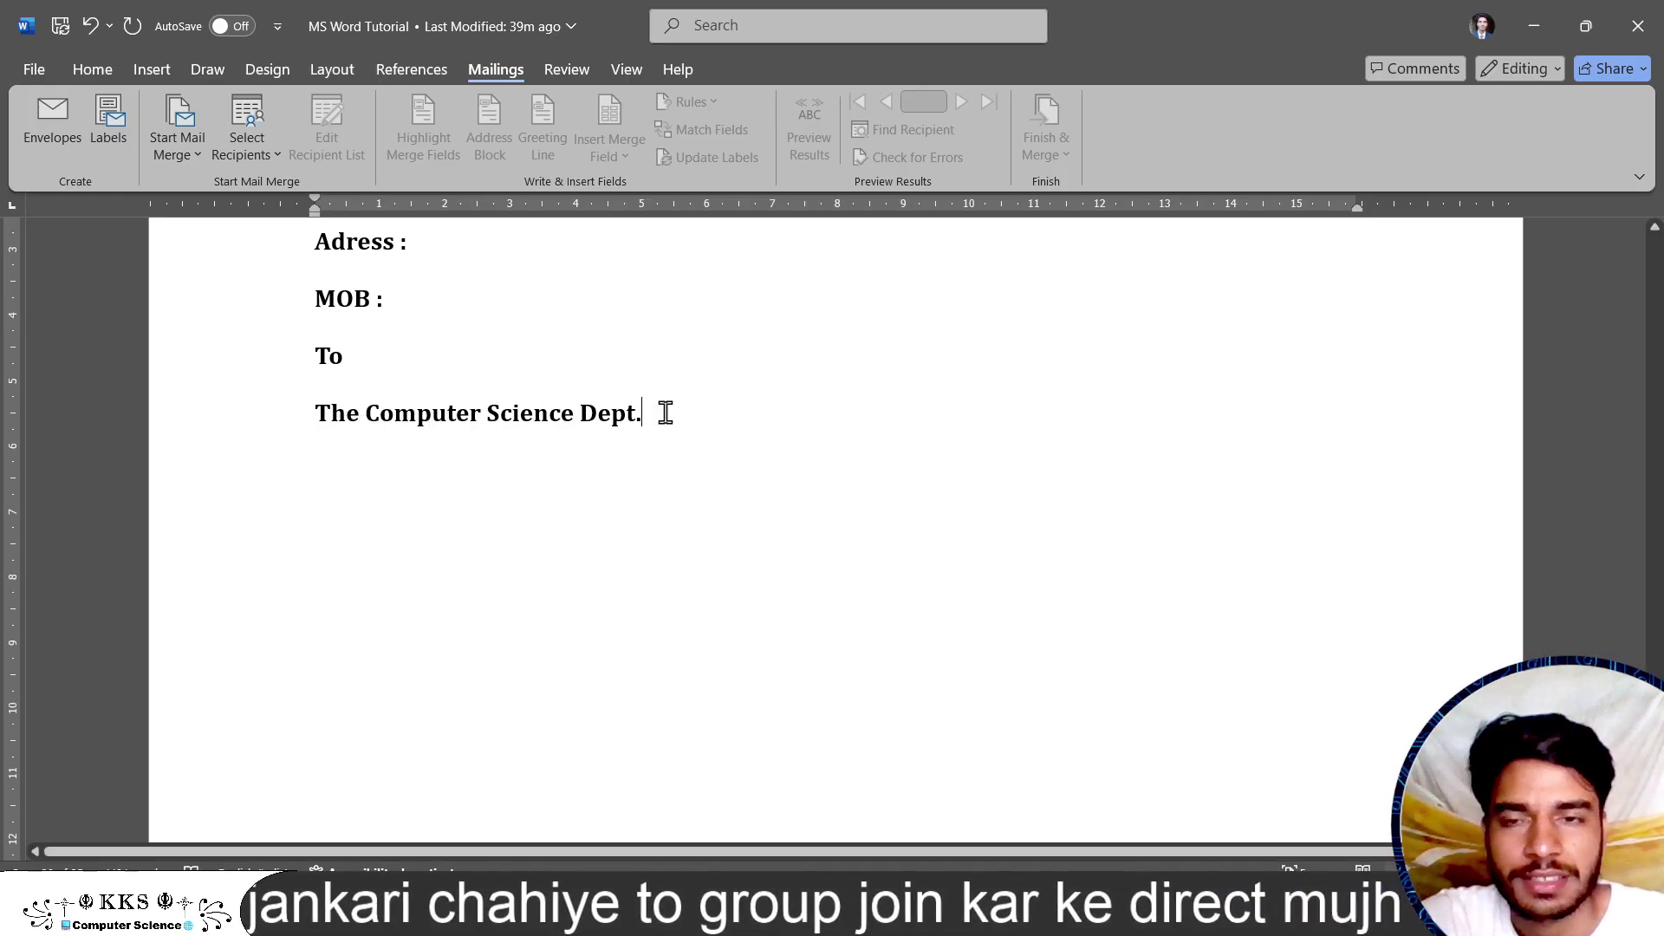
pyautogui.press('Return')
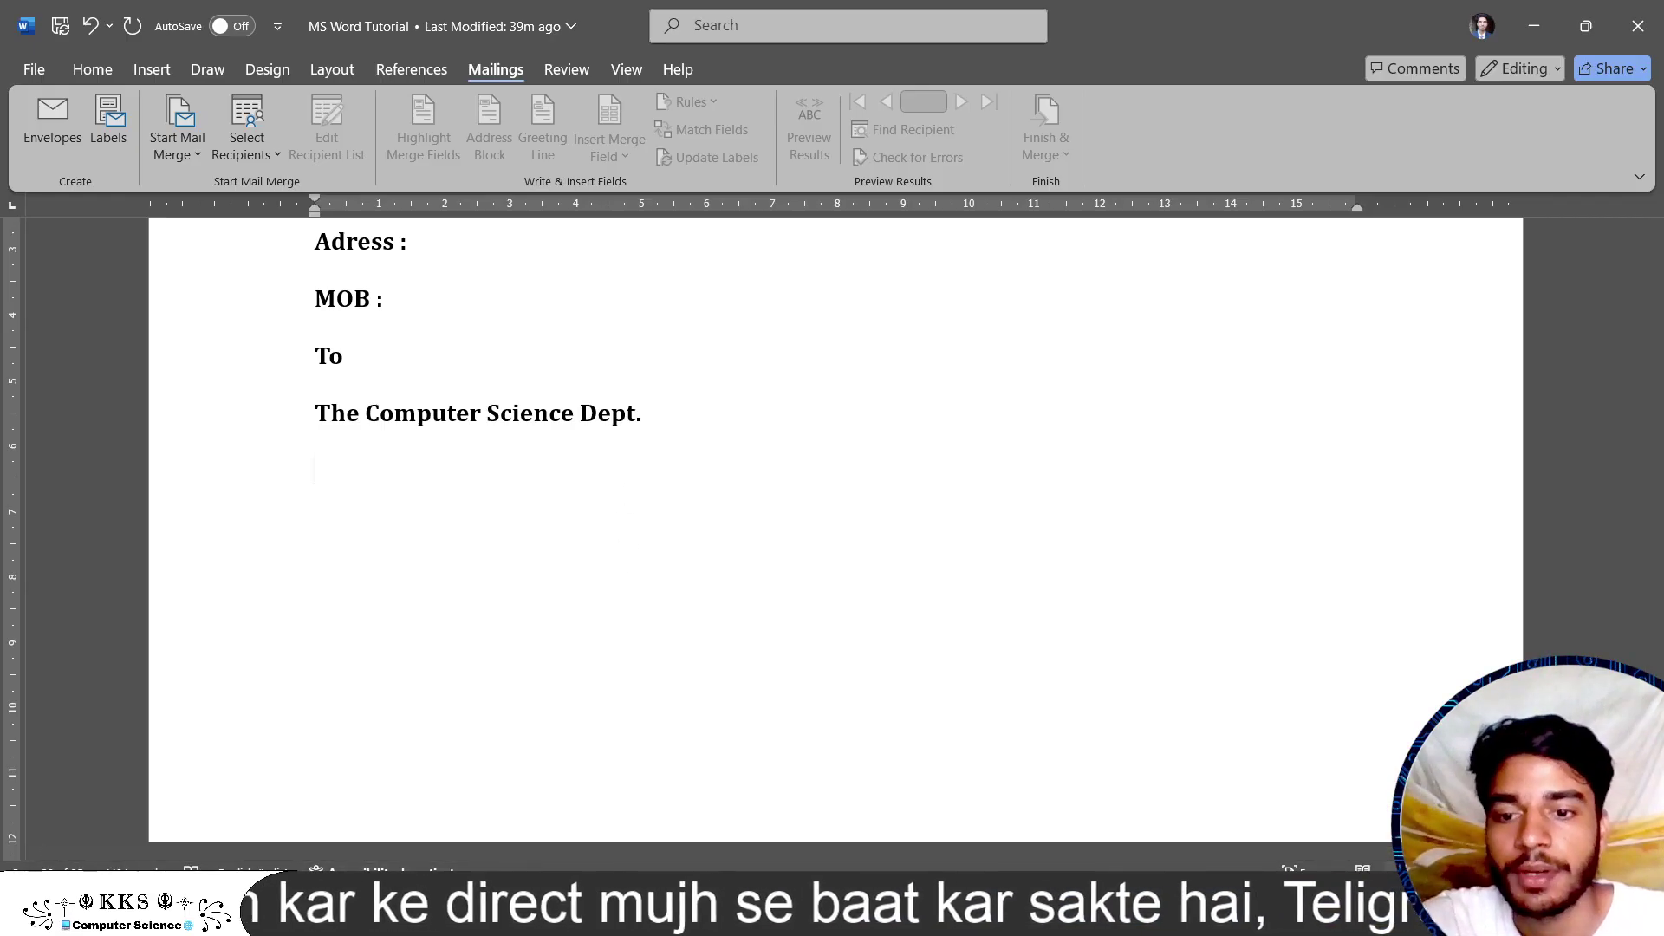
# - Add a 'Clg Name' line followed by a row of dots, then a blank line
pyautogui.click(340, 780)
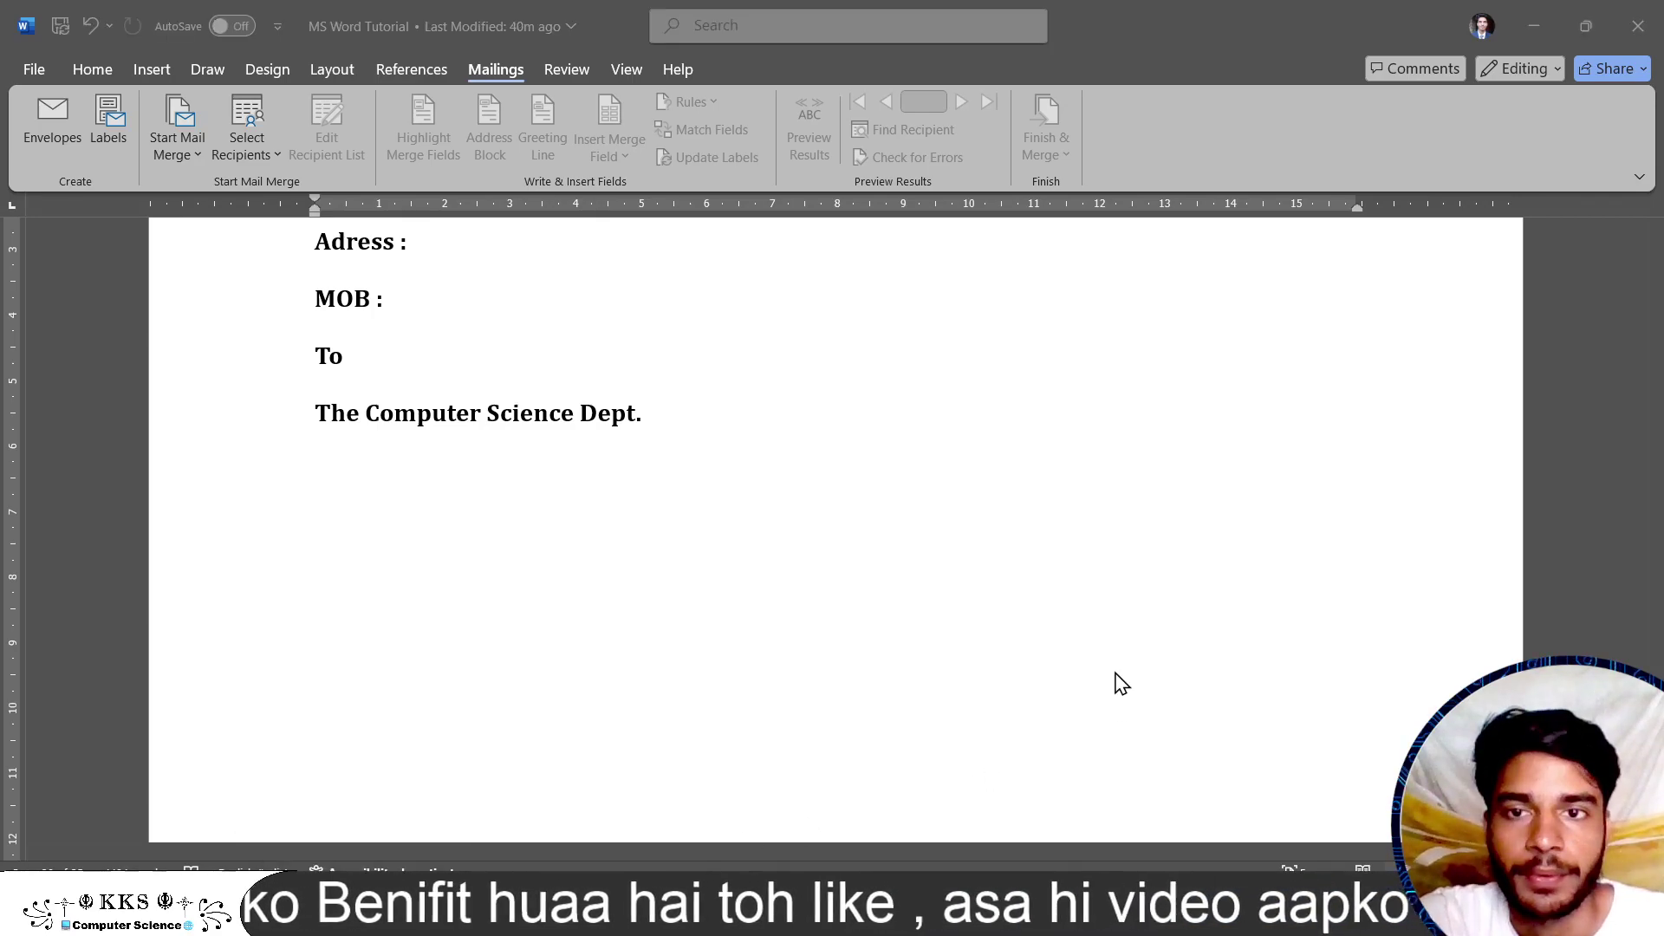
pyautogui.click(1257, 488)
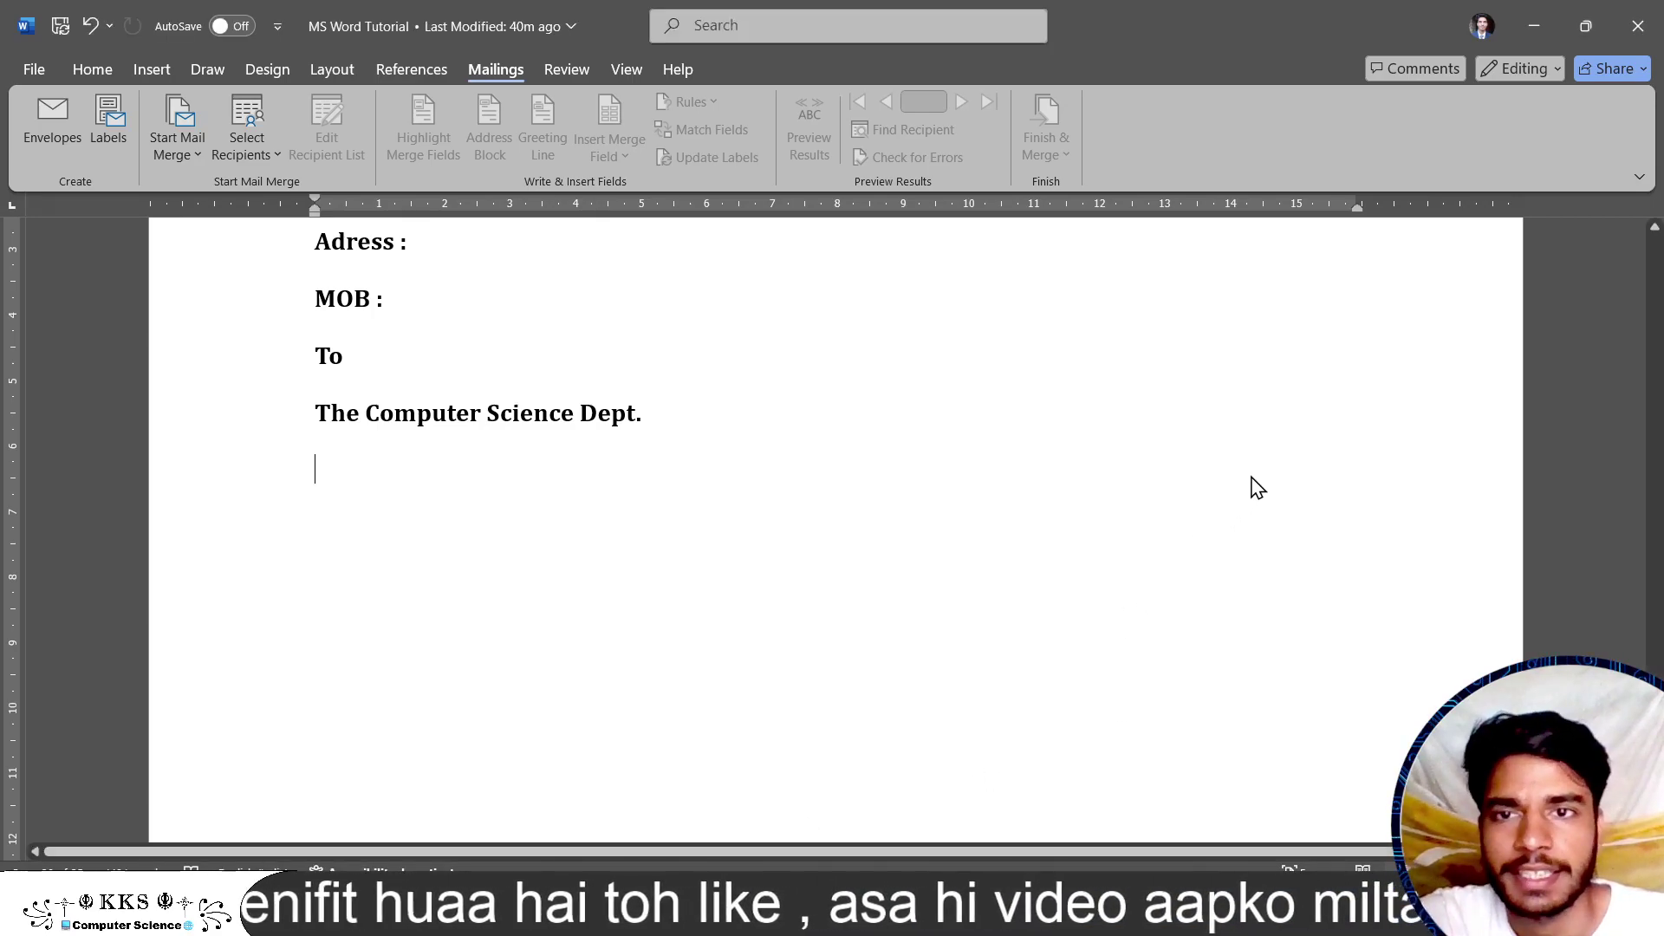
pyautogui.click(662, 417)
pyautogui.press('Return')
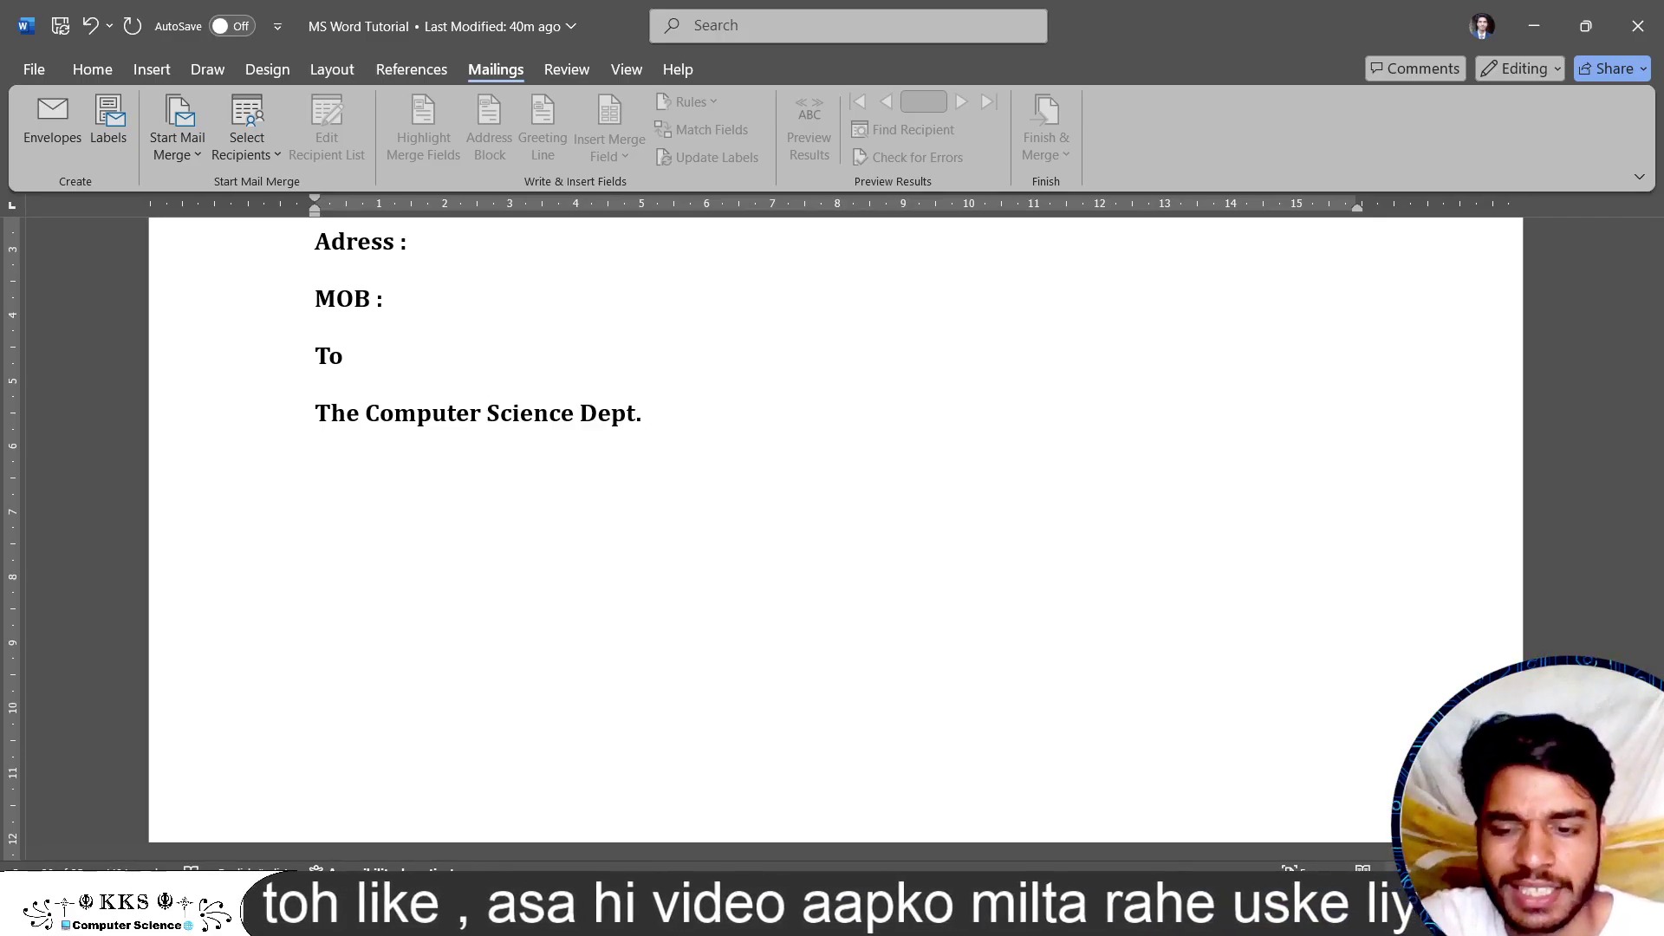
pyautogui.write('Clg ')
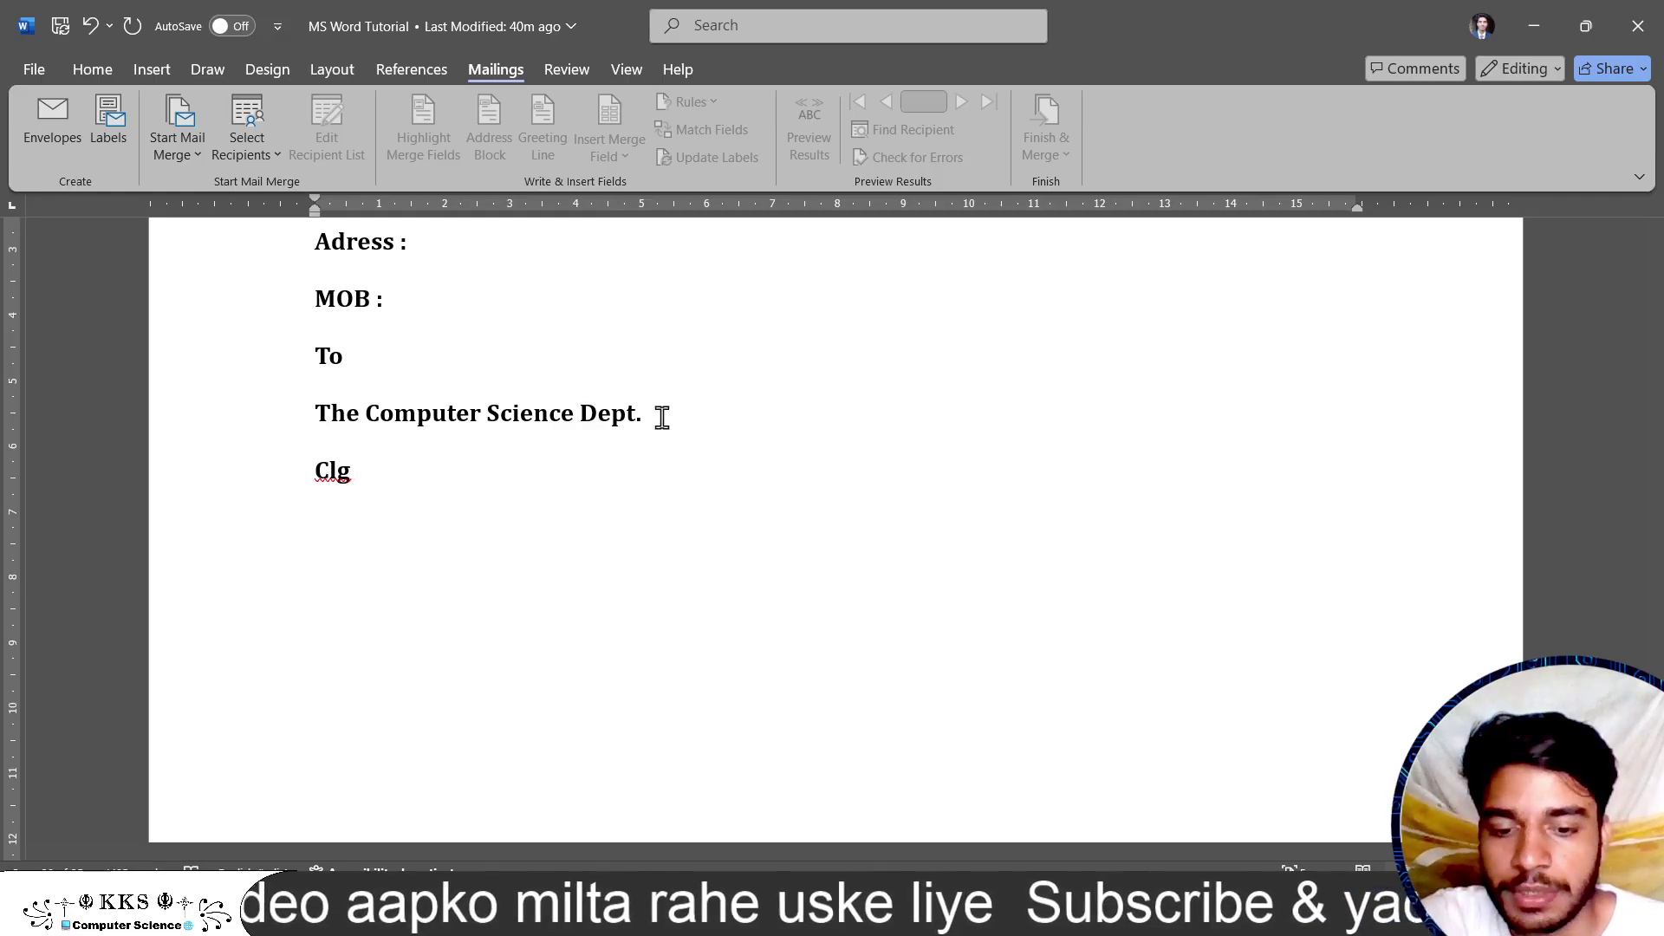
pyautogui.write('Nem')
pyautogui.press('BackSpace')
pyautogui.press('BackSpace')
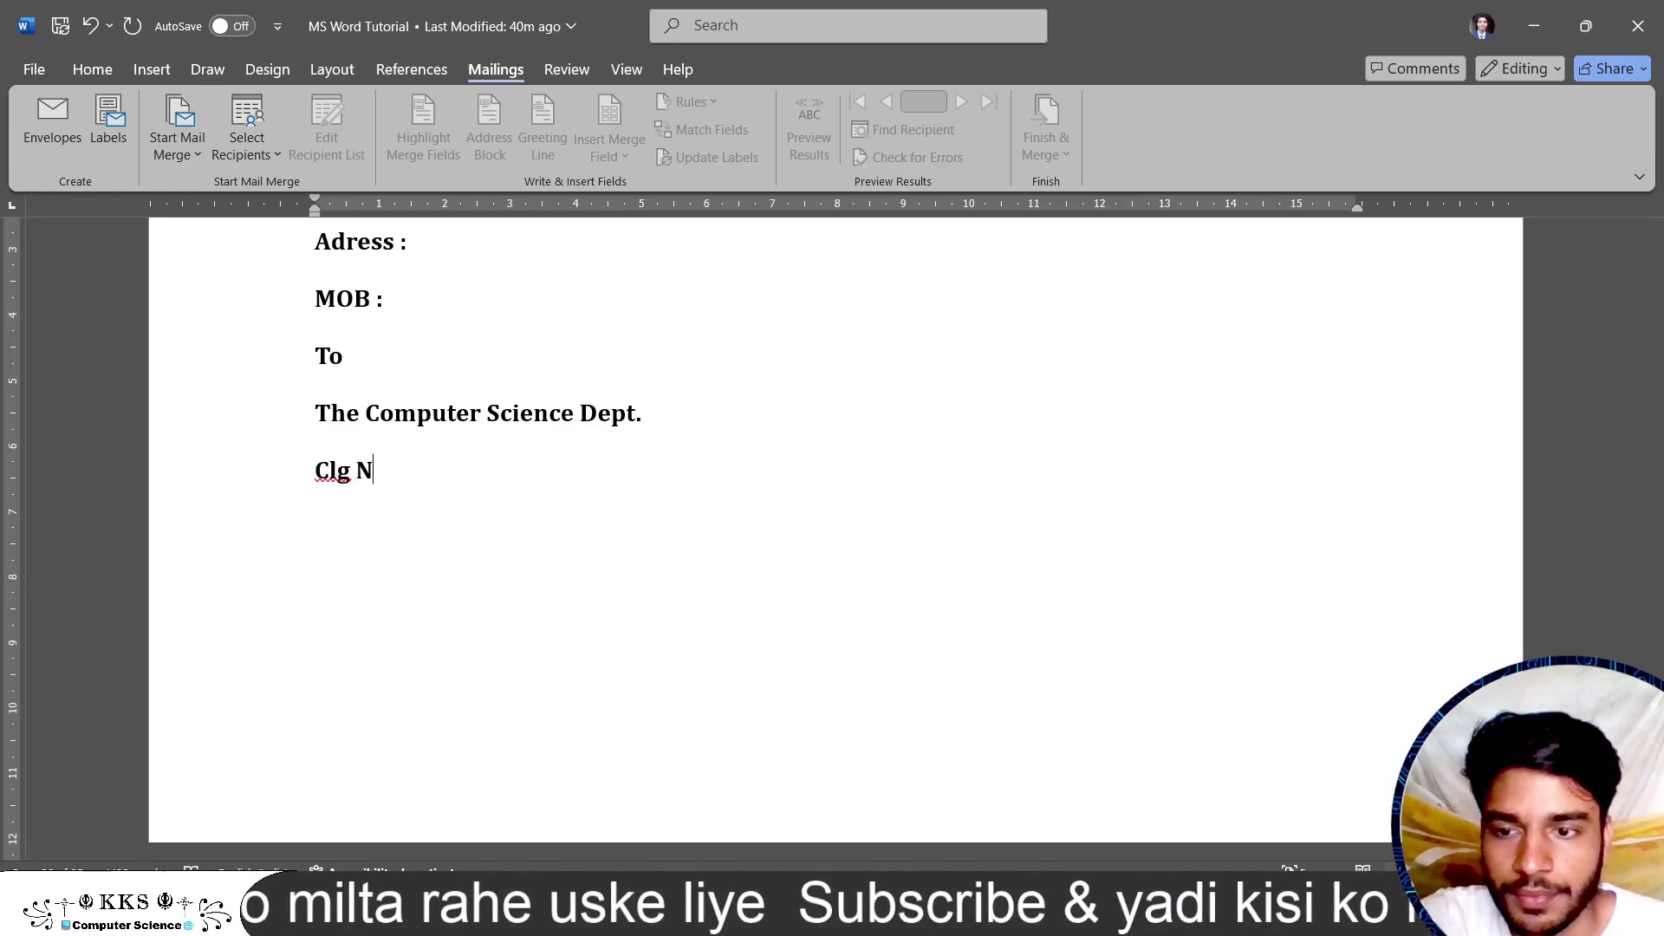
pyautogui.write('ame')
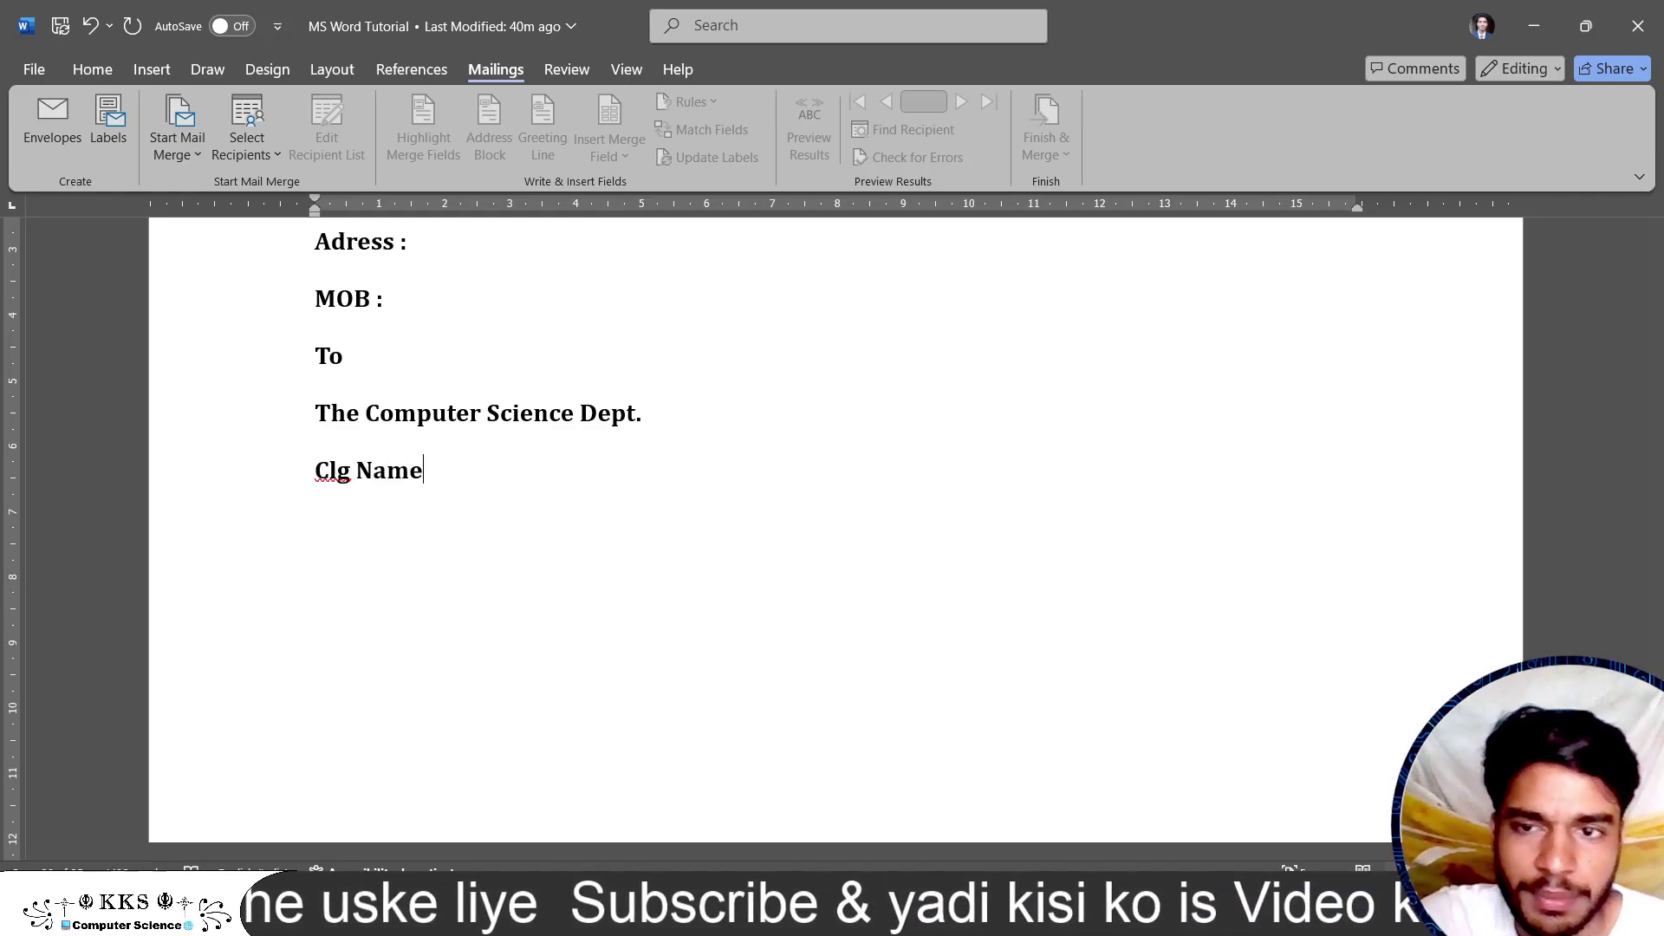
pyautogui.write('....................')
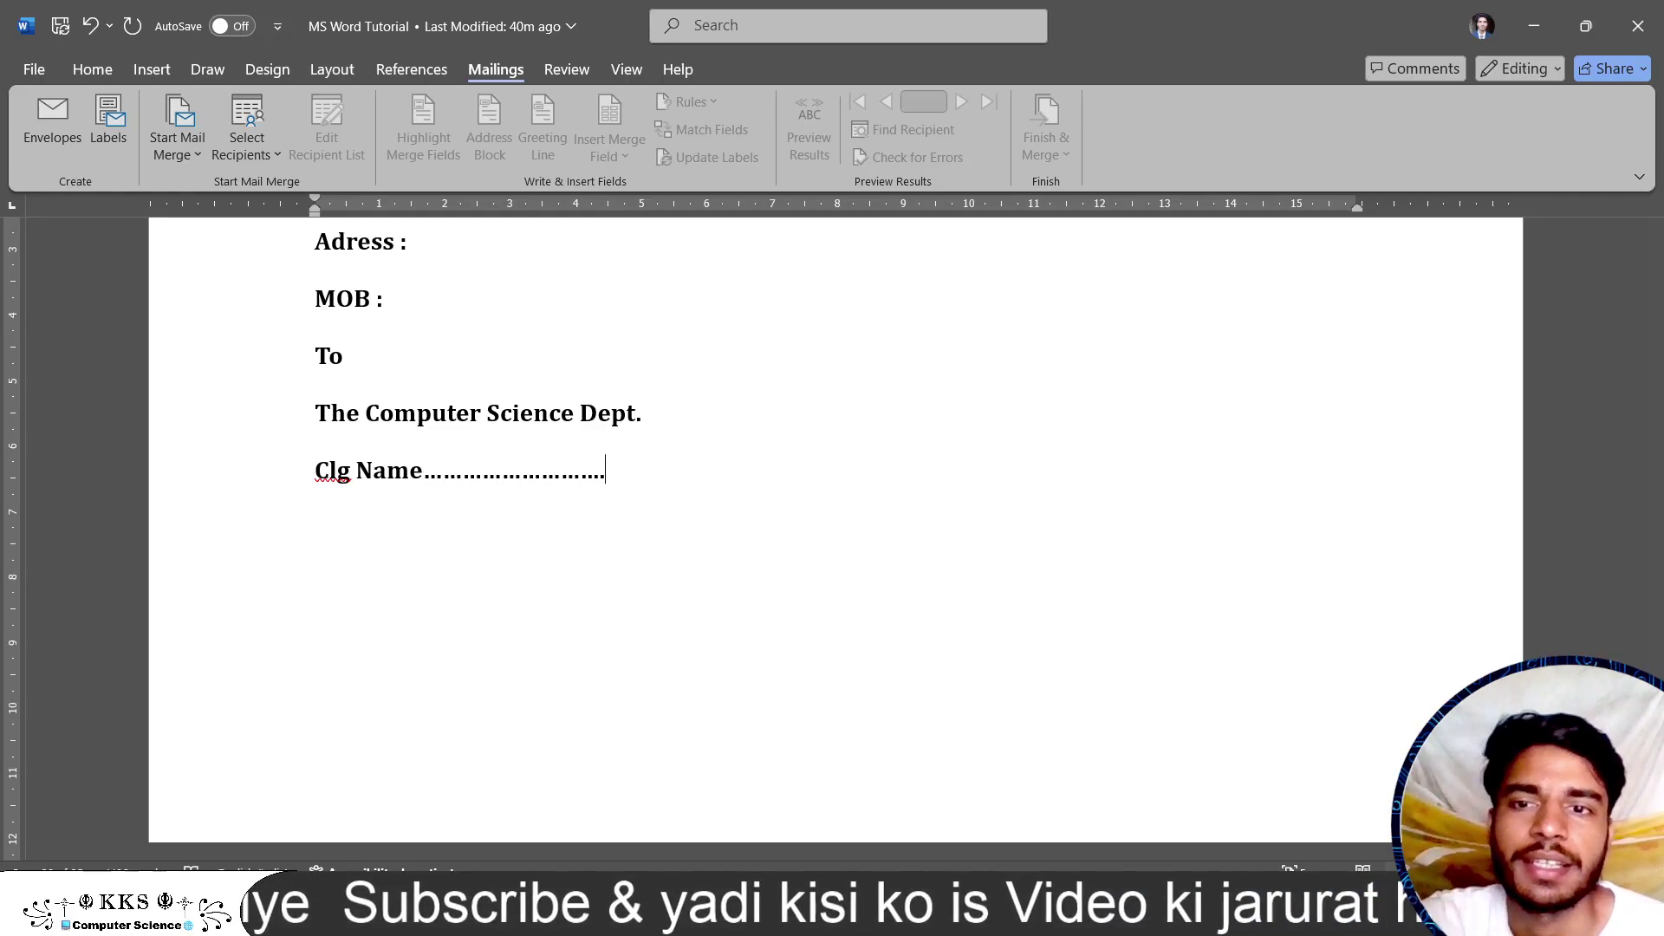
pyautogui.write('...')
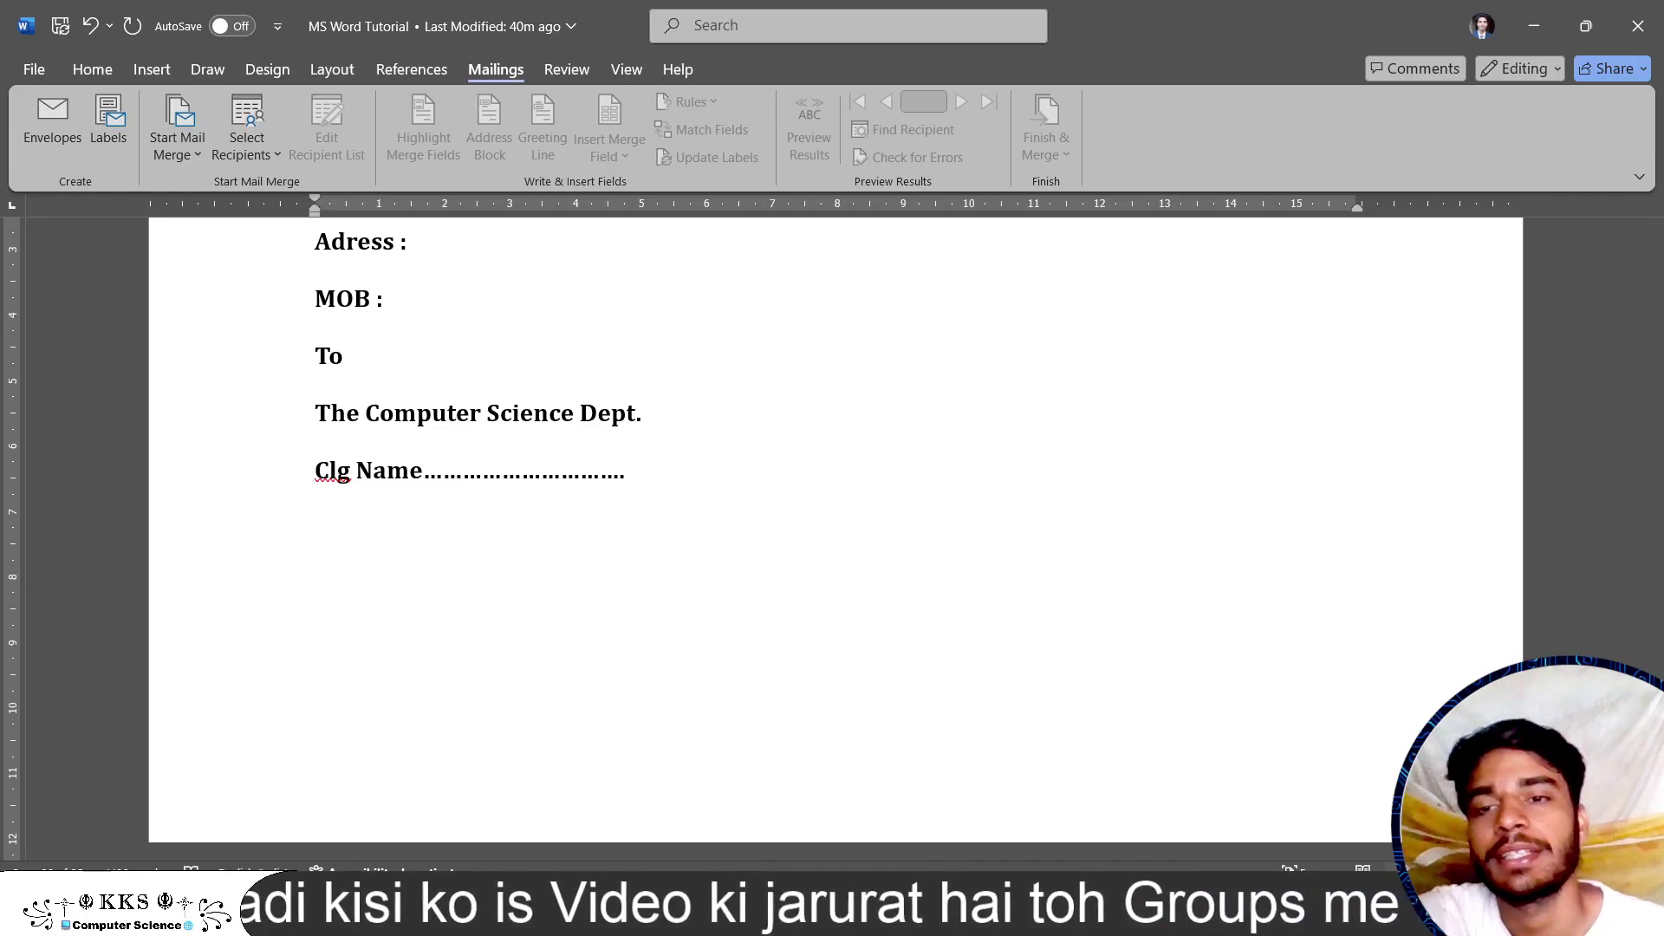
pyautogui.press('Return')
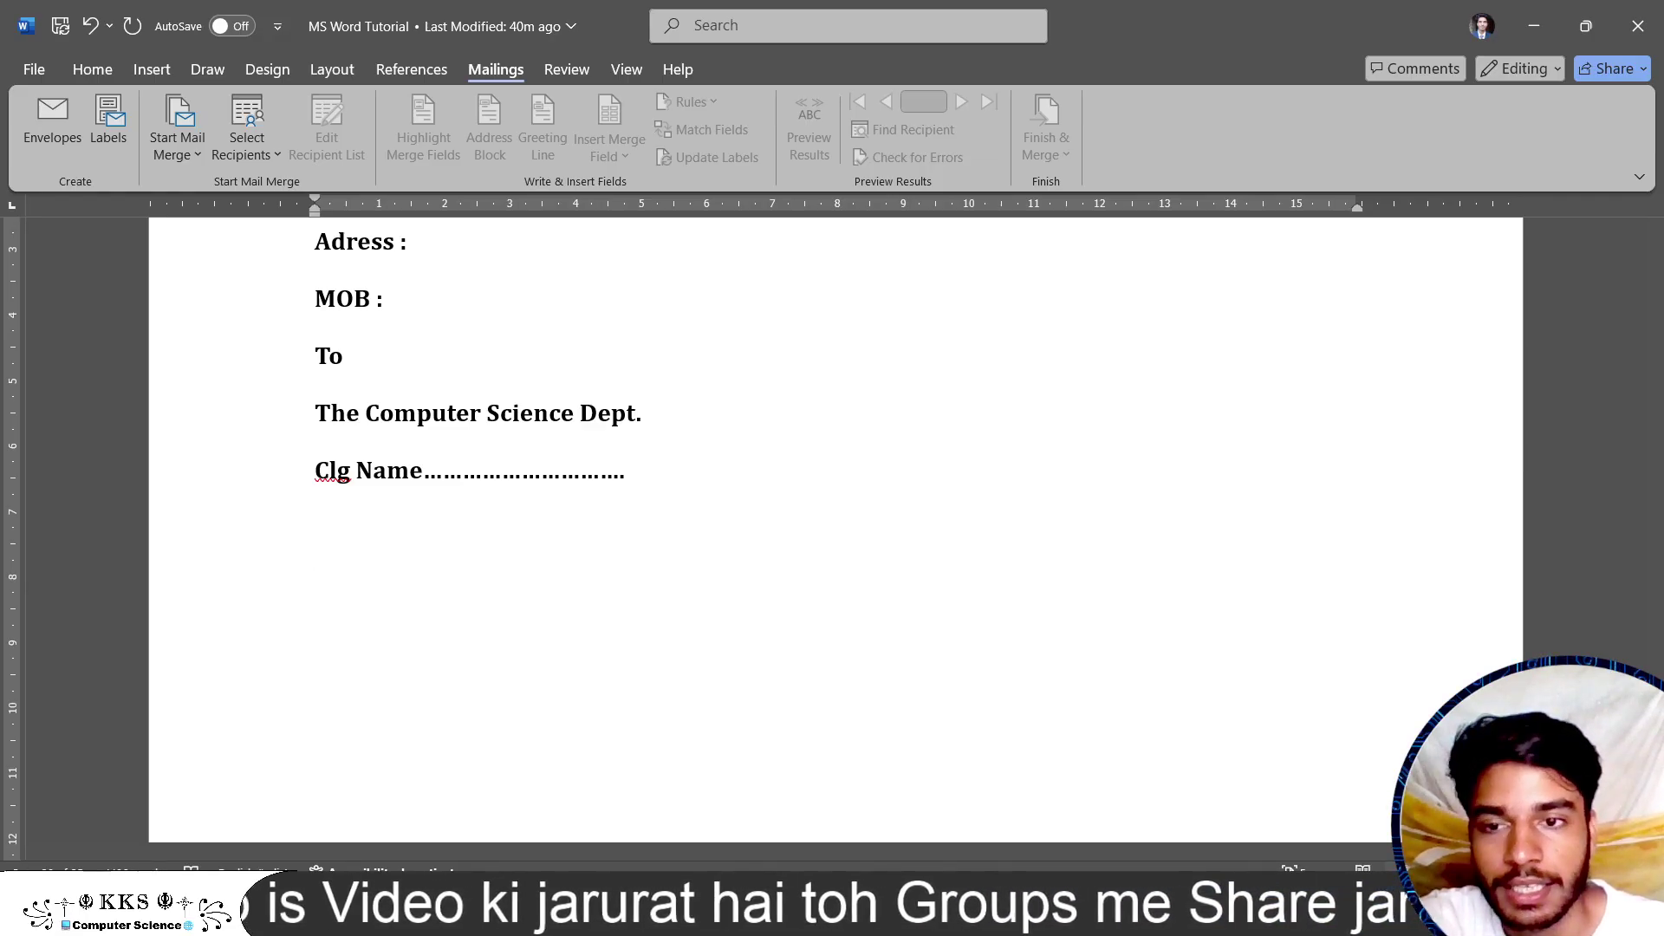
# - Add 'Subject :-' and 'Date :-' lines below the Clg Name line
pyautogui.write('Sub')
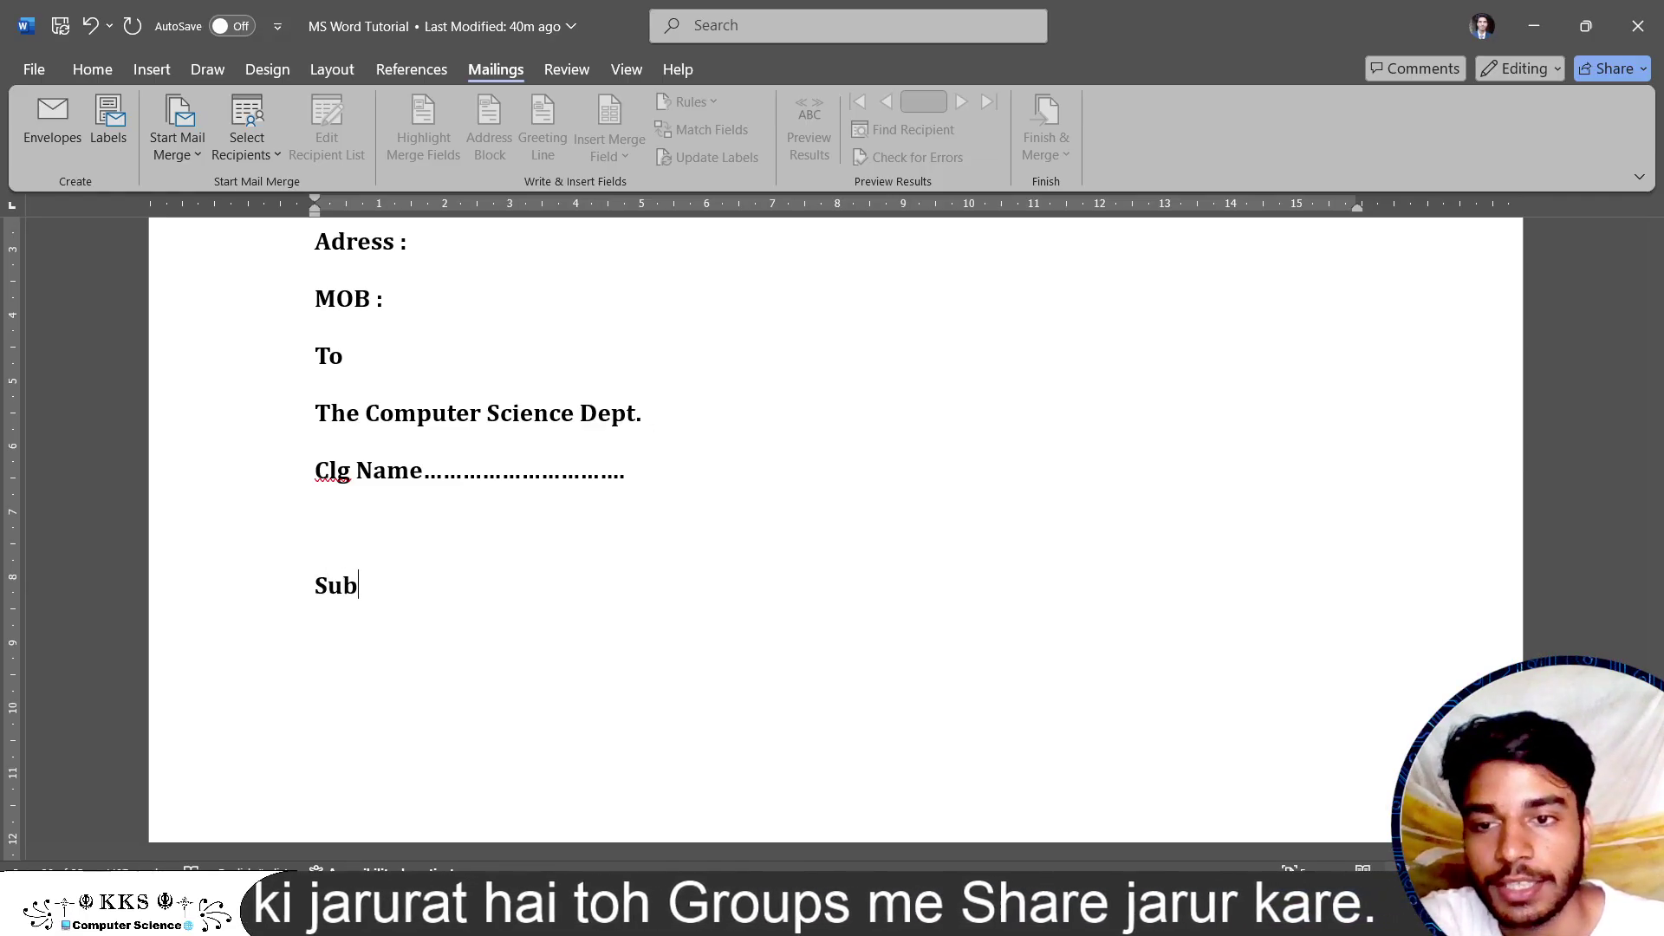
pyautogui.write('ject ')
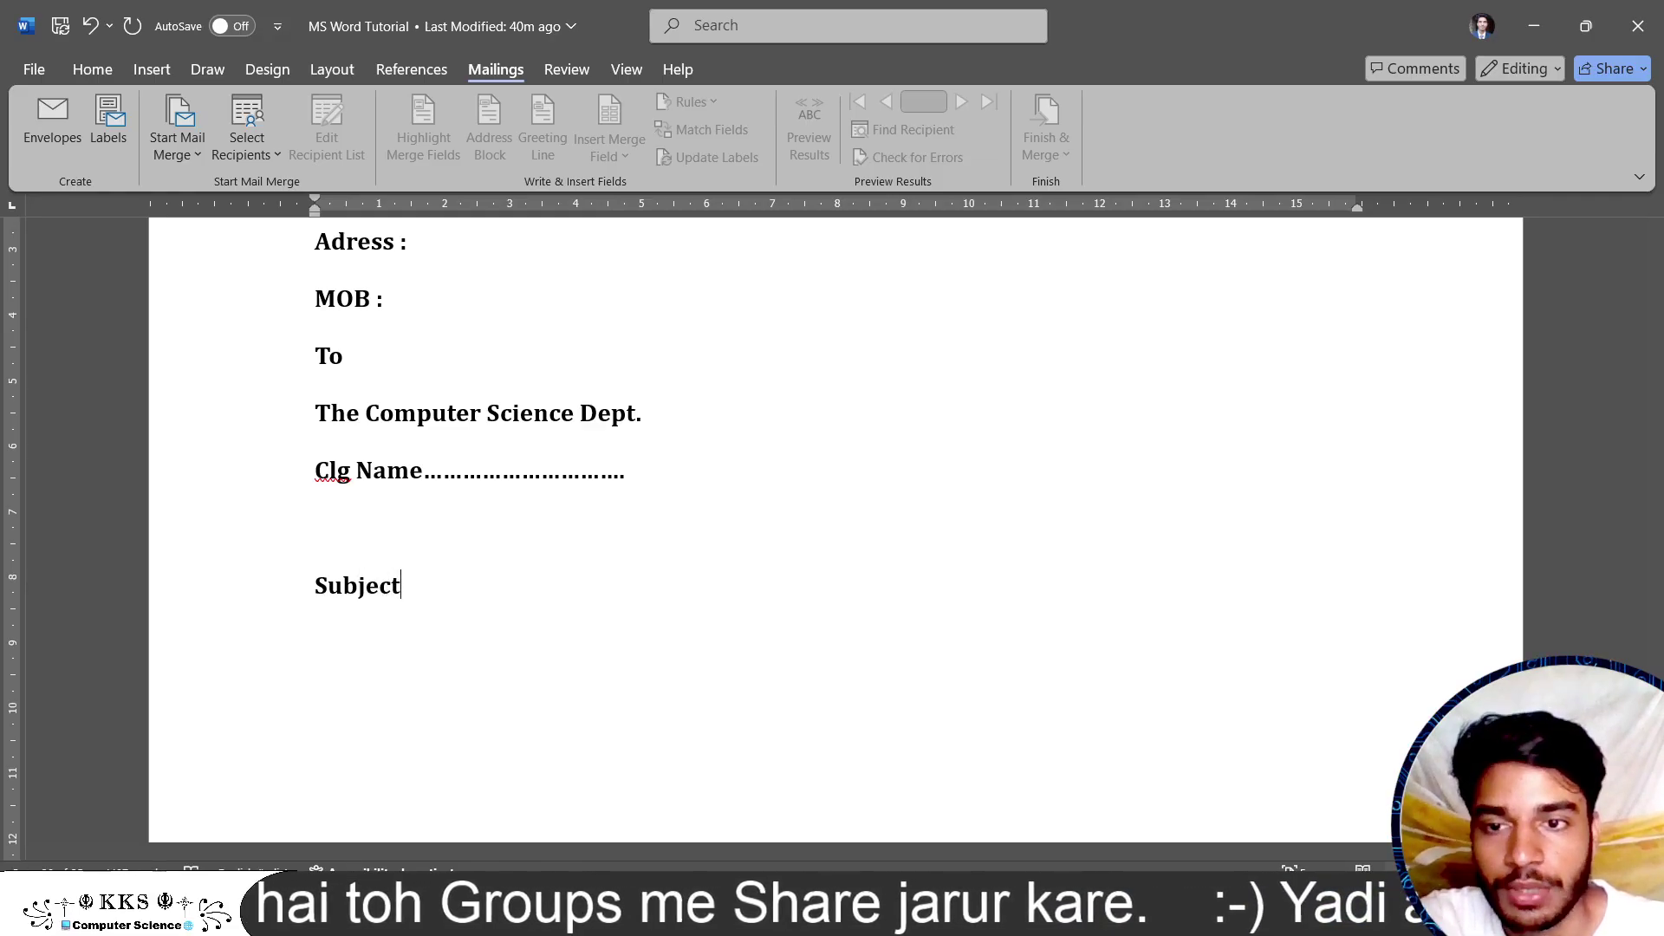
pyautogui.write(';')
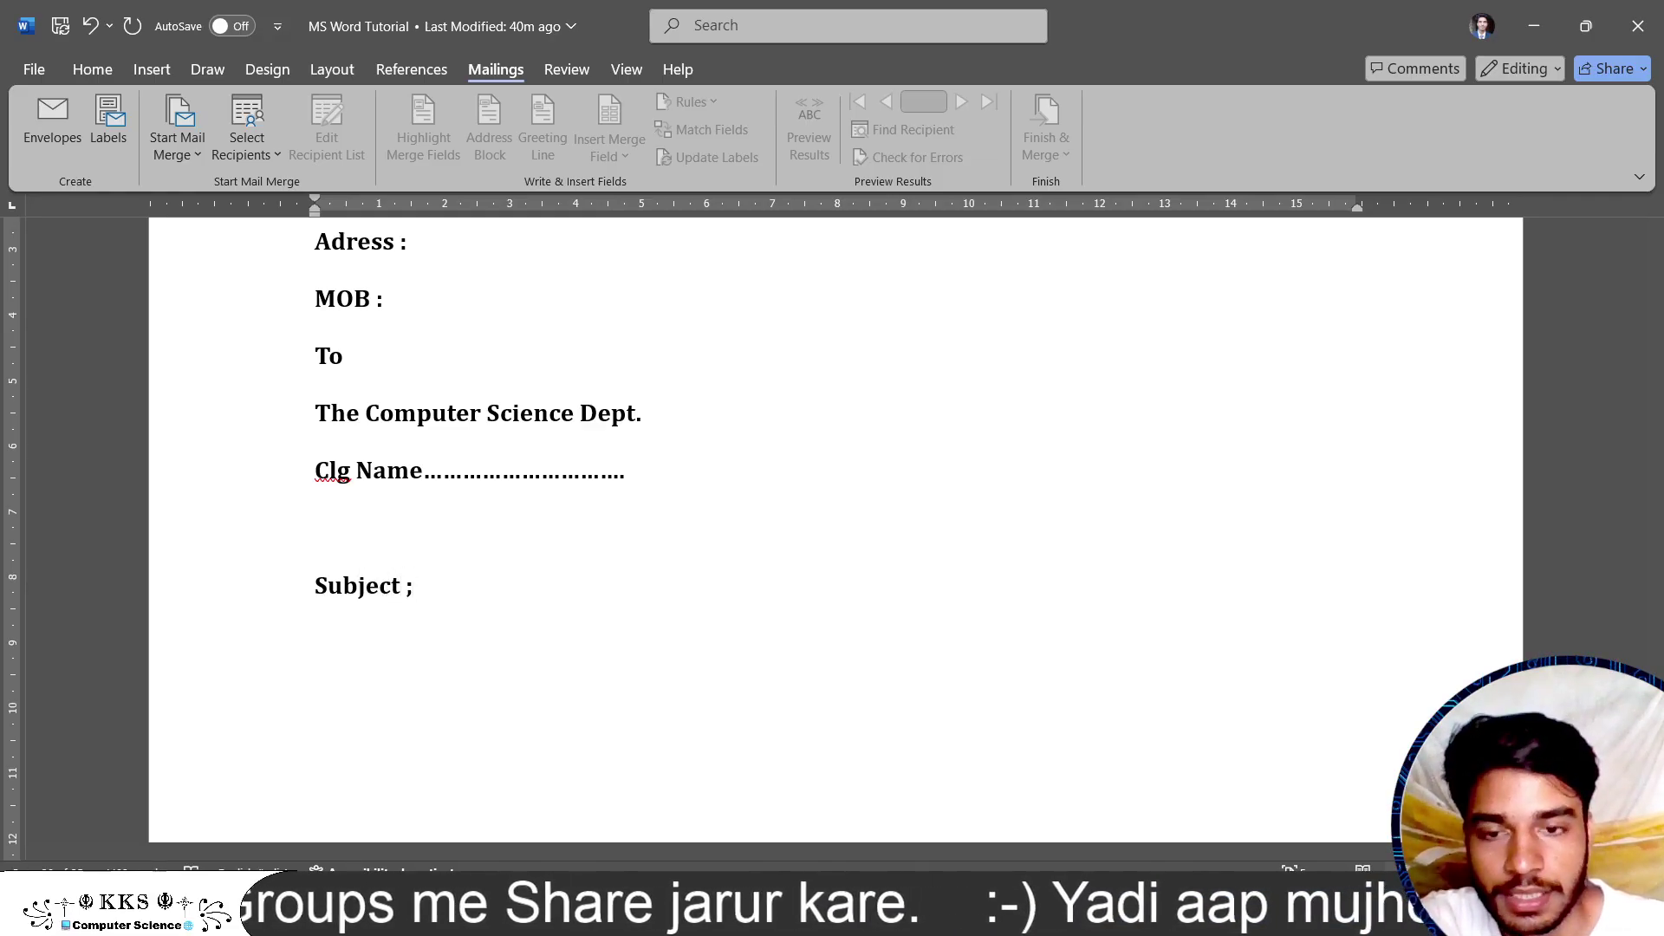
pyautogui.press('BackSpace')
pyautogui.write(':-')
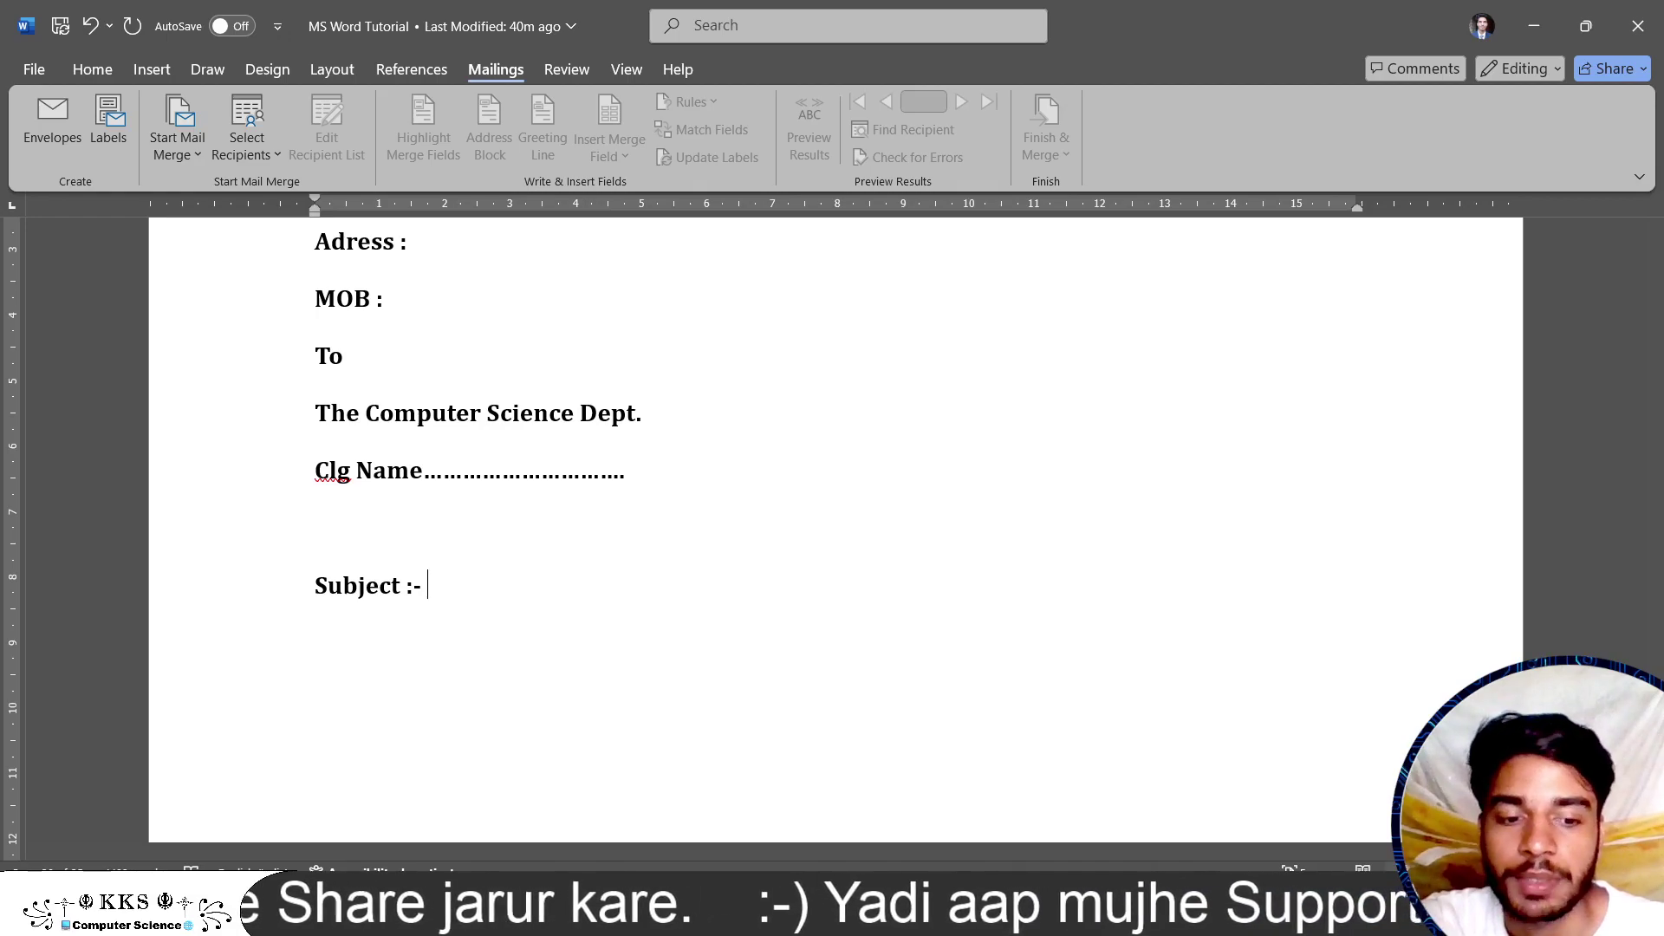
pyautogui.press('Return')
pyautogui.write('Da')
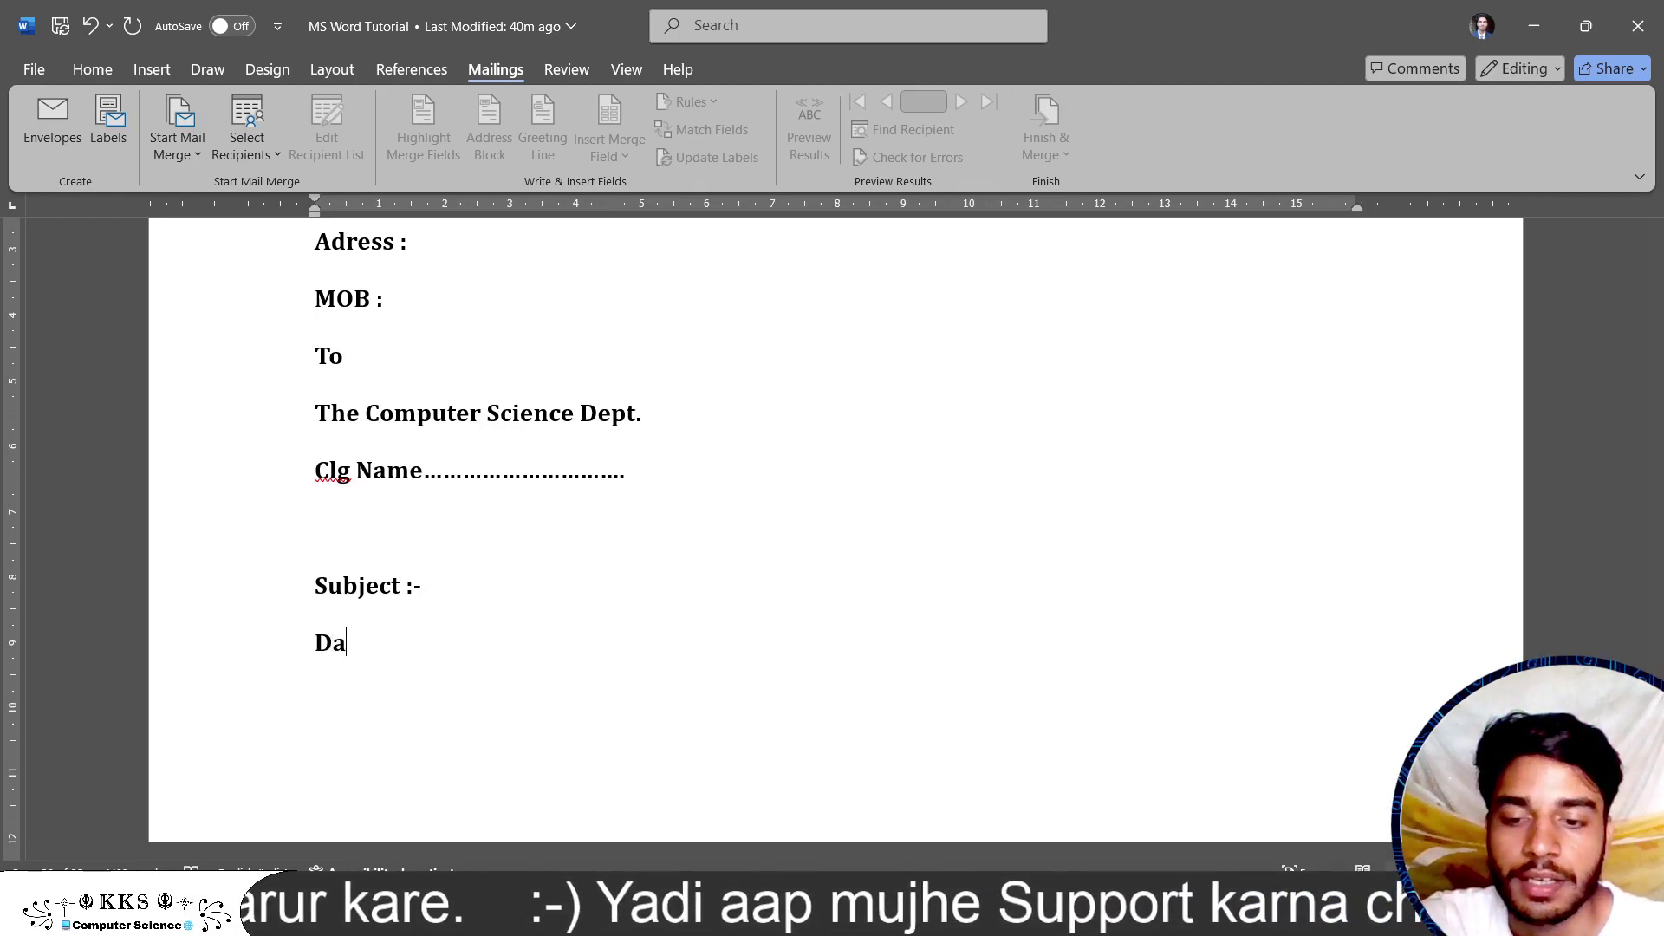
pyautogui.write('te:-')
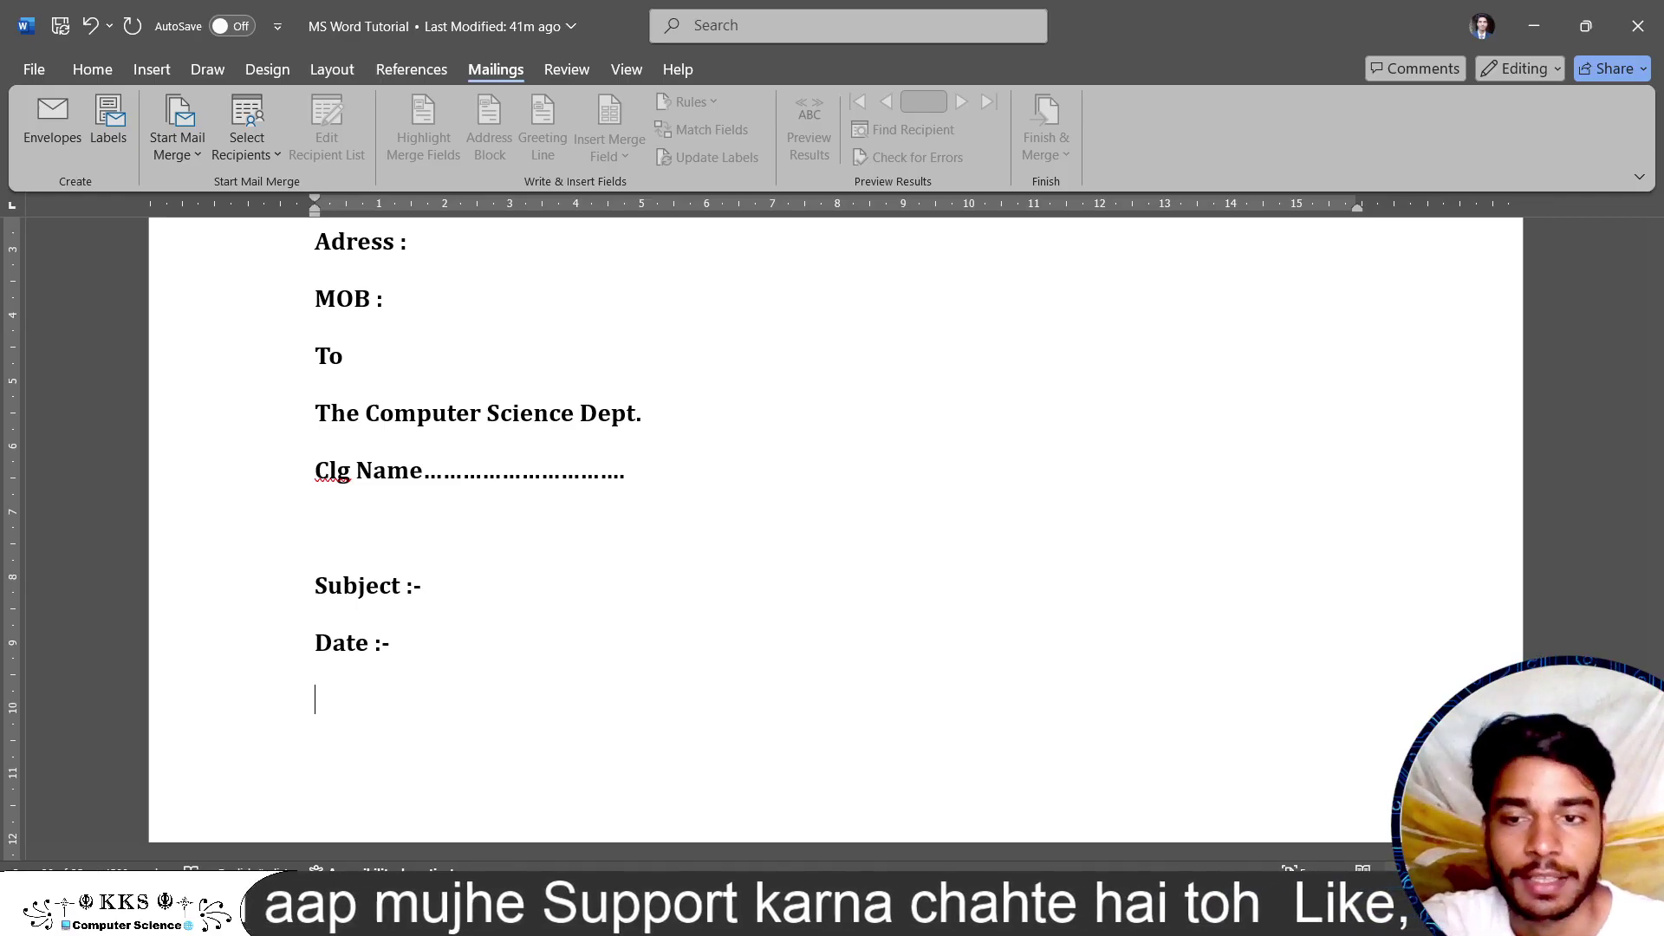
pyautogui.write('de')
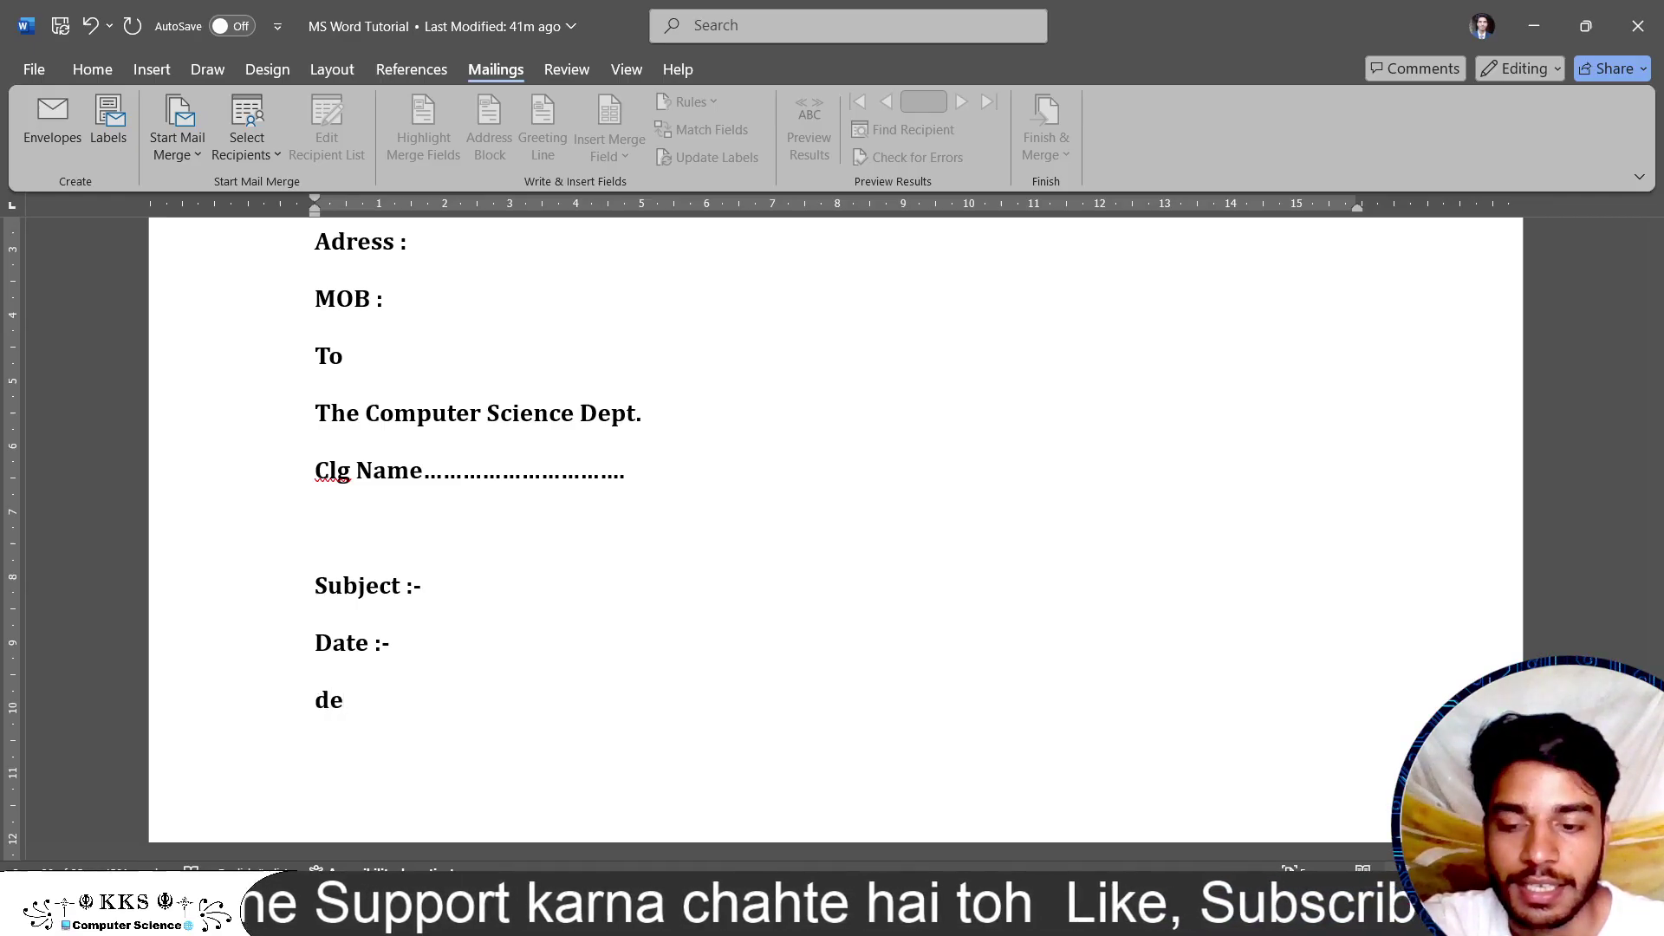
pyautogui.press('BackSpace')
pyautogui.press('BackSpace')
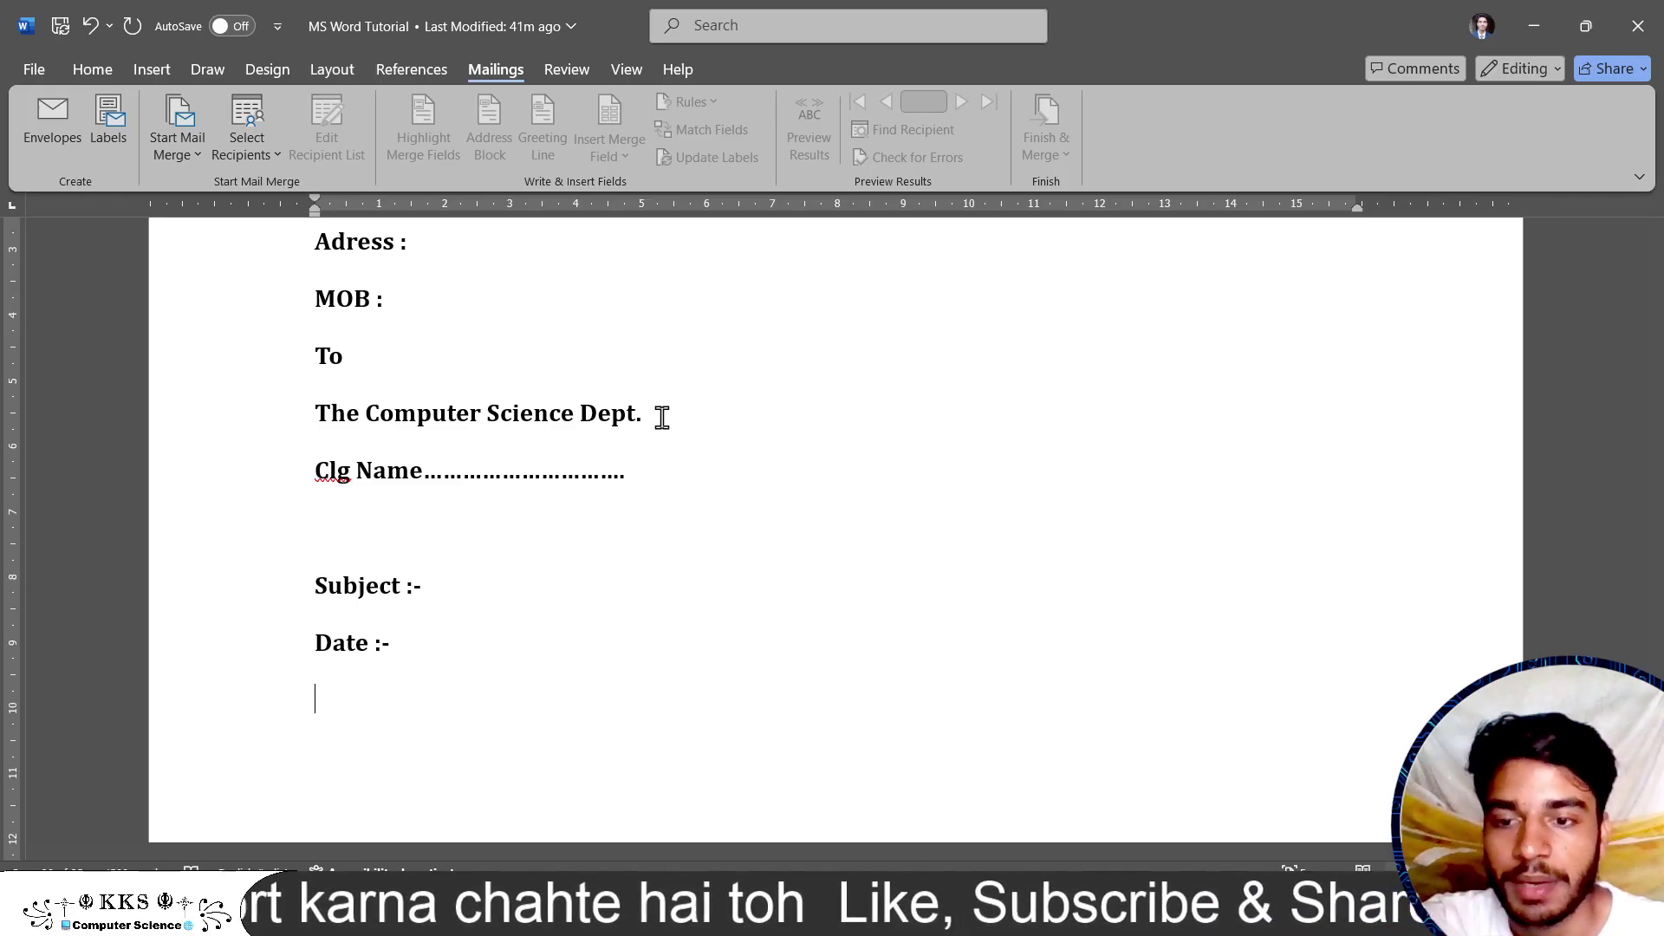
# - Replace the salutation 'sir' with 'Dear' and add an empty line below it
pyautogui.write('s')
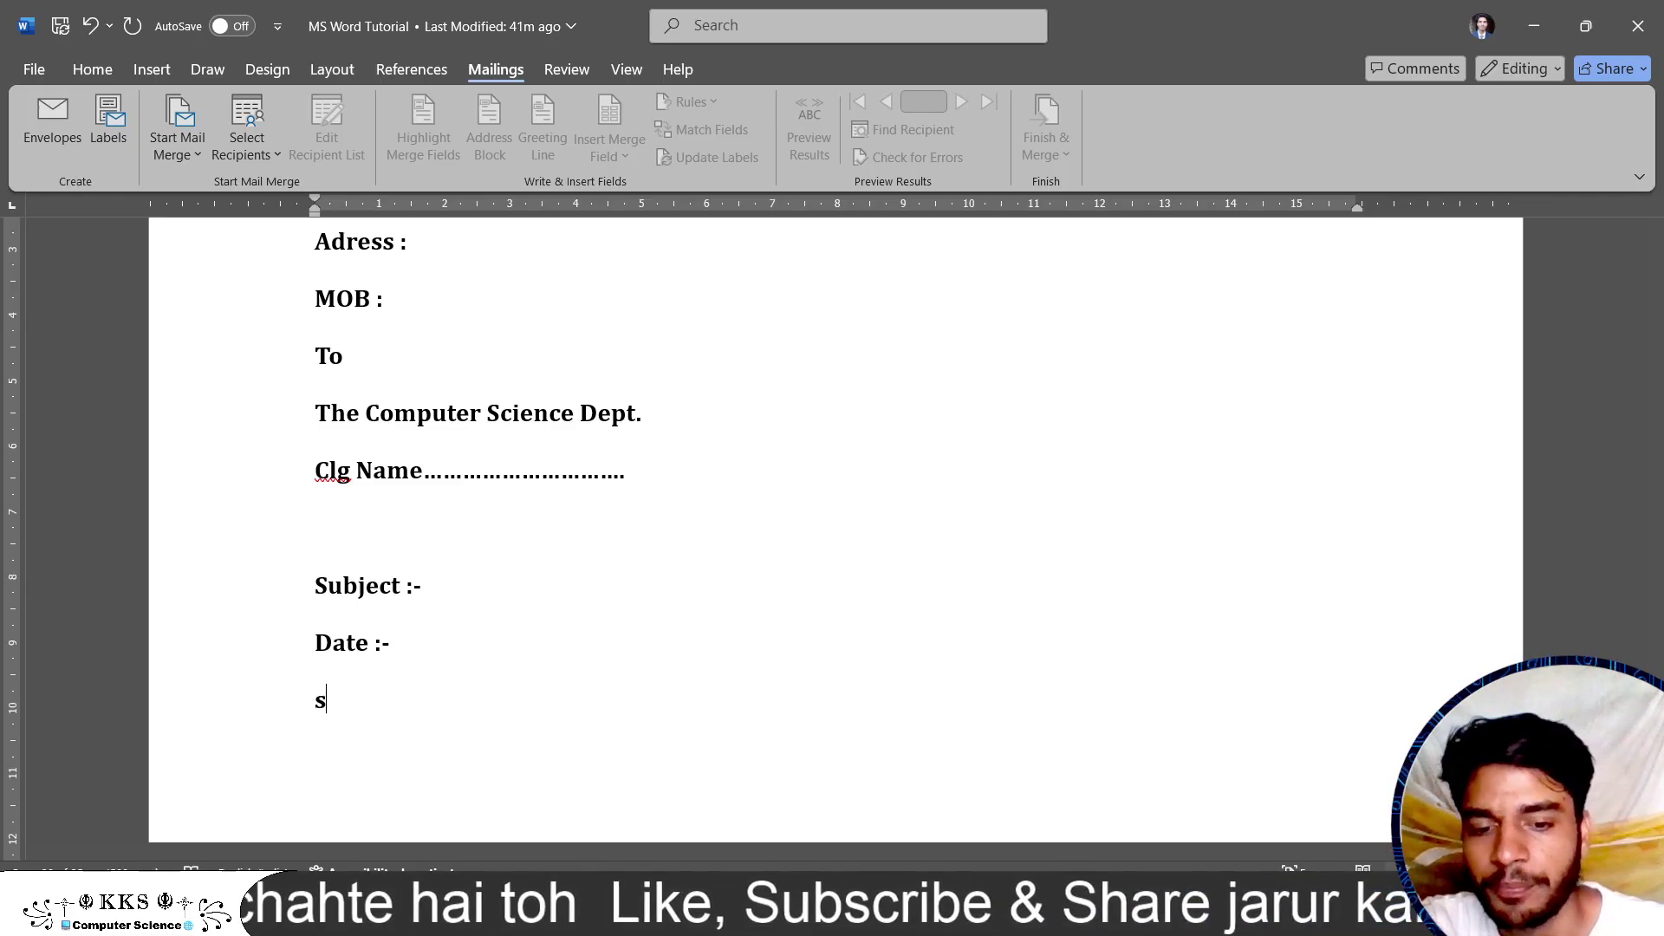
pyautogui.write('ir')
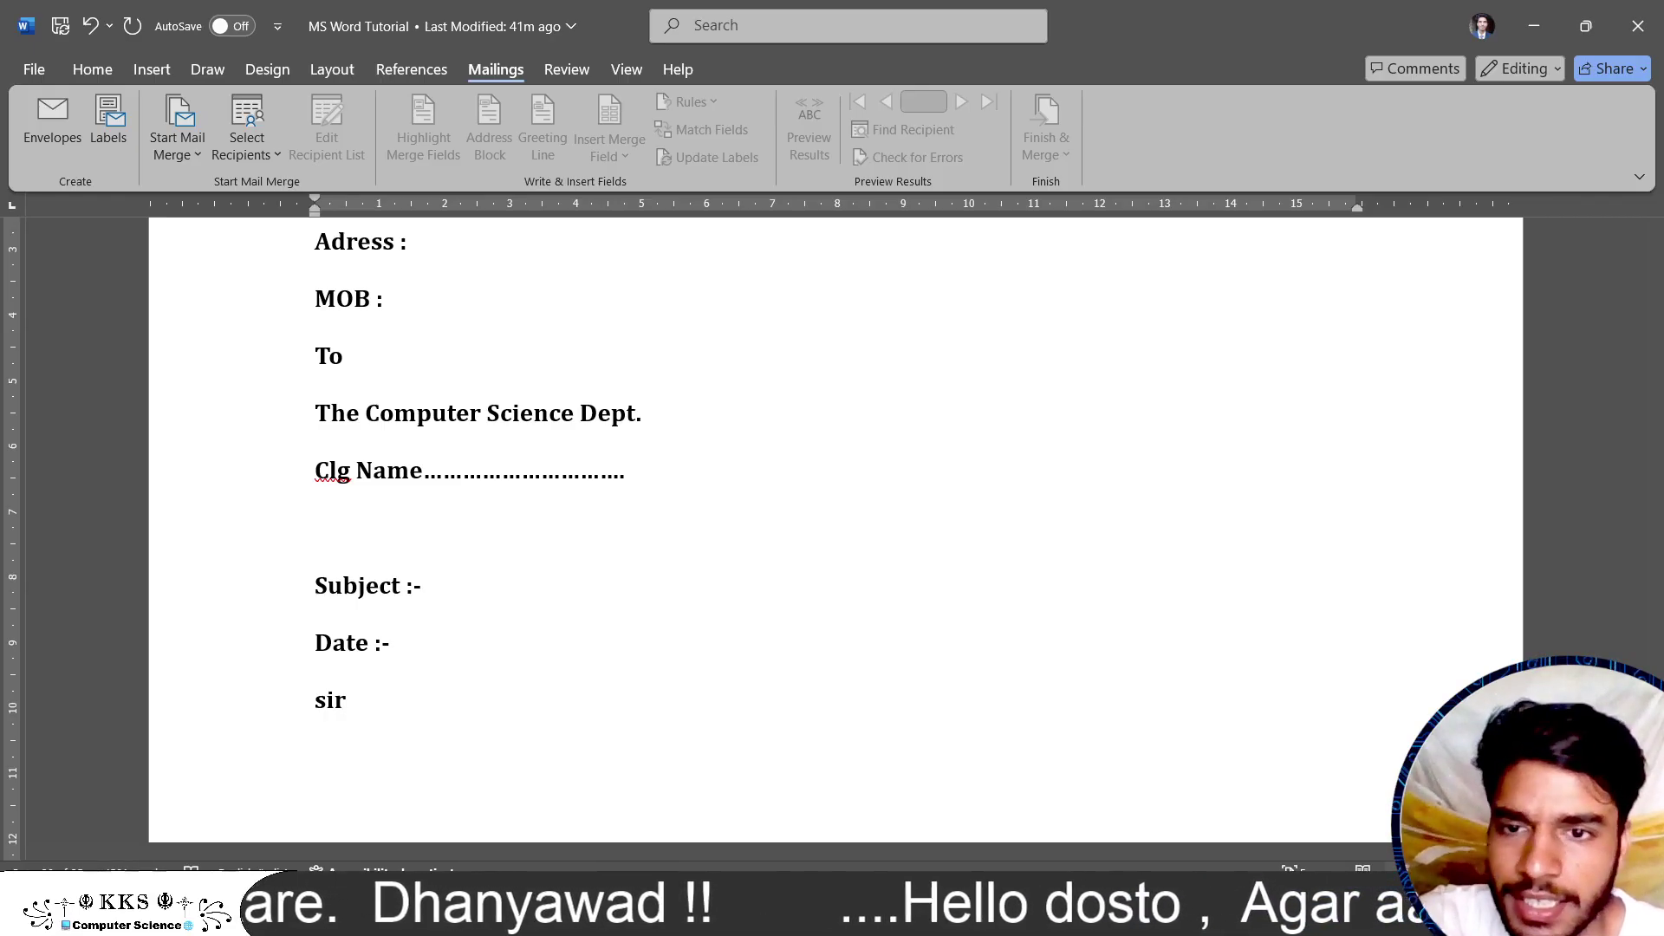
pyautogui.keyDown('ctrl'); pyautogui.scroll(-1, 623, 477); pyautogui.keyUp('ctrl')
pyautogui.scroll(-2, 622, 481)
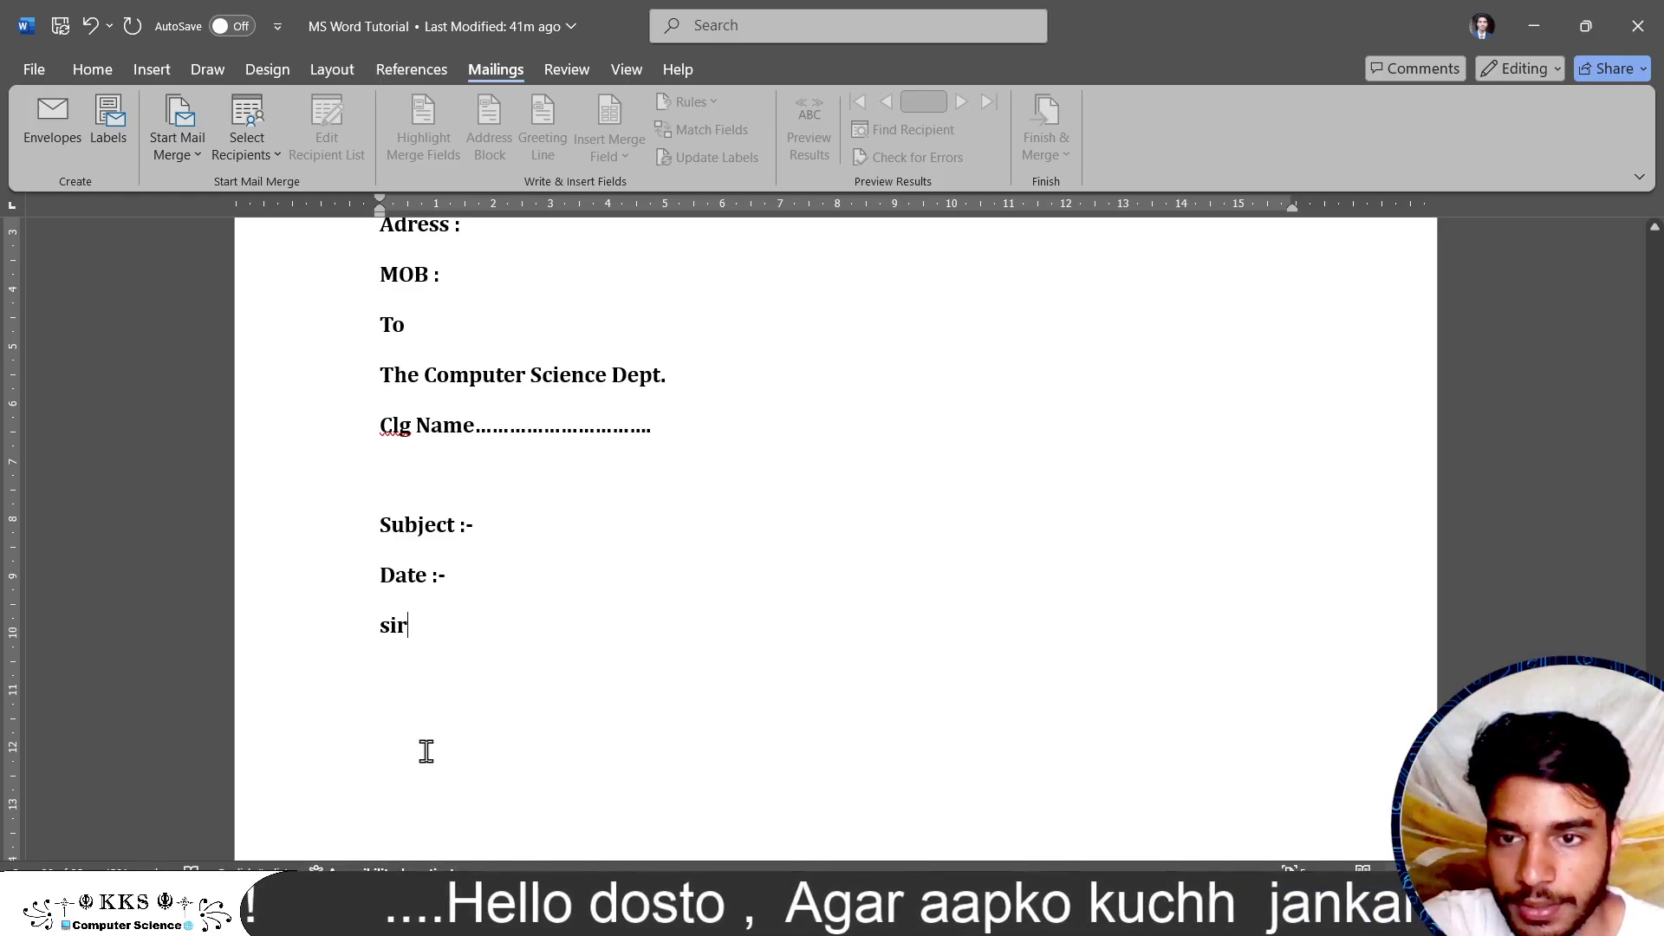
pyautogui.click(409, 626)
pyautogui.press('BackSpace')
pyautogui.press('BackSpace')
pyautogui.press('BackSpace')
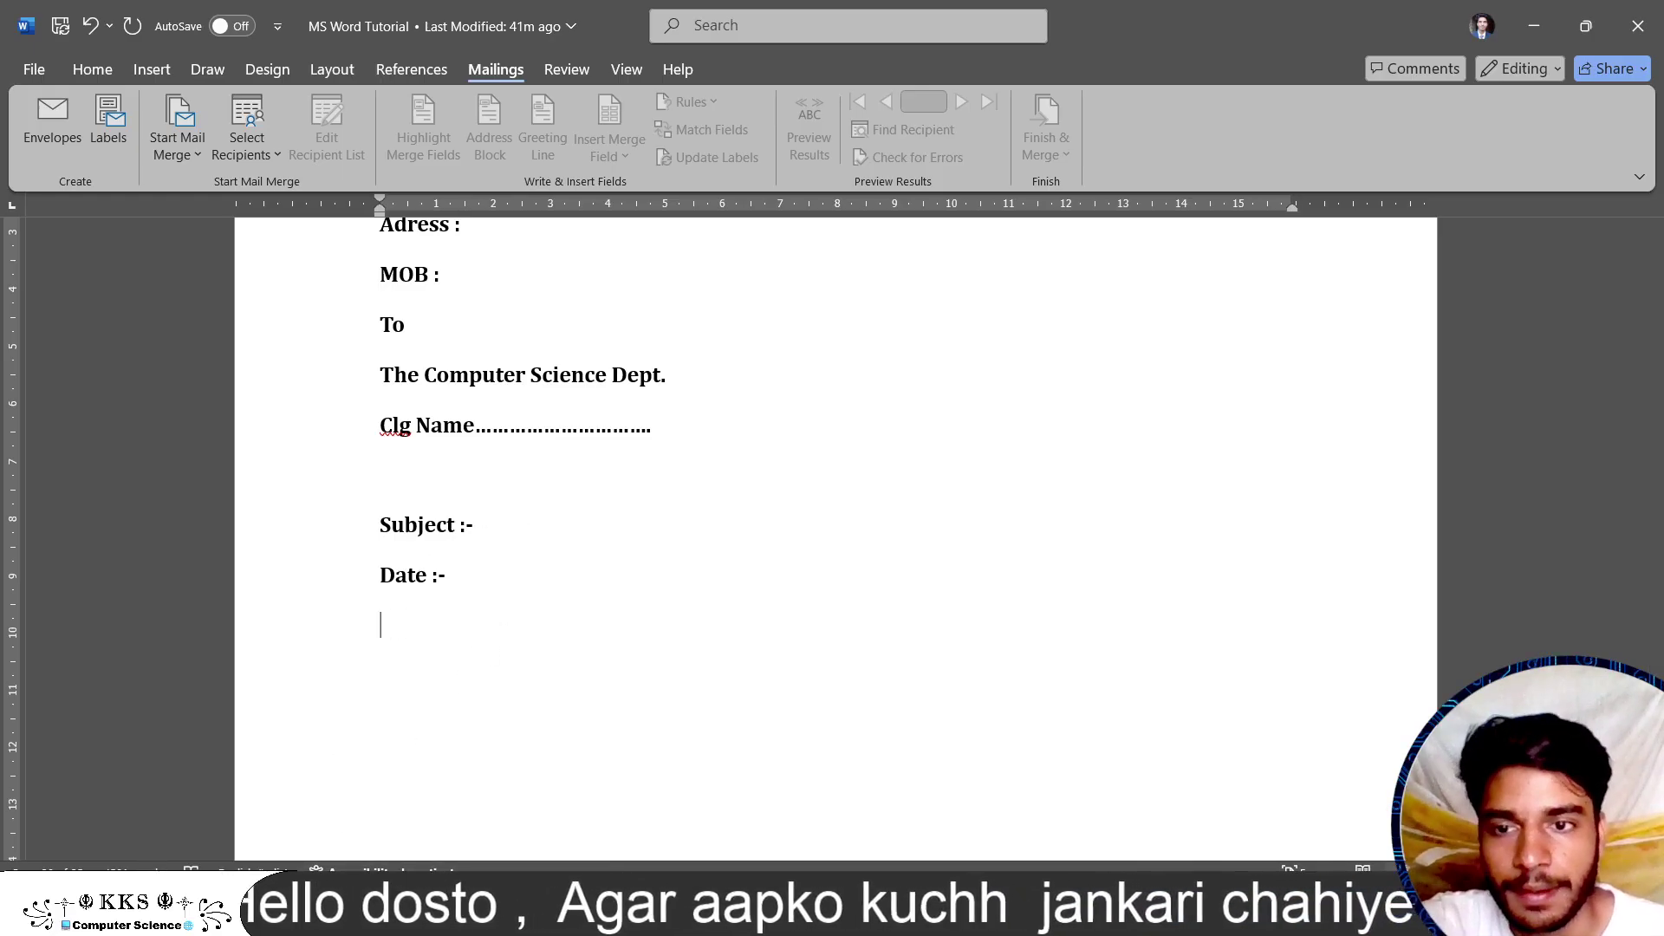
pyautogui.write('Dear')
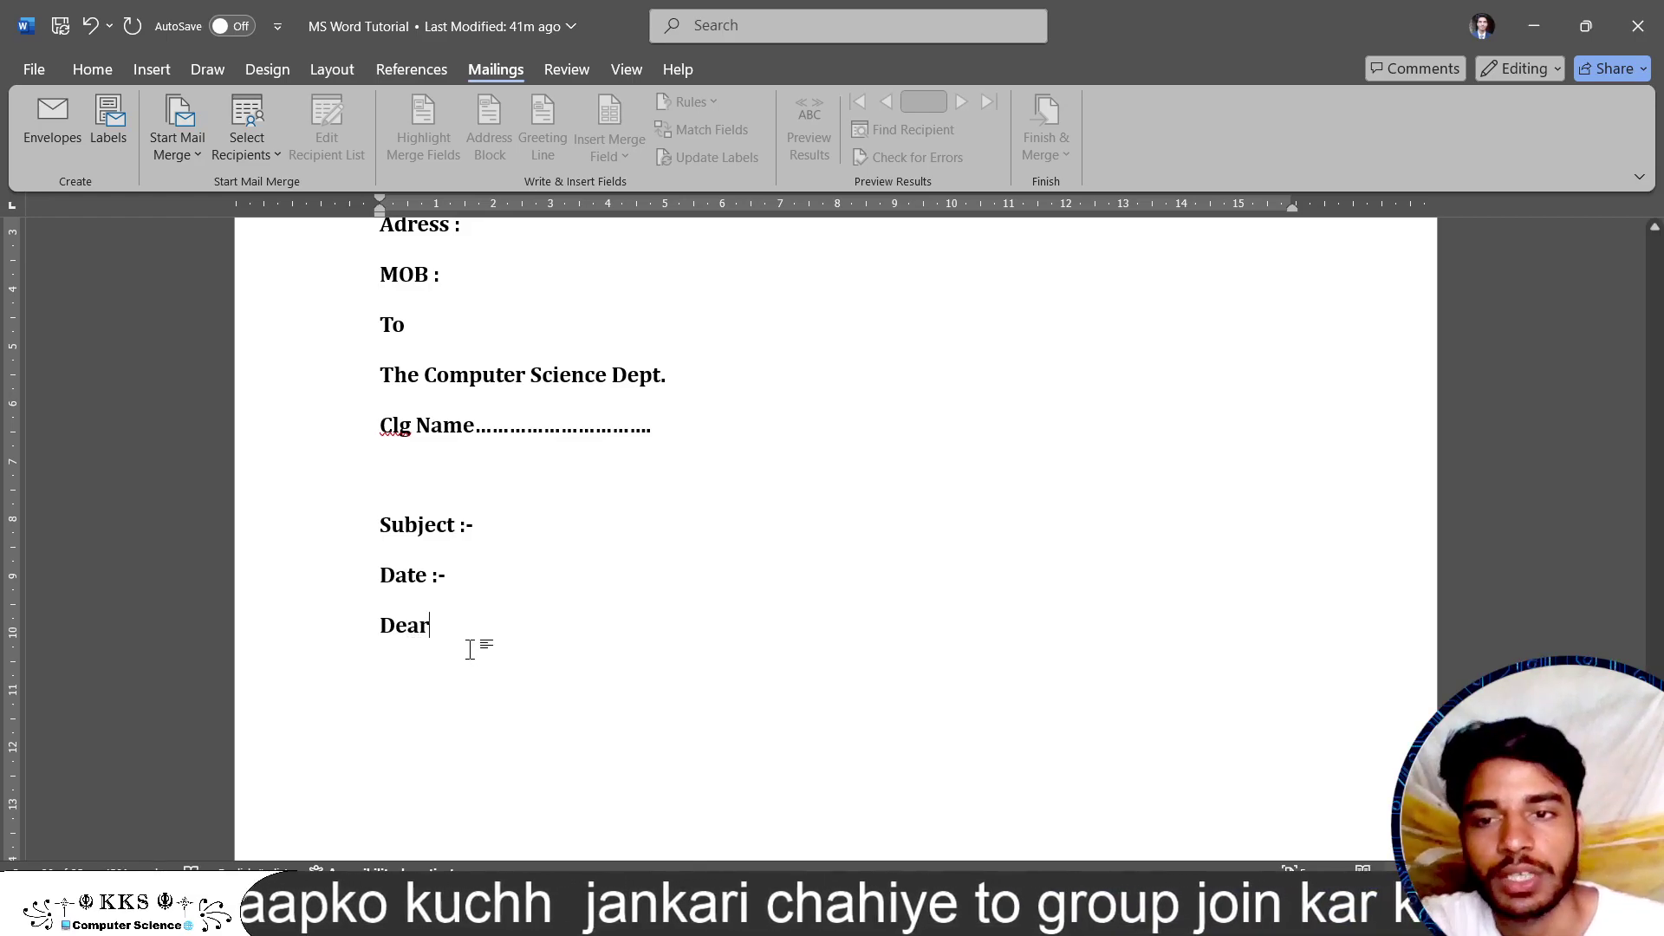
pyautogui.press('Return')
pyautogui.scroll(-3, 470, 649)
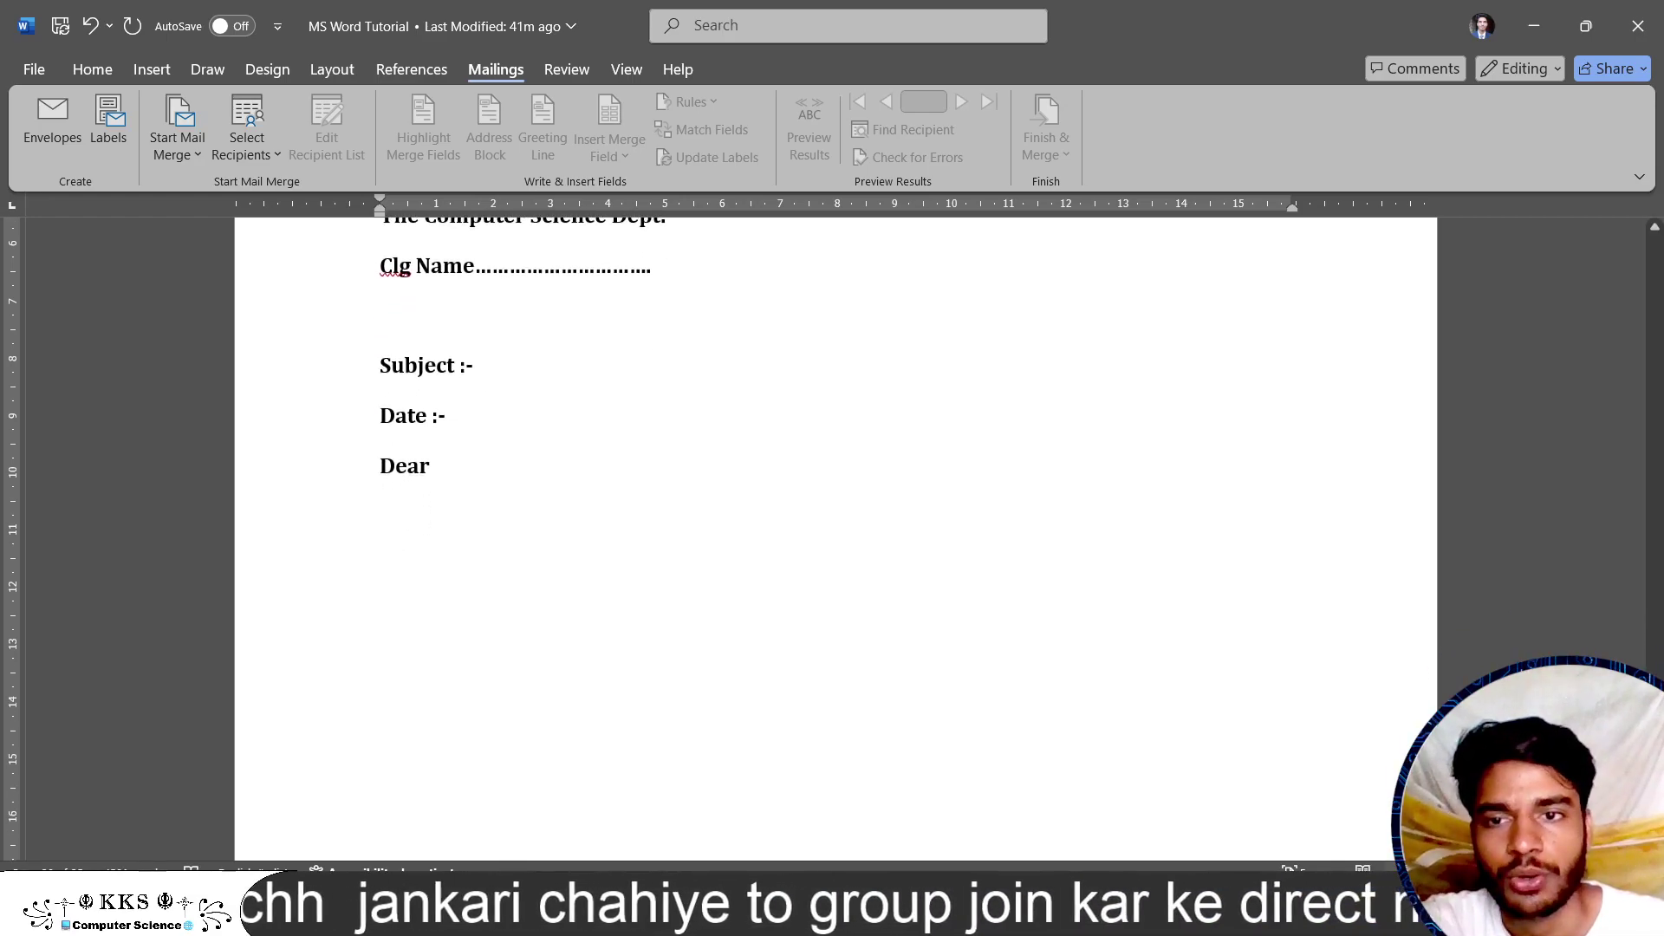
# - Generate sample text with =rand() and keep only the 'Video provides a powerful way…' paragraph
pyautogui.write('=ra')
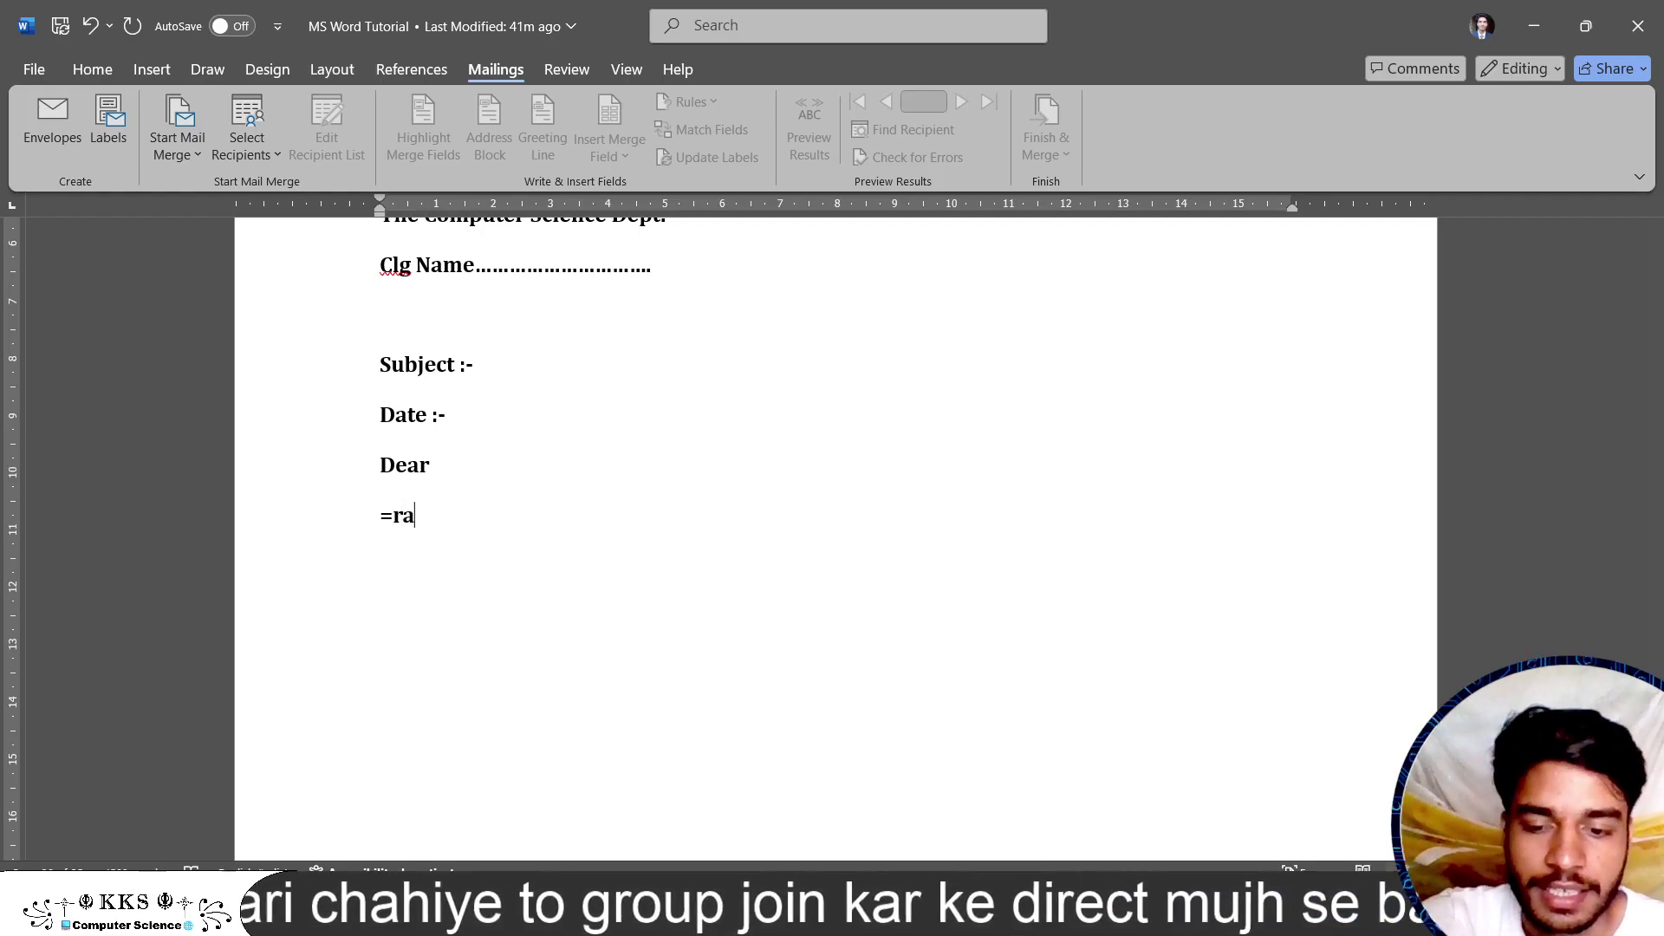
pyautogui.write('nd')
pyautogui.write('(0')
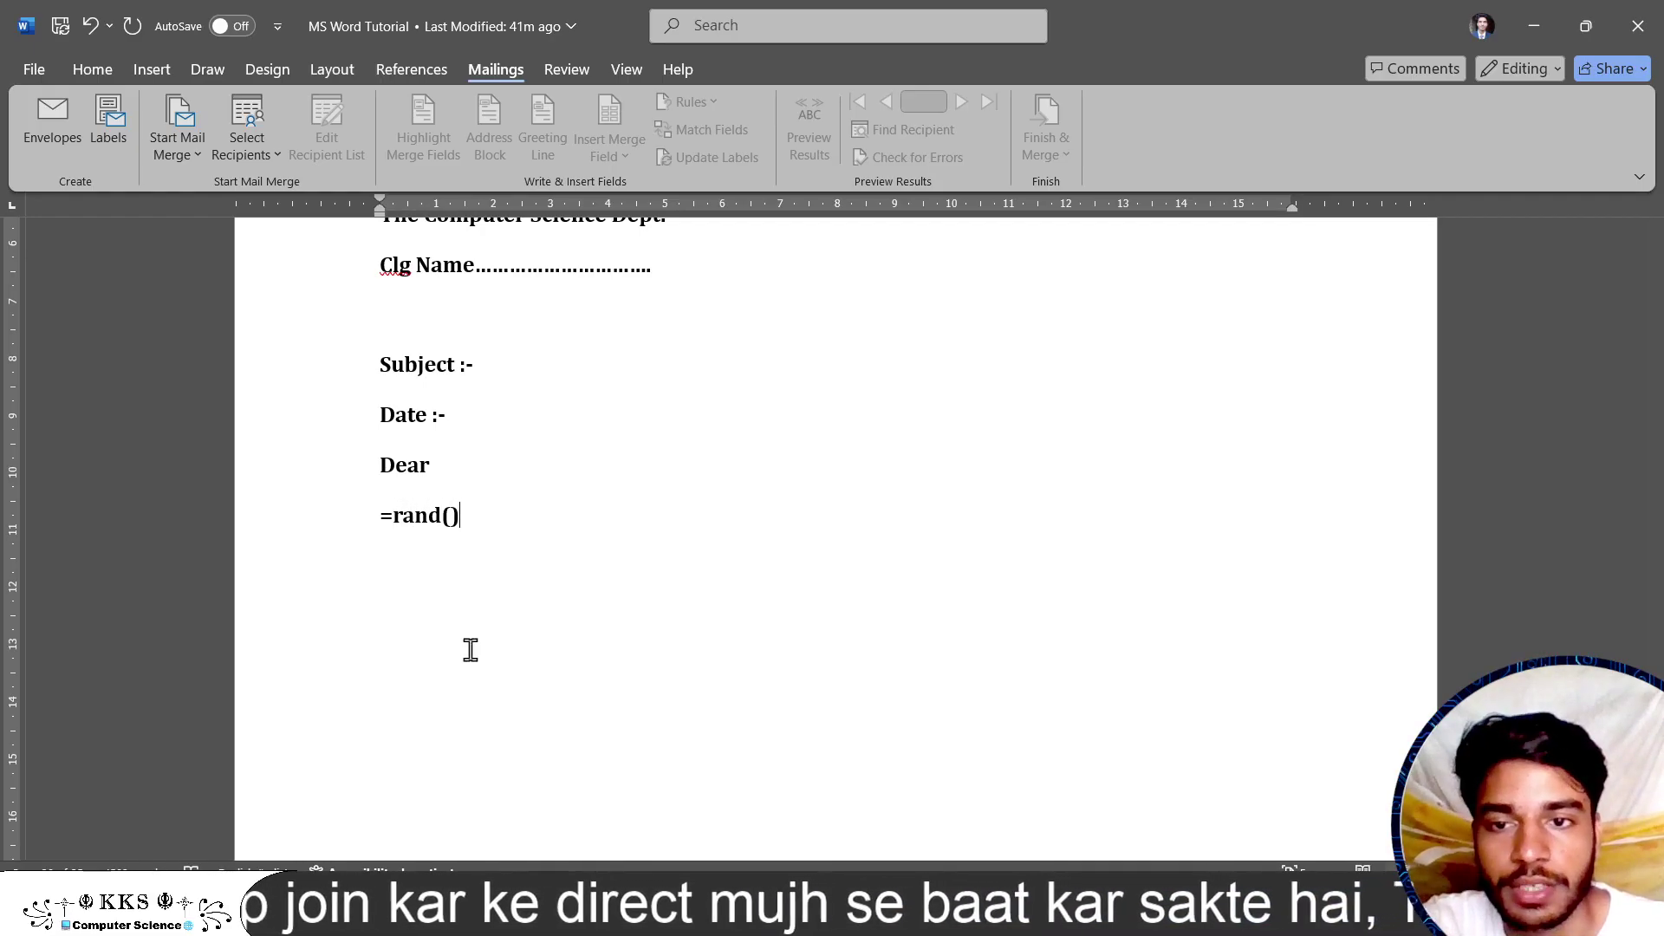
pyautogui.press('Return')
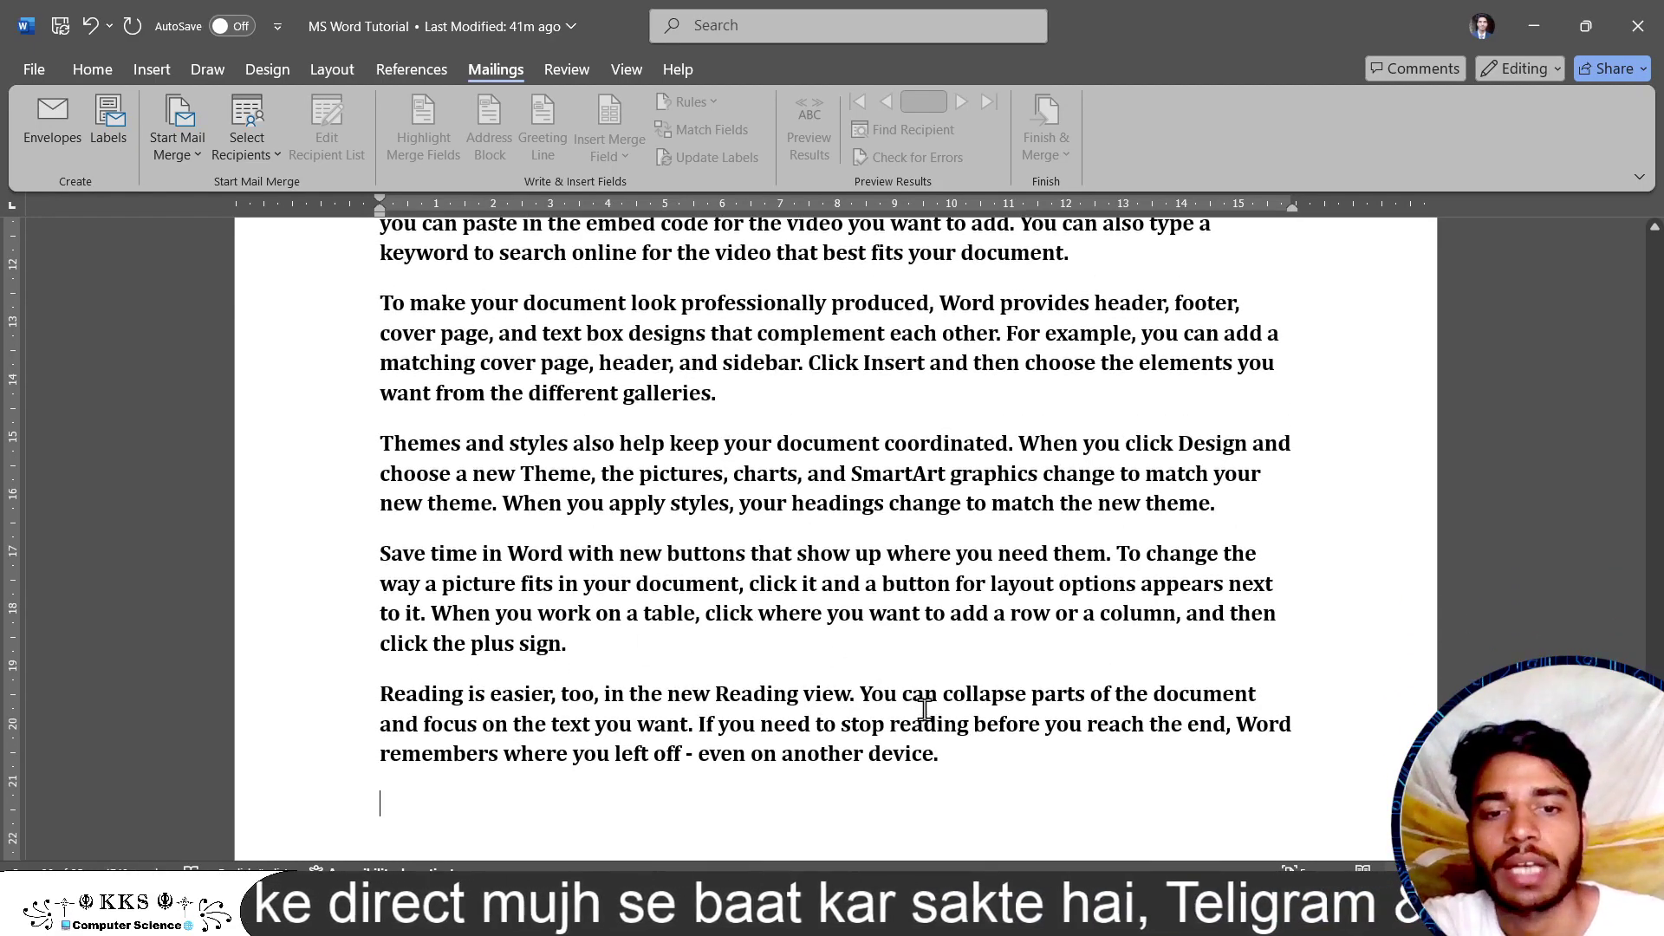
pyautogui.moveTo(946, 754); pyautogui.dragTo(389, 308)
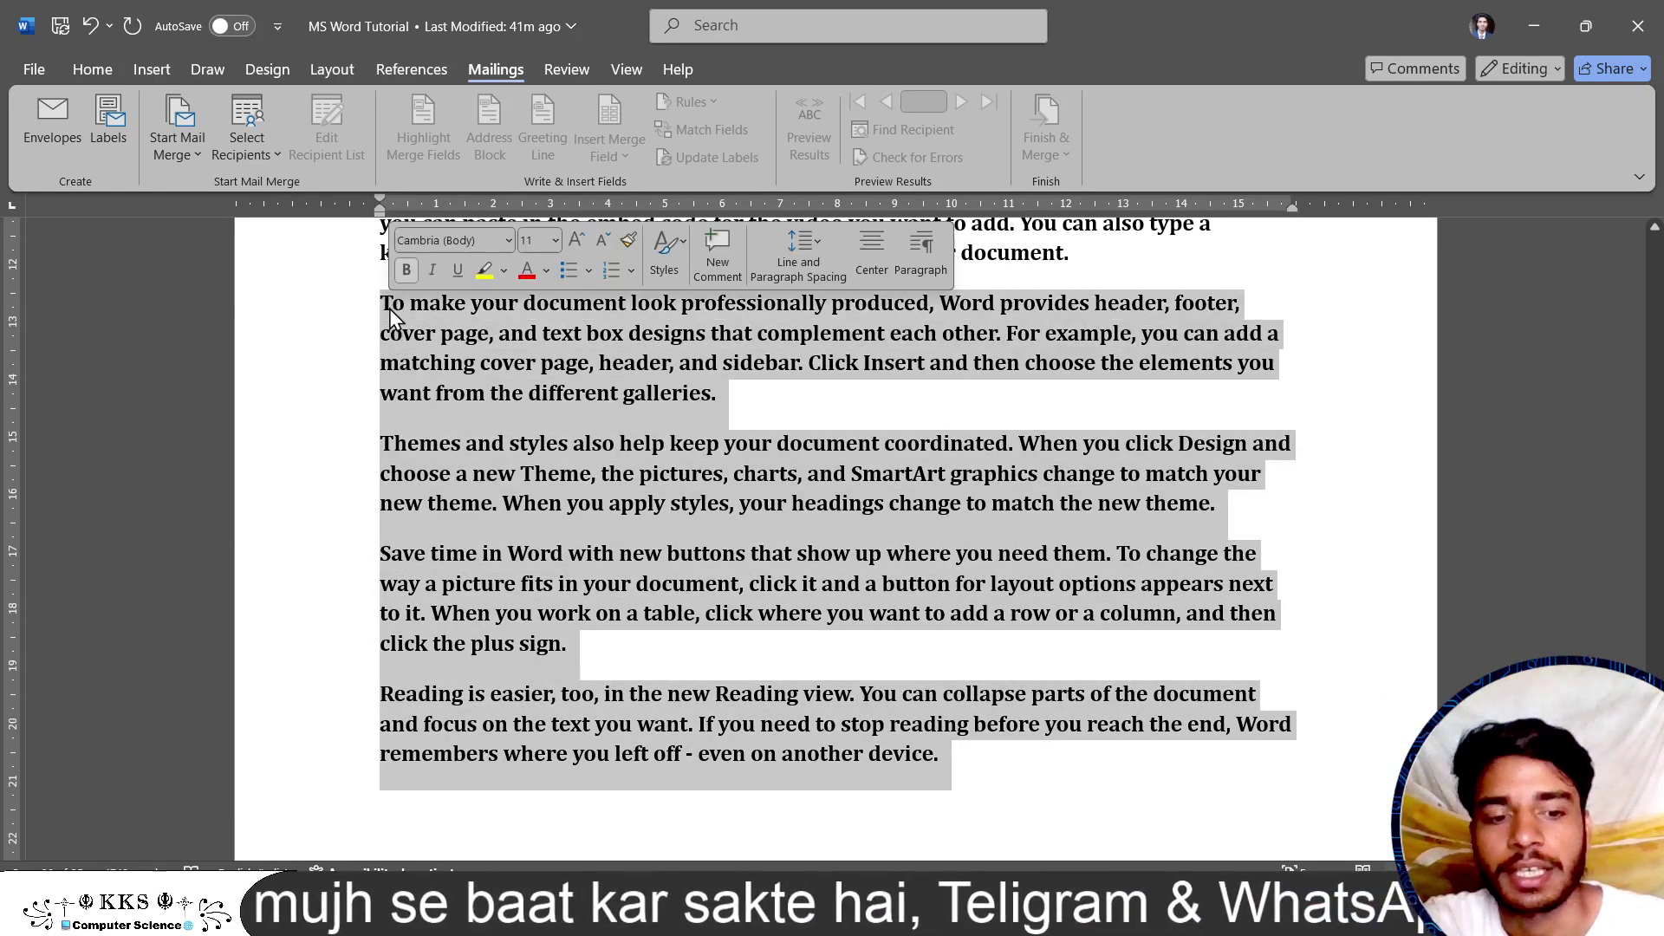
pyautogui.press('Delete')
pyautogui.scroll(3, 388, 308)
pyautogui.scroll(2, 385, 310)
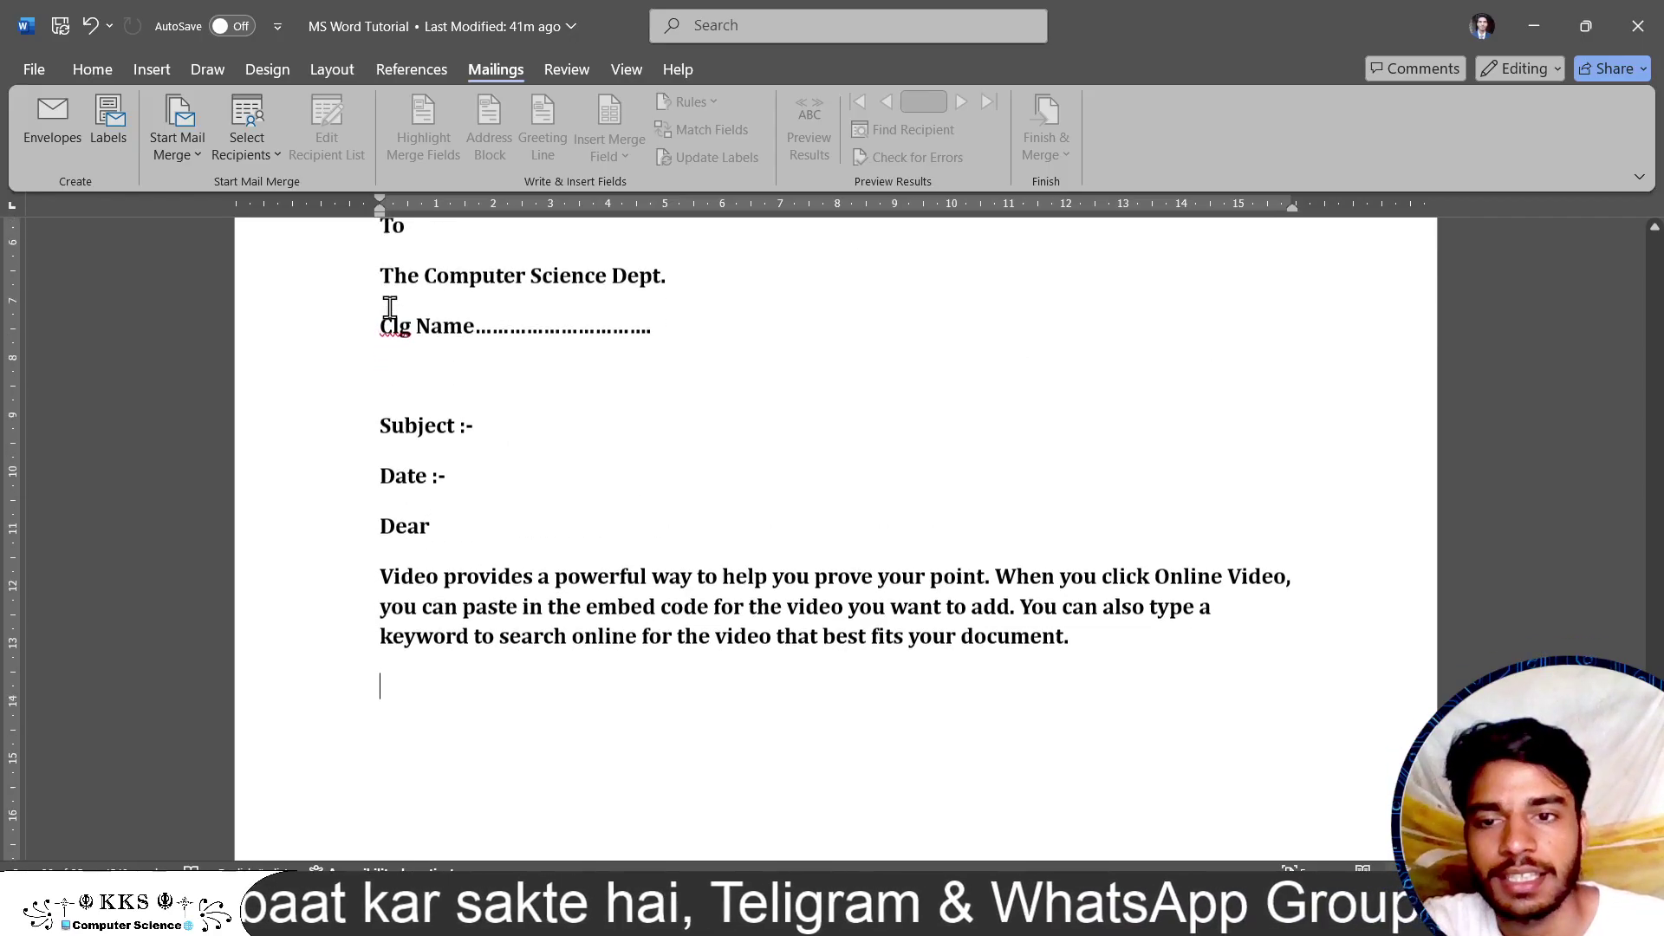
pyautogui.scroll(-1, 678, 393)
pyautogui.click(1095, 570)
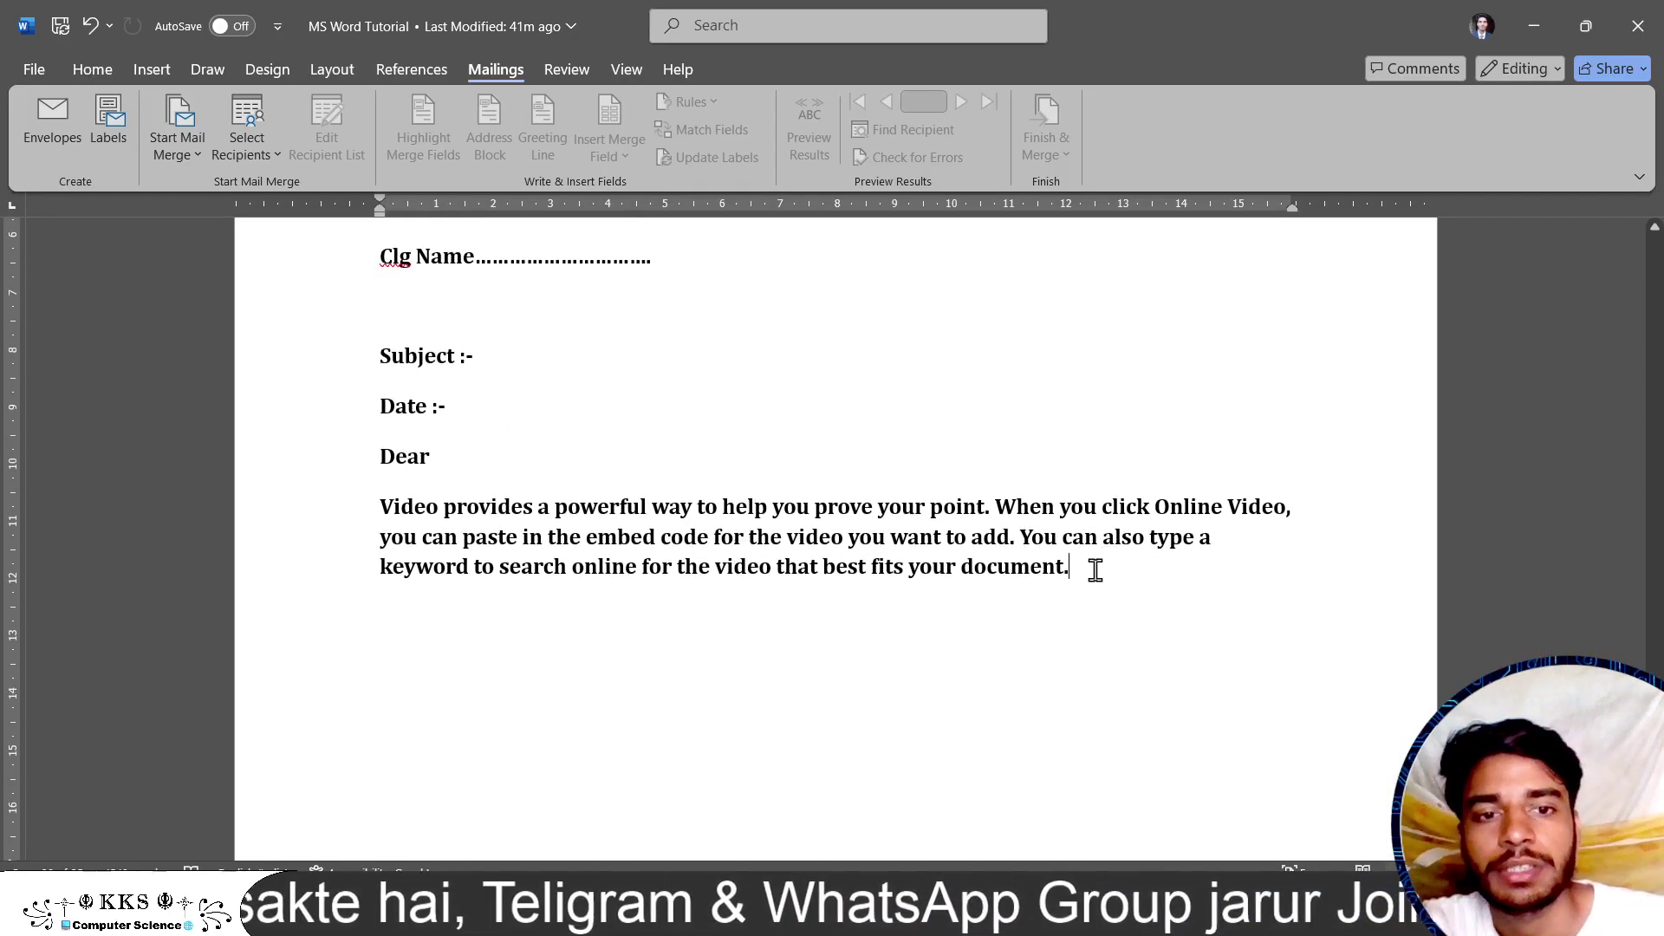
pyautogui.keyDown('ctrl'); pyautogui.scroll(-3, 1096, 569); pyautogui.keyUp('ctrl')
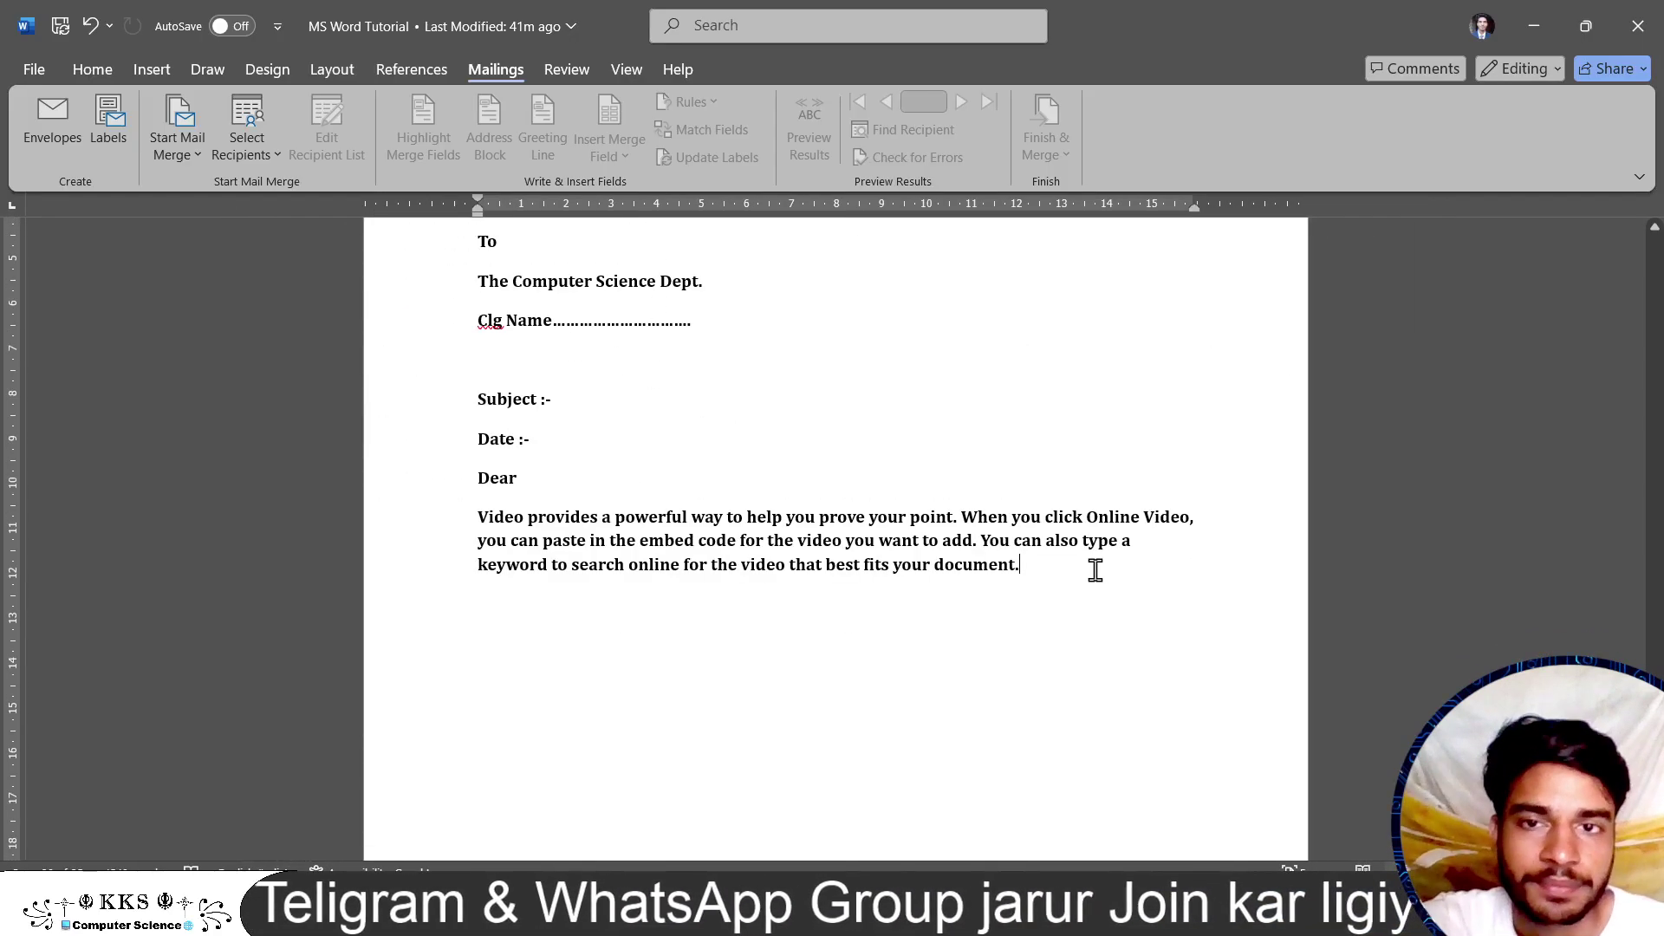
pyautogui.keyDown('ctrl'); pyautogui.scroll(-1, 1095, 569); pyautogui.keyUp('ctrl')
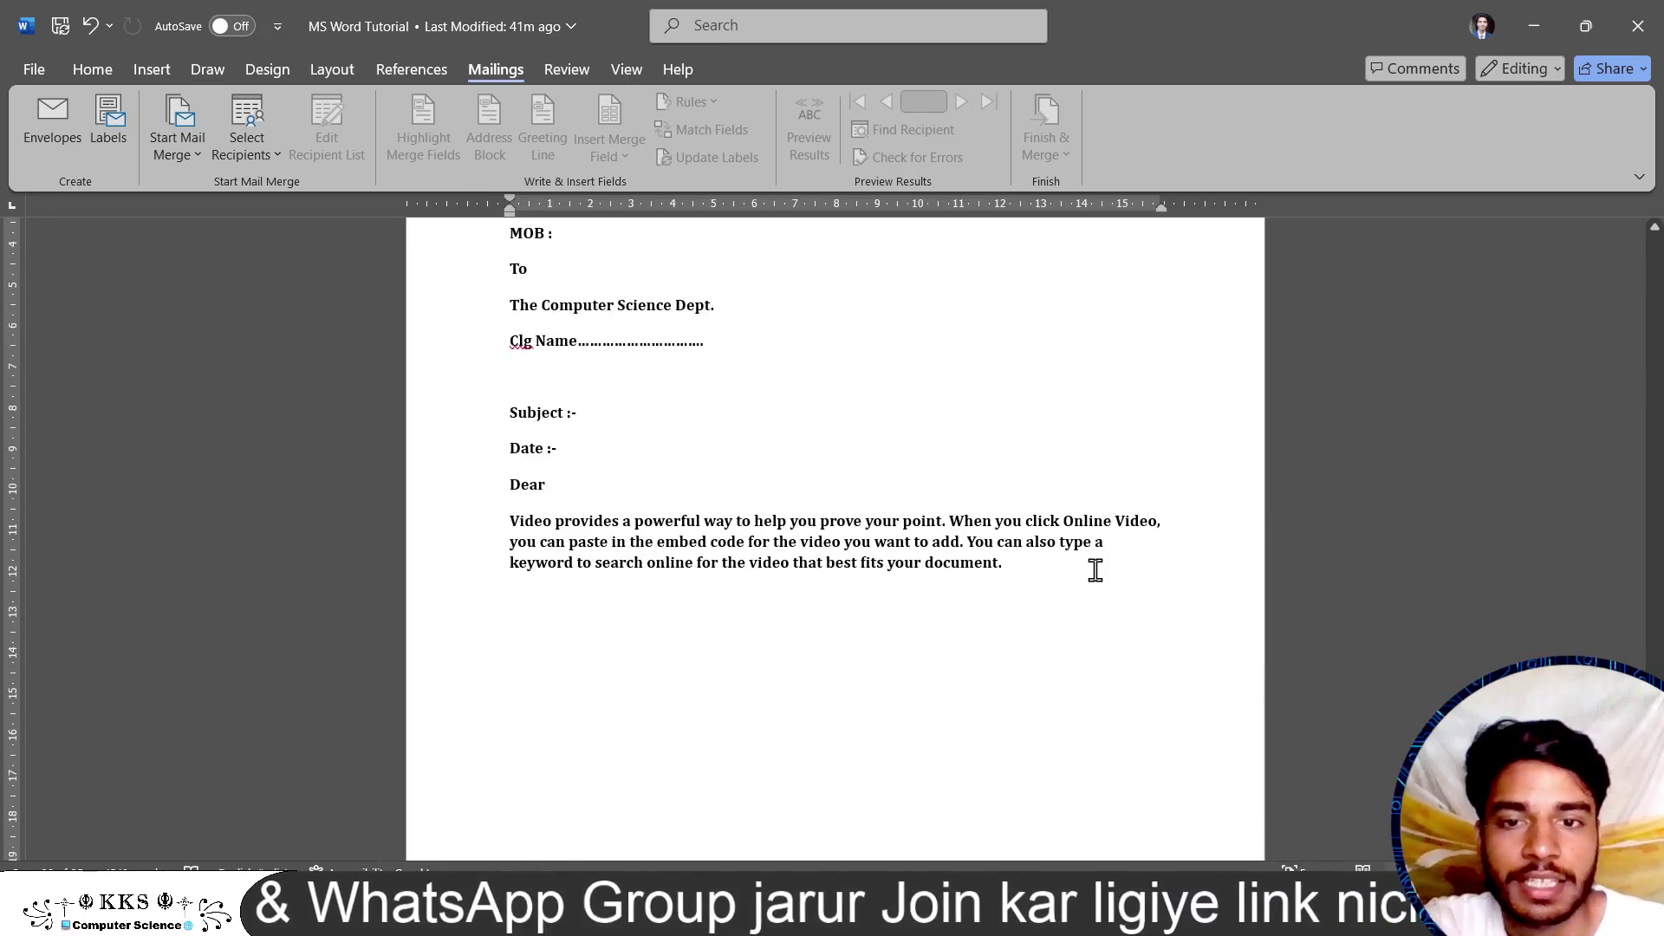
pyautogui.hotkey('ctrl', 'z')
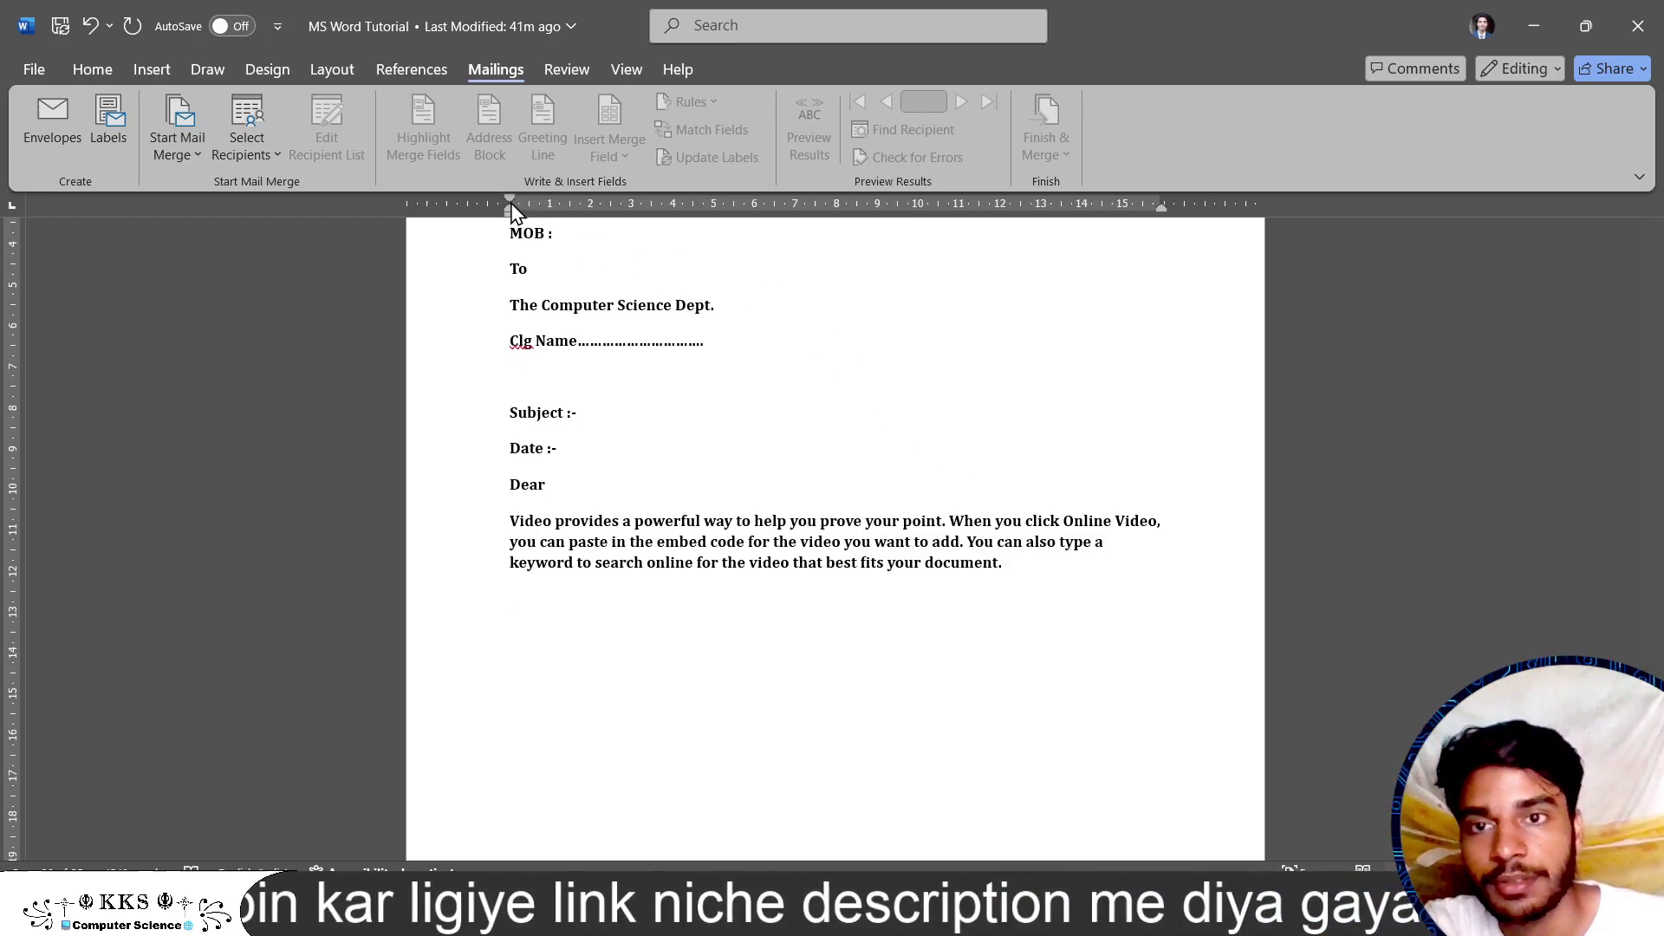
# - Indent the closing lines toward the page middle and type 'Name :', 'Sign :' and 'Mob :'
pyautogui.moveTo(511, 210); pyautogui.dragTo(863, 260)
pyautogui.click(966, 617)
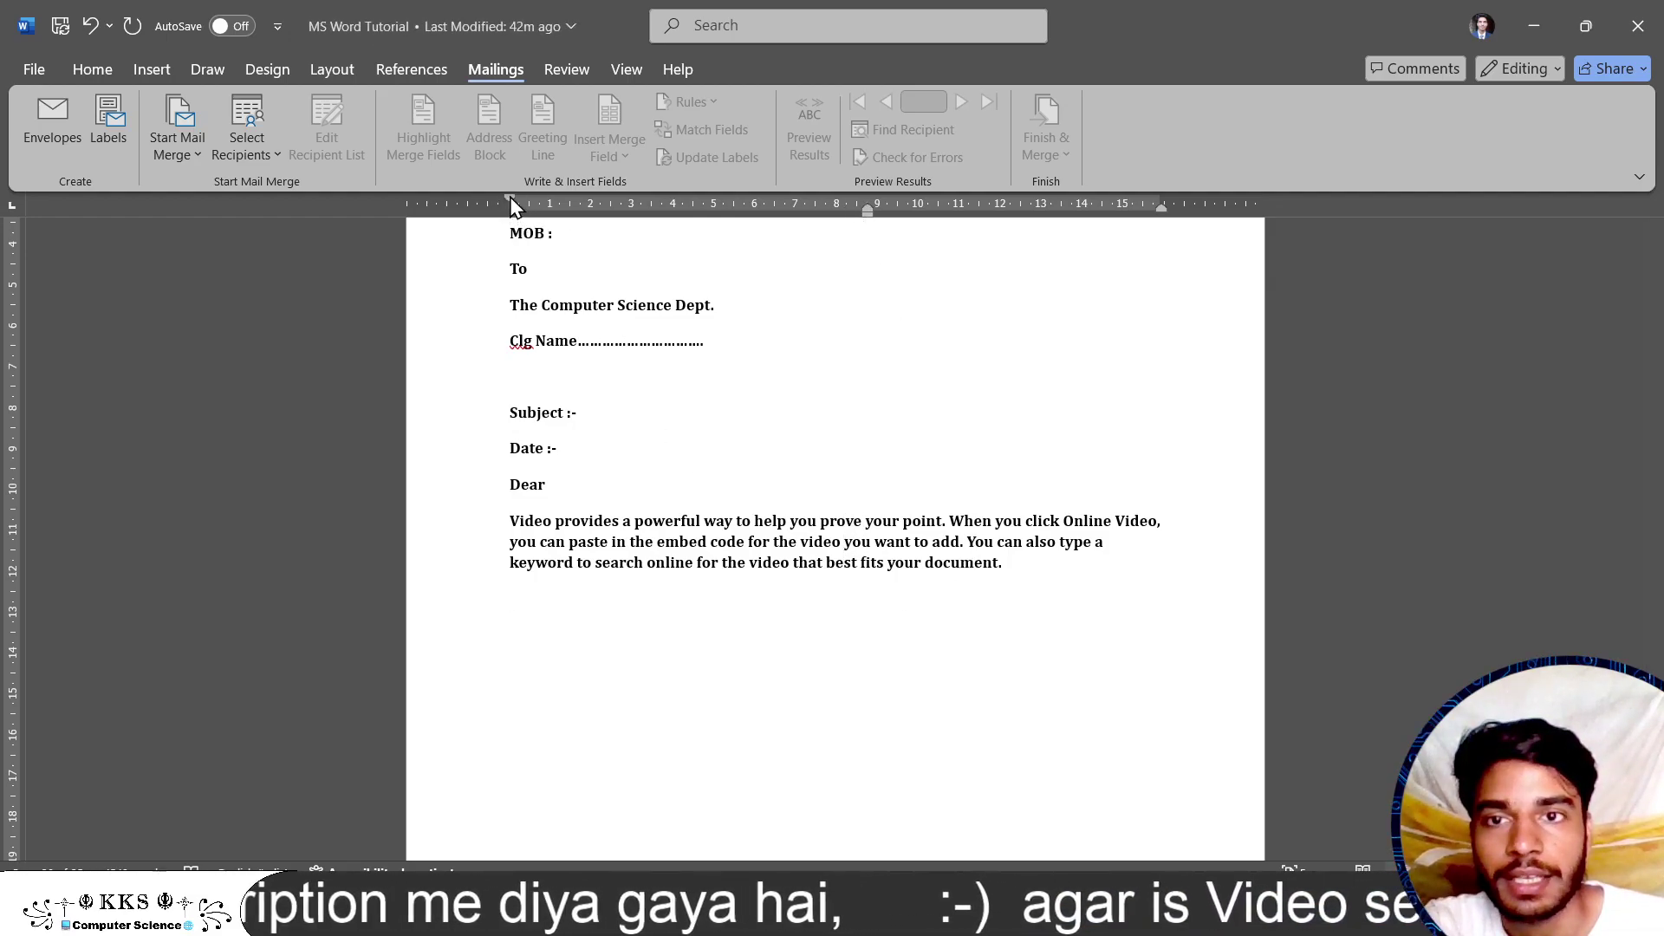
pyautogui.moveTo(511, 208); pyautogui.dragTo(864, 227)
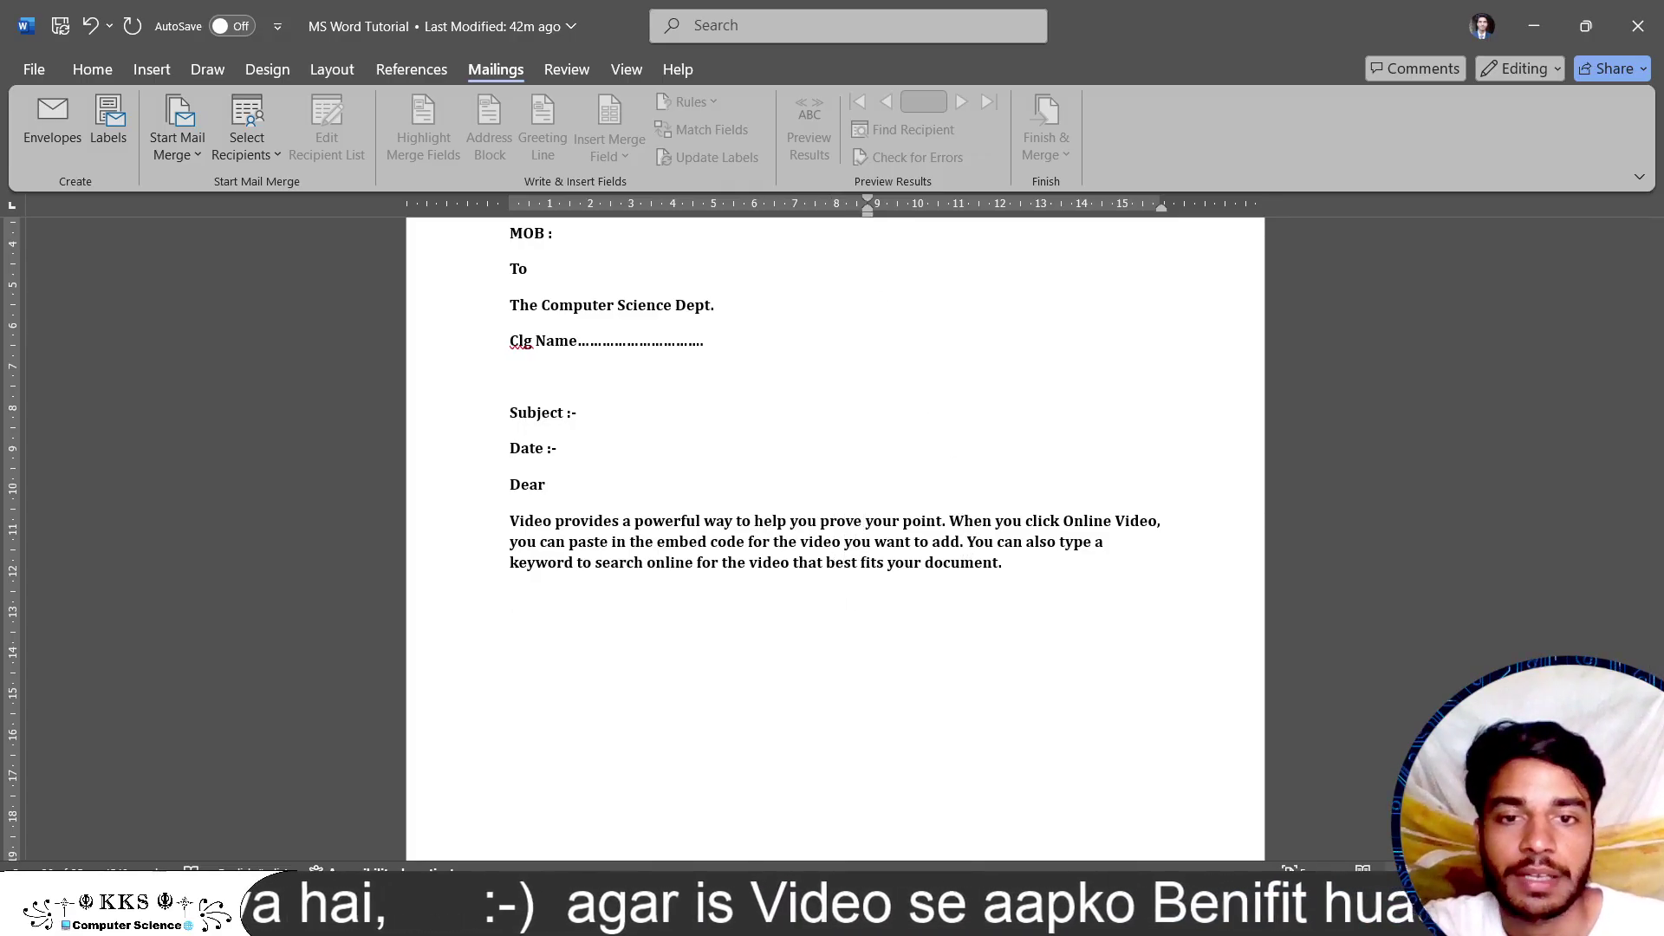
pyautogui.write('N')
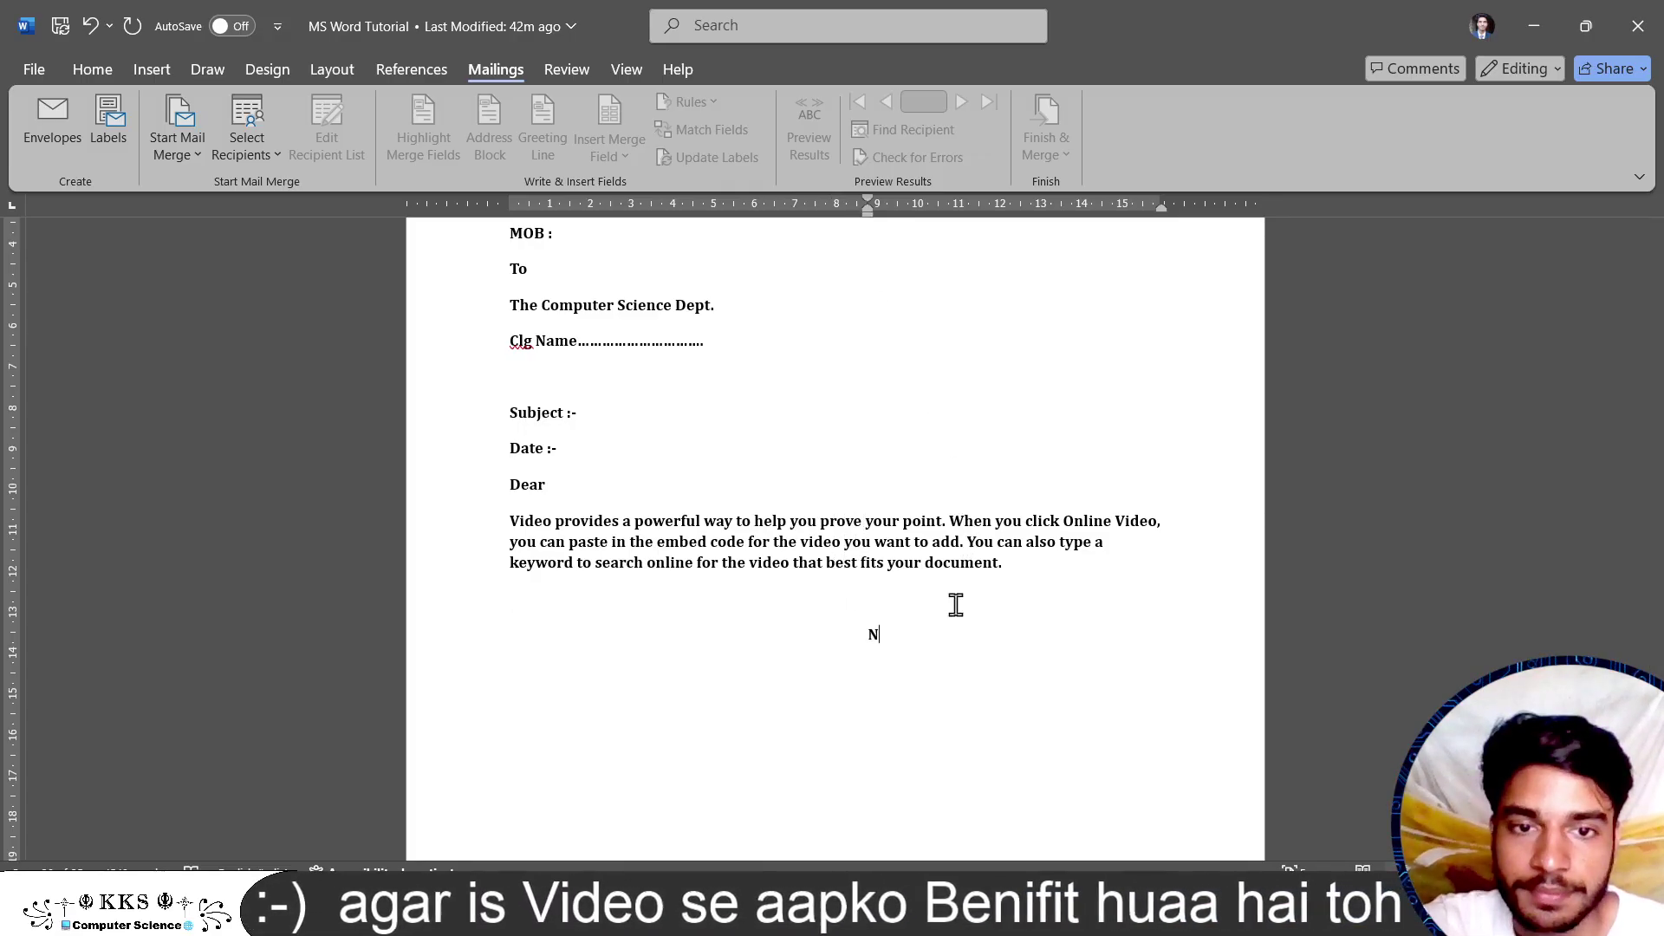
pyautogui.write('ame')
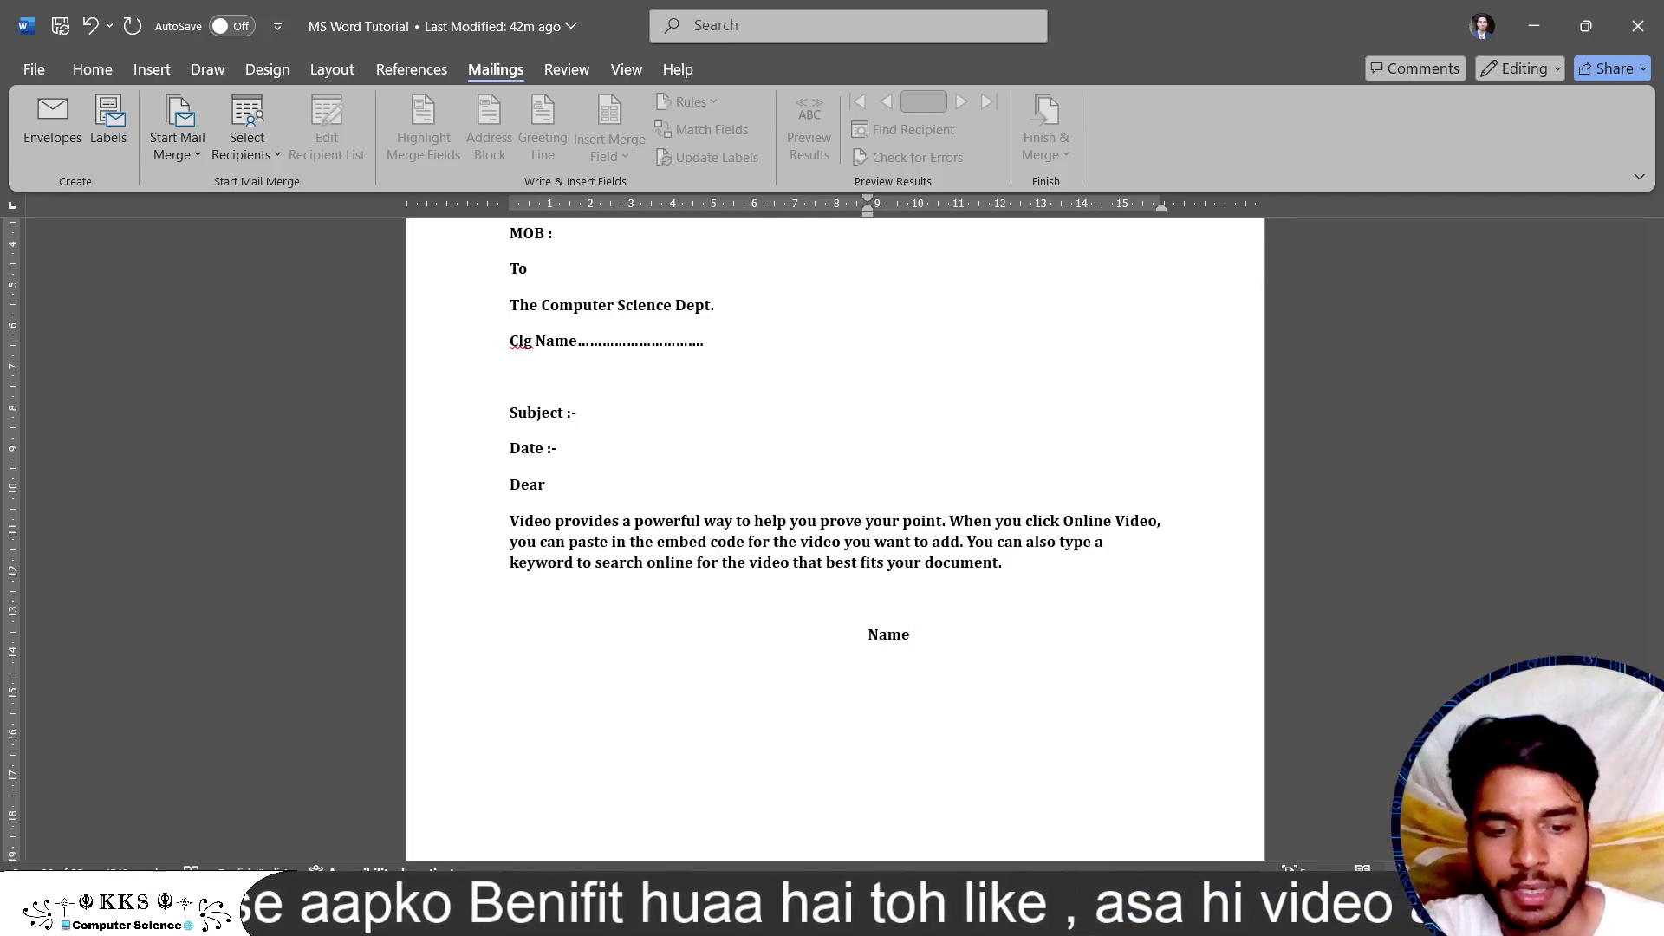
pyautogui.write(' :')
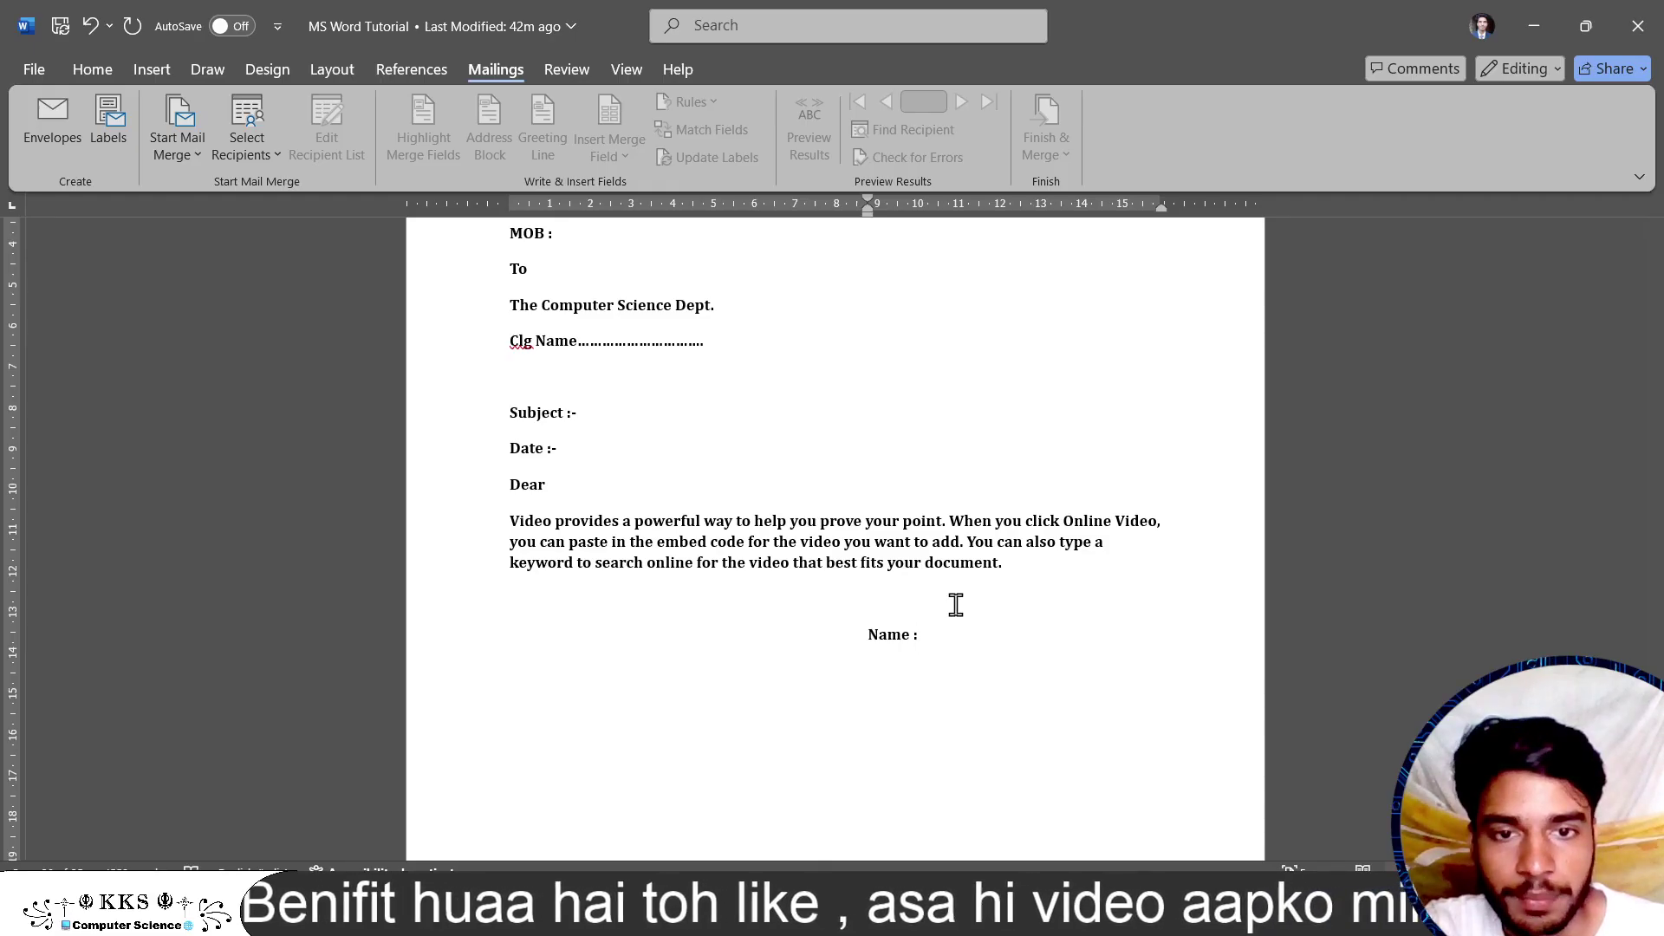
pyautogui.press('Return')
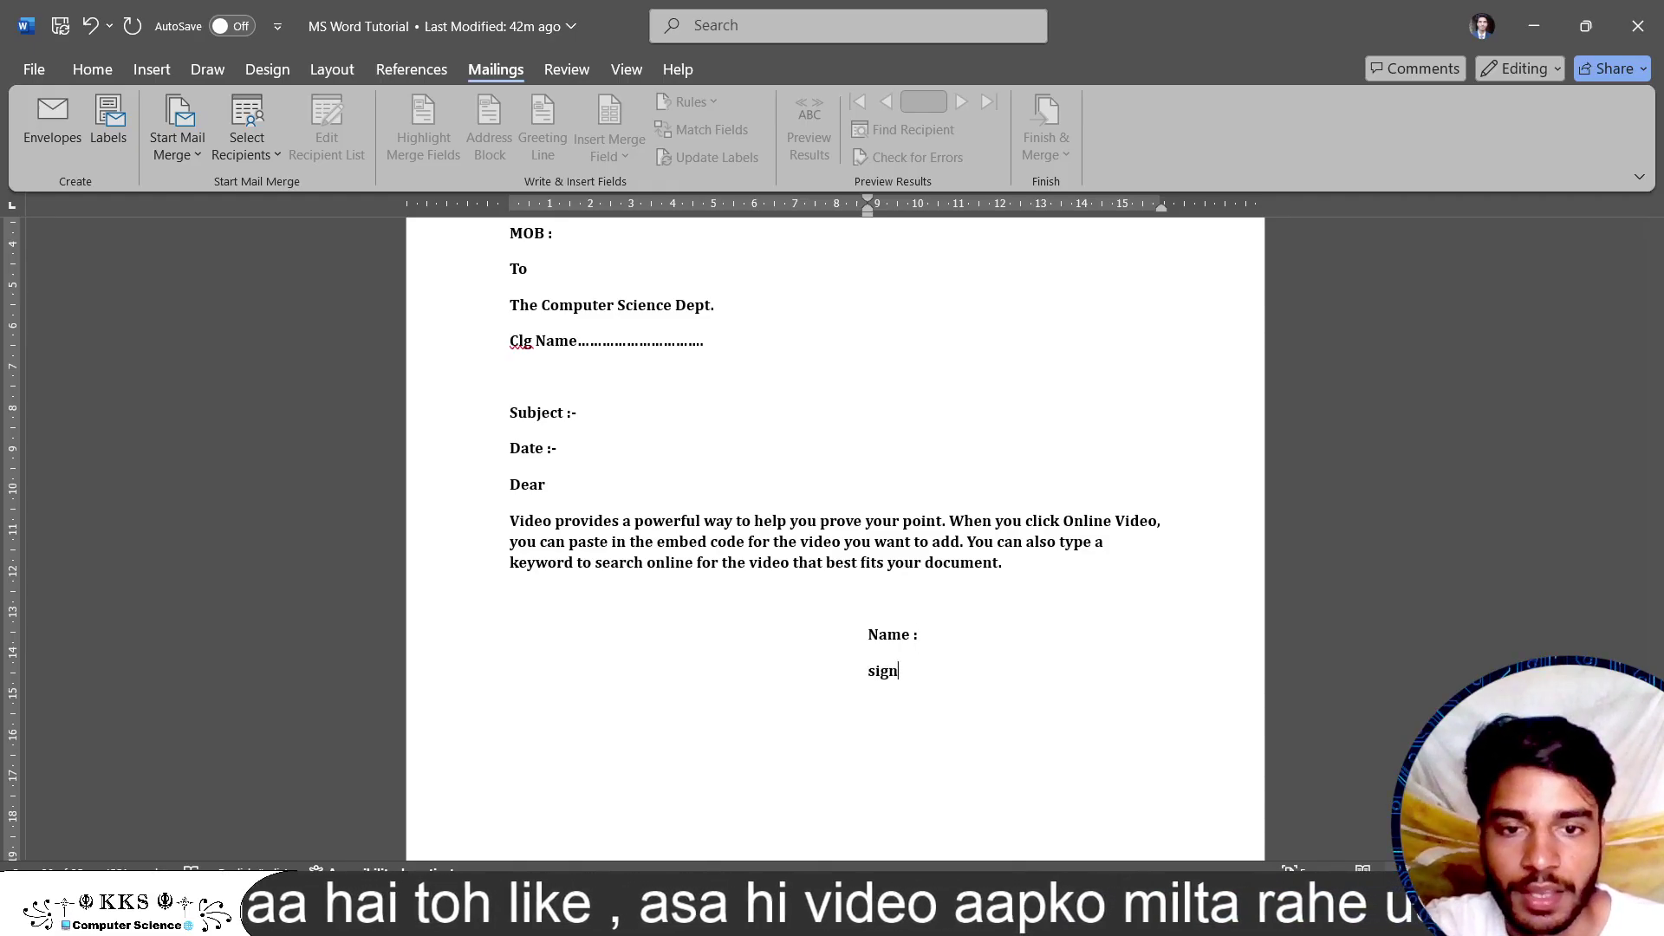
pyautogui.press('Return')
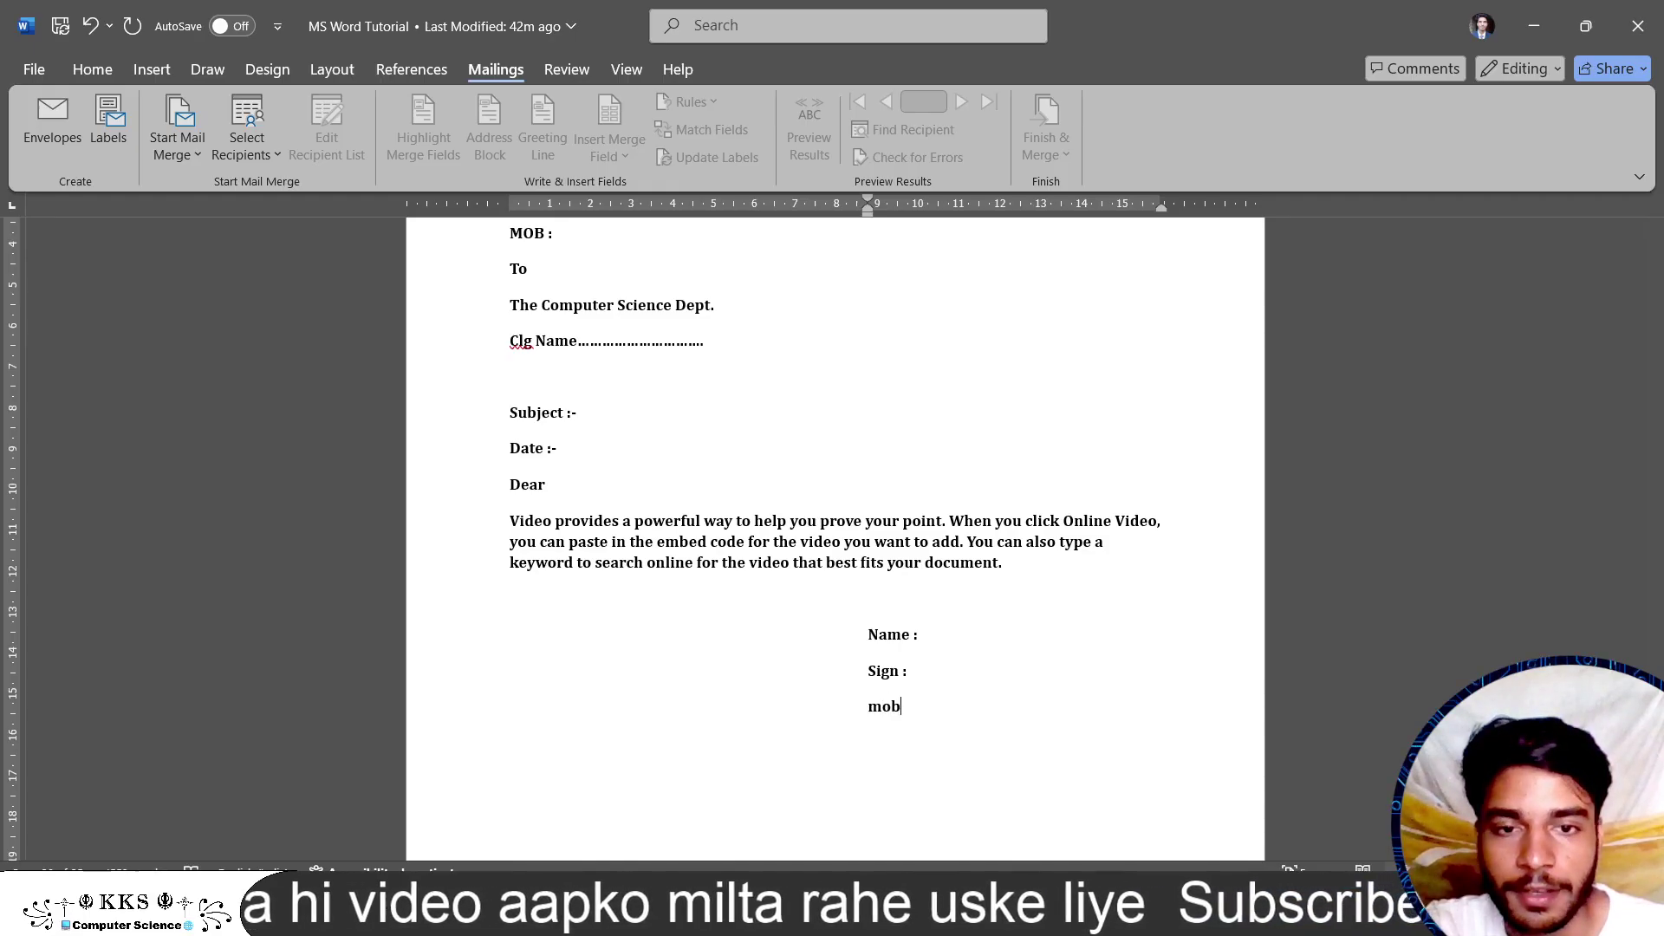
pyautogui.write('Mob :')
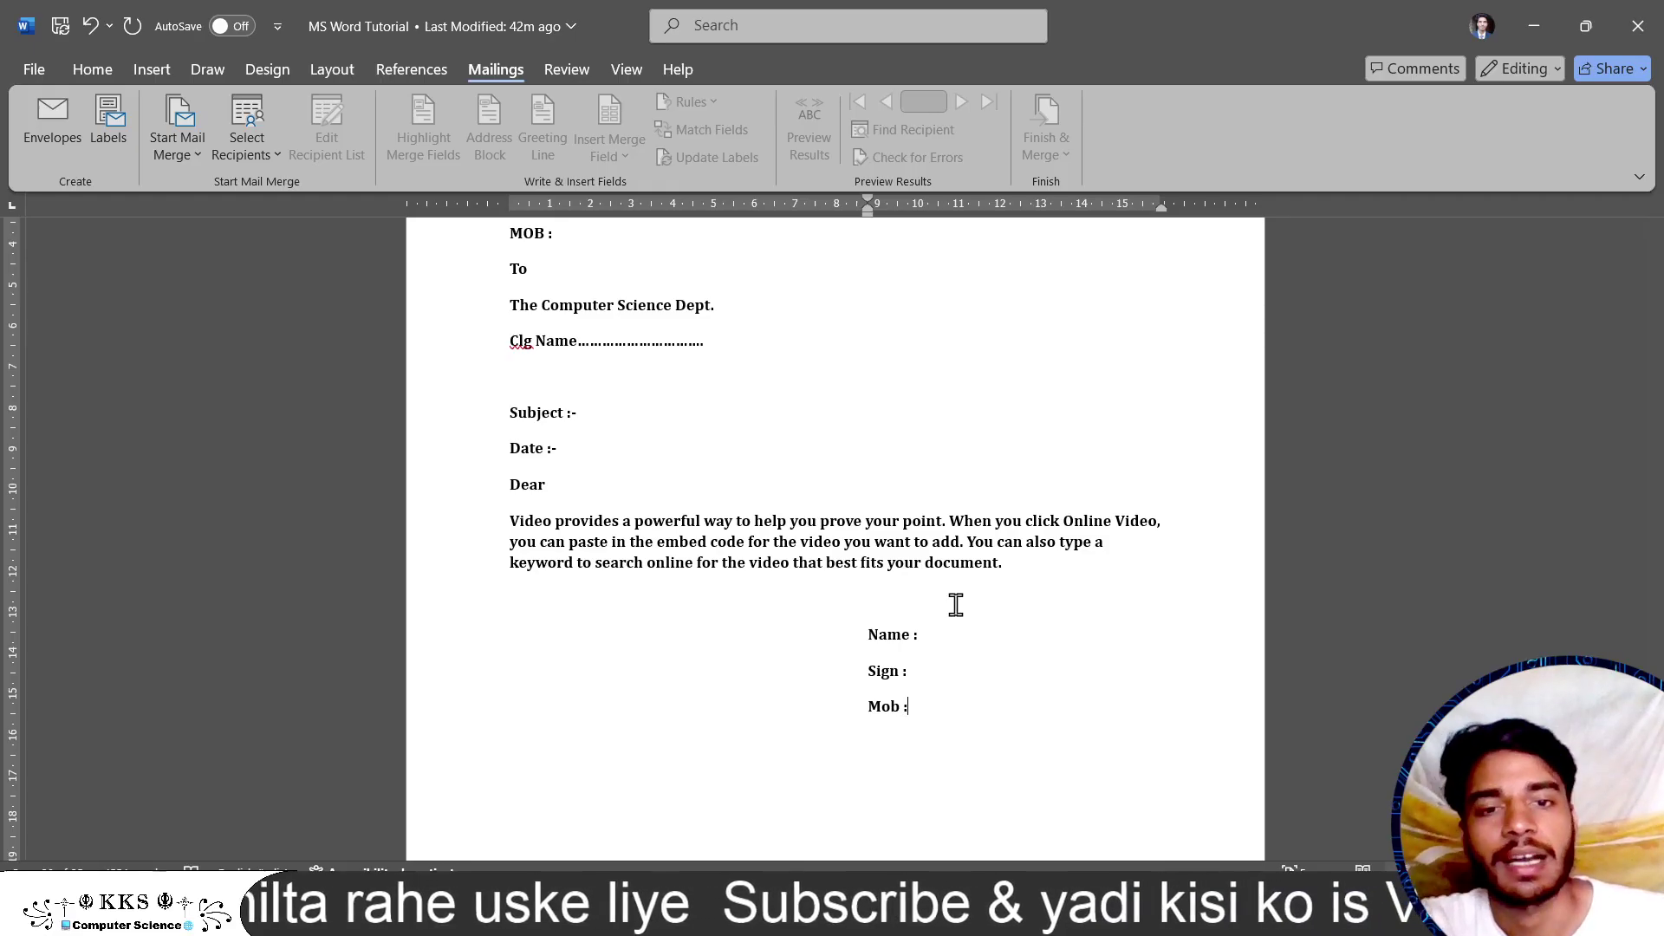
pyautogui.click(953, 628)
pyautogui.write('kks')
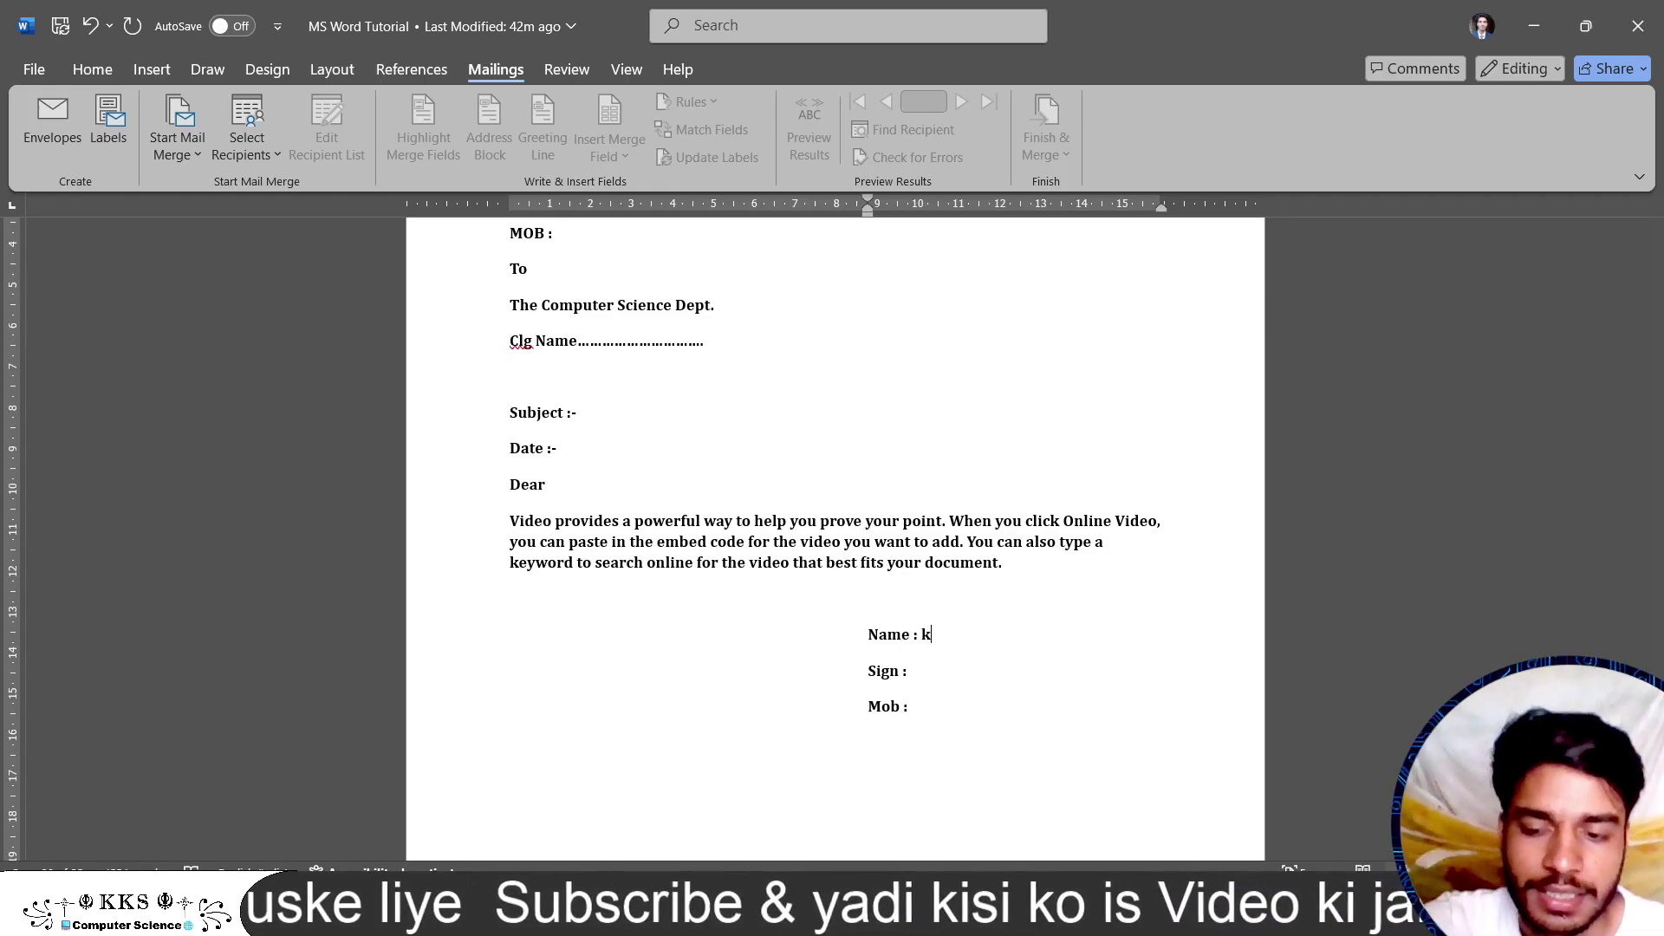
pyautogui.click(944, 675)
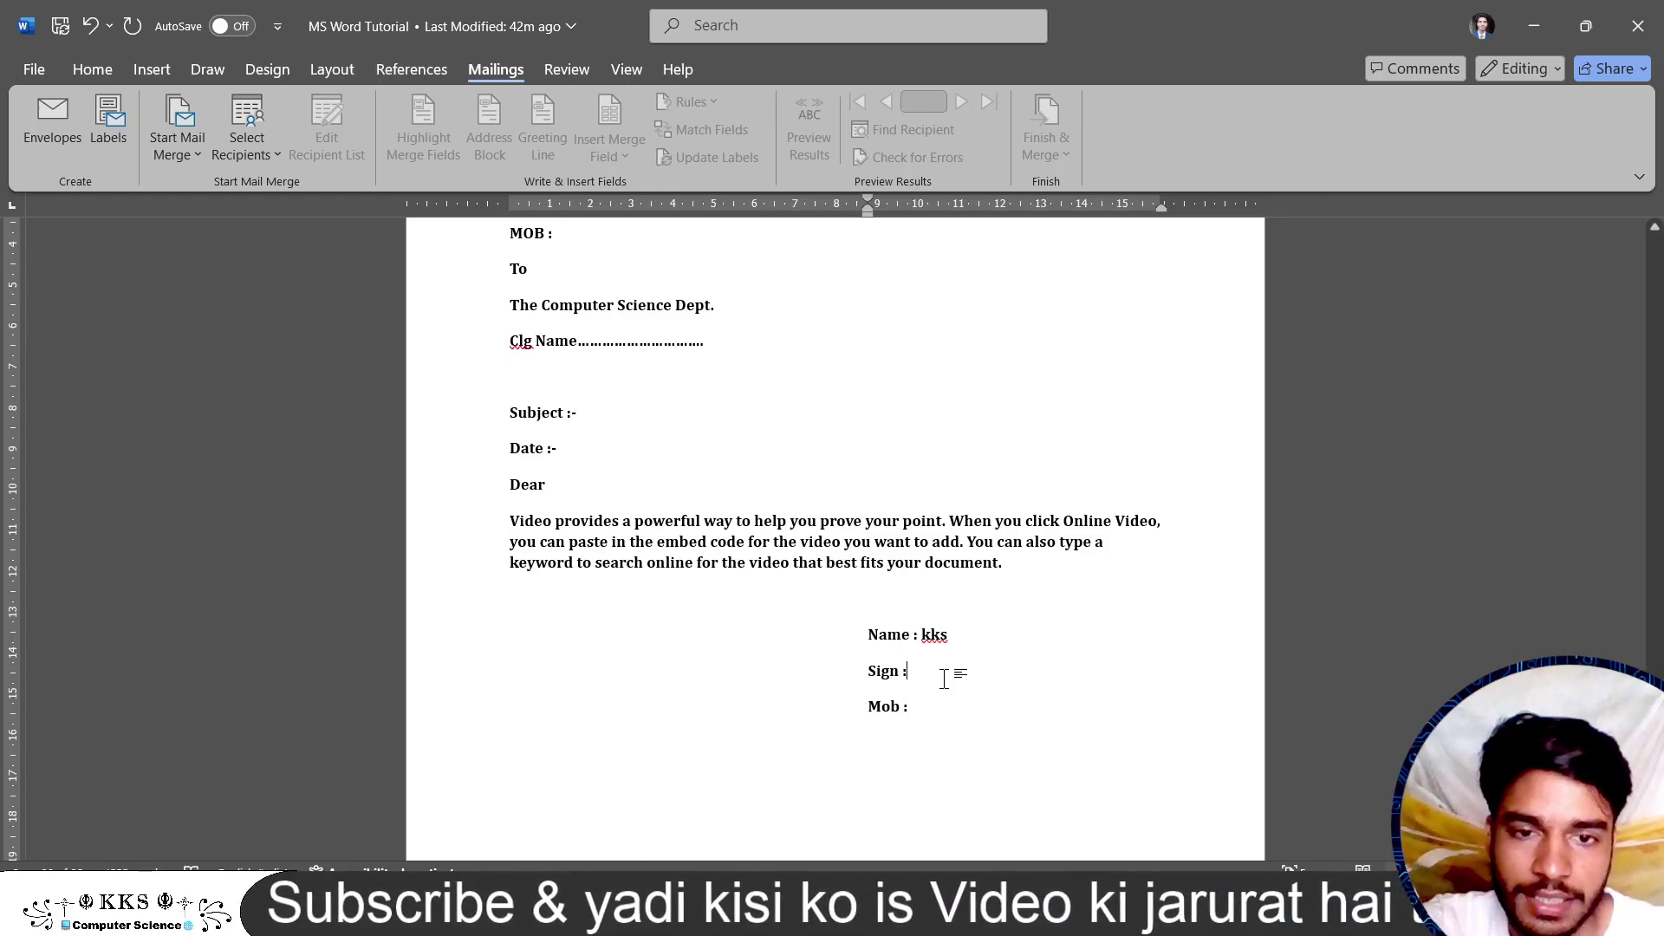
pyautogui.write('kks')
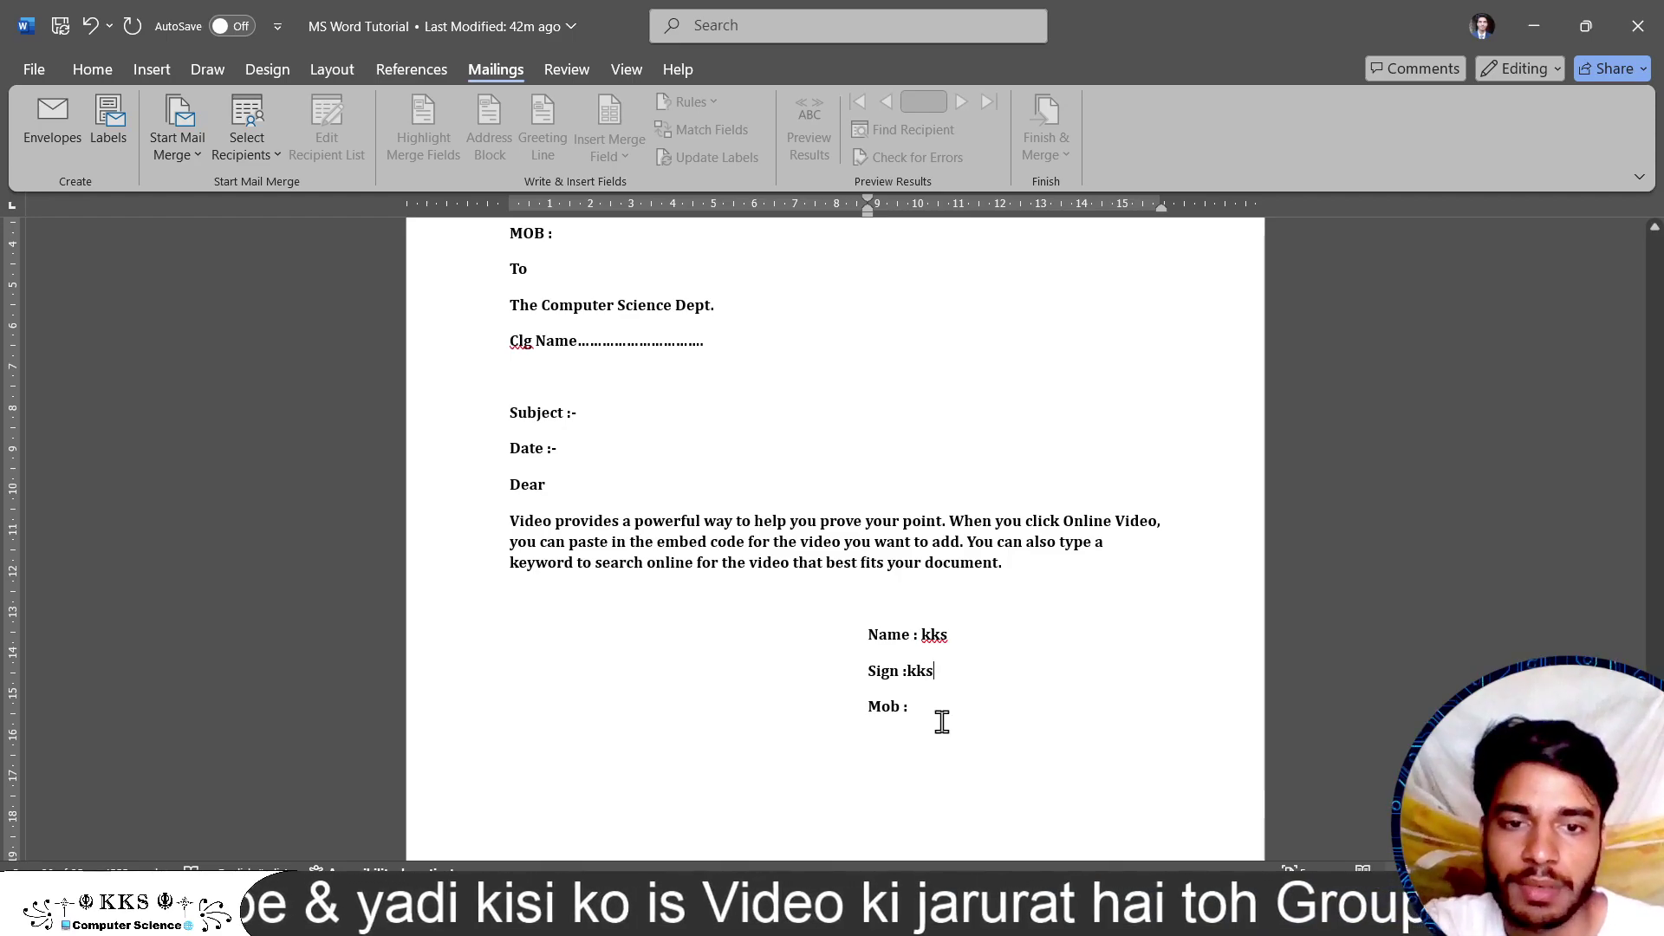
pyautogui.write(' Mob :123')
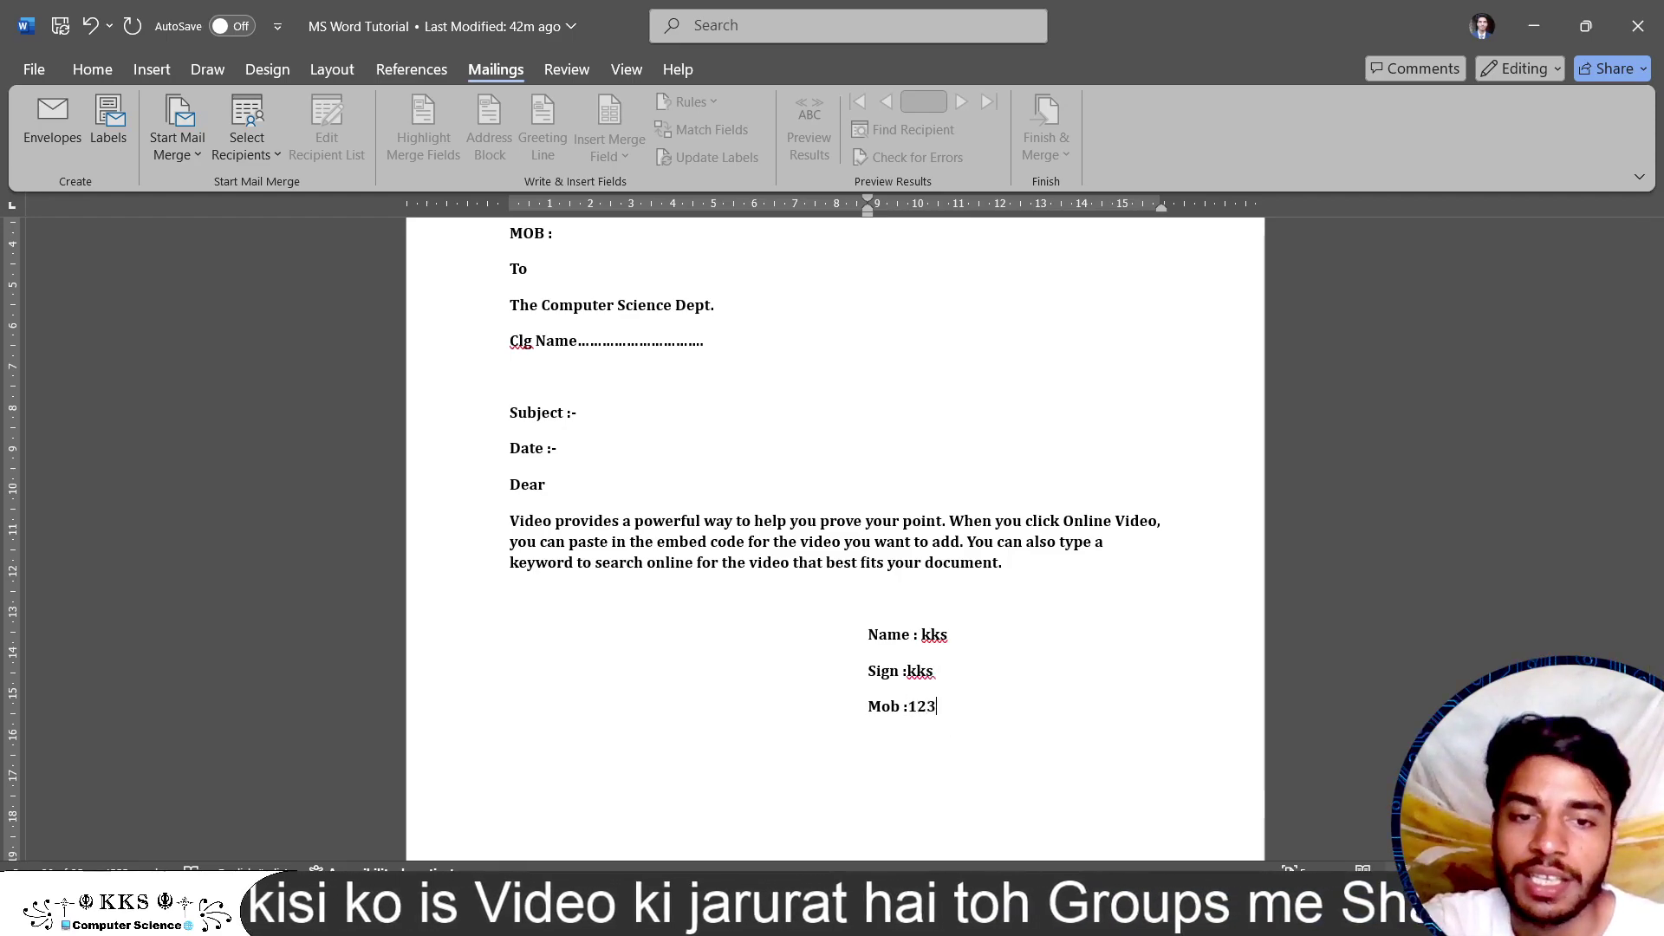
pyautogui.scroll(-2, 977, 711)
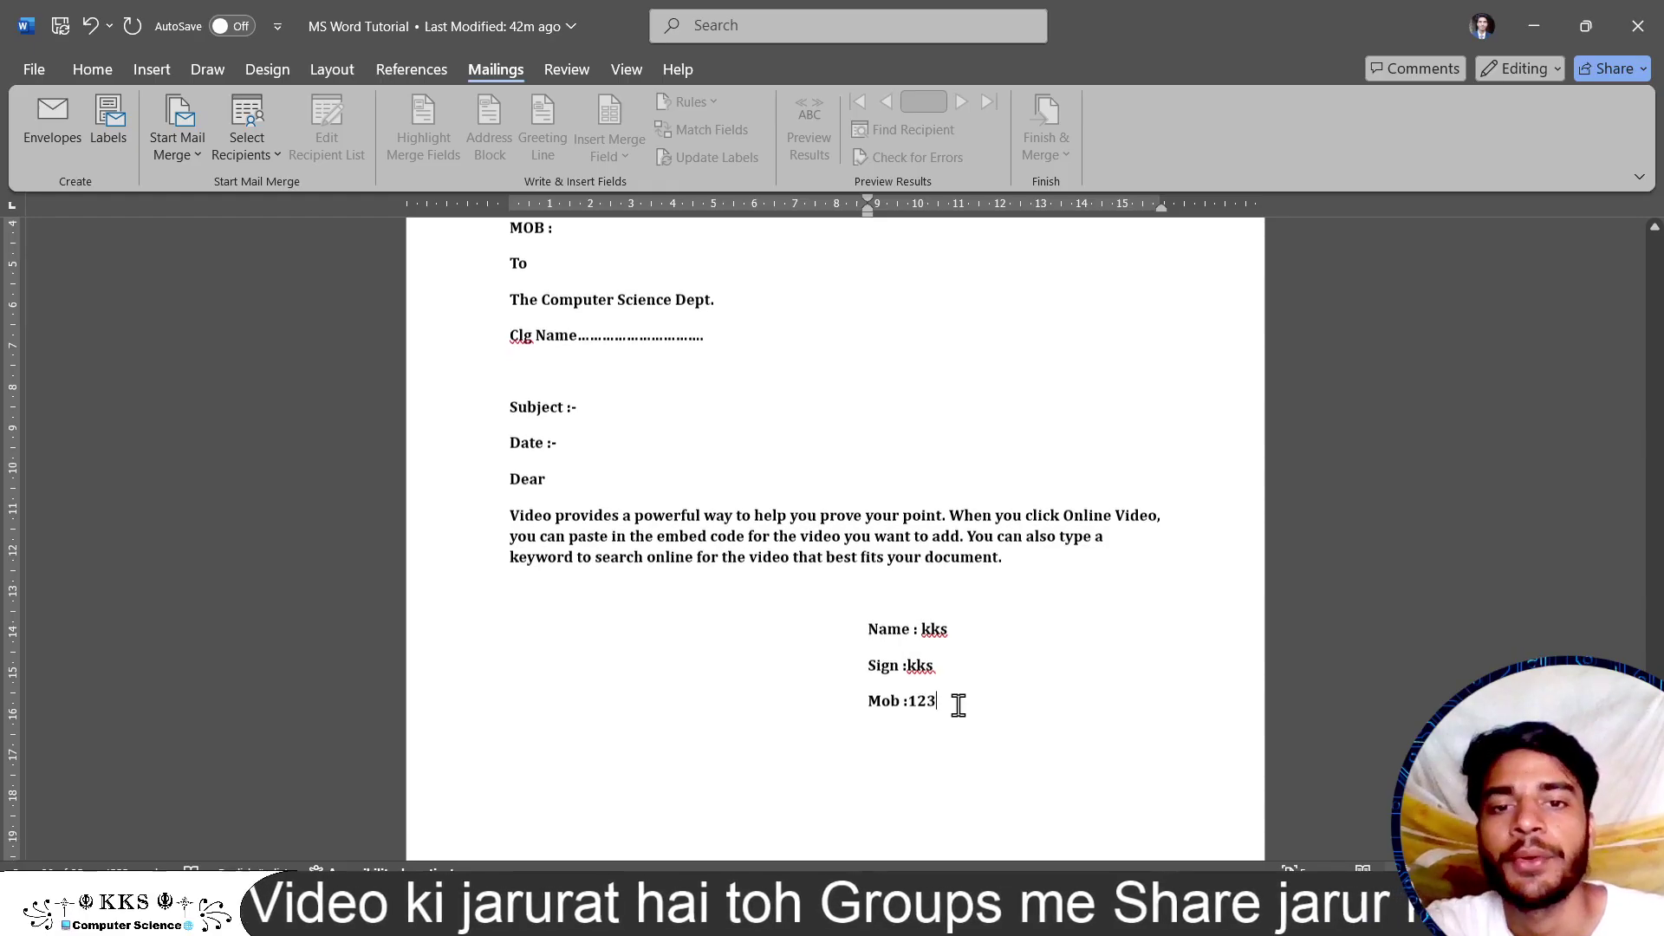
pyautogui.scroll(-3, 971, 709)
pyautogui.scroll(-3, 966, 707)
pyautogui.scroll(-5, 959, 705)
pyautogui.keyDown('ctrl'); pyautogui.scroll(-2, 958, 705); pyautogui.keyUp('ctrl')
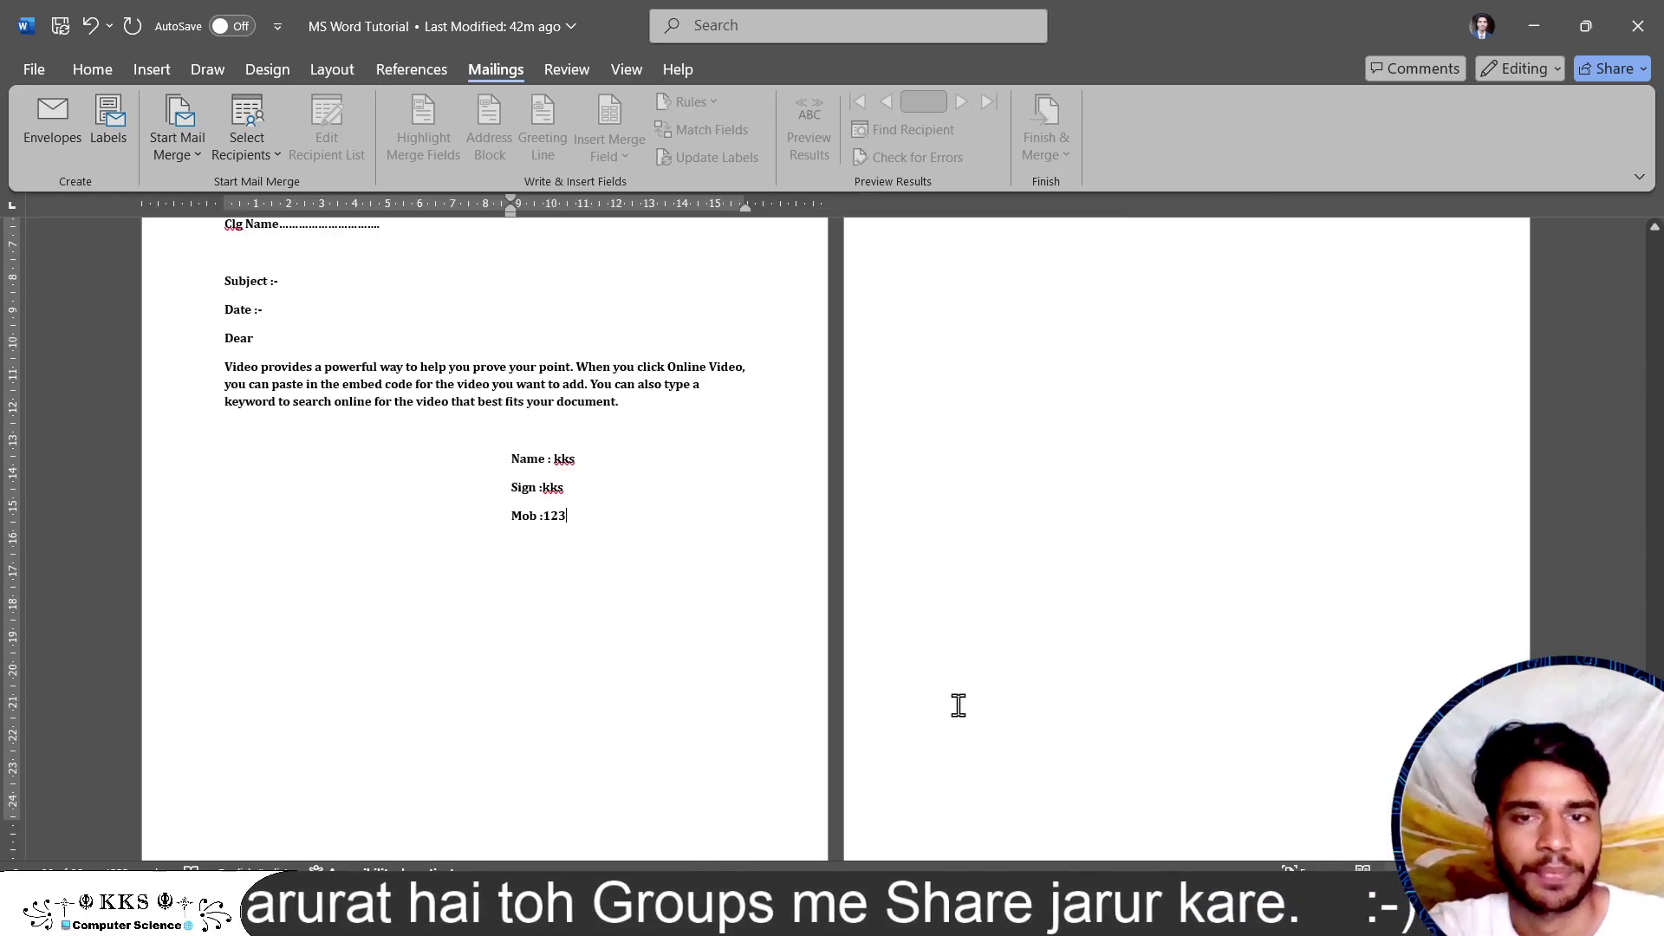
pyautogui.keyDown('ctrl'); pyautogui.scroll(2, 613, 613); pyautogui.keyUp('ctrl')
pyautogui.keyDown('ctrl'); pyautogui.scroll(2, 614, 614); pyautogui.keyUp('ctrl')
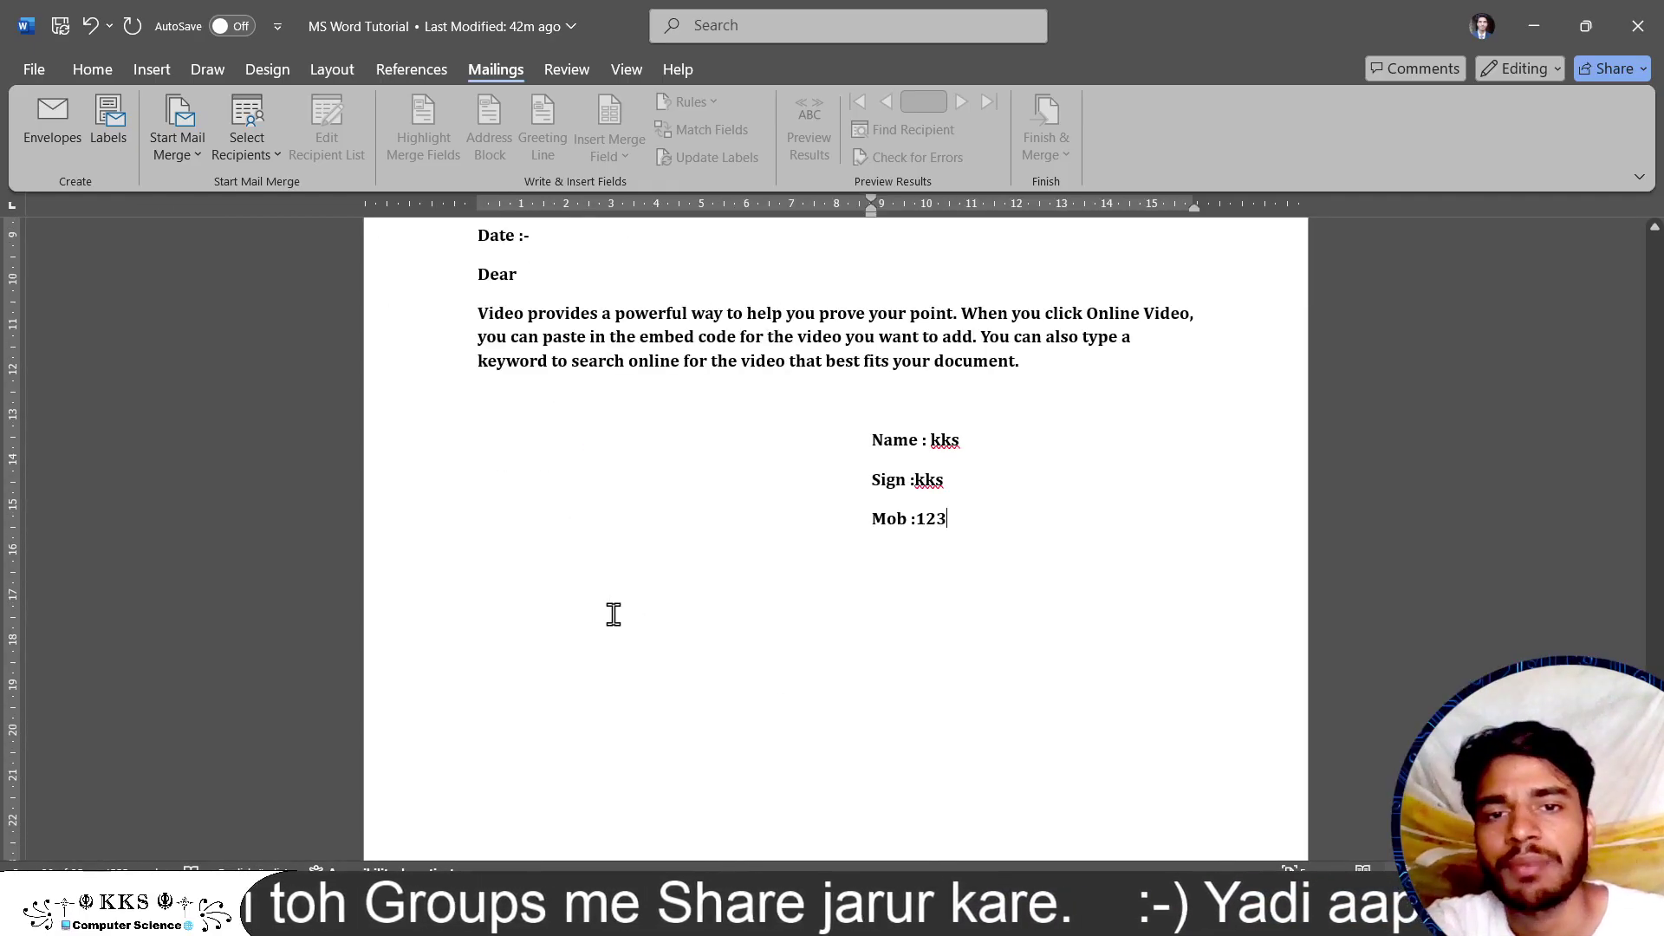
pyautogui.scroll(3, 613, 613)
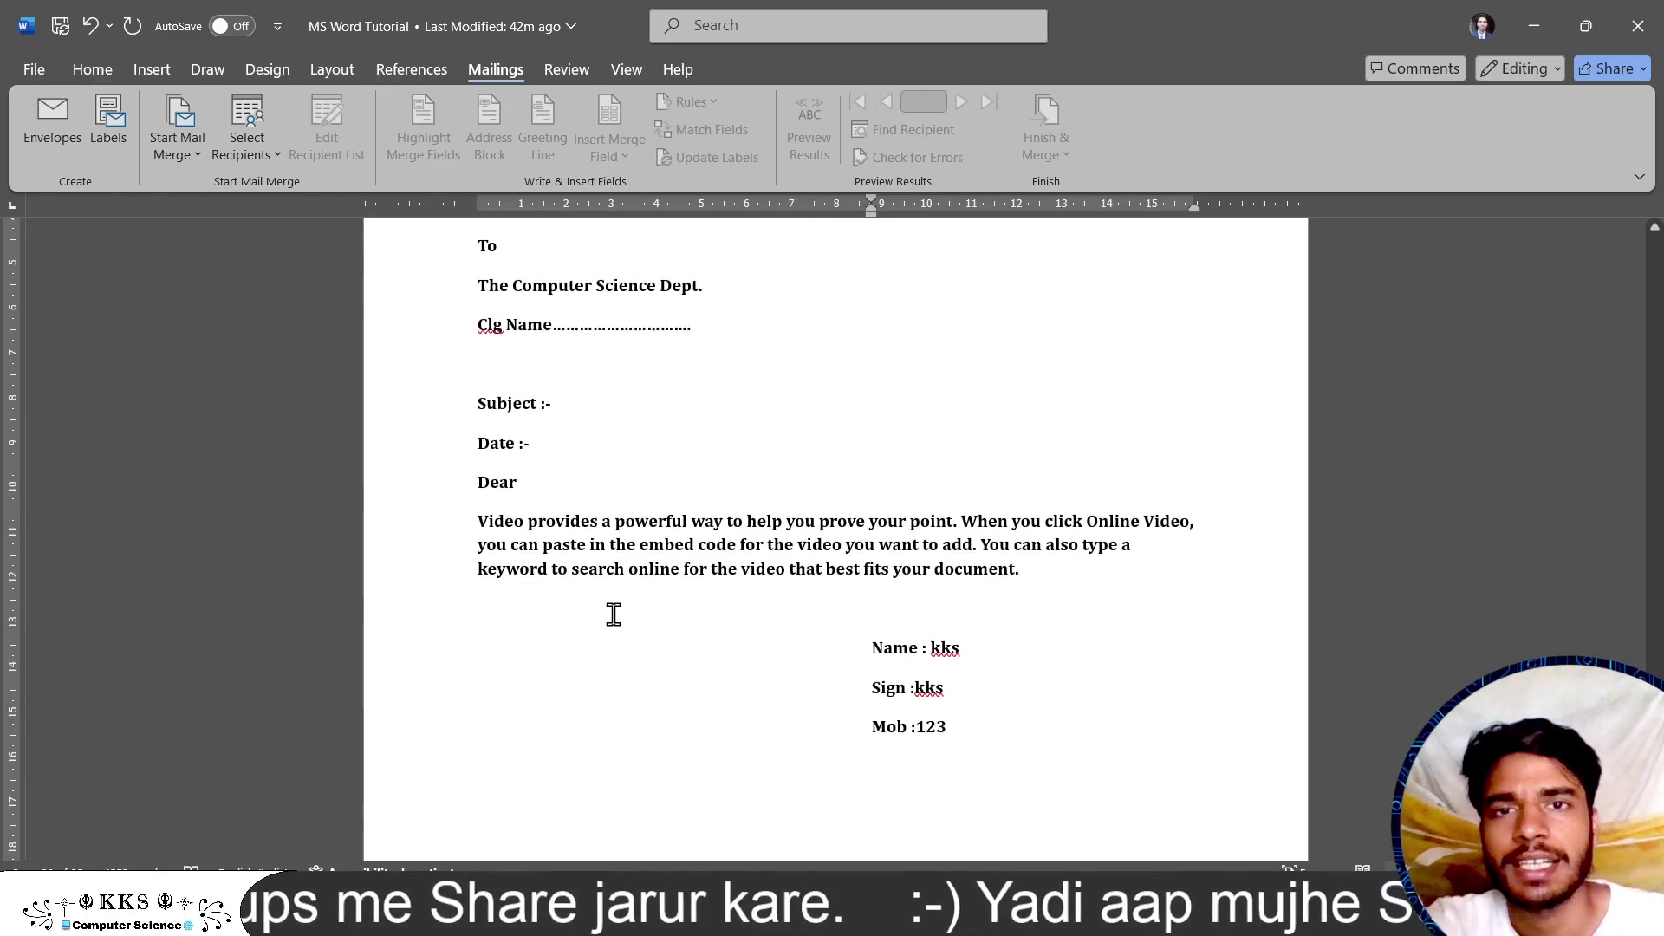
pyautogui.scroll(1, 613, 613)
pyautogui.scroll(1, 614, 613)
pyautogui.scroll(-1, 614, 614)
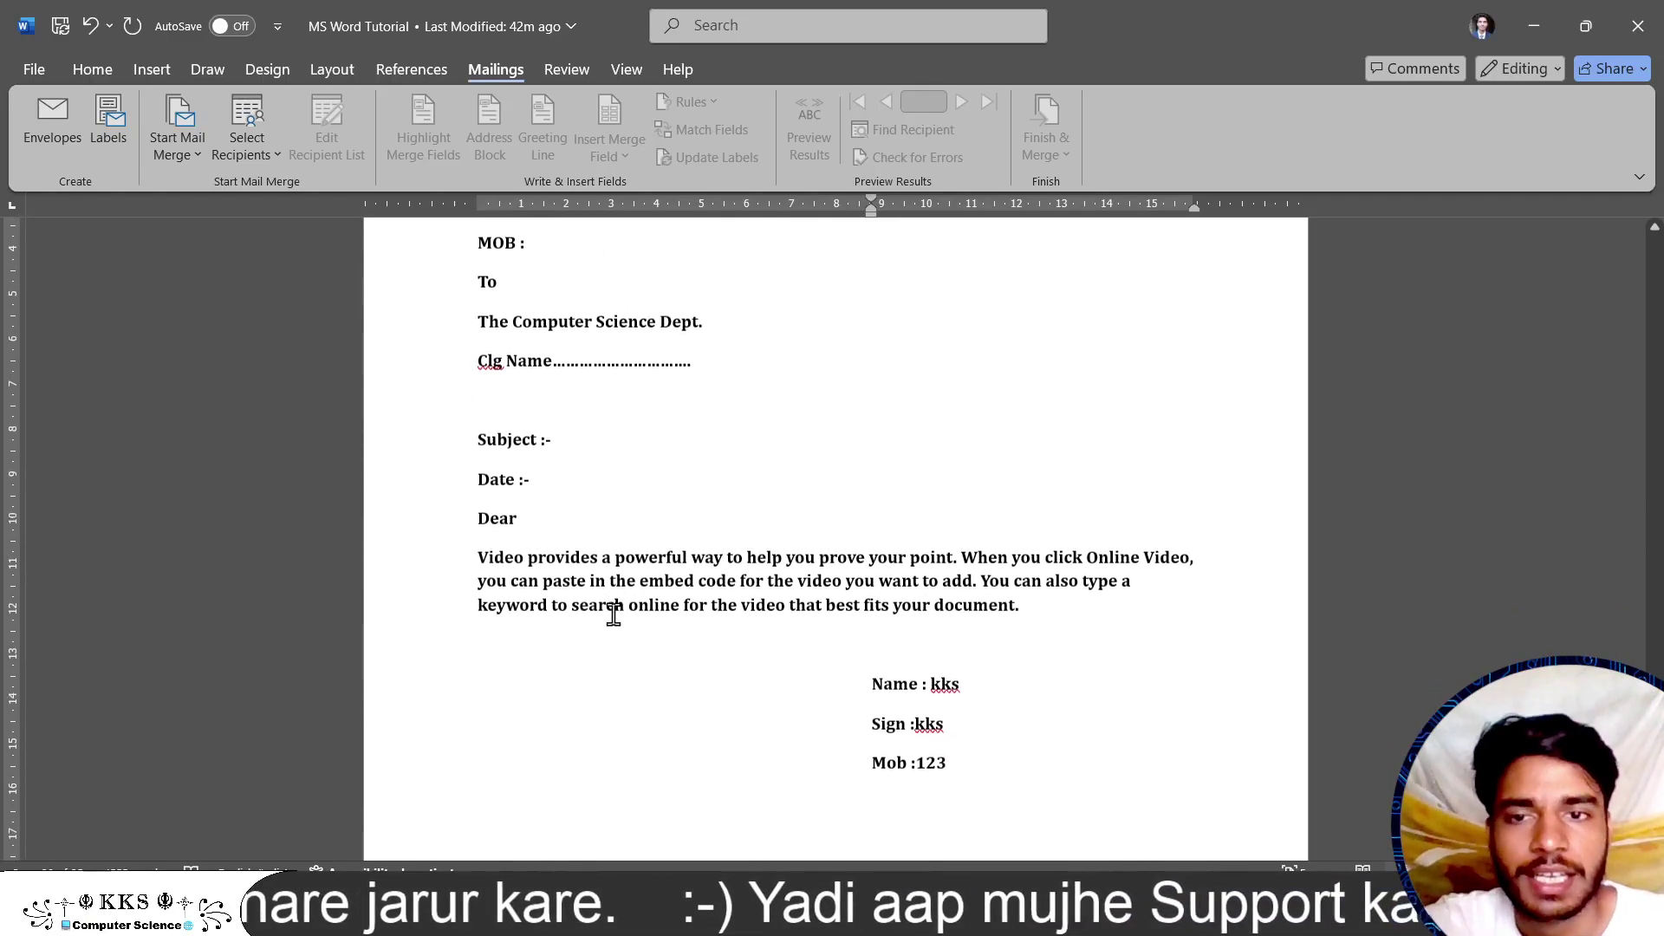
pyautogui.scroll(-1, 613, 614)
pyautogui.scroll(1, 614, 614)
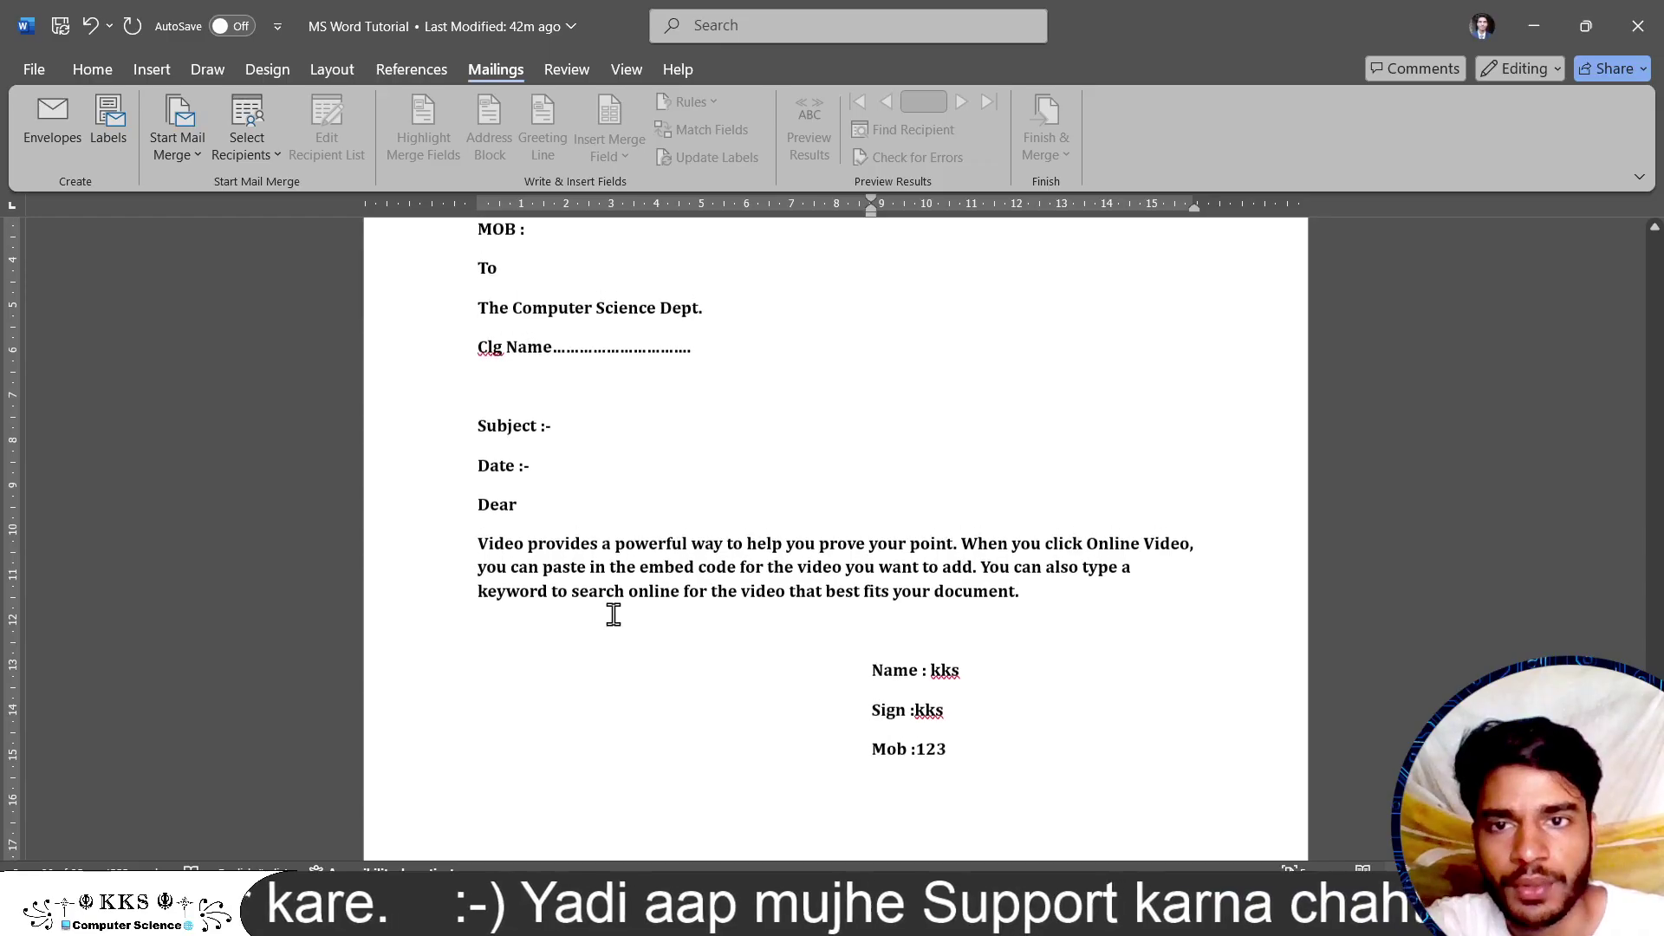
pyautogui.scroll(1, 614, 614)
pyautogui.scroll(2, 613, 614)
pyautogui.scroll(-1, 614, 613)
pyautogui.scroll(1, 613, 614)
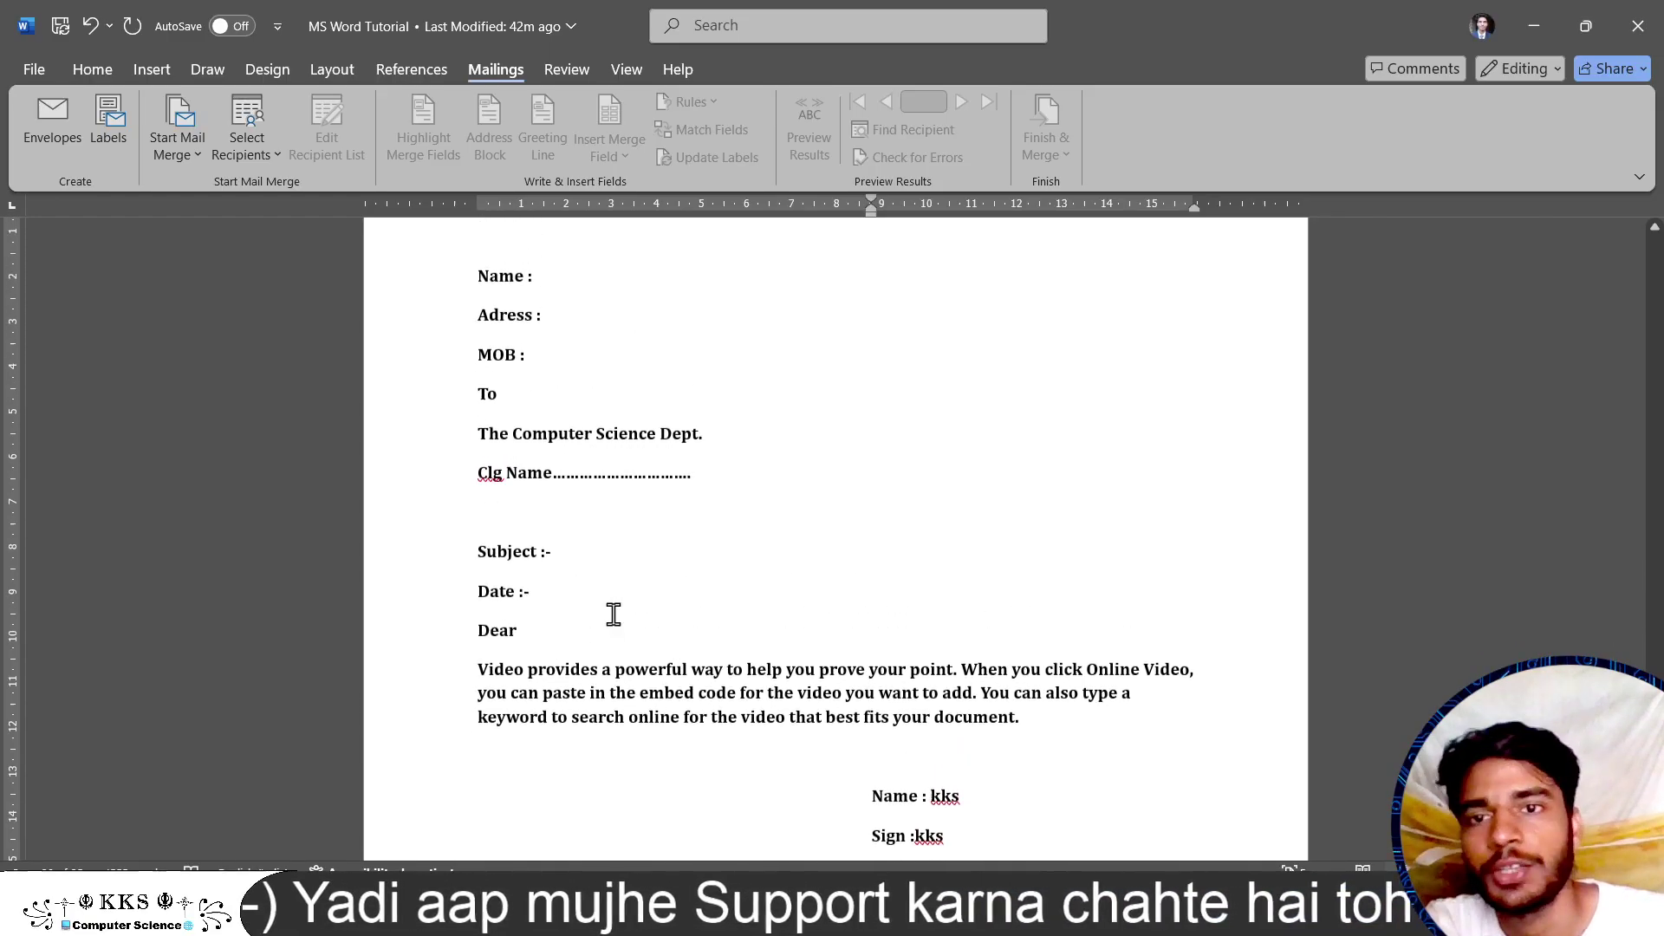
pyautogui.scroll(-1, 614, 613)
pyautogui.scroll(1, 613, 613)
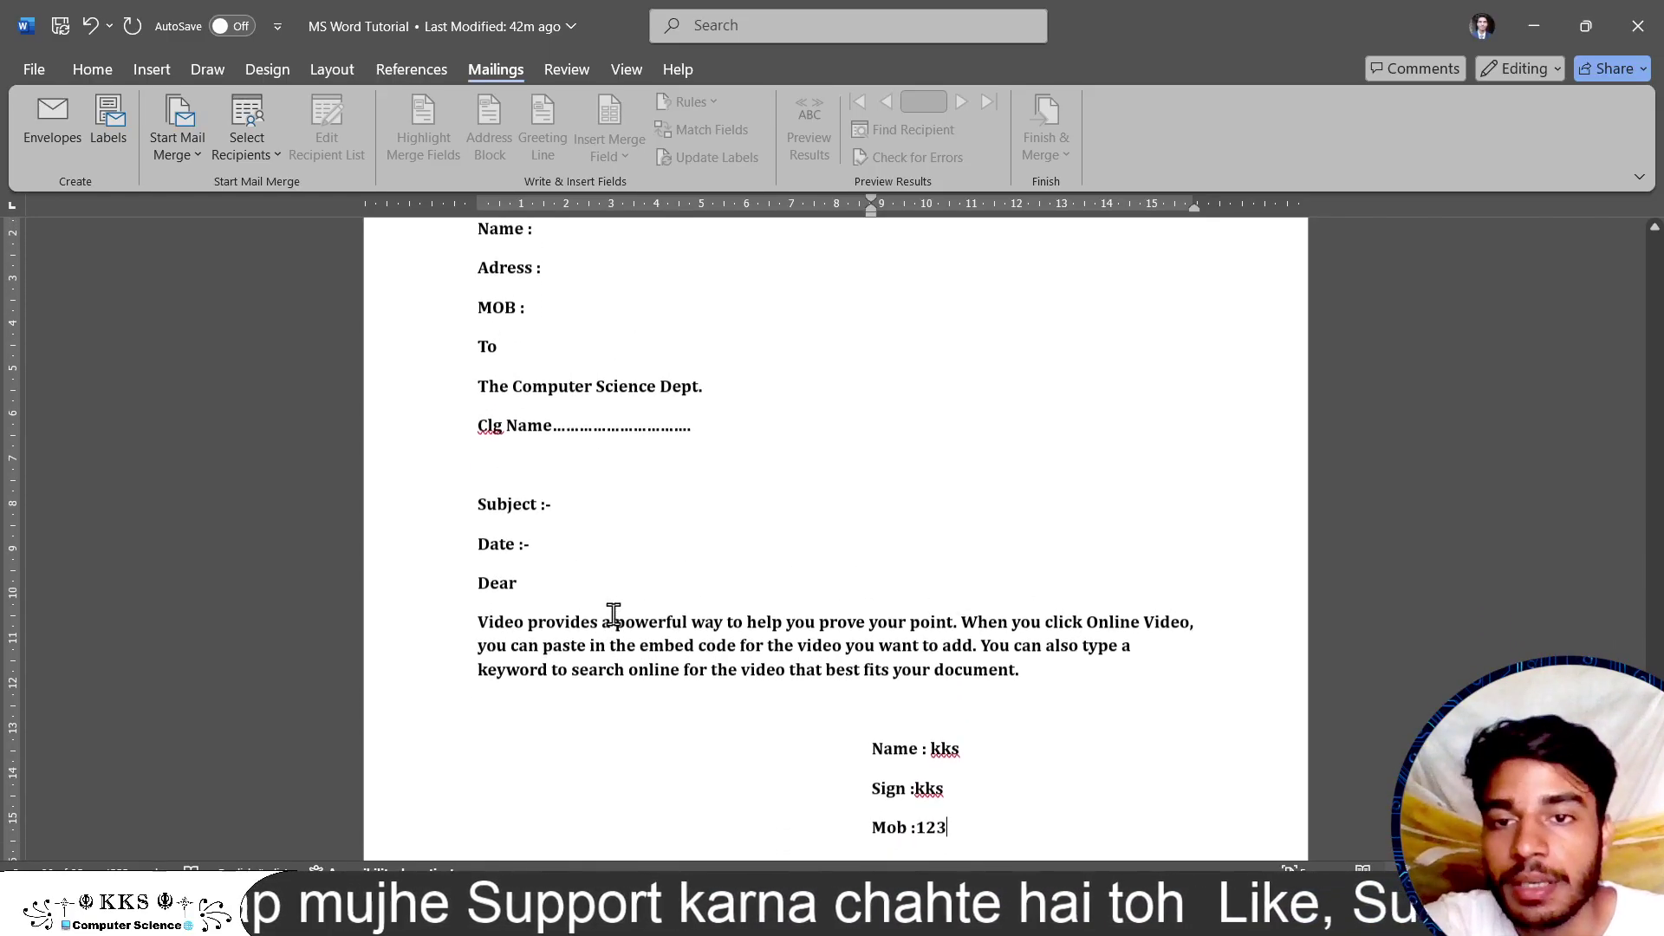
pyautogui.scroll(2, 614, 613)
pyautogui.scroll(-1, 614, 614)
pyautogui.scroll(-1, 614, 614)
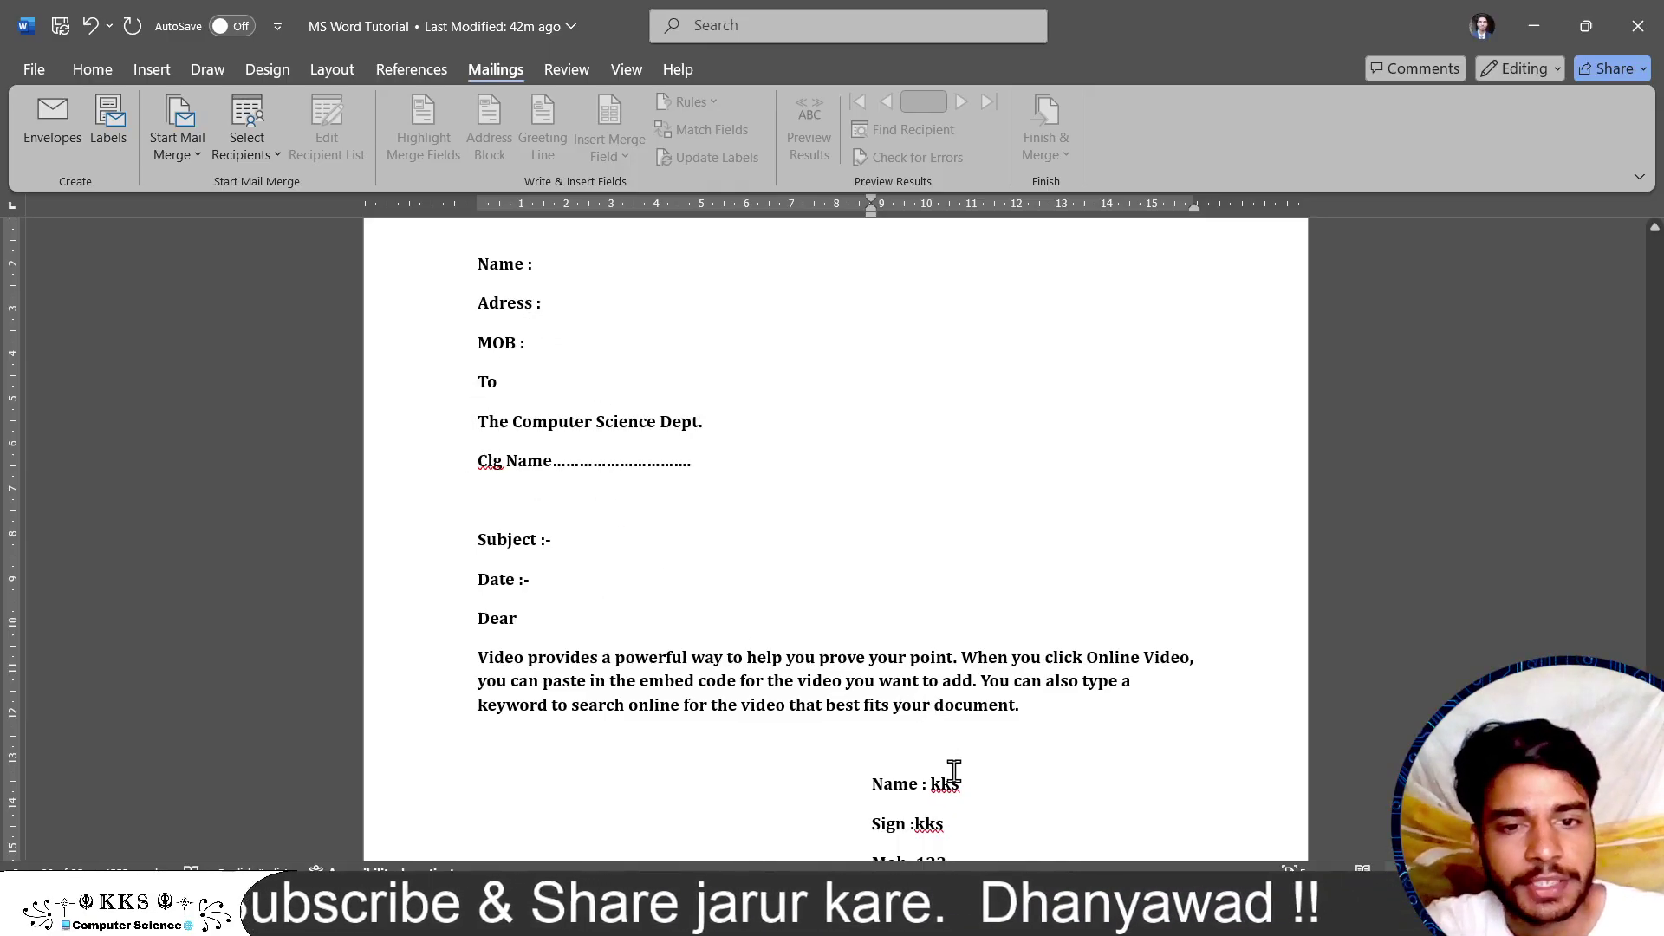
pyautogui.scroll(-1, 953, 771)
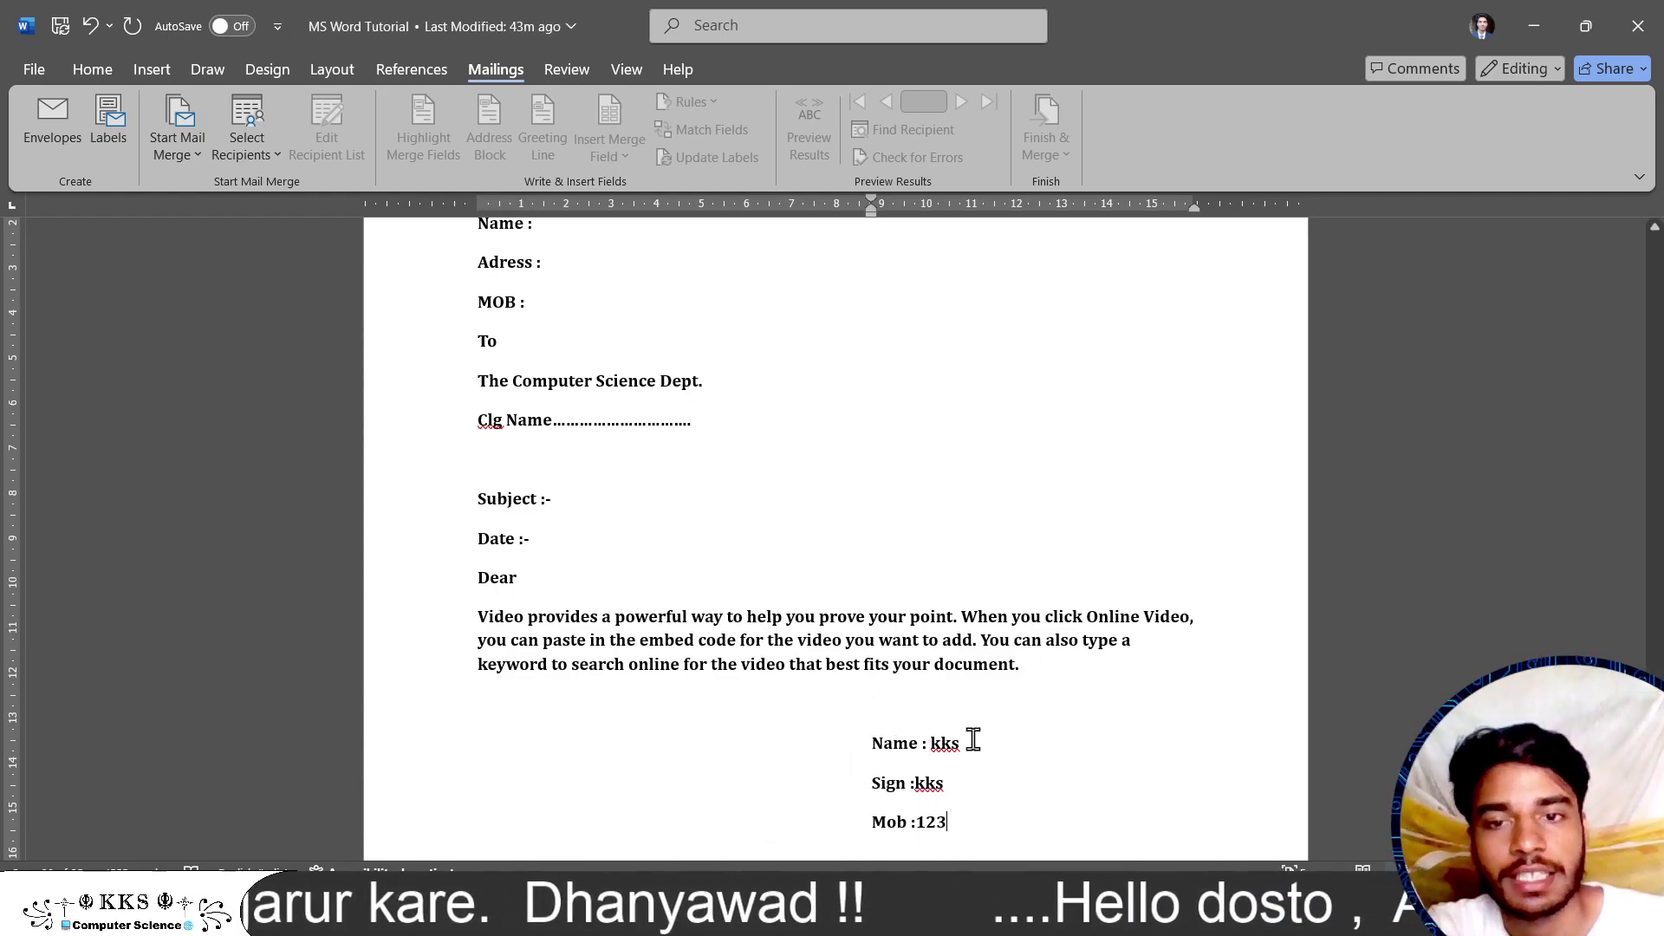
pyautogui.scroll(1, 612, 326)
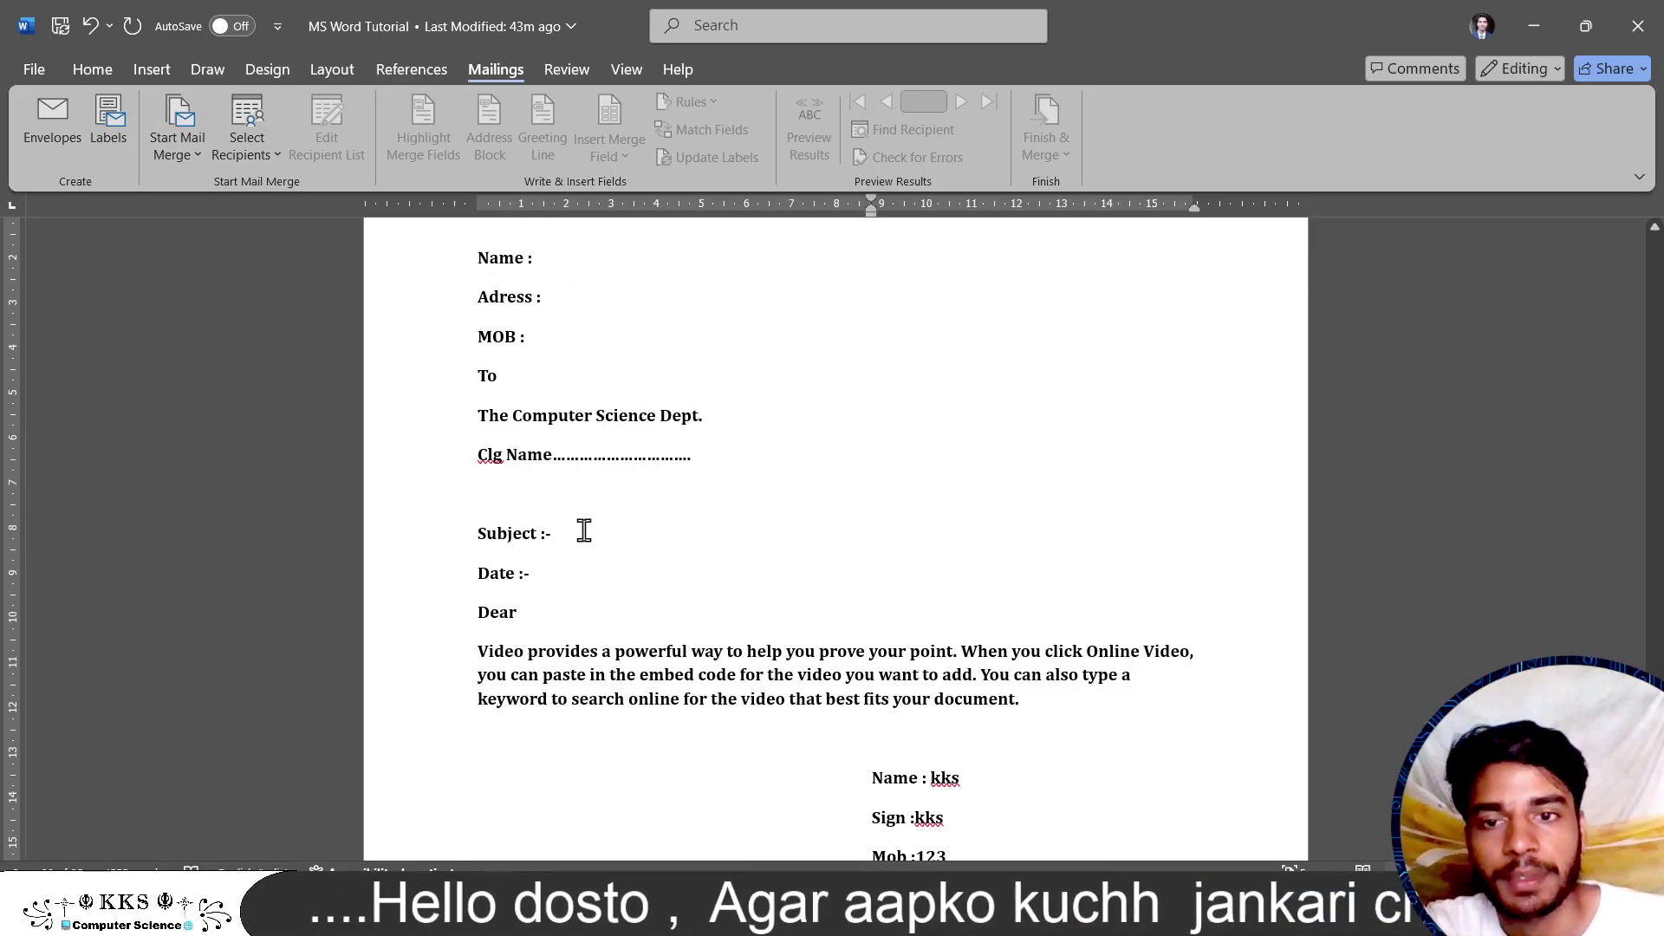
# - Type placeholder subject text and enter the date 12-4-24 after 'Date :-'
pyautogui.write('x')
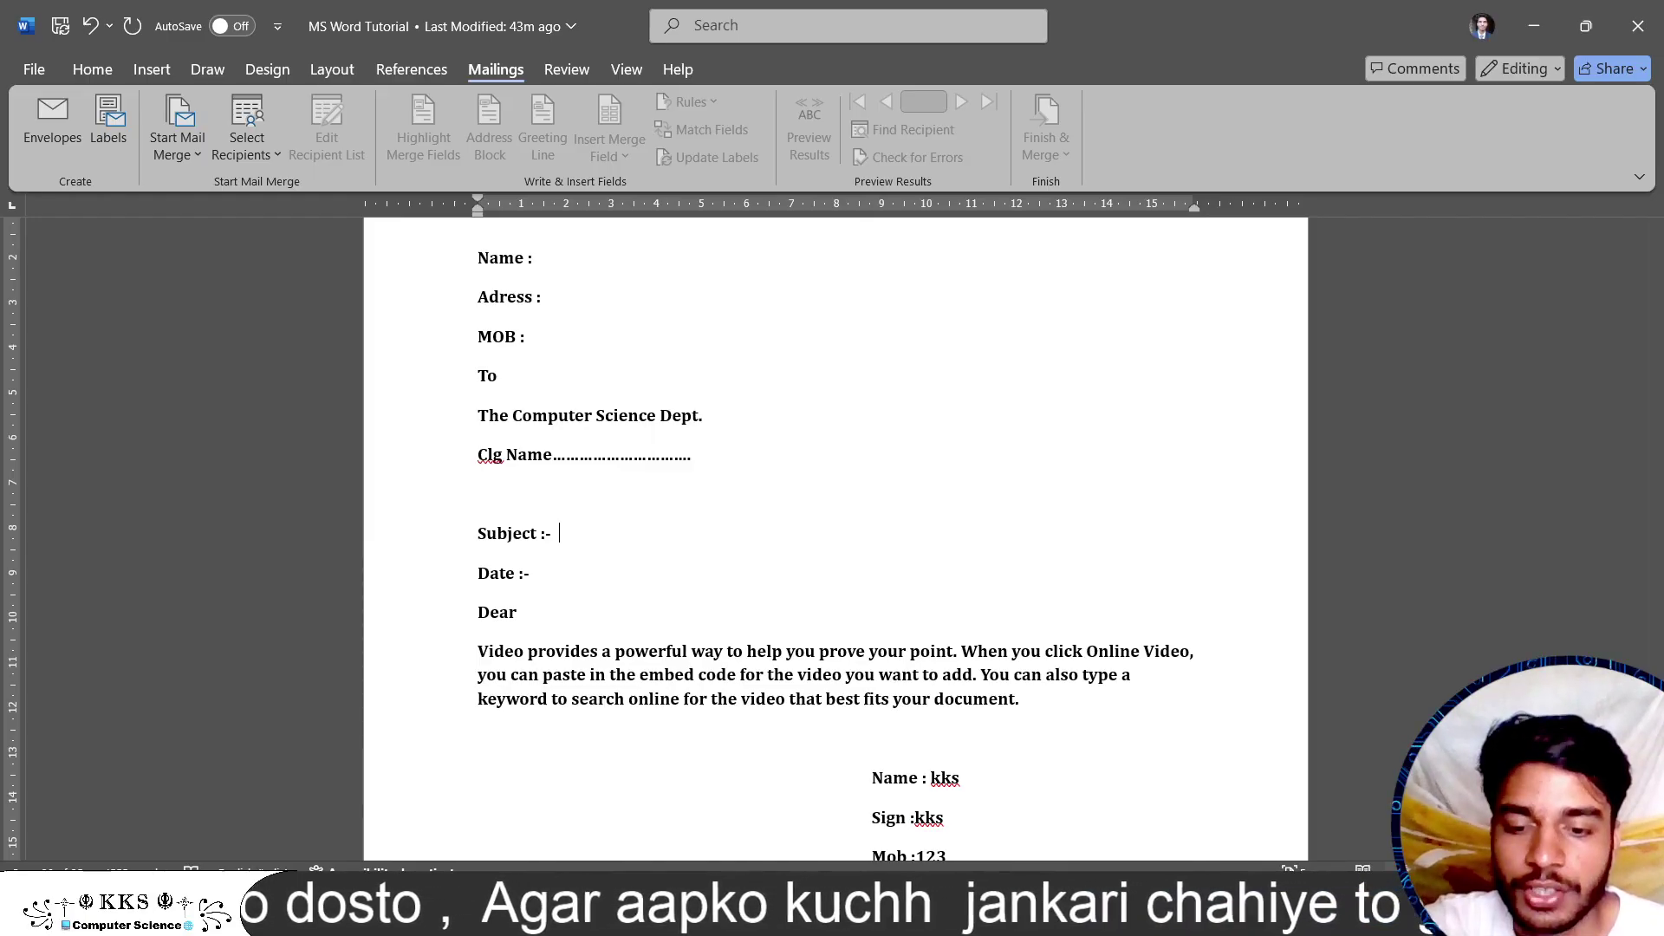
pyautogui.write('y')
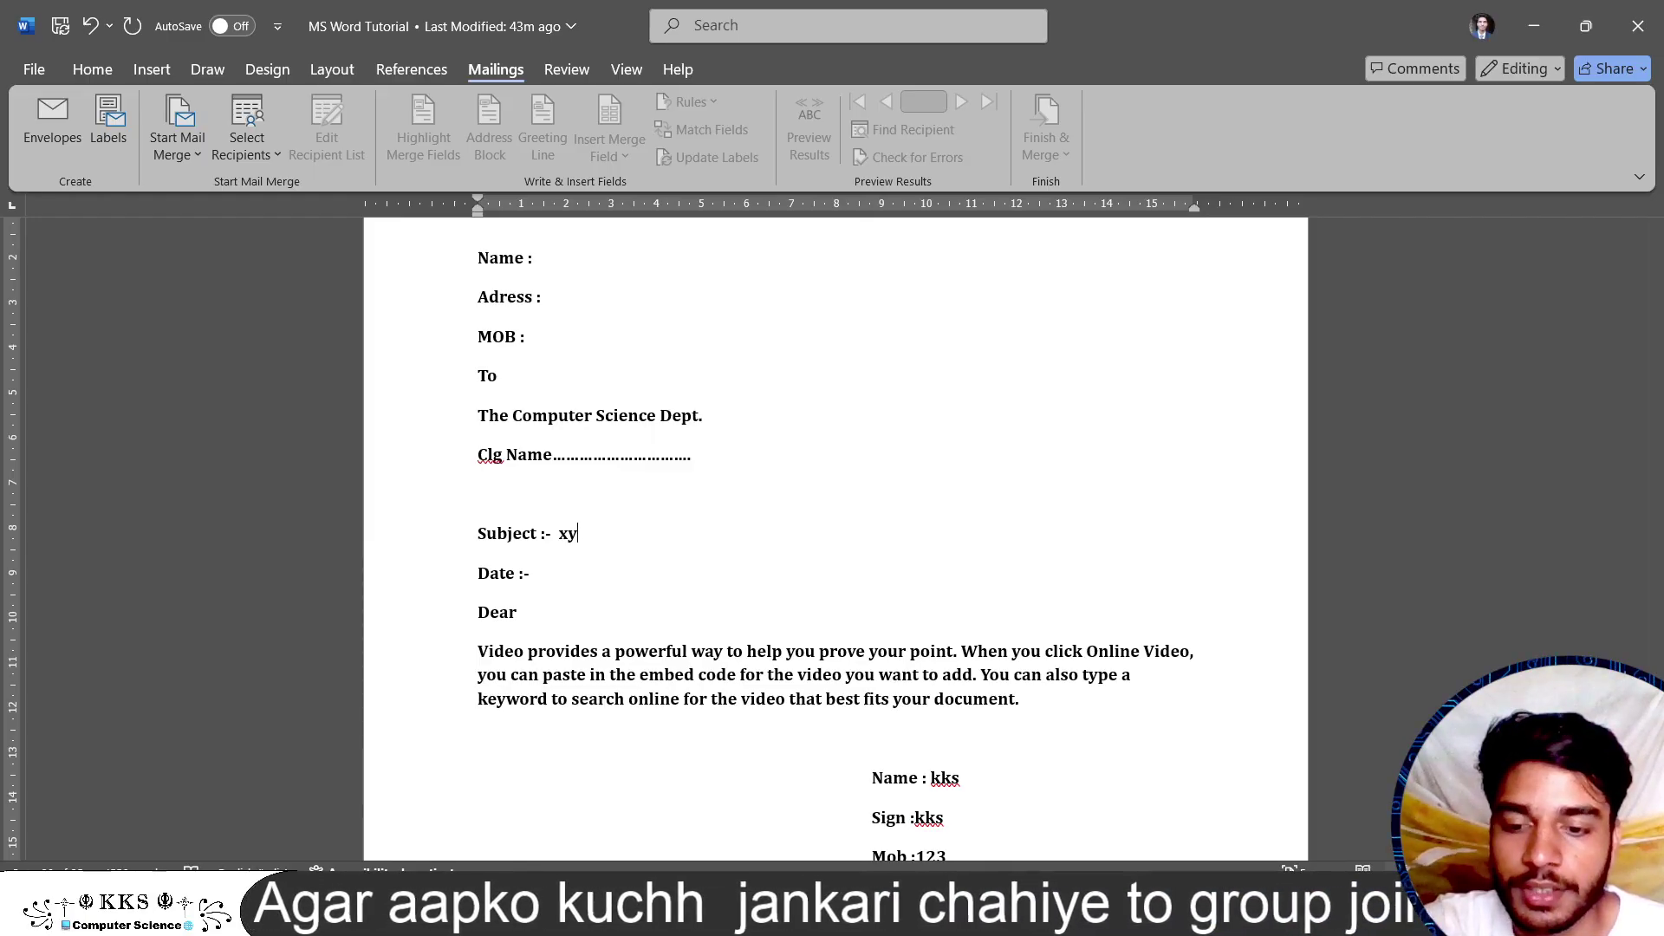
pyautogui.write('isbvibisvbibvr')
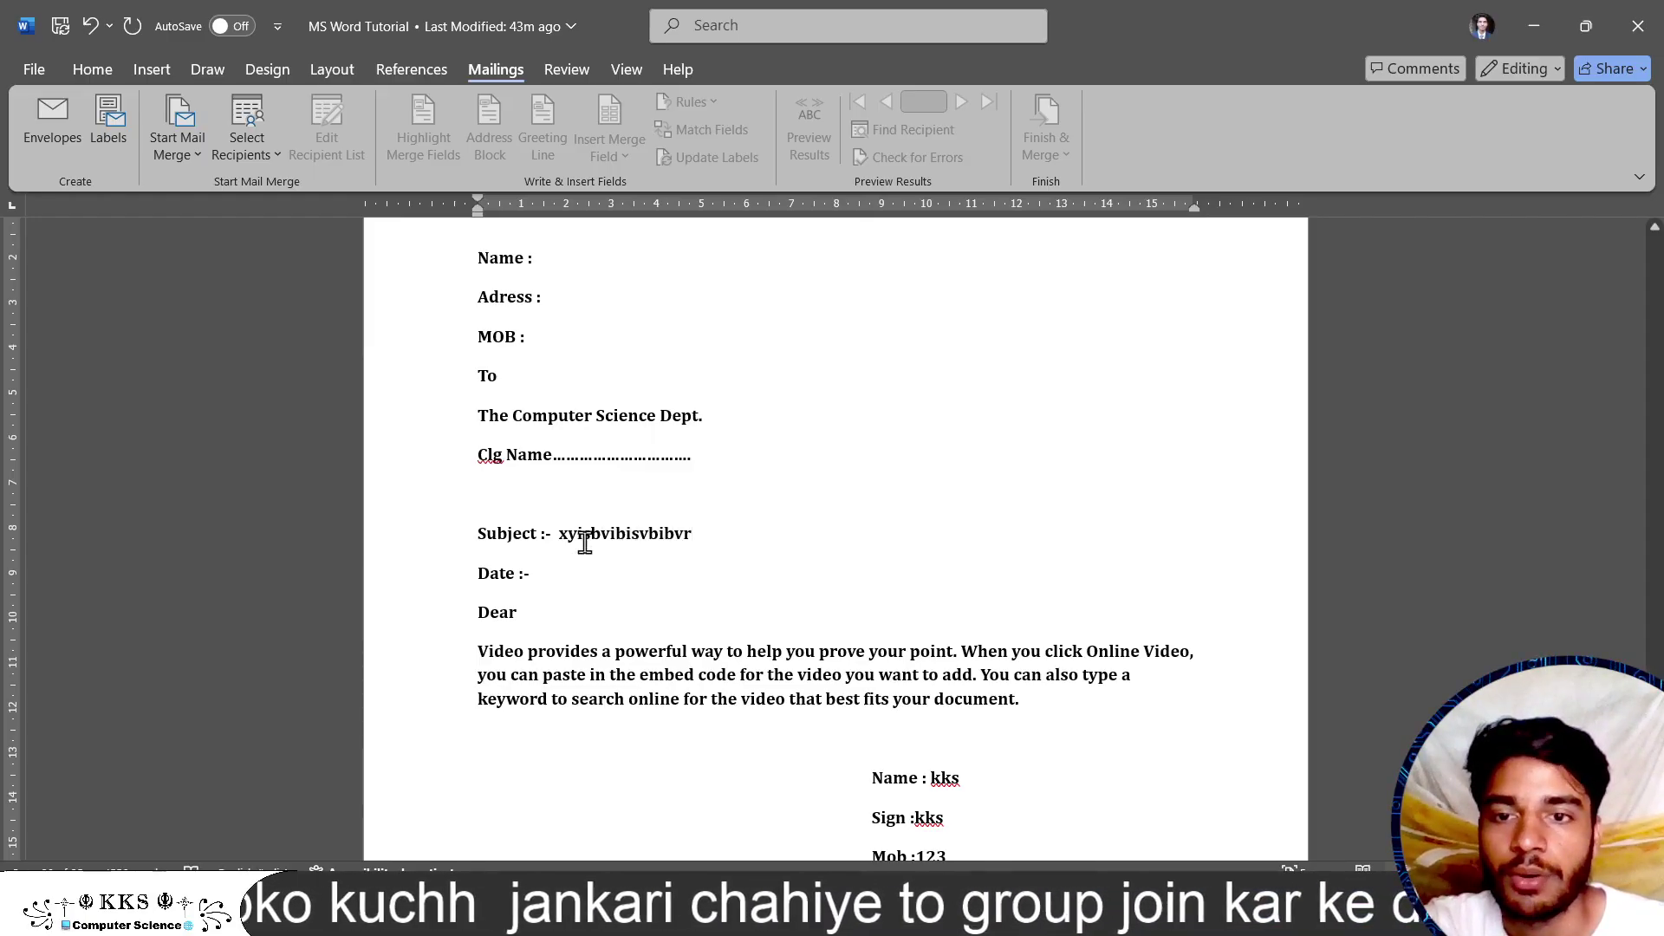
pyautogui.click(567, 573)
pyautogui.write('12-4-24')
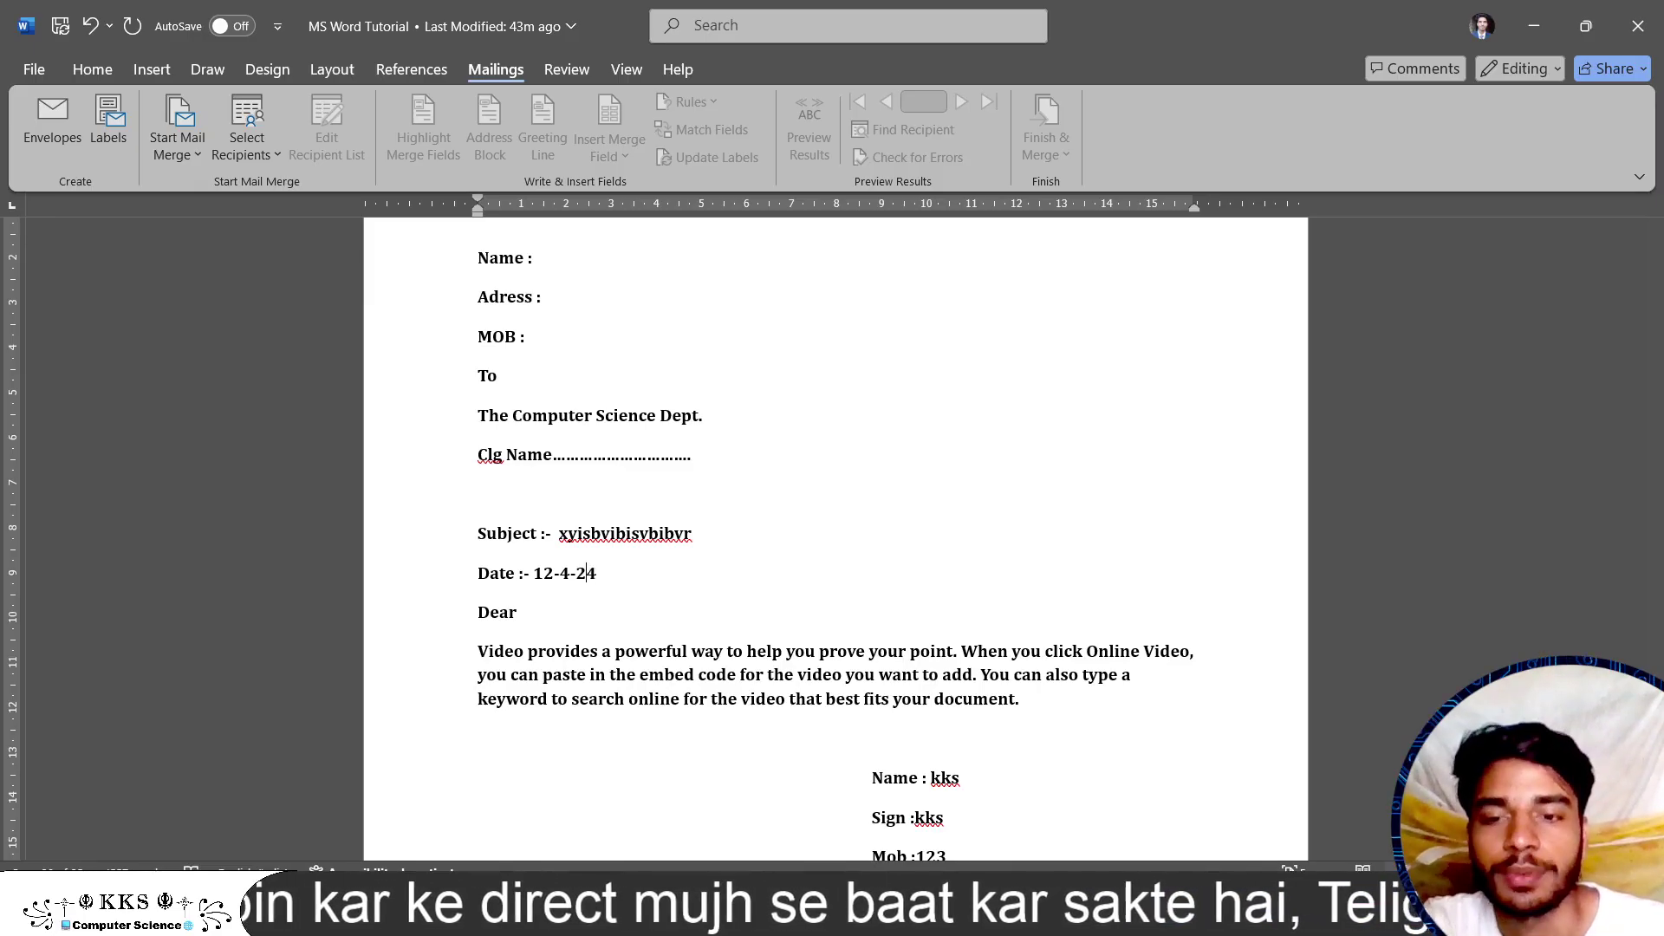
pyautogui.scroll(1, 652, 625)
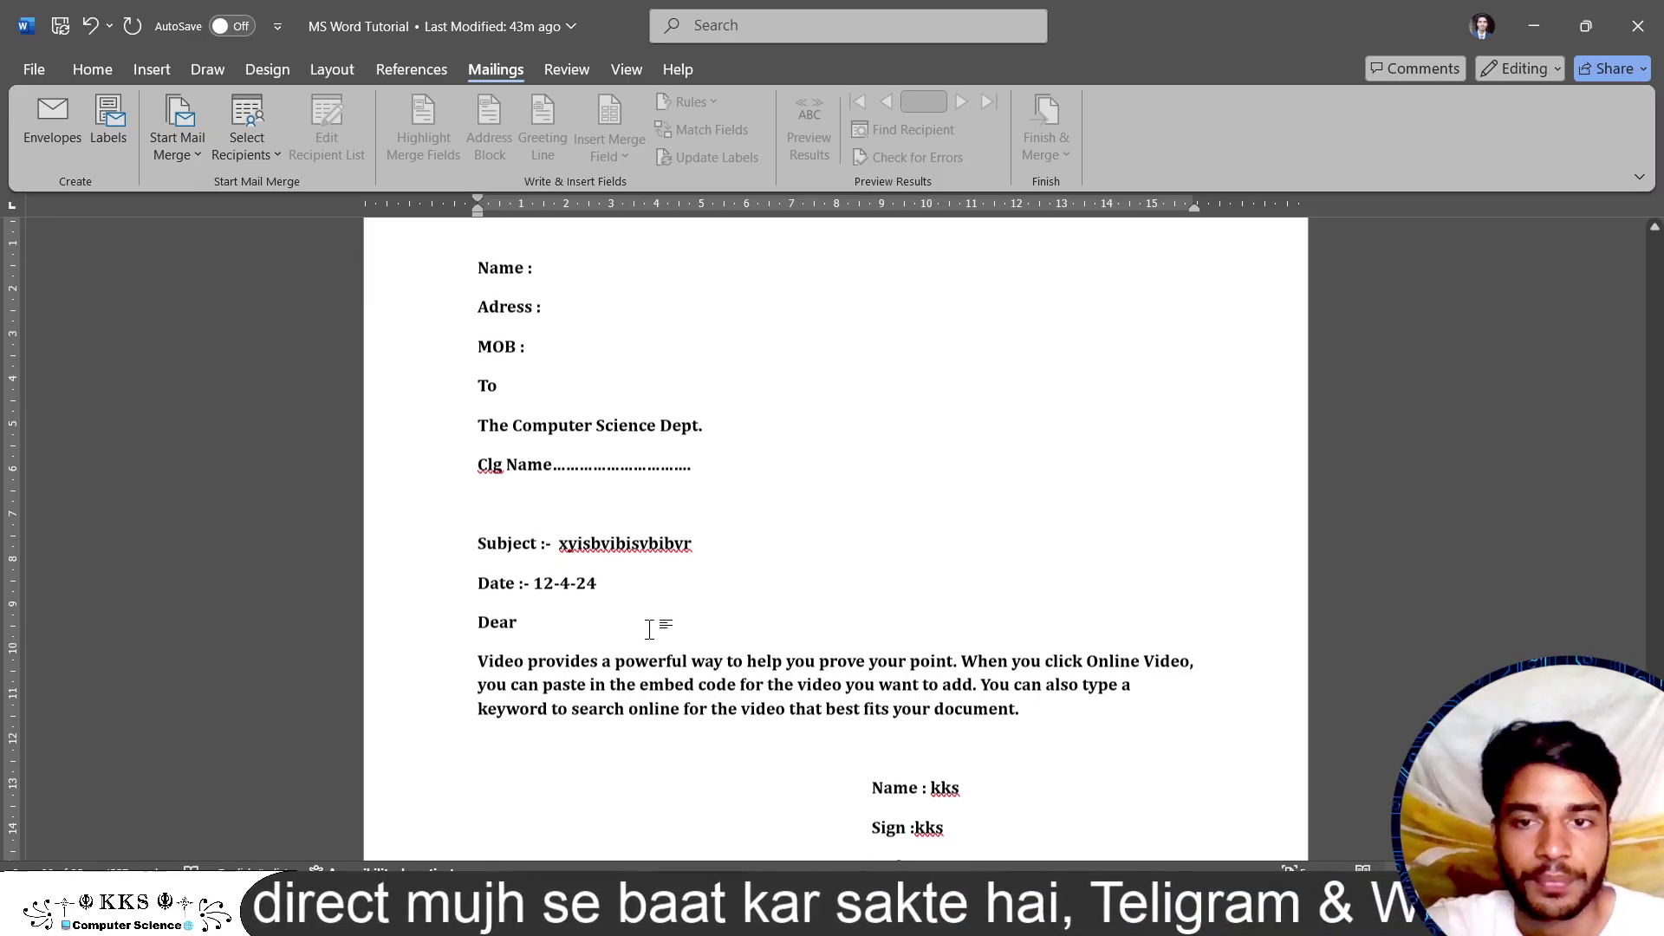
pyautogui.scroll(1, 650, 630)
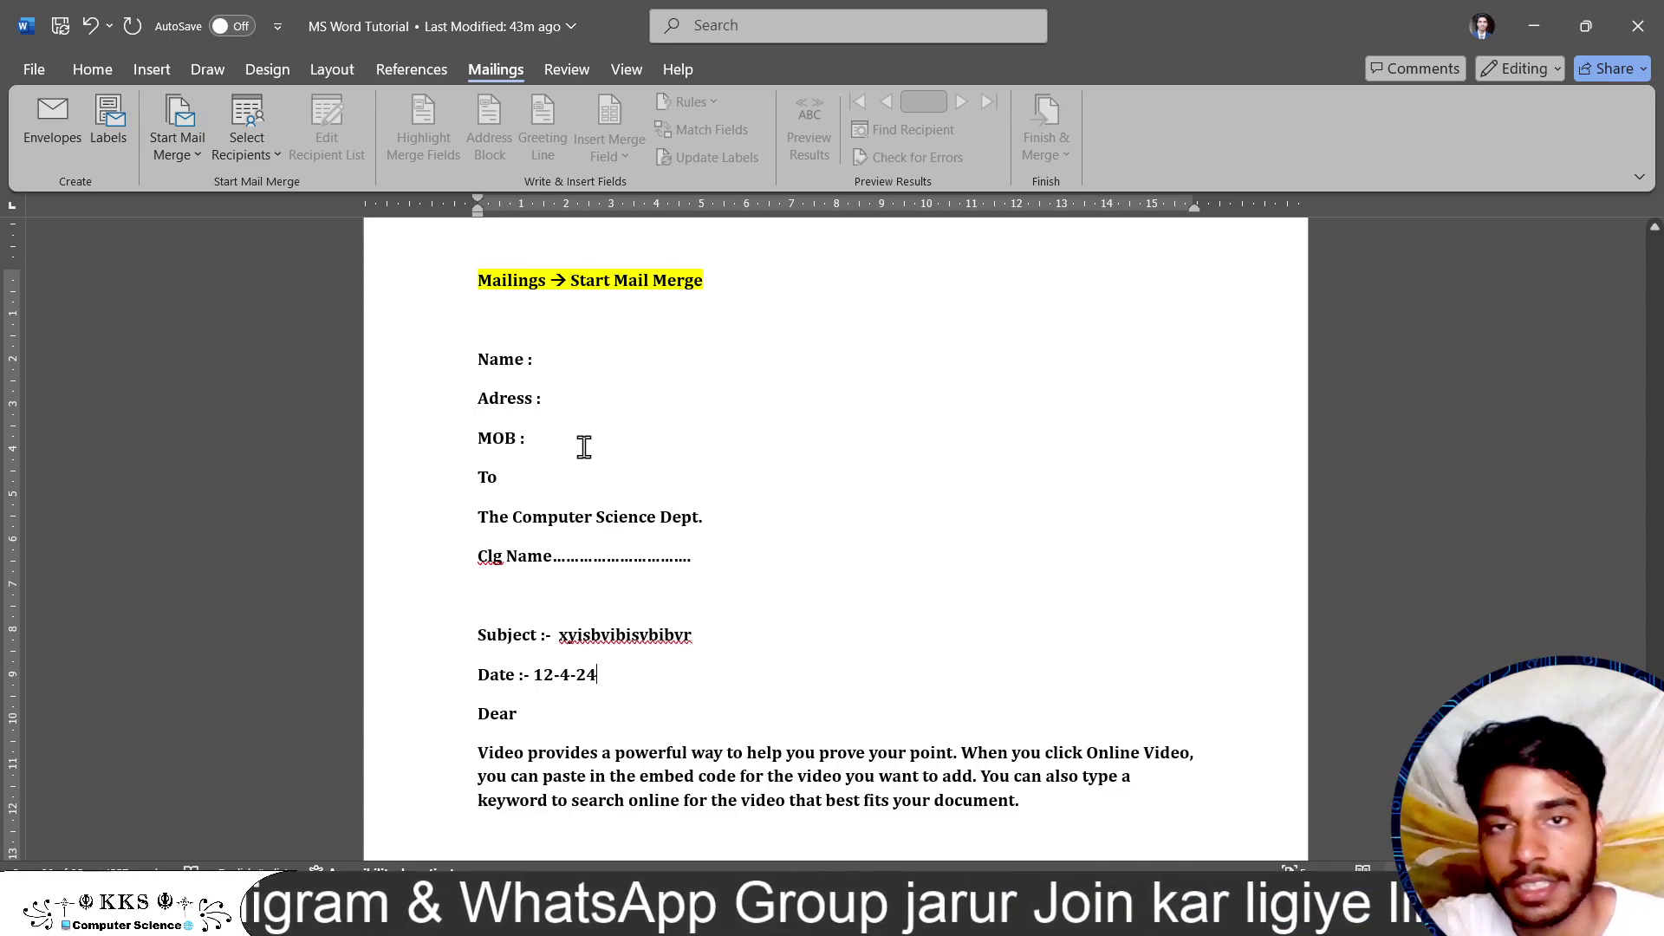
pyautogui.scroll(-1, 583, 447)
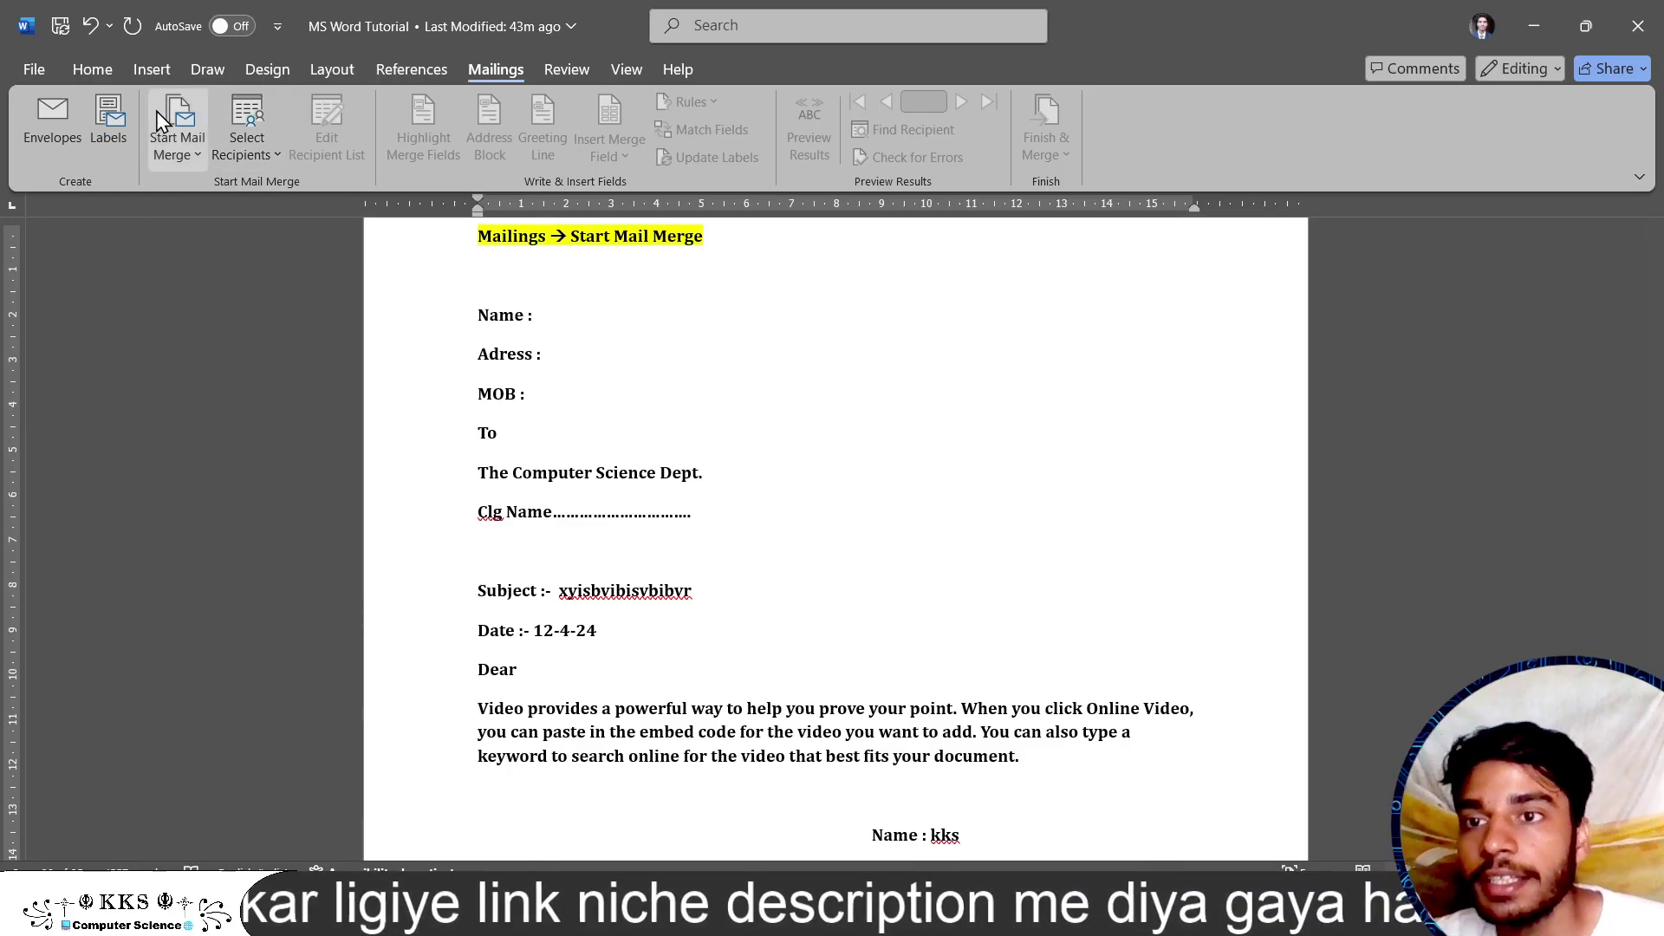
# - Choose Select Recipients > Type a New List to open the New Address List dialog
pyautogui.click(177, 154)
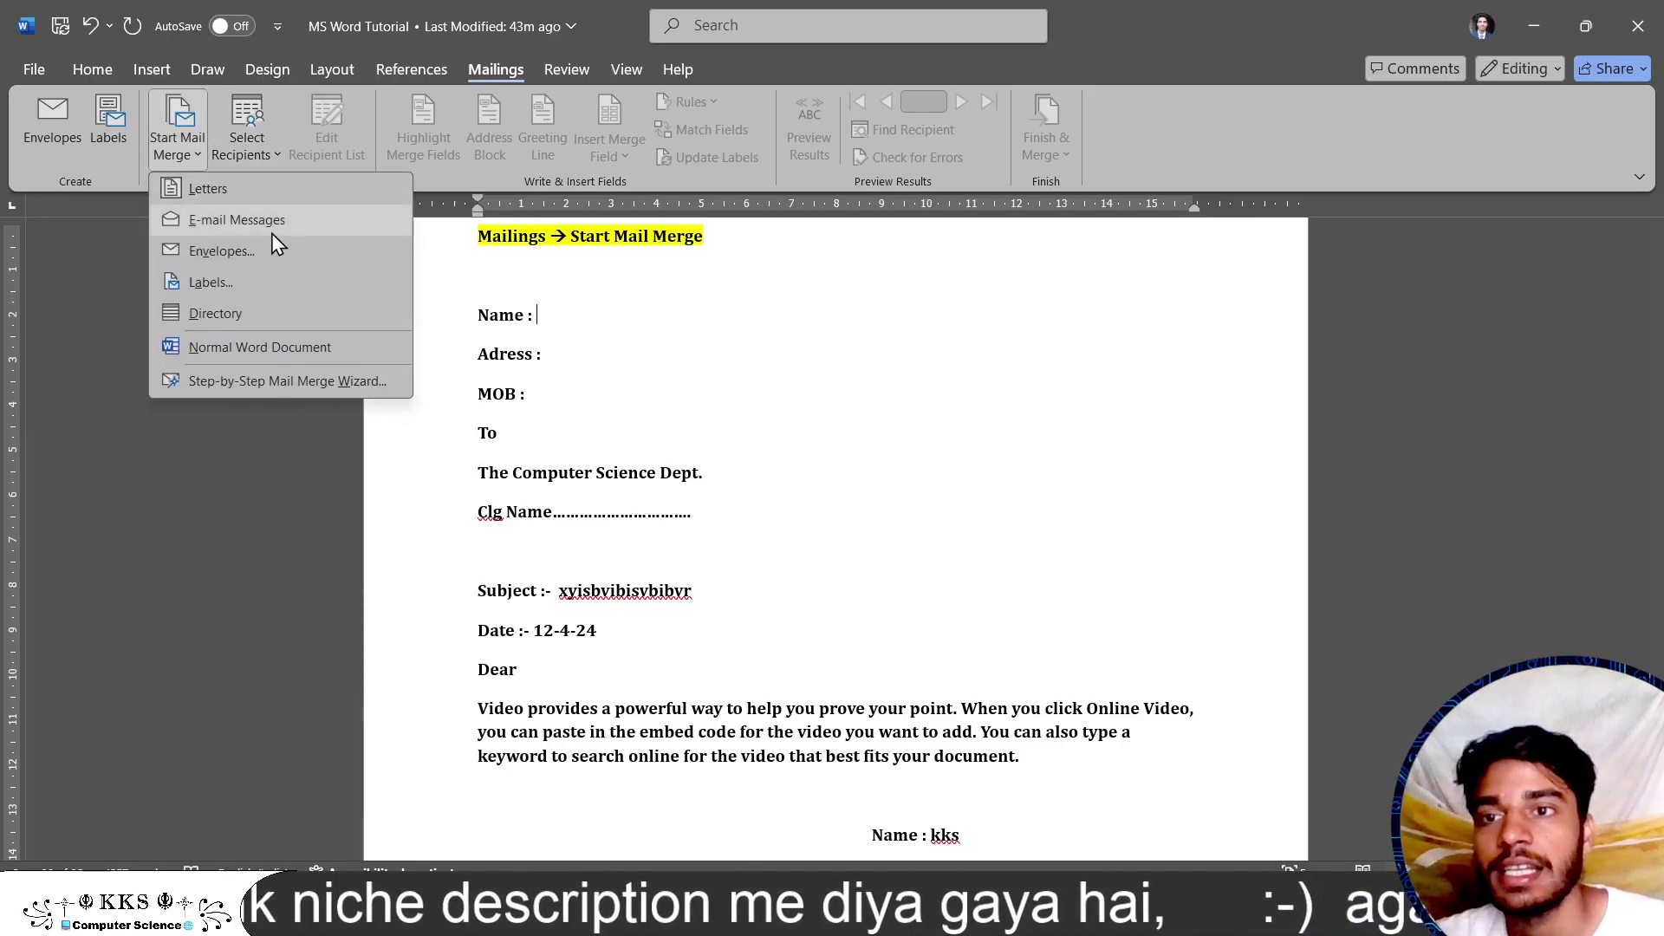
pyautogui.click(262, 148)
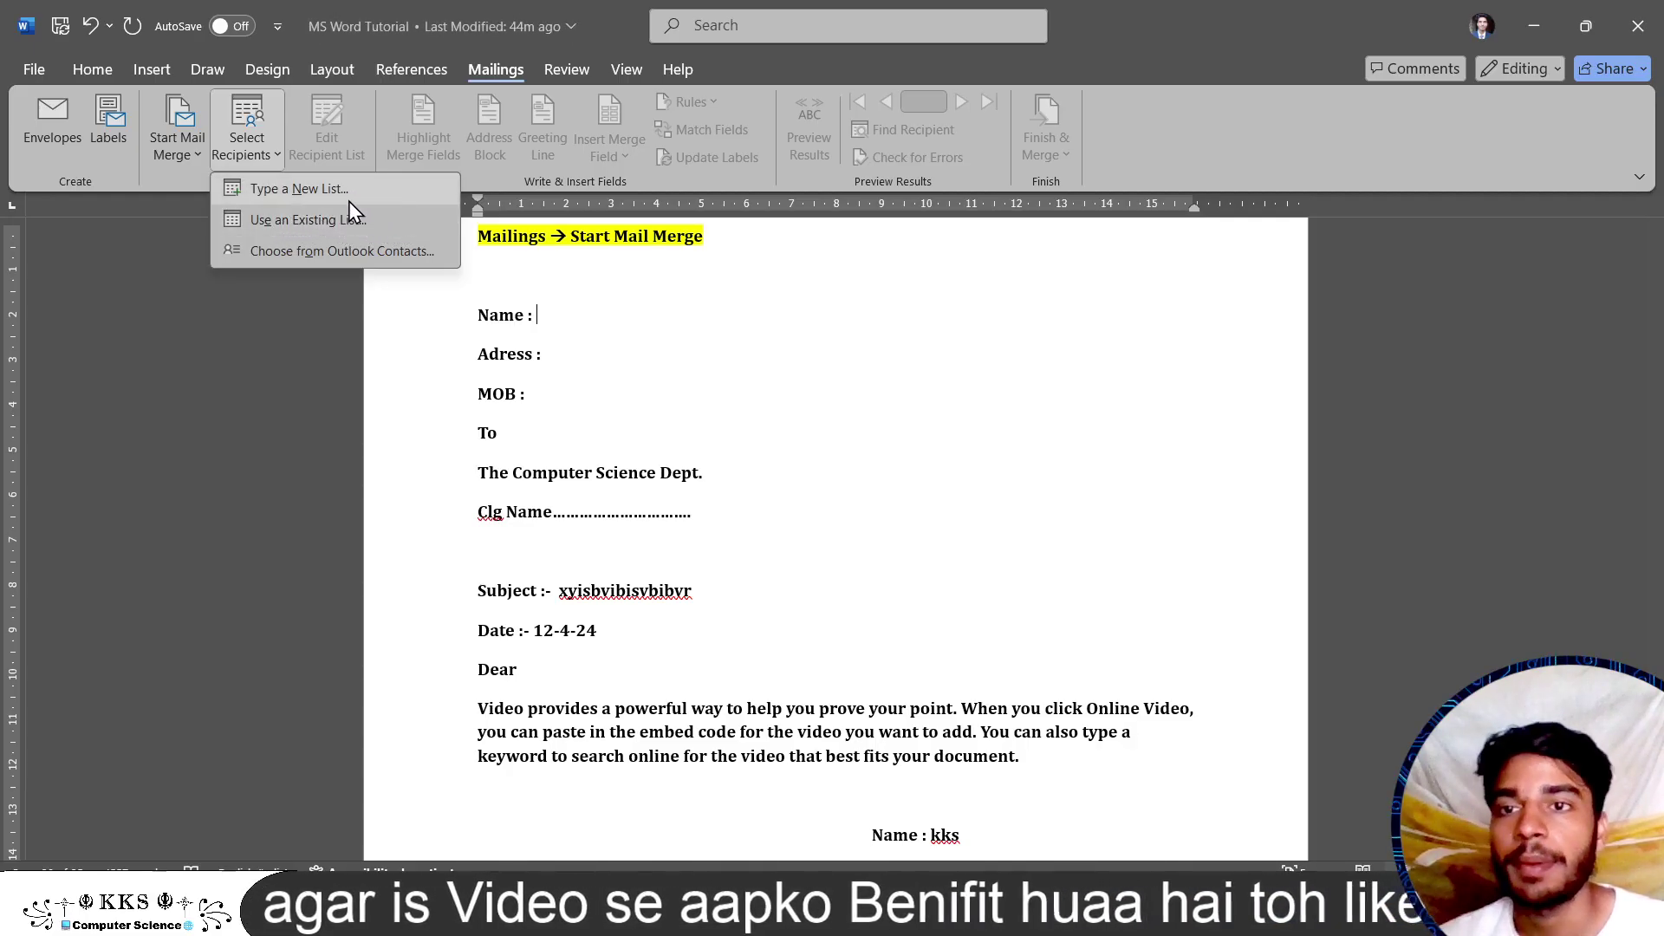
pyautogui.click(300, 192)
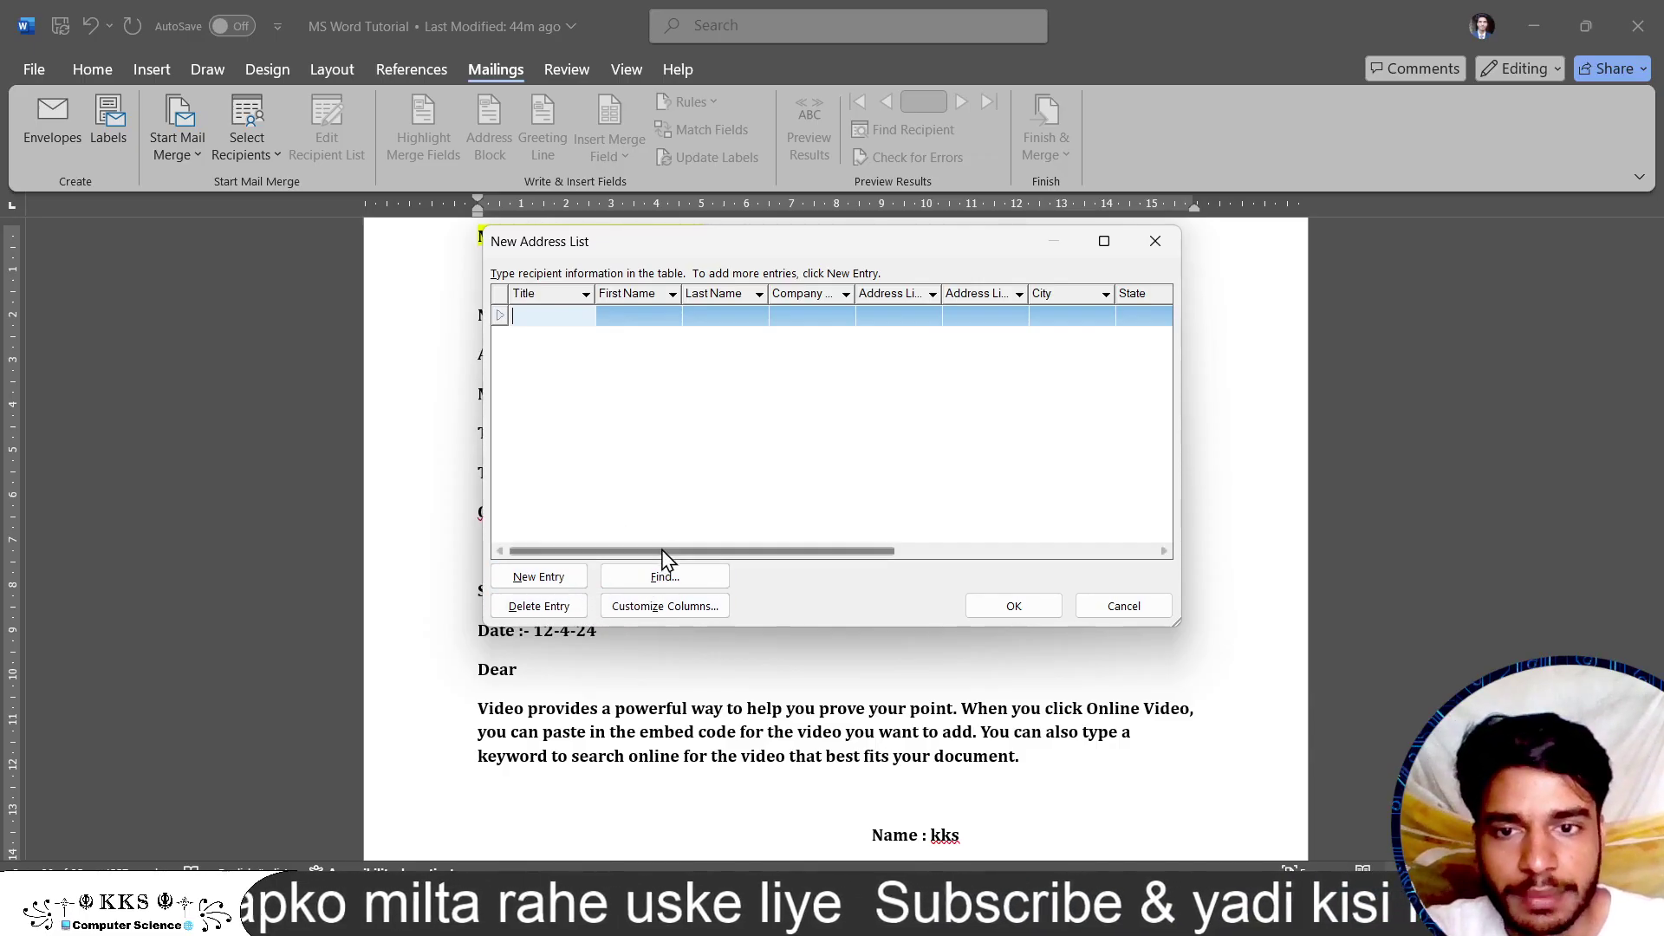
# - In Customize Columns, delete the Title, Last Name and Company Name fields and apply the change
pyautogui.click(691, 611)
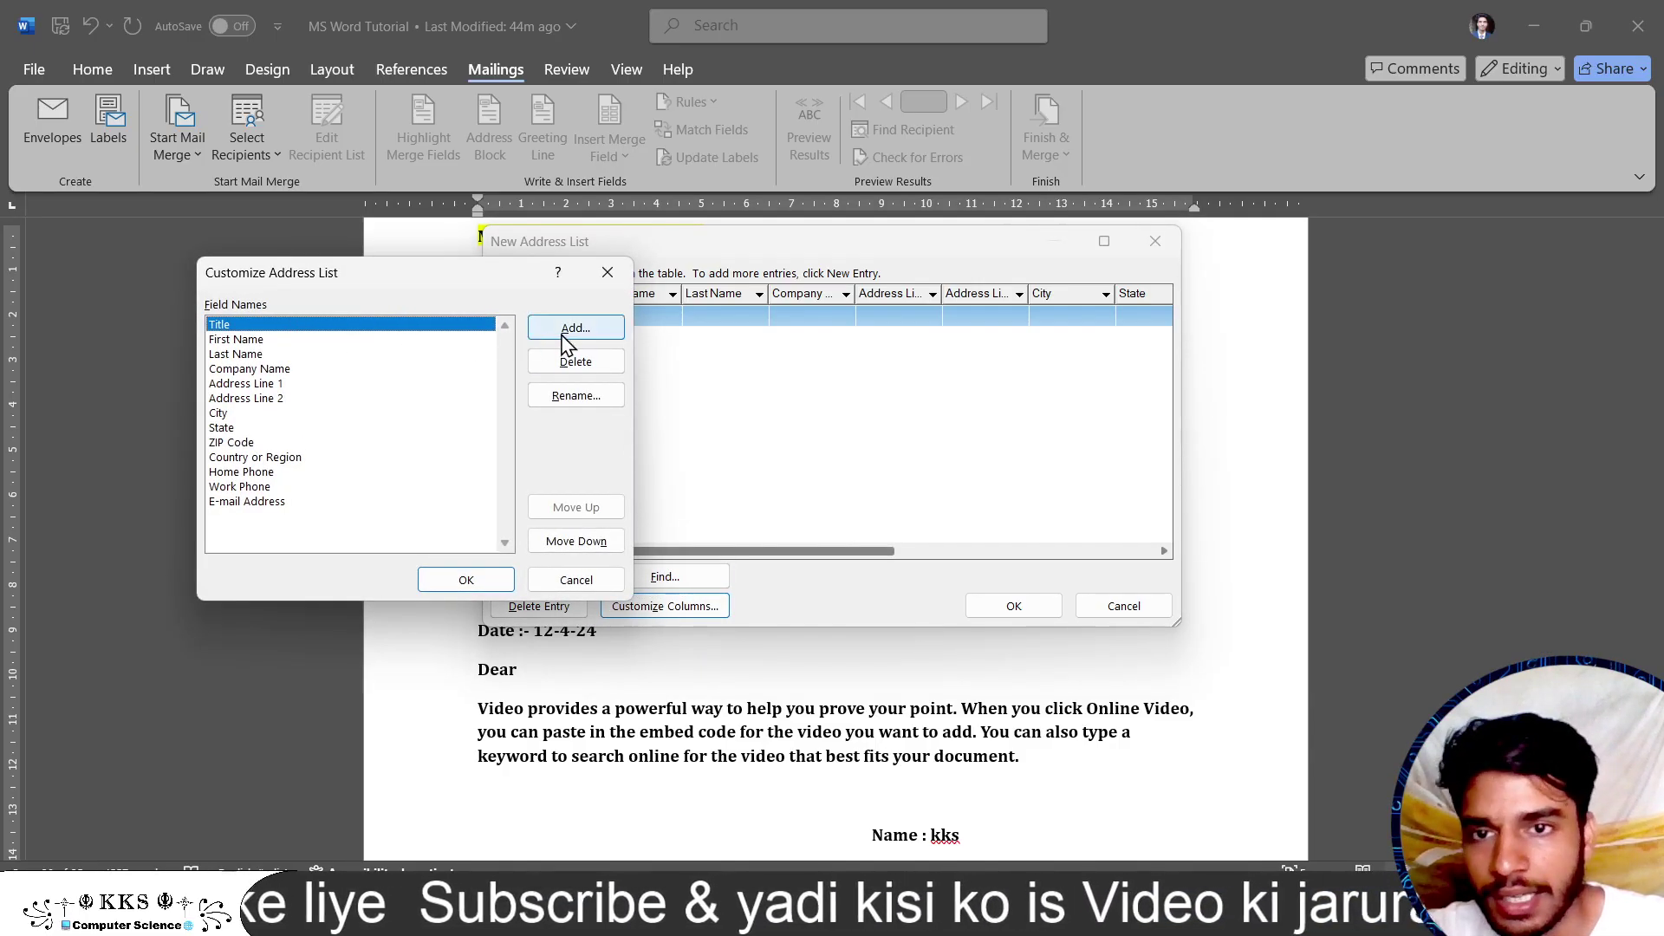
pyautogui.click(597, 364)
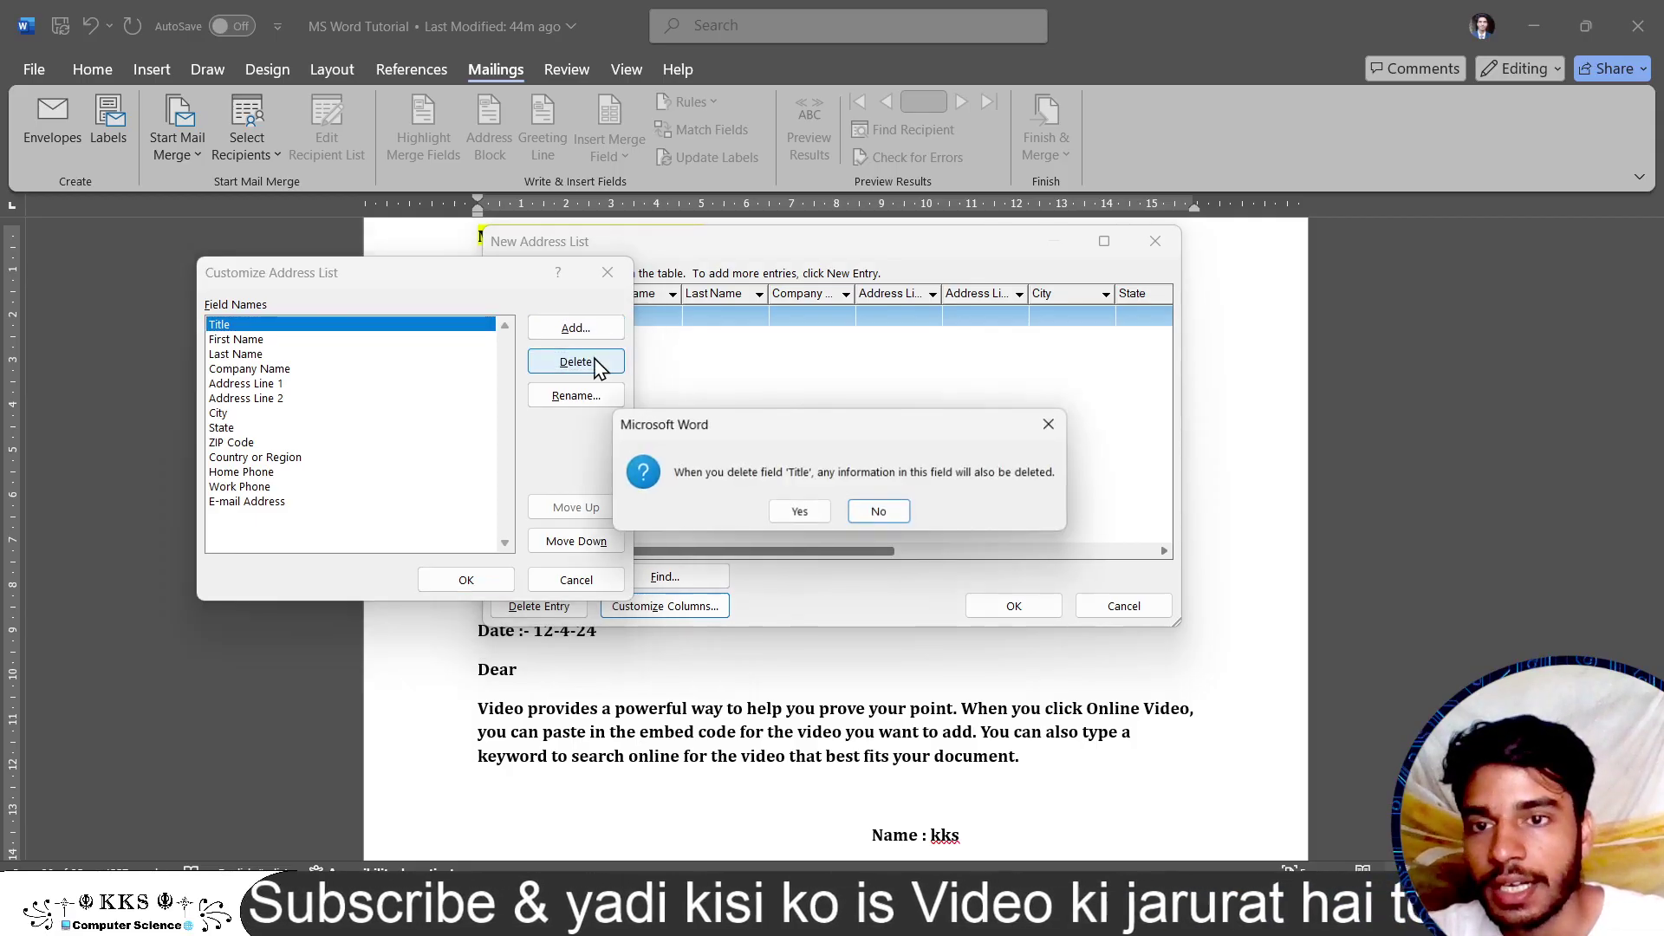
pyautogui.click(784, 511)
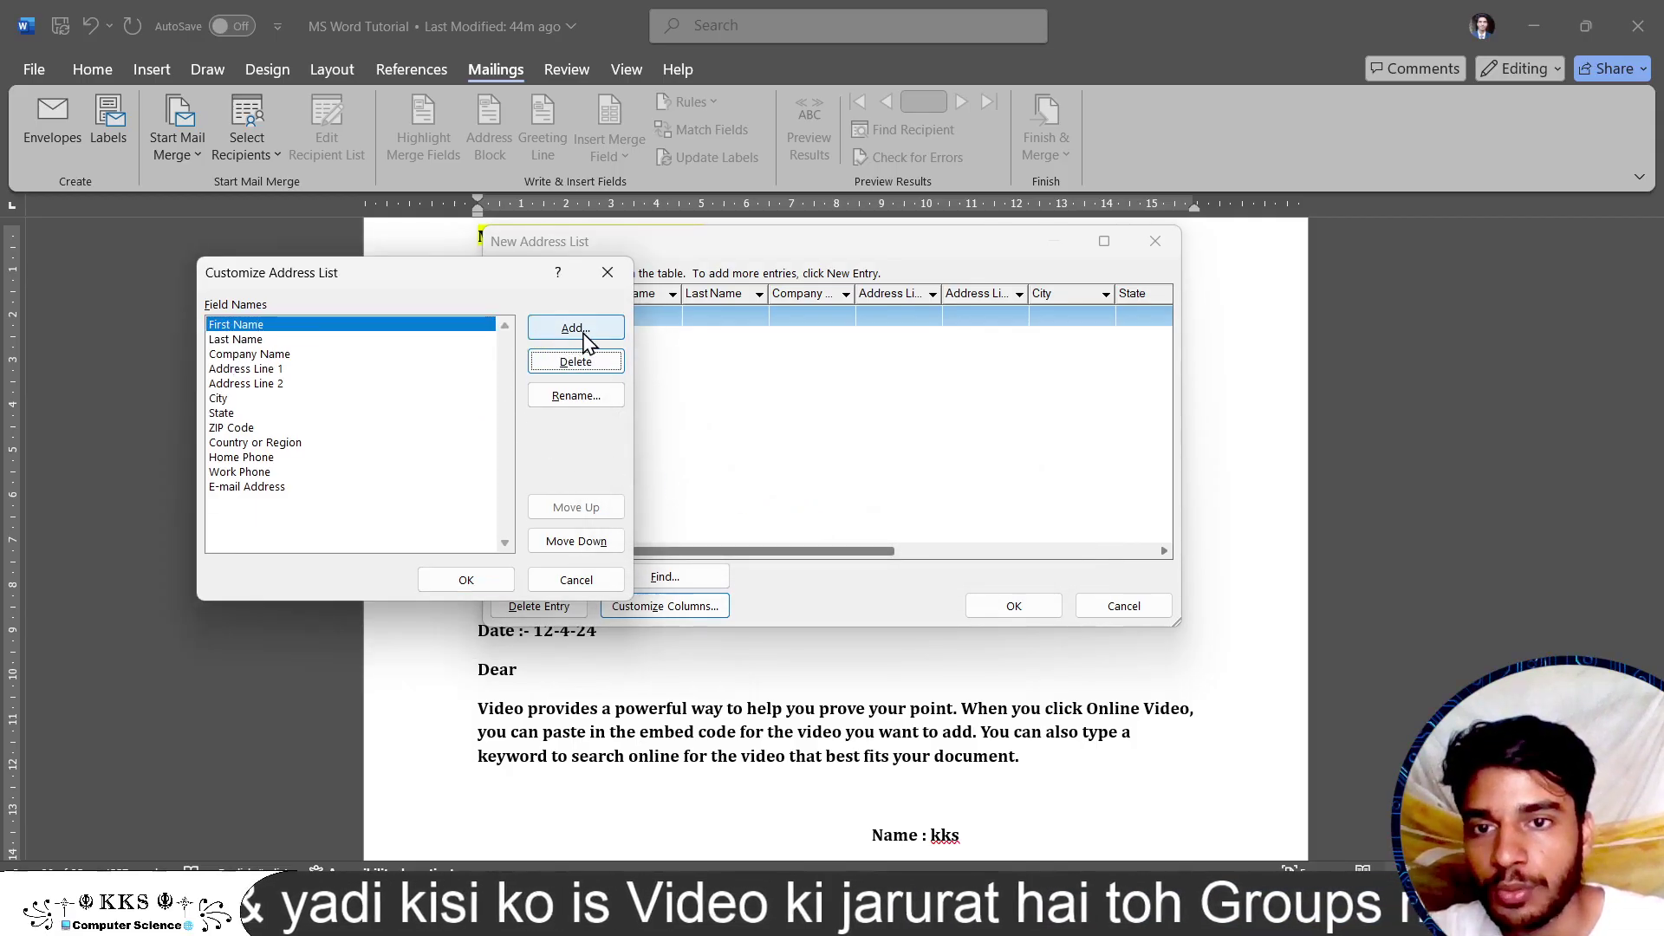
pyautogui.click(390, 341)
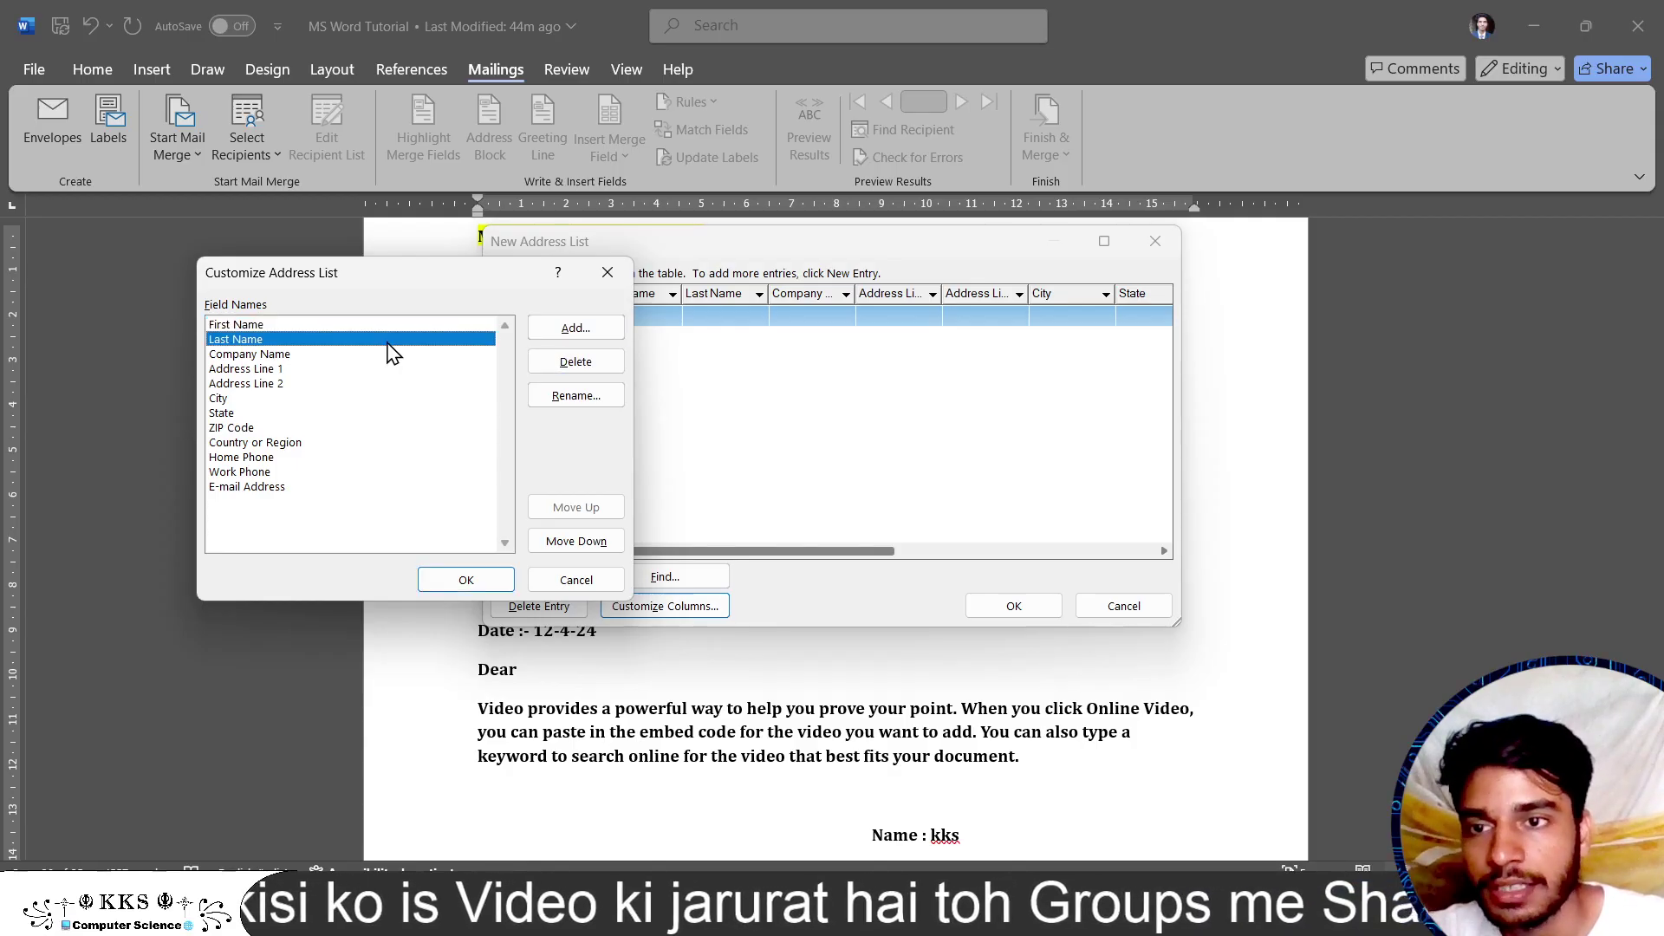
pyautogui.click(598, 364)
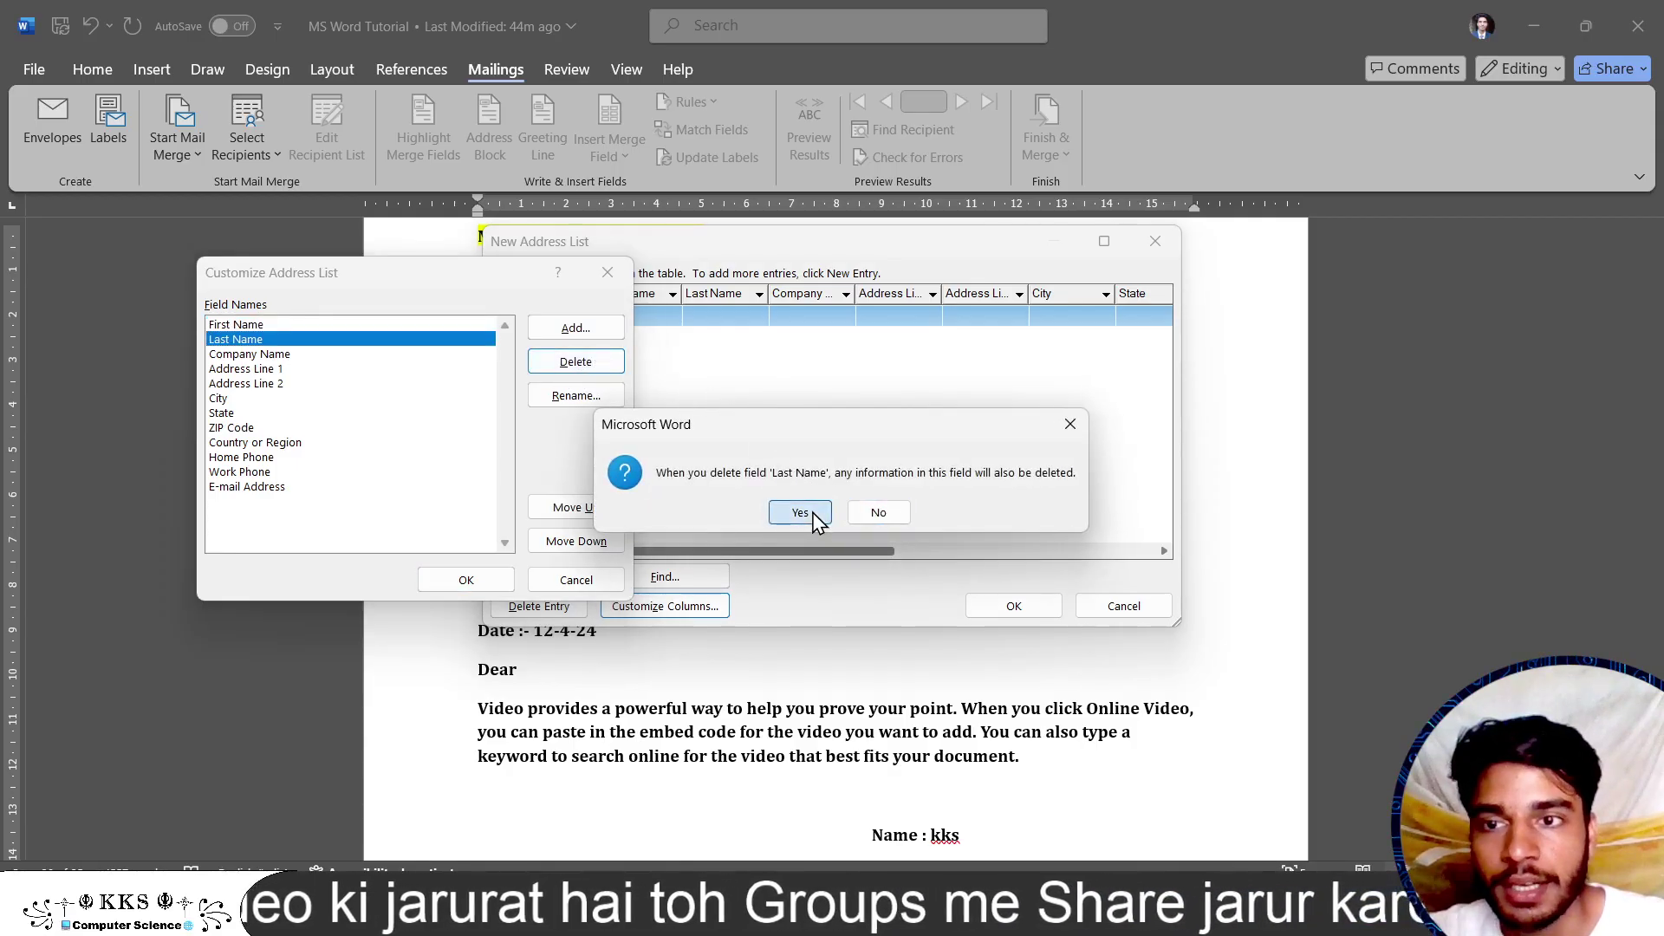
pyautogui.click(786, 512)
pyautogui.click(390, 340)
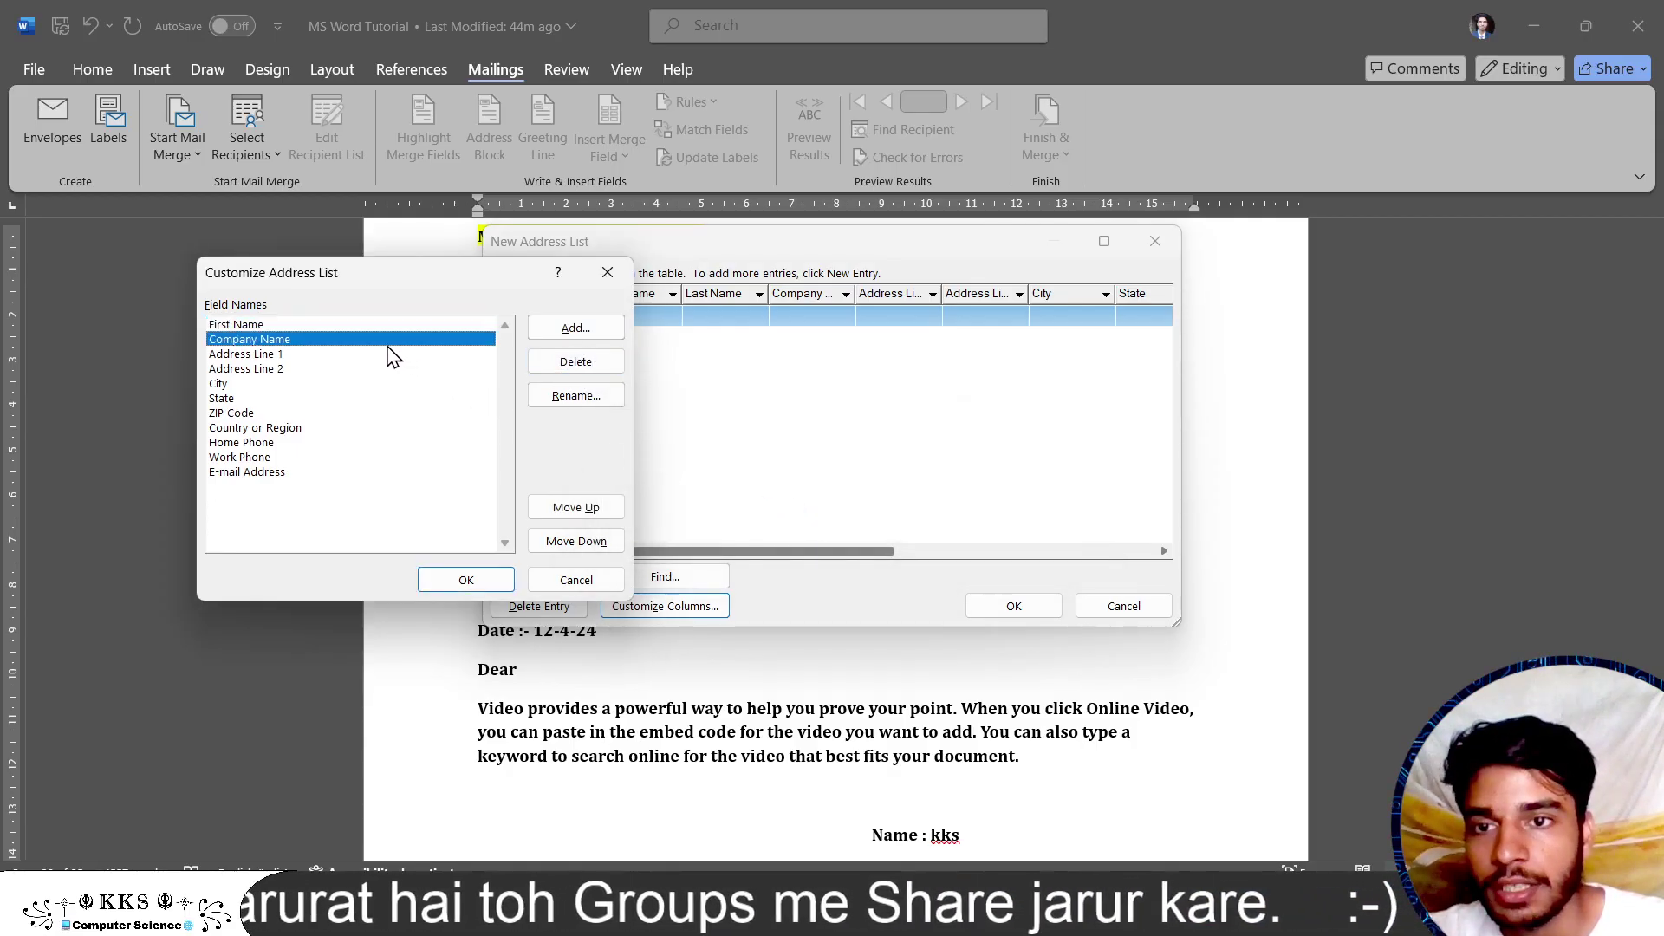
pyautogui.click(595, 364)
pyautogui.click(799, 512)
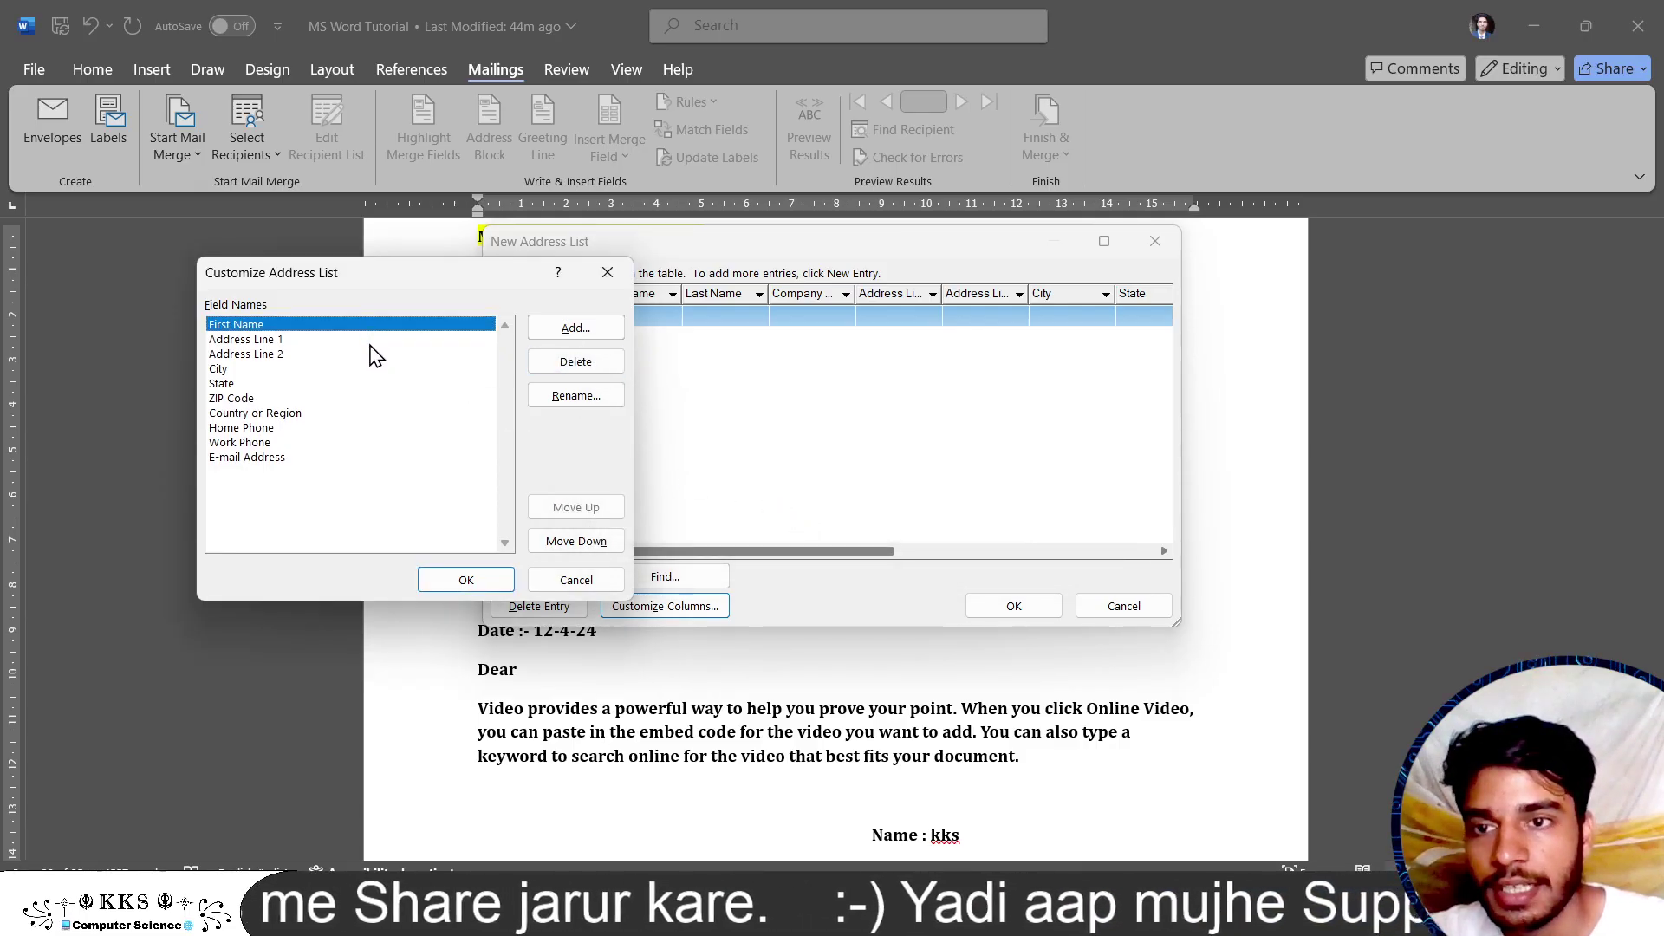
pyautogui.click(374, 341)
pyautogui.moveTo(489, 284); pyautogui.dragTo(962, 384)
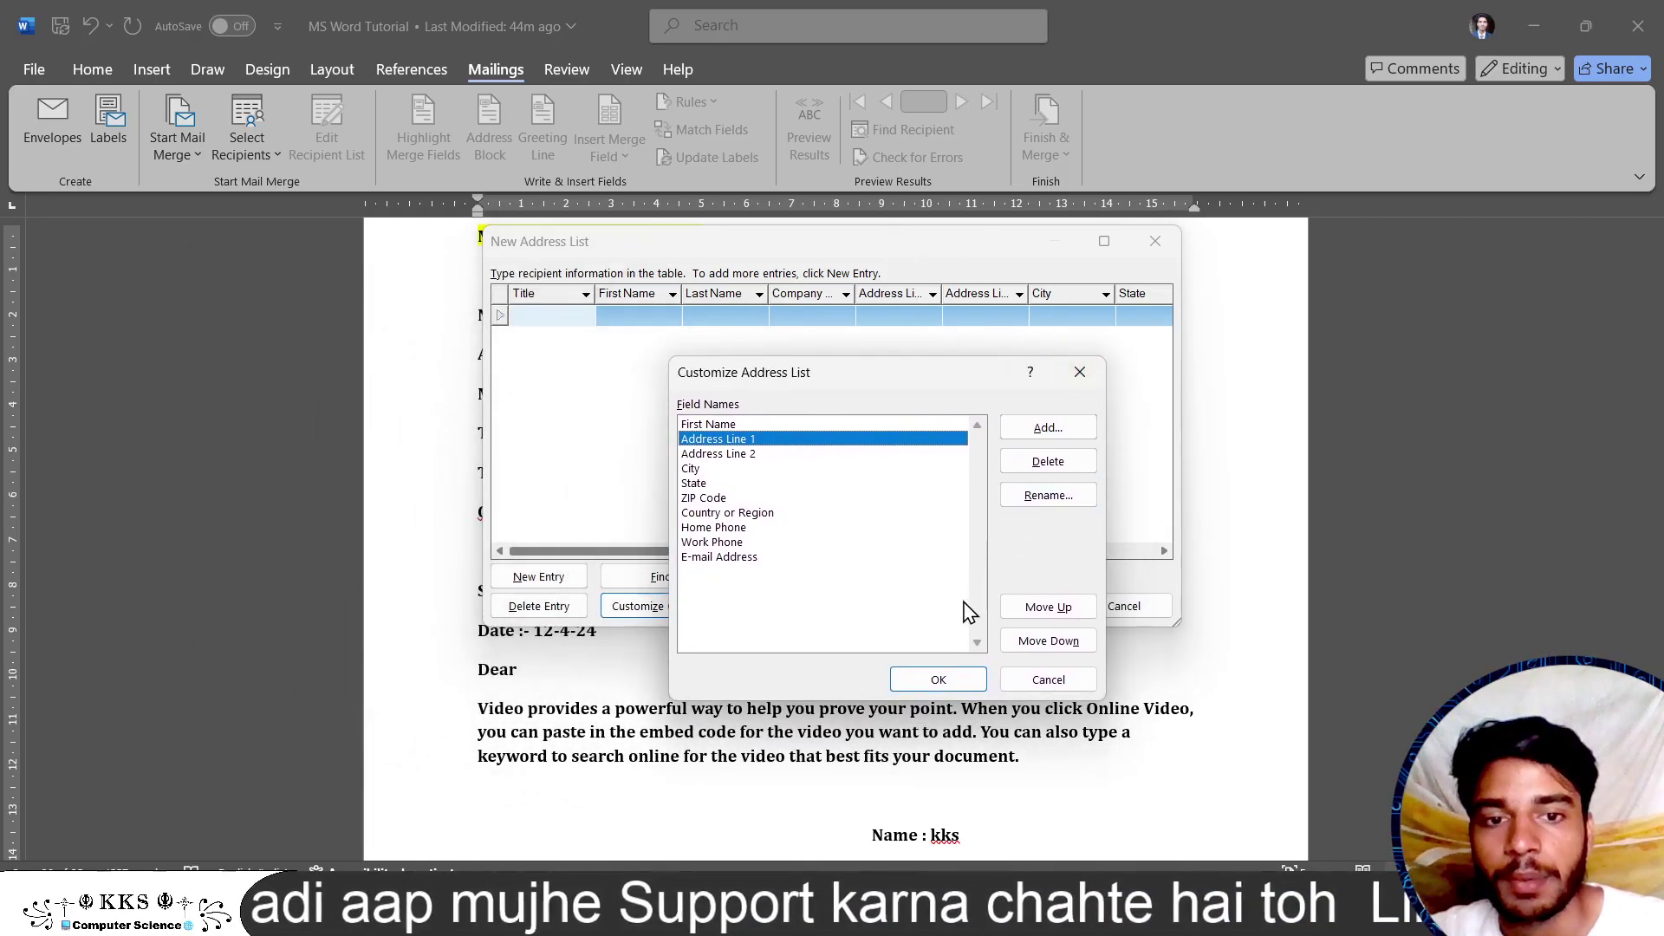
pyautogui.click(939, 680)
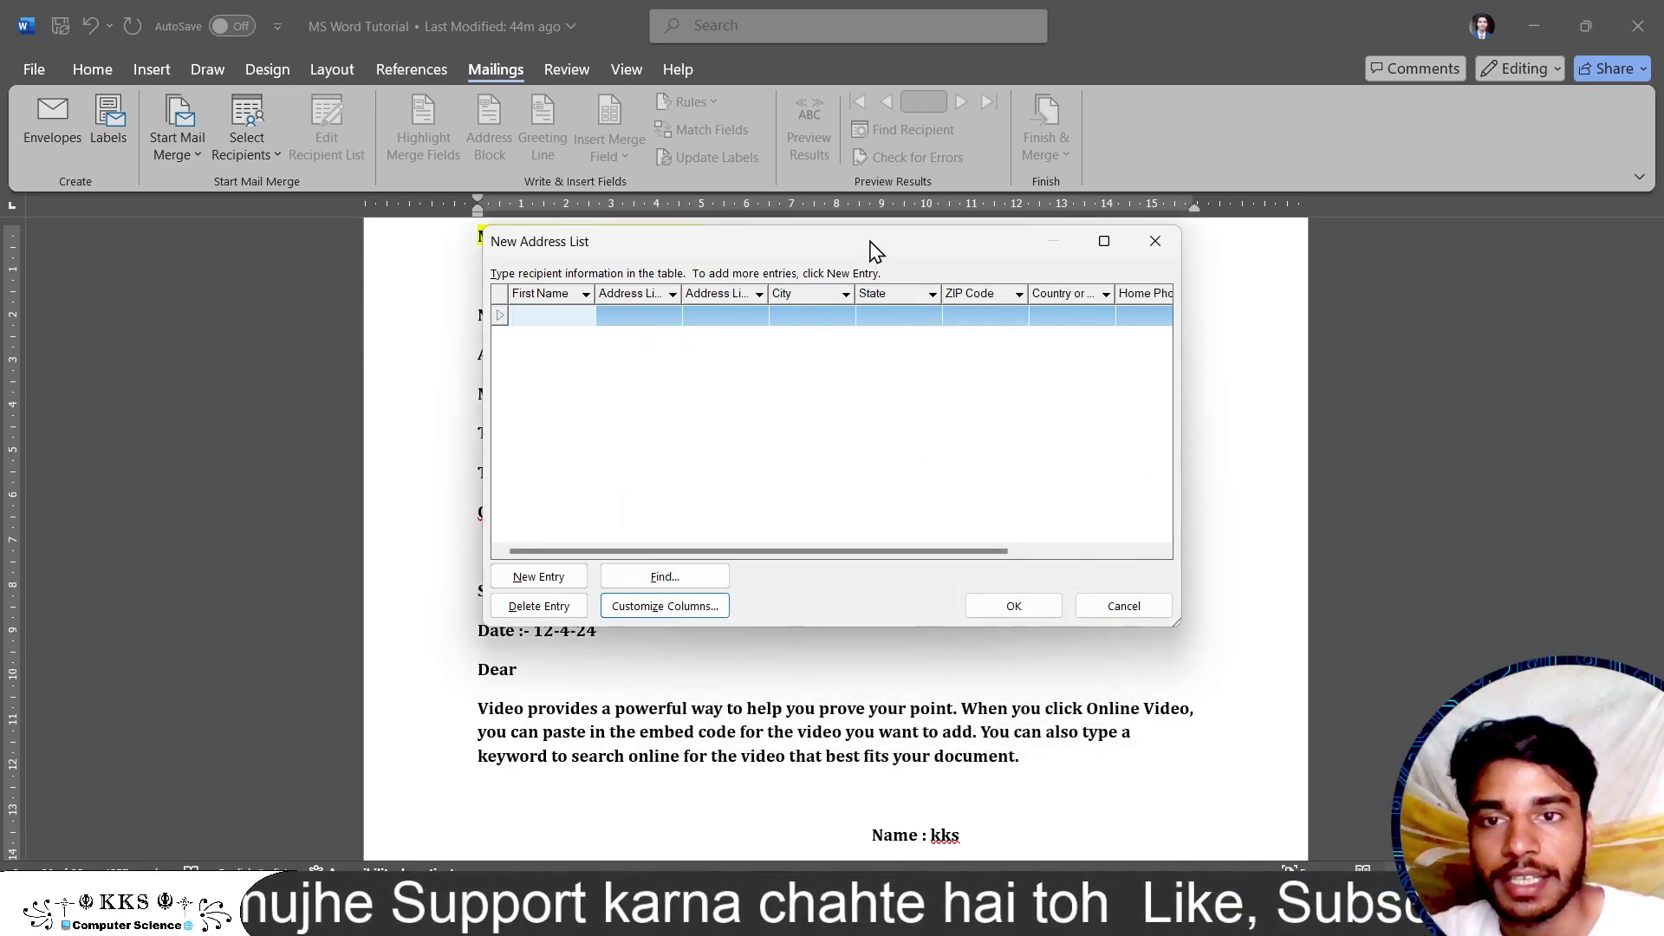
pyautogui.moveTo(873, 250); pyautogui.dragTo(965, 292)
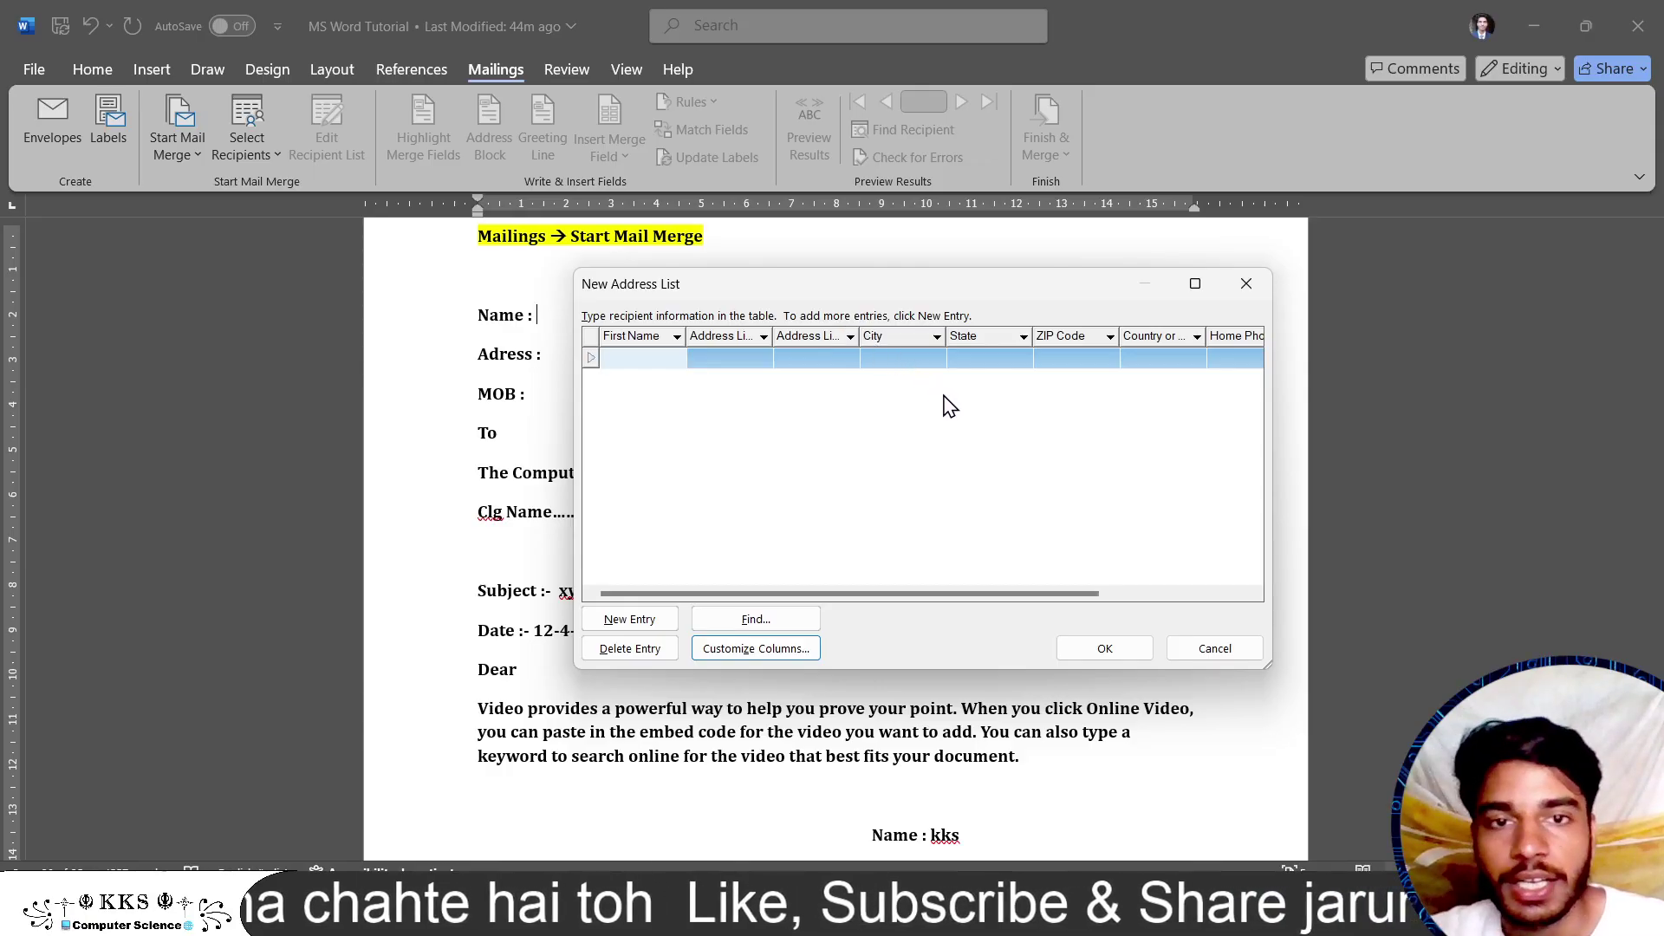
# - Delete the Address Line 2, City and State fields from the recipient list columns
pyautogui.click(735, 650)
pyautogui.moveTo(767, 511); pyautogui.dragTo(771, 465)
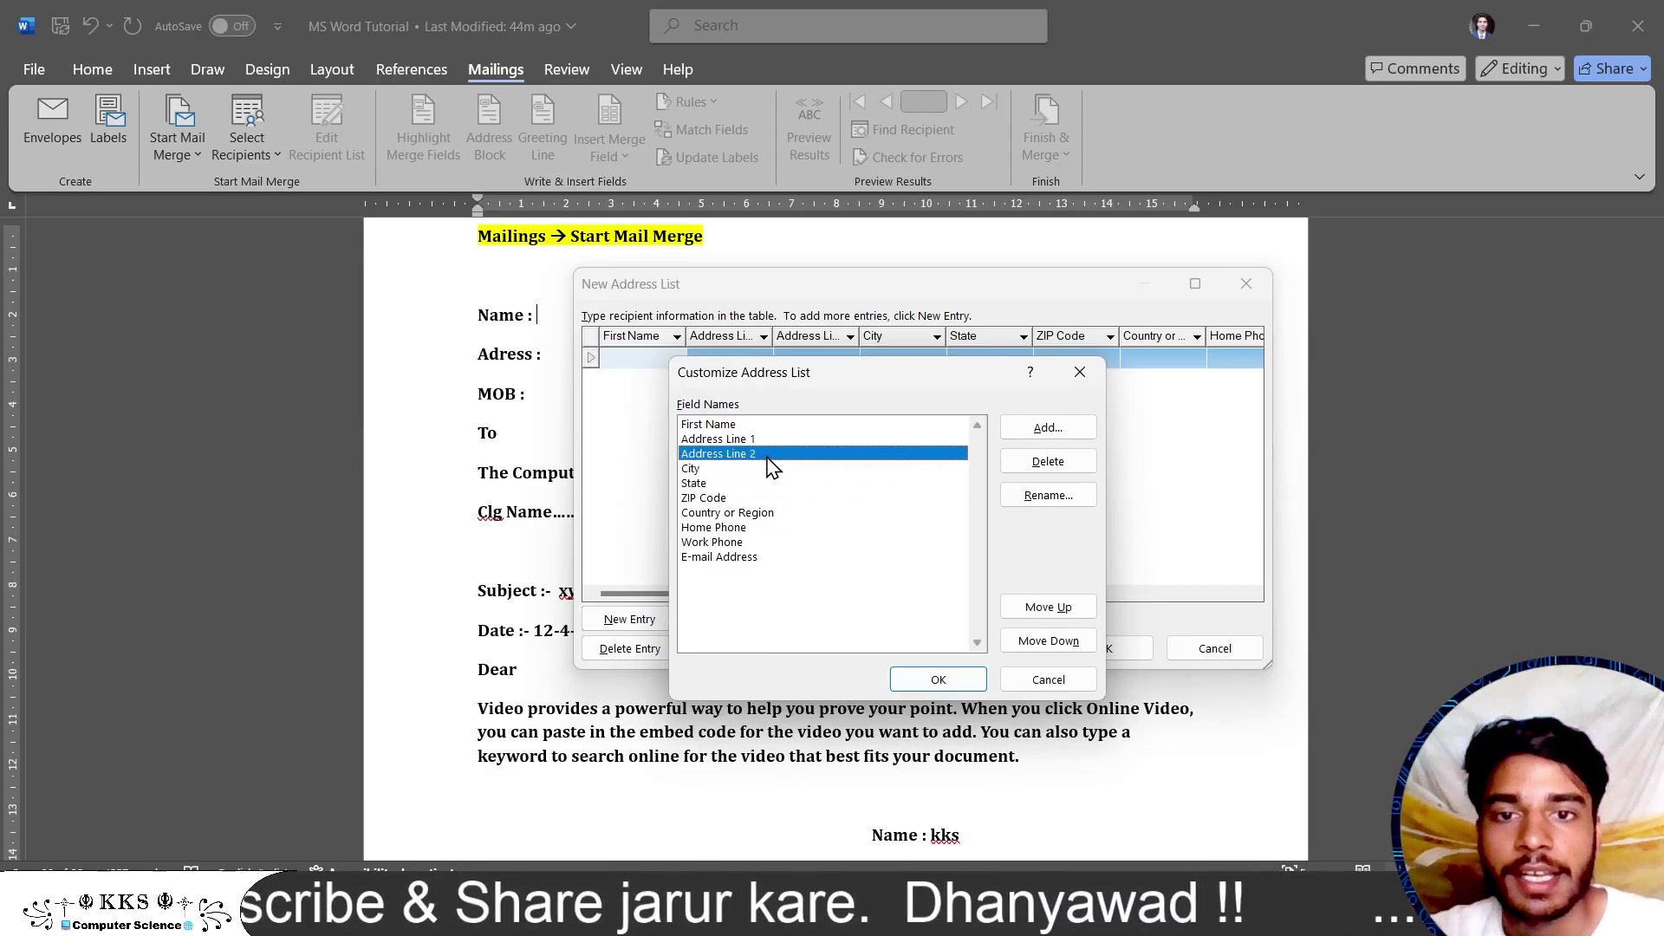
pyautogui.click(1070, 462)
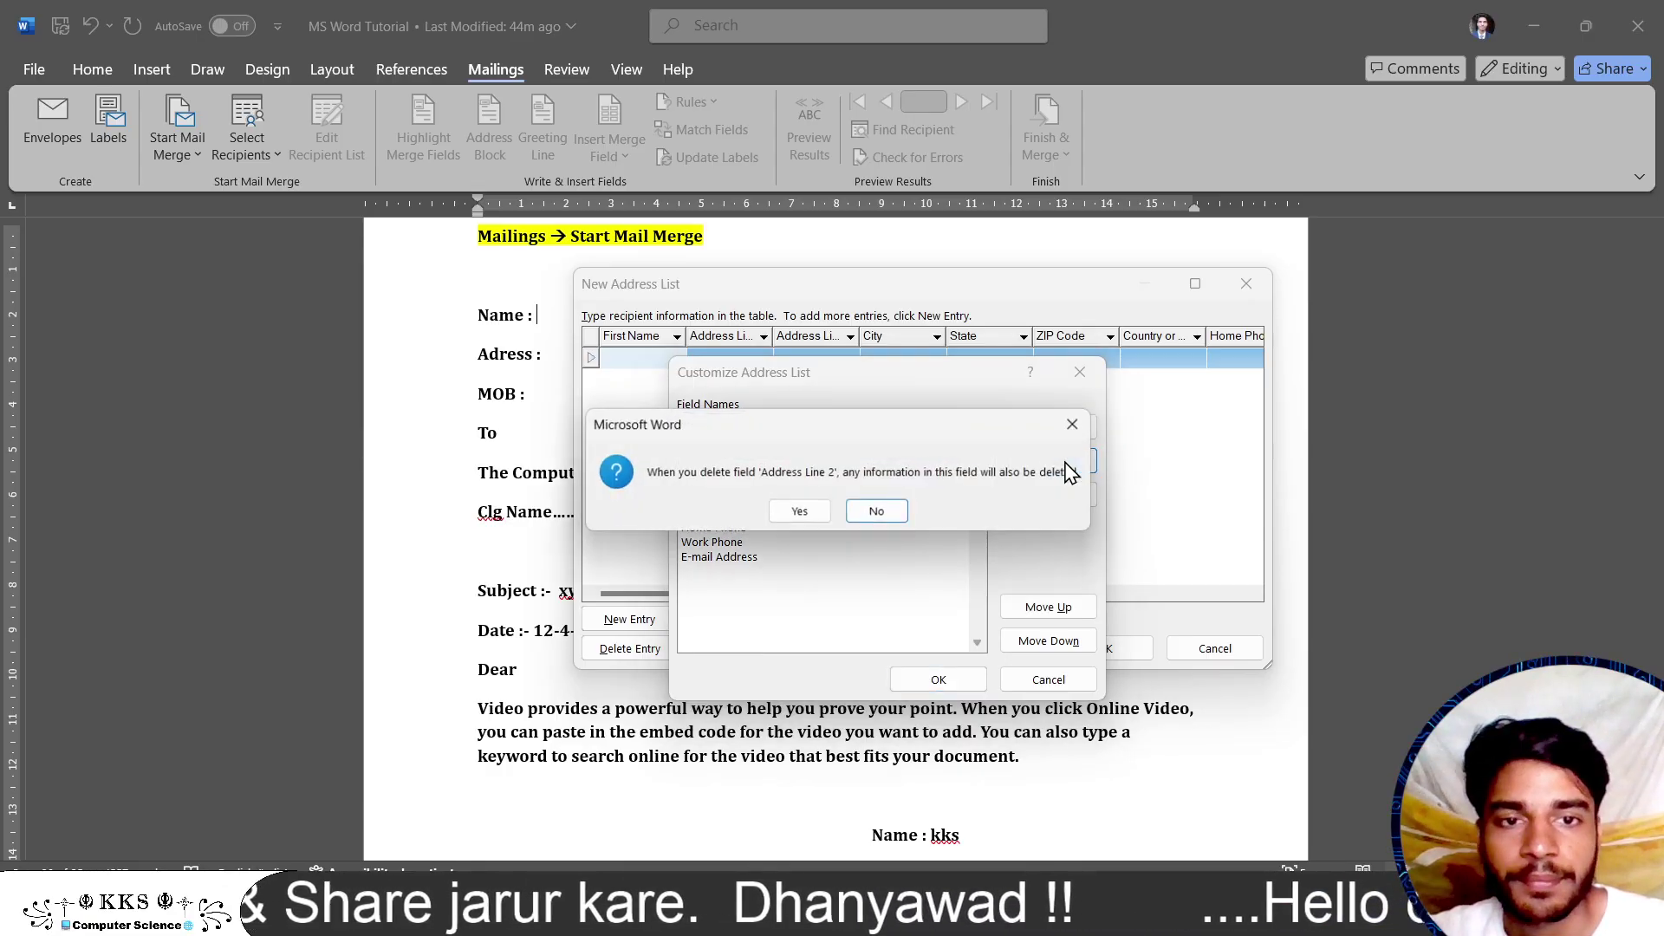
pyautogui.click(801, 513)
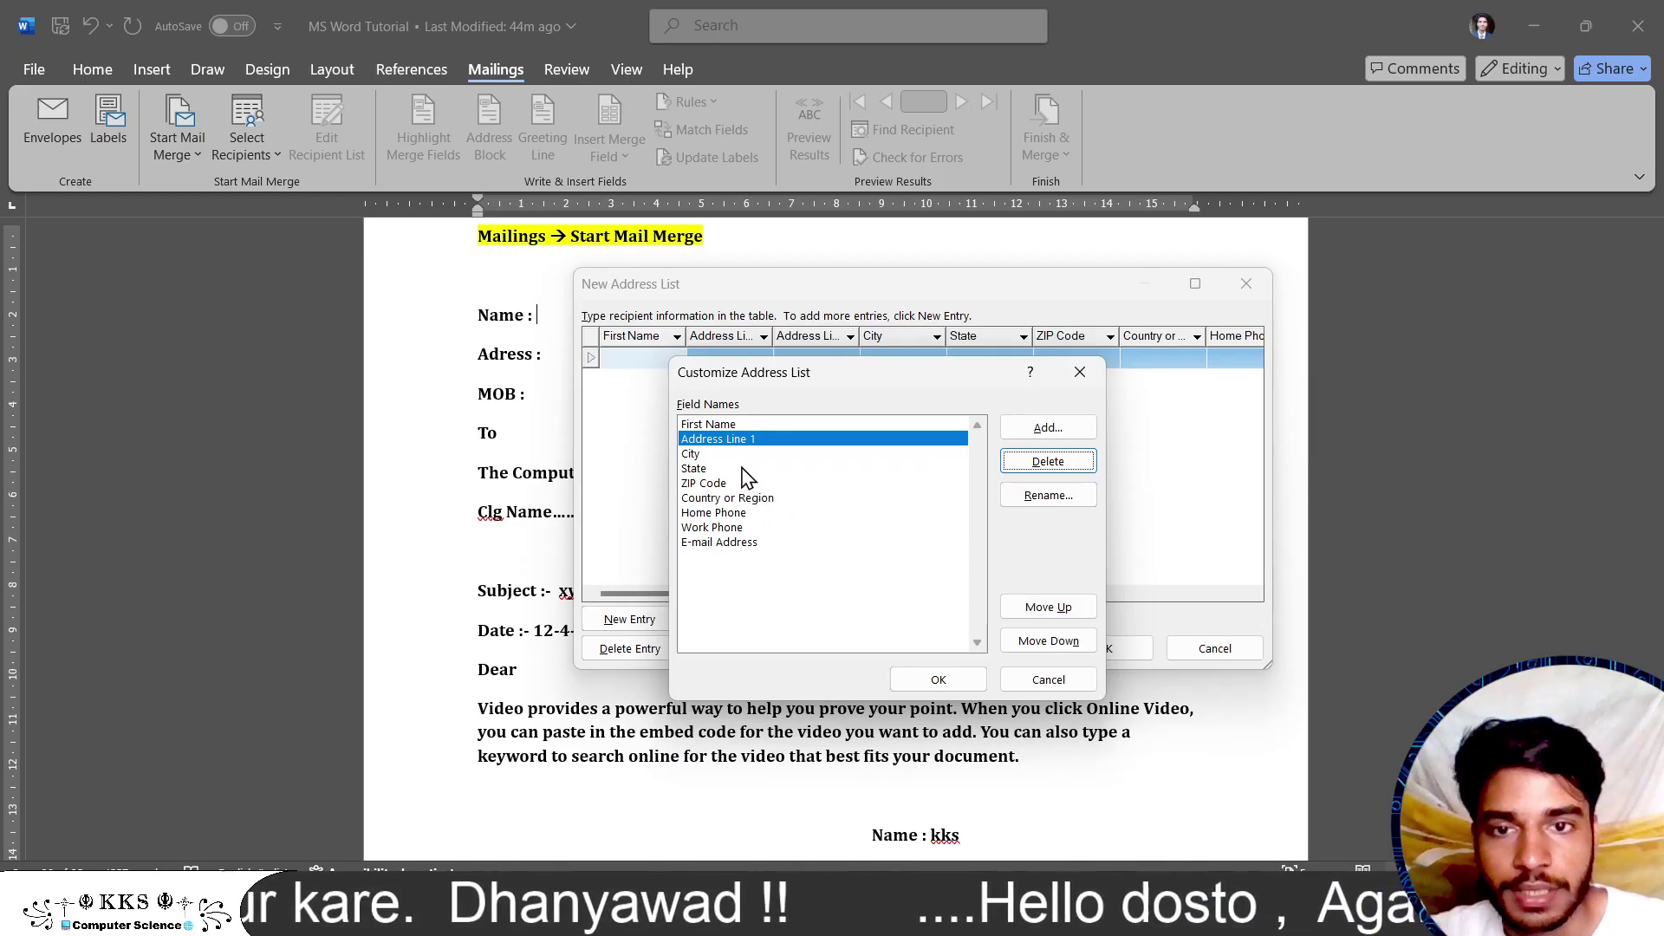
pyautogui.click(736, 455)
pyautogui.click(1048, 462)
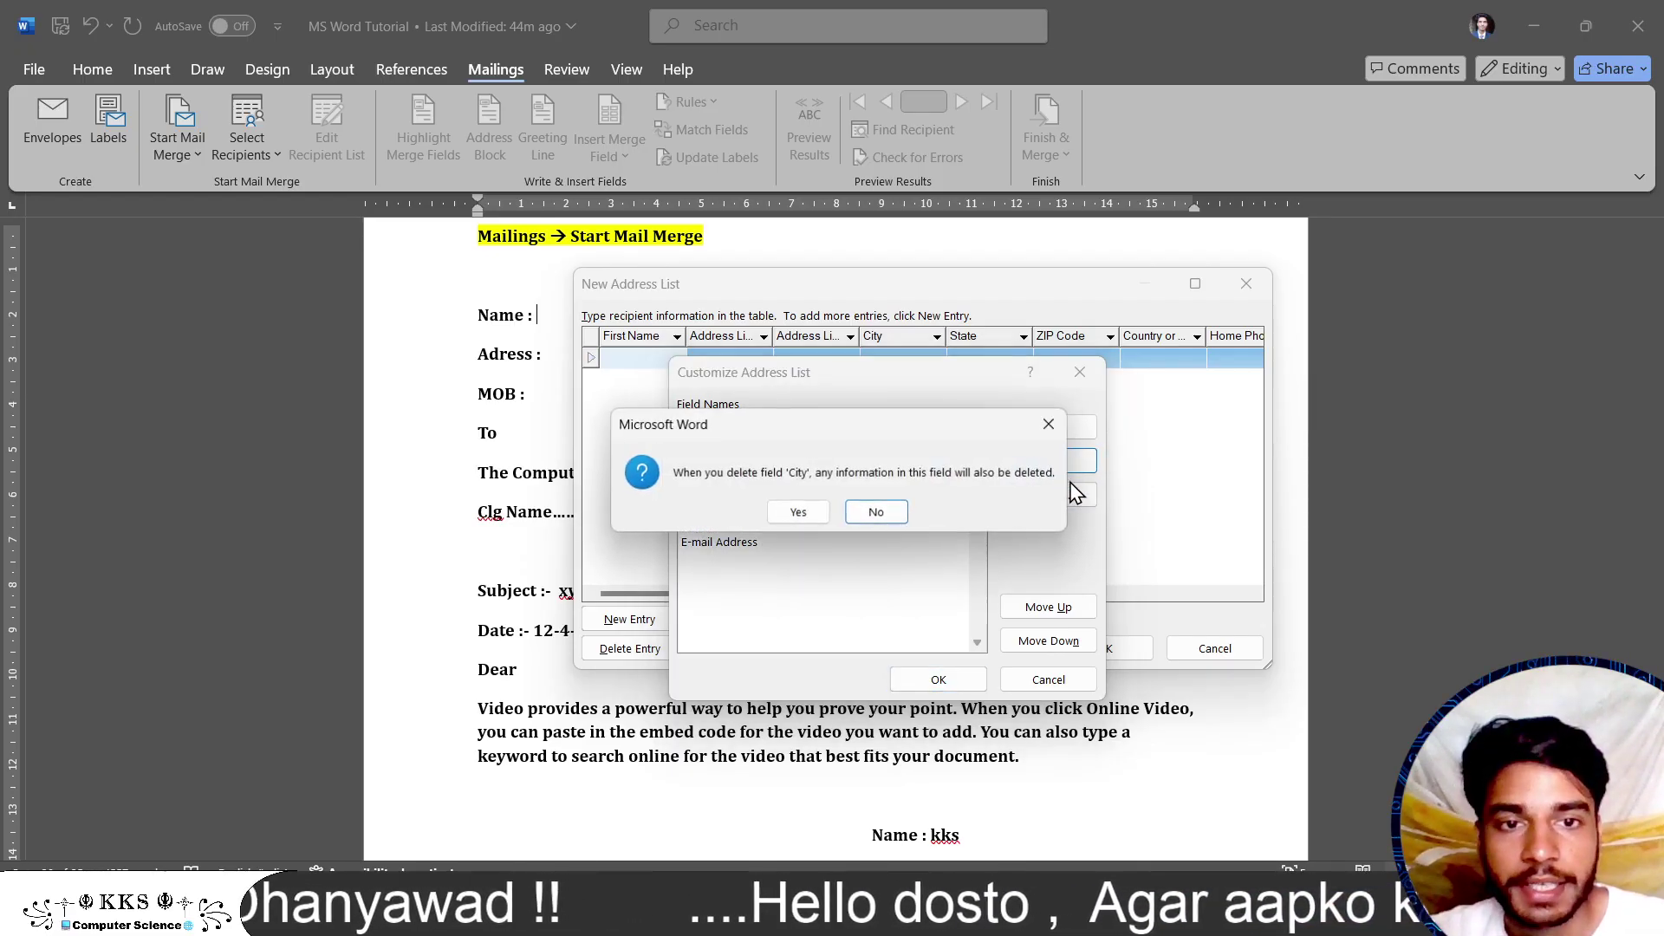
pyautogui.click(798, 513)
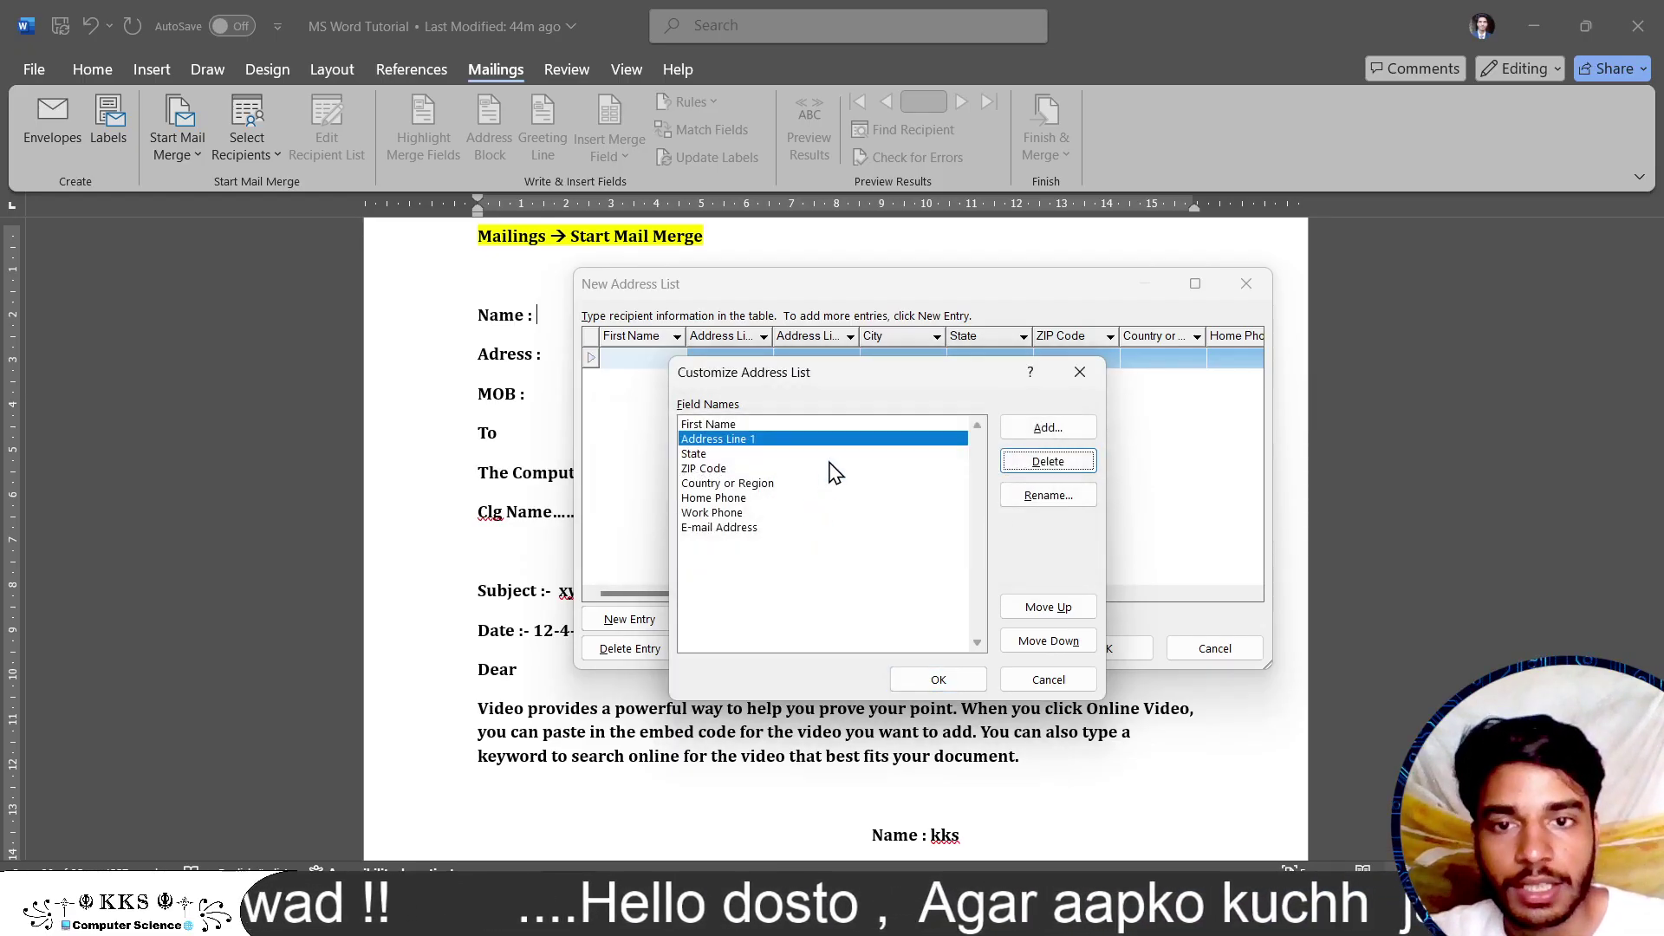
pyautogui.click(737, 454)
pyautogui.click(1047, 462)
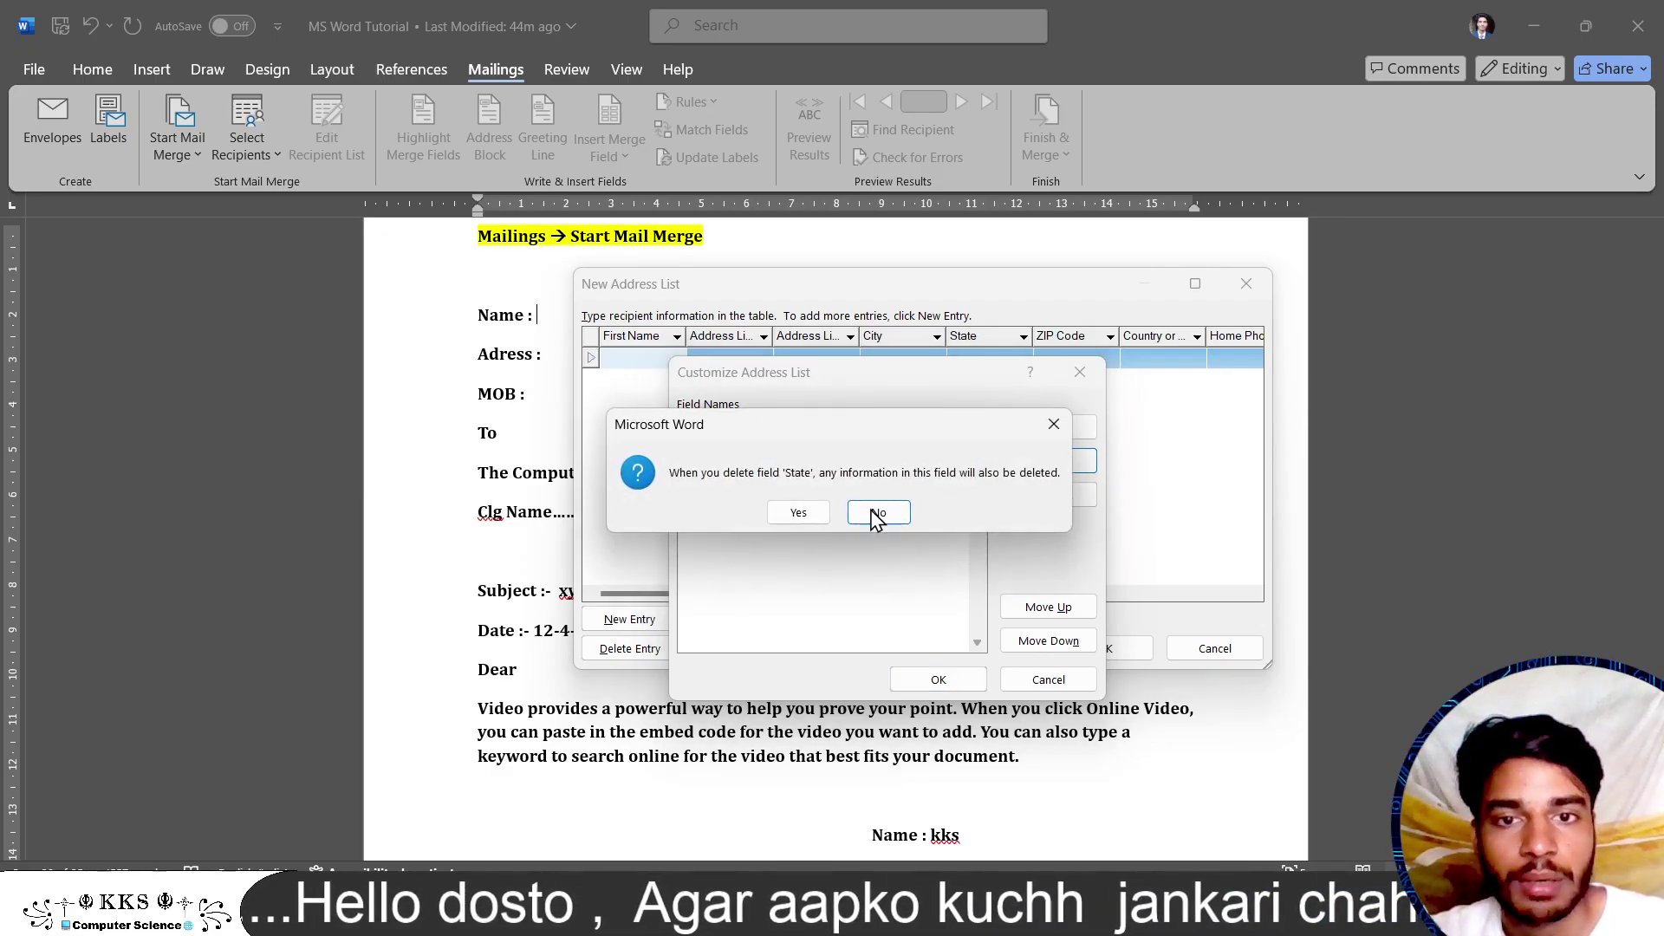
pyautogui.click(802, 512)
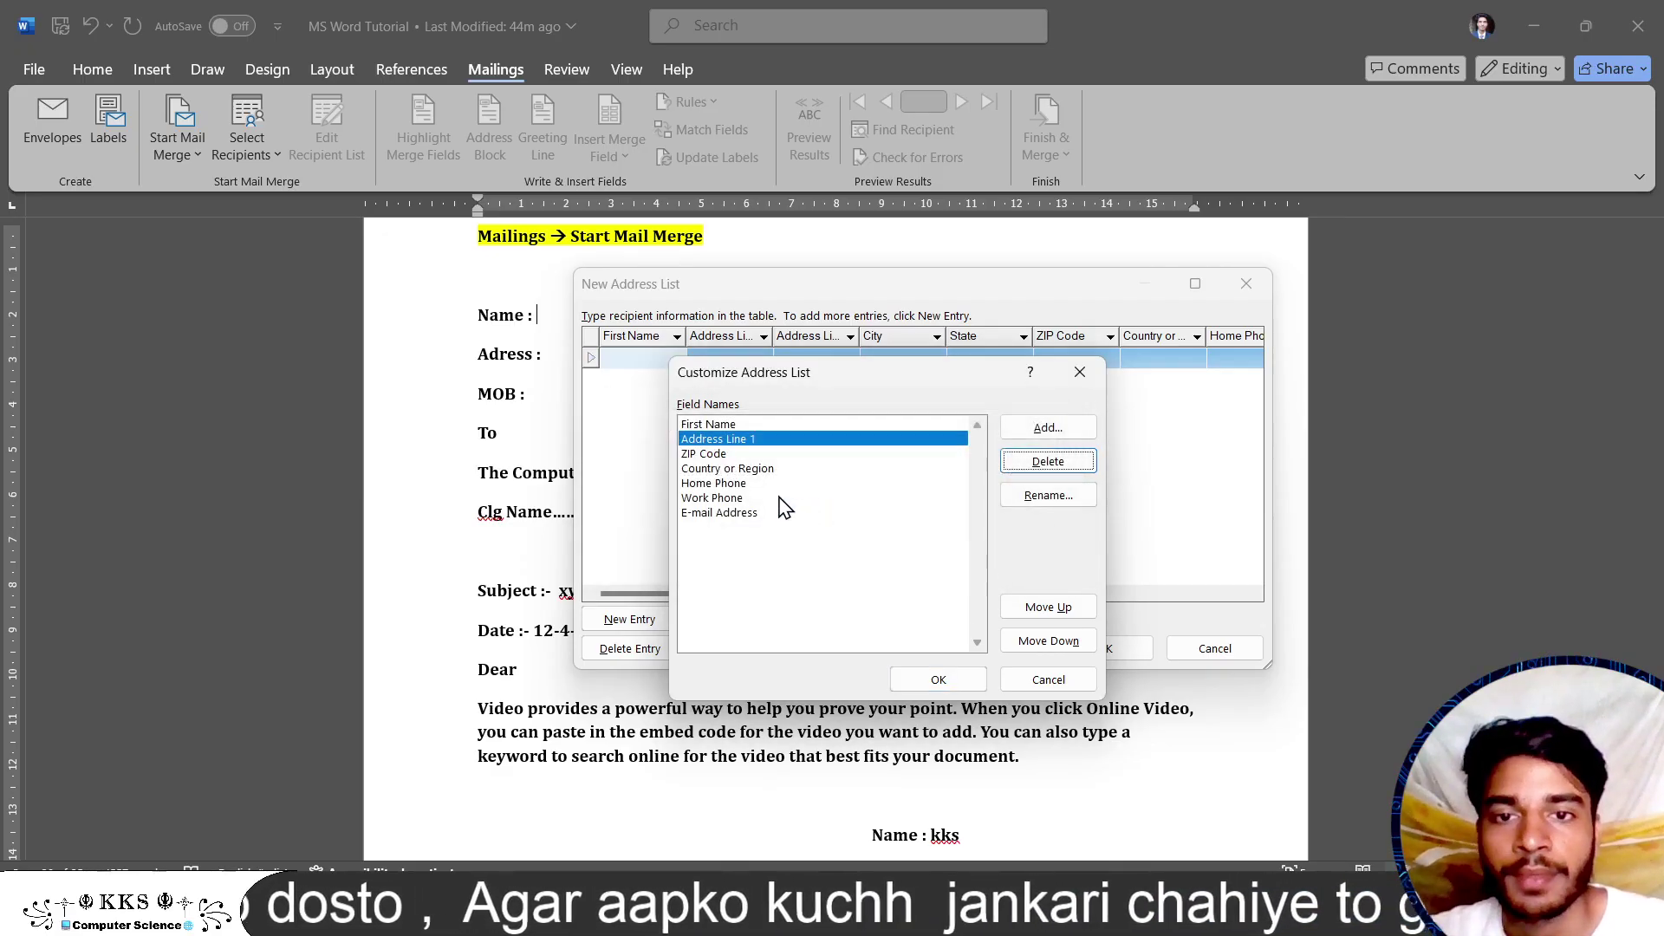
# - Delete the ZIP Code, Country or Region, Work Phone and E-mail Address fields
pyautogui.click(737, 454)
pyautogui.click(1048, 462)
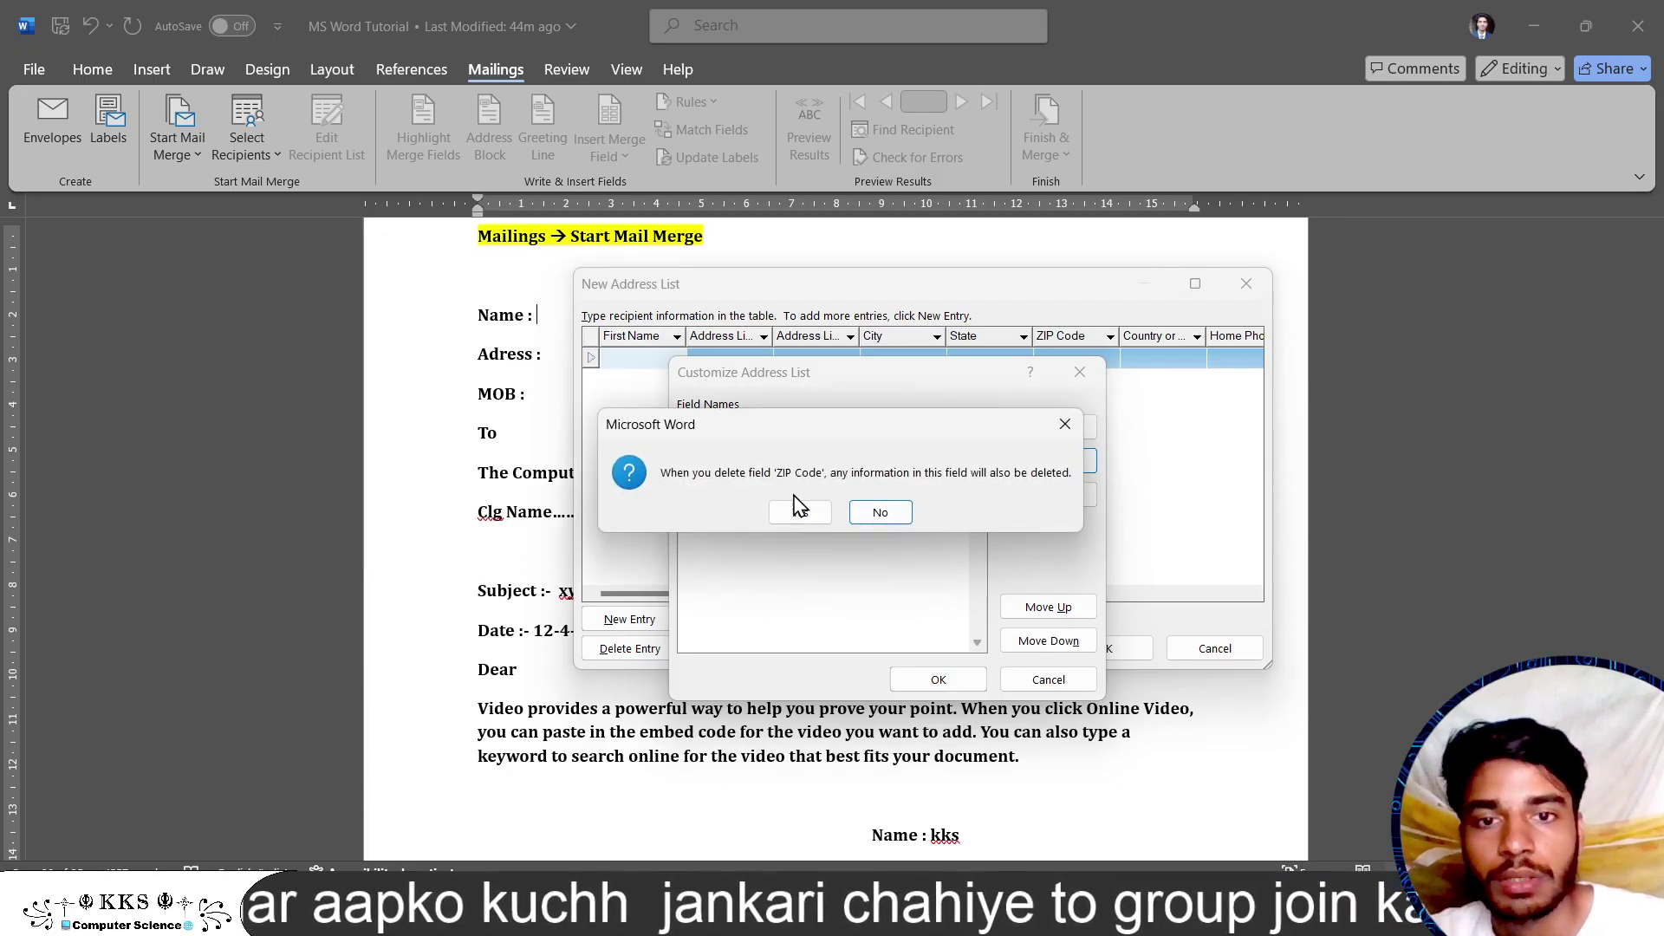
pyautogui.click(799, 510)
pyautogui.click(747, 456)
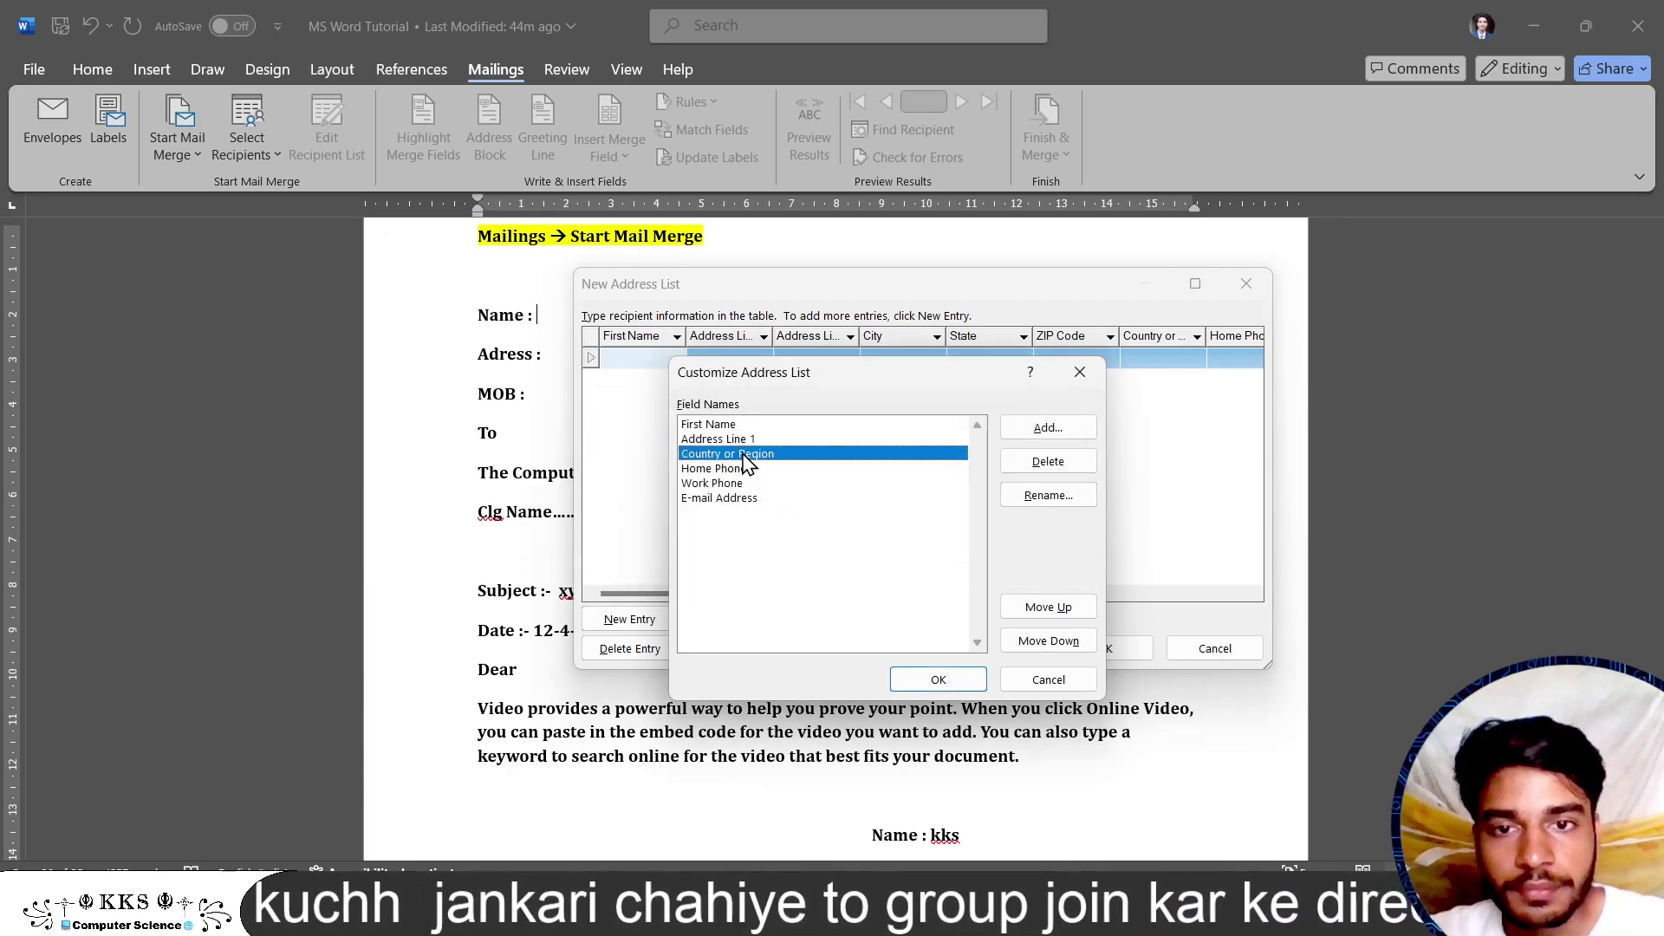
pyautogui.click(1047, 461)
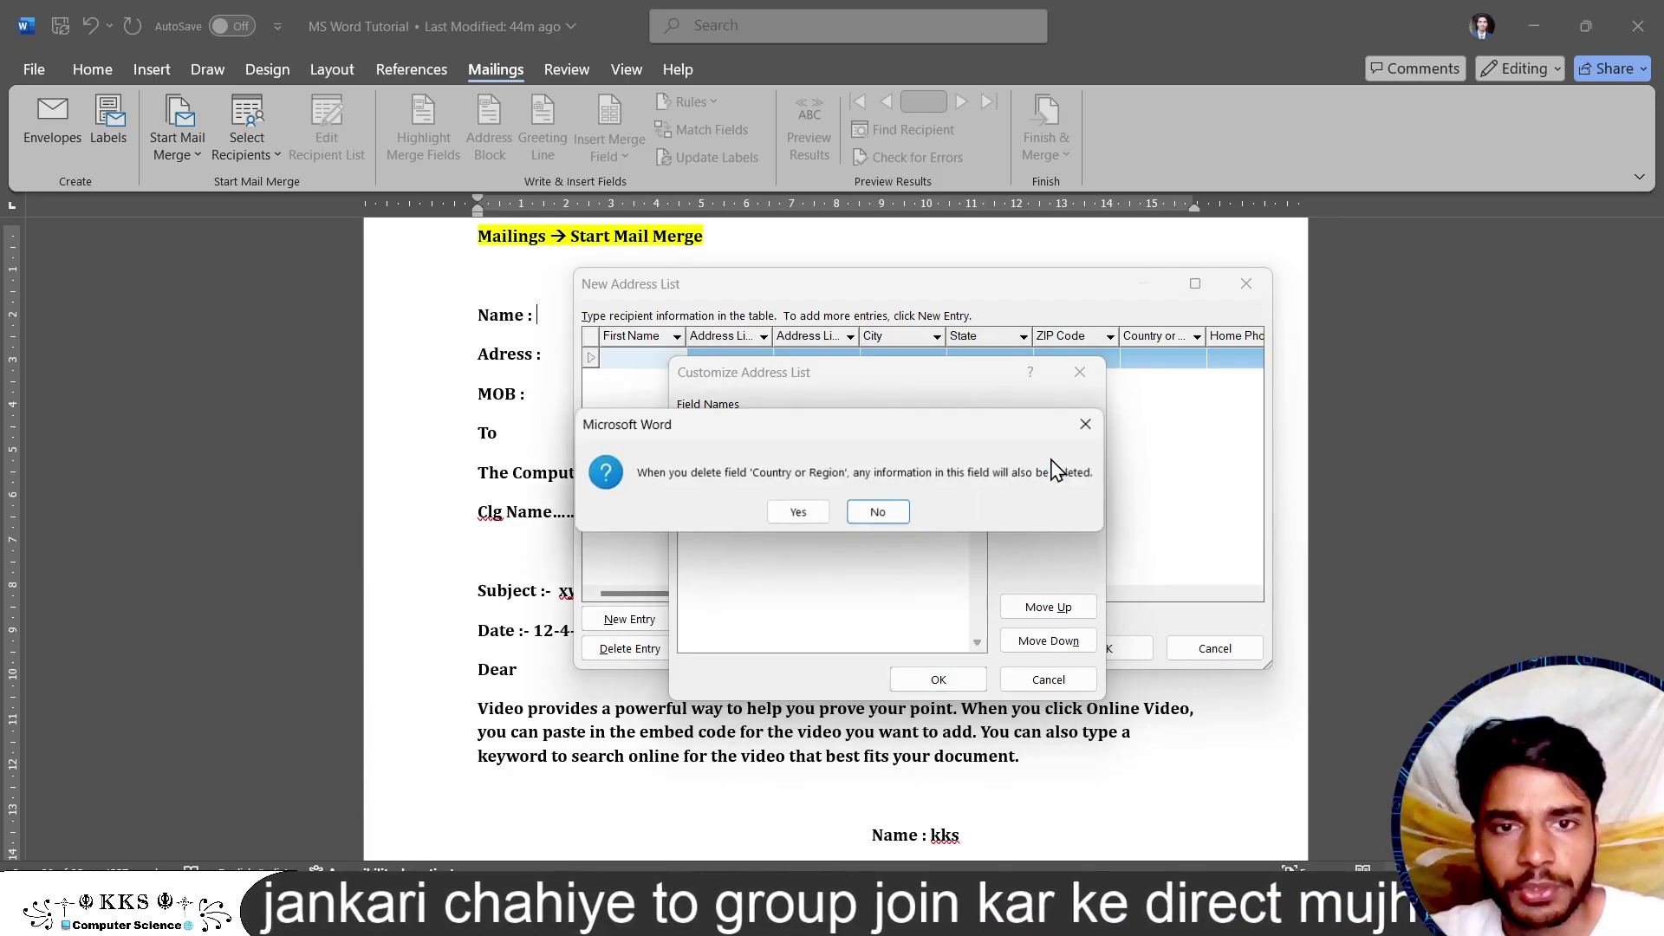
pyautogui.click(799, 512)
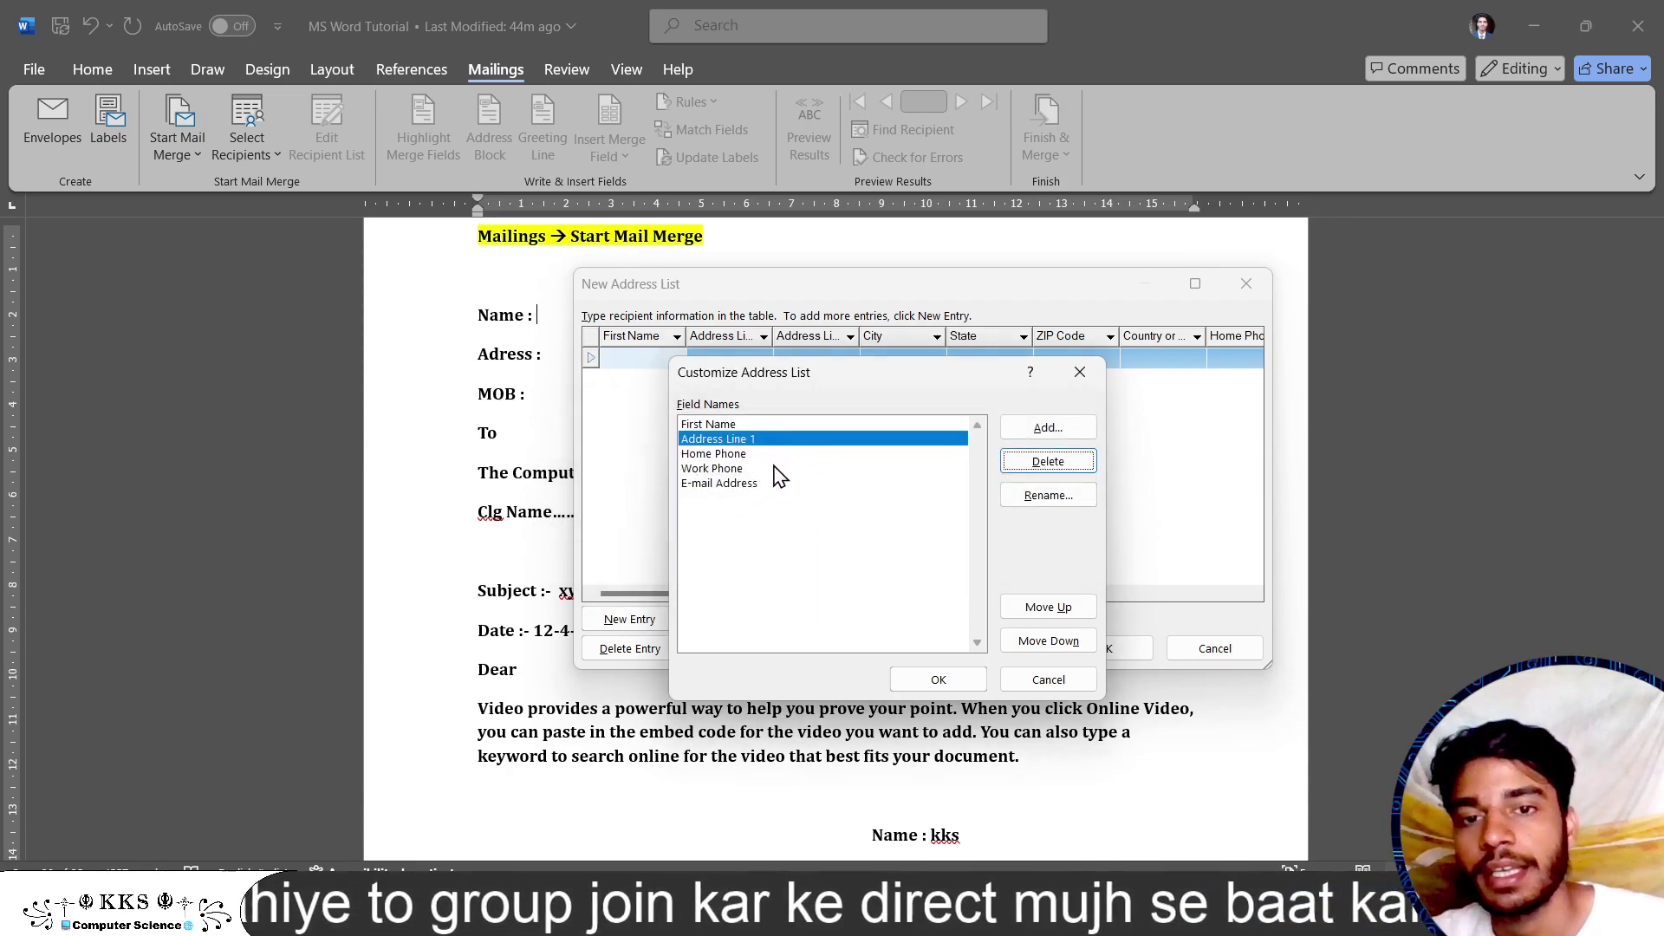
pyautogui.click(777, 469)
pyautogui.click(1070, 468)
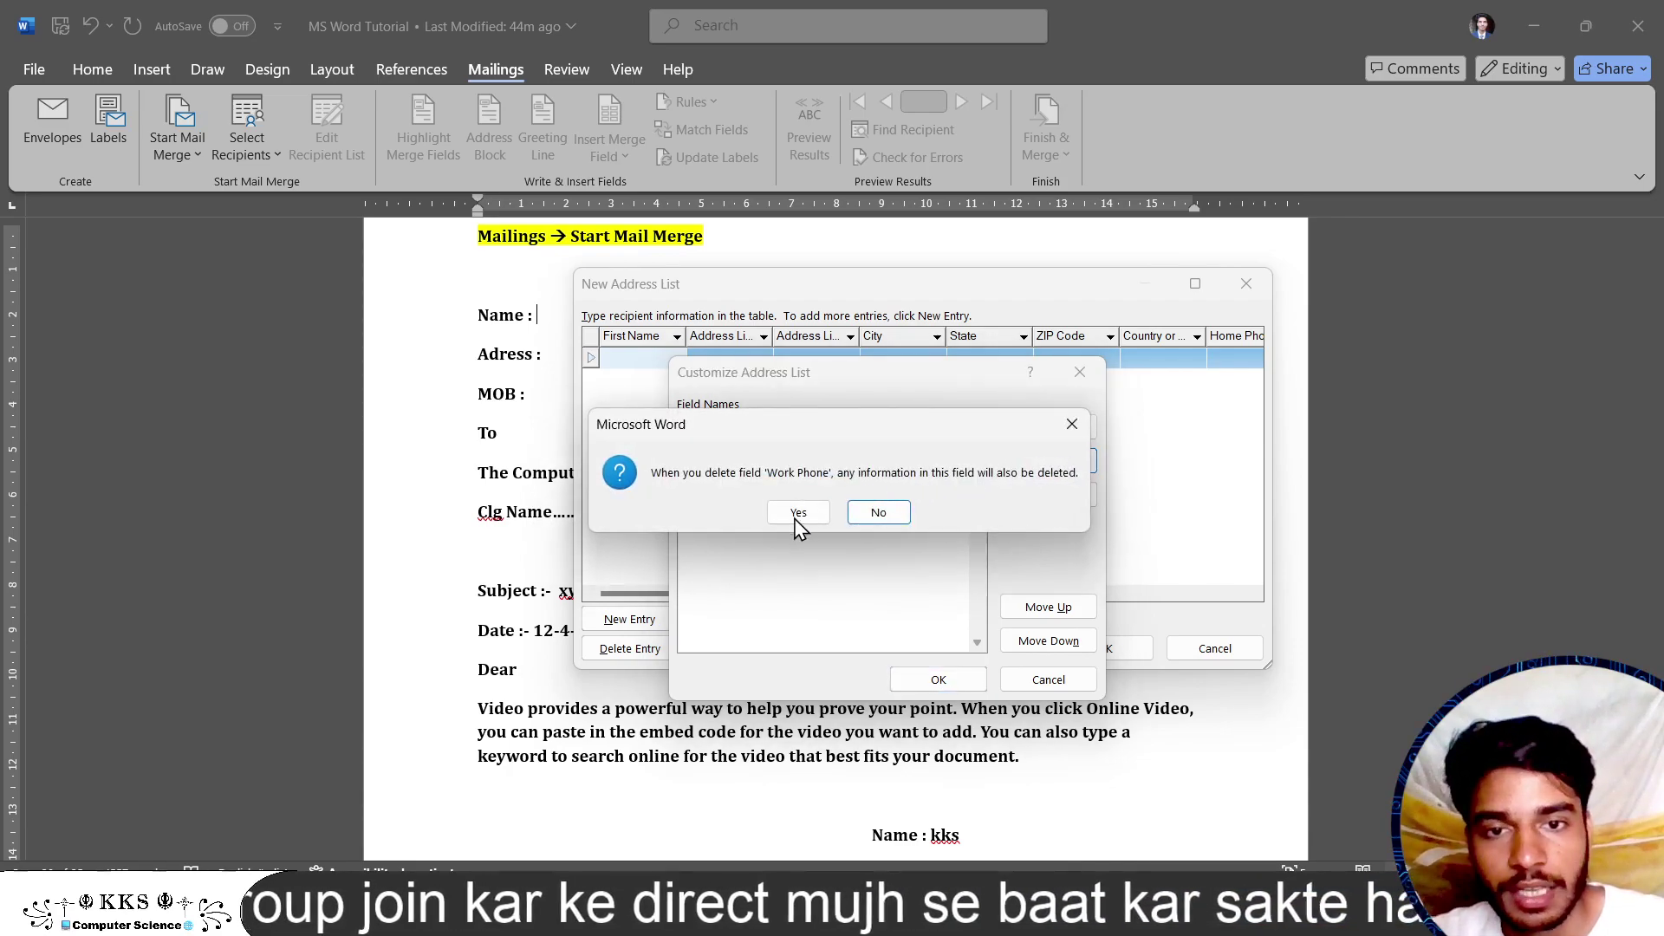
pyautogui.click(795, 514)
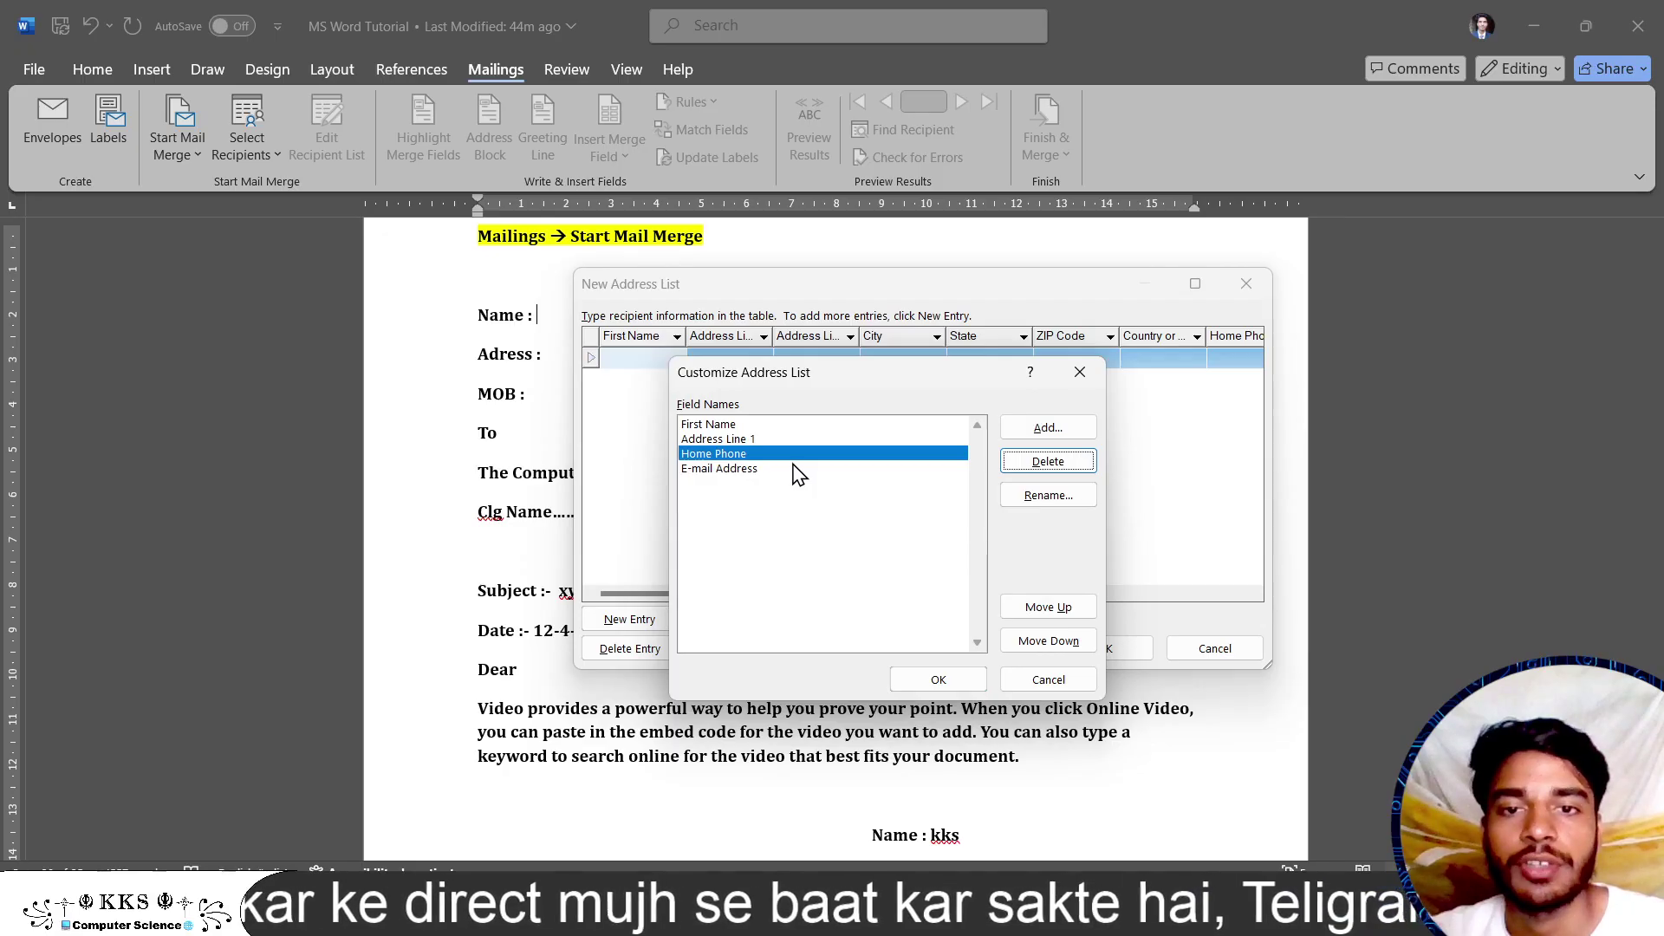
pyautogui.click(794, 469)
pyautogui.click(1064, 468)
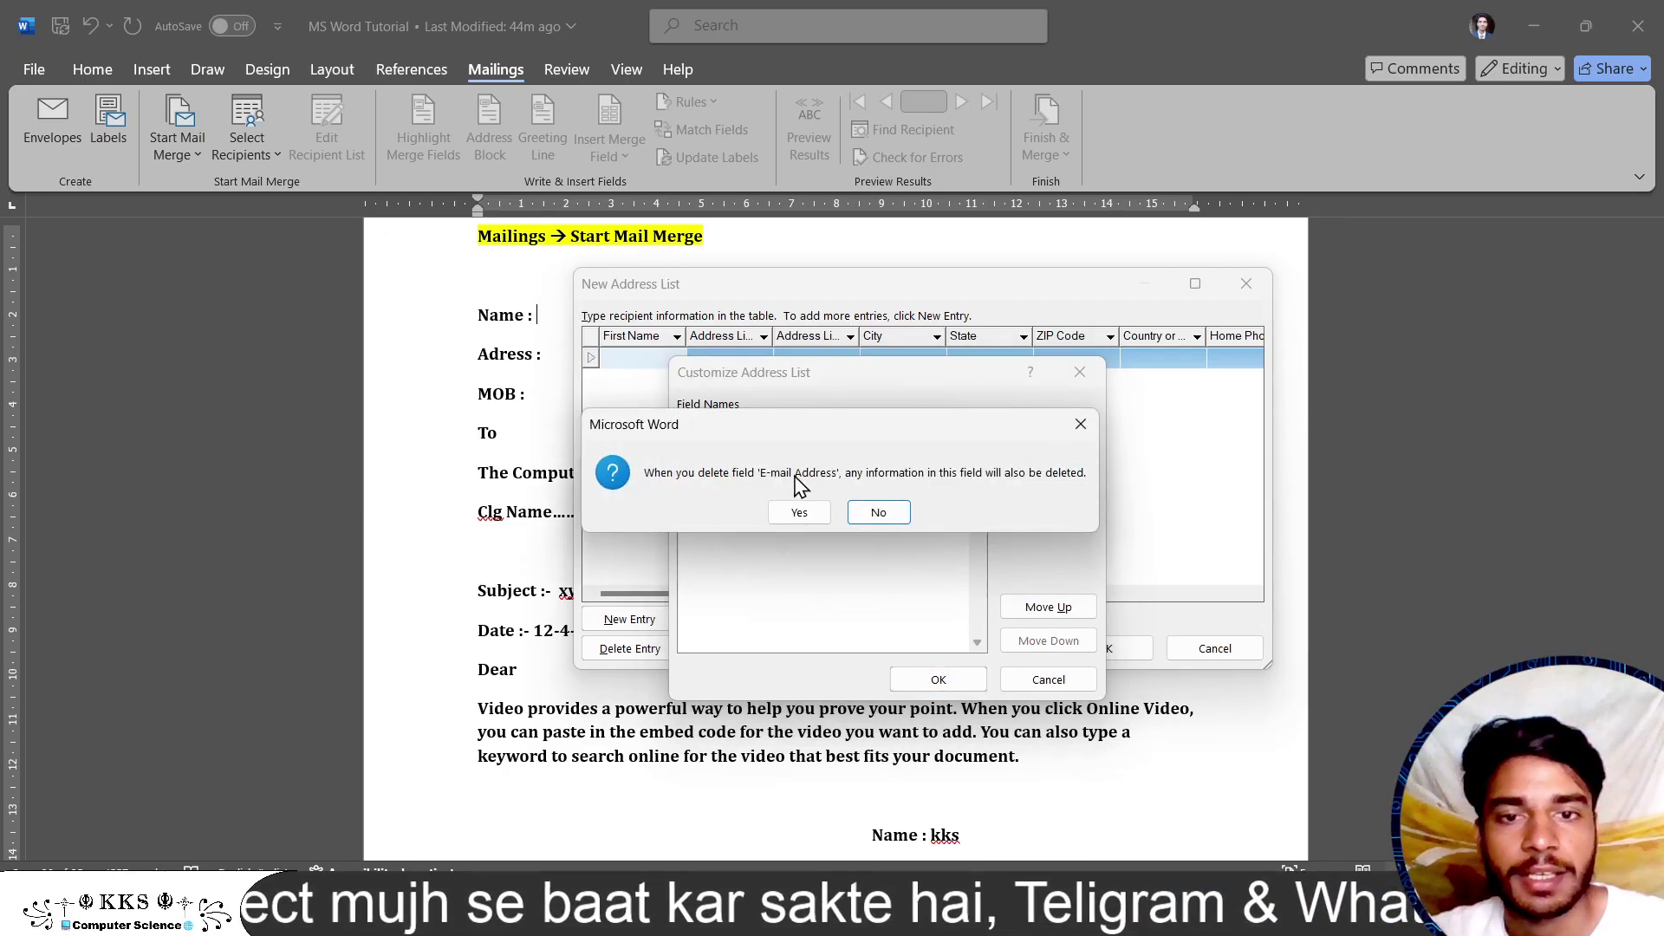
pyautogui.click(794, 512)
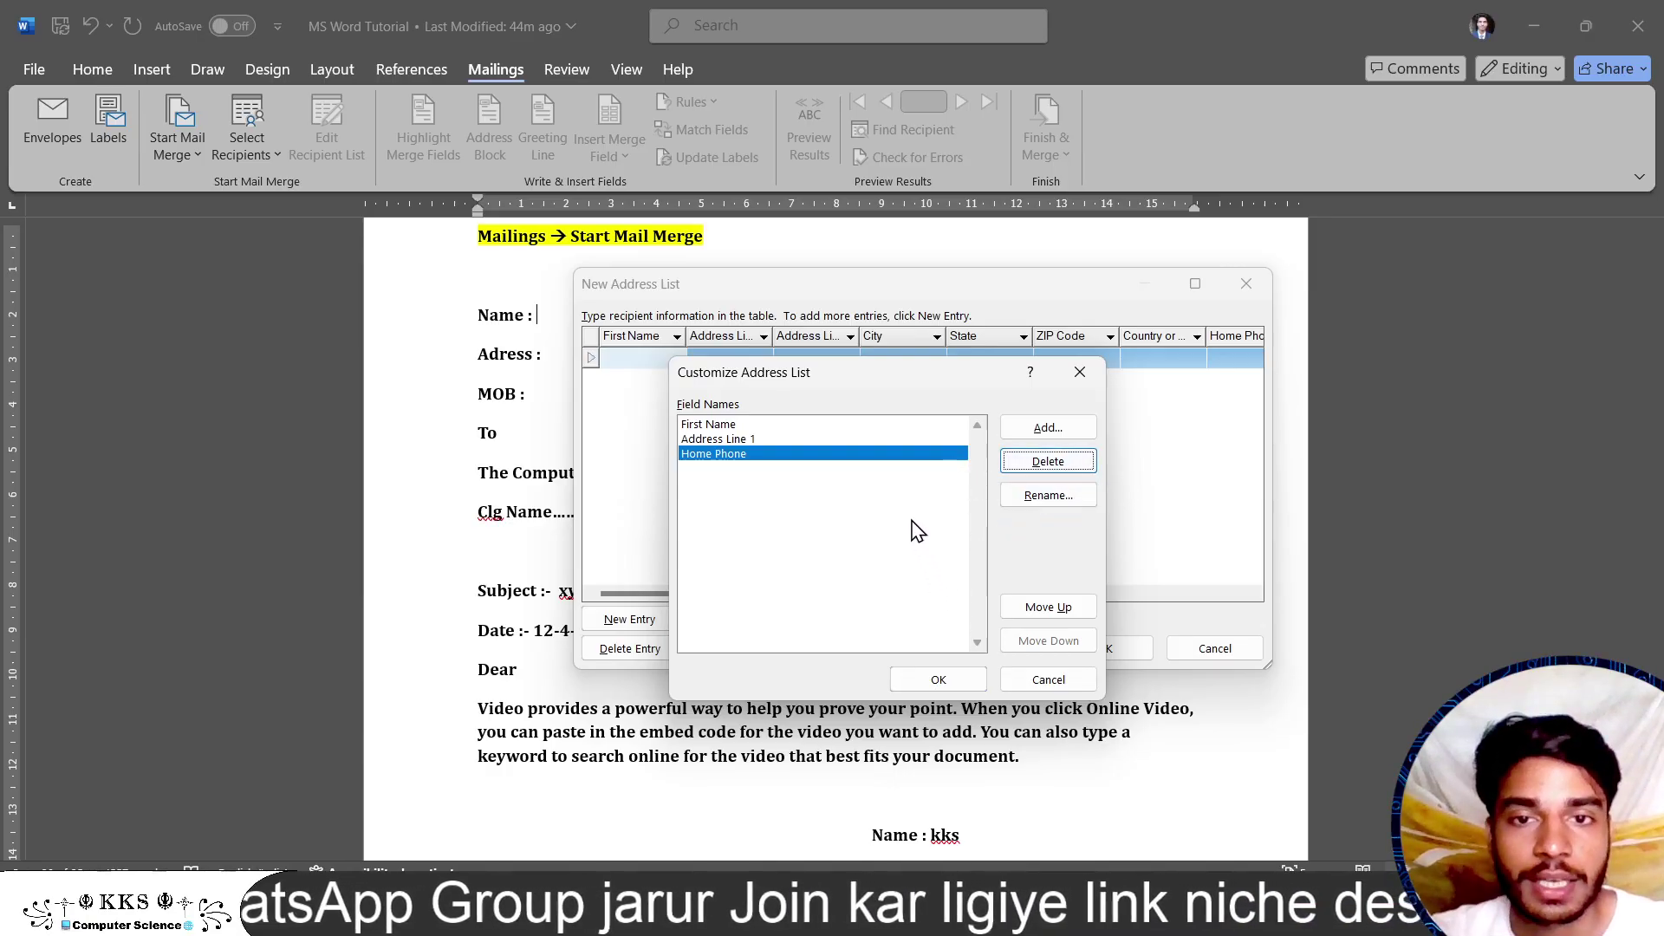
# - Rename the Home Phone field to MOB and Address Line 1 to Address
pyautogui.click(1065, 502)
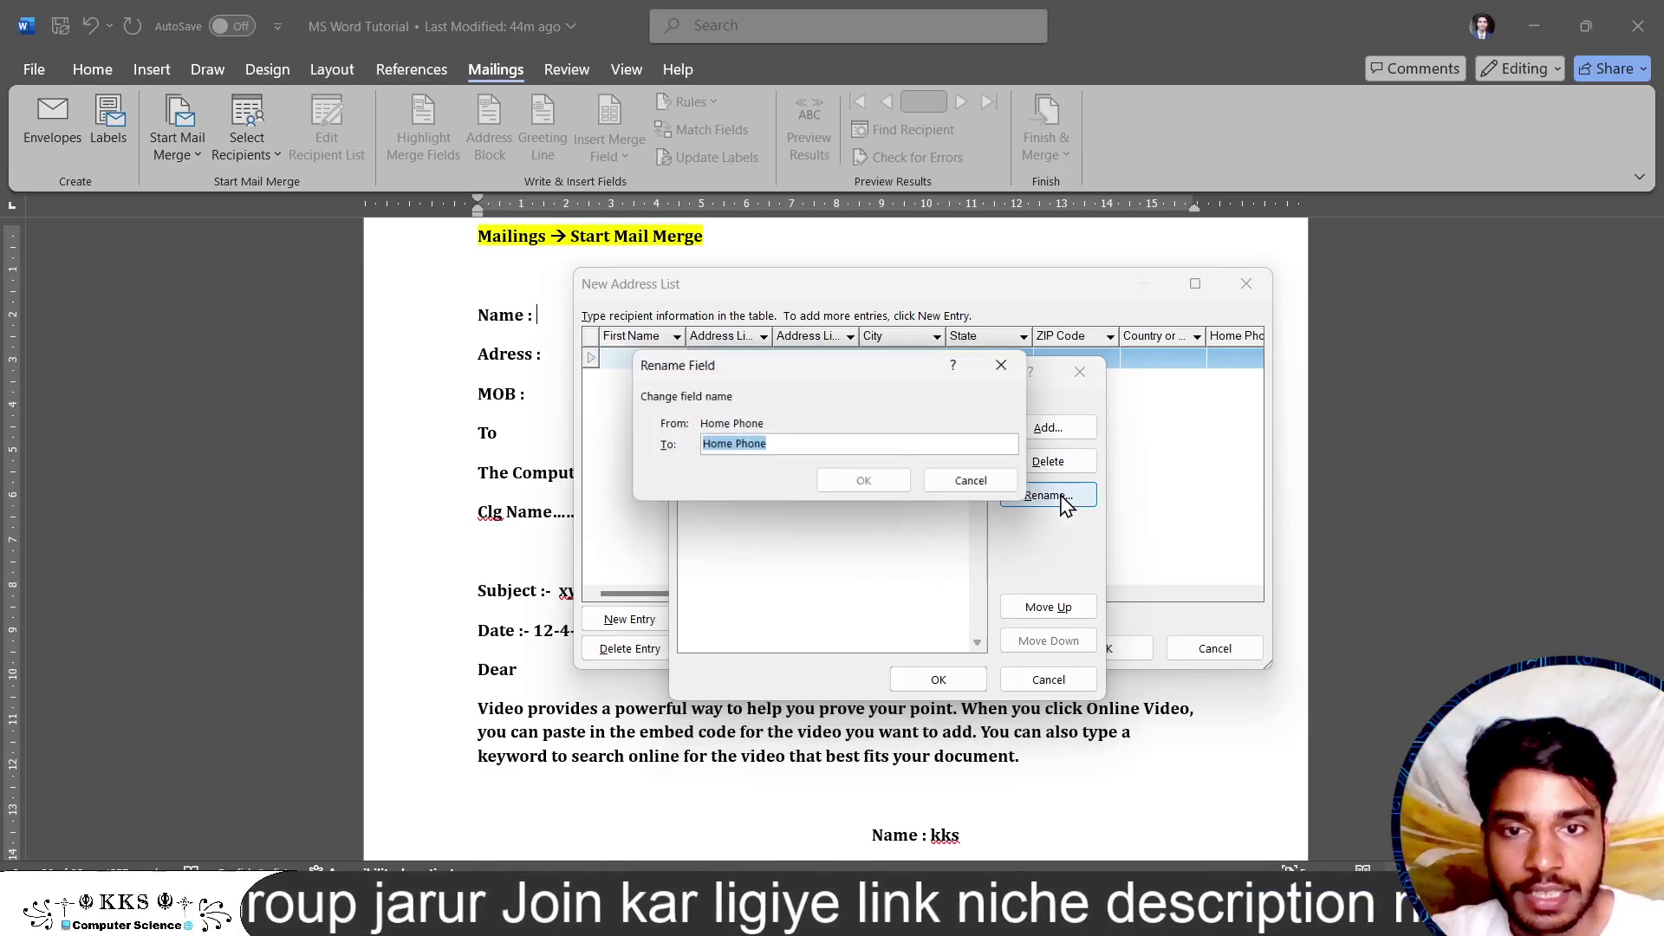
pyautogui.write('MOB')
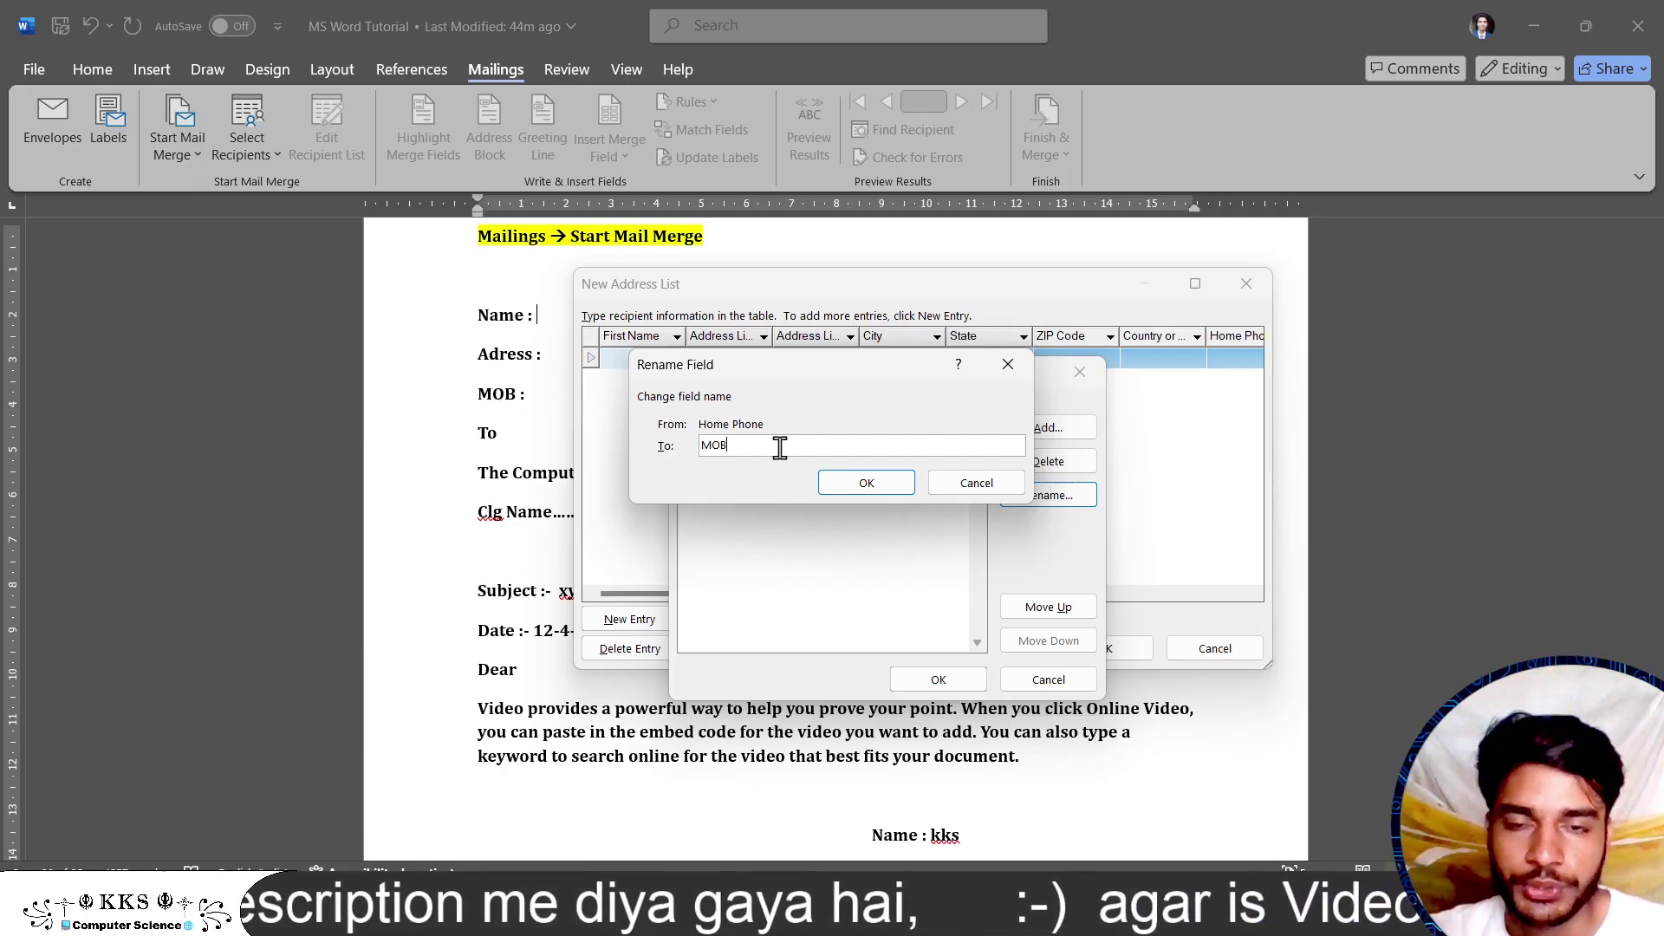
pyautogui.click(867, 482)
pyautogui.click(821, 426)
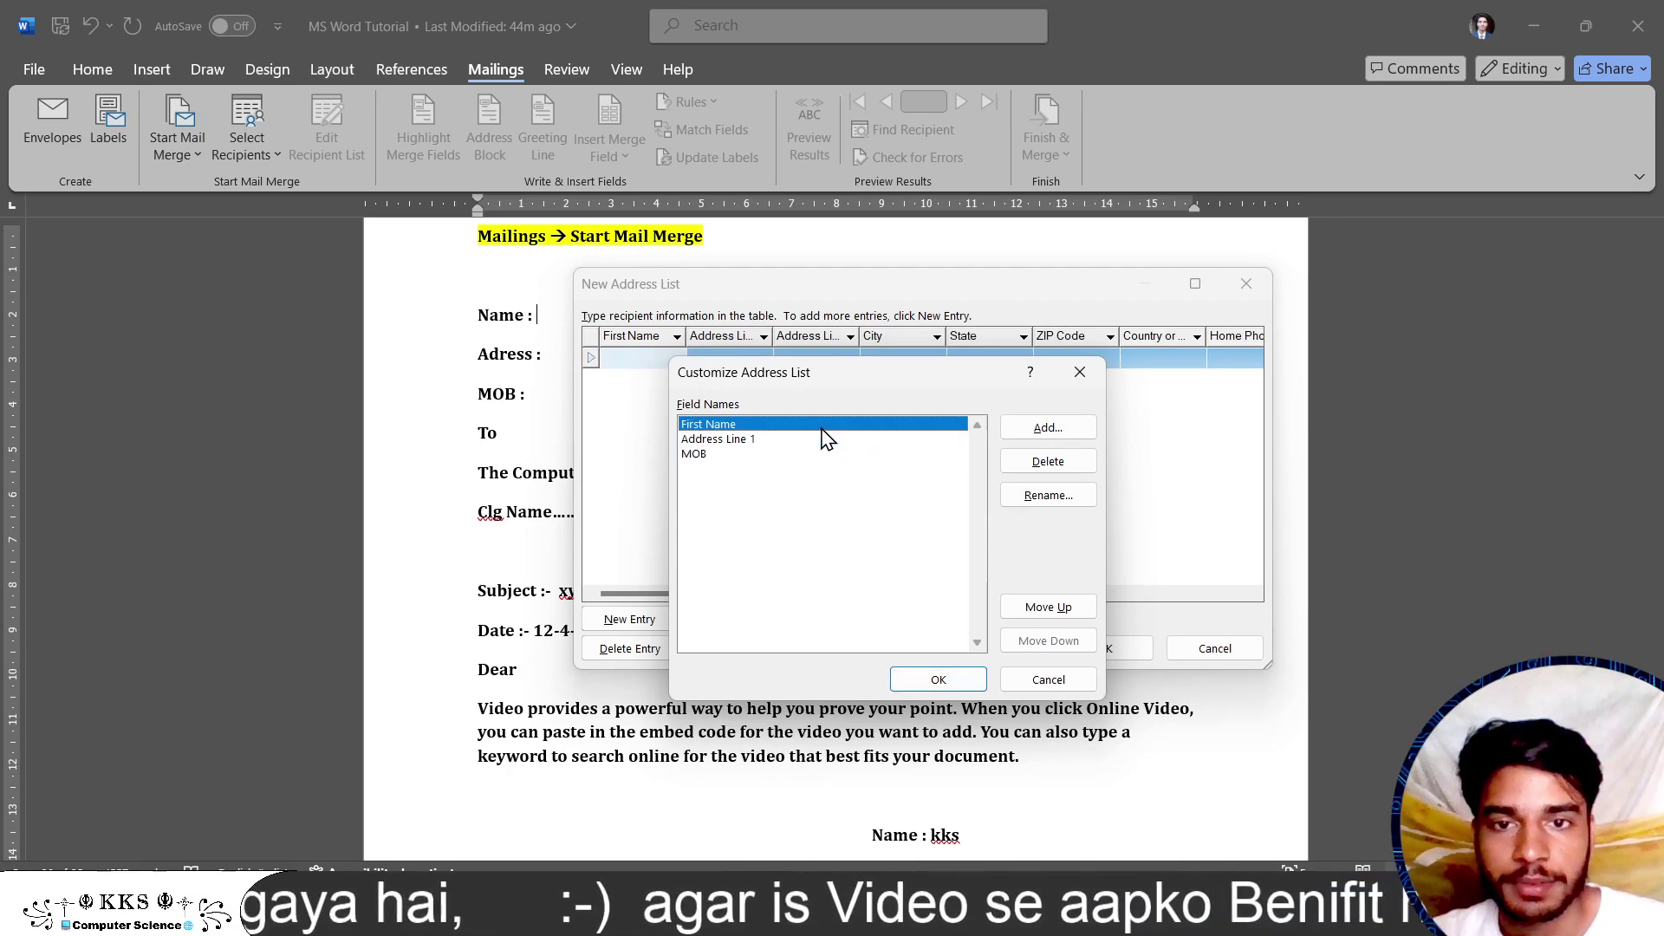
pyautogui.click(823, 439)
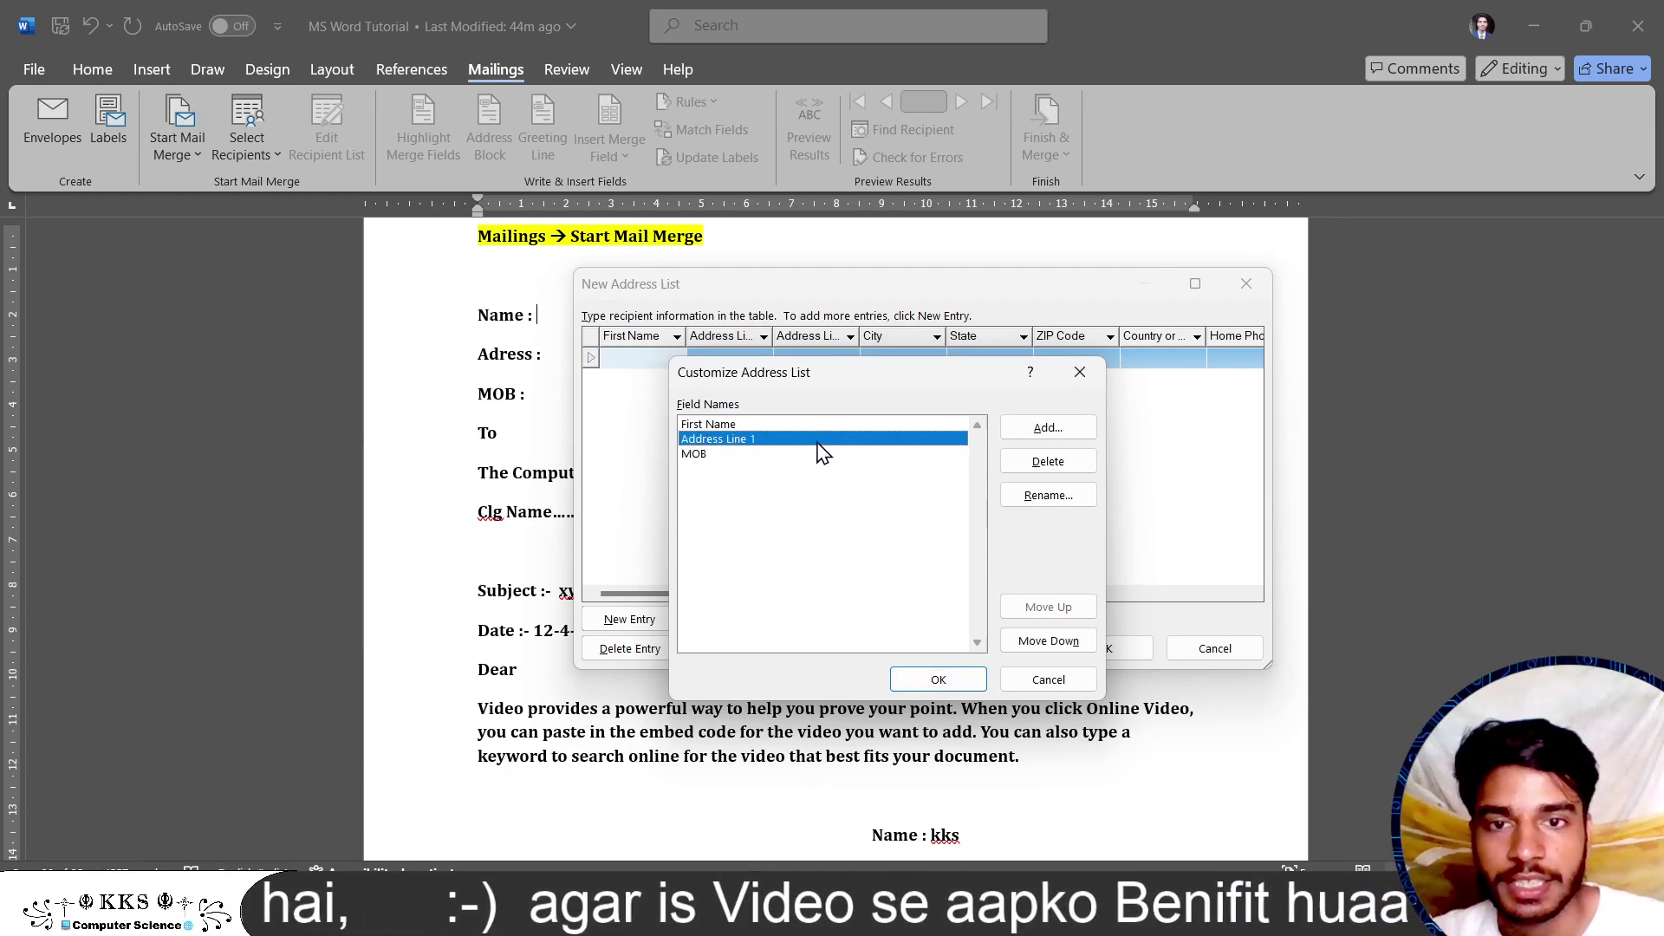
pyautogui.click(1050, 506)
pyautogui.moveTo(799, 445); pyautogui.dragTo(745, 443)
pyautogui.press('BackSpace')
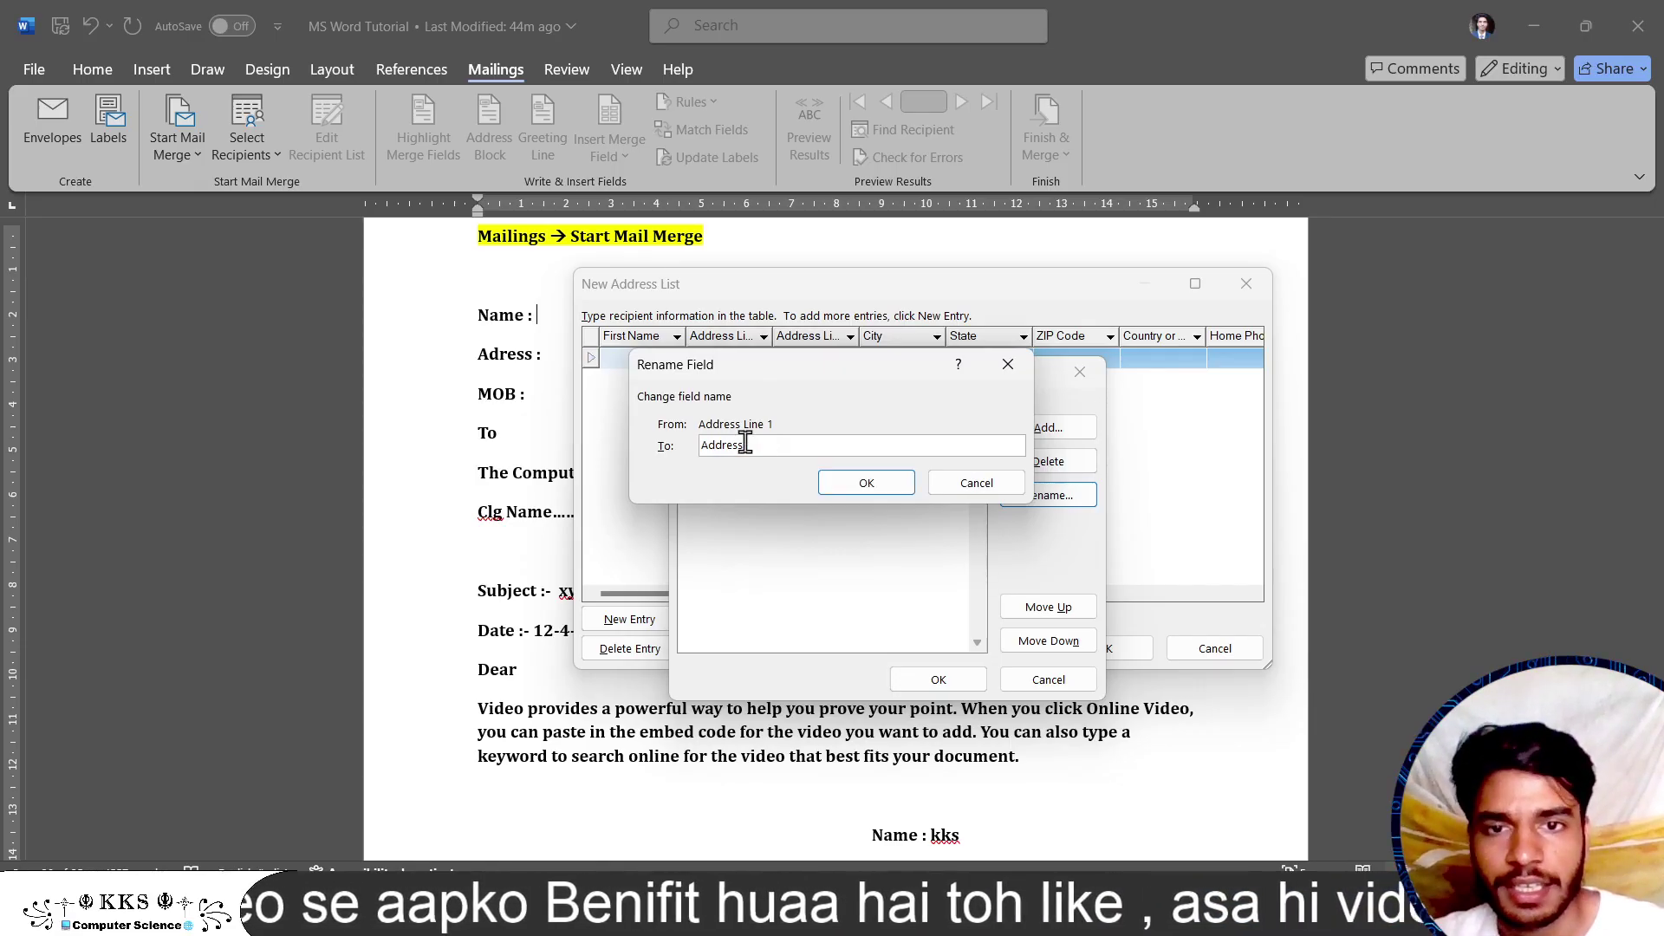
pyautogui.click(896, 482)
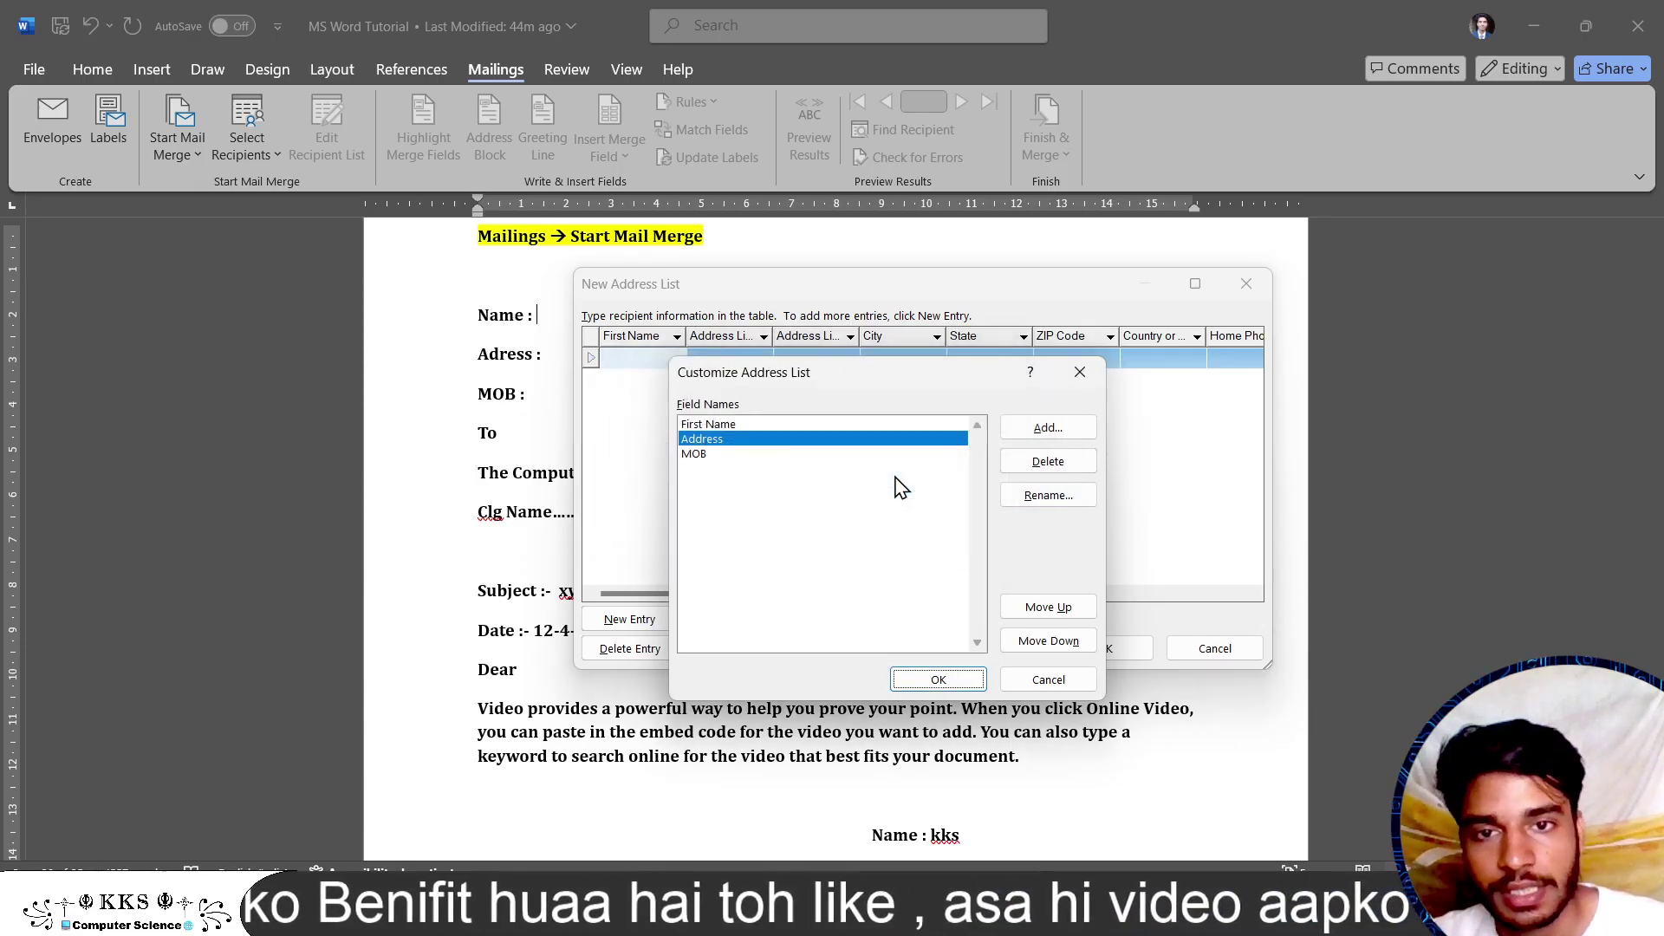
# - Rename First Name to Name and apply the Name, Address and MOB columns
pyautogui.click(787, 424)
pyautogui.click(1076, 500)
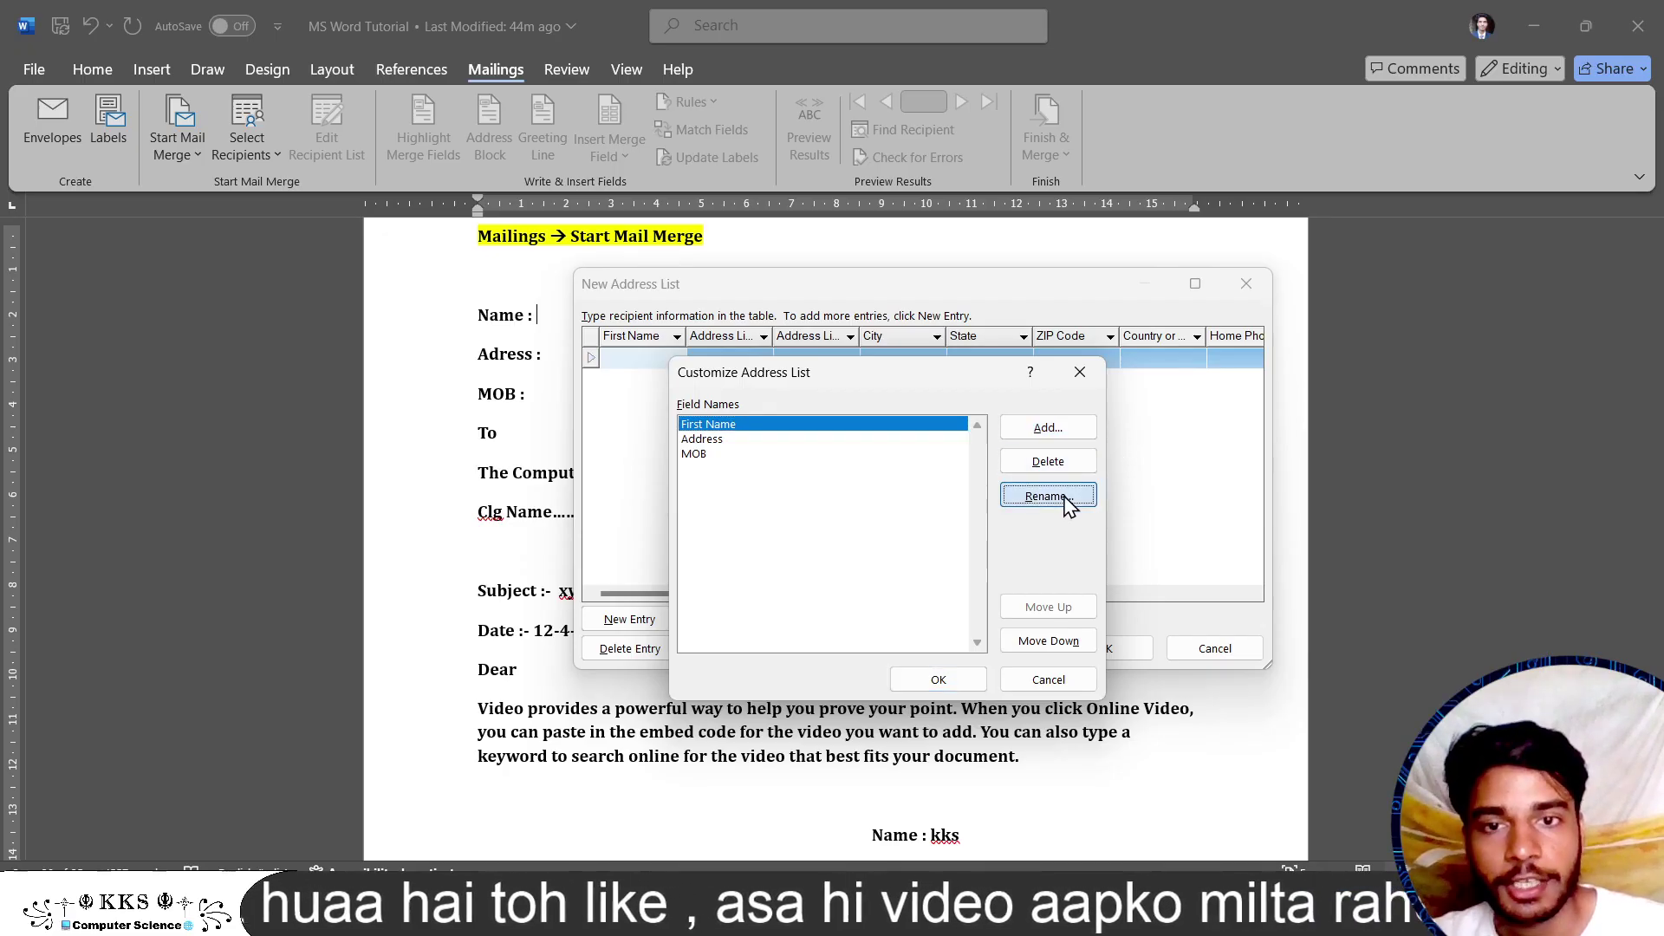
pyautogui.click(726, 446)
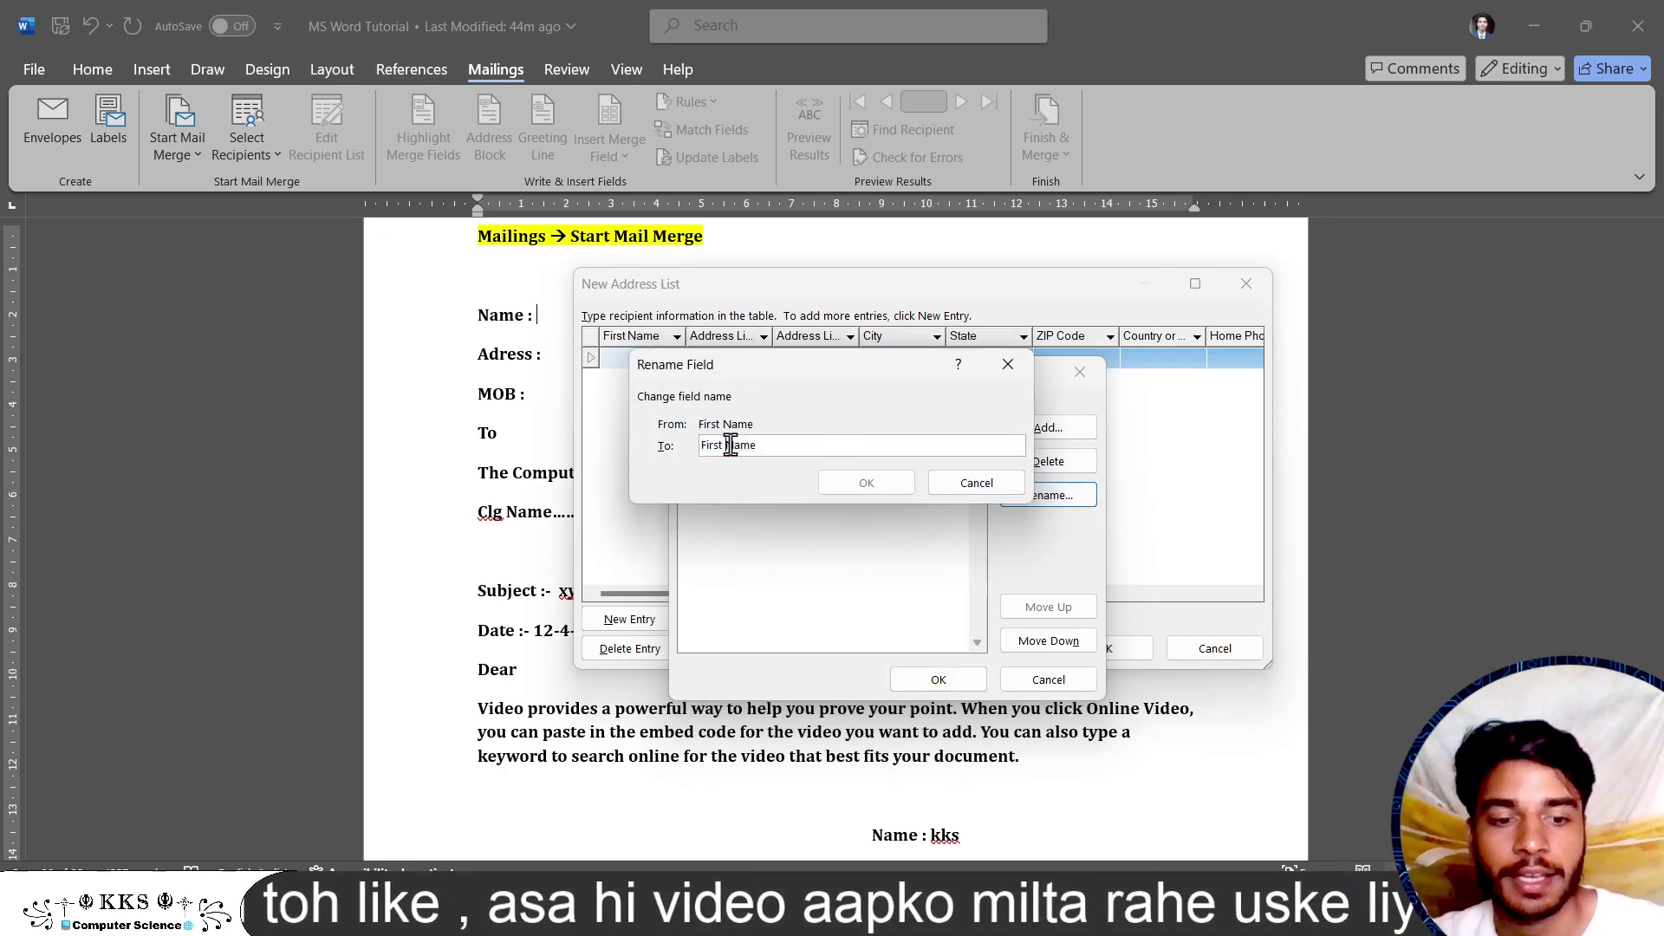
pyautogui.press('BackSpace')
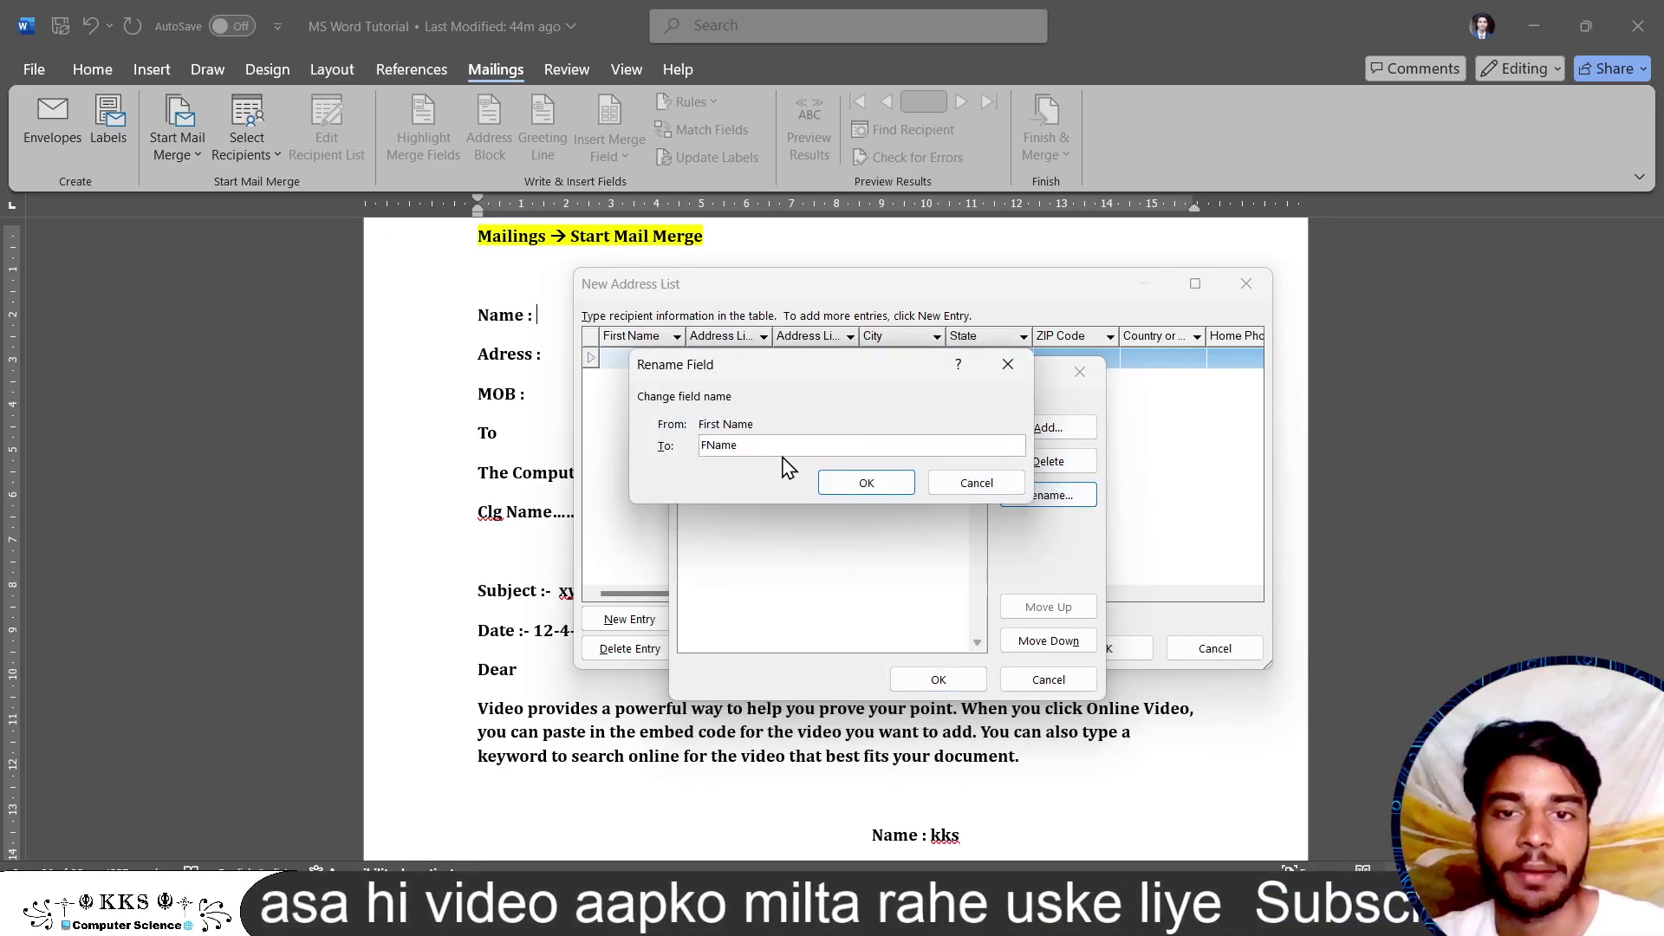
pyautogui.press('BackSpace')
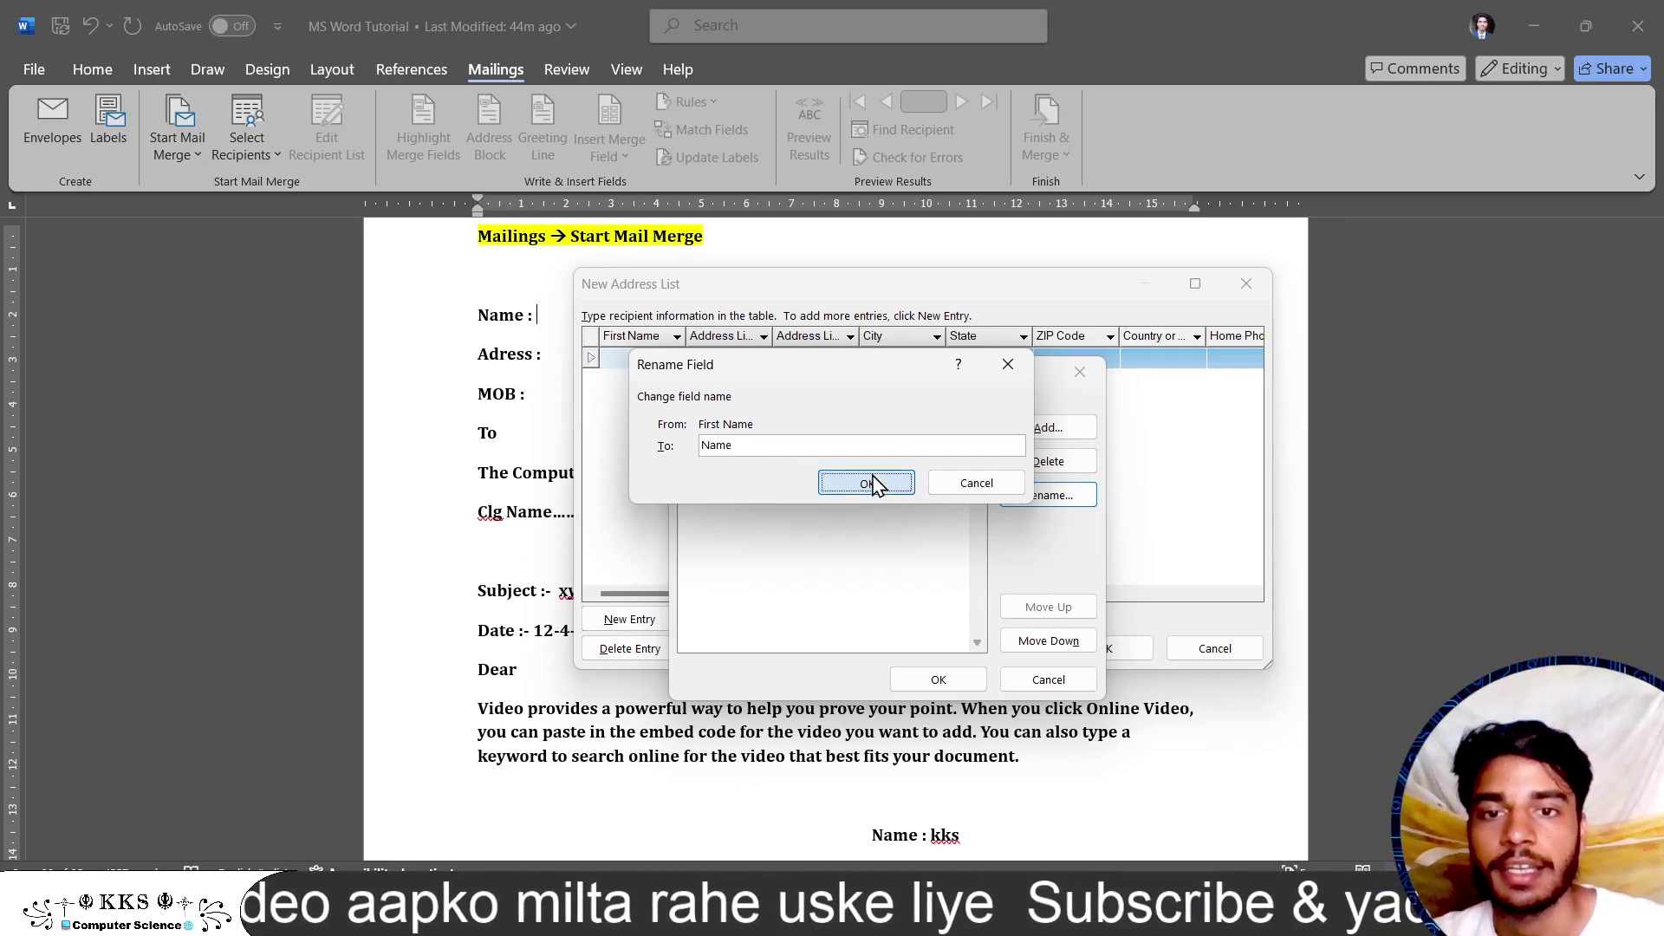
pyautogui.click(873, 479)
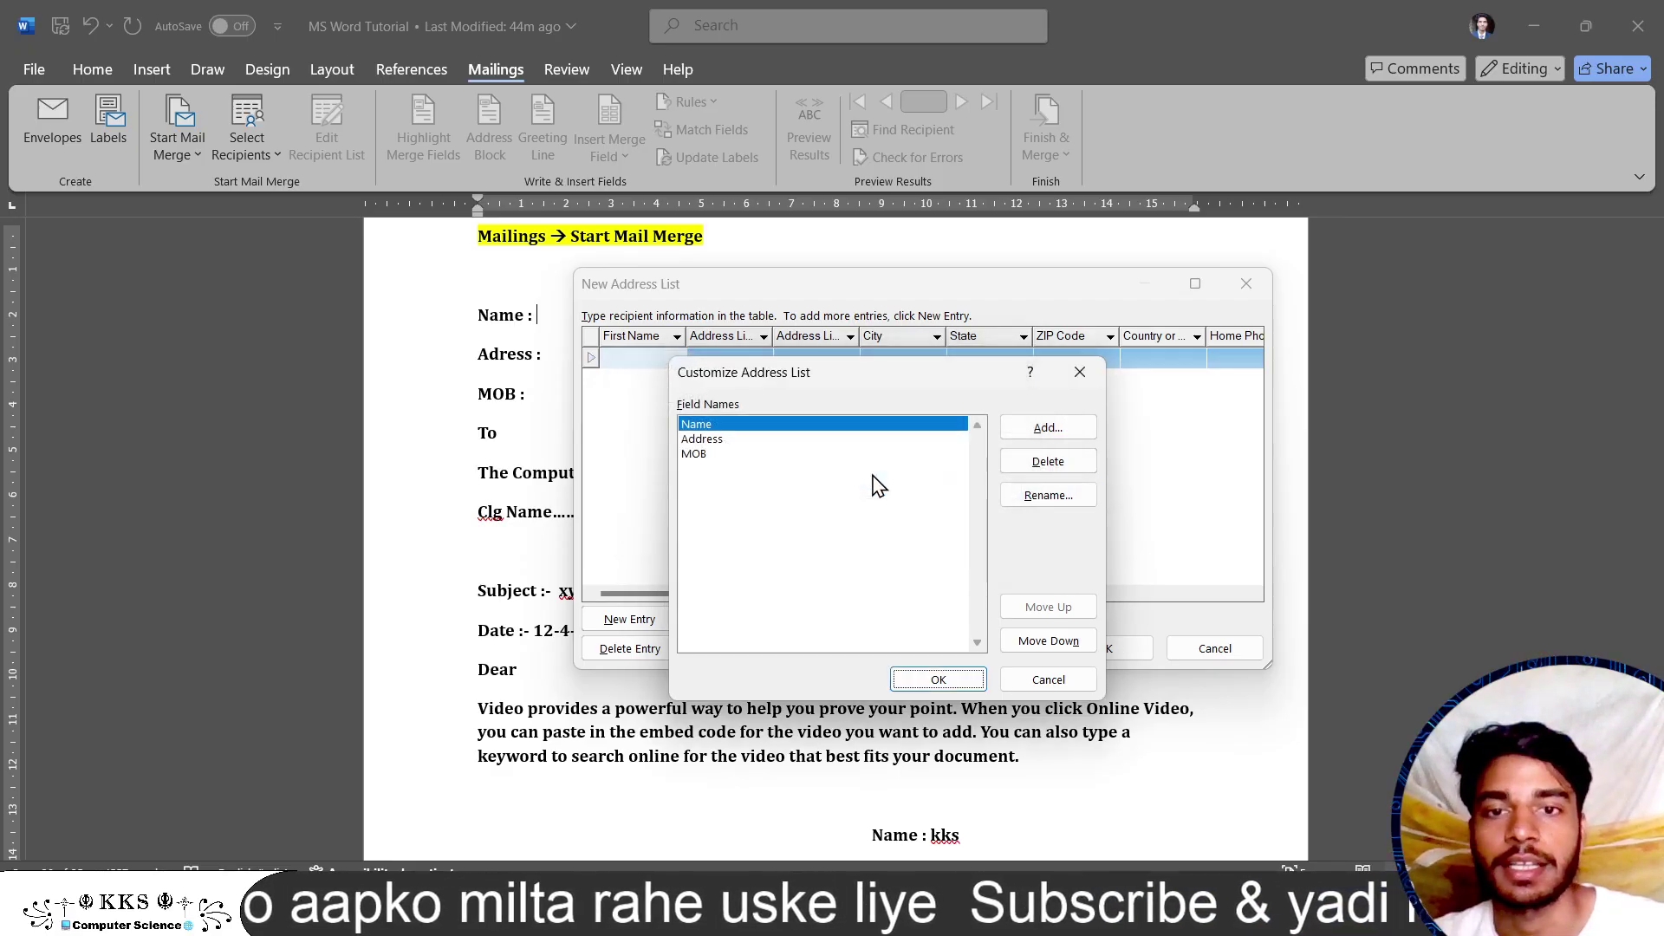
pyautogui.click(939, 682)
pyautogui.click(637, 352)
pyautogui.write('KKS')
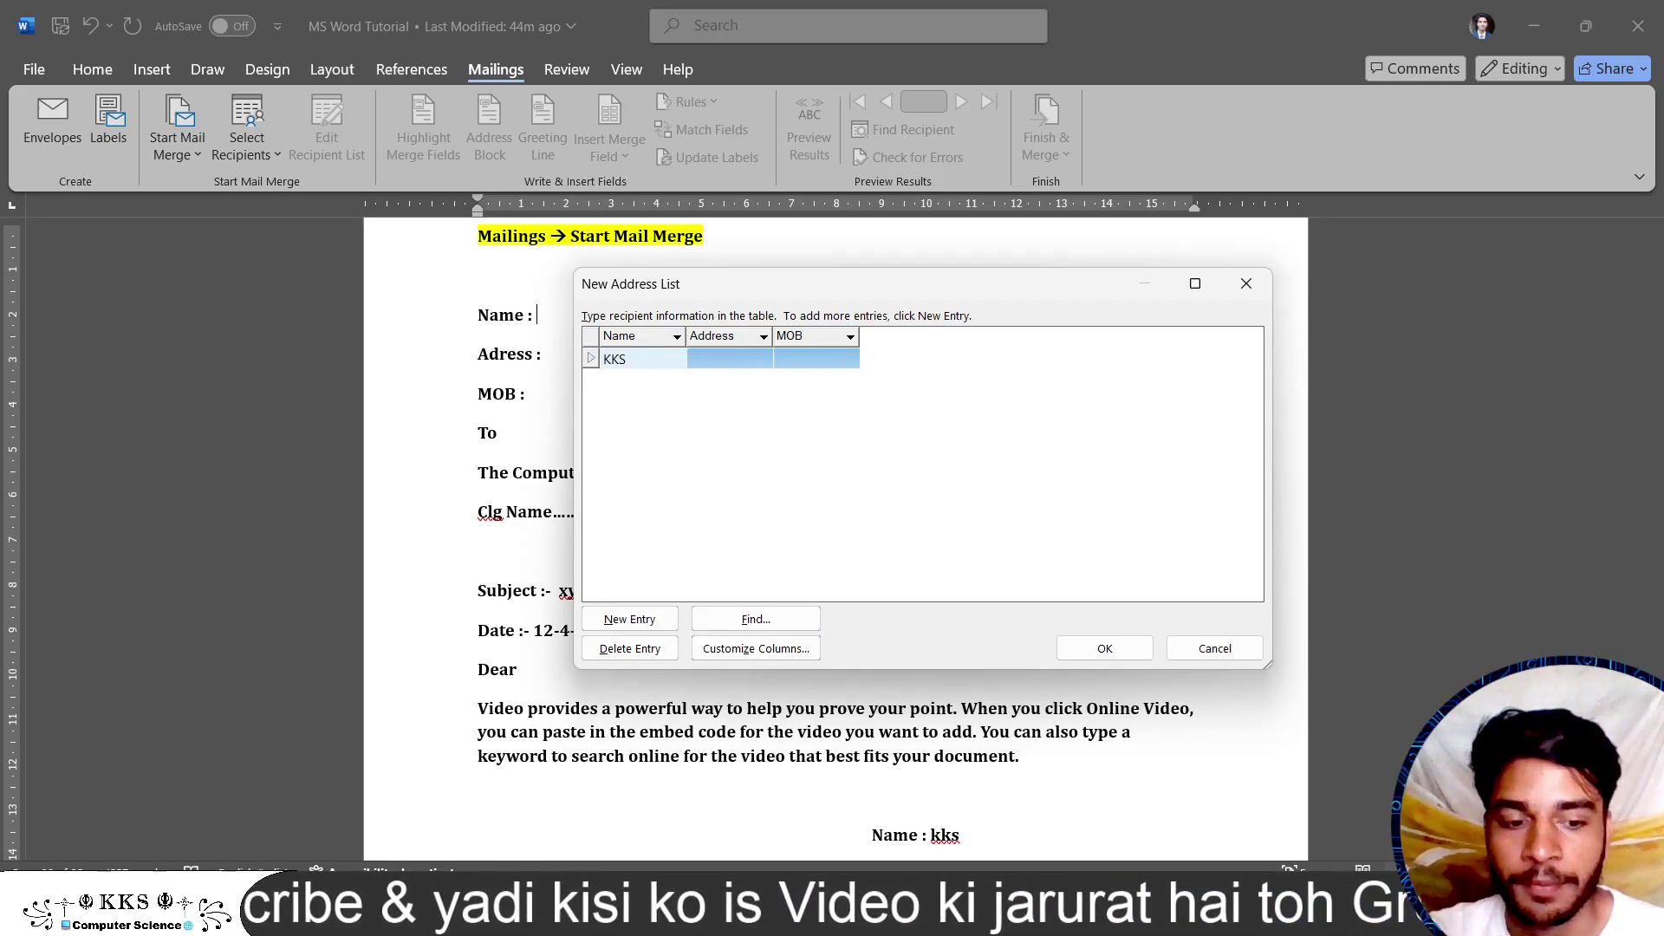
# - Complete the first recipient's row and the NKS row, giving NKS MOB 456
pyautogui.press('Tab')
pyautogui.write('abc')
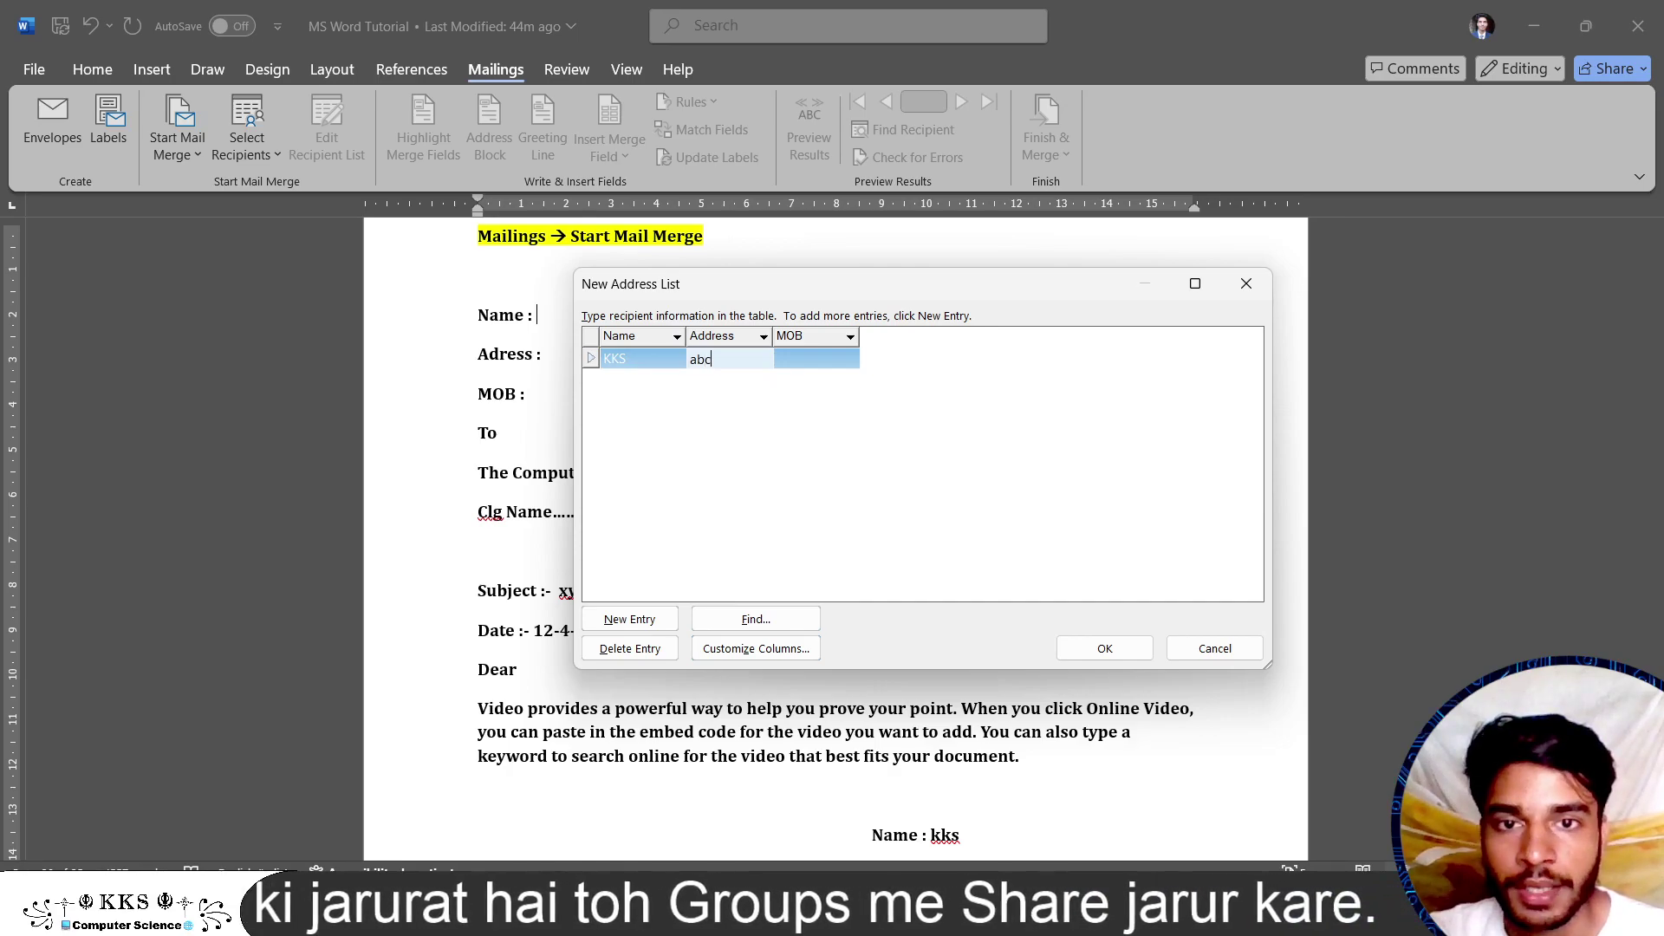
pyautogui.press('Tab')
pyautogui.write('123')
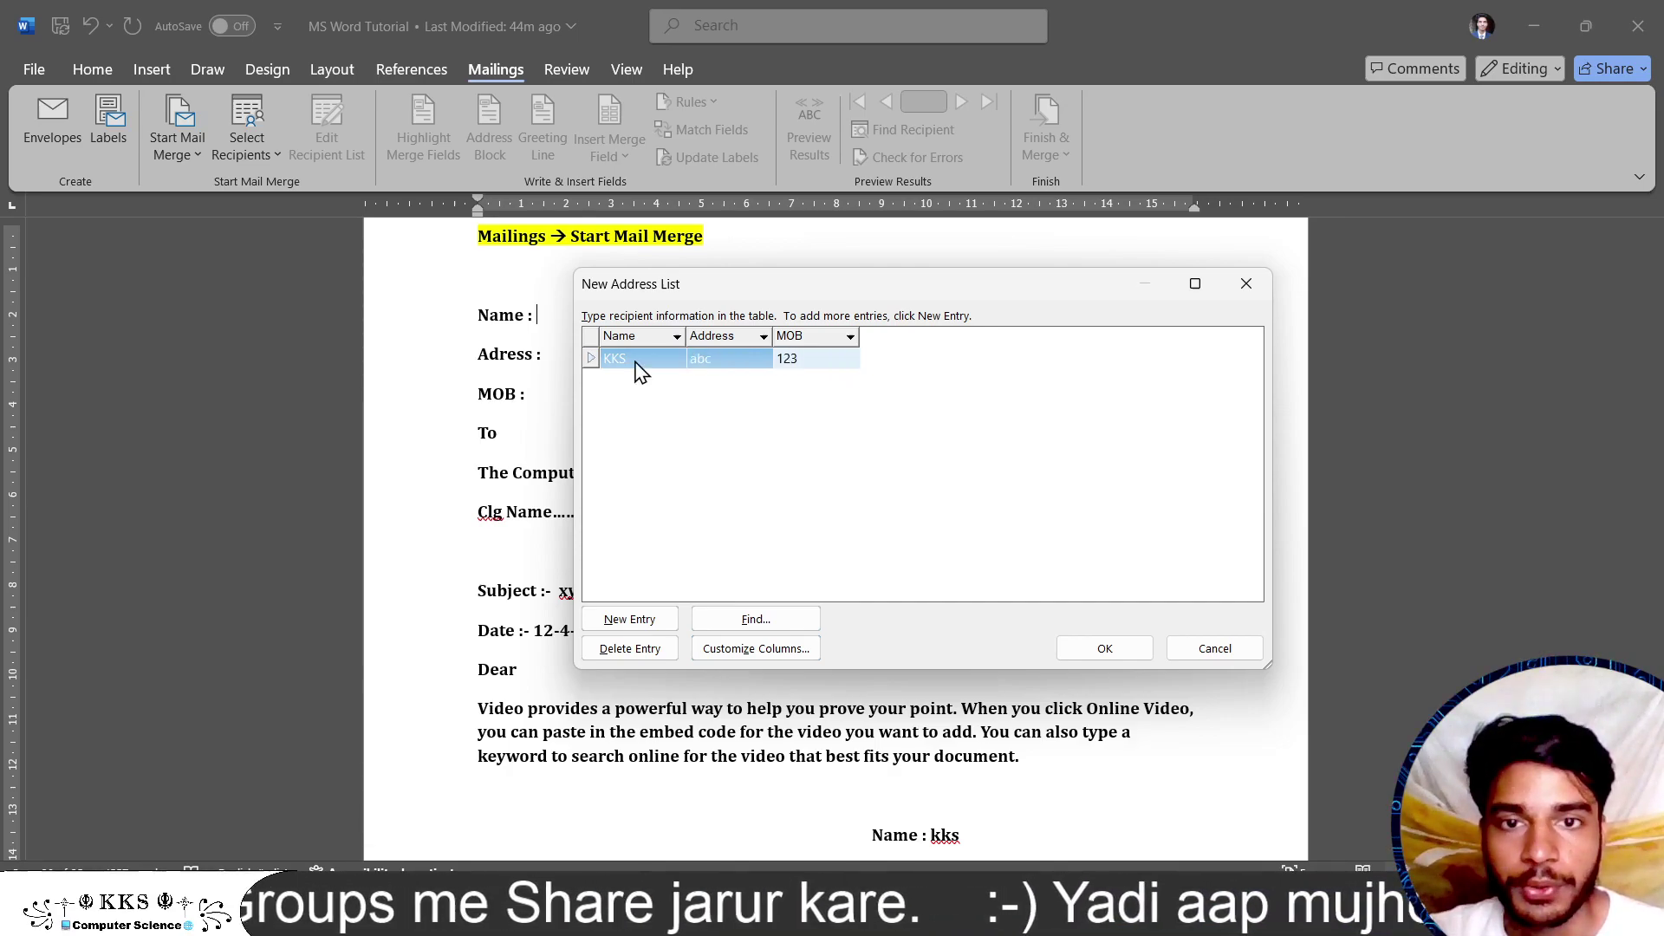
pyautogui.press('Tab')
pyautogui.write('NKS')
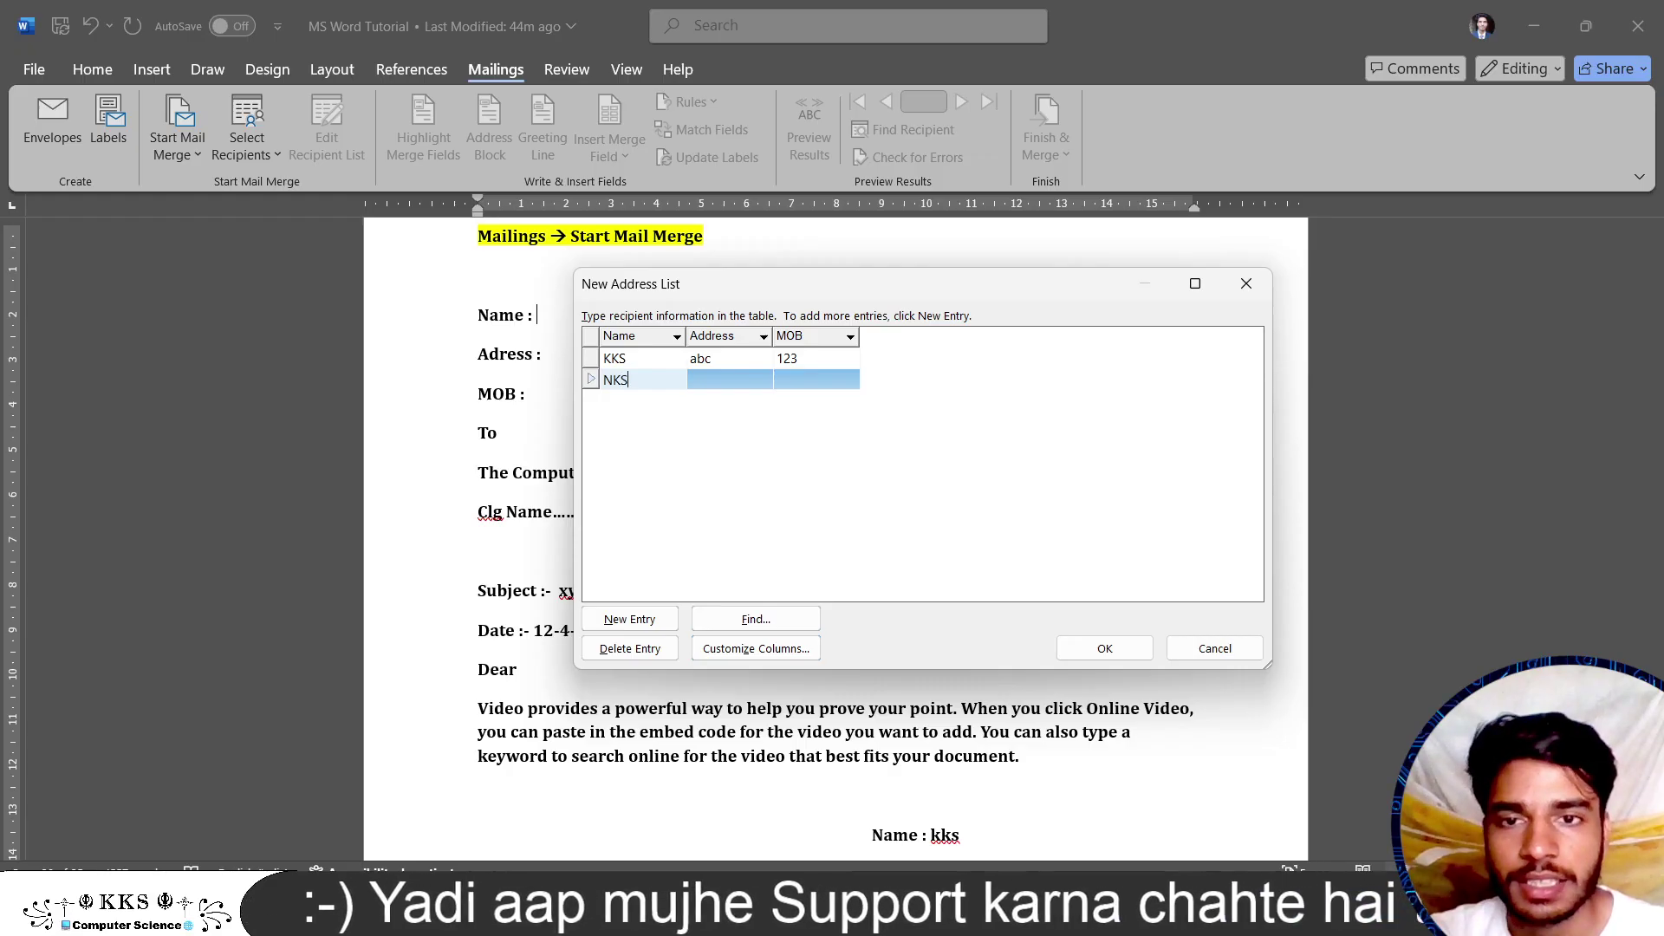
pyautogui.press('Tab')
pyautogui.write('def')
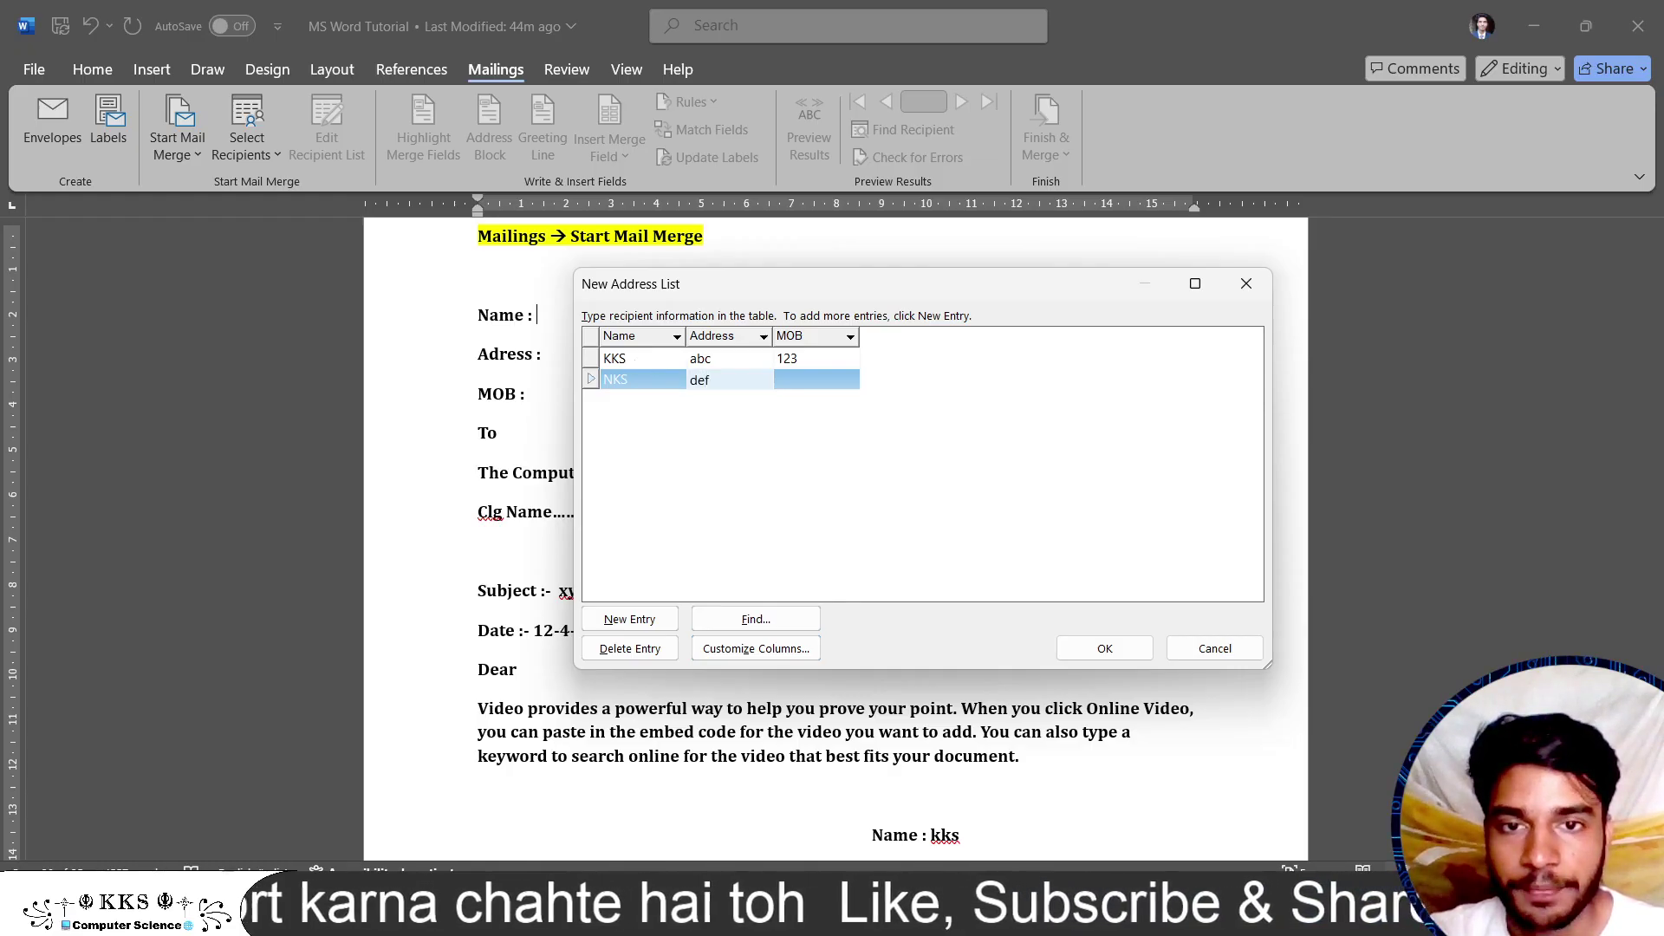
pyautogui.press('Tab')
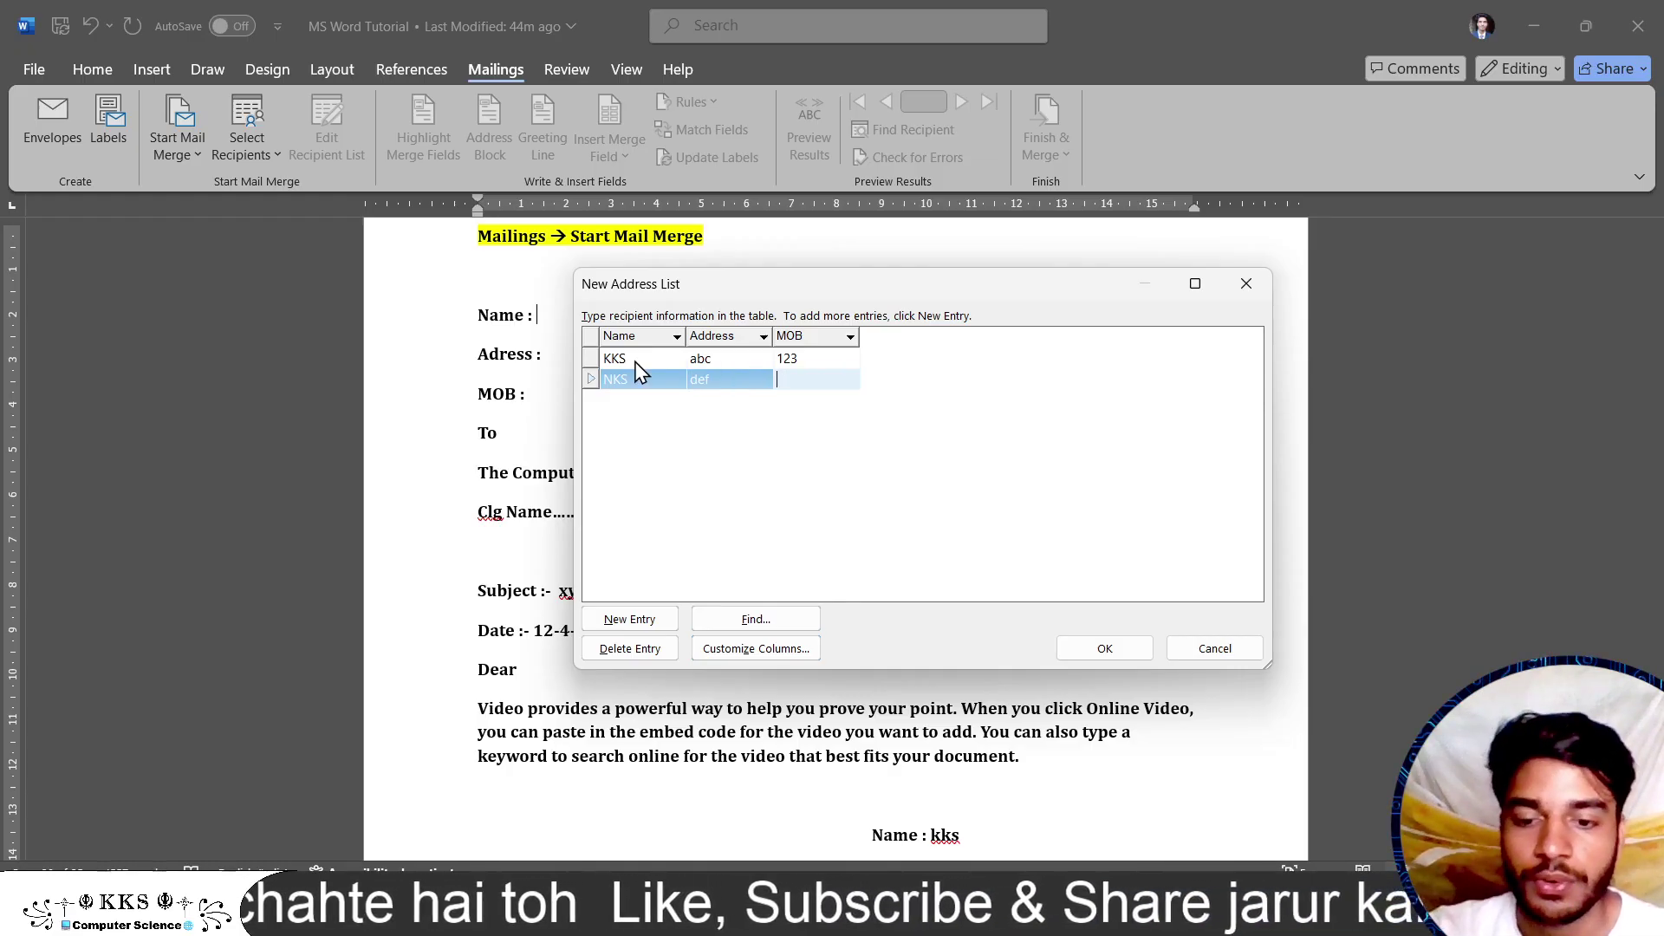
pyautogui.write('456')
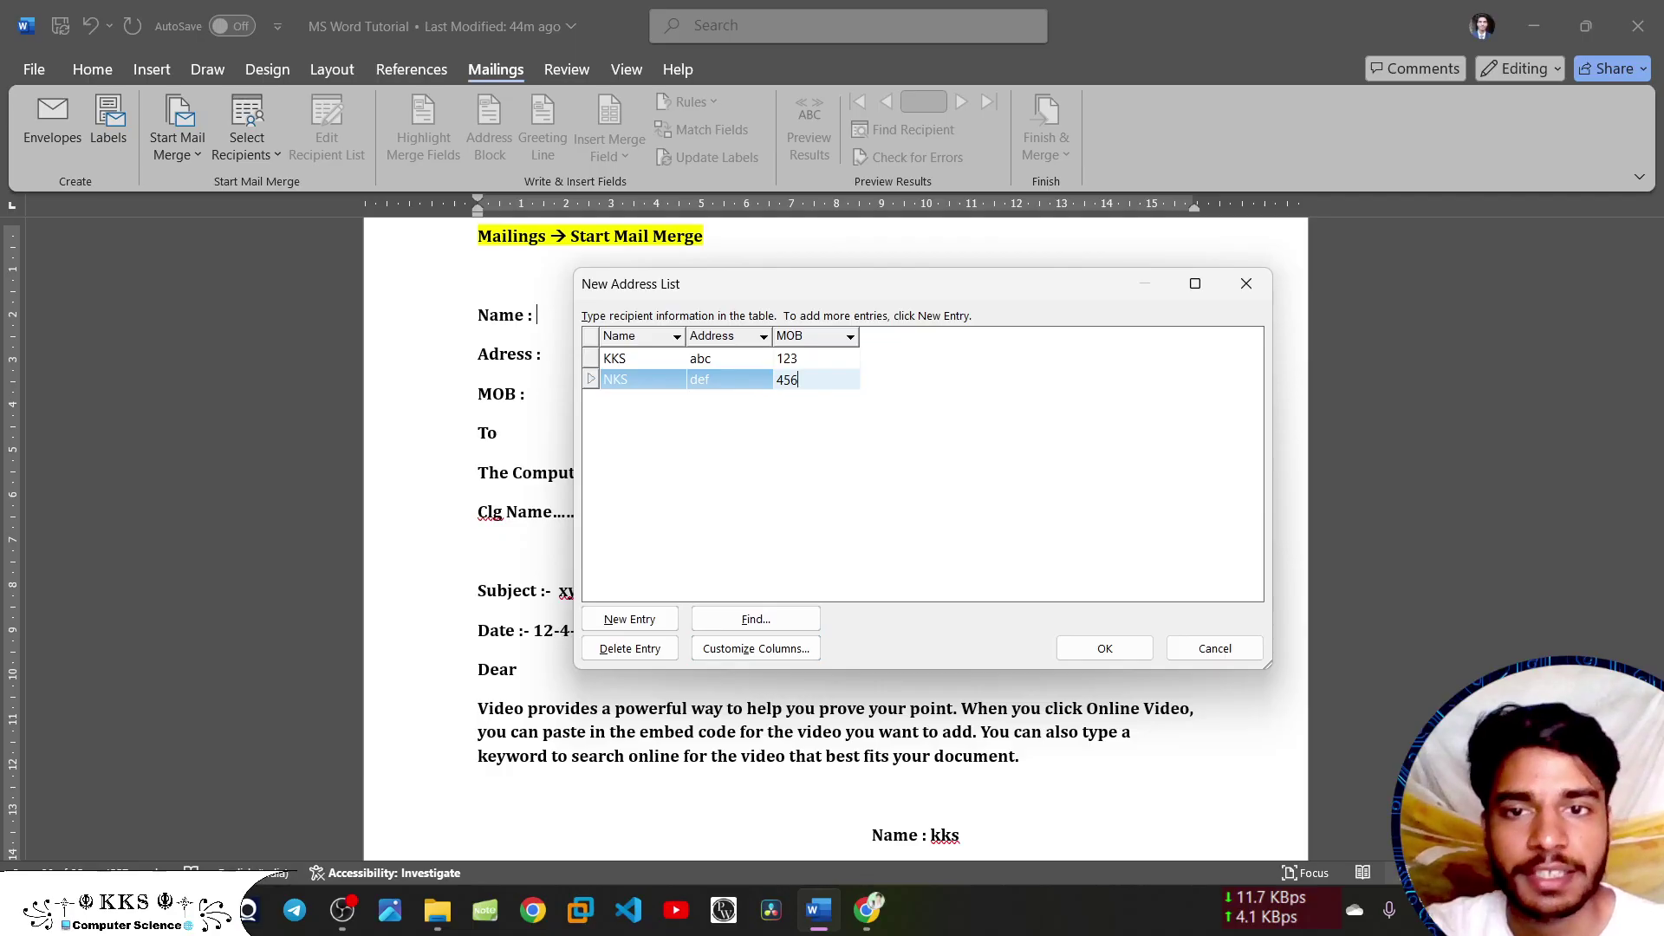
# - Add a third recipient row: SKS, address ghi, MOB 789
pyautogui.press('Tab')
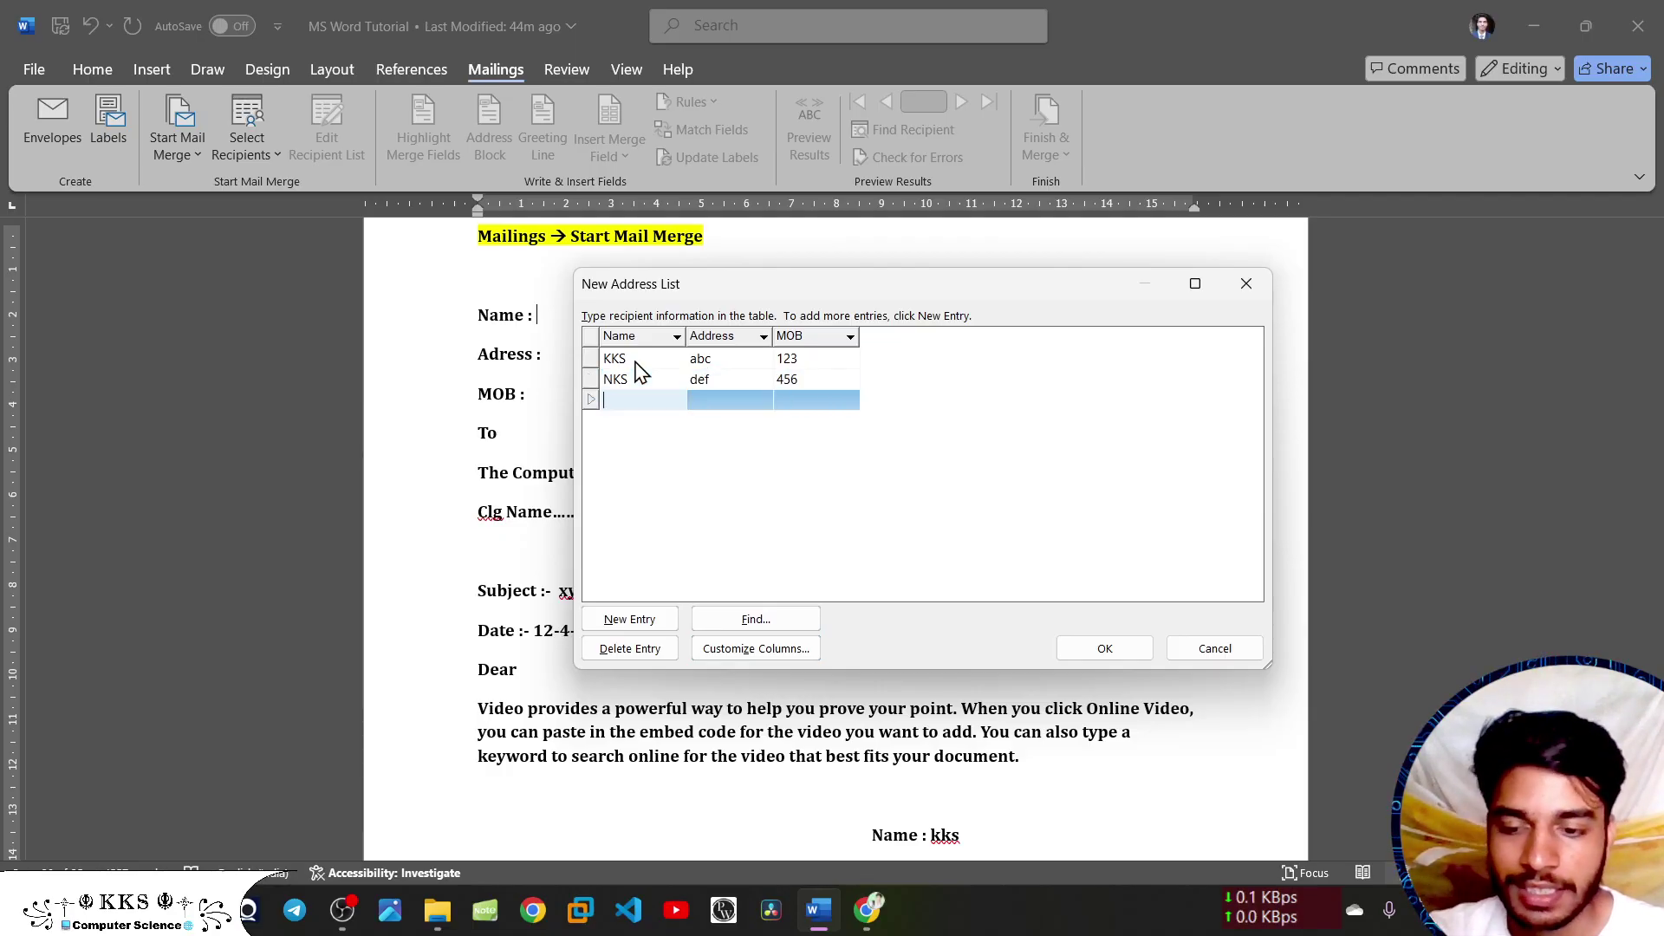
pyautogui.write('SKS')
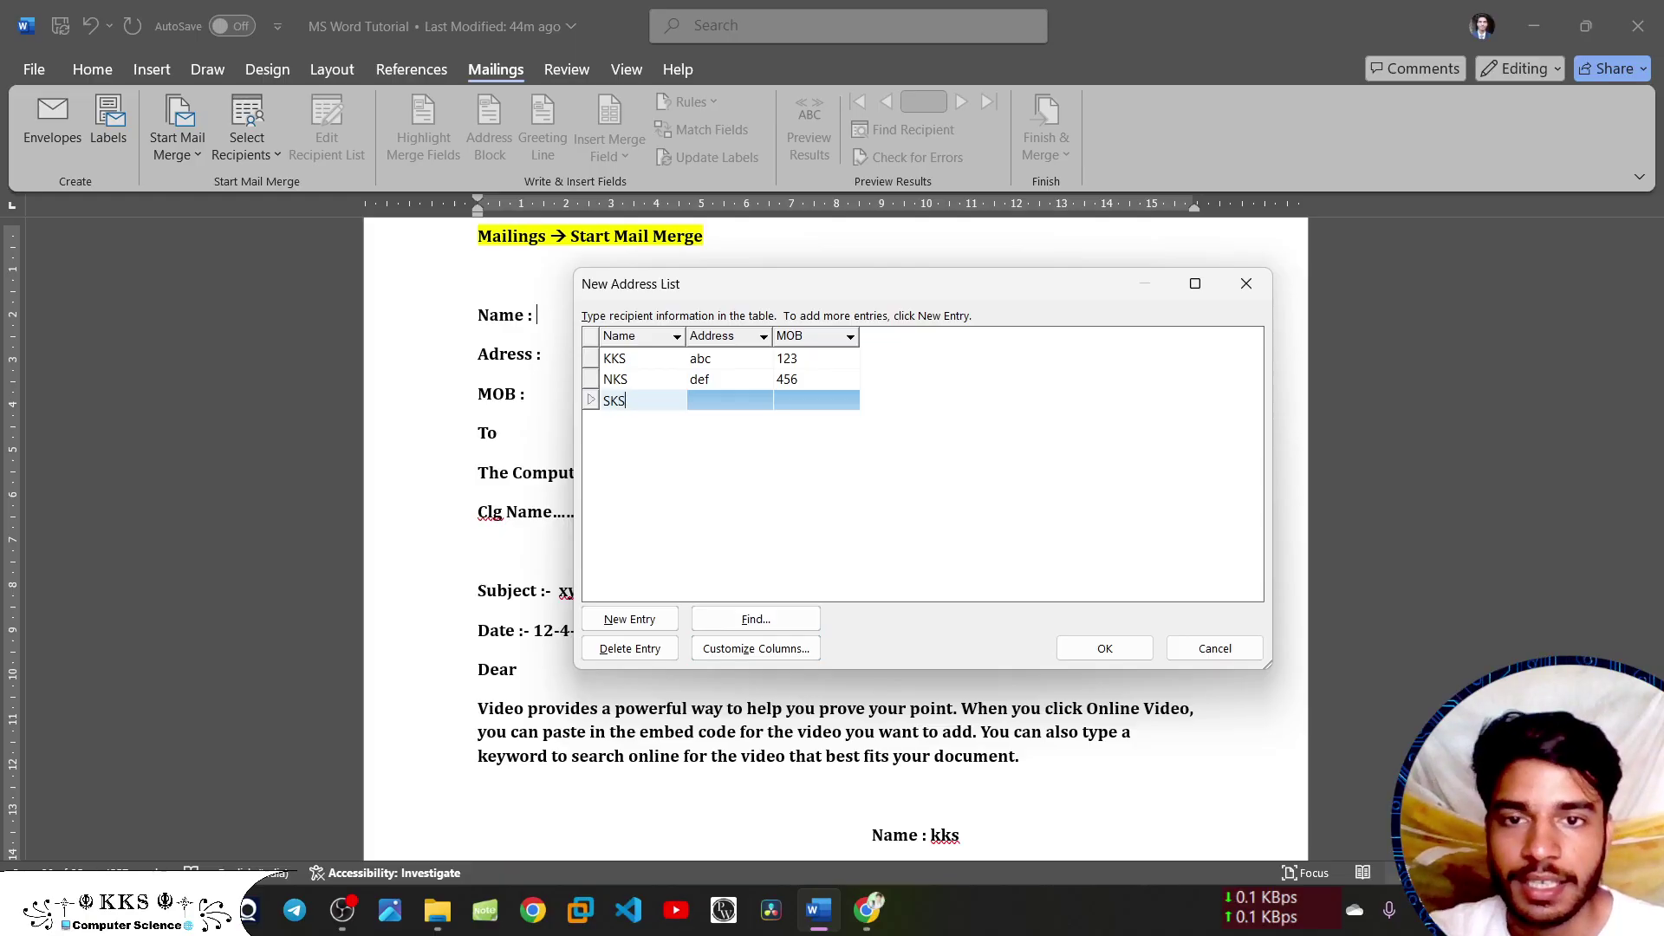
pyautogui.press('Tab')
pyautogui.write('ghi')
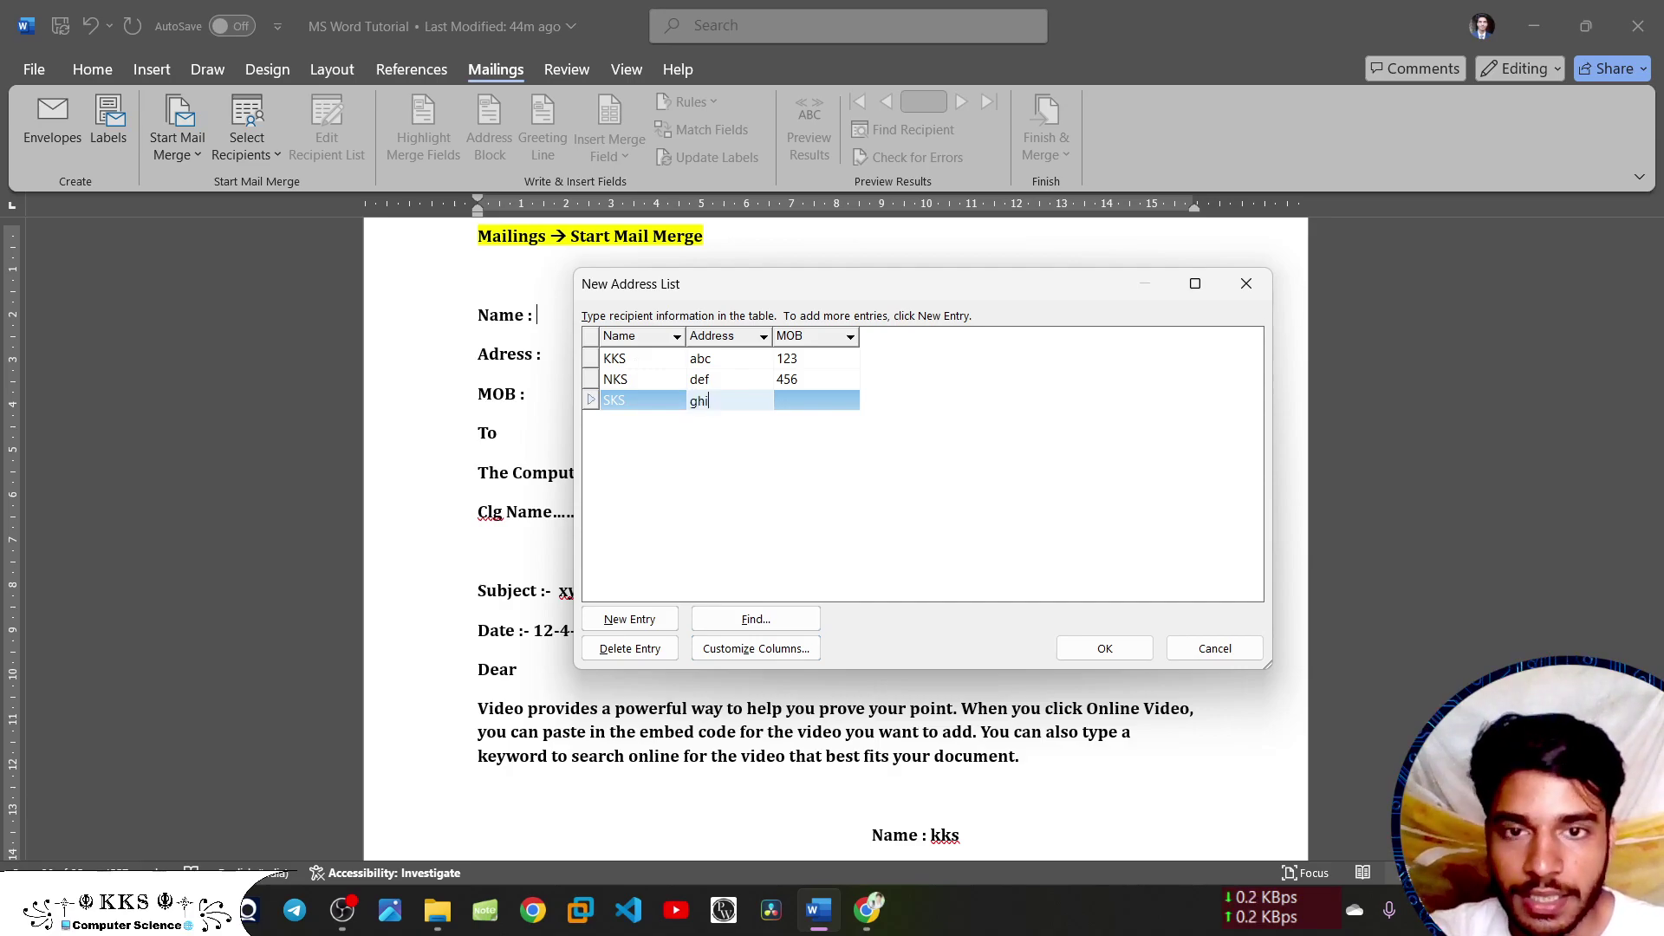
pyautogui.press('Tab')
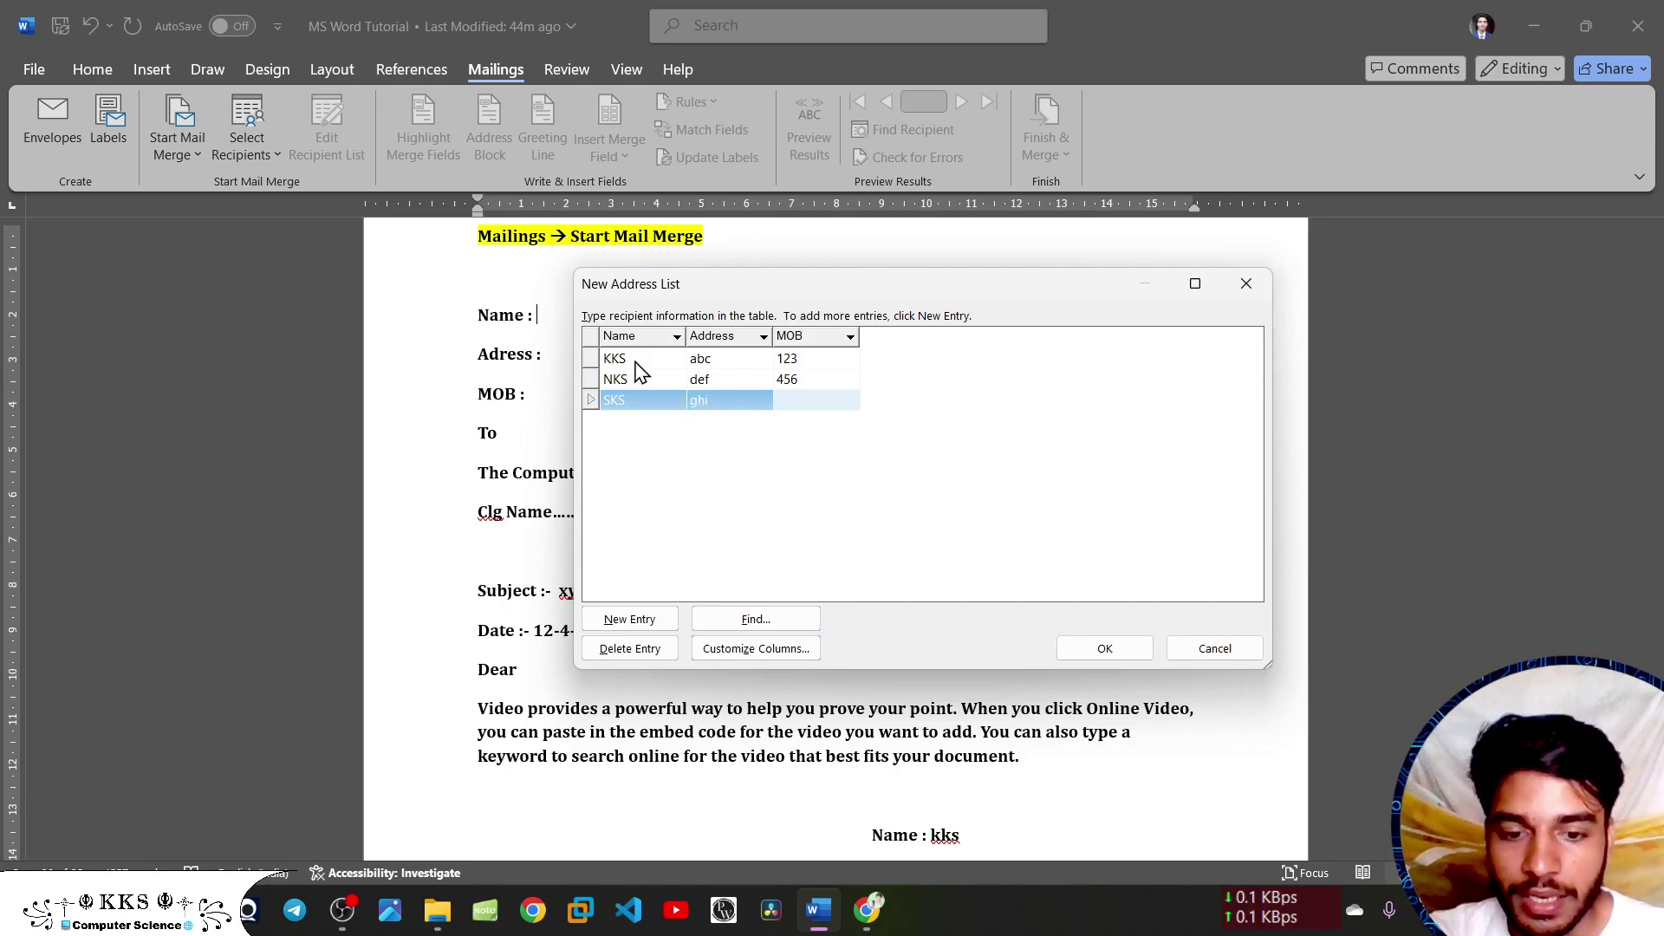
pyautogui.write('789')
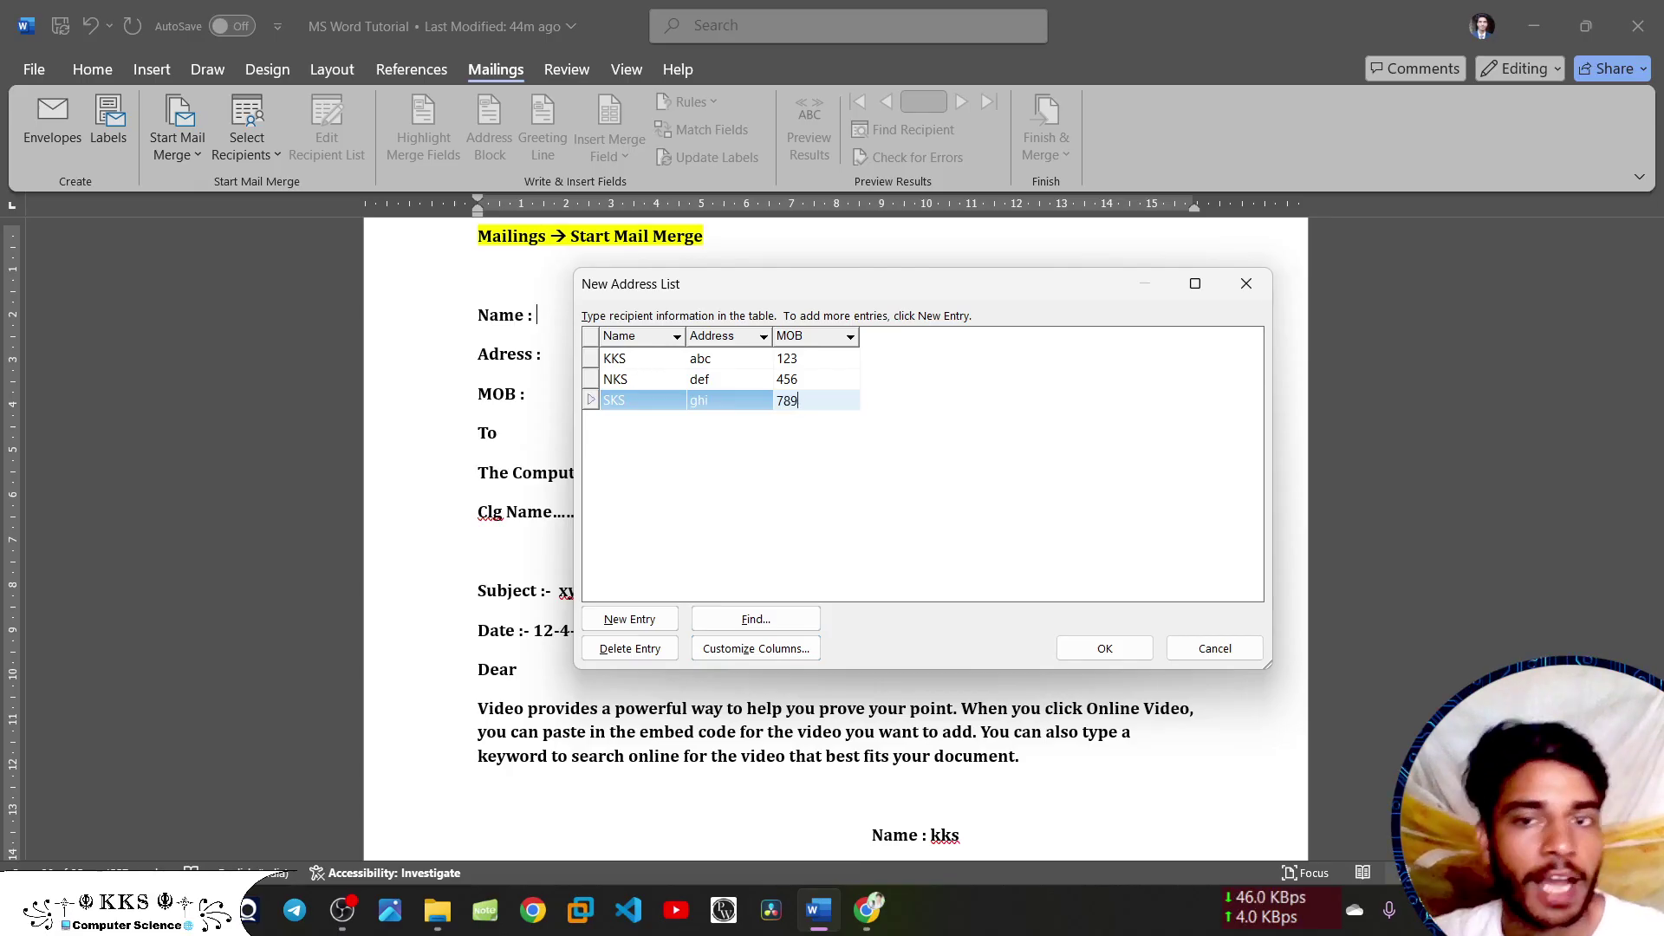
pyautogui.click(839, 515)
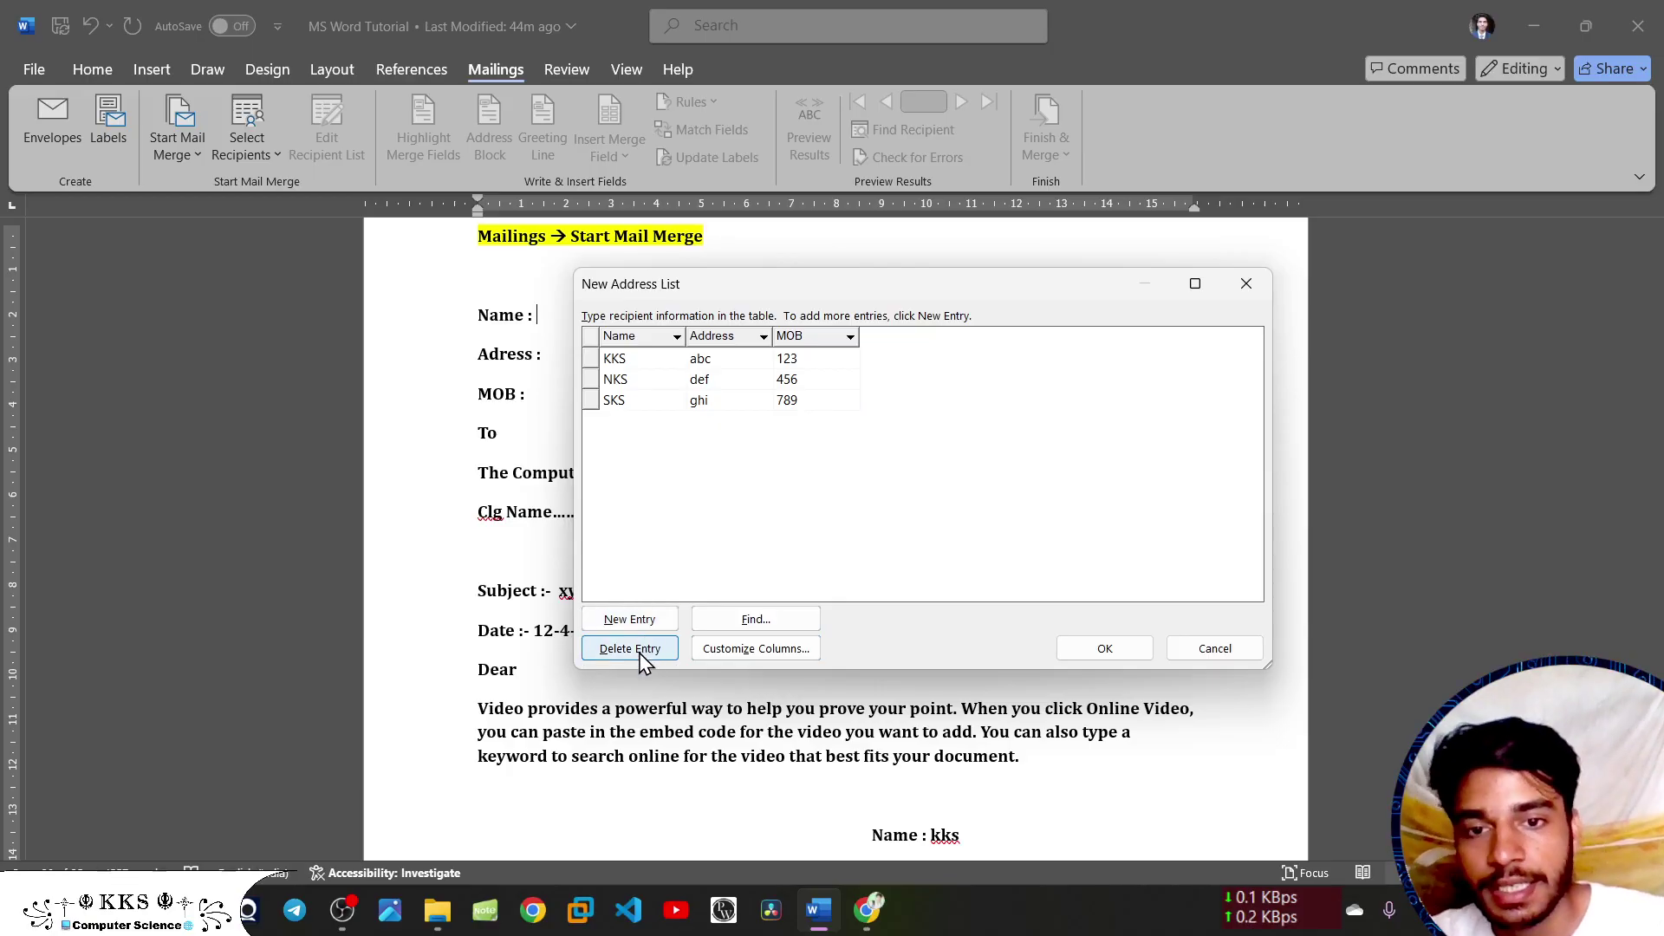
# - Accept the recipient list and save it under the file name 'list'
pyautogui.click(1126, 642)
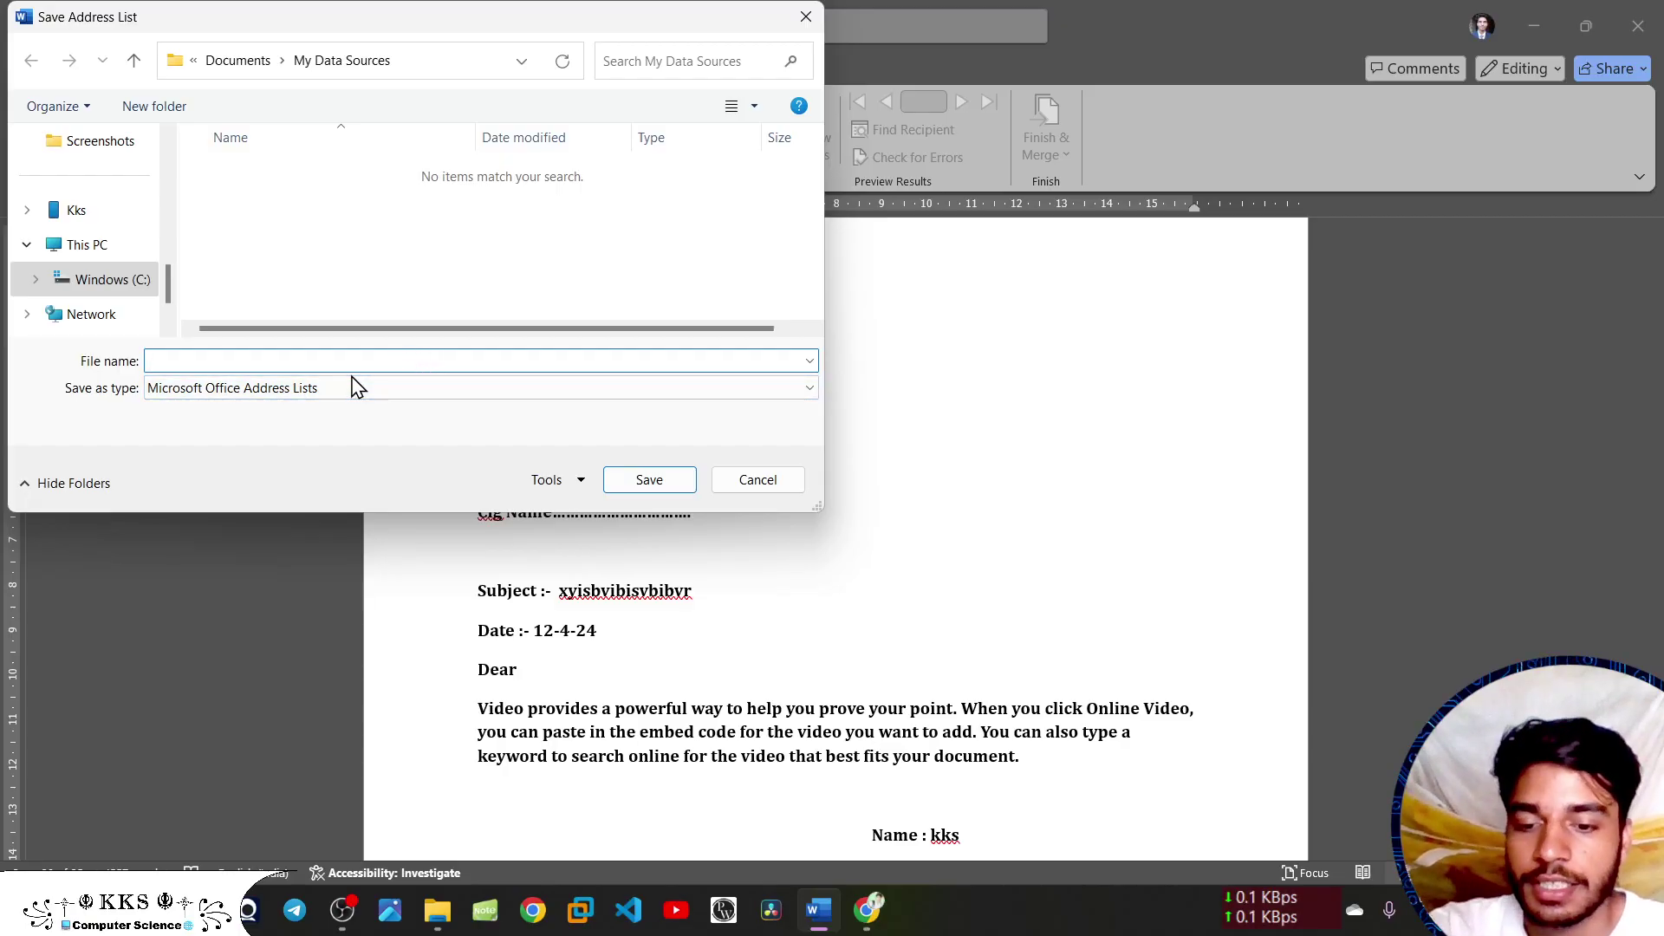
pyautogui.write('list')
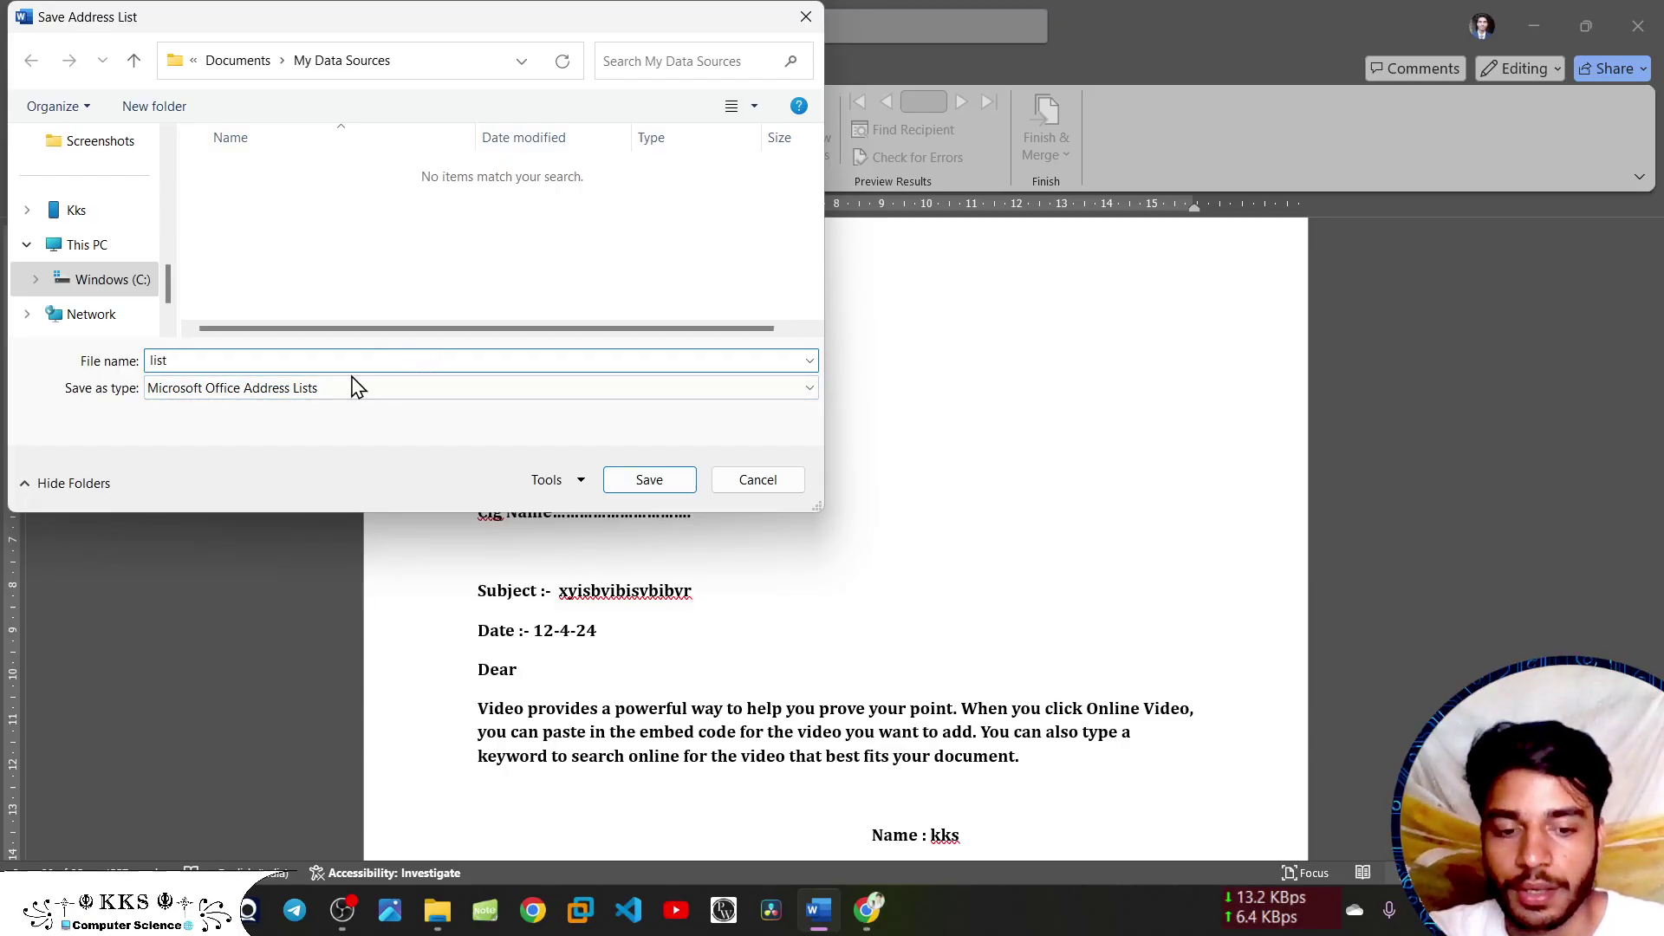
pyautogui.press('Return')
# - Scroll the document back to the mail merge letter
pyautogui.scroll(10, 453, 394)
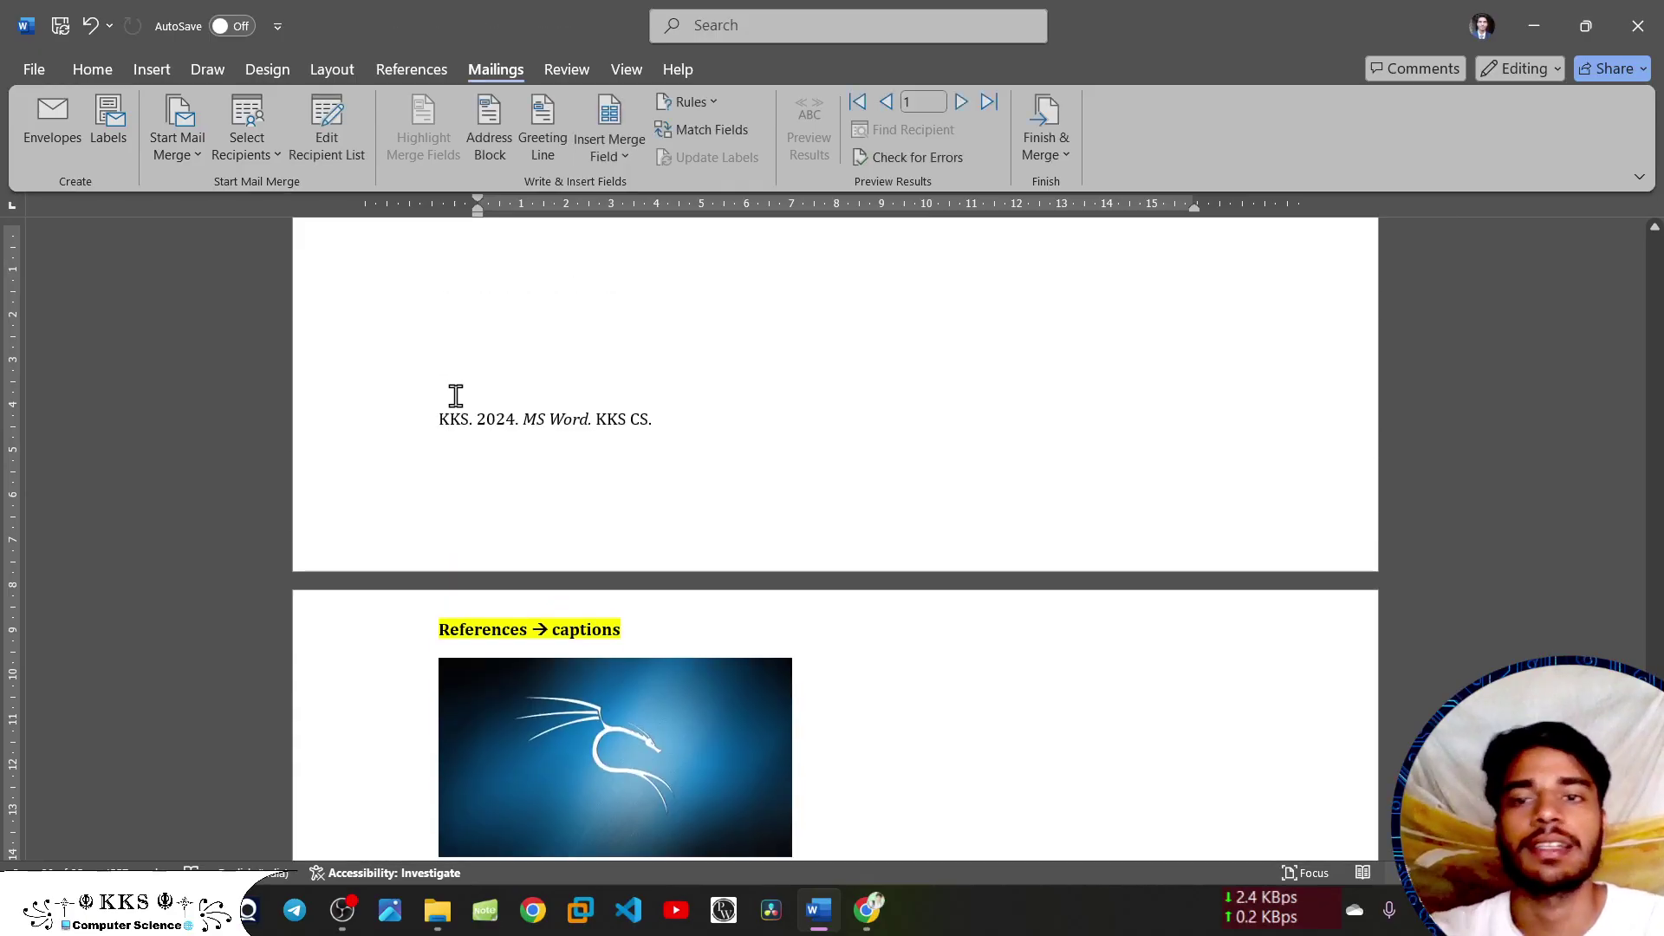
pyautogui.scroll(5, 571, 455)
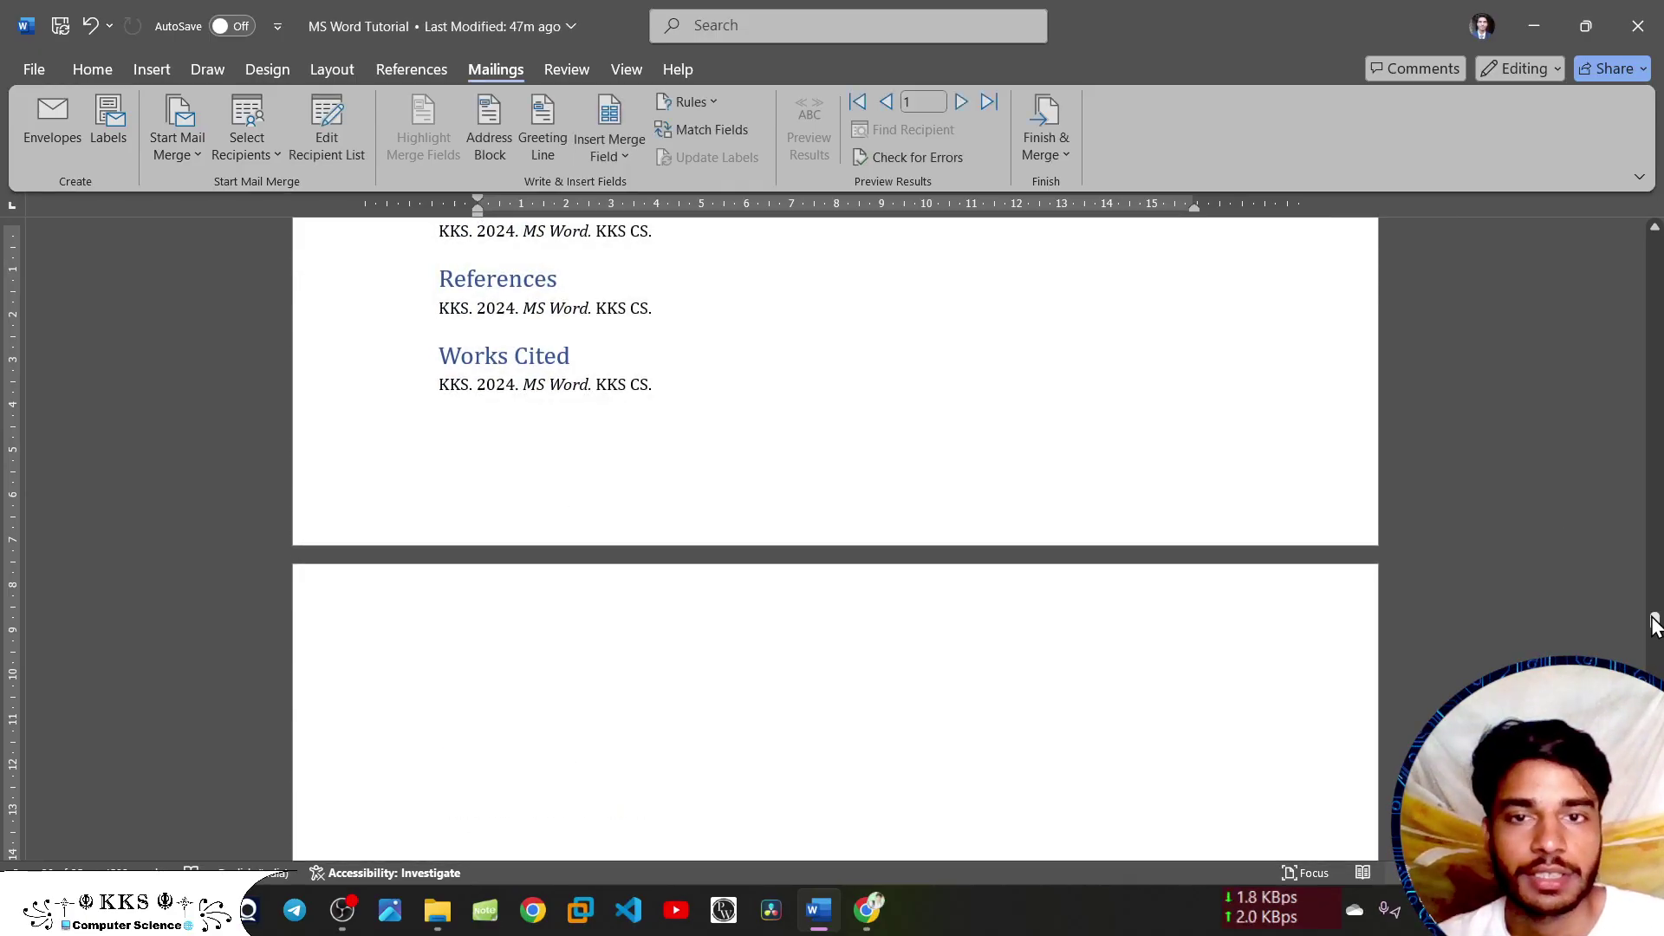
pyautogui.moveTo(1654, 623); pyautogui.dragTo(1653, 671)
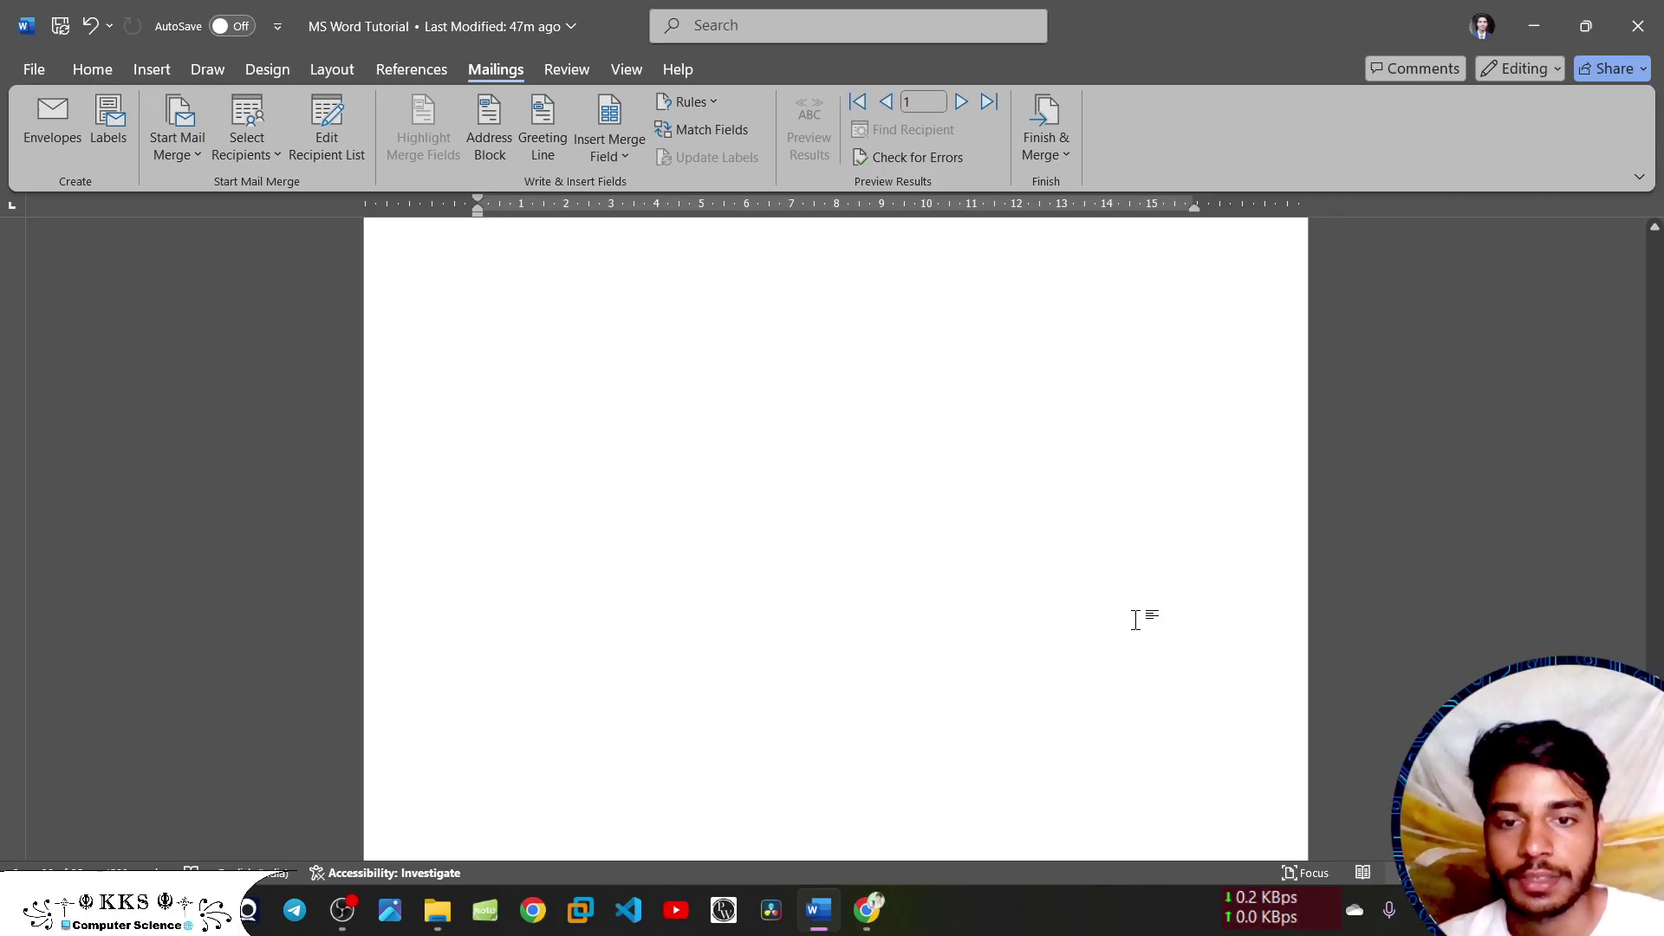
pyautogui.scroll(-5, 1135, 620)
pyautogui.scroll(-5, 1135, 621)
pyautogui.scroll(-4, 1135, 621)
pyautogui.scroll(-6, 1136, 621)
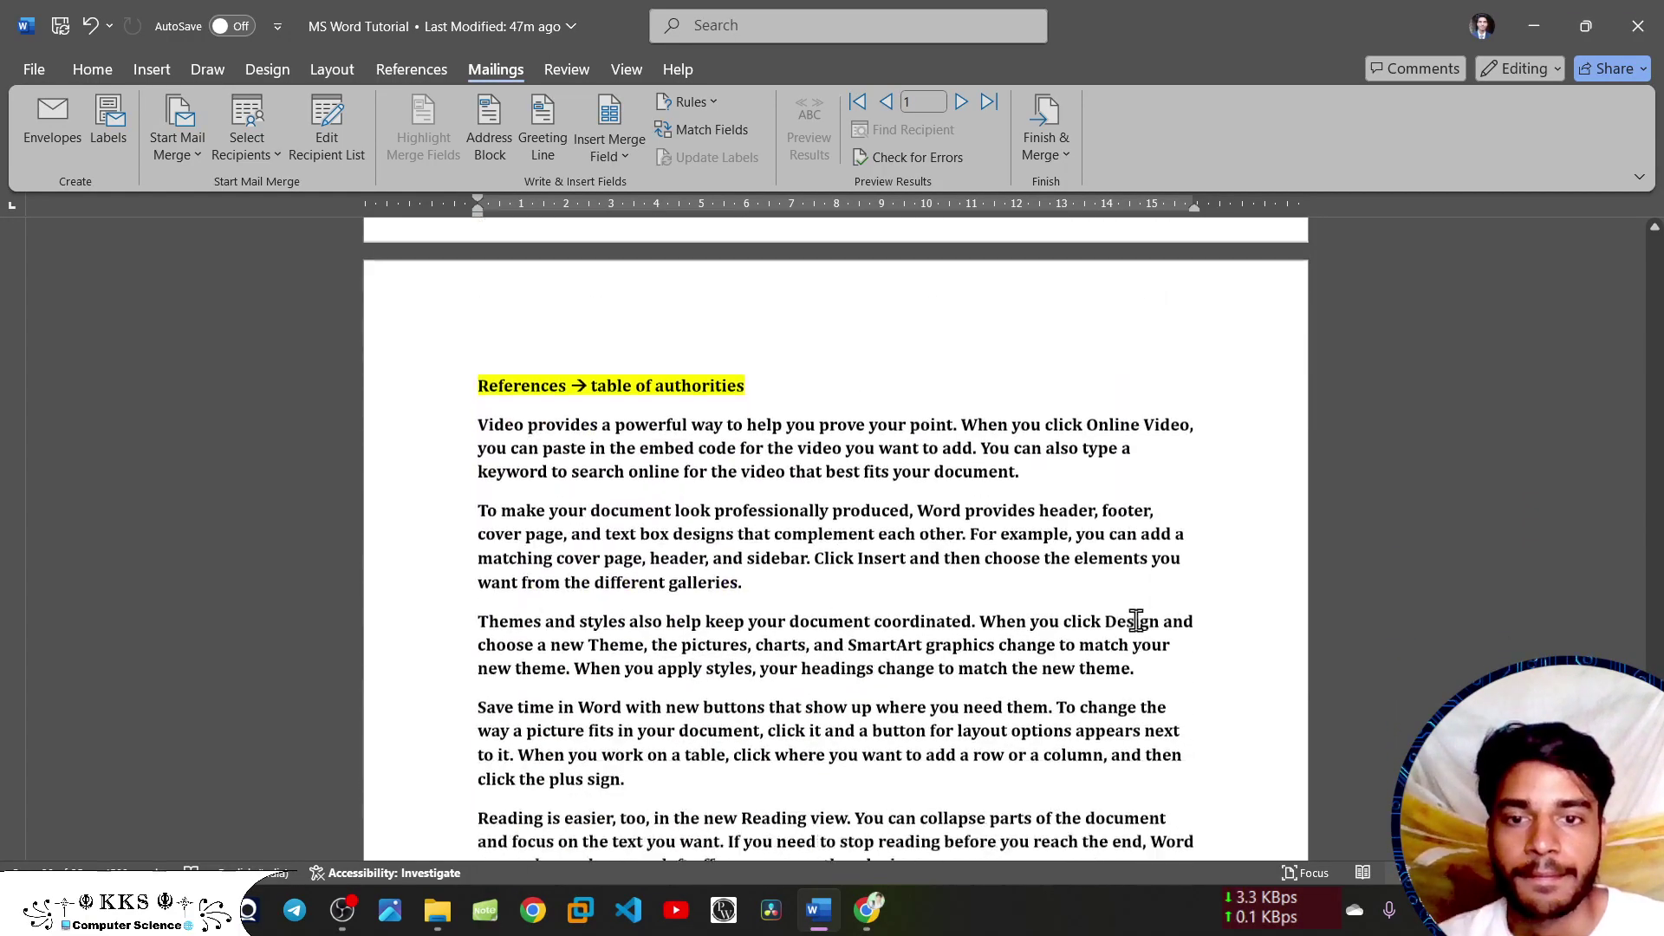
pyautogui.scroll(-5, 1136, 621)
pyautogui.scroll(-5, 1135, 621)
pyautogui.scroll(-5, 1135, 621)
pyautogui.scroll(-3, 1135, 621)
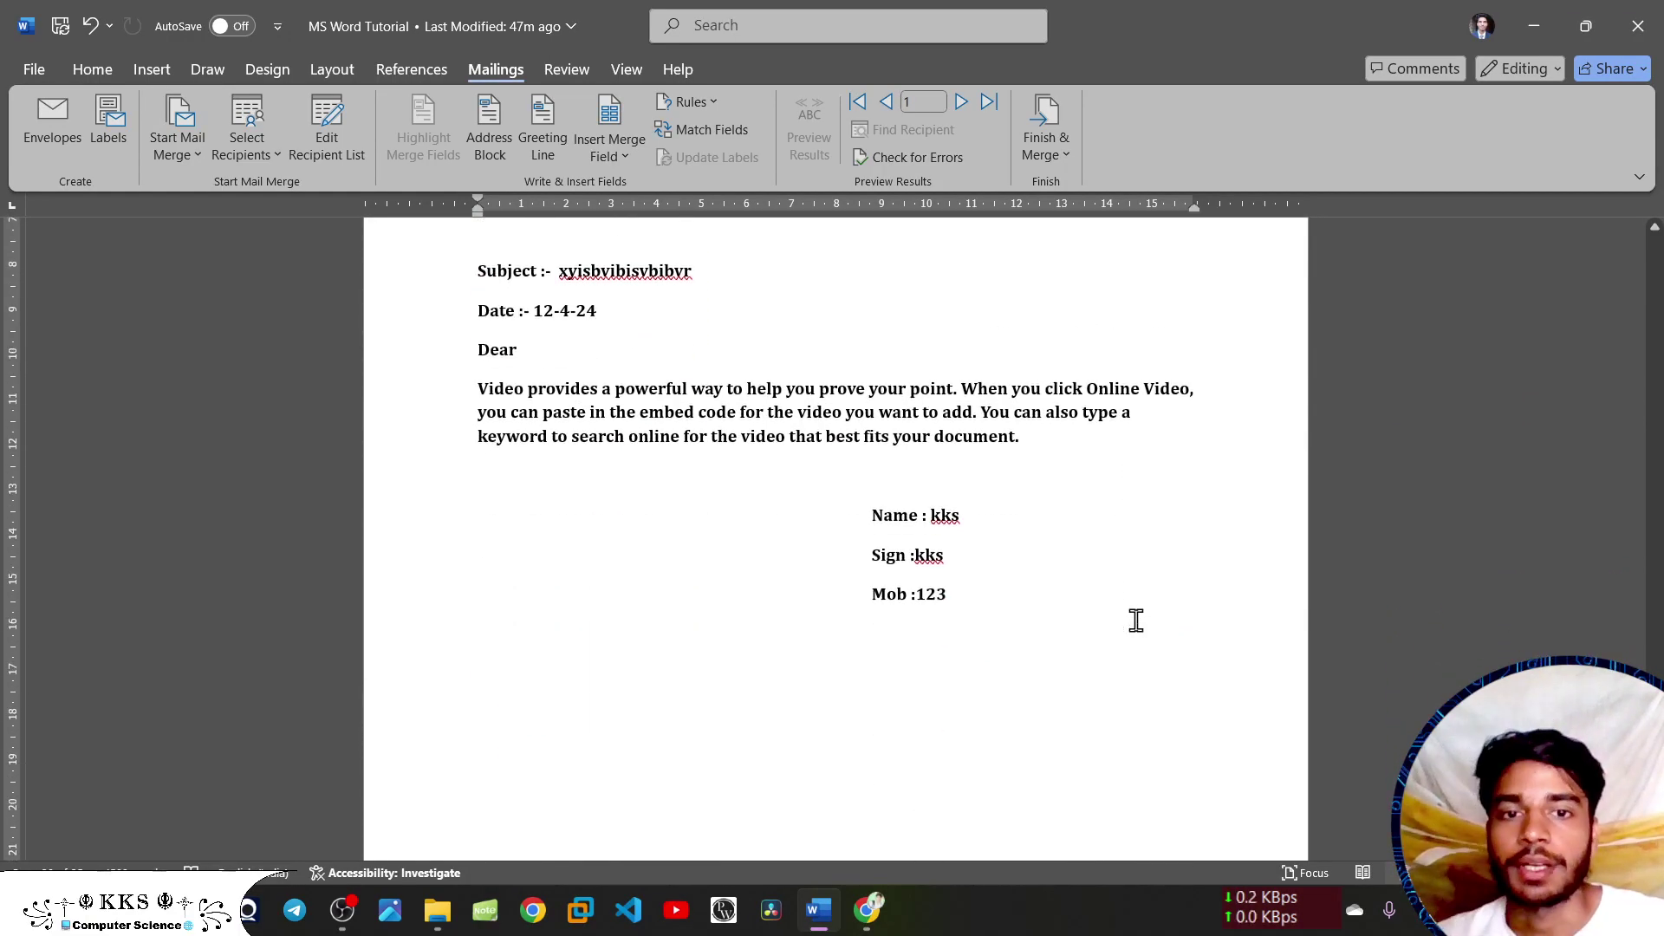
pyautogui.scroll(2, 1135, 620)
pyautogui.scroll(3, 1135, 621)
pyautogui.scroll(1, 1135, 620)
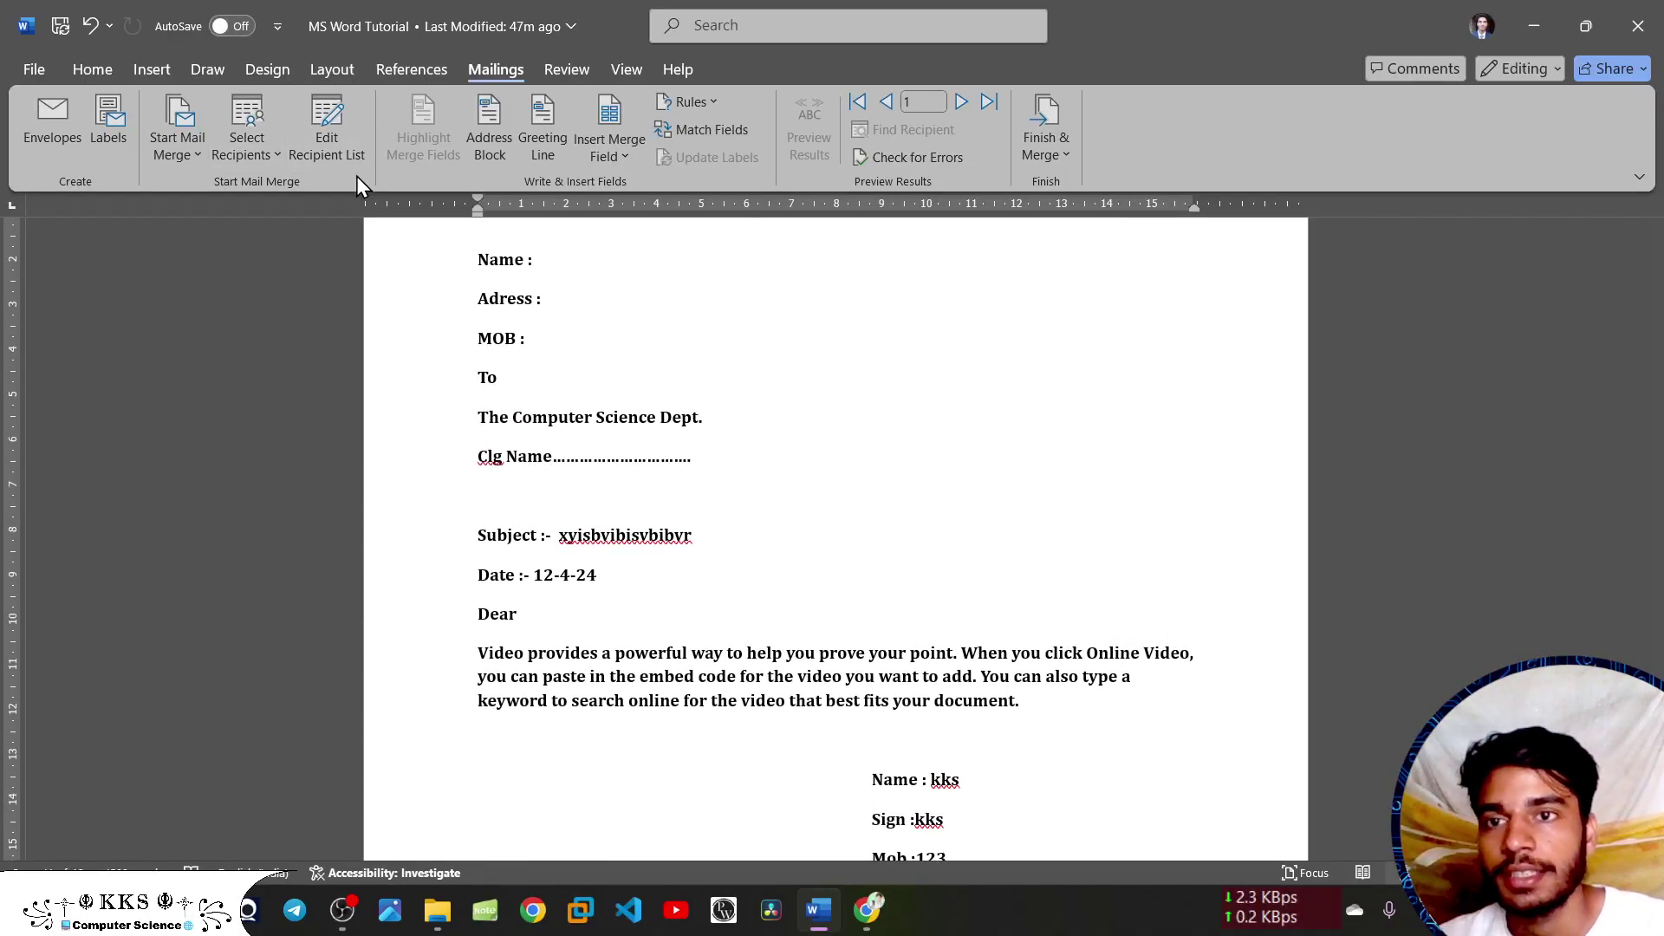
pyautogui.click(263, 152)
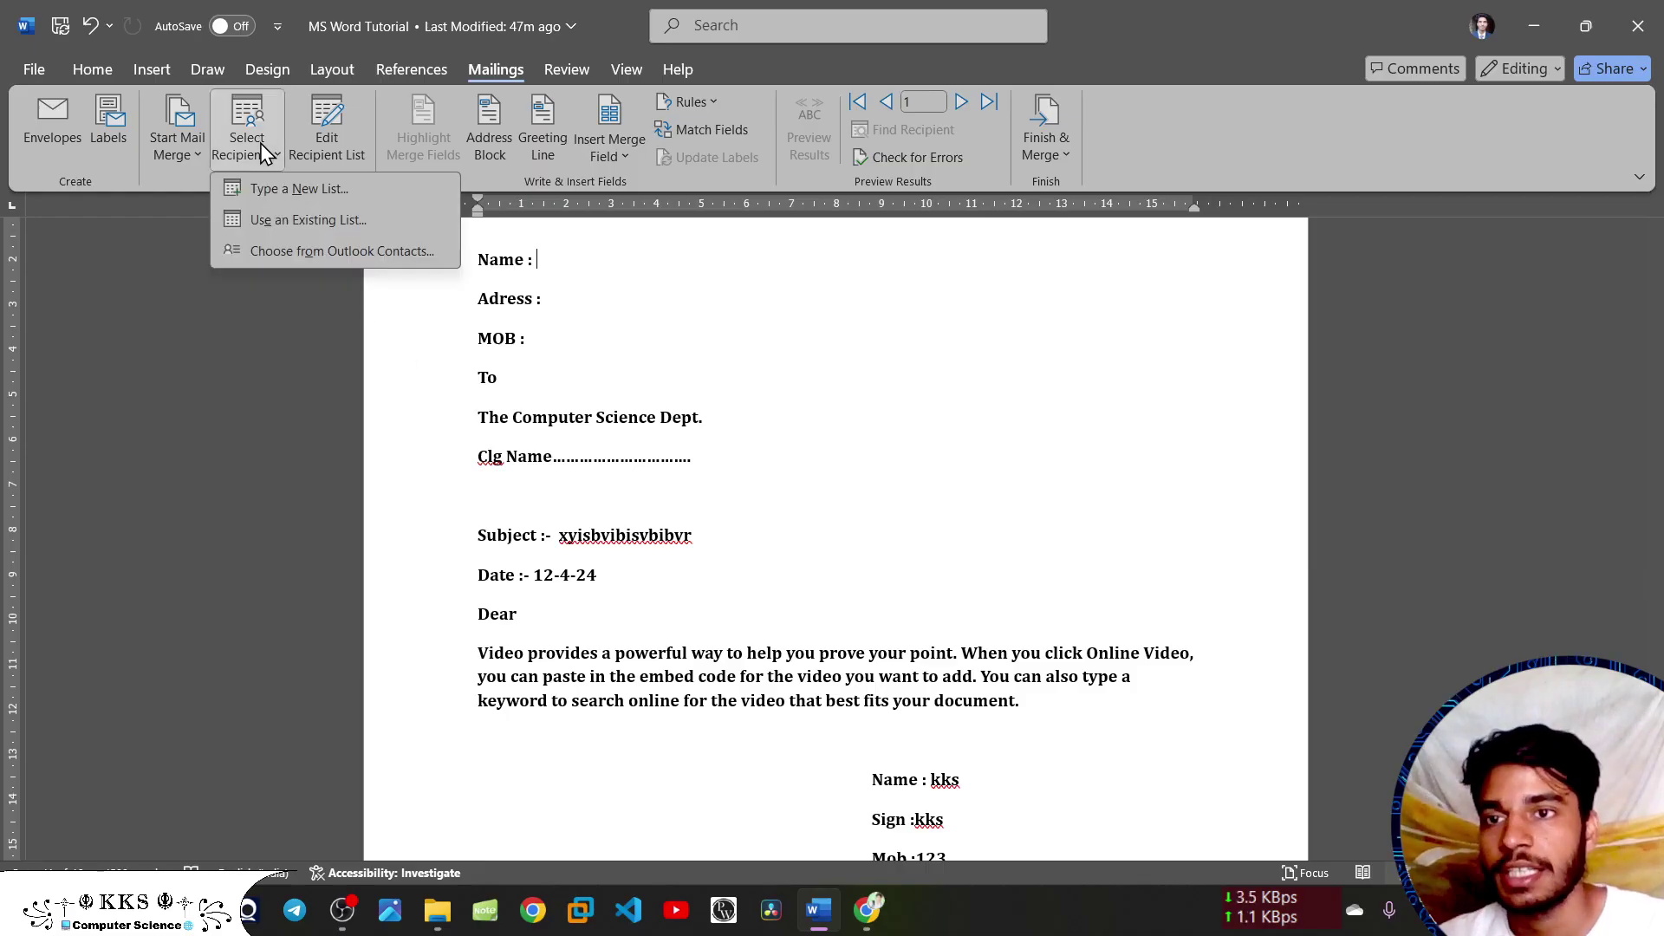
pyautogui.click(340, 152)
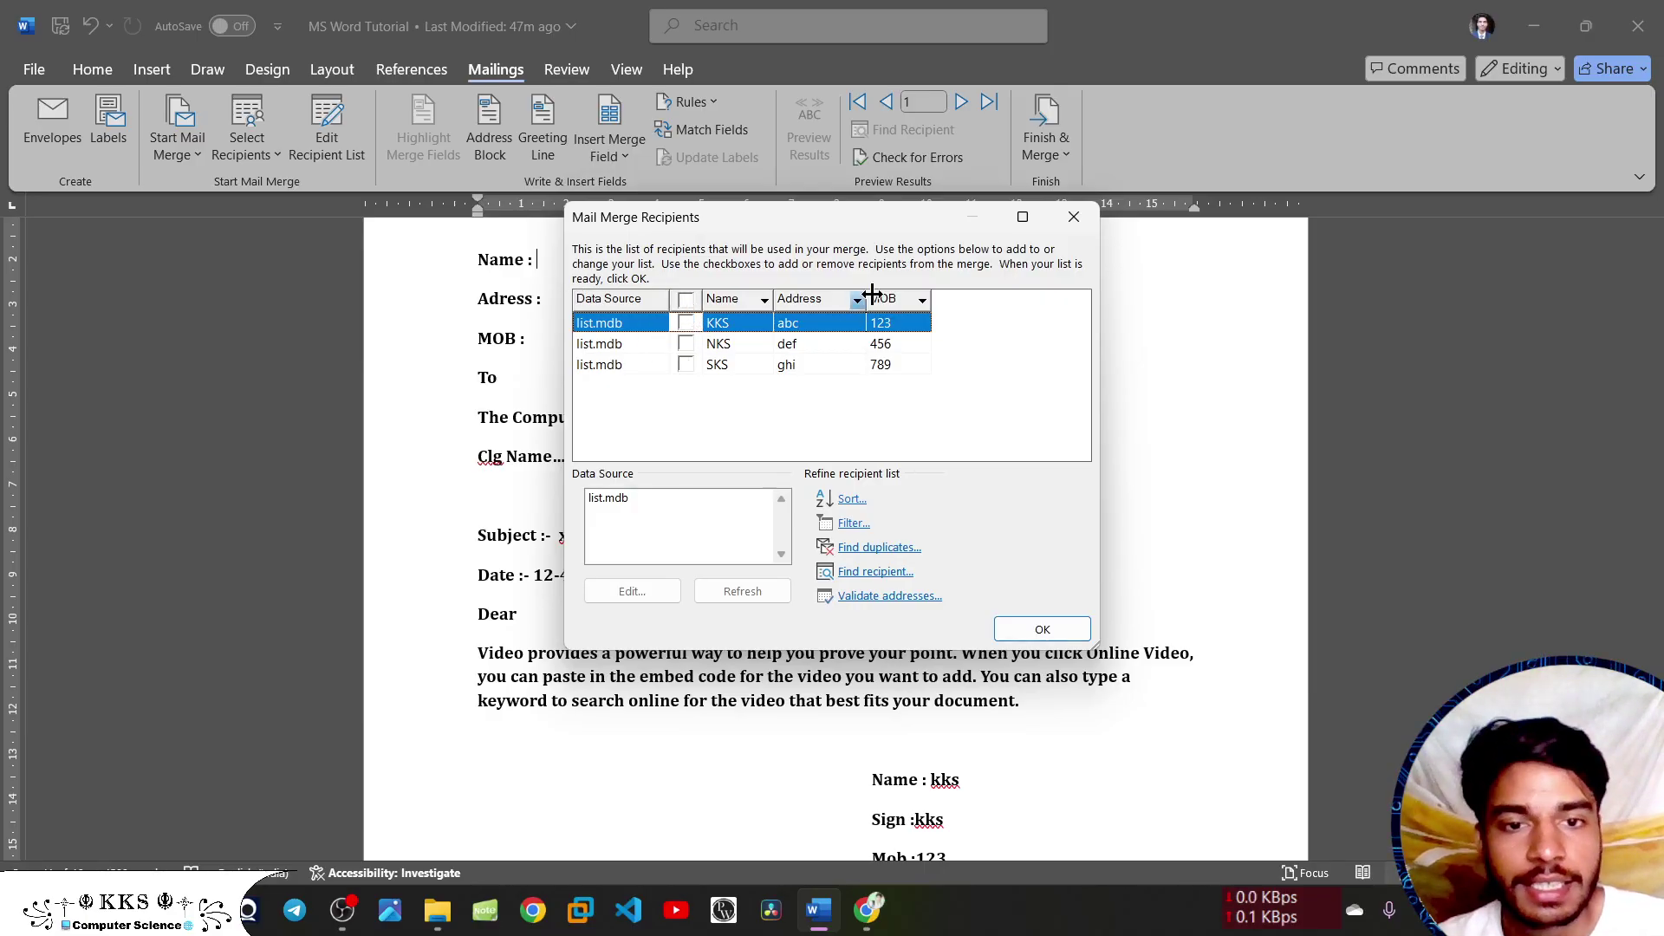
pyautogui.click(1073, 216)
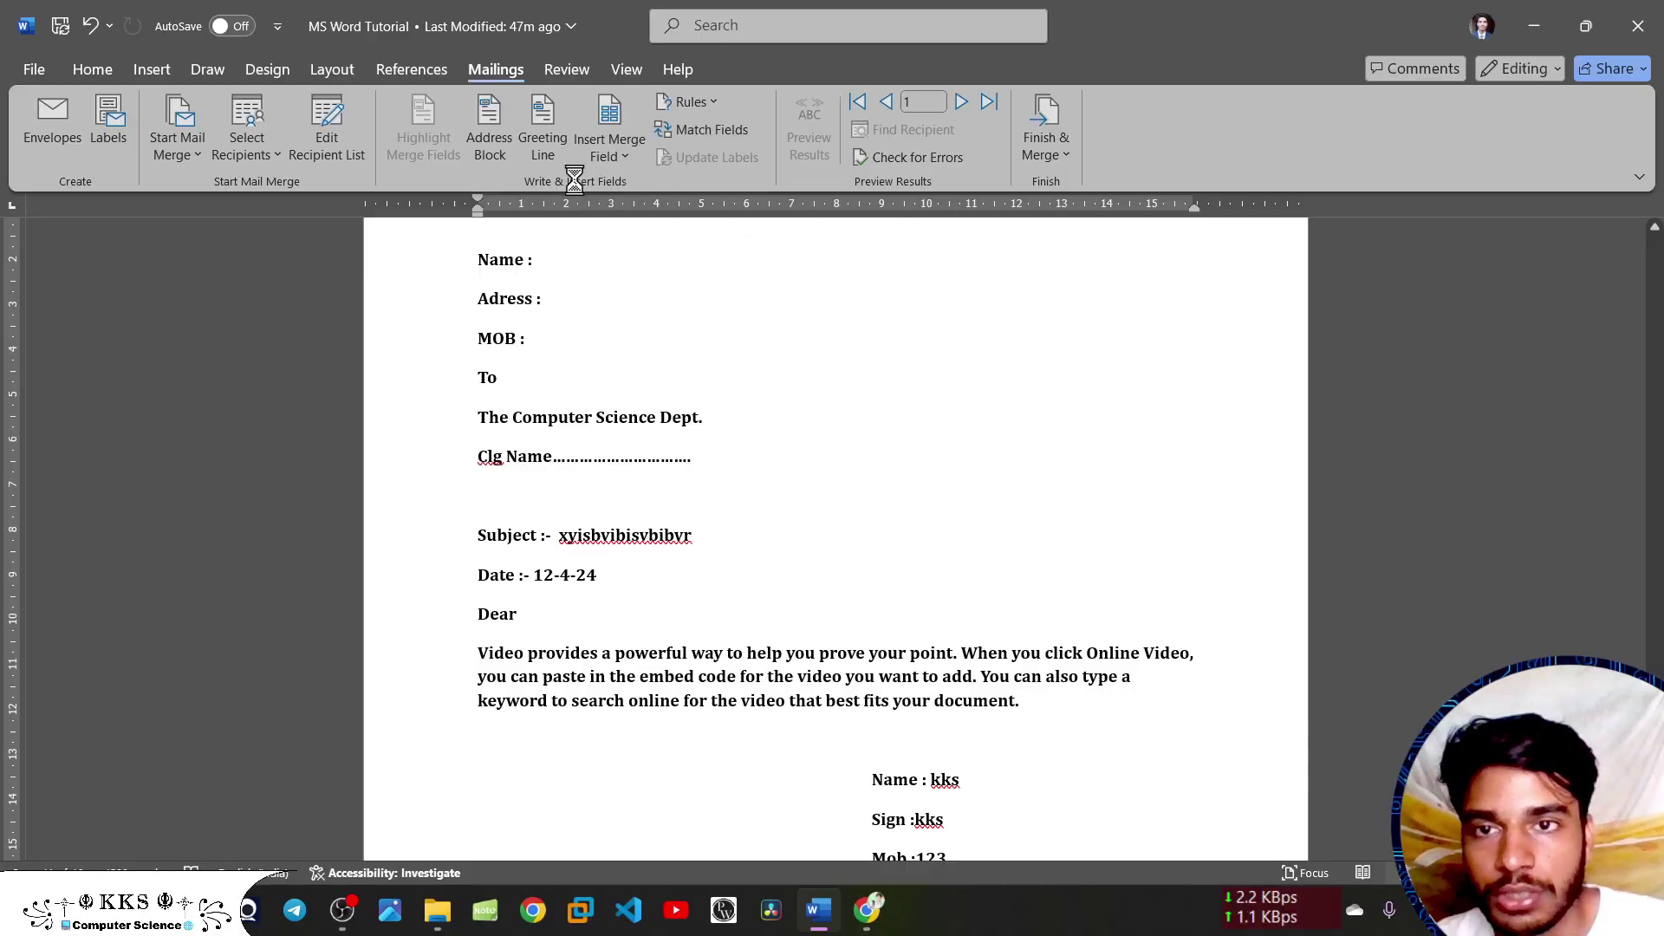
# - Browse the Insert Address Block name formats, then close the dialog without inserting anything
pyautogui.click(487, 152)
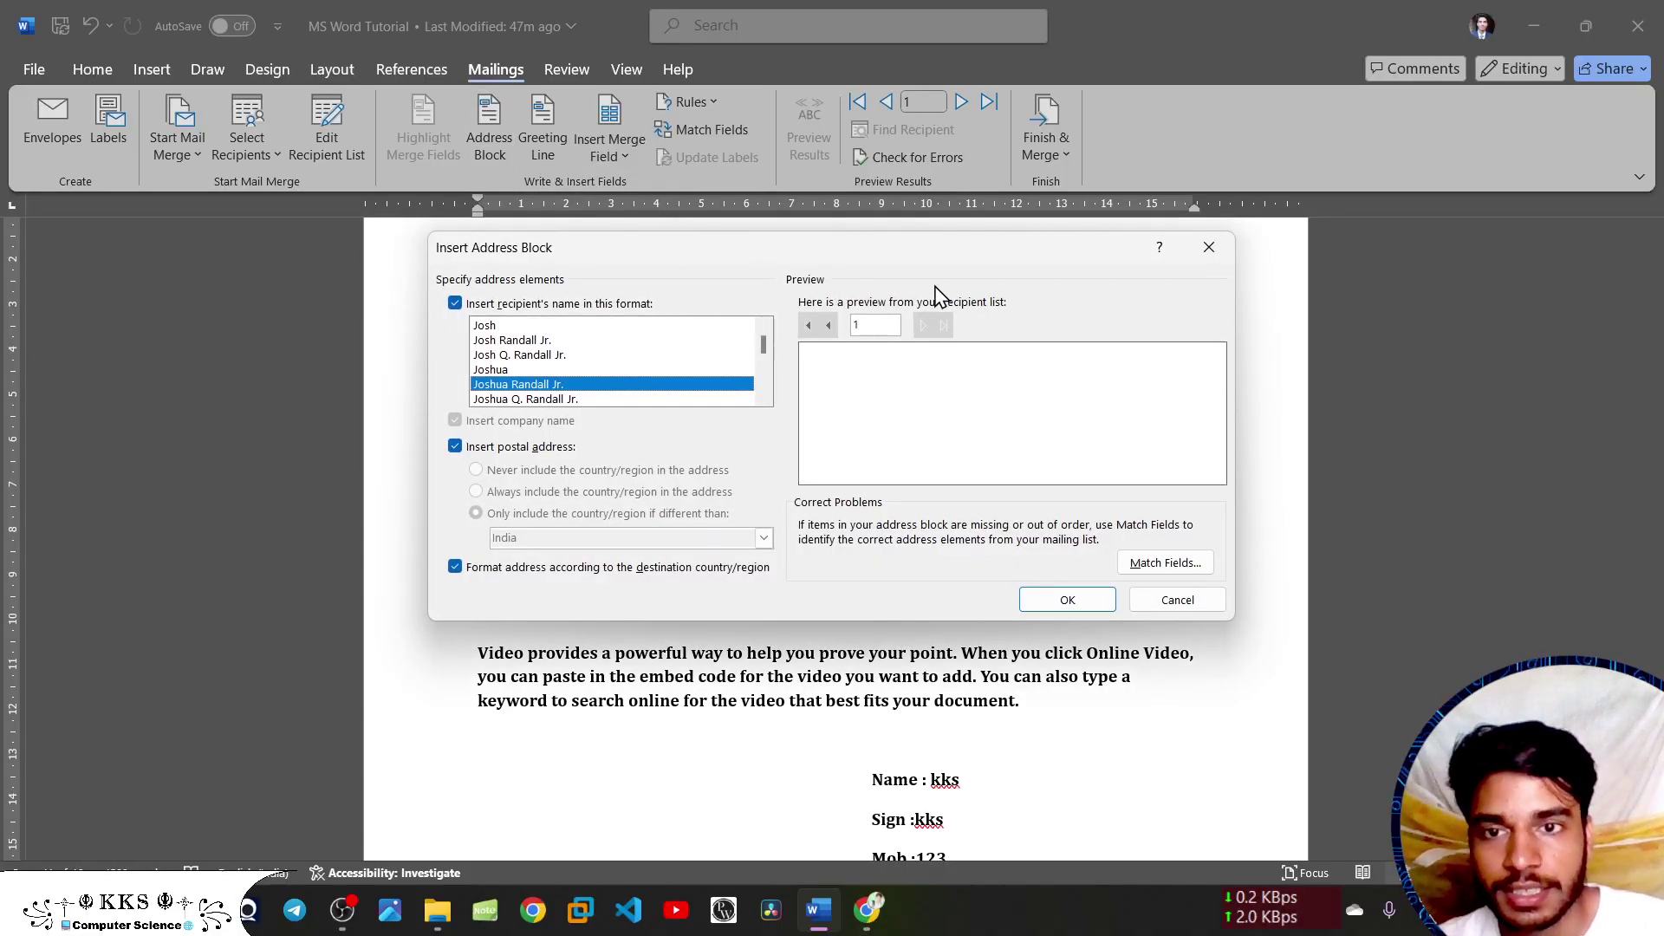
pyautogui.click(1208, 247)
pyautogui.click(506, 153)
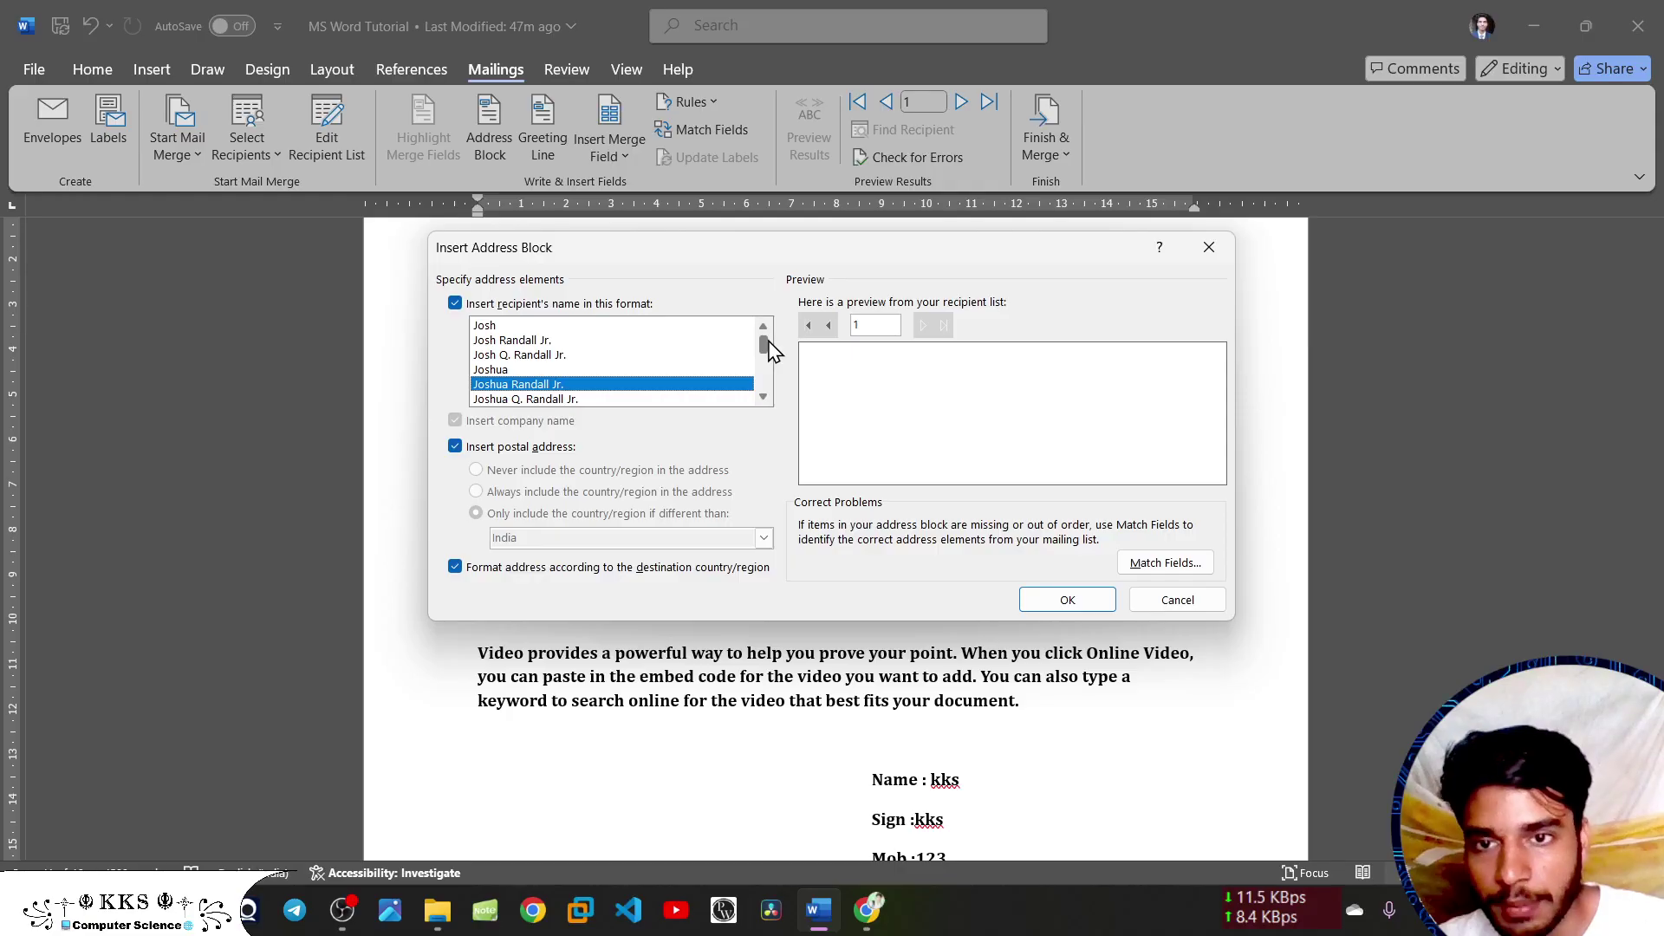
pyautogui.moveTo(762, 347); pyautogui.dragTo(774, 357)
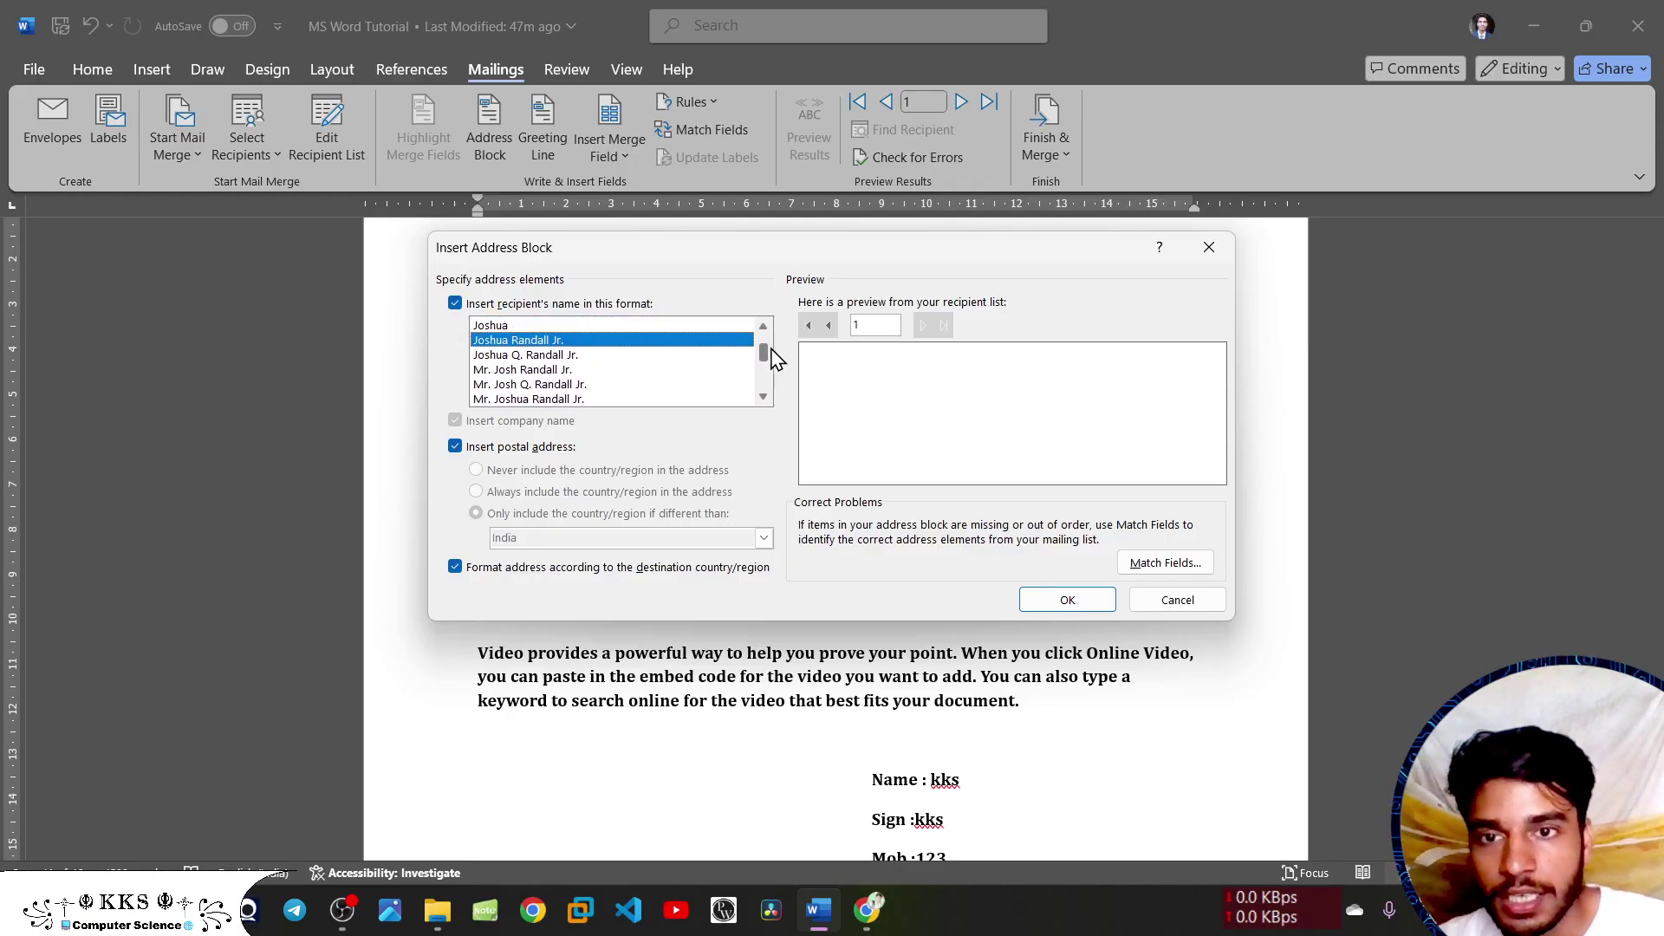
pyautogui.moveTo(774, 357); pyautogui.dragTo(774, 368)
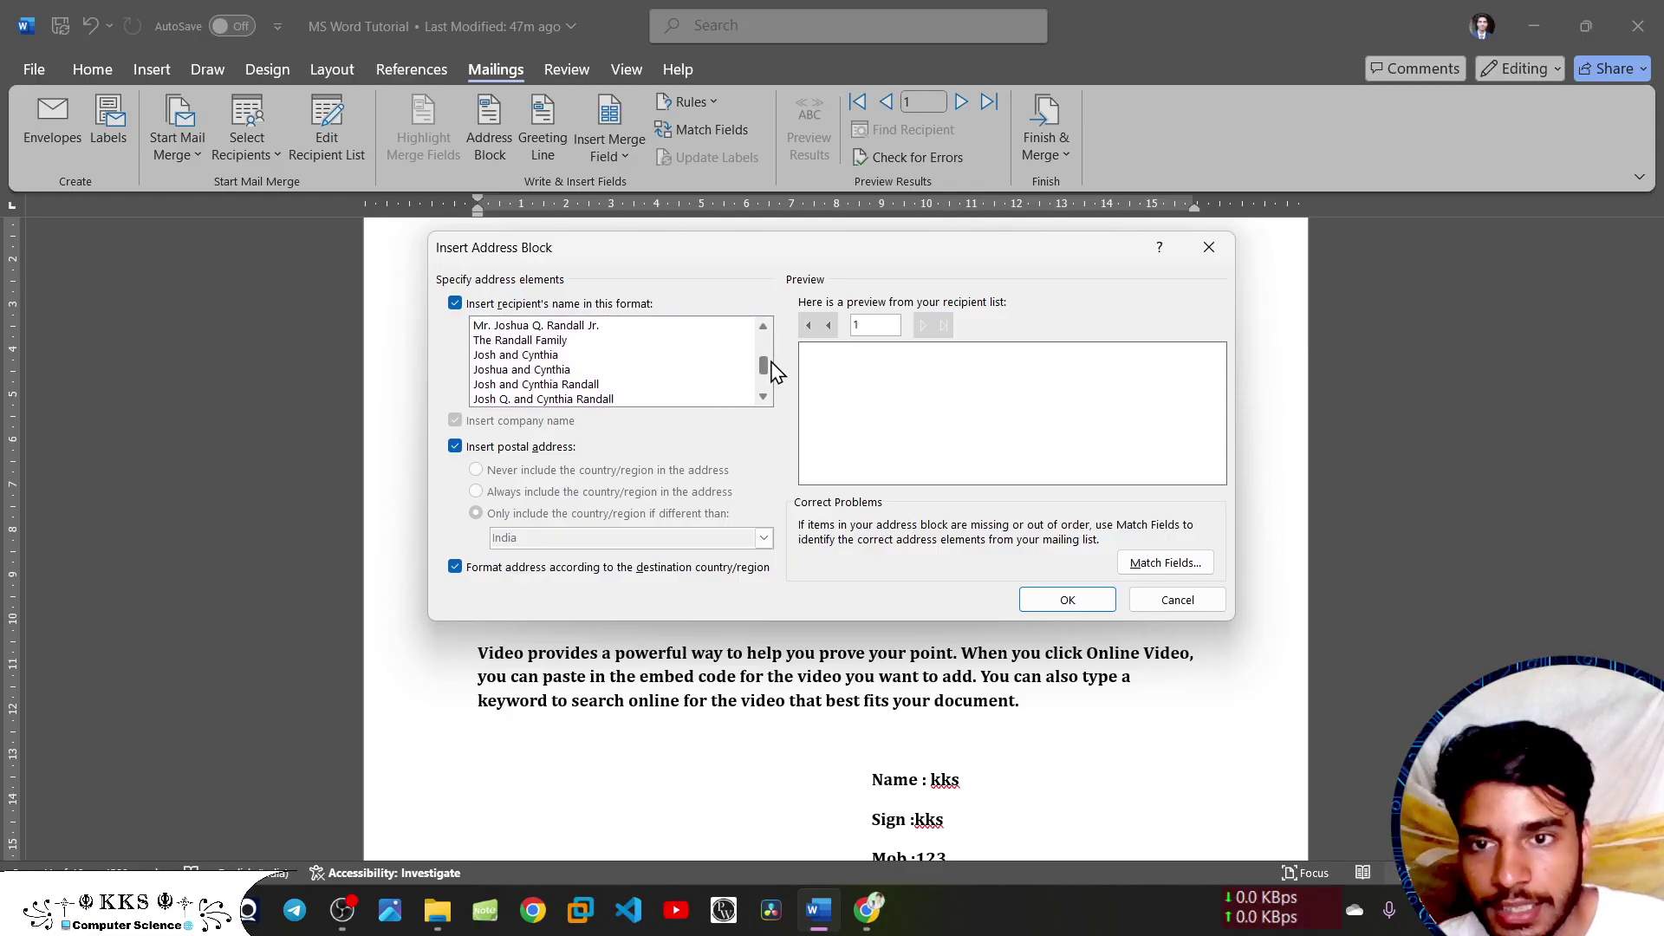
pyautogui.scroll(-2, 774, 369)
pyautogui.scroll(-1, 774, 368)
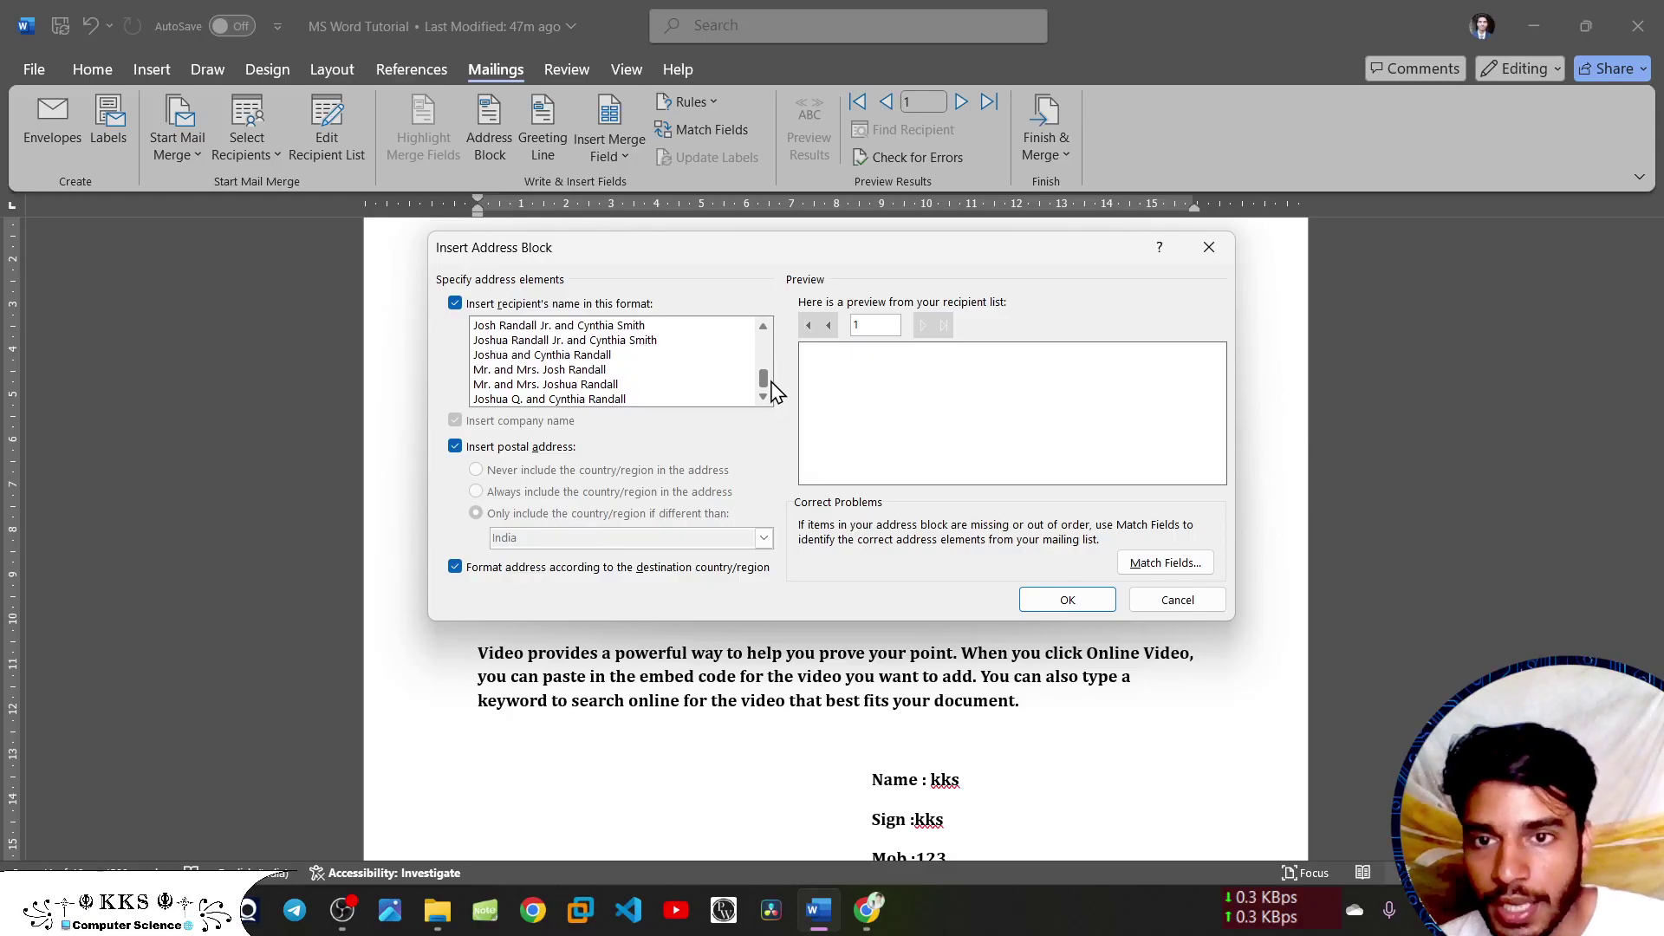
pyautogui.scroll(1, 773, 382)
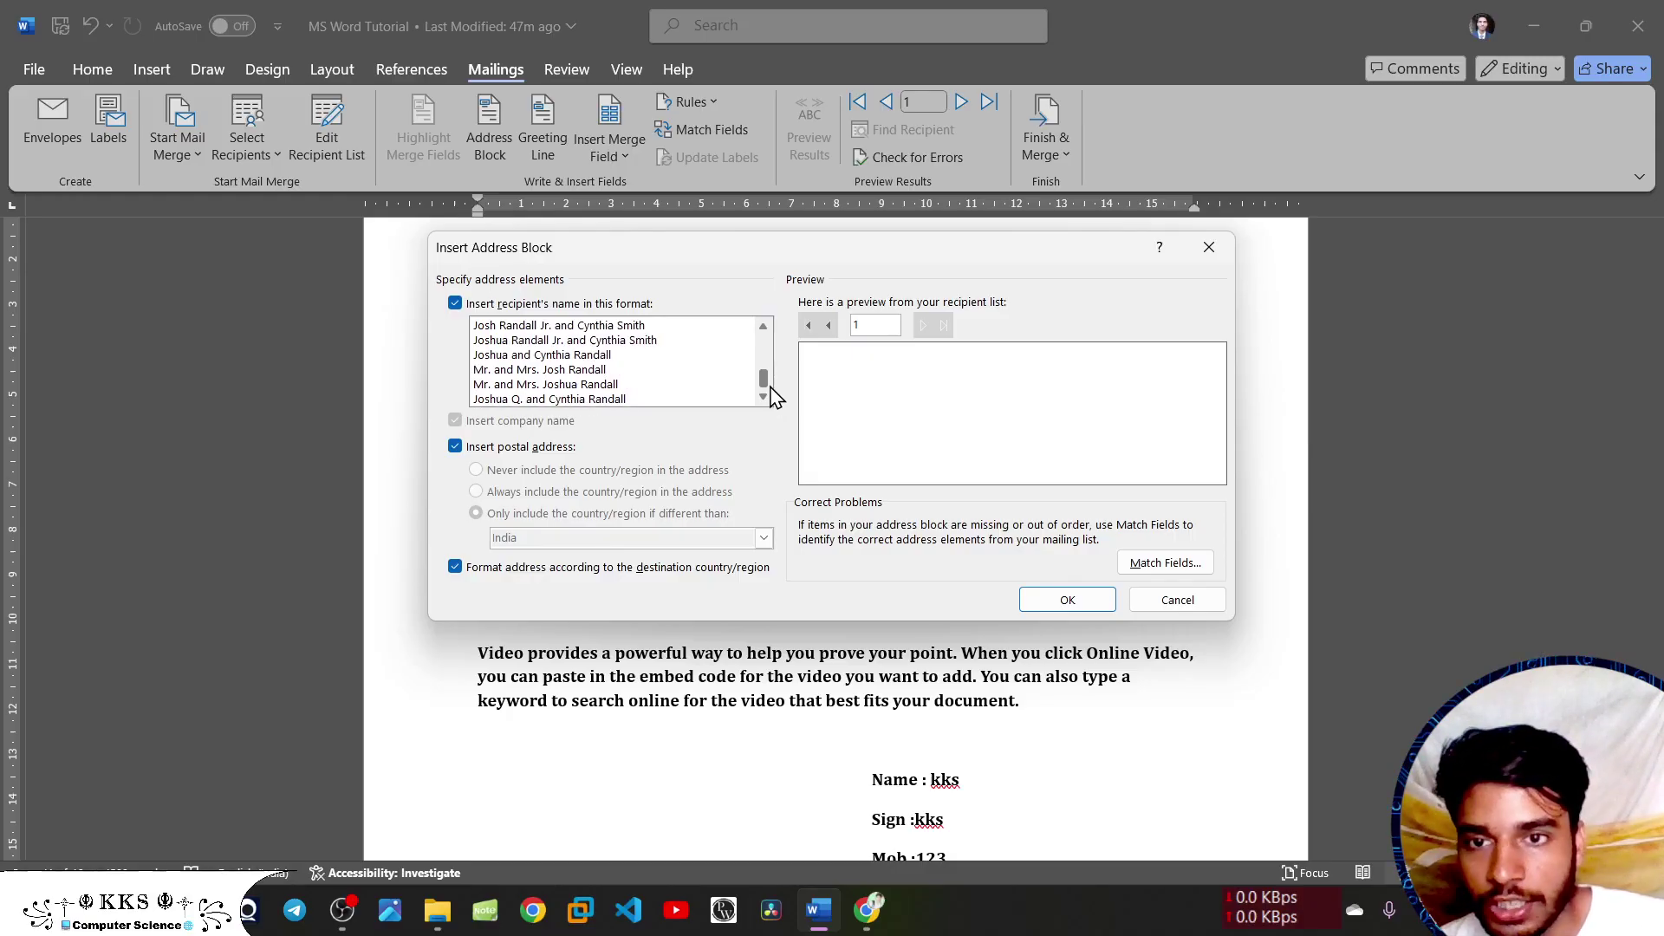
pyautogui.scroll(-1, 774, 390)
pyautogui.scroll(2, 771, 377)
pyautogui.scroll(2, 770, 364)
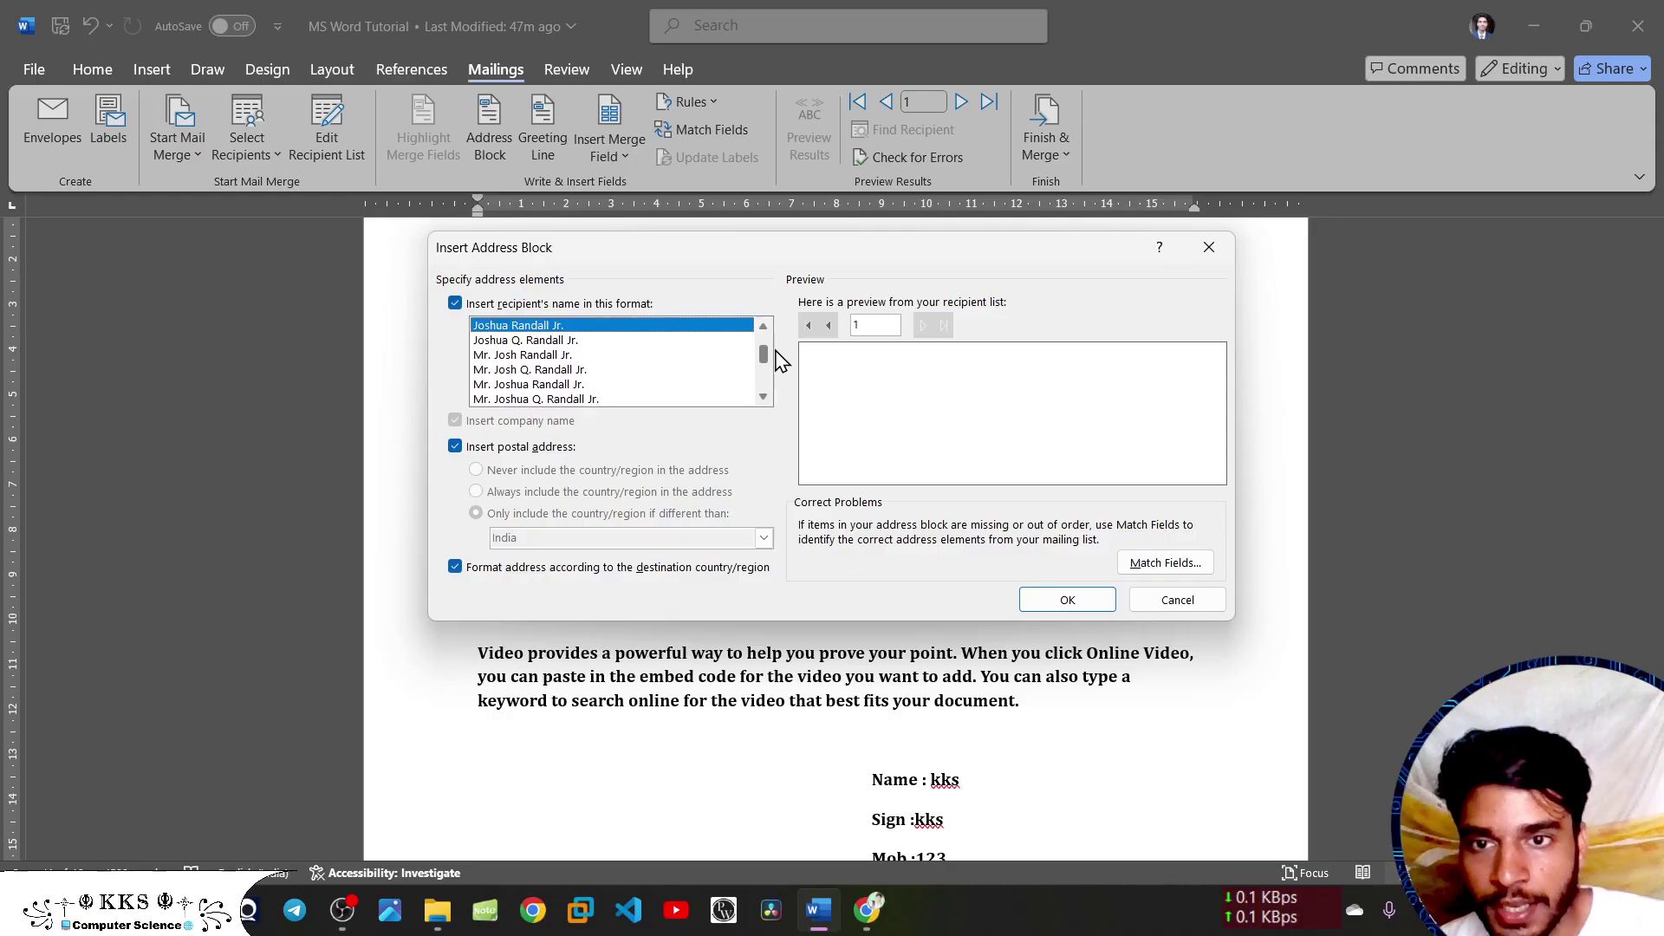
pyautogui.scroll(1, 772, 357)
pyautogui.scroll(1, 775, 348)
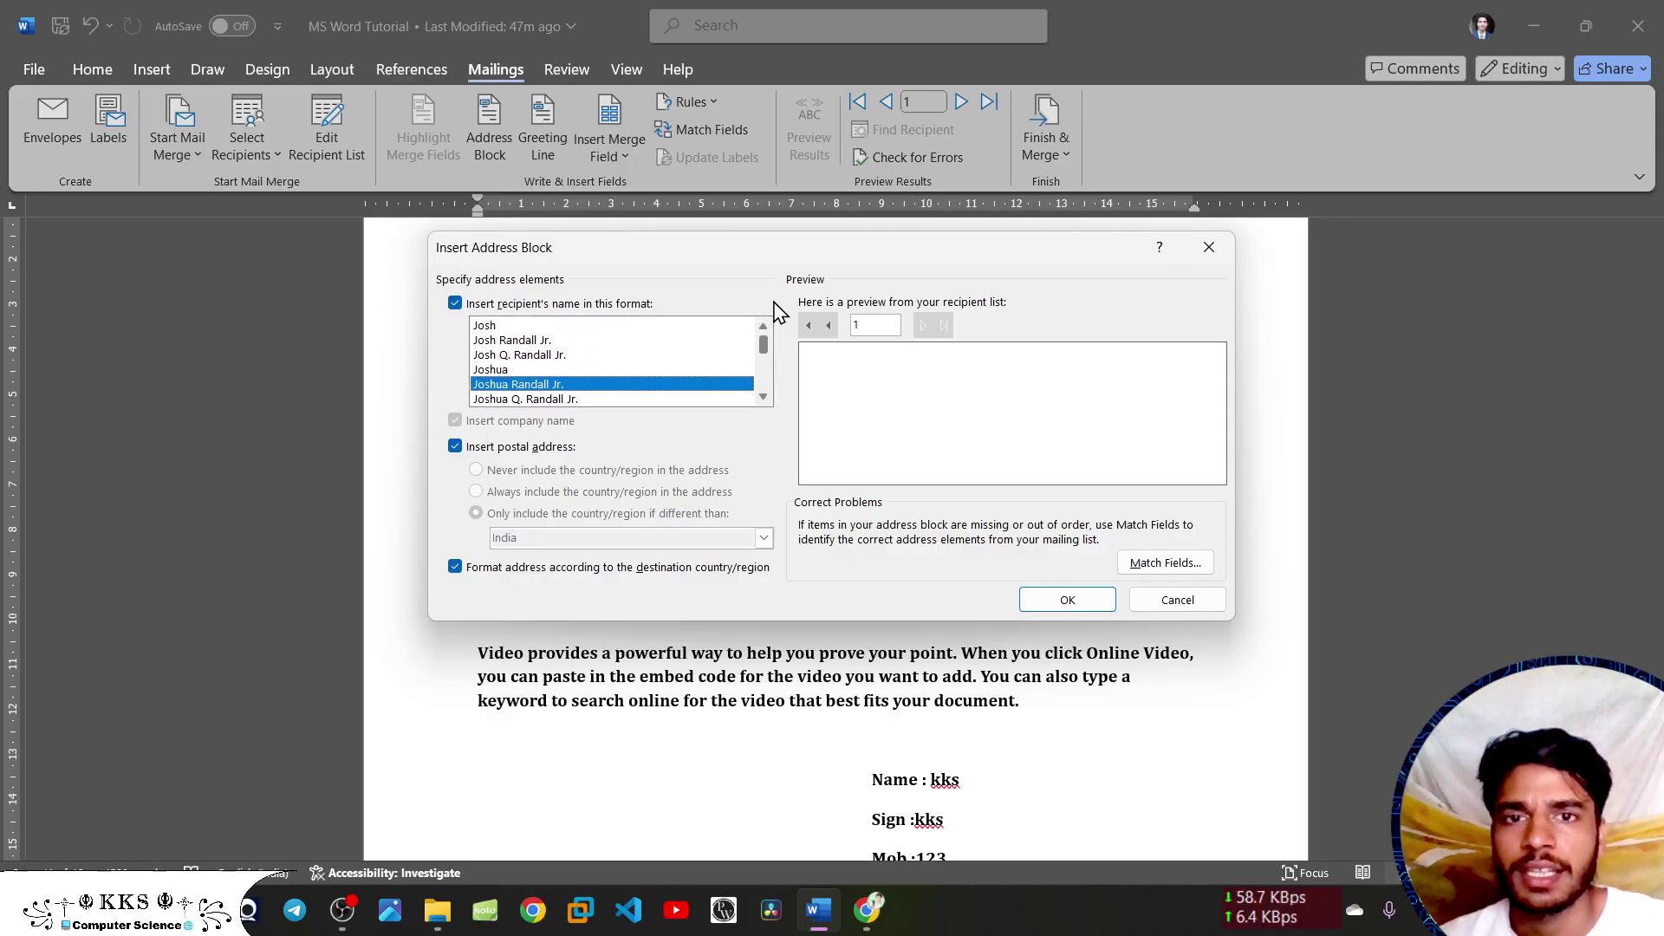
pyautogui.click(1229, 236)
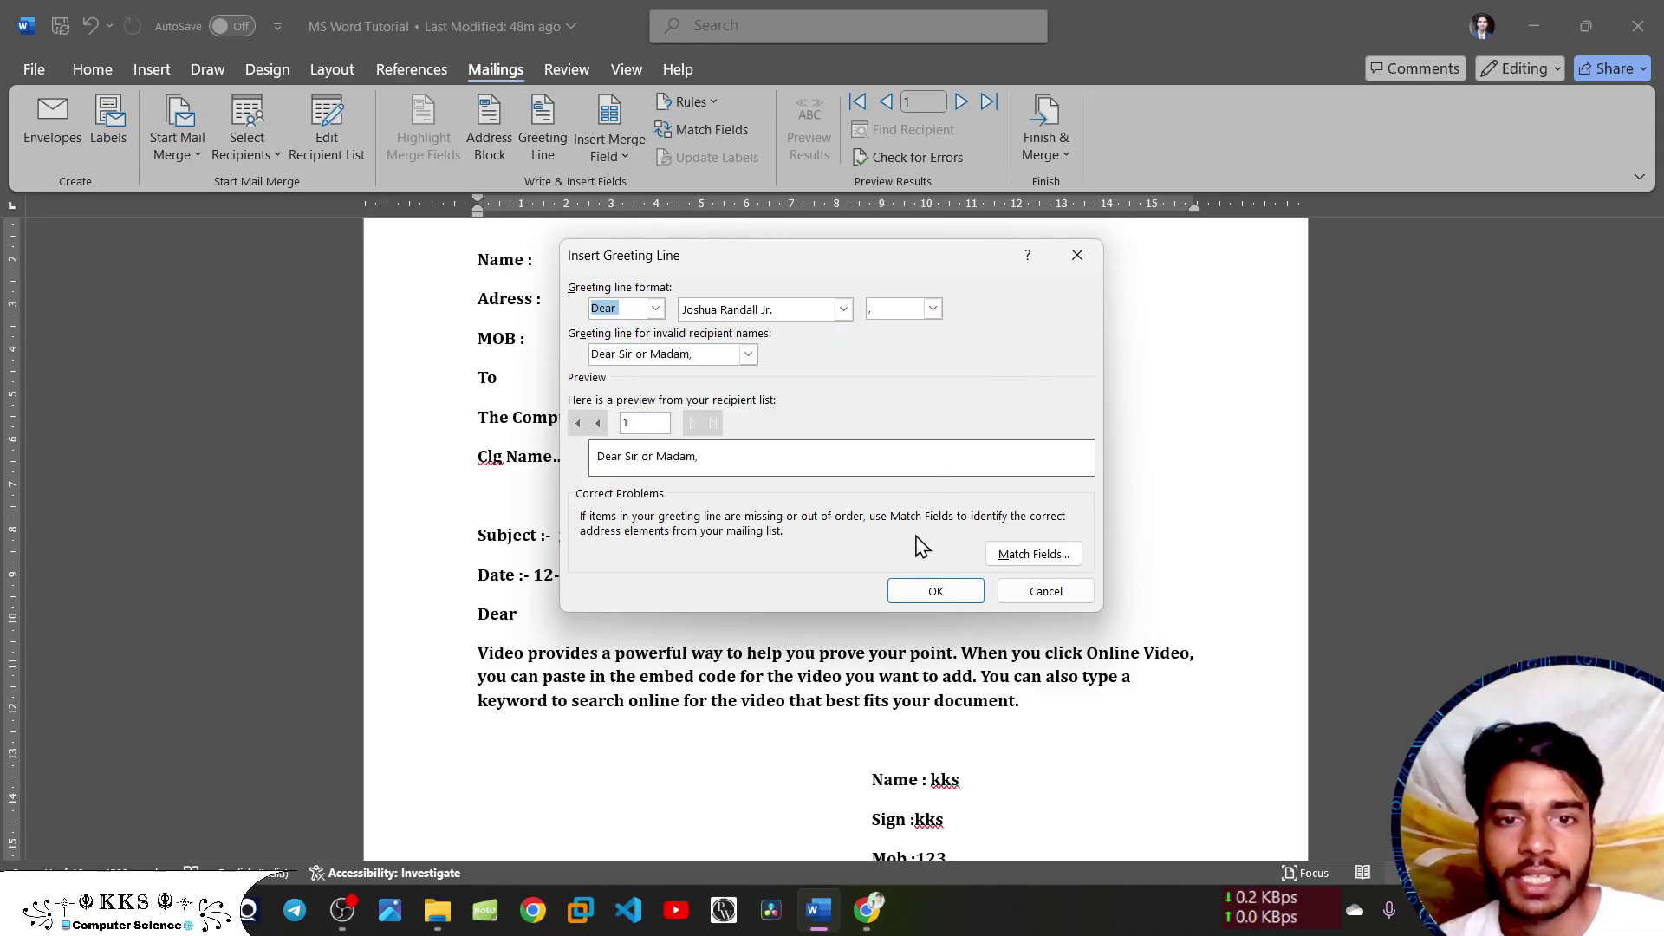
# - Insert a trial «GreetingLine» field after Name :, then delete it, leaving Name : blank
pyautogui.click(931, 591)
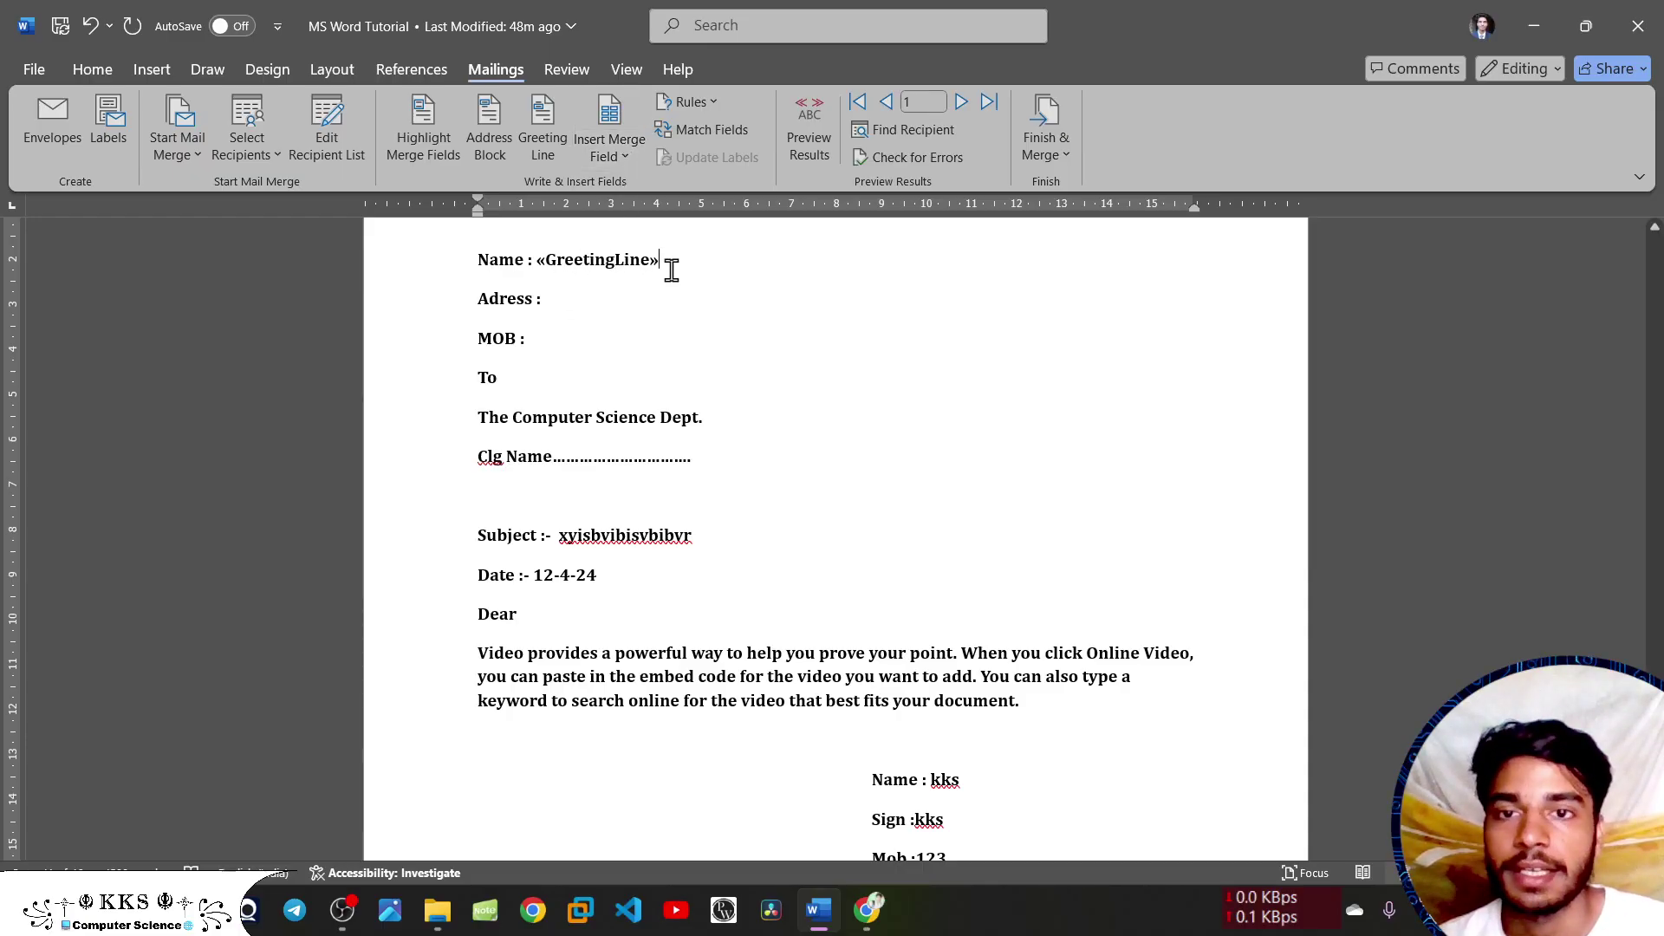
pyautogui.moveTo(672, 259); pyautogui.dragTo(531, 252)
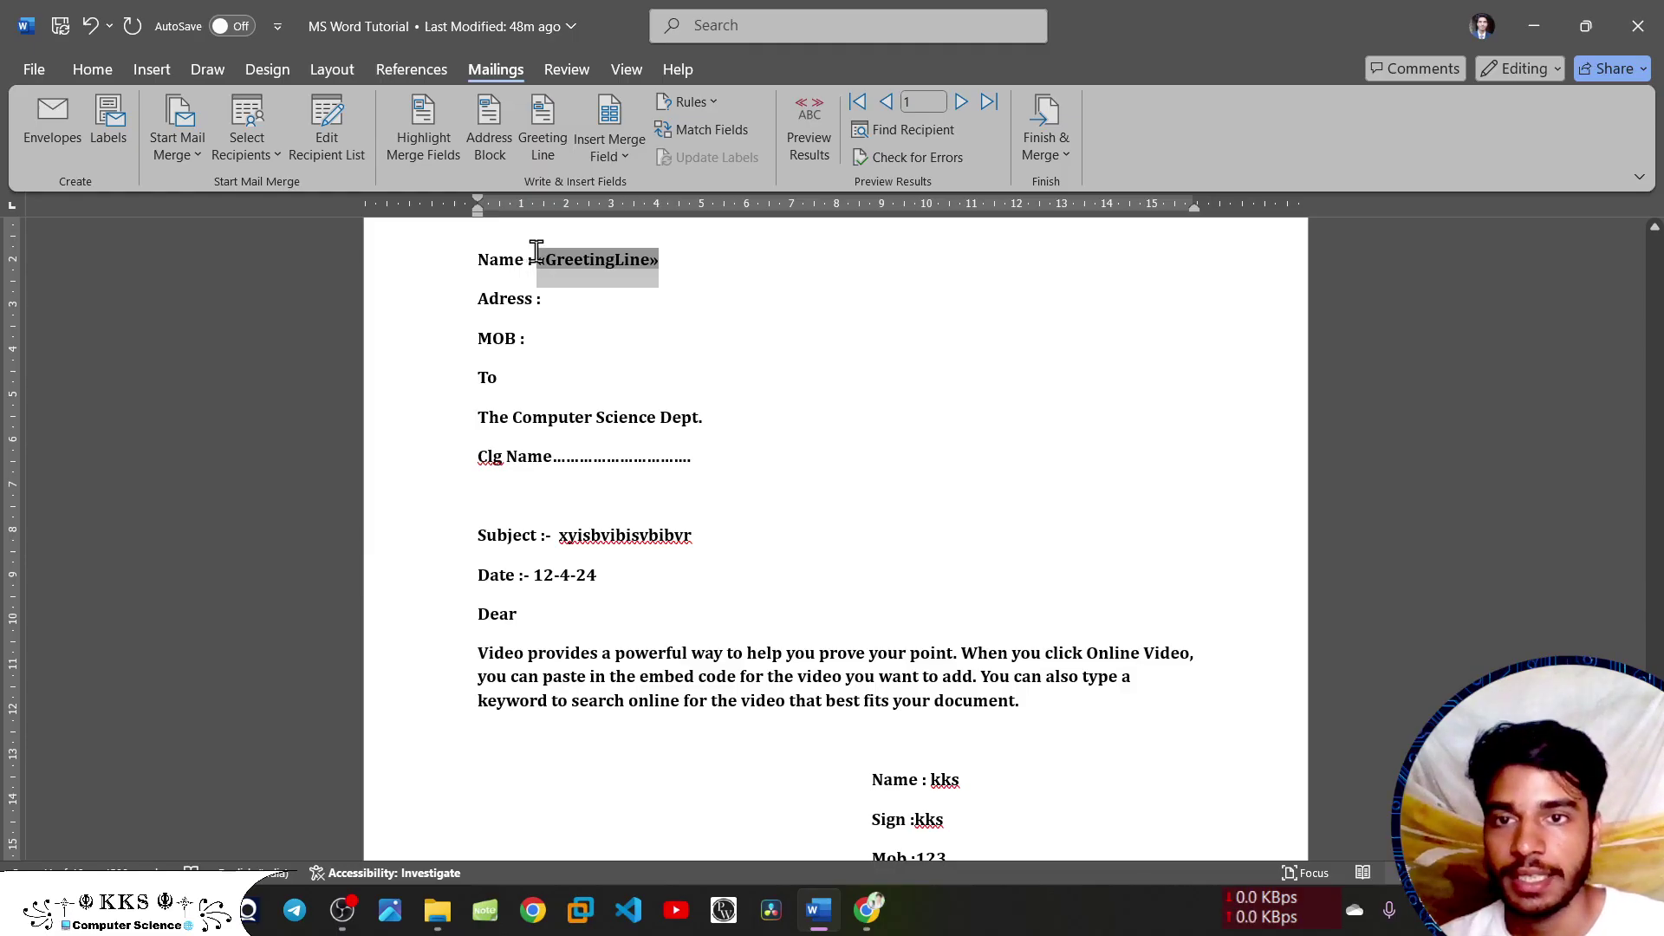
pyautogui.press('Delete')
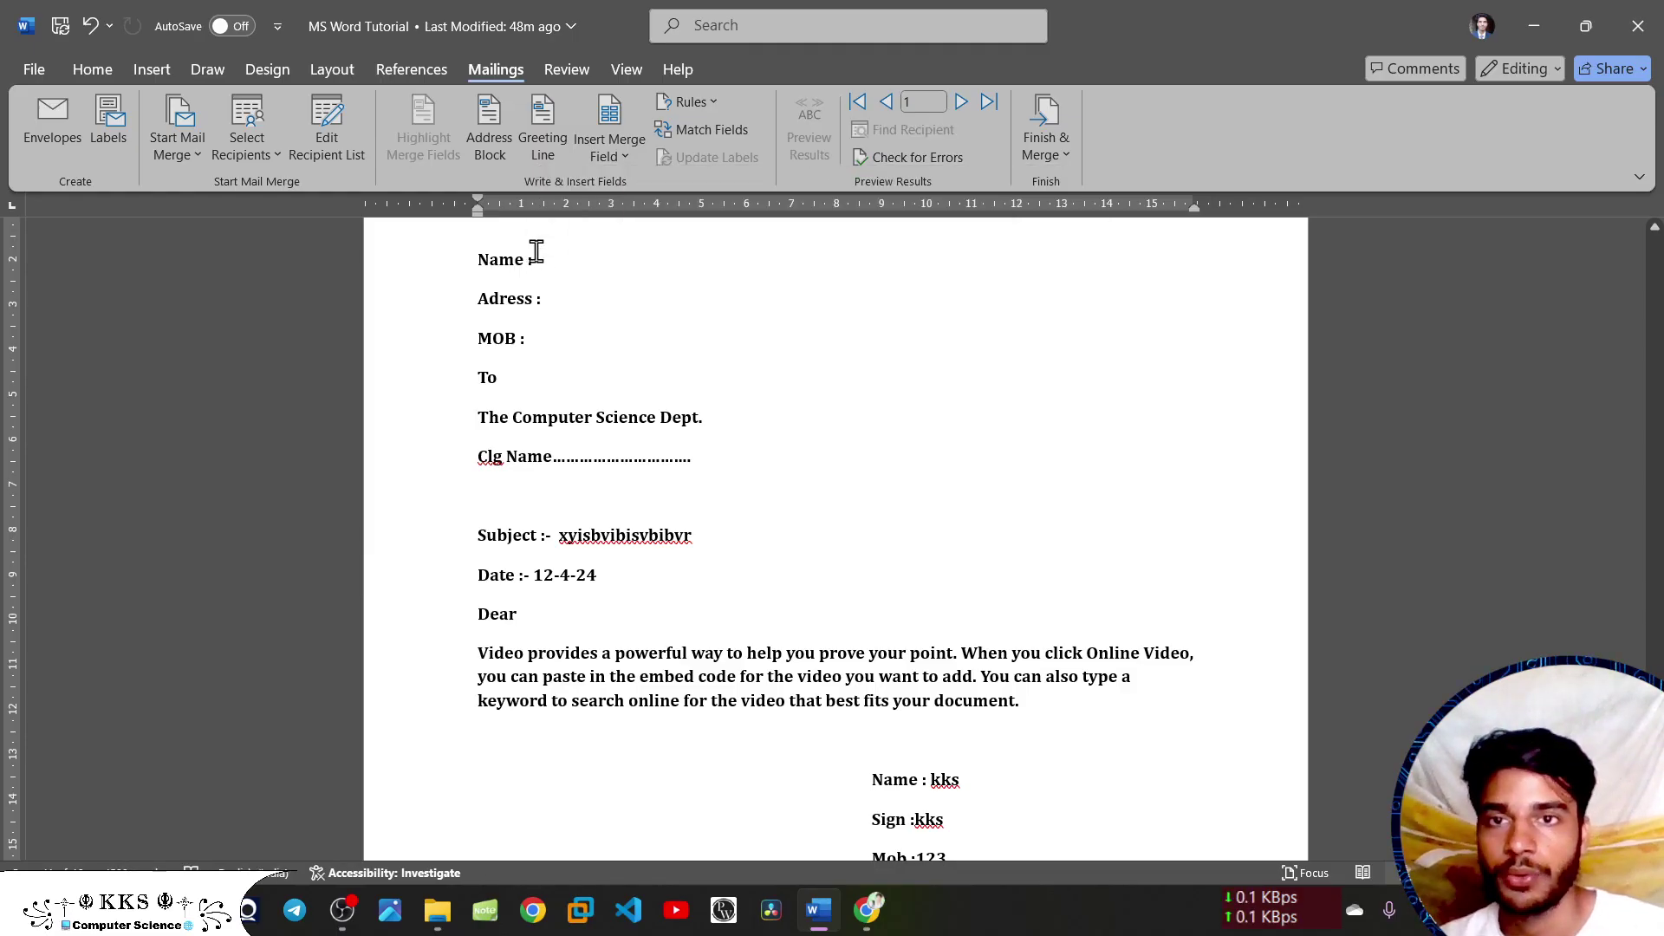
pyautogui.click(605, 163)
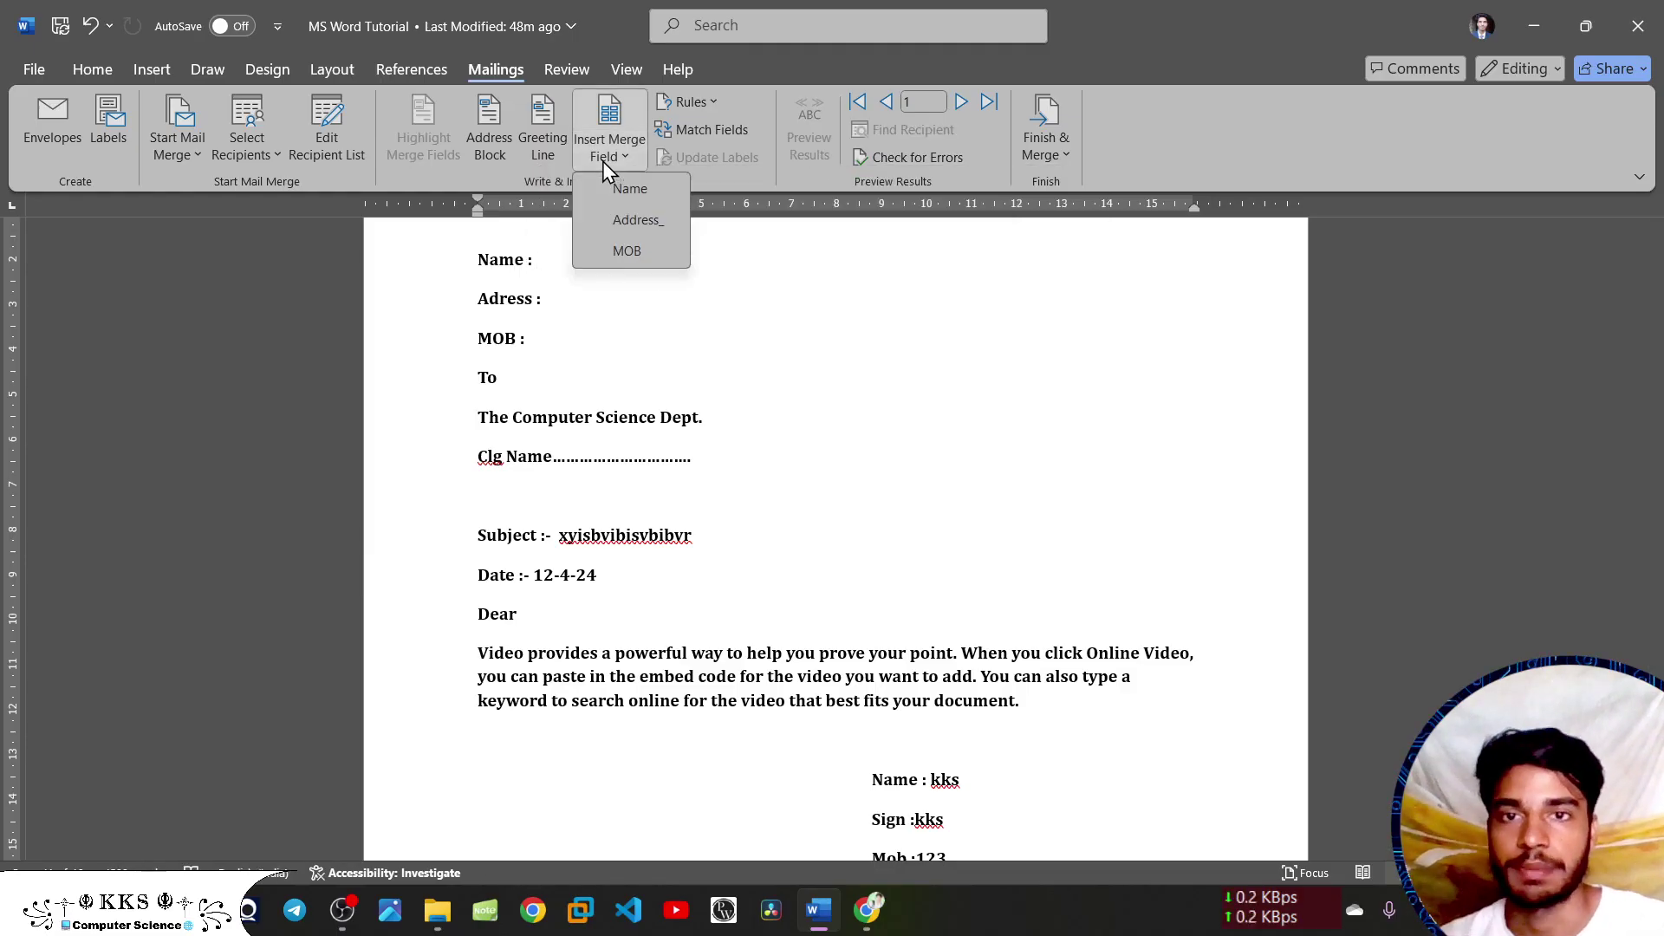
pyautogui.click(546, 263)
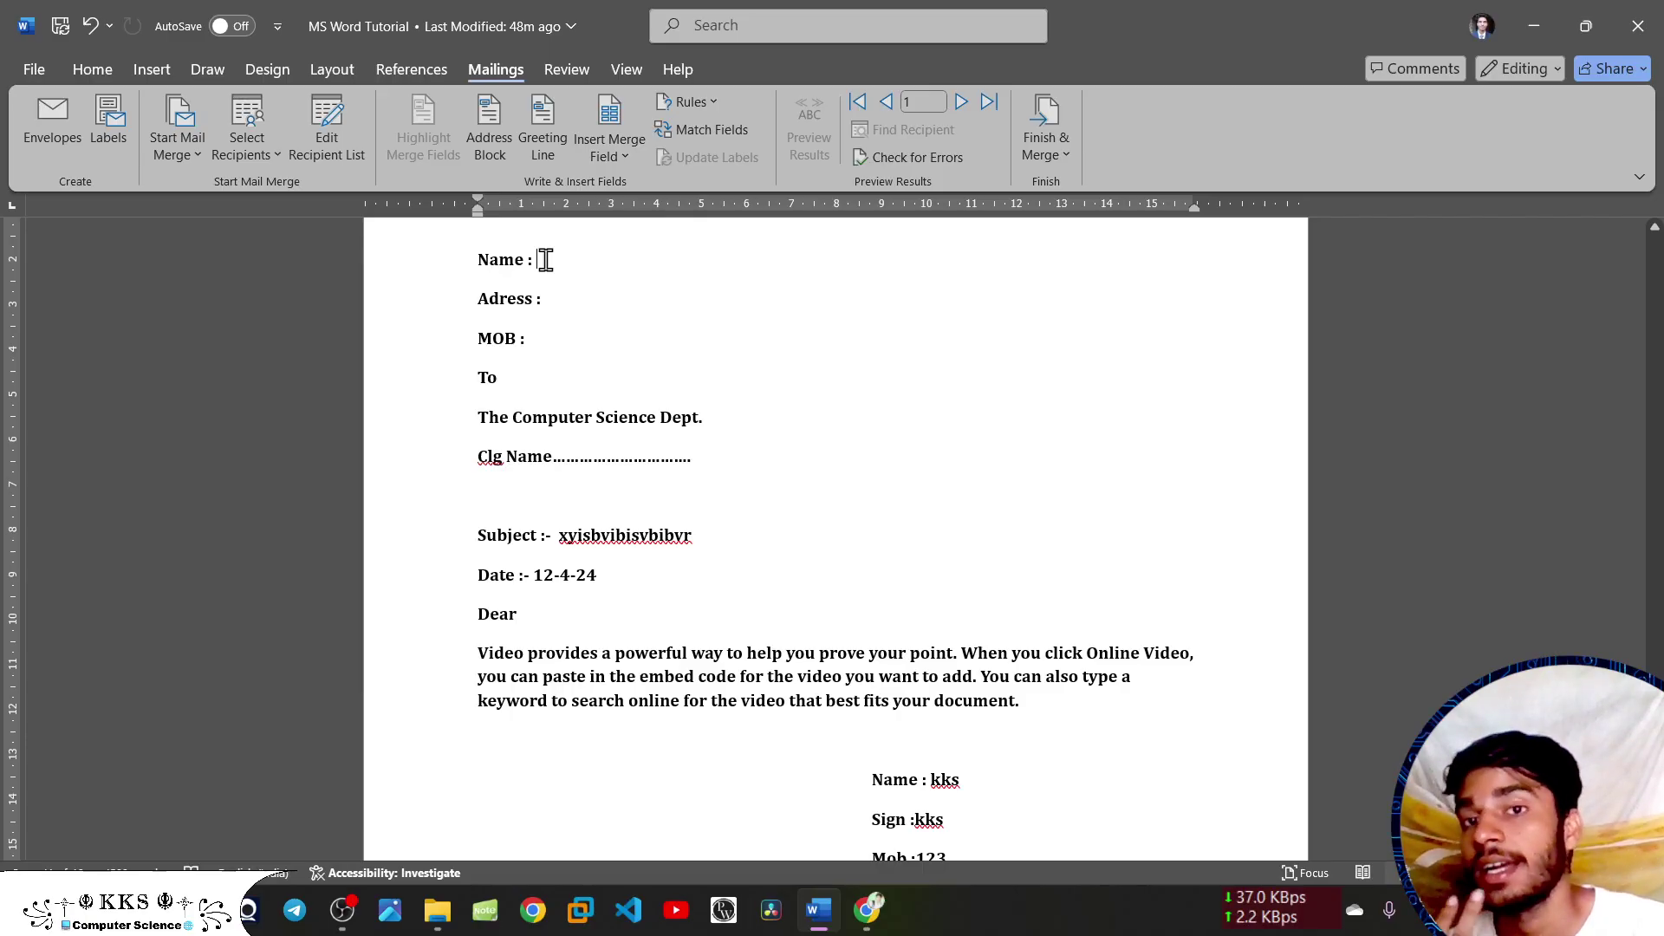
# - Insert the «Name», «Address_» and «MOB» merge fields after the Name, Adress and MOB labels
pyautogui.click(612, 149)
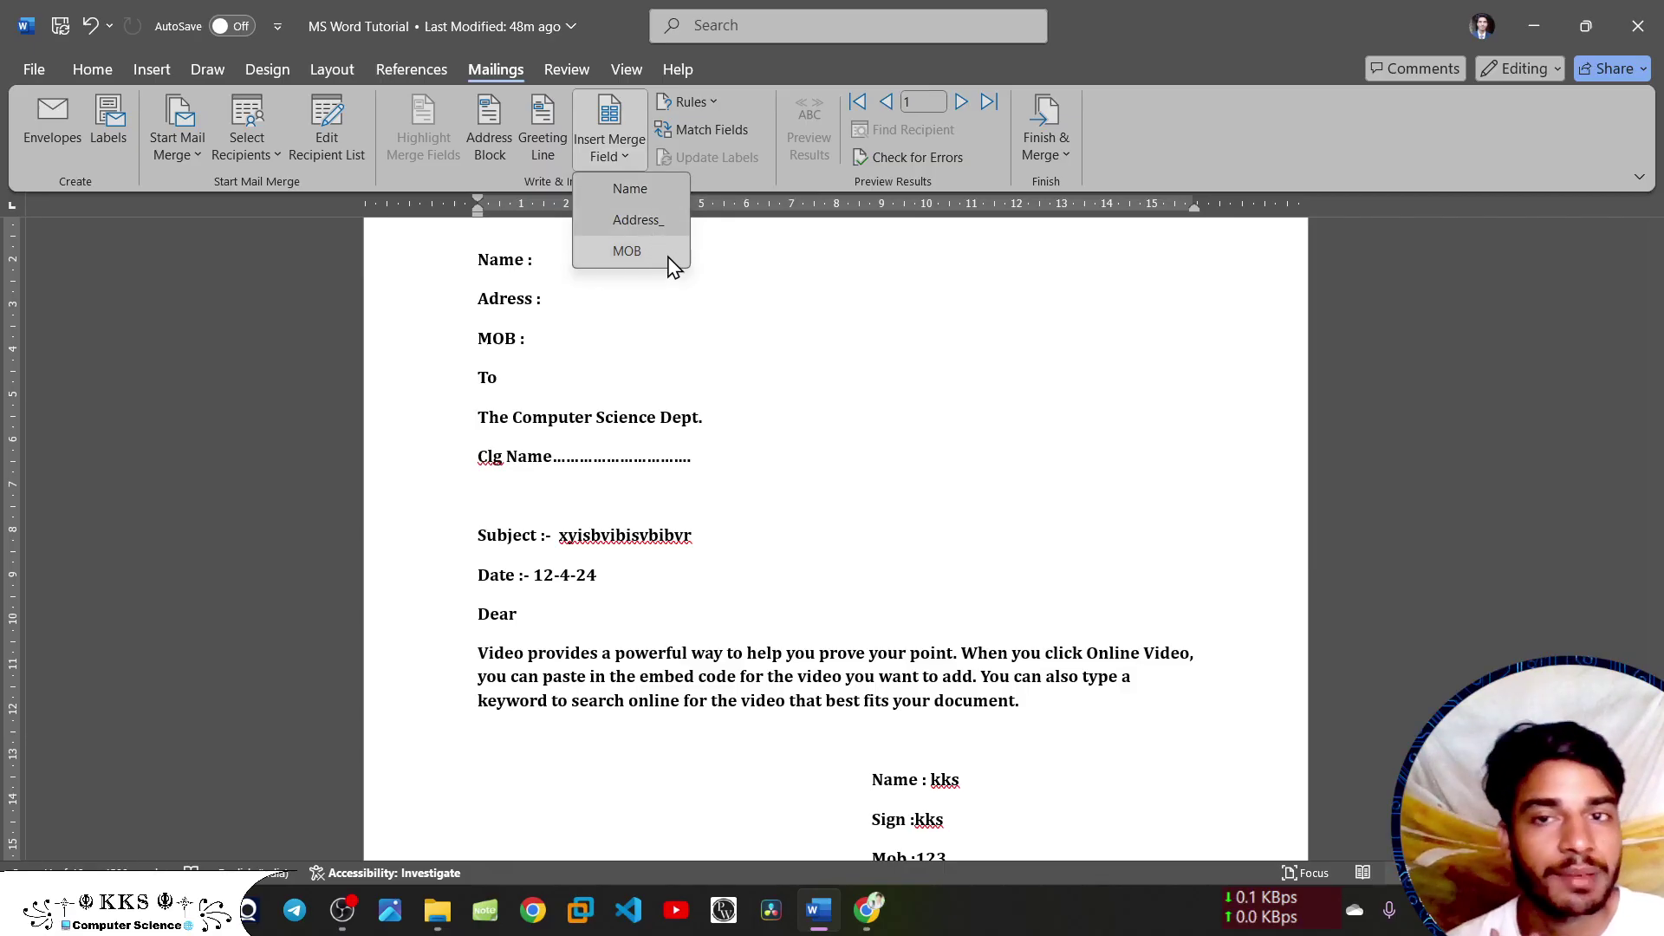
pyautogui.click(544, 259)
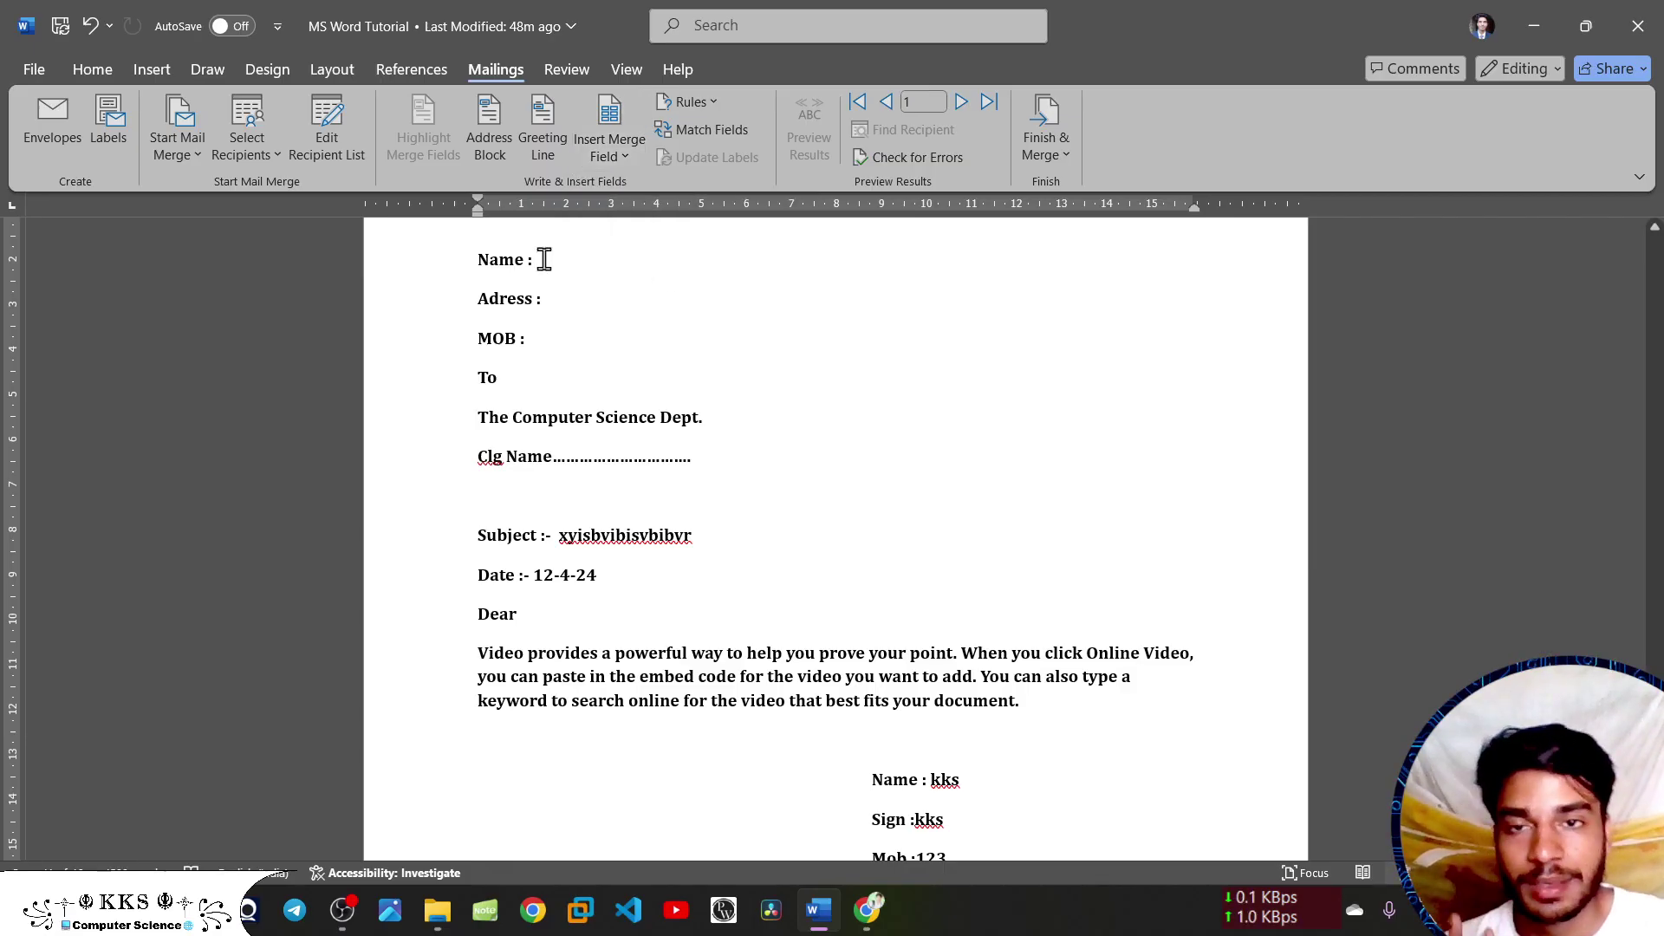
pyautogui.click(625, 156)
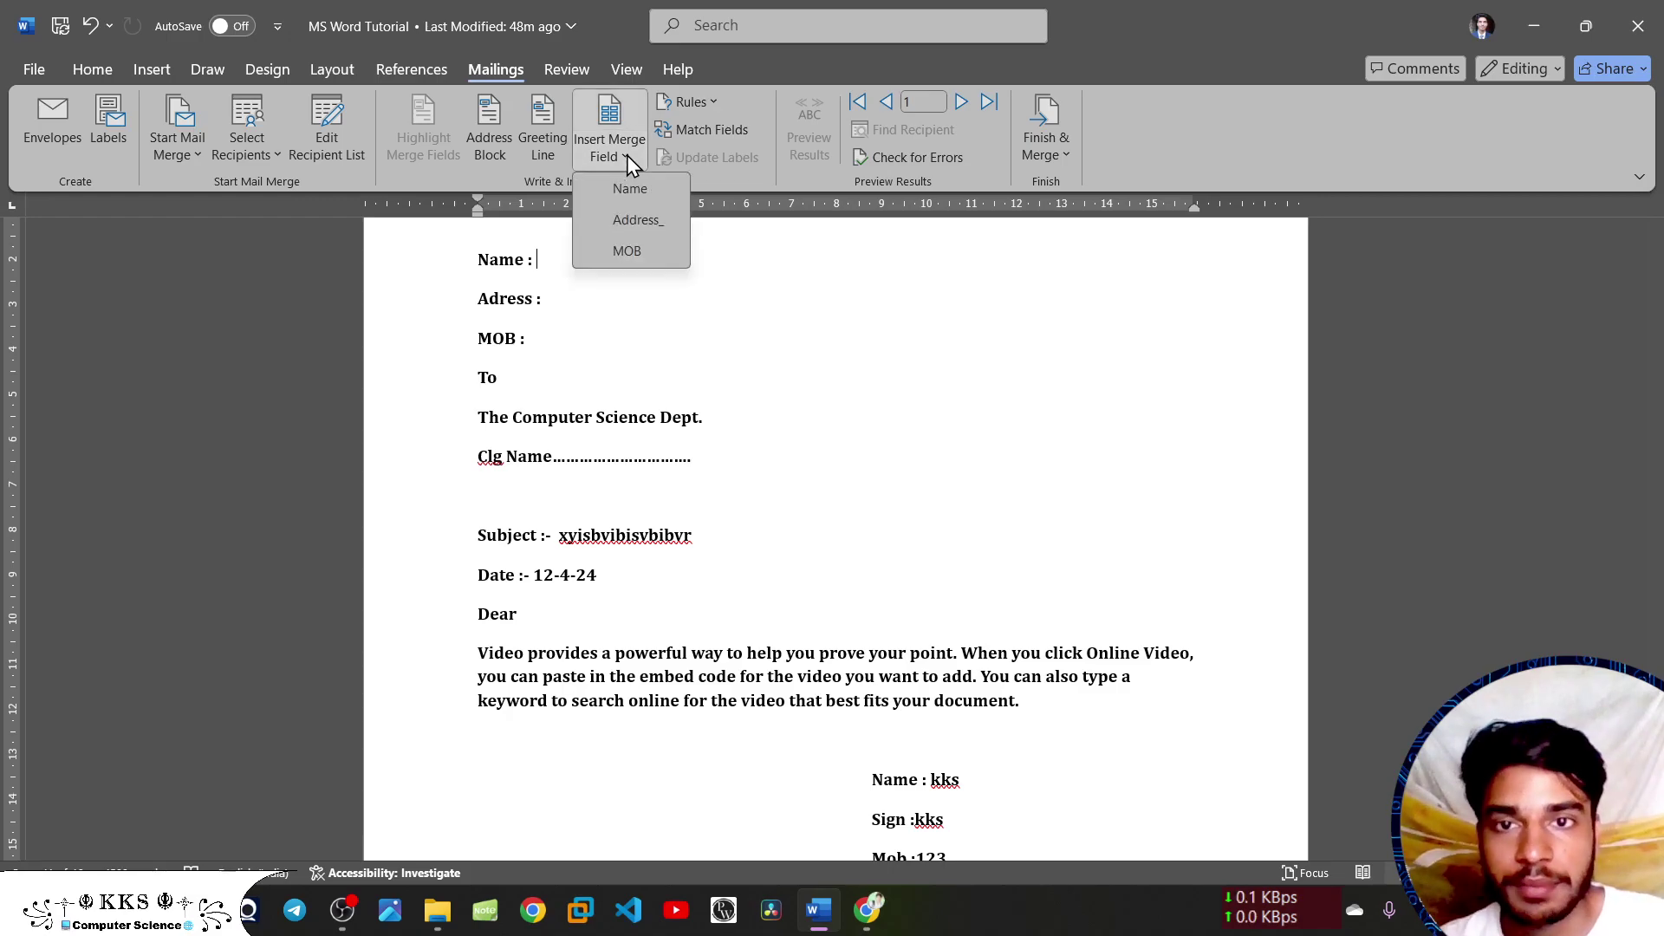
pyautogui.click(633, 188)
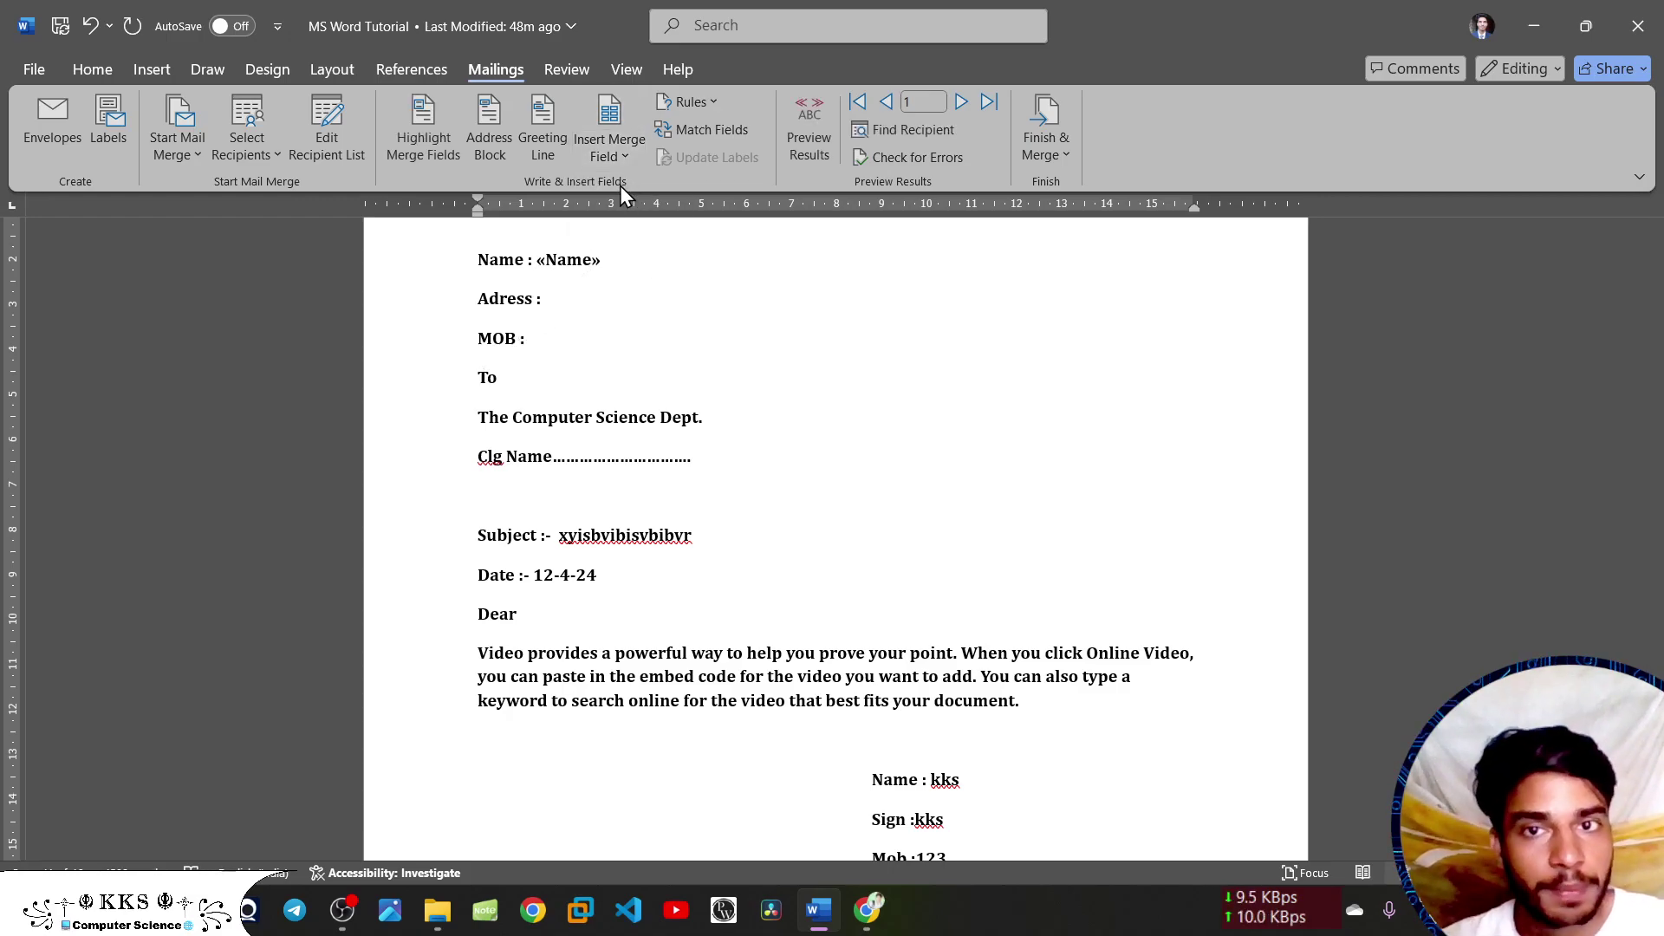
pyautogui.click(601, 149)
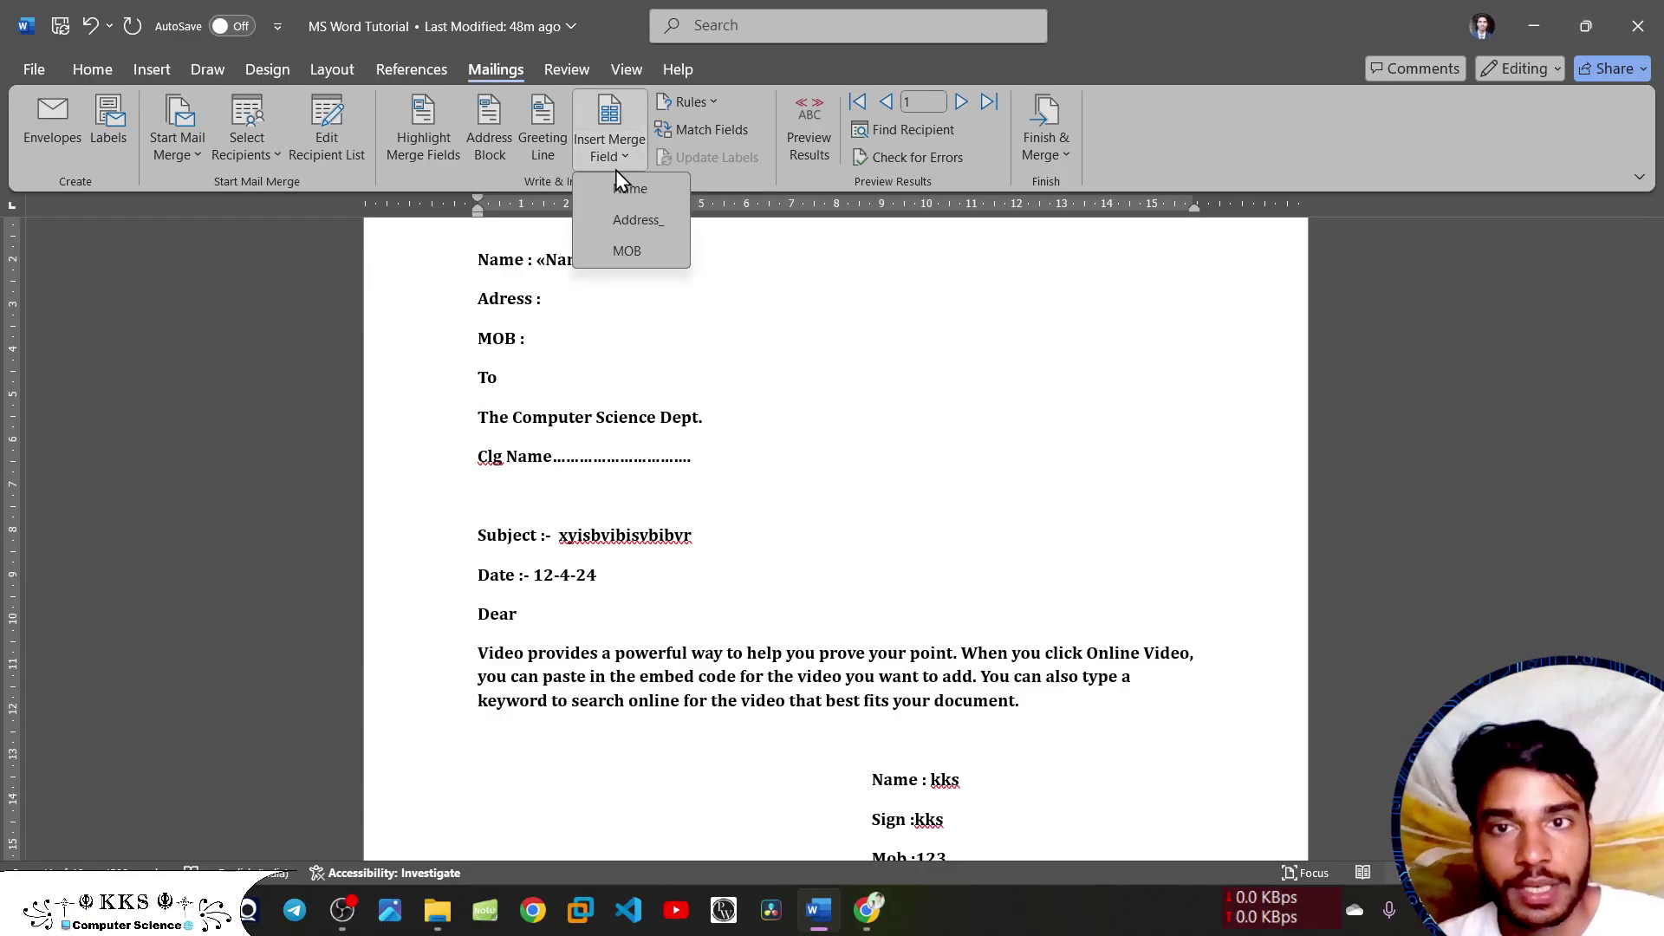
pyautogui.click(637, 222)
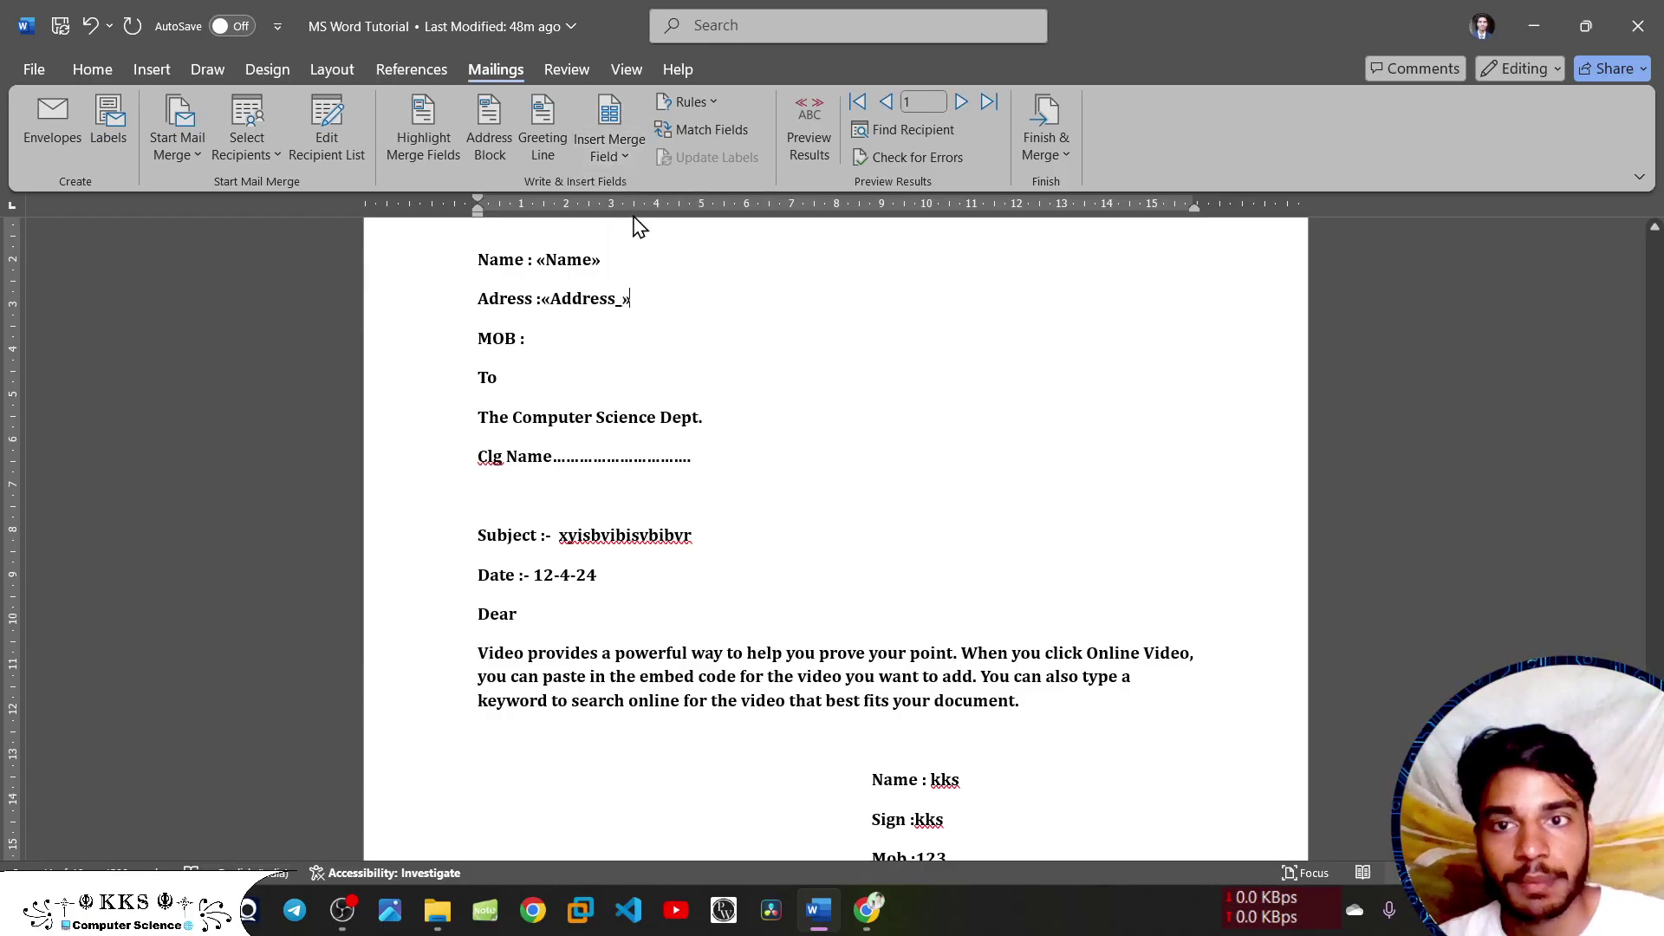
pyautogui.click(557, 346)
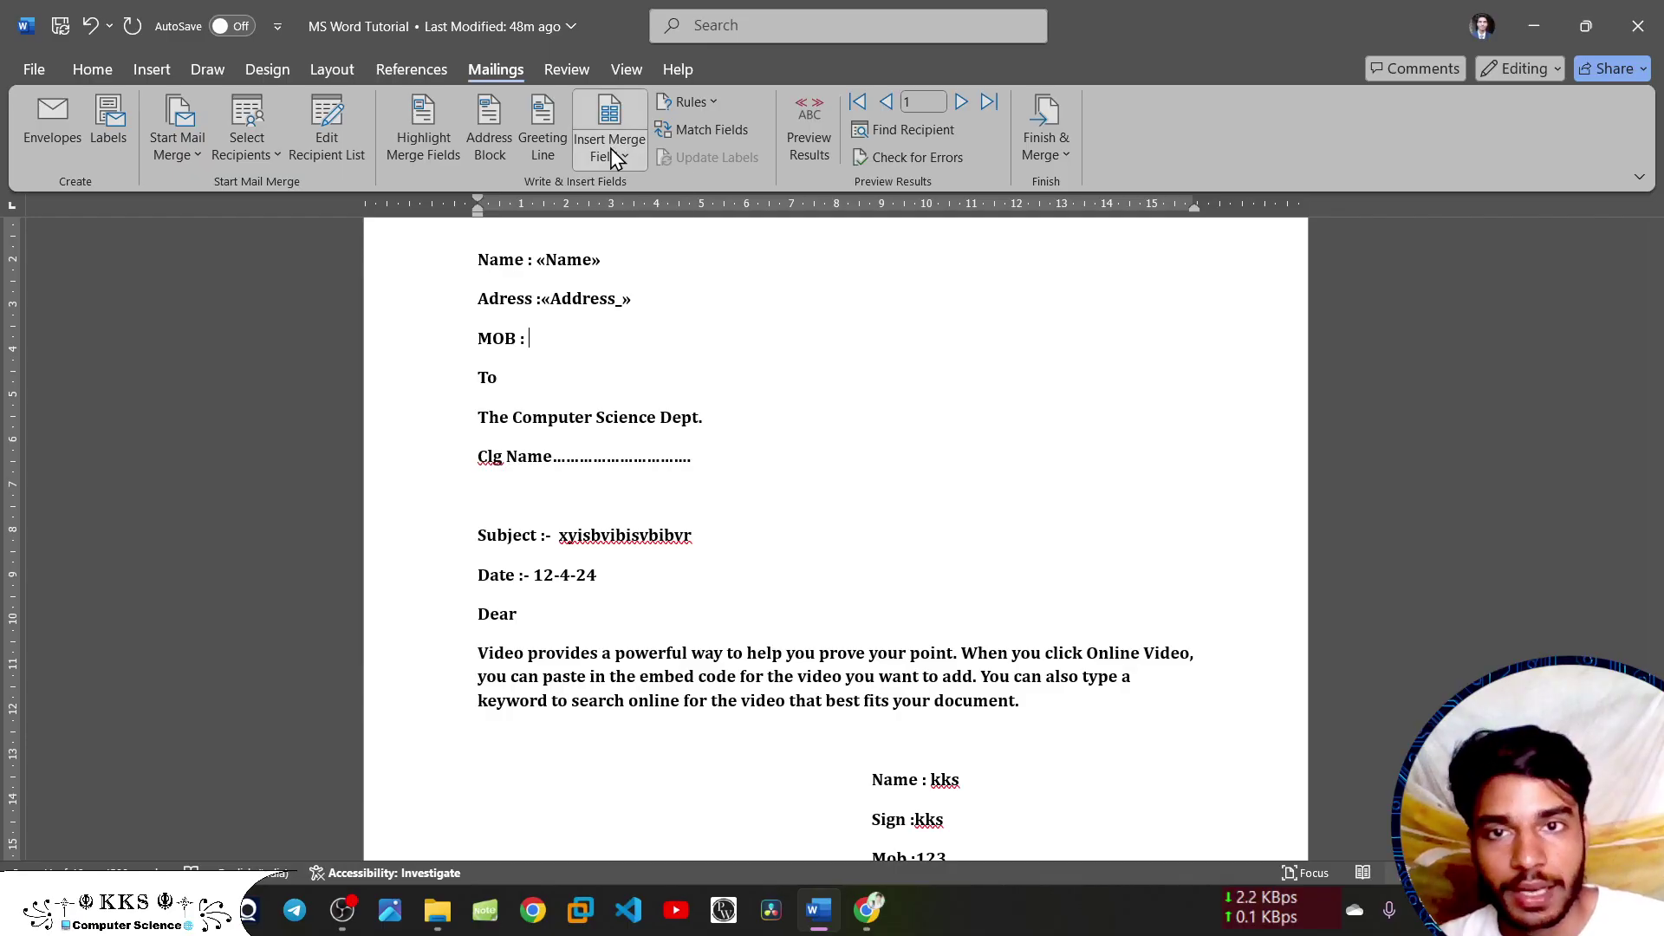
pyautogui.click(610, 148)
pyautogui.click(627, 250)
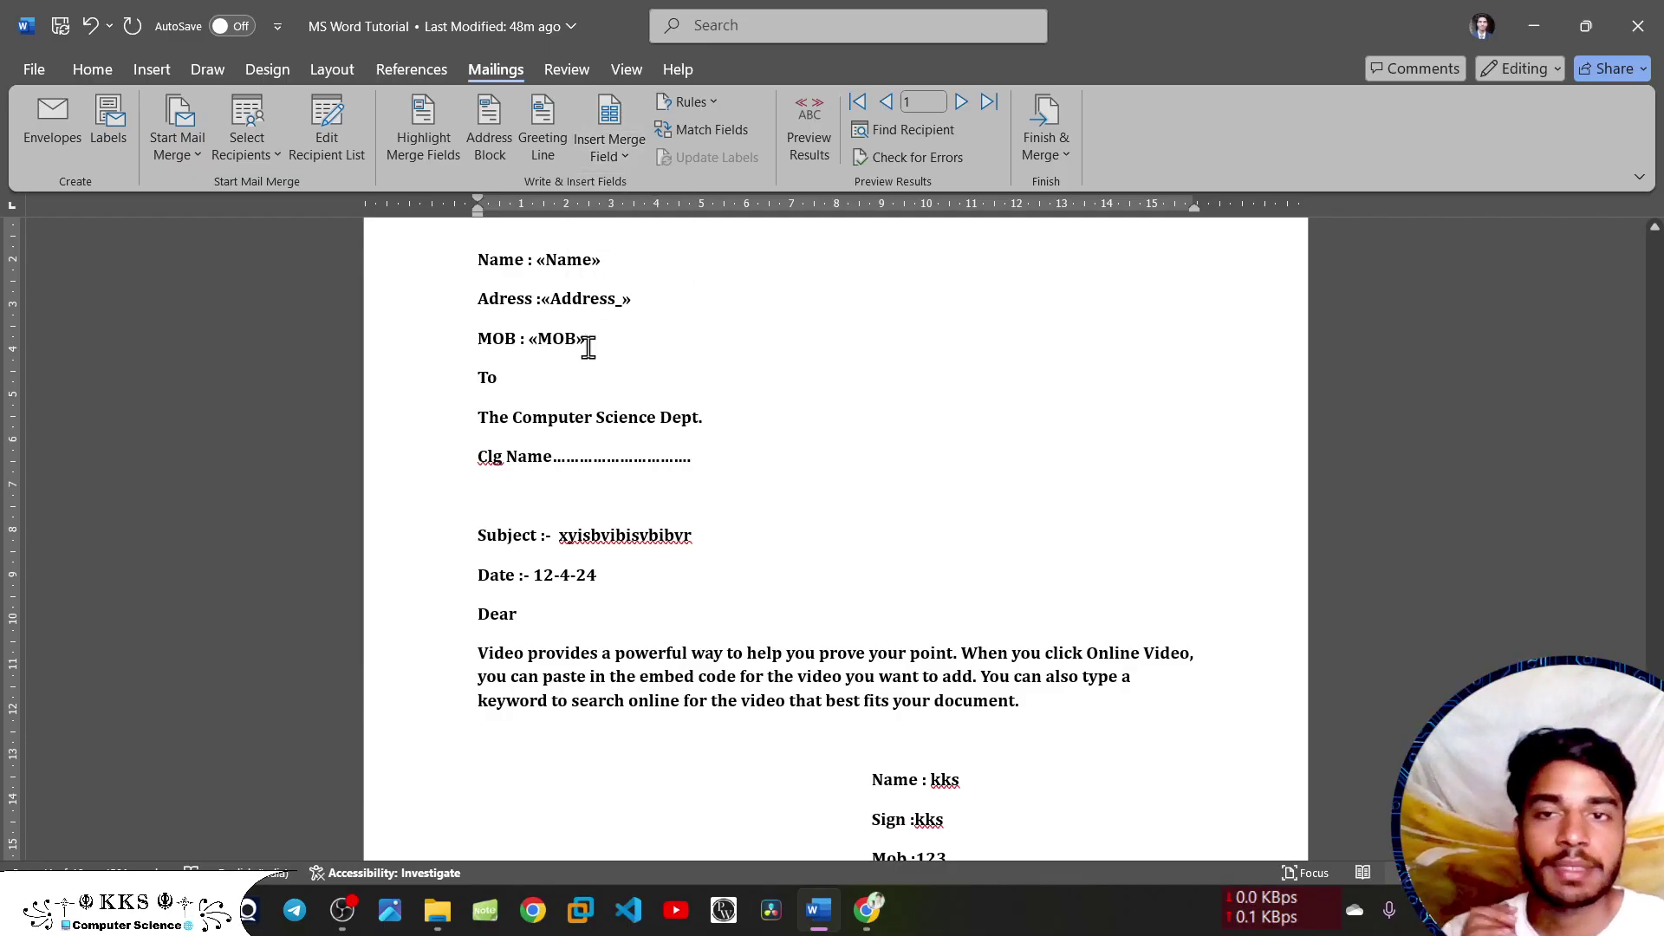
pyautogui.keyDown('ctrl'); pyautogui.scroll(3, 587, 347); pyautogui.keyUp('ctrl')
pyautogui.keyDown('ctrl'); pyautogui.scroll(2, 588, 347); pyautogui.keyUp('ctrl')
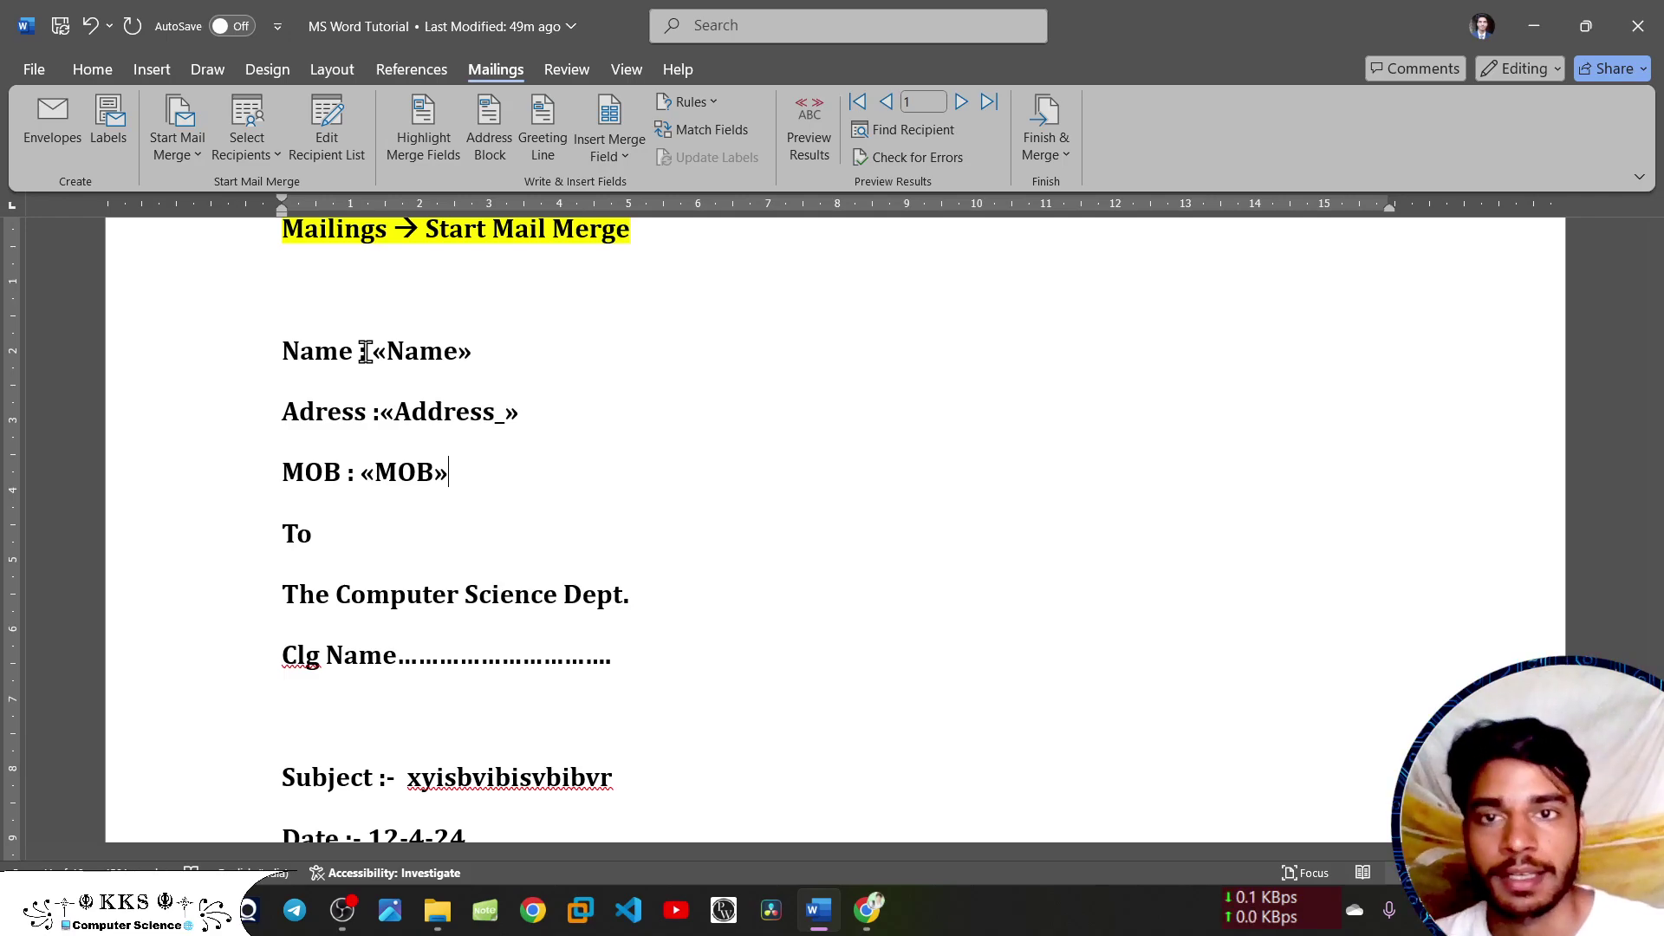
pyautogui.click(464, 472)
pyautogui.scroll(-2, 464, 472)
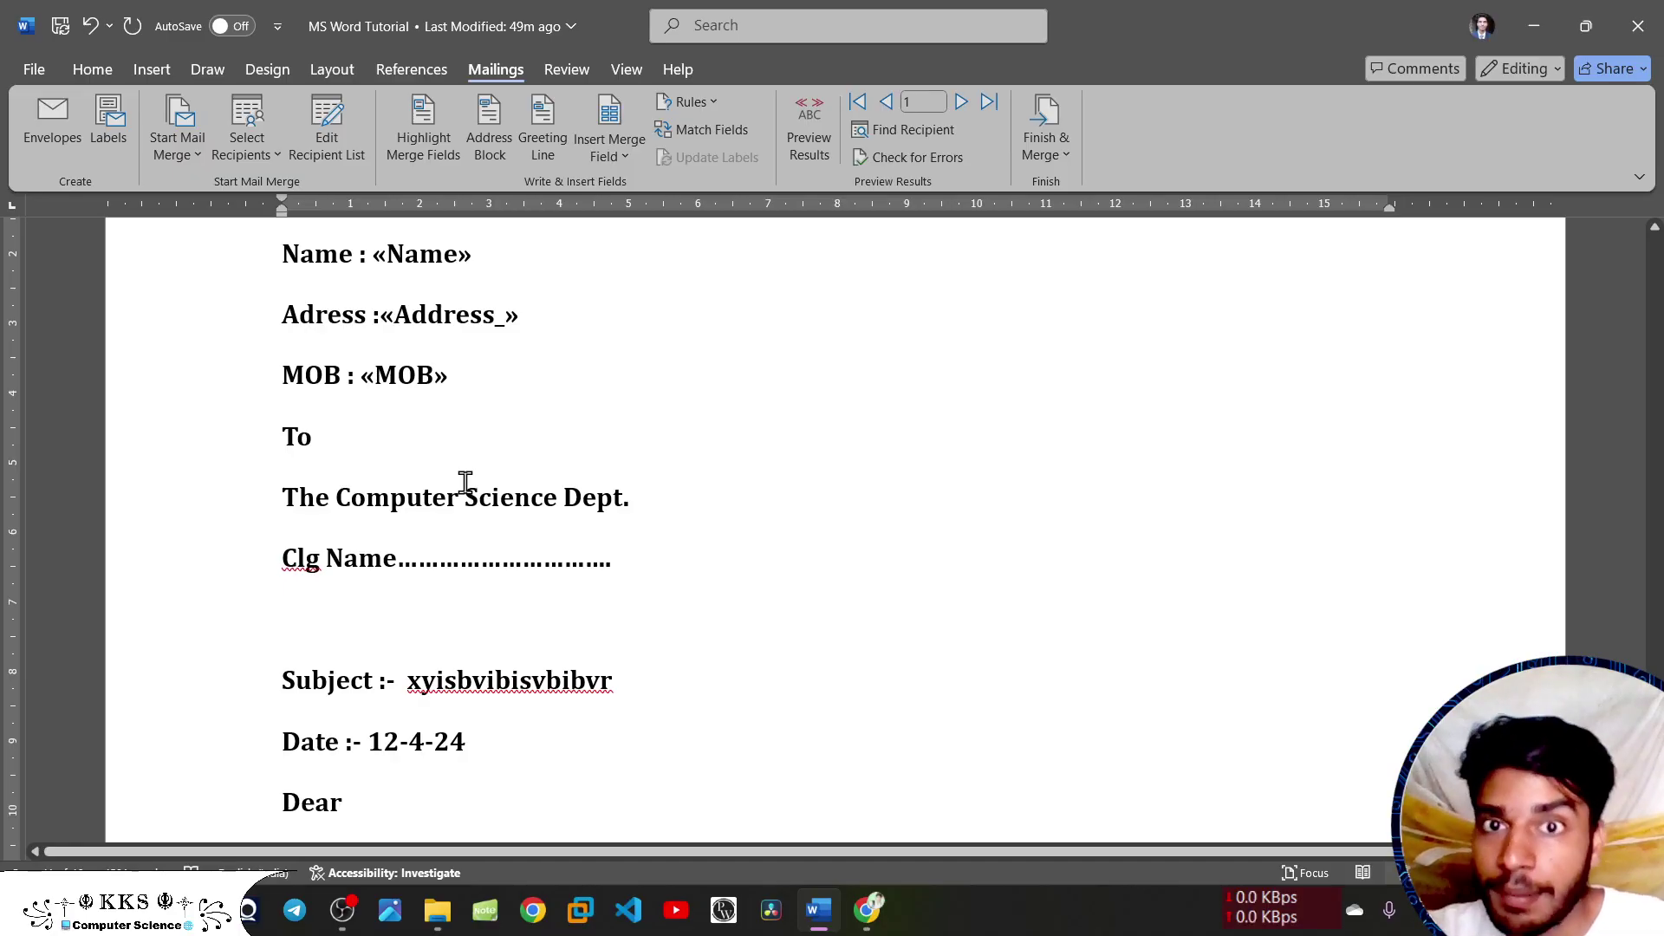
pyautogui.scroll(-3, 465, 483)
pyautogui.scroll(-4, 464, 482)
pyautogui.scroll(-2, 465, 483)
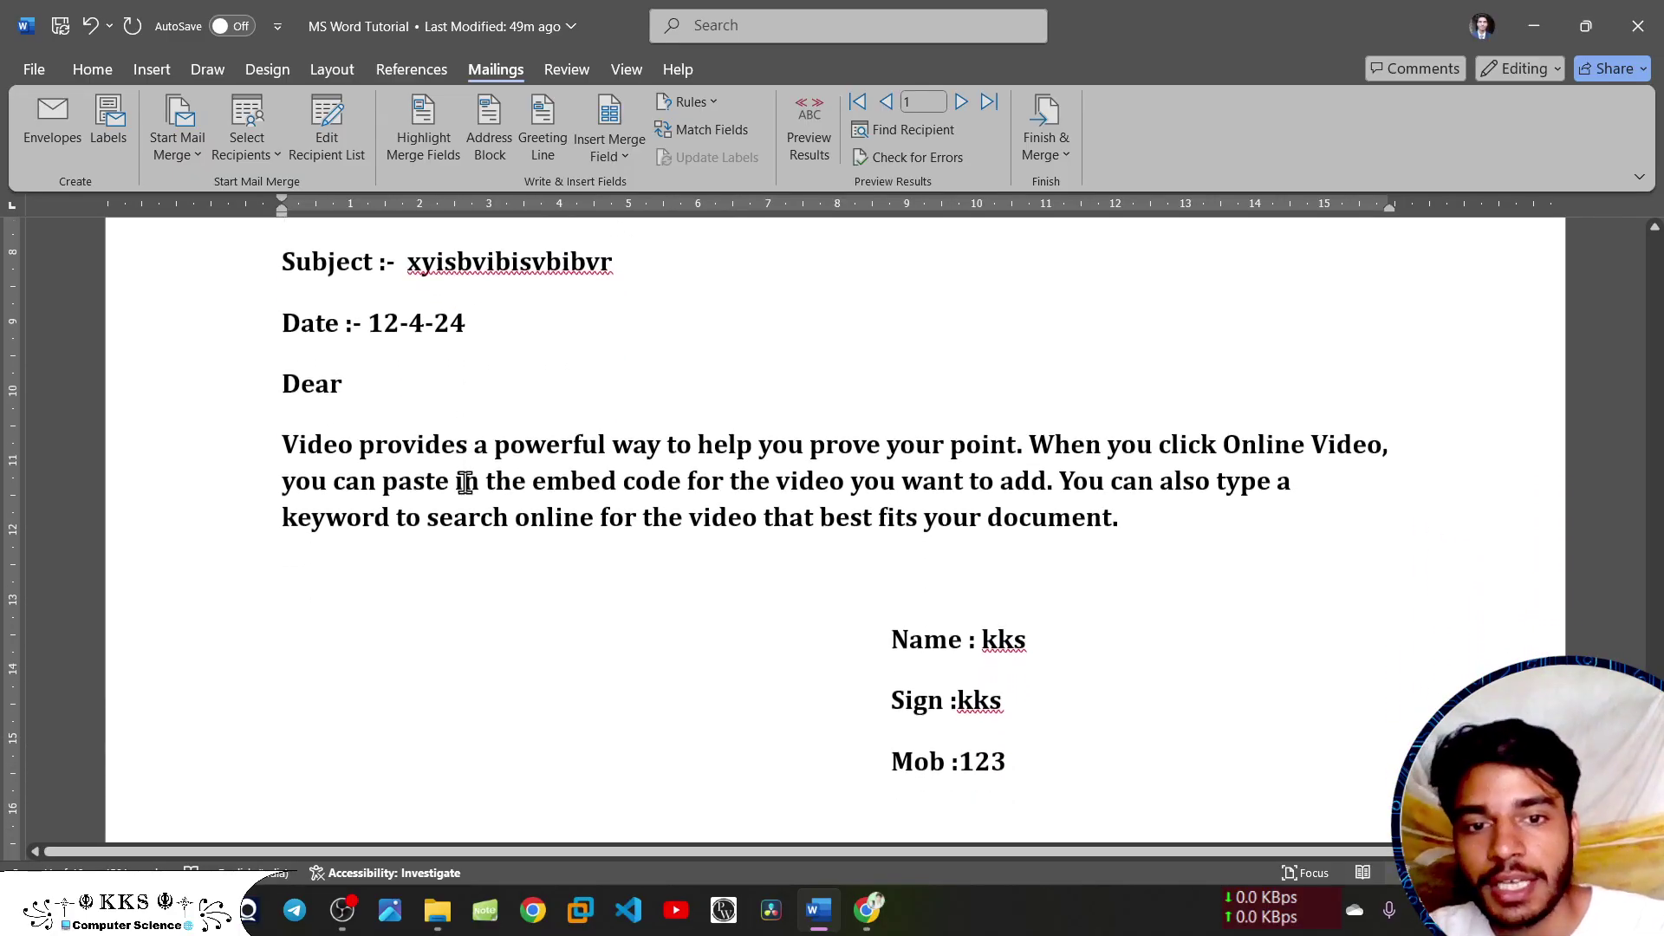
pyautogui.scroll(-1, 465, 483)
pyautogui.scroll(3, 464, 483)
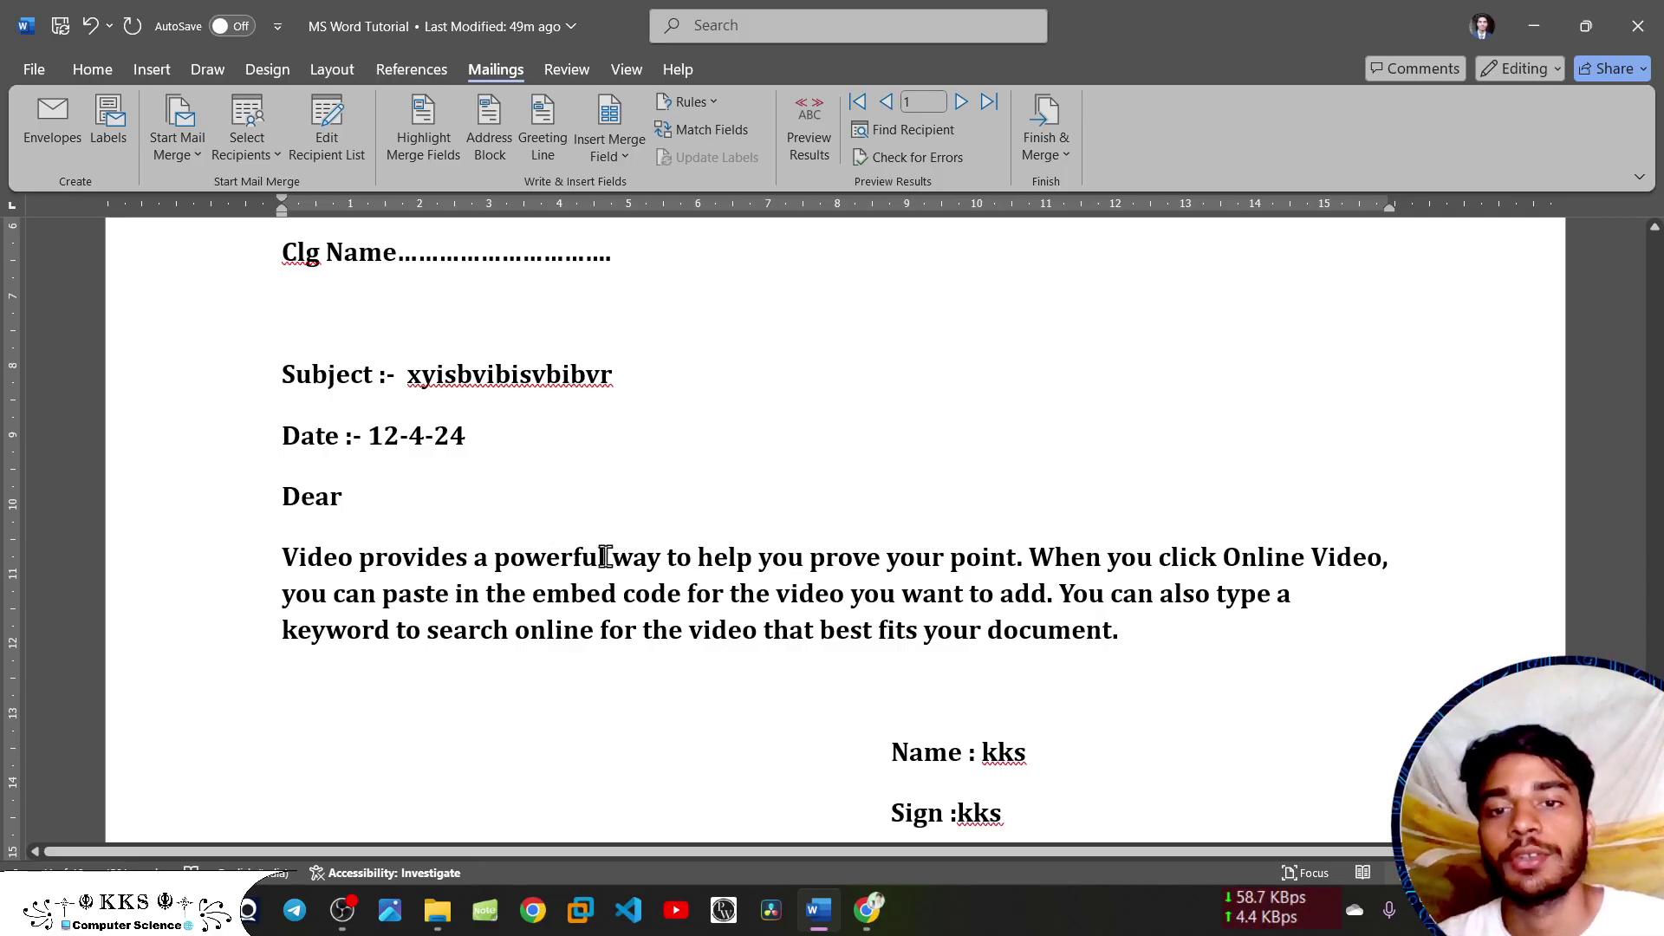
# - Replace the word 'way' in the body paragraph with the «Name» merge field
pyautogui.moveTo(660, 557); pyautogui.dragTo(617, 563)
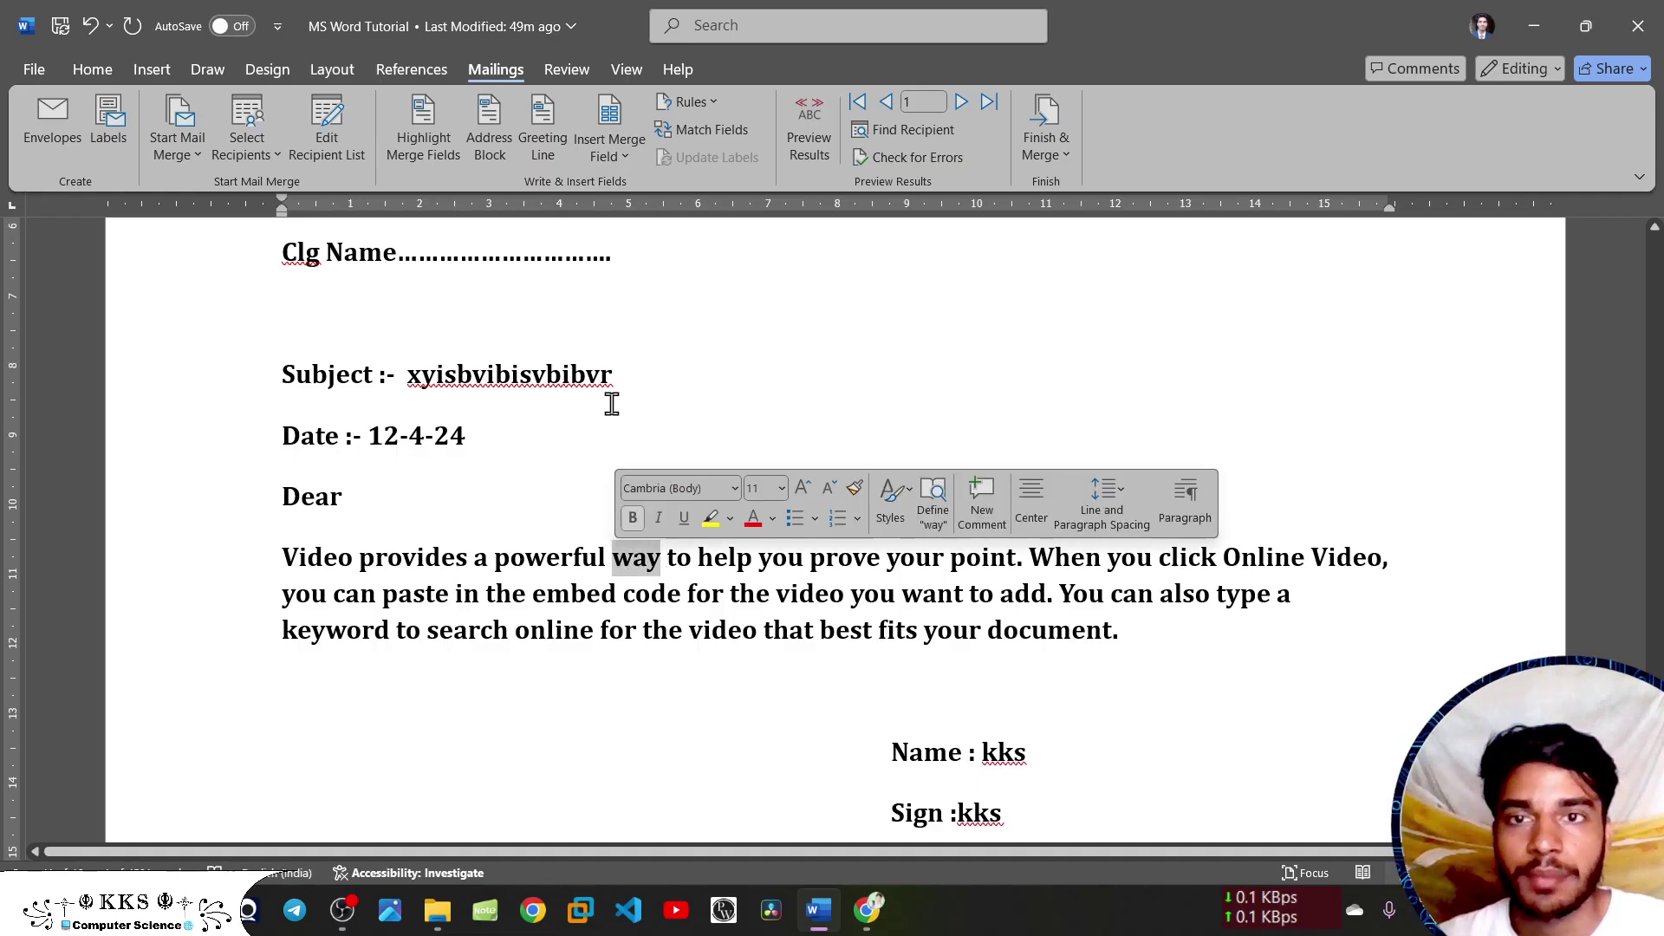
pyautogui.click(610, 147)
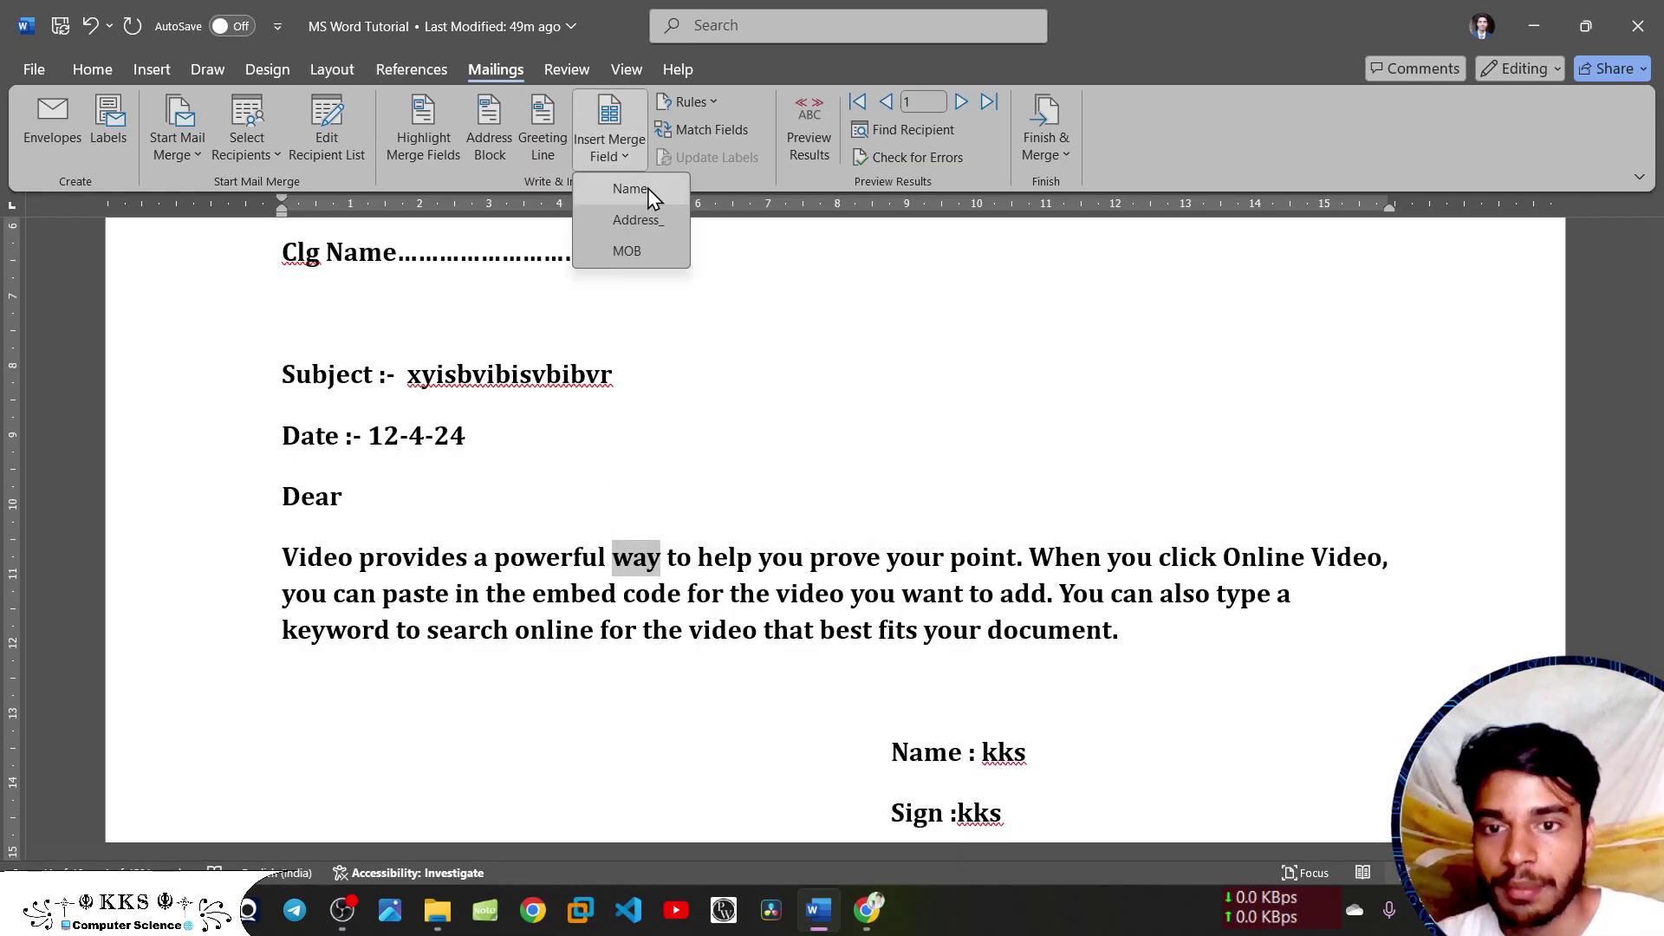
pyautogui.click(647, 189)
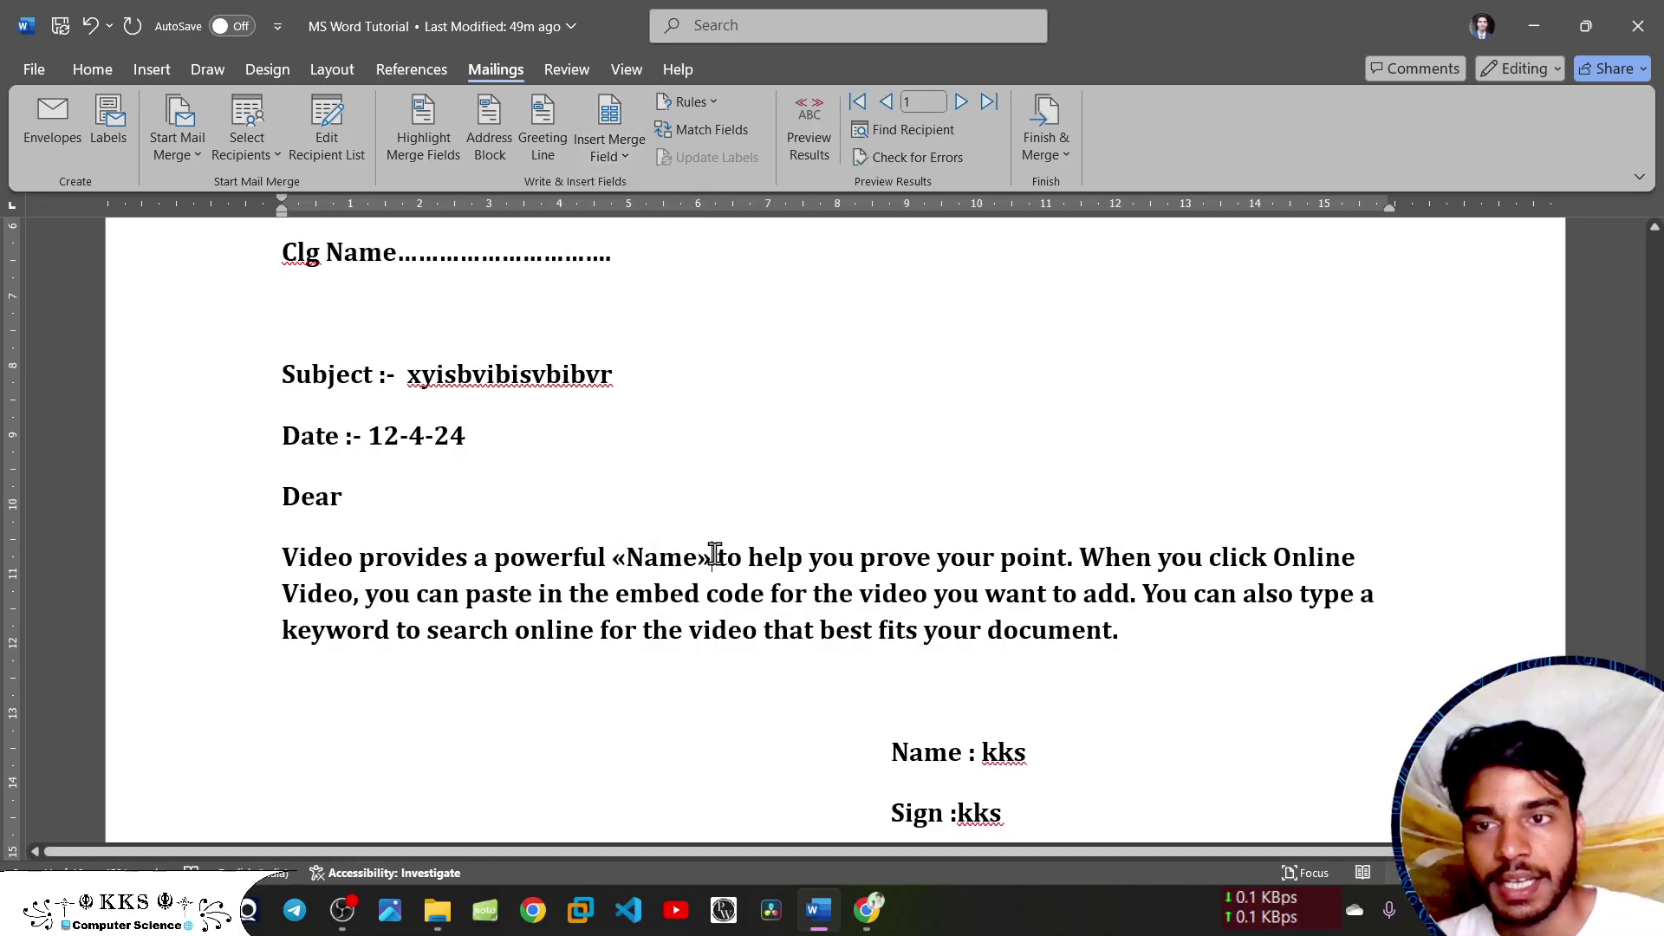
# - Turn on Preview Results to show recipient values in the letter
pyautogui.scroll(4, 715, 554)
pyautogui.scroll(-2, 715, 554)
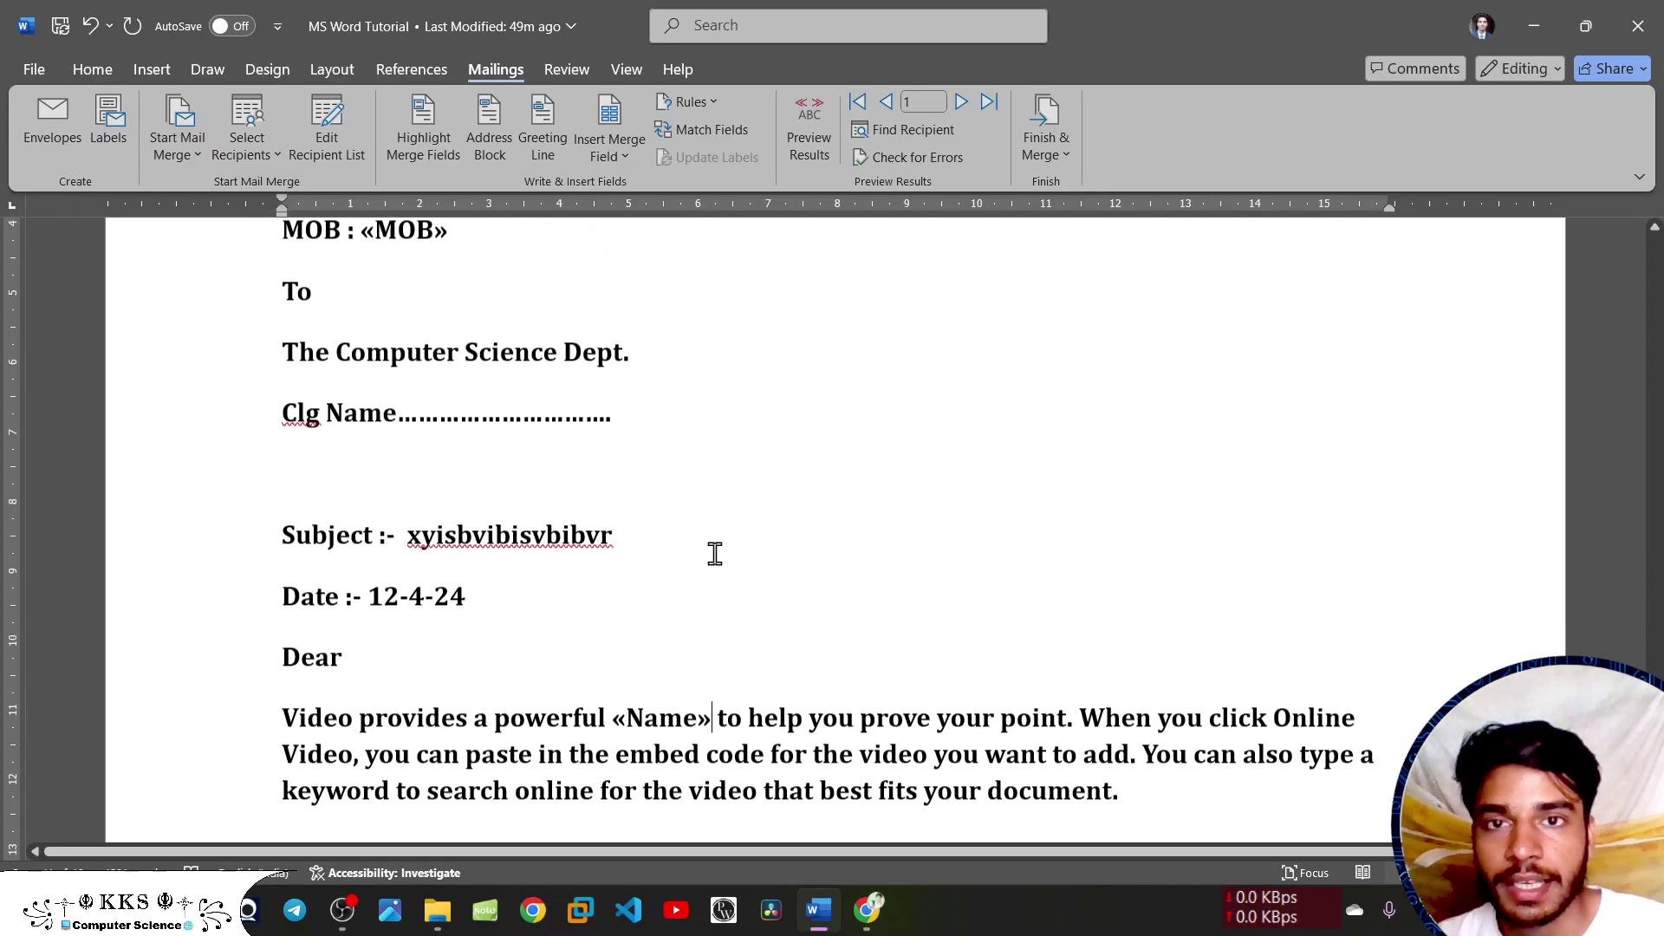
pyautogui.scroll(-1, 715, 555)
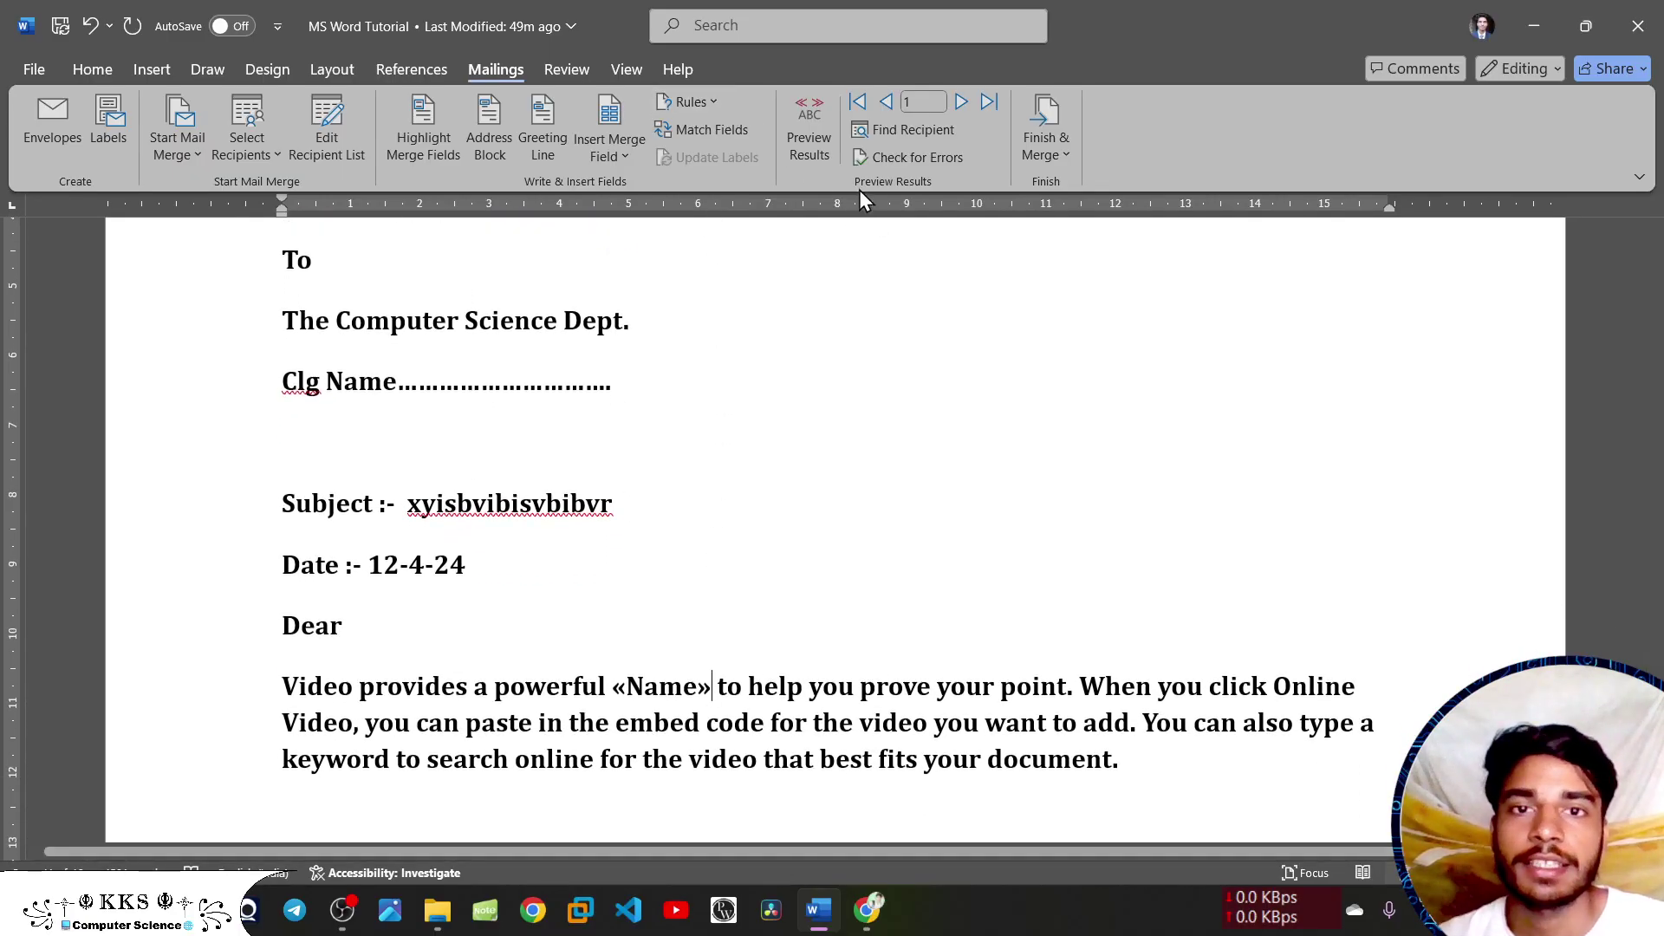
pyautogui.click(812, 113)
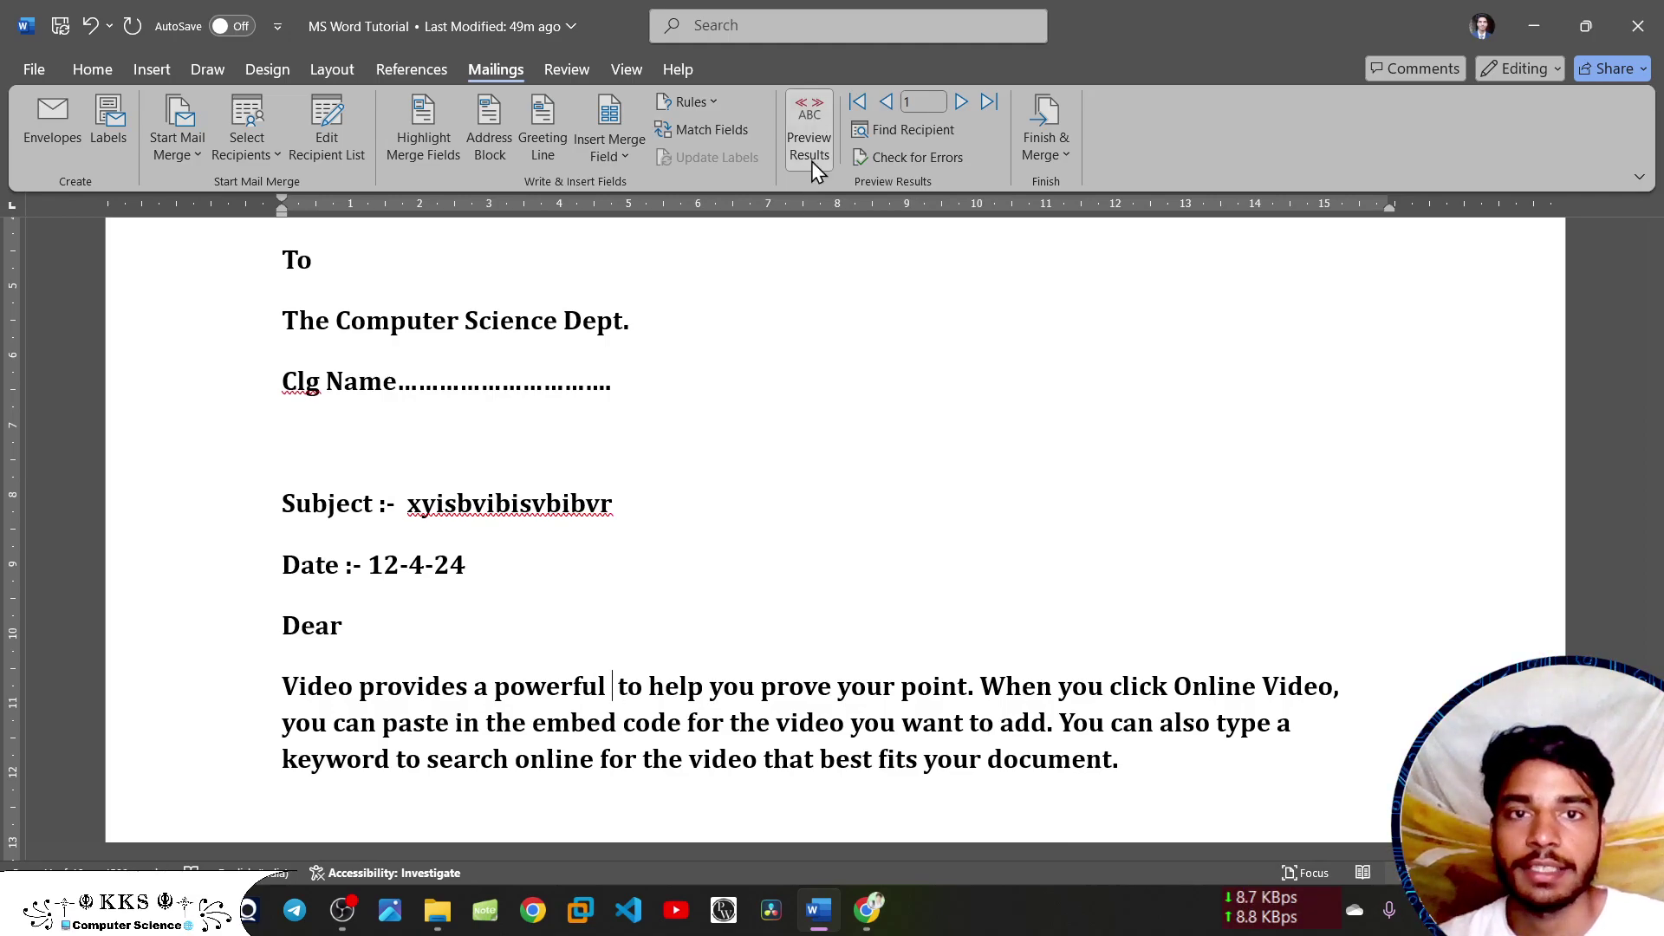
pyautogui.scroll(5, 684, 448)
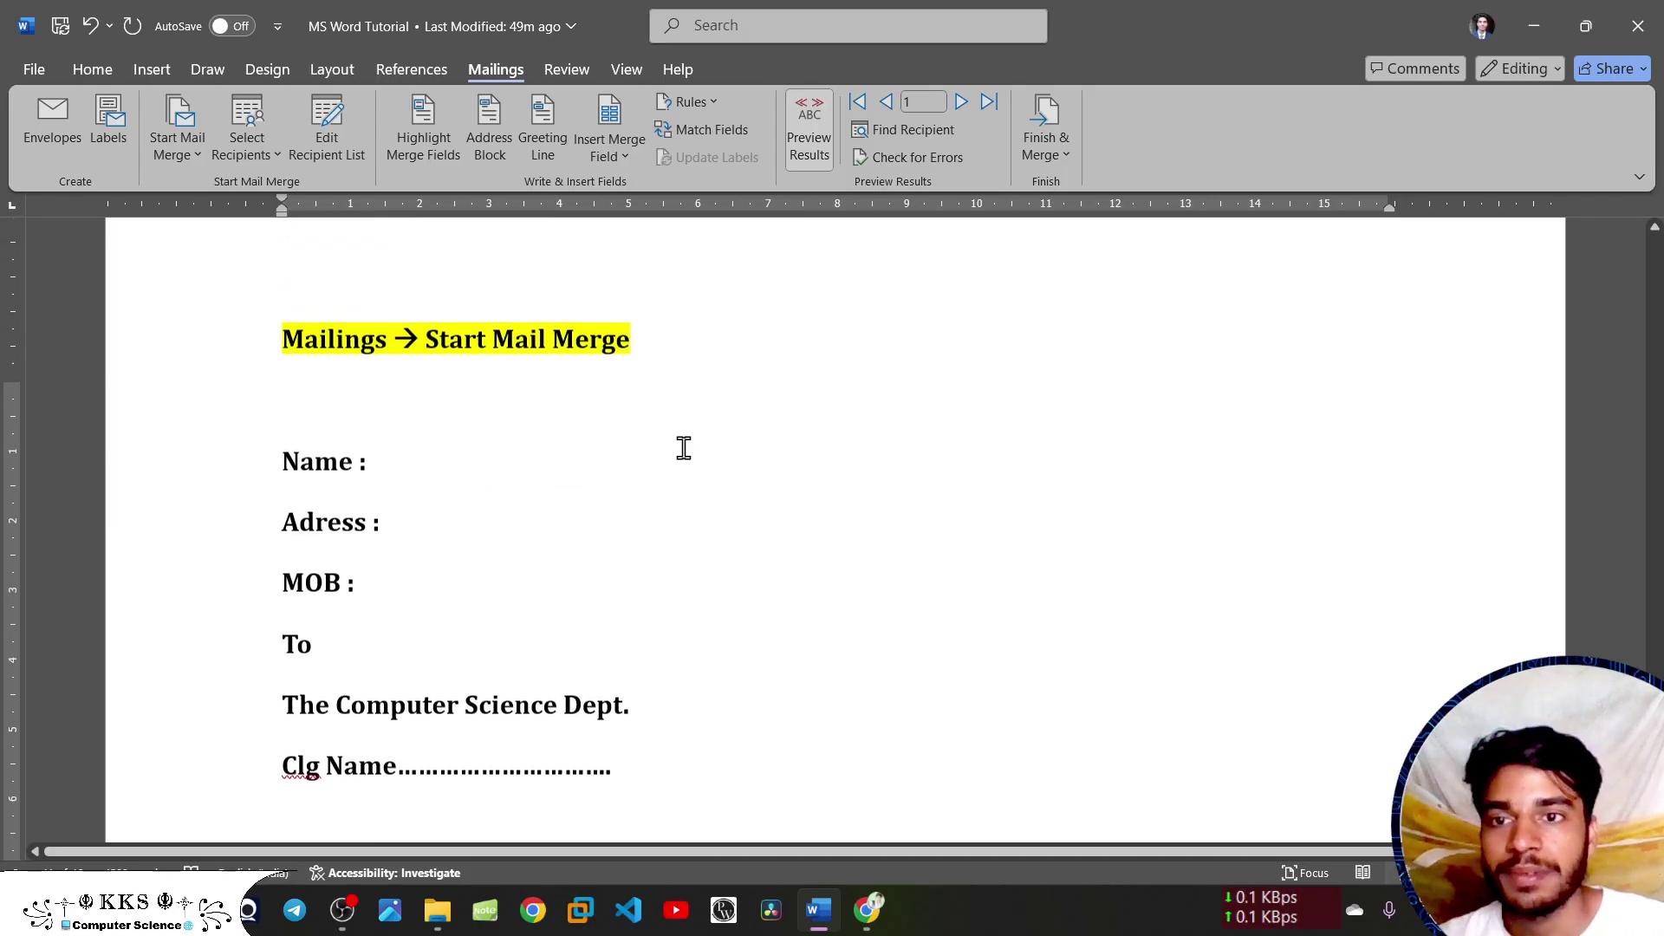
pyautogui.scroll(-1, 684, 448)
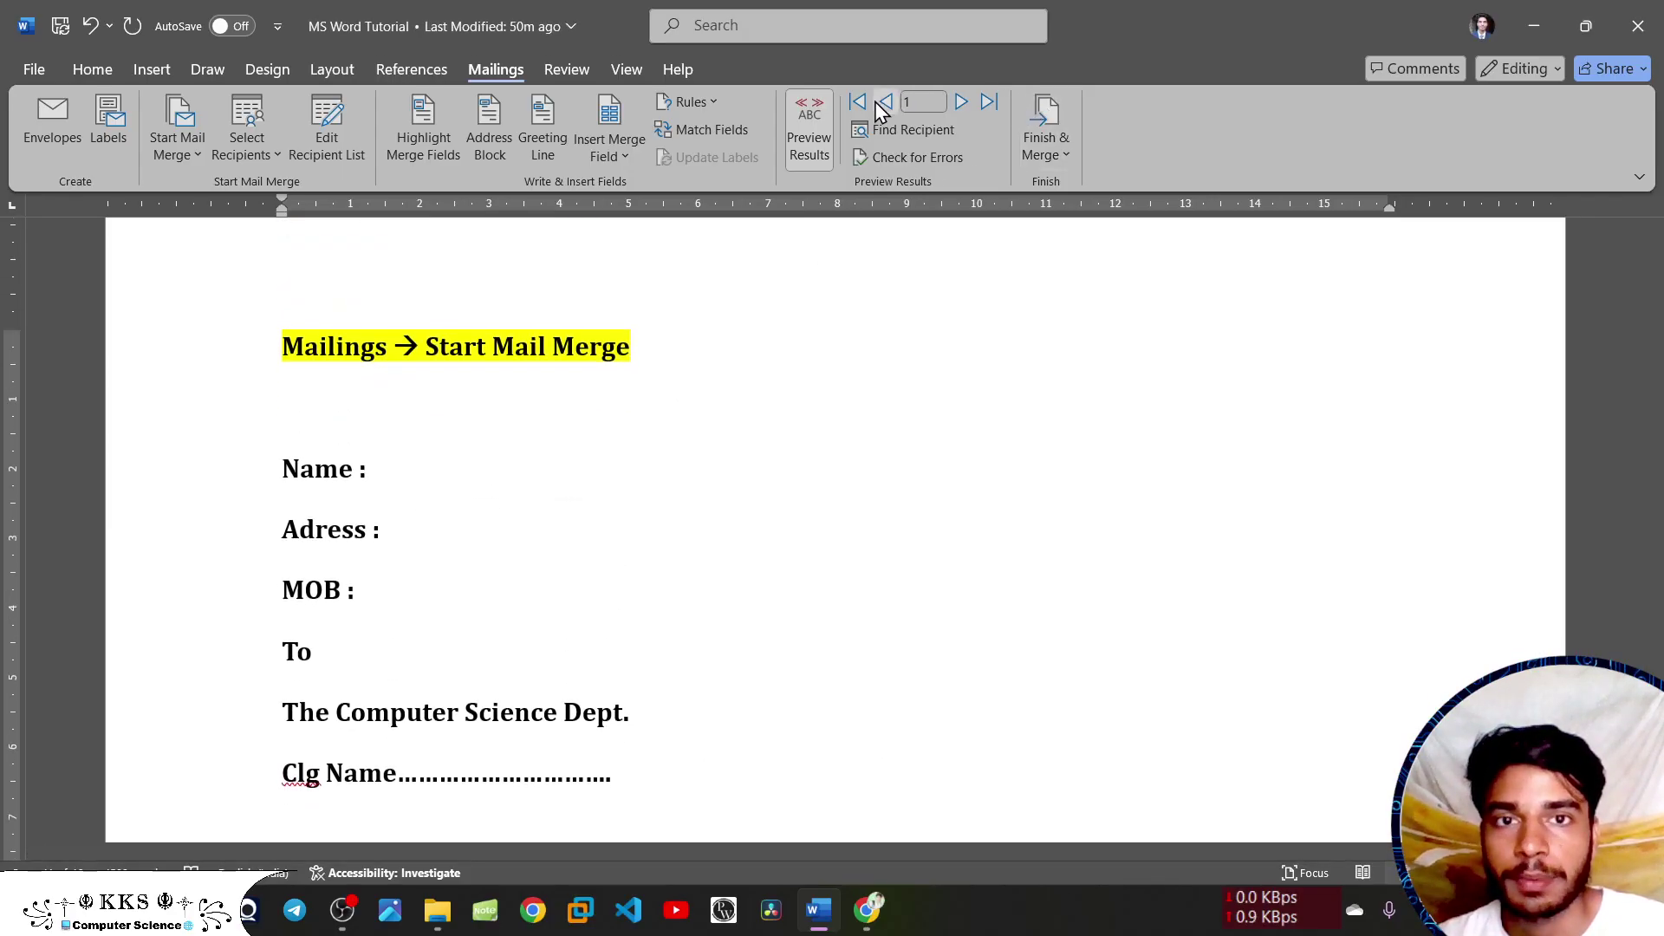
pyautogui.click(805, 116)
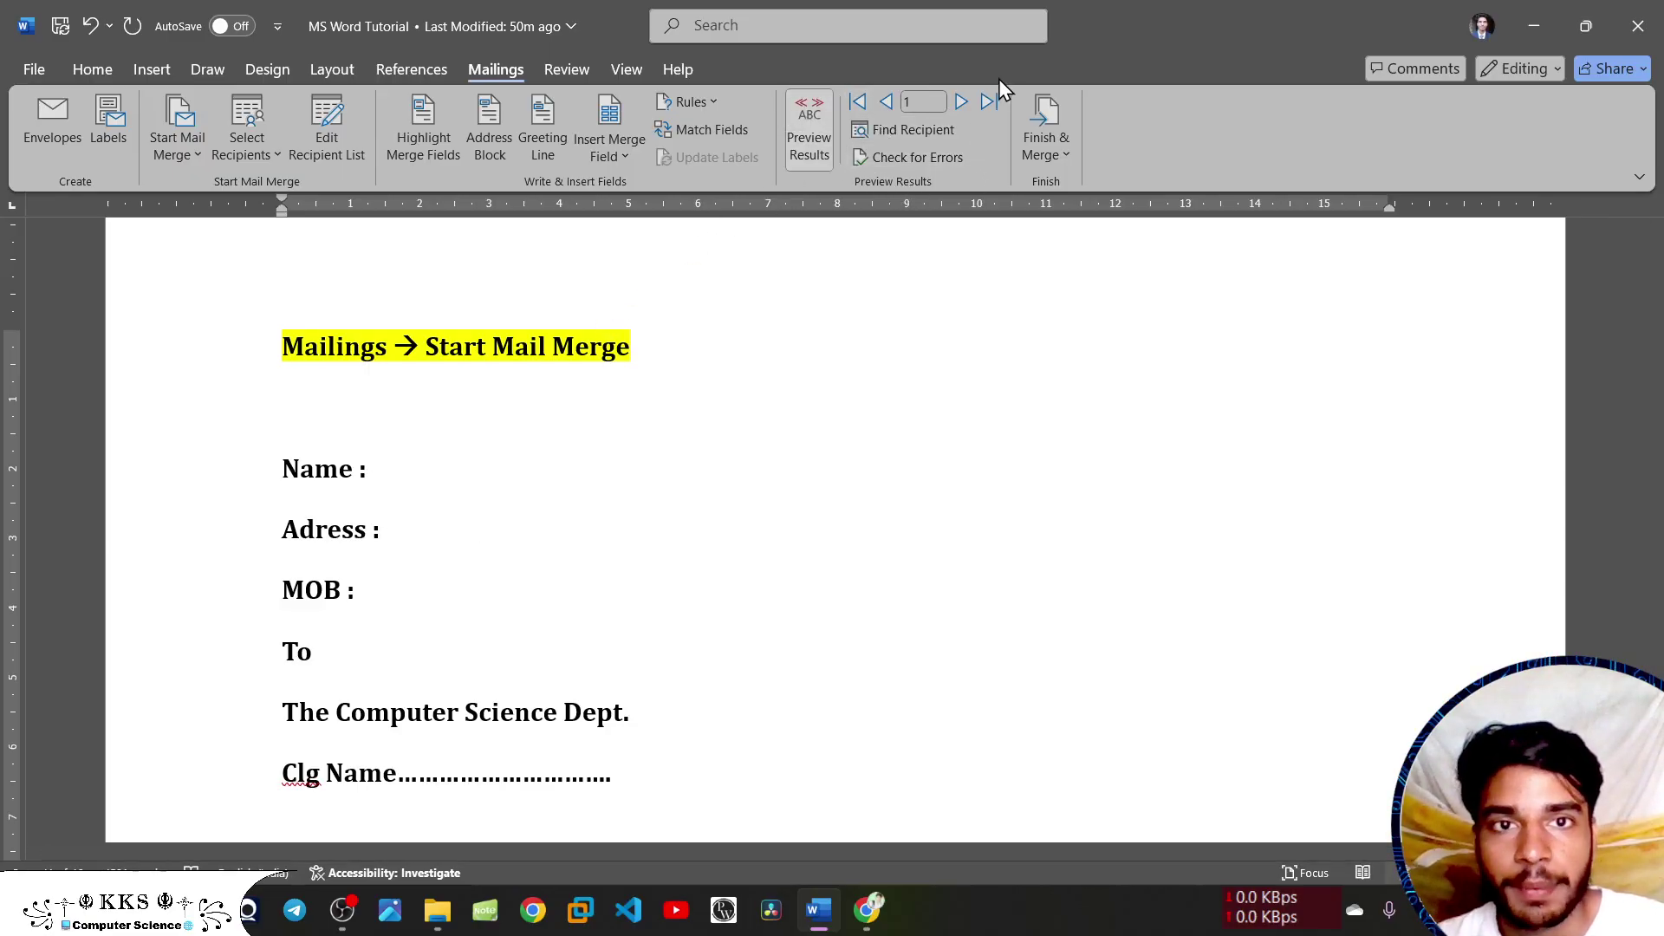
pyautogui.click(960, 101)
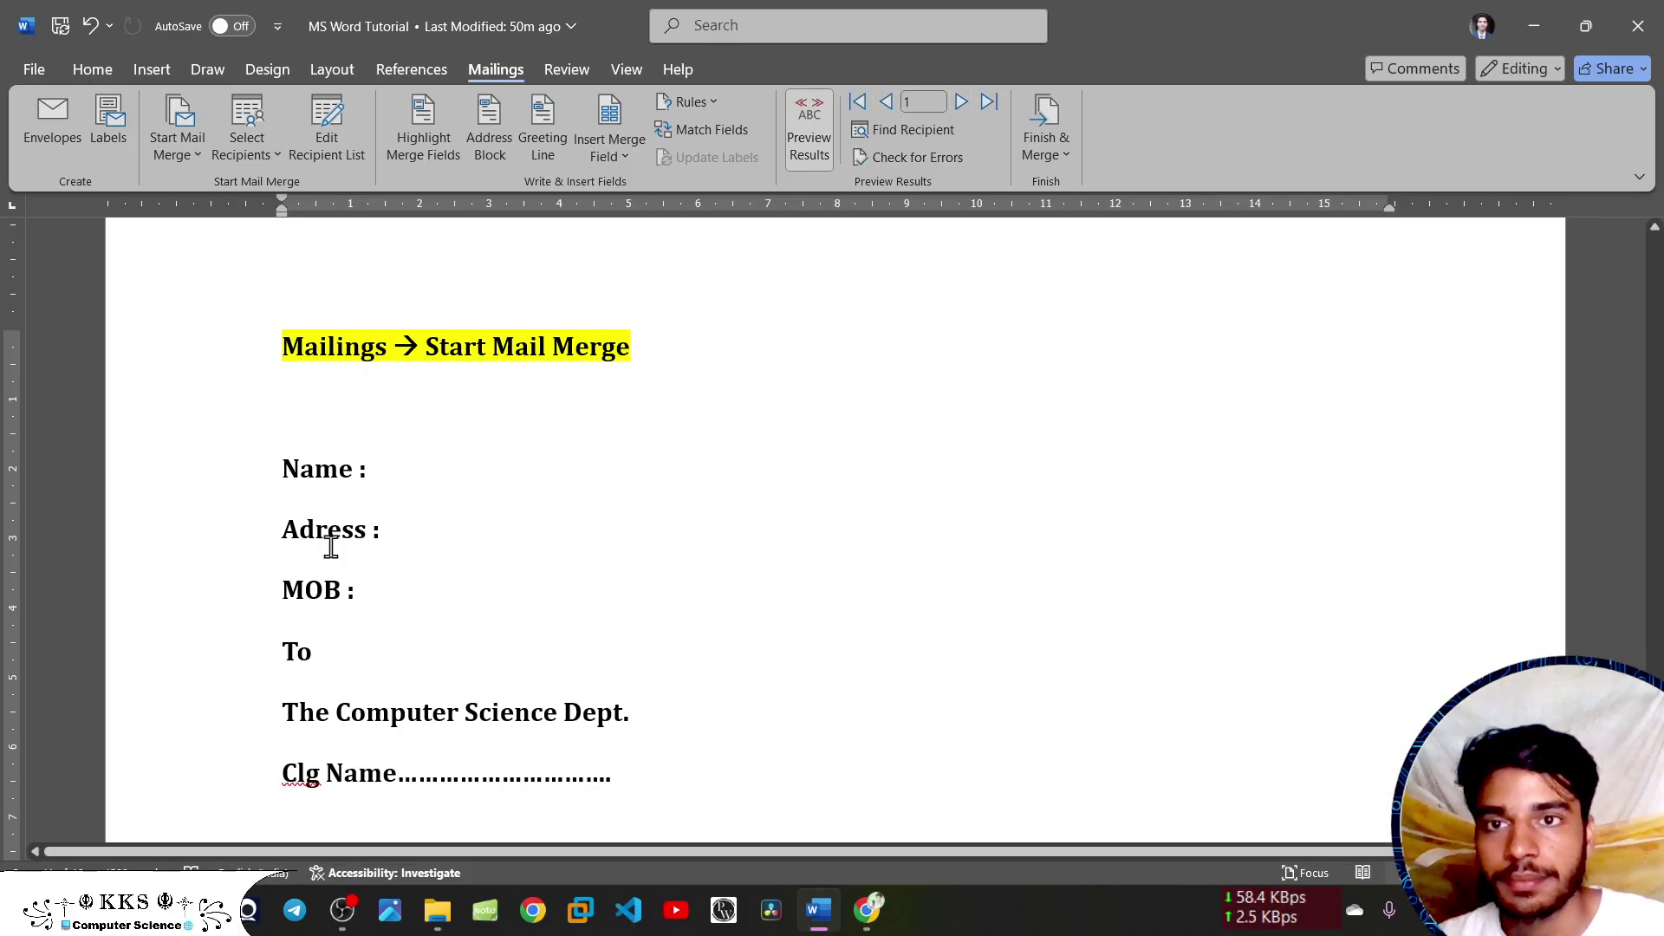
pyautogui.click(342, 910)
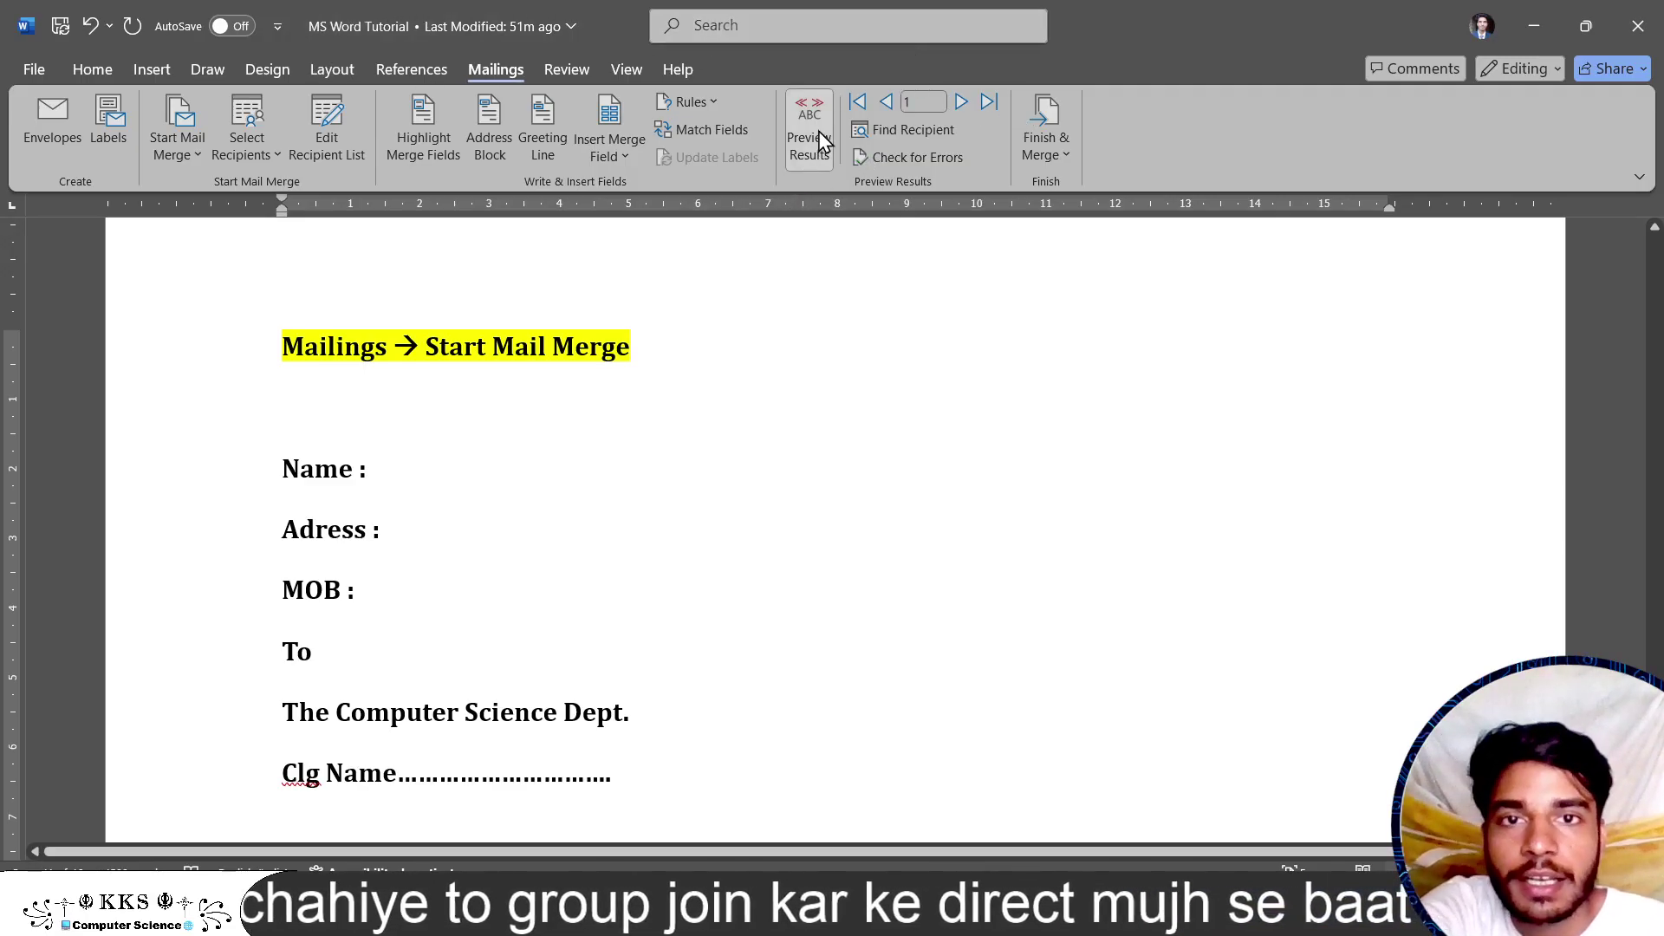
# - Check the recipient list, then toggle Preview Results off and back on
pyautogui.click(335, 119)
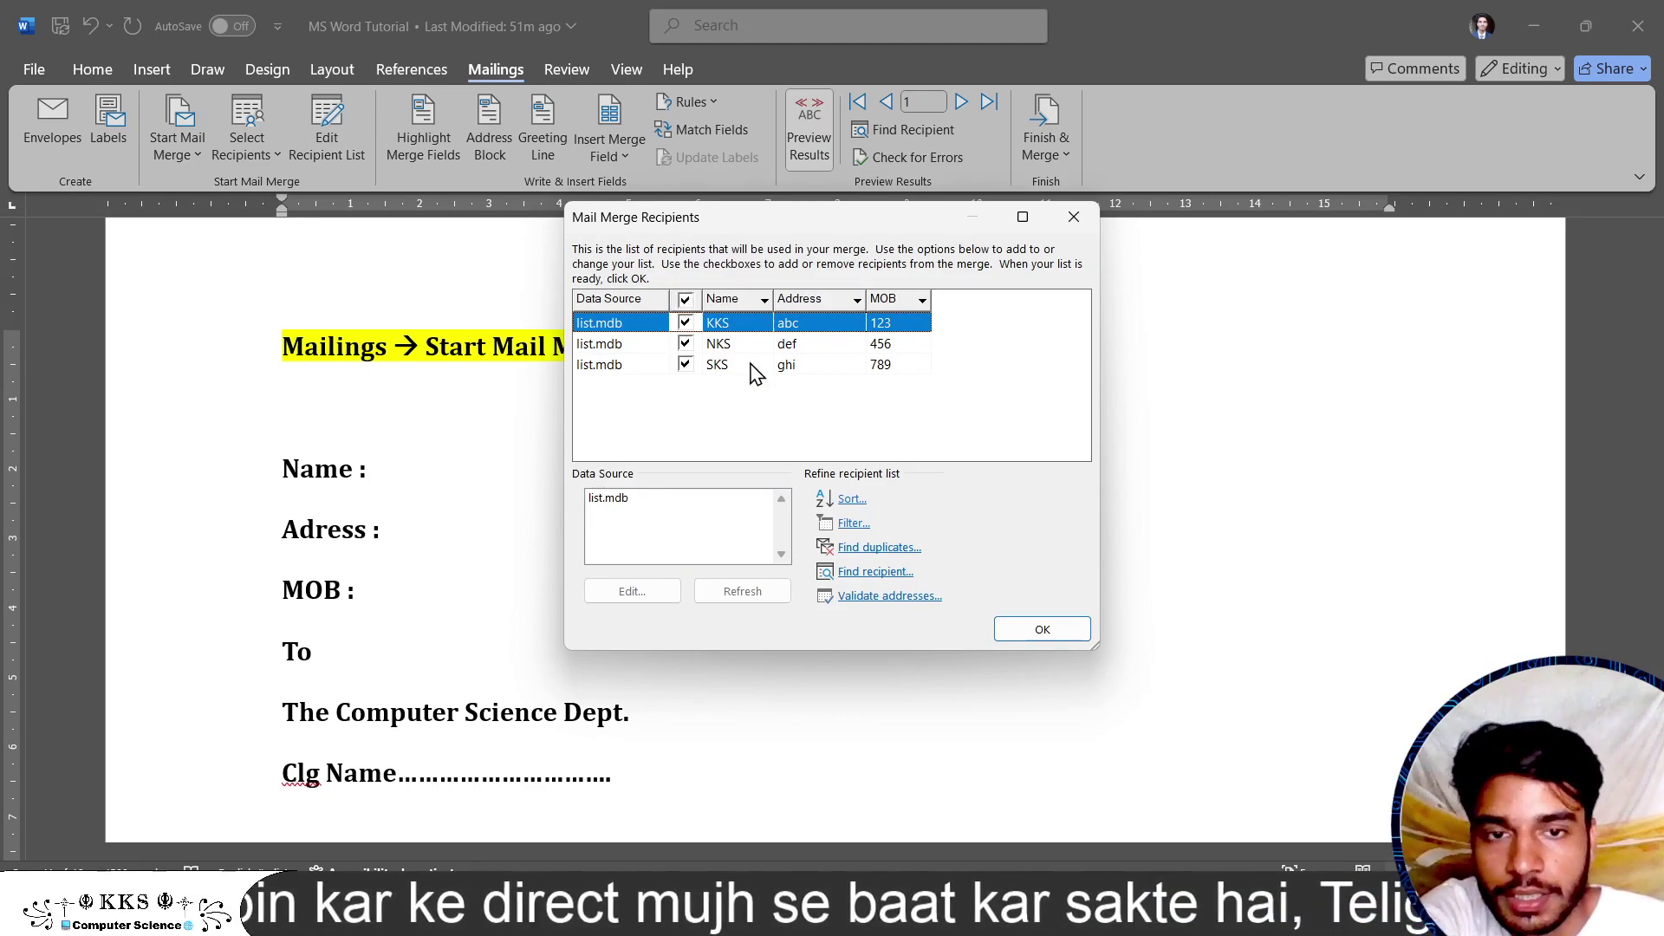
pyautogui.click(1059, 630)
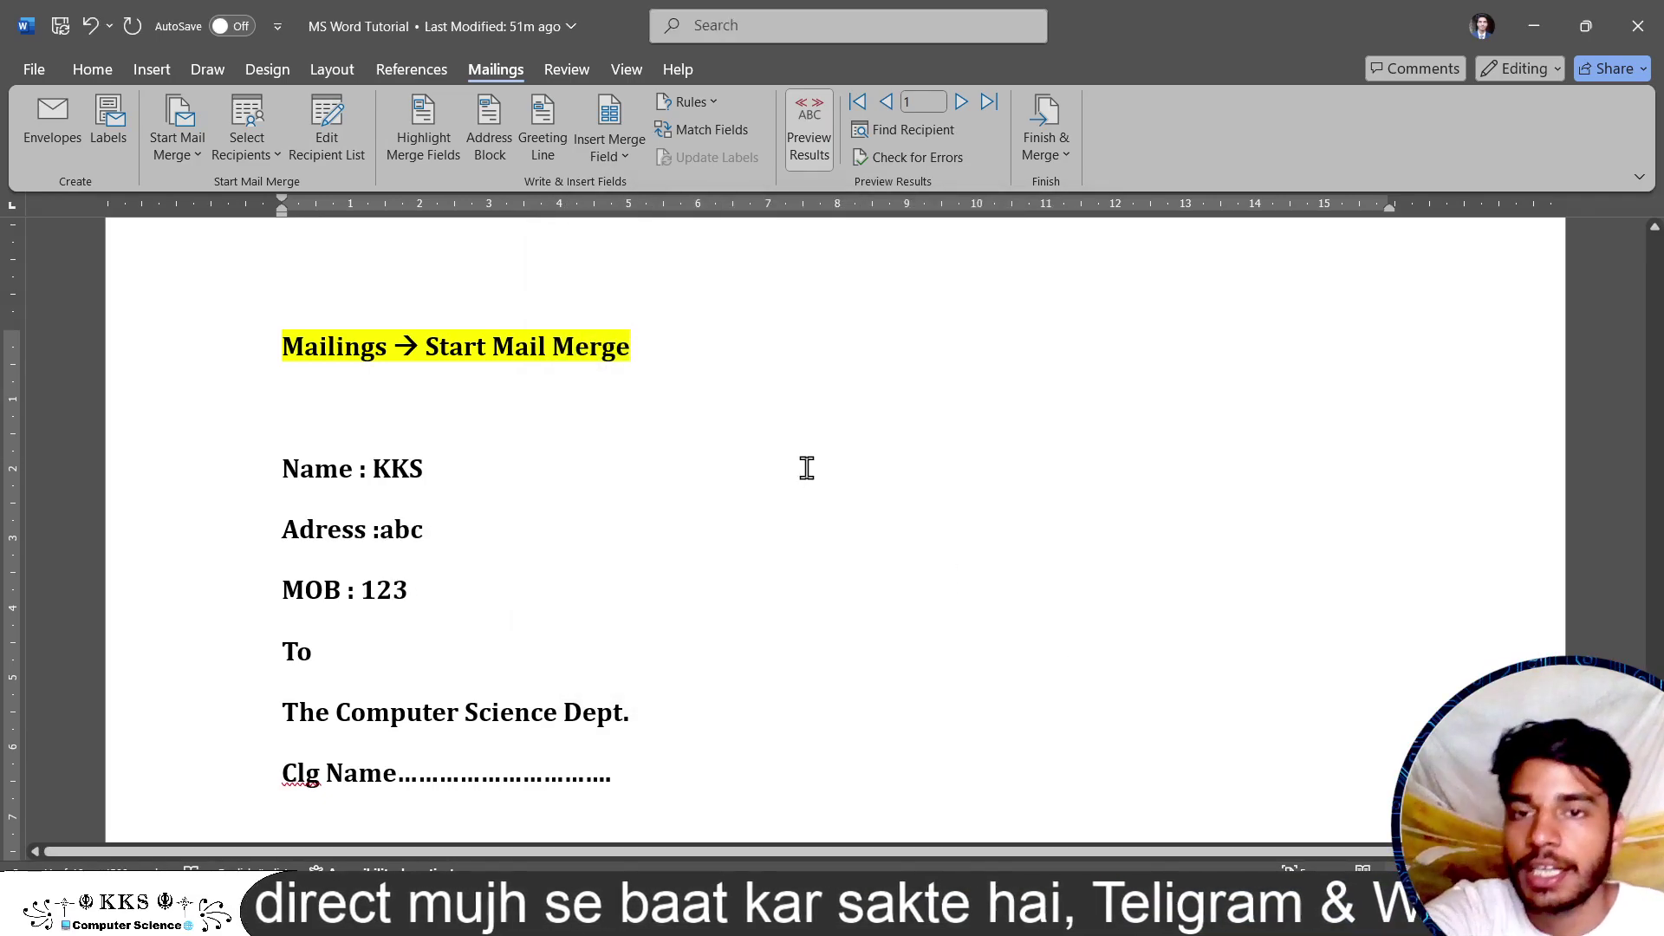
pyautogui.click(798, 123)
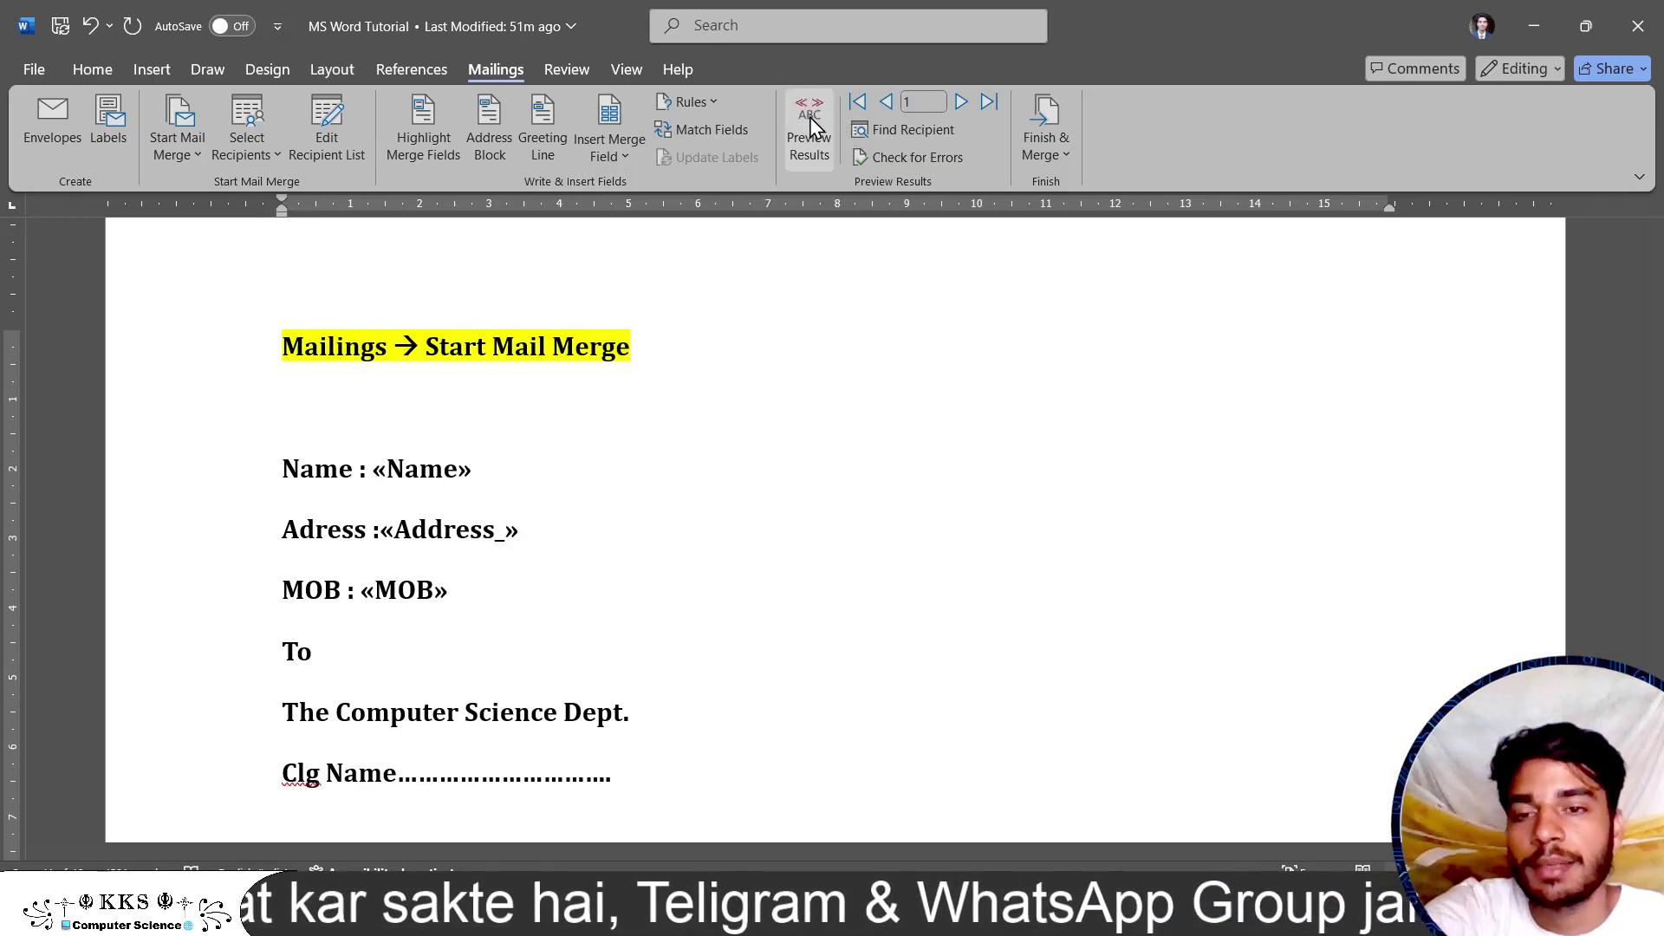
pyautogui.click(813, 111)
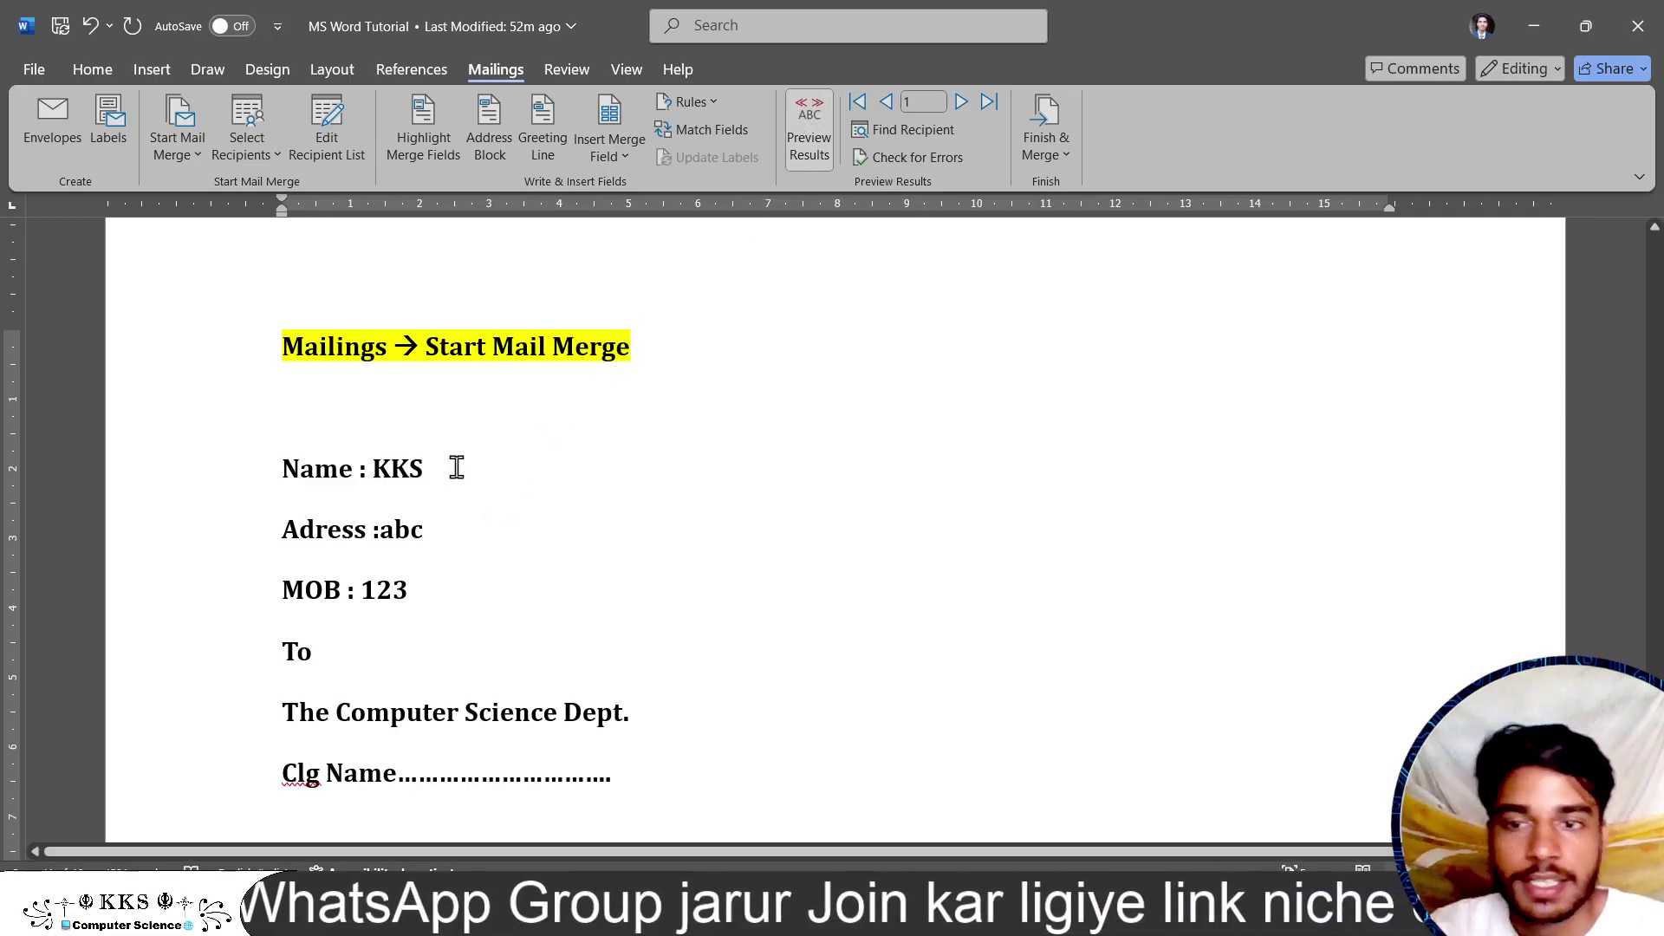
pyautogui.scroll(-1, 479, 599)
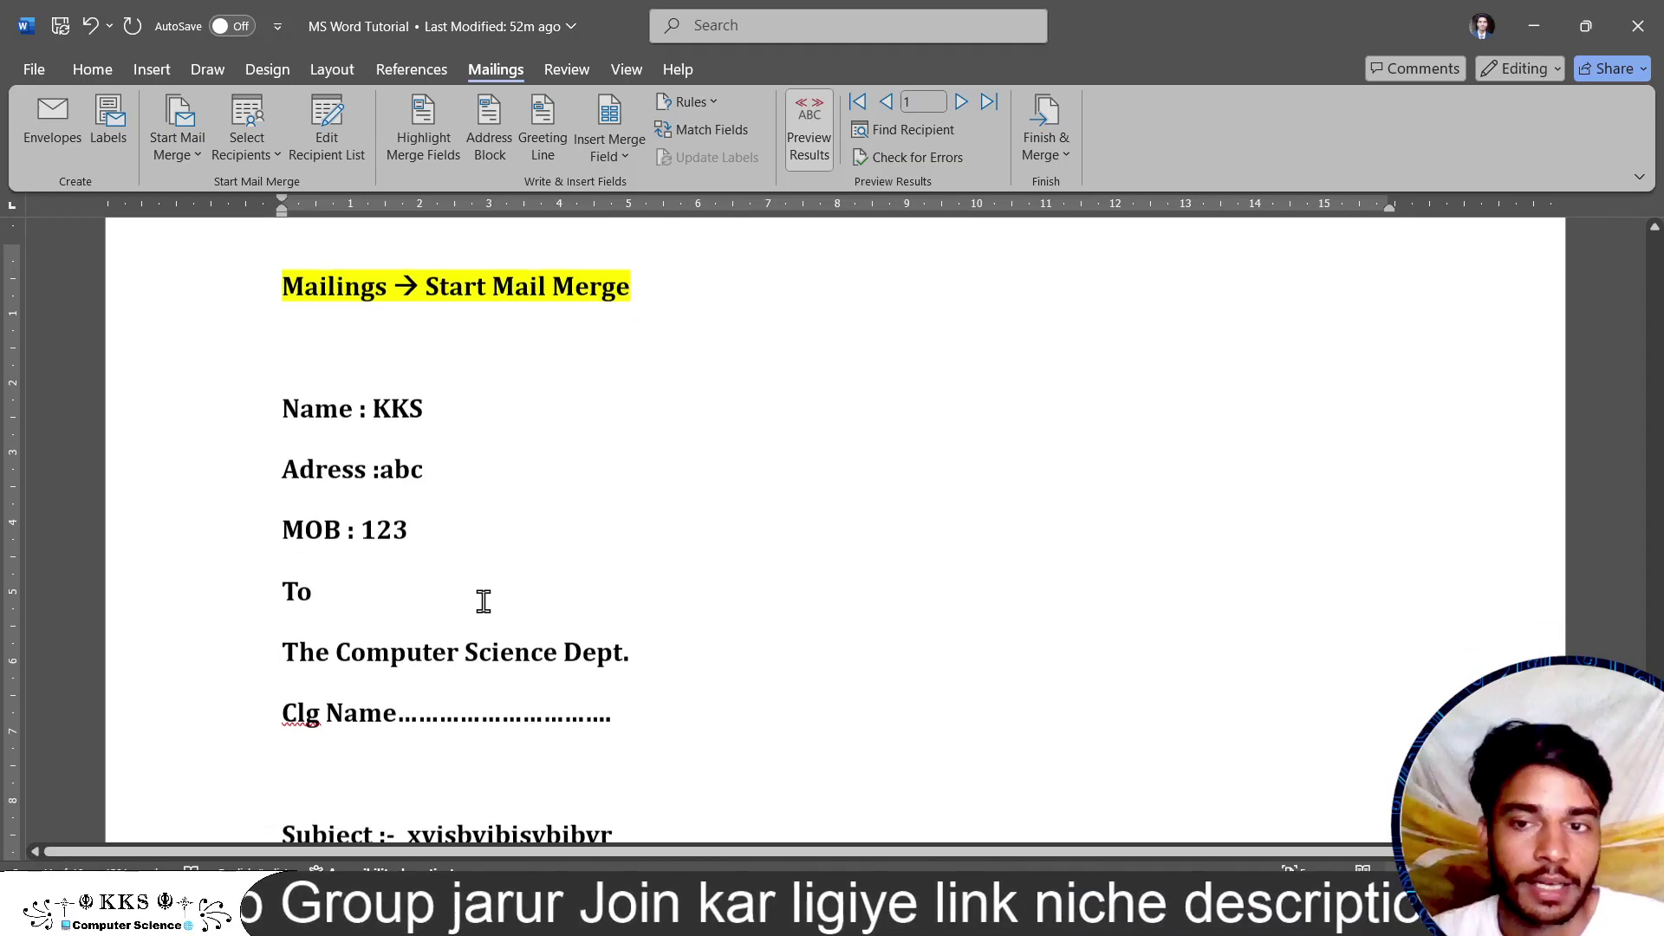
pyautogui.scroll(-2, 481, 600)
pyautogui.scroll(-1, 483, 601)
pyautogui.scroll(-1, 483, 601)
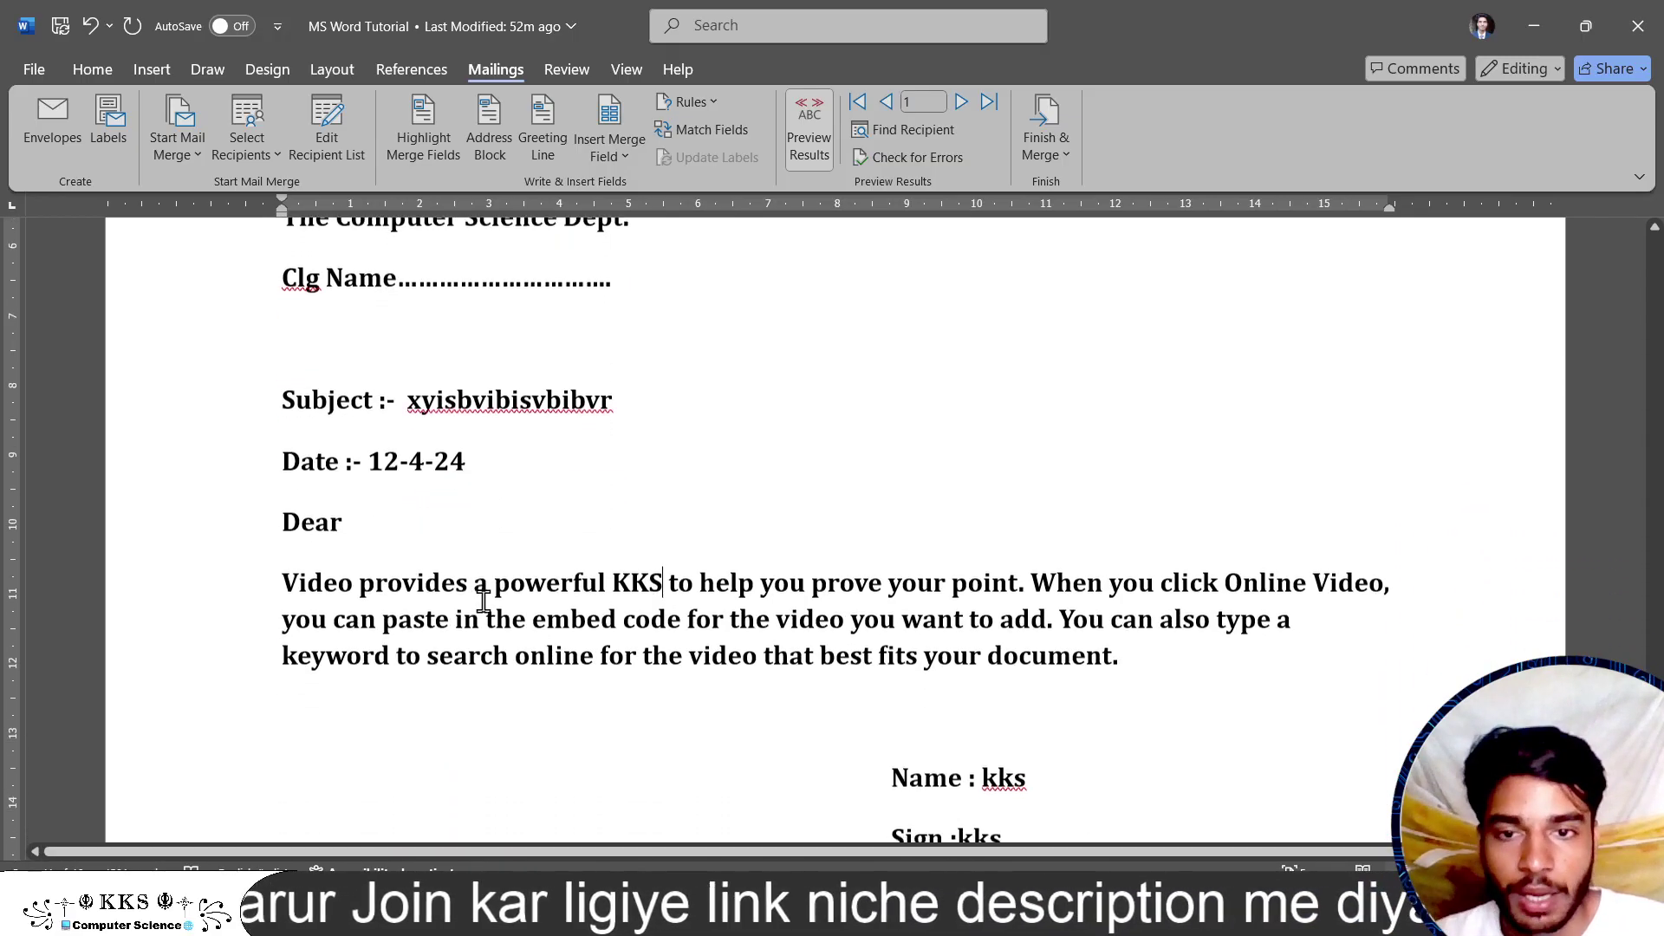
pyautogui.scroll(1, 681, 576)
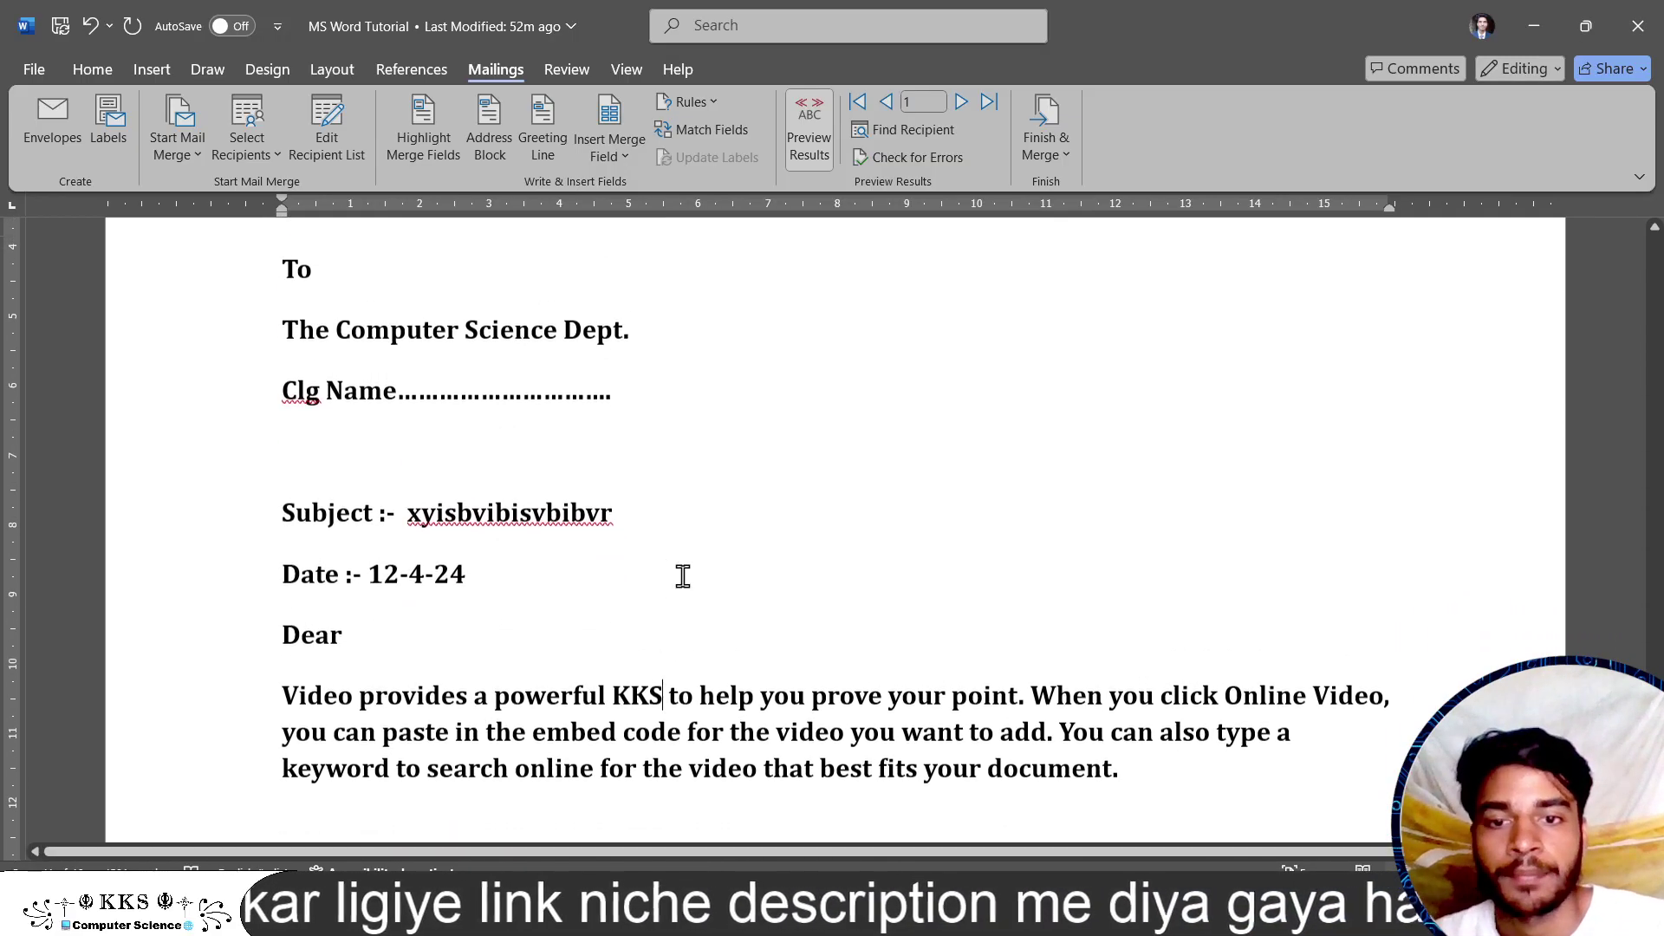
pyautogui.scroll(1, 679, 575)
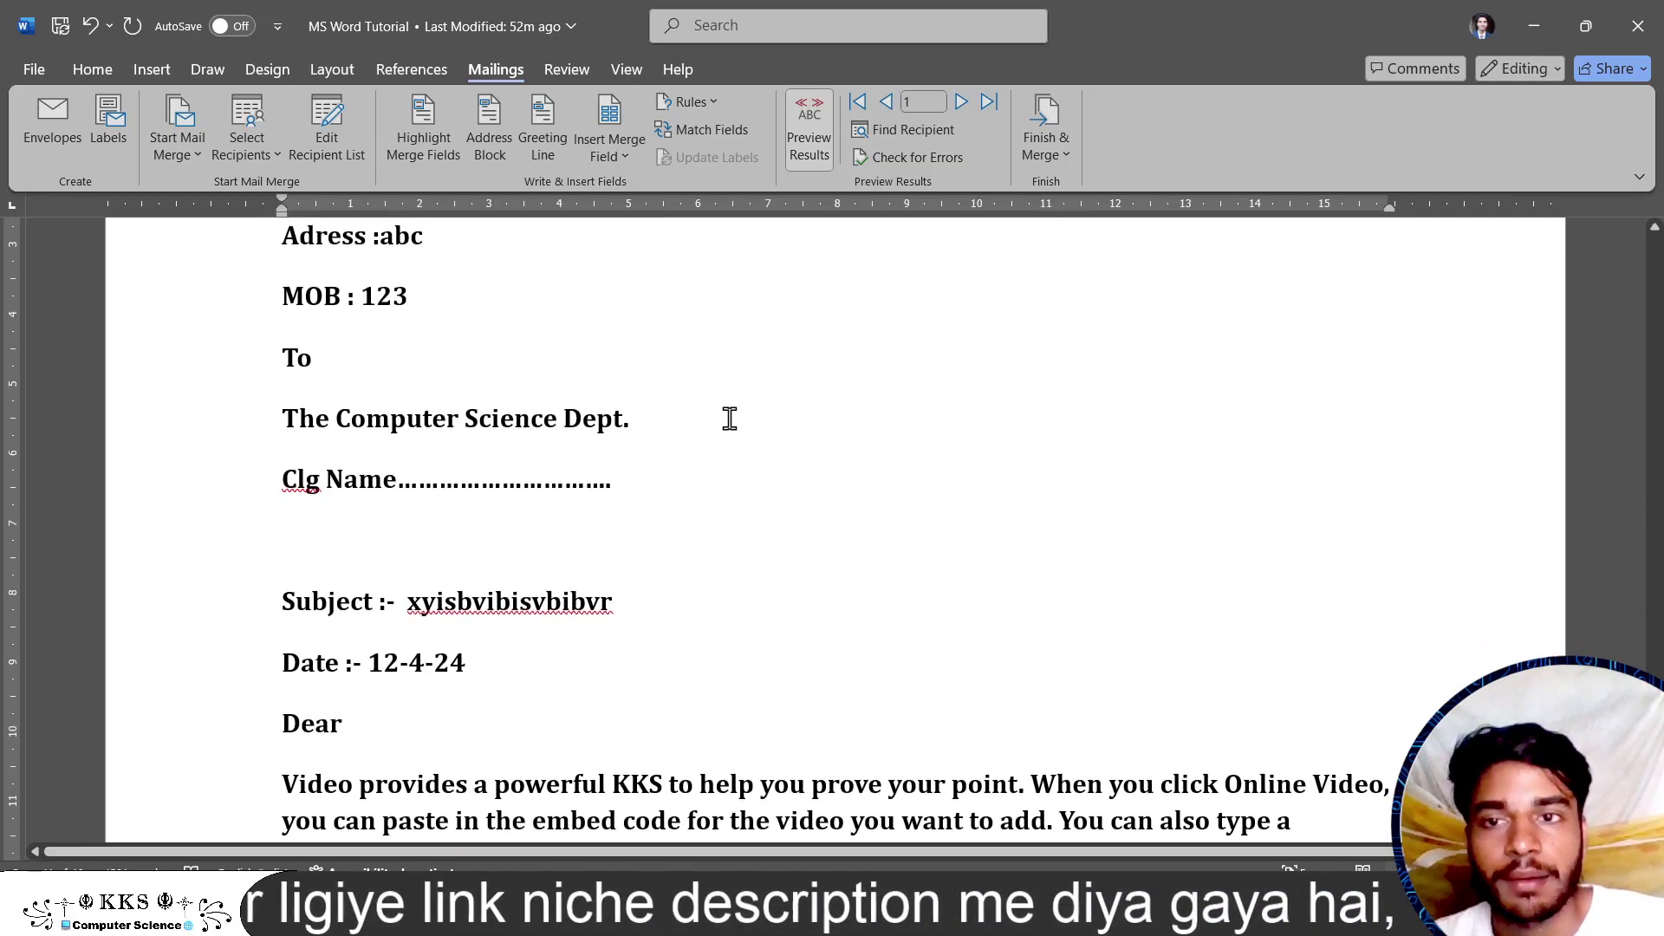
# - Advance the preview through records 2 and 3, ending on SKS
pyautogui.click(965, 106)
pyautogui.scroll(2, 636, 418)
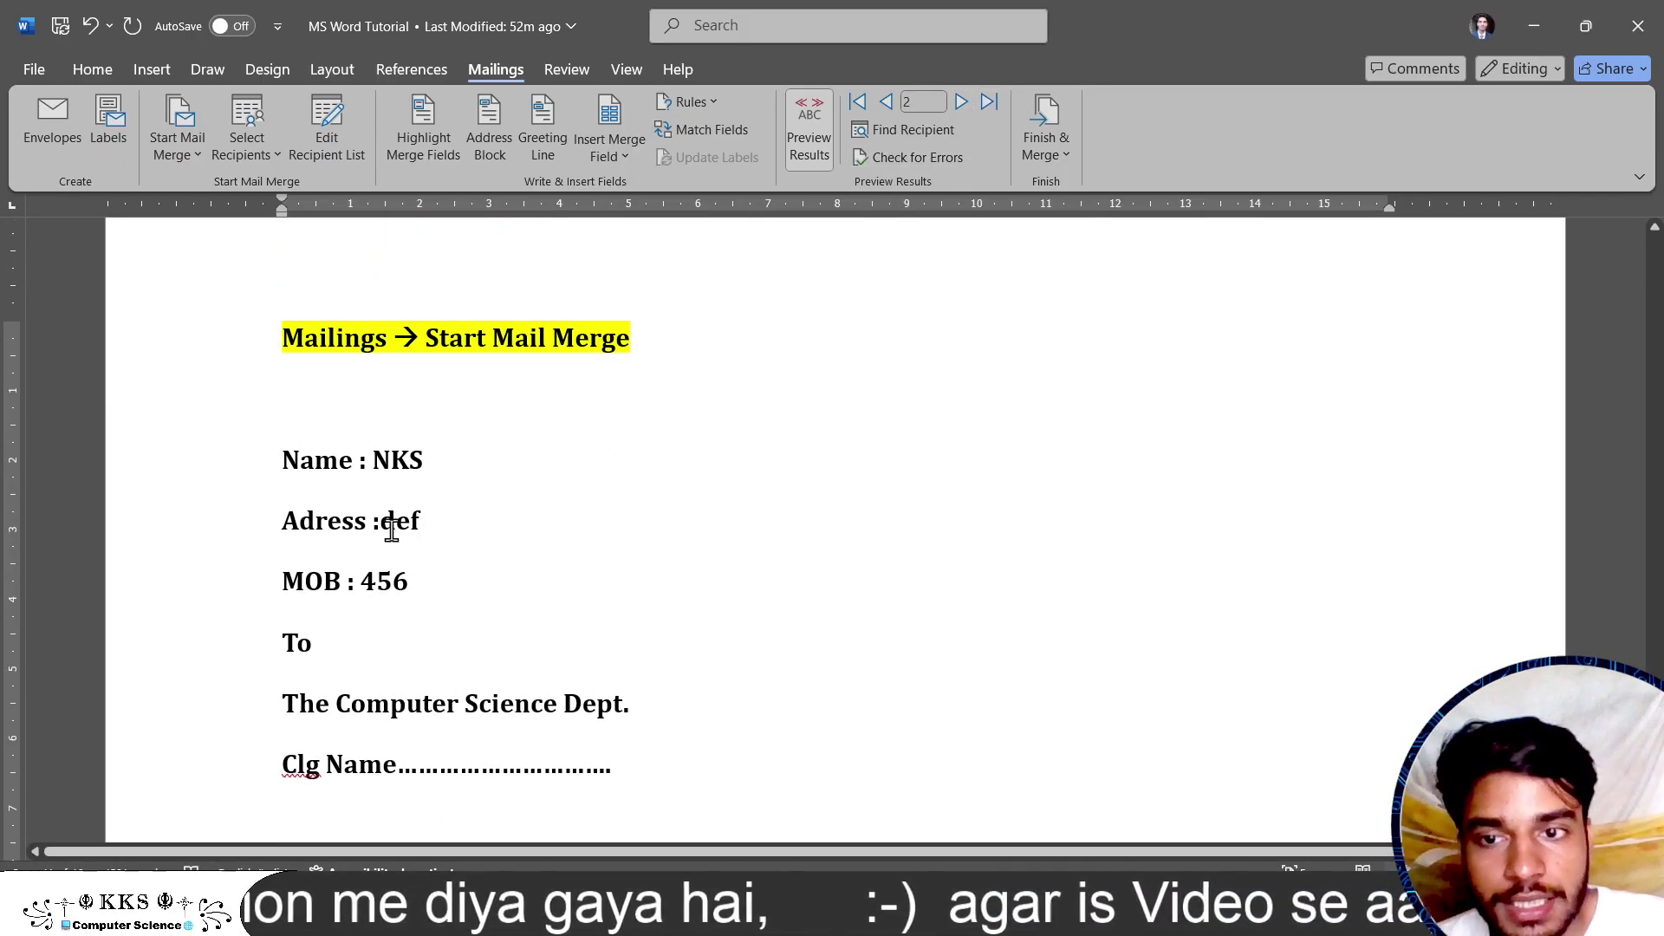
pyautogui.scroll(-1, 422, 589)
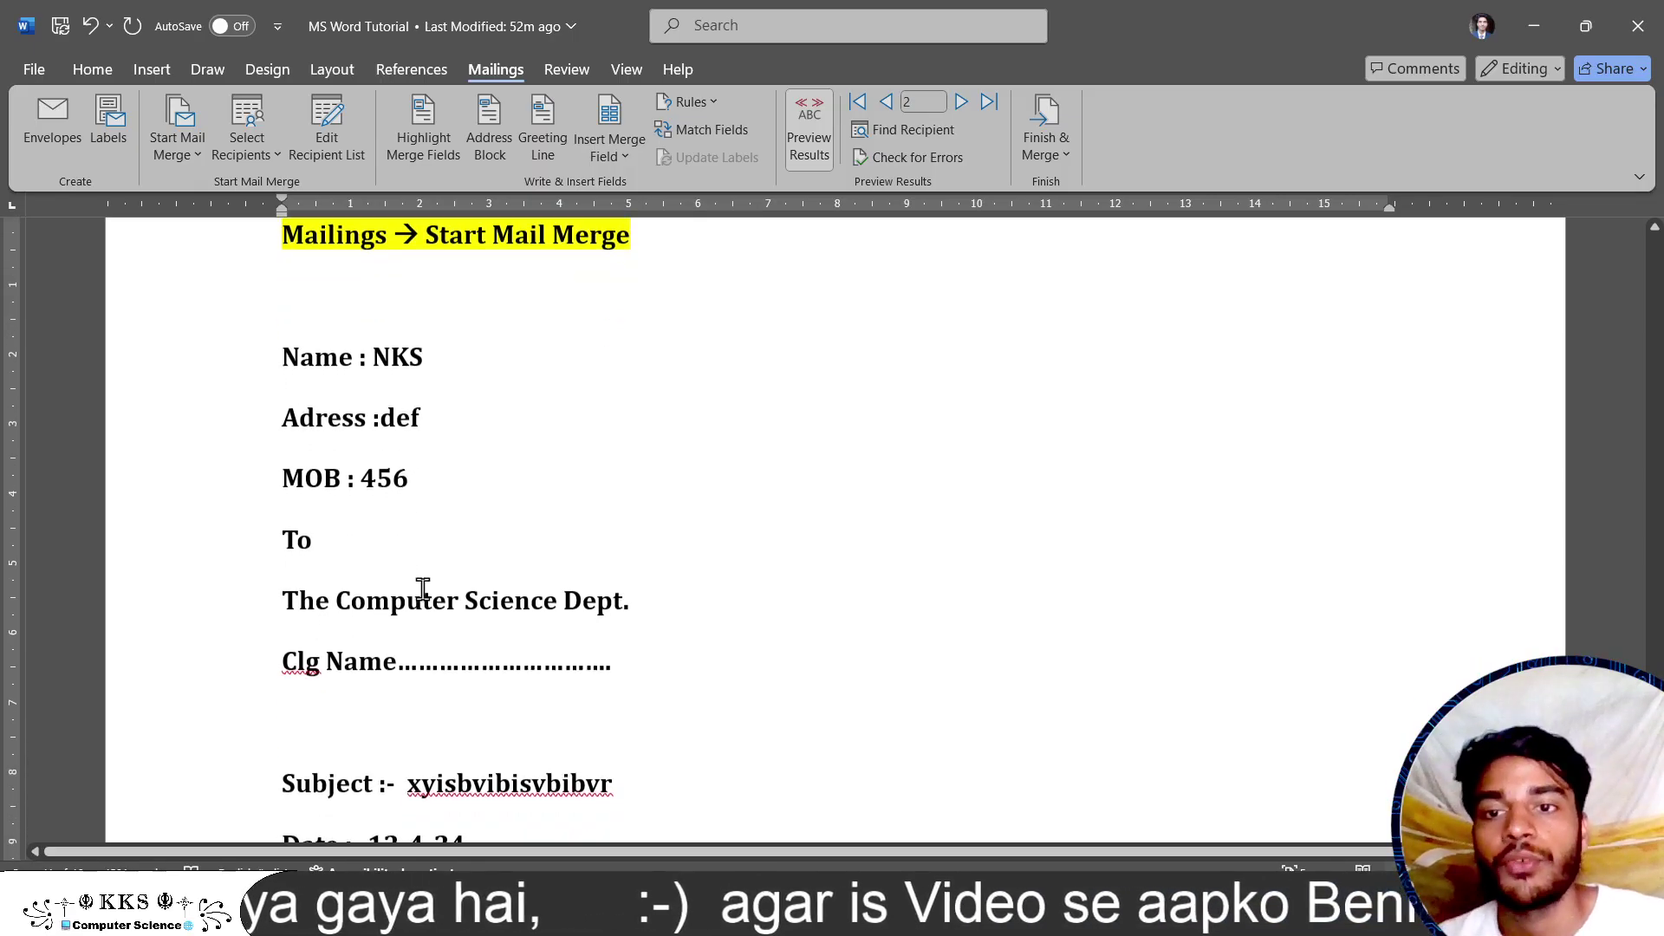
pyautogui.scroll(-3, 420, 588)
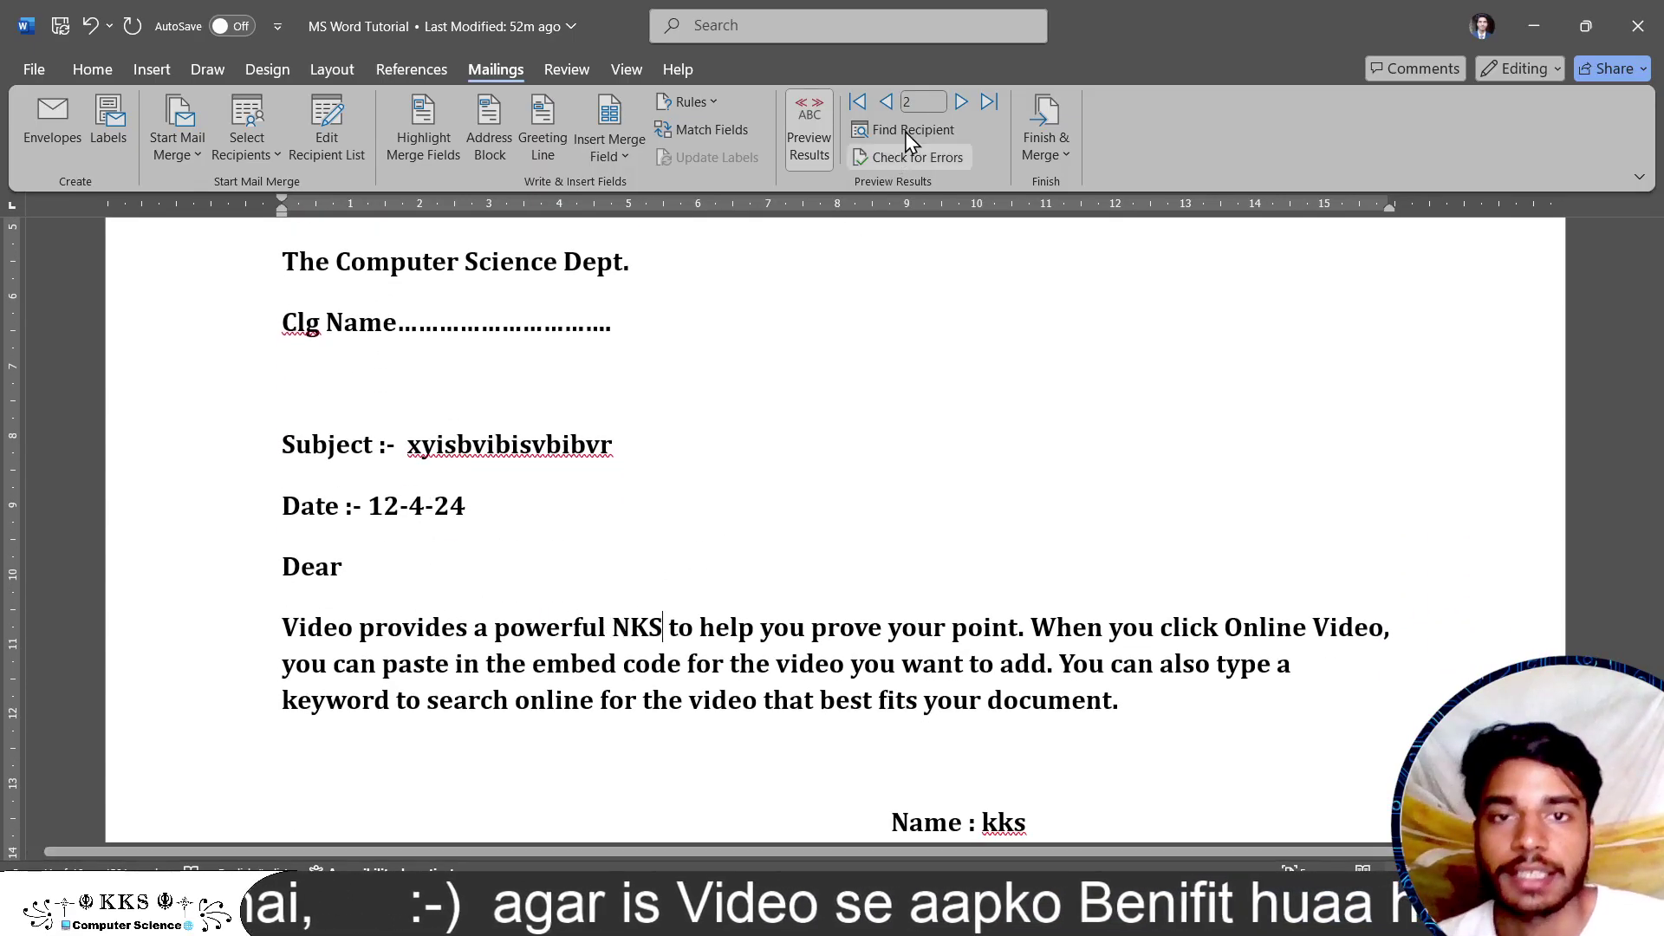
pyautogui.click(961, 98)
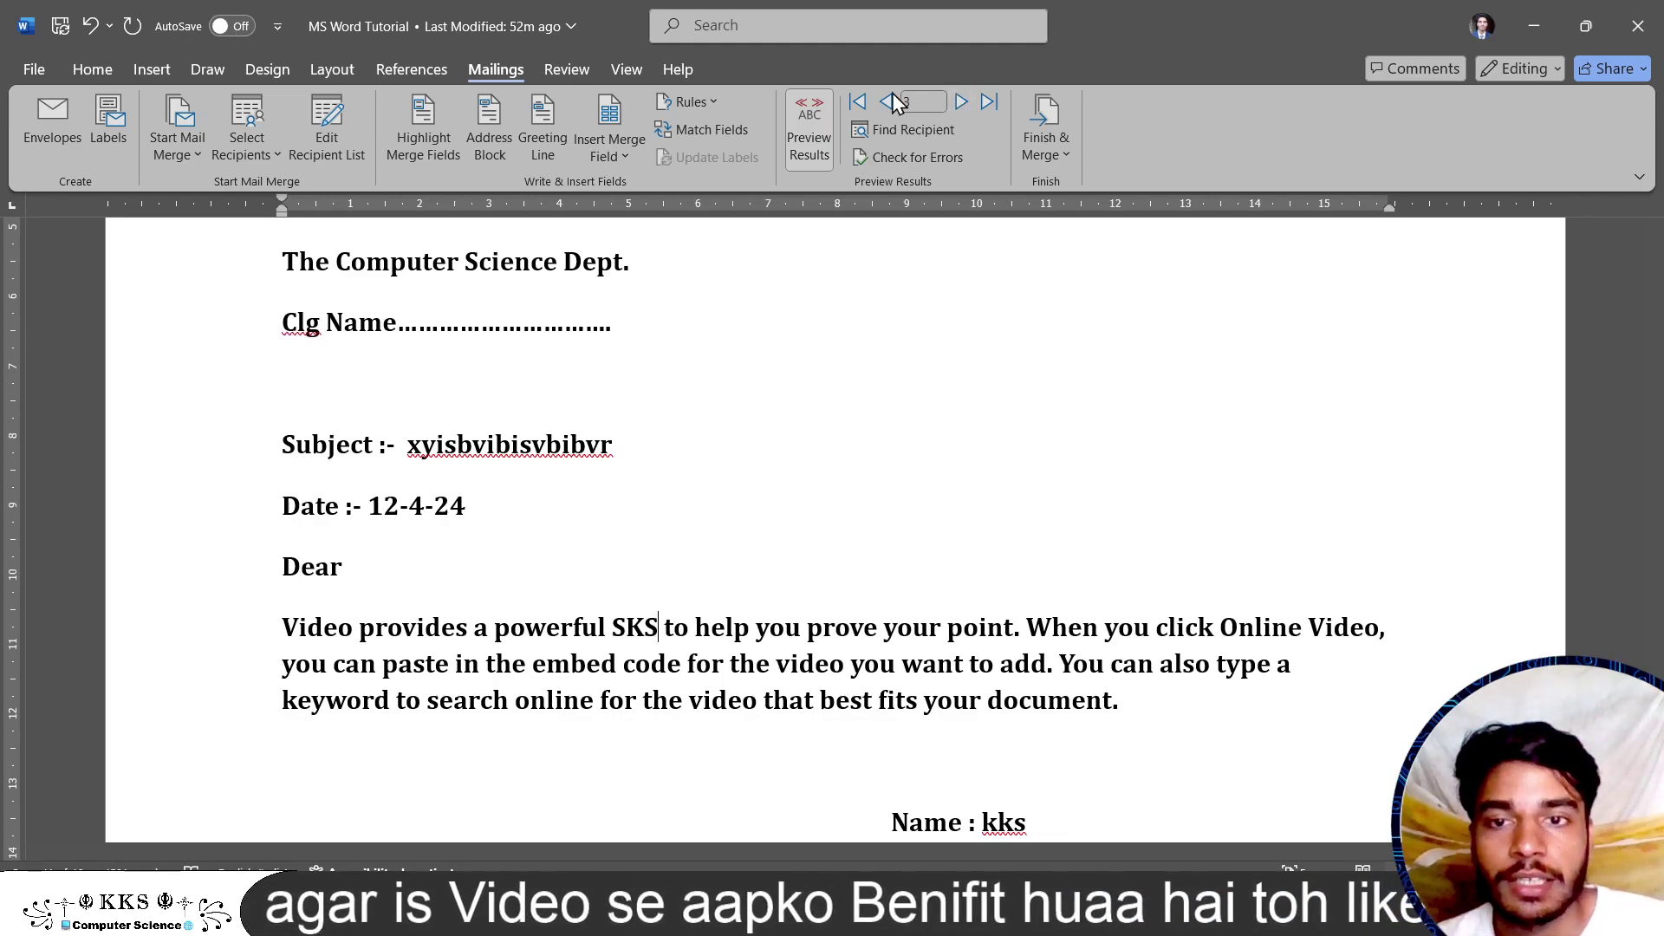
pyautogui.scroll(1, 659, 460)
pyautogui.scroll(2, 652, 472)
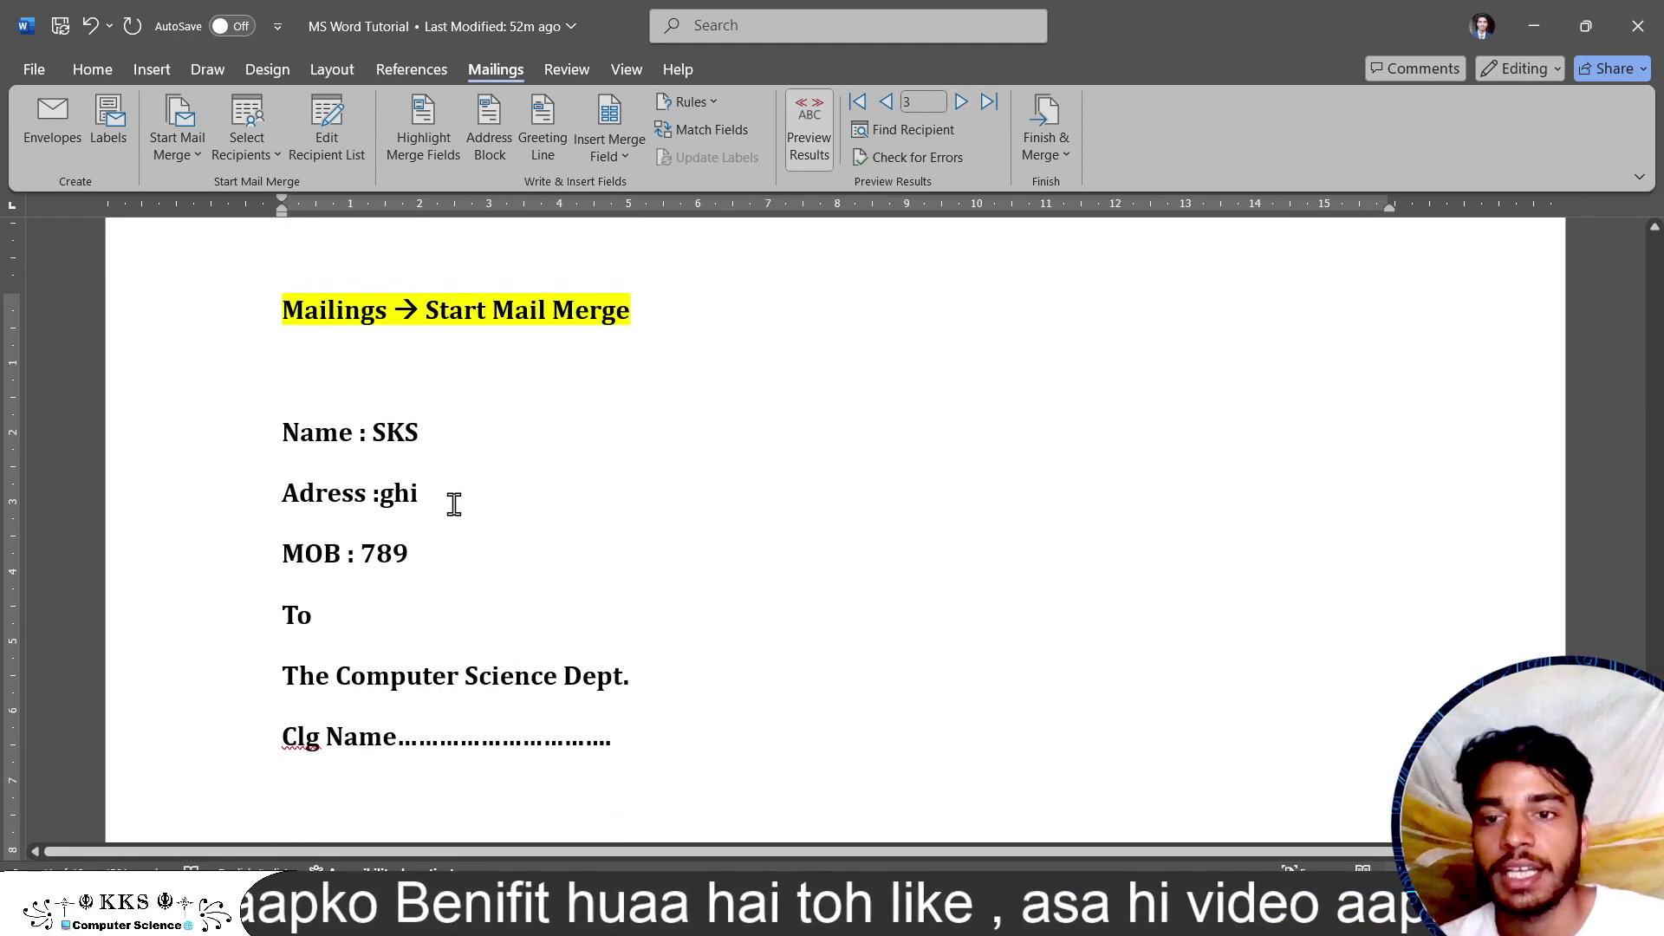
pyautogui.scroll(-2, 443, 553)
pyautogui.scroll(-3, 443, 553)
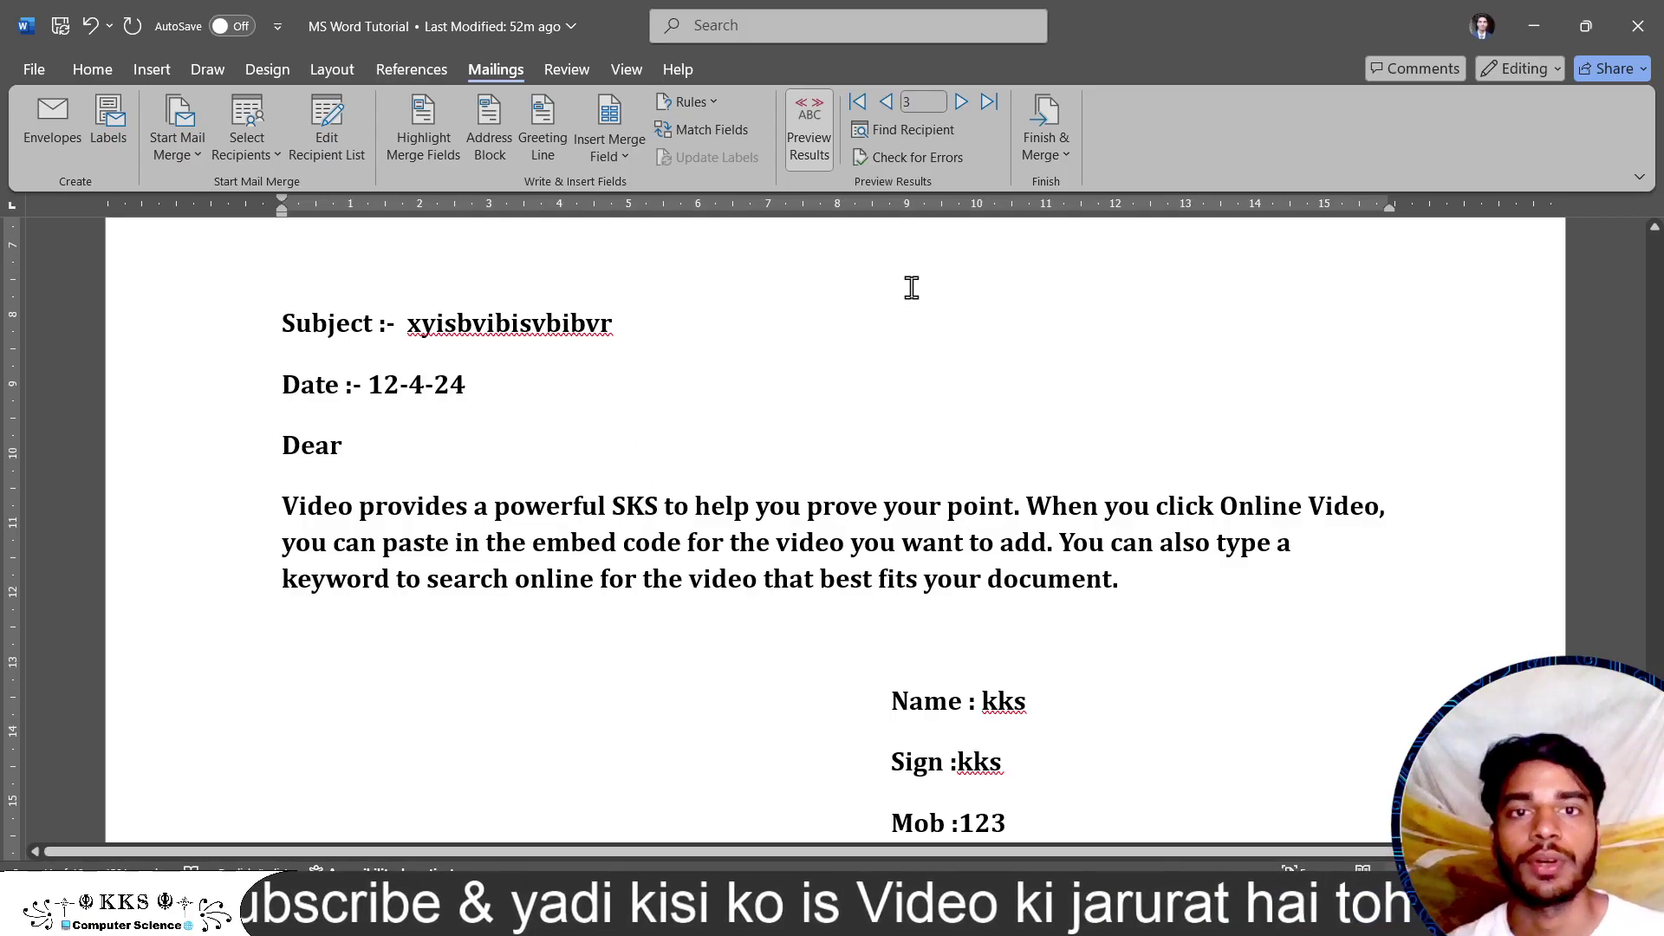
# - Back out of Print Documents and merge all records into a new Letters1 document
pyautogui.click(1043, 127)
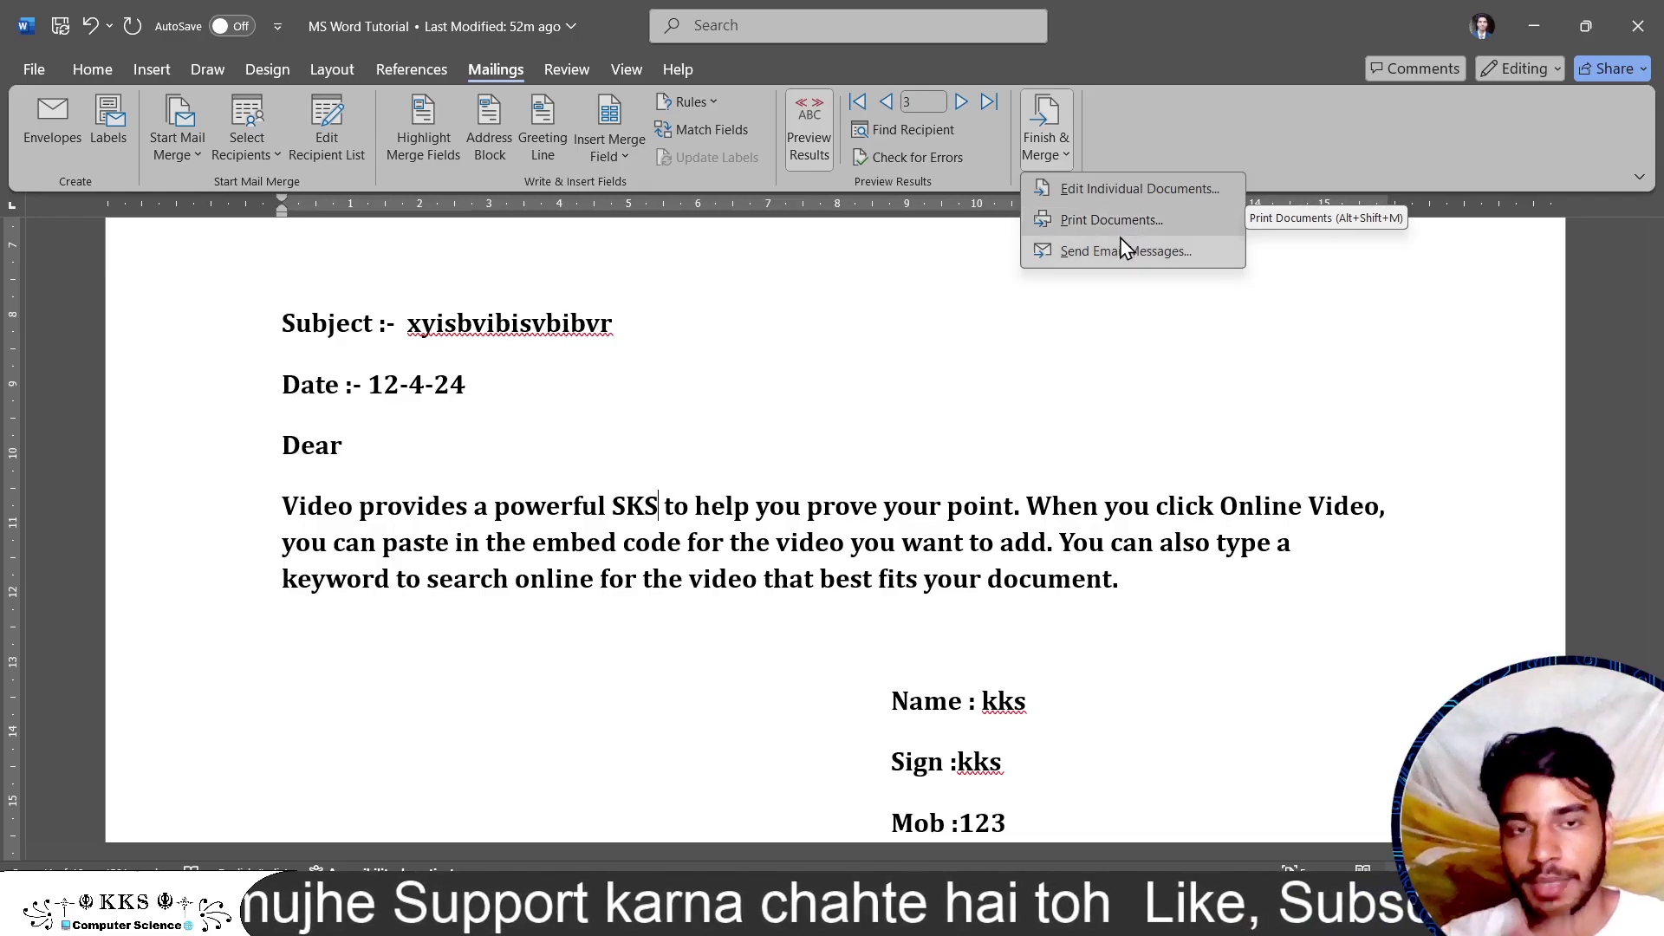
pyautogui.click(1118, 219)
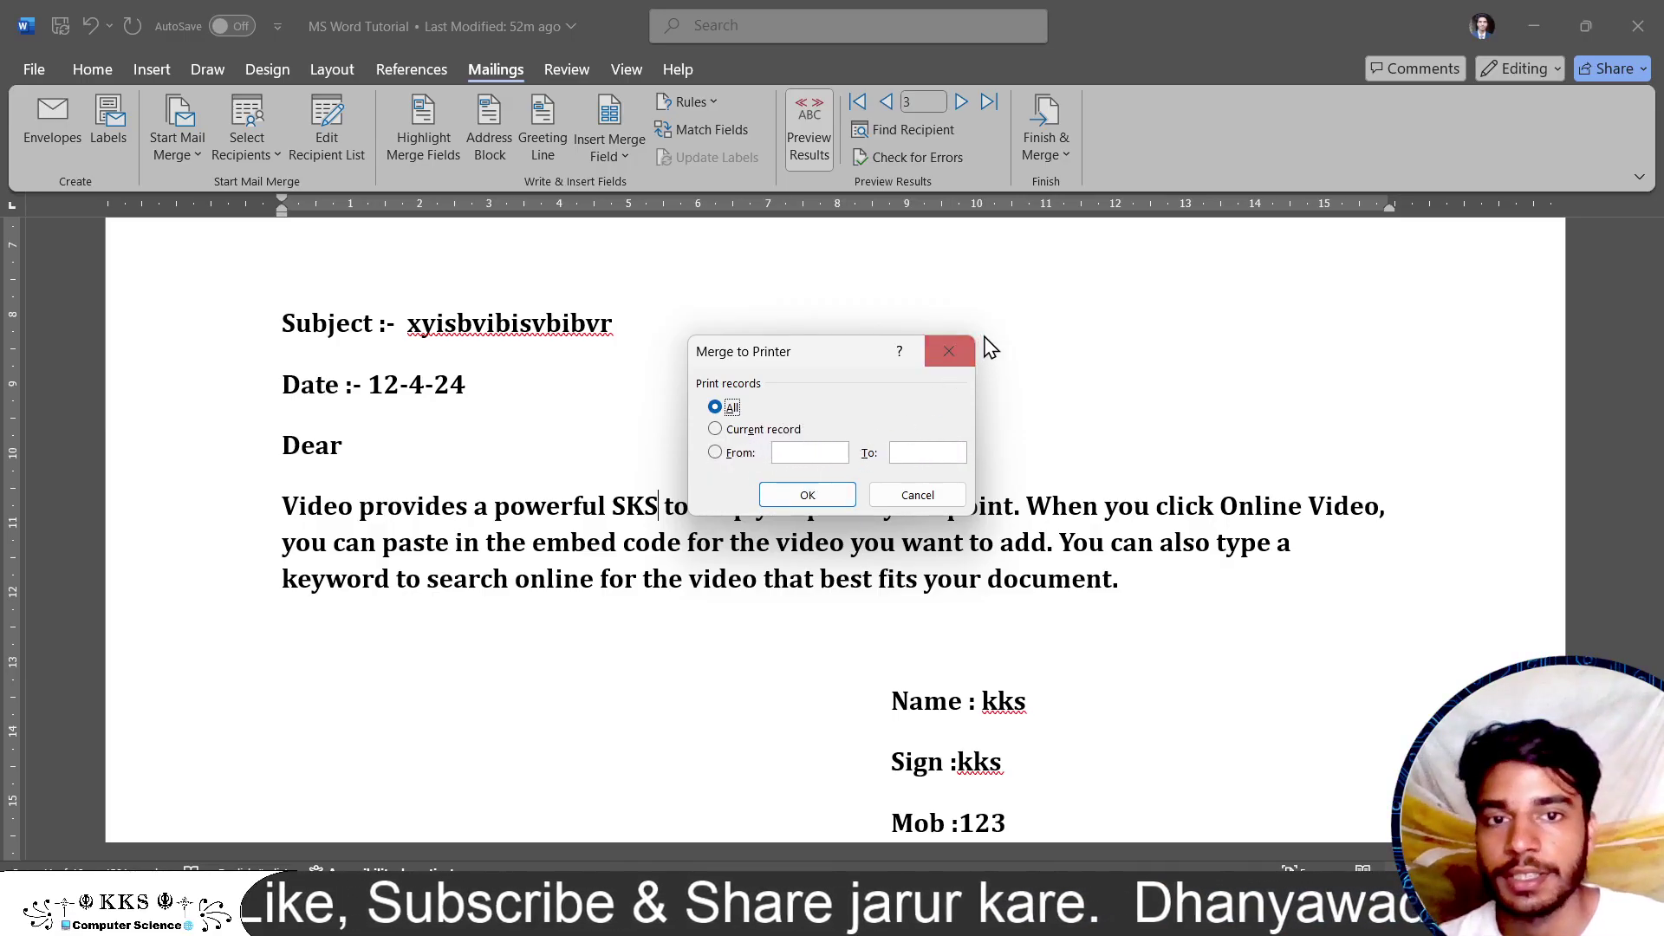
pyautogui.click(958, 352)
pyautogui.click(1053, 152)
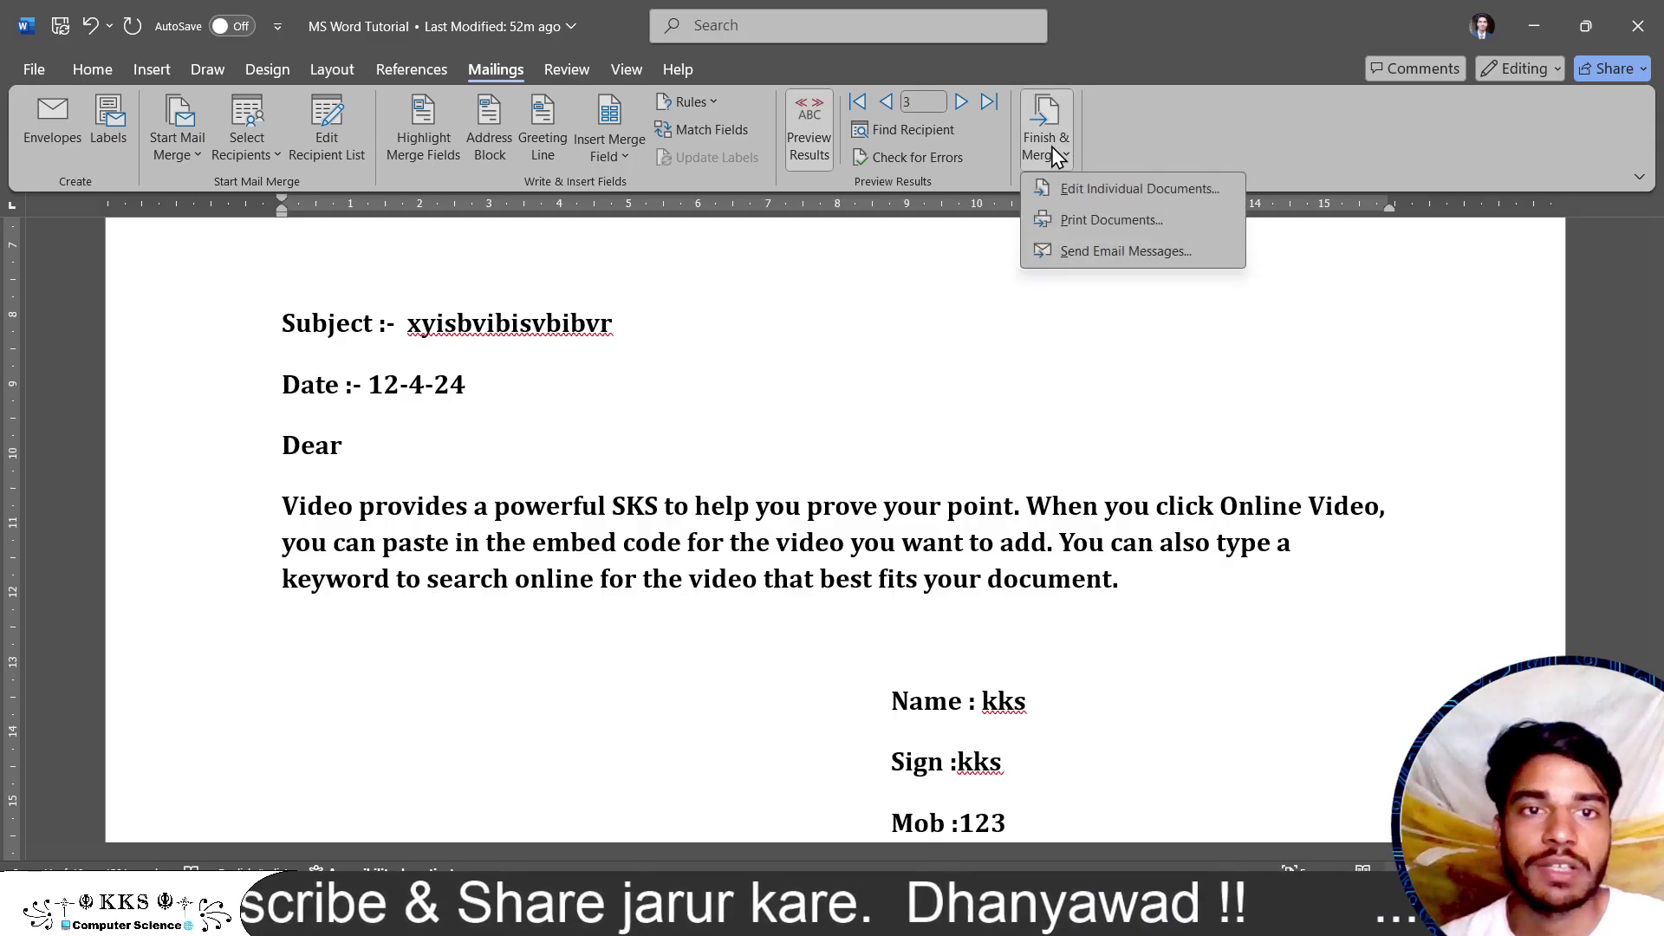
pyautogui.click(1129, 189)
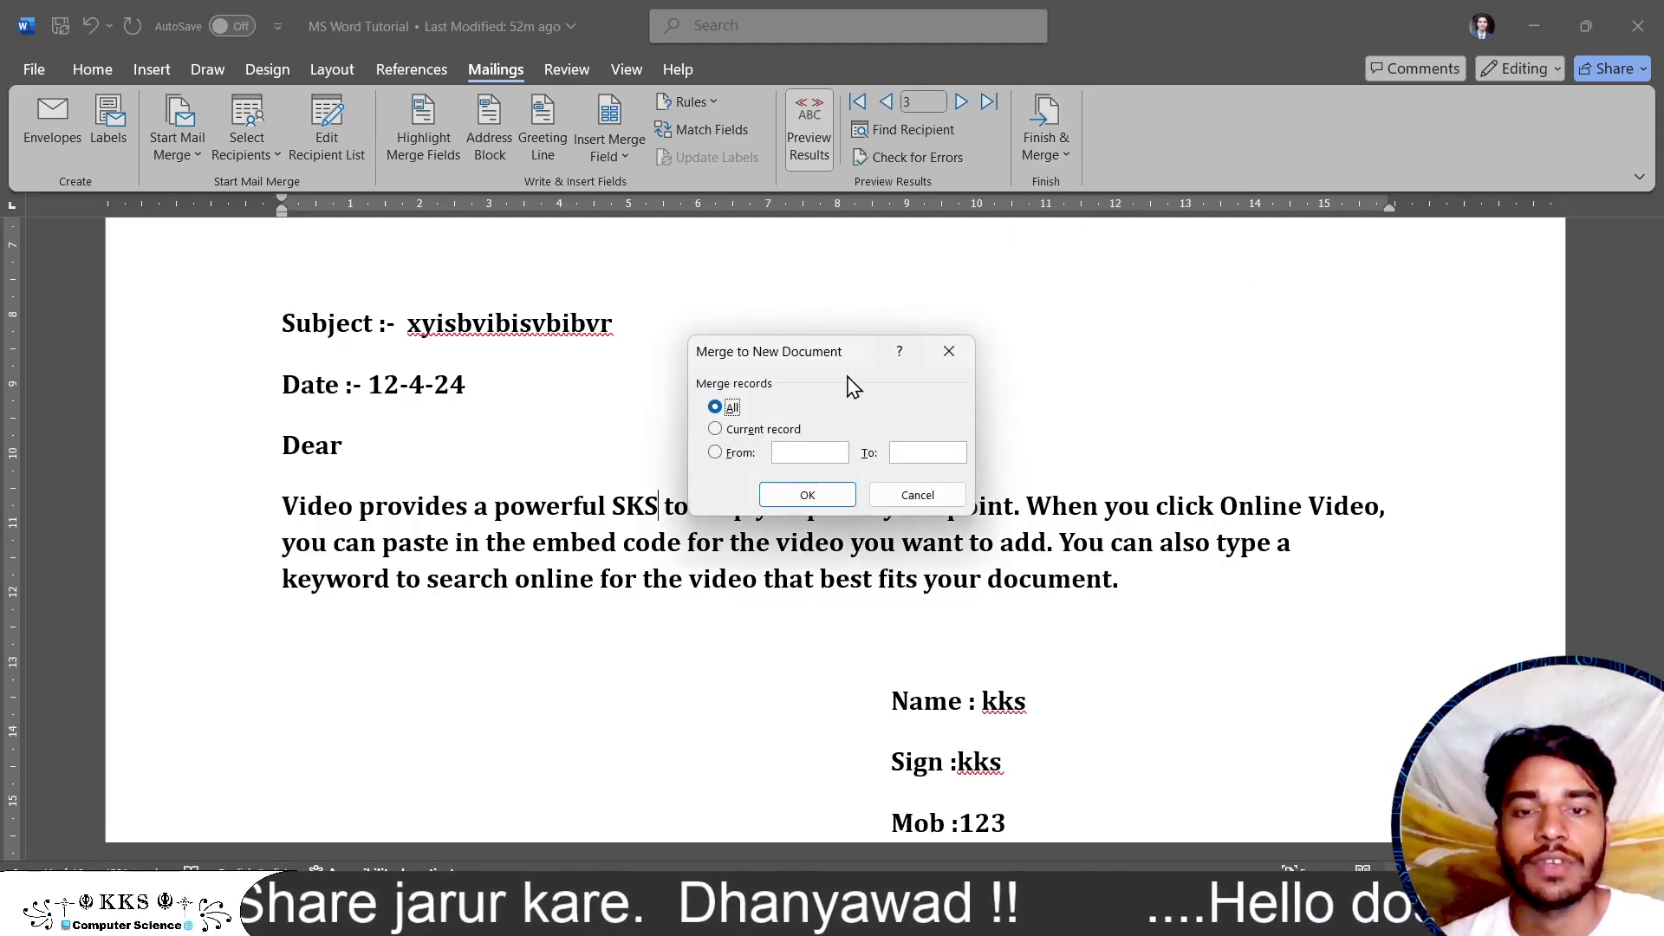
pyautogui.click(830, 500)
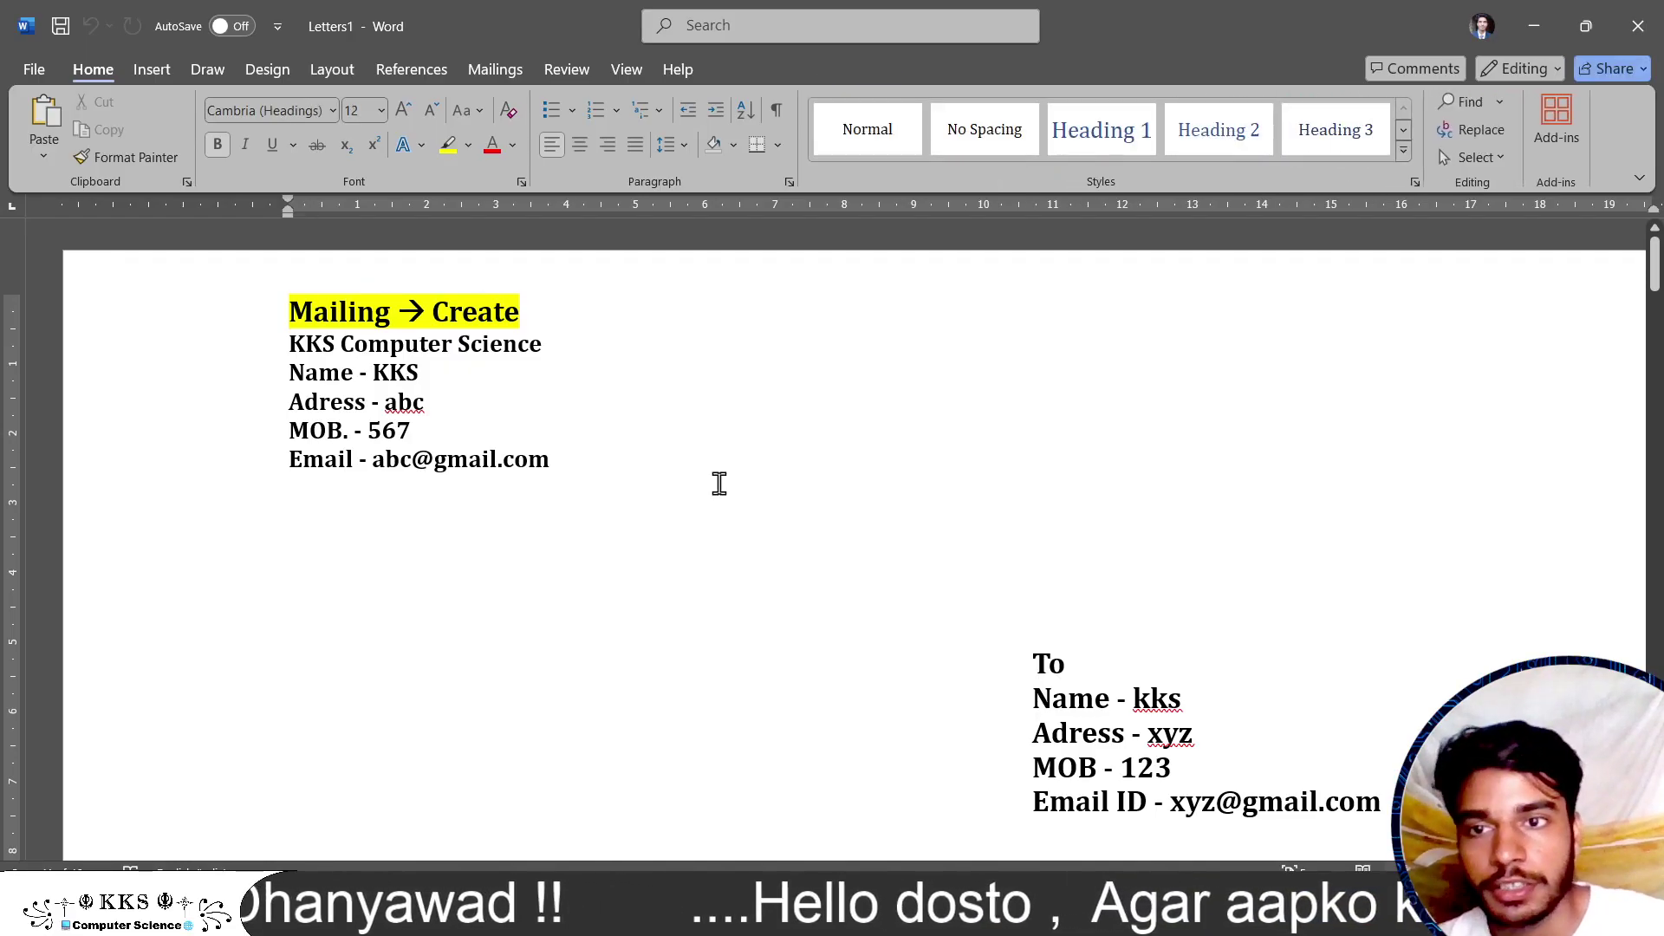
pyautogui.scroll(-2, 719, 483)
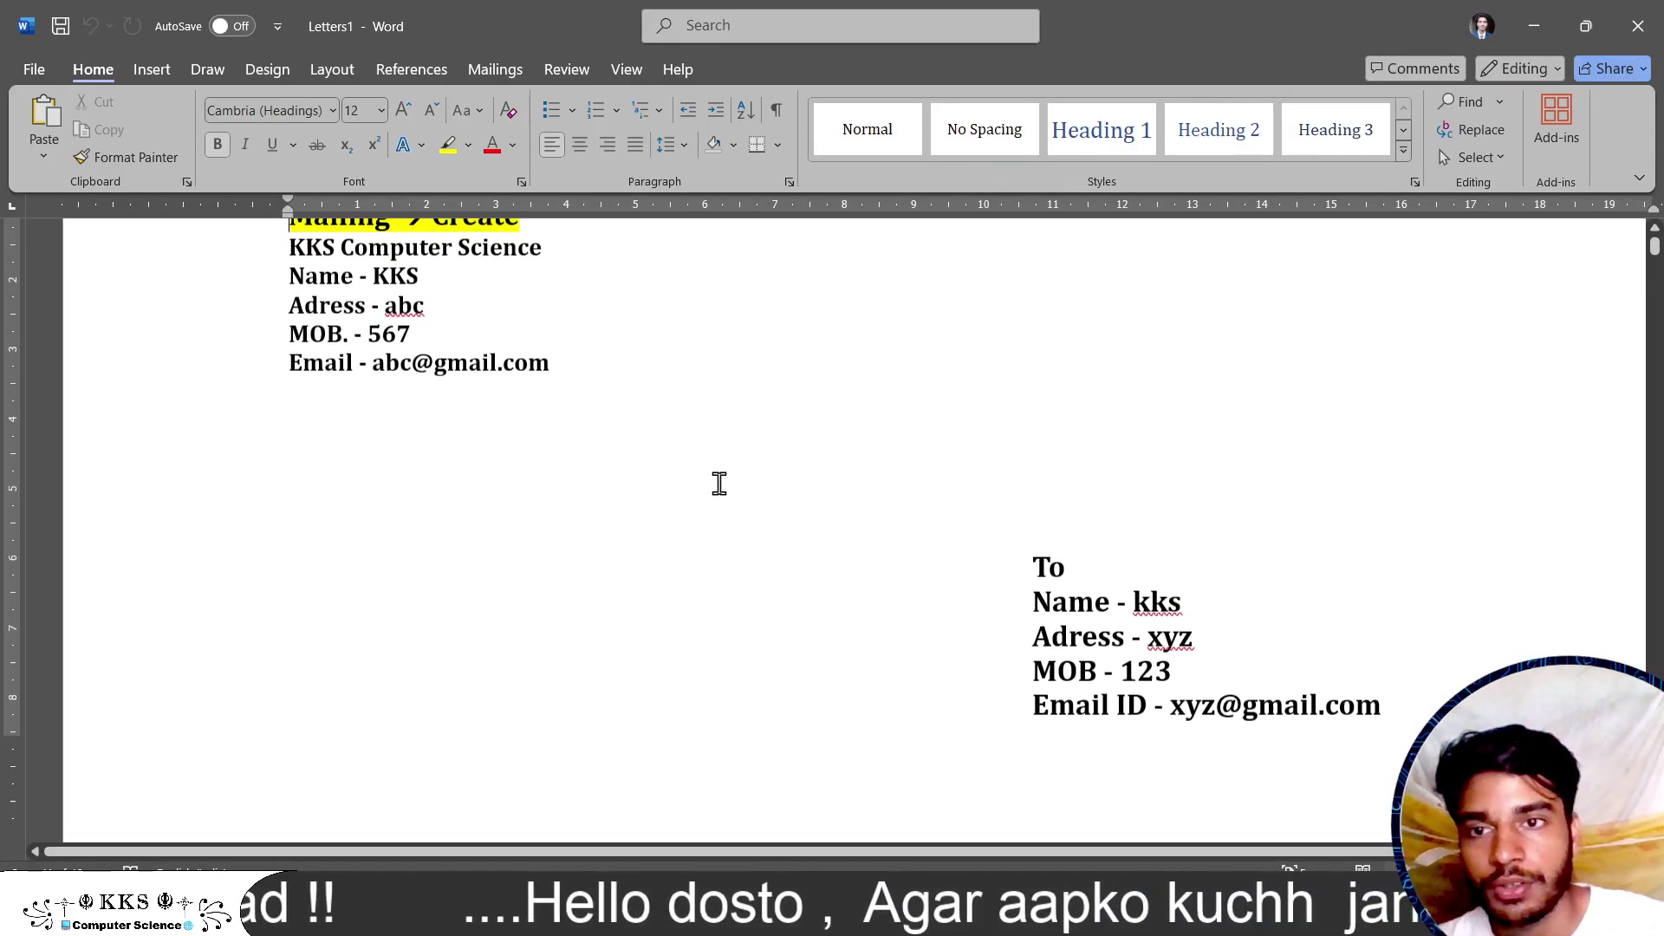
pyautogui.scroll(-1, 720, 483)
pyautogui.scroll(-10, 719, 483)
pyautogui.scroll(-5, 719, 483)
pyautogui.scroll(-1, 719, 483)
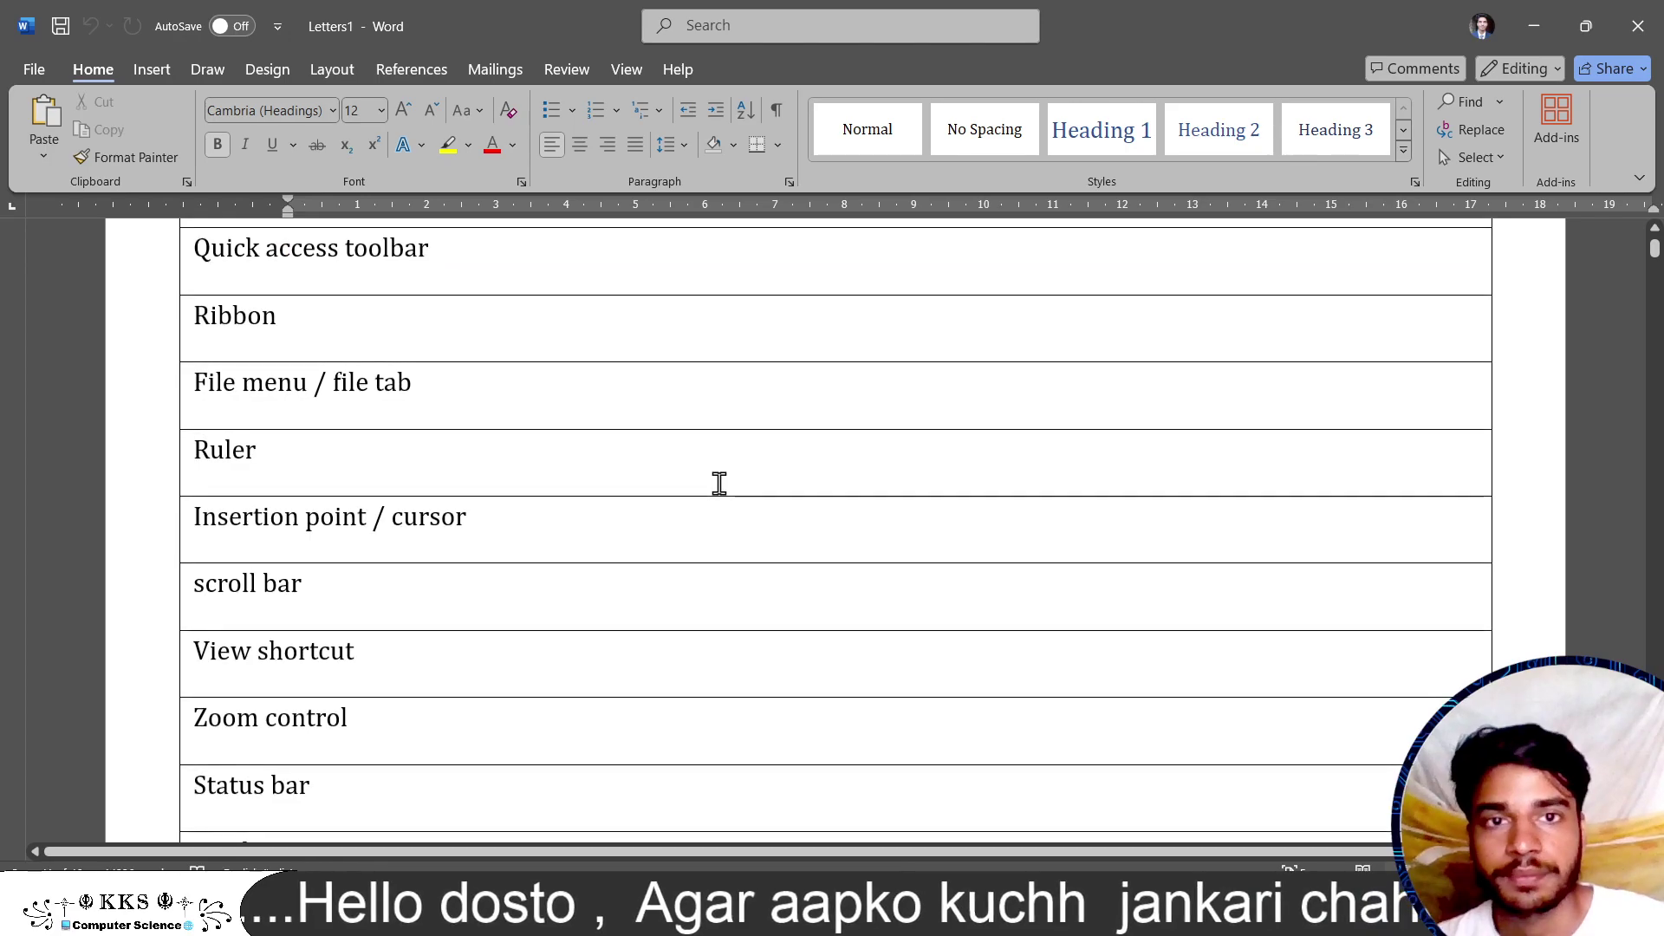
pyautogui.scroll(10, 717, 483)
pyautogui.scroll(6, 709, 491)
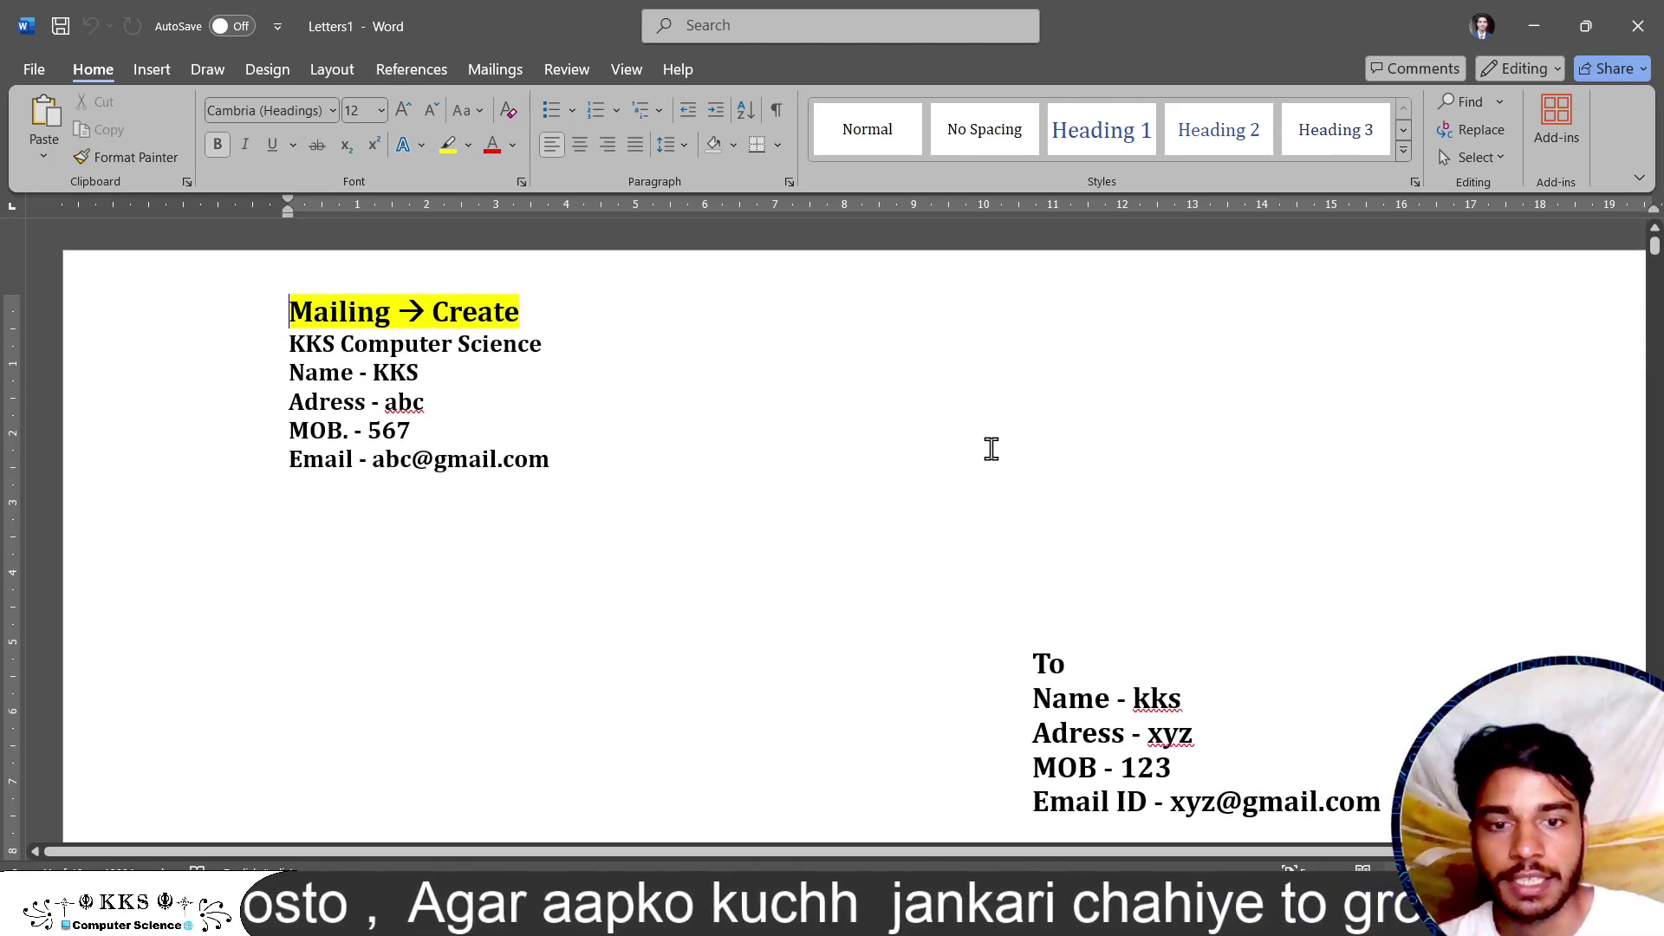
pyautogui.moveTo(814, 910)
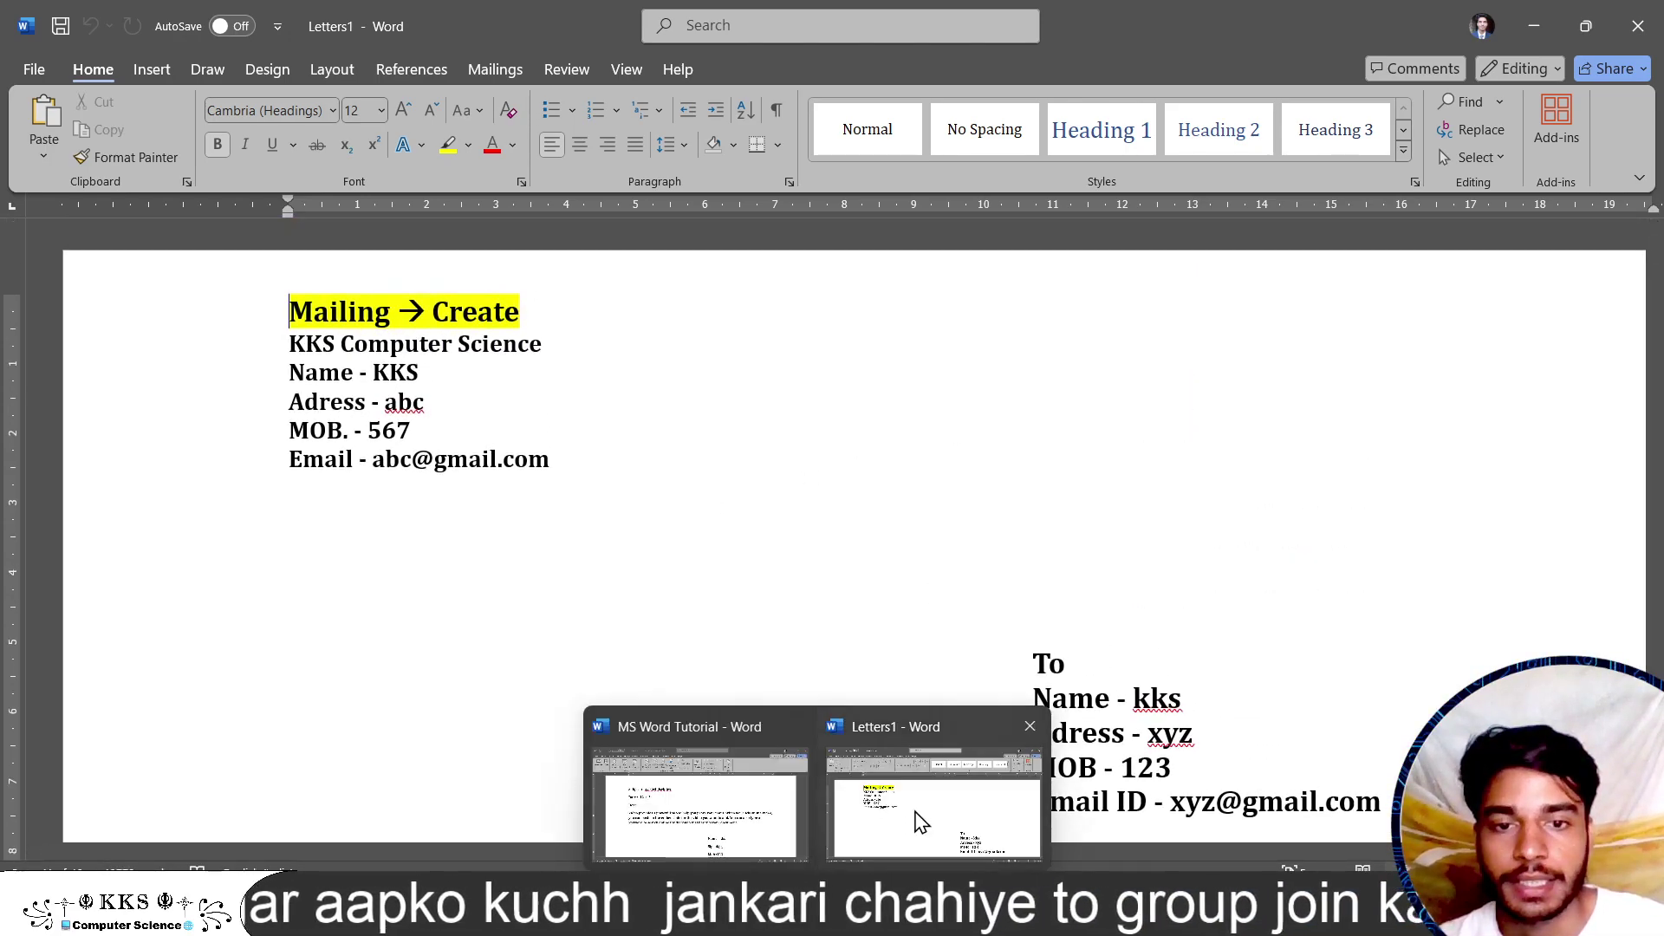
pyautogui.click(920, 821)
pyautogui.scroll(-6, 961, 640)
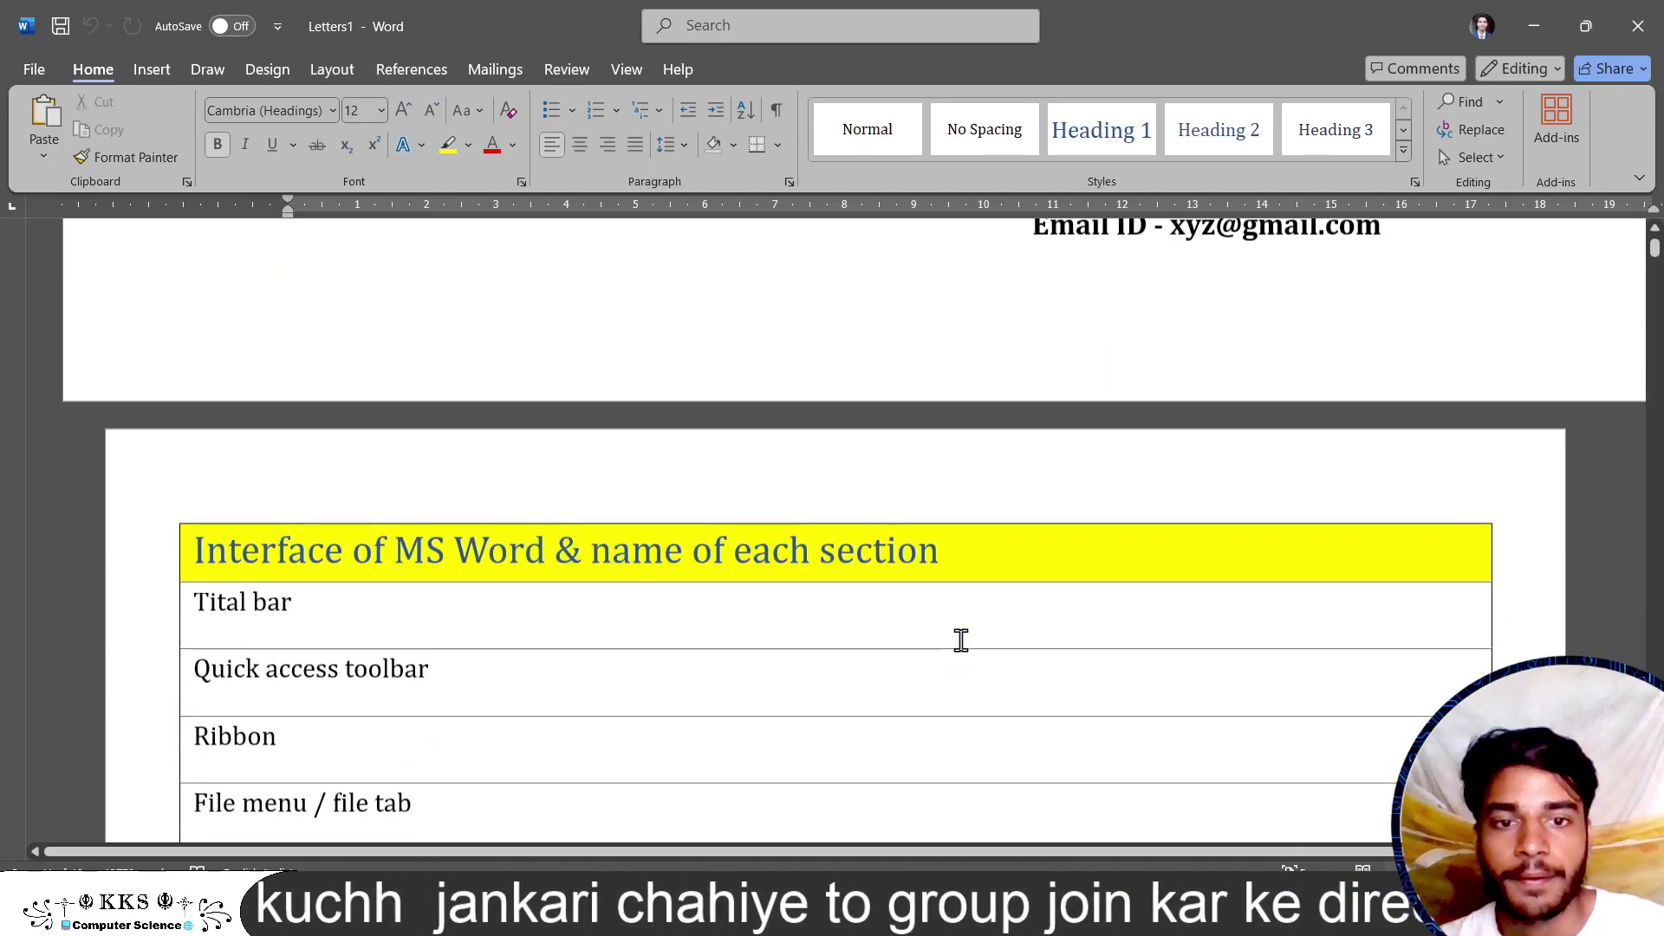
pyautogui.scroll(-5, 959, 639)
pyautogui.moveTo(1655, 253); pyautogui.dragTo(1655, 737)
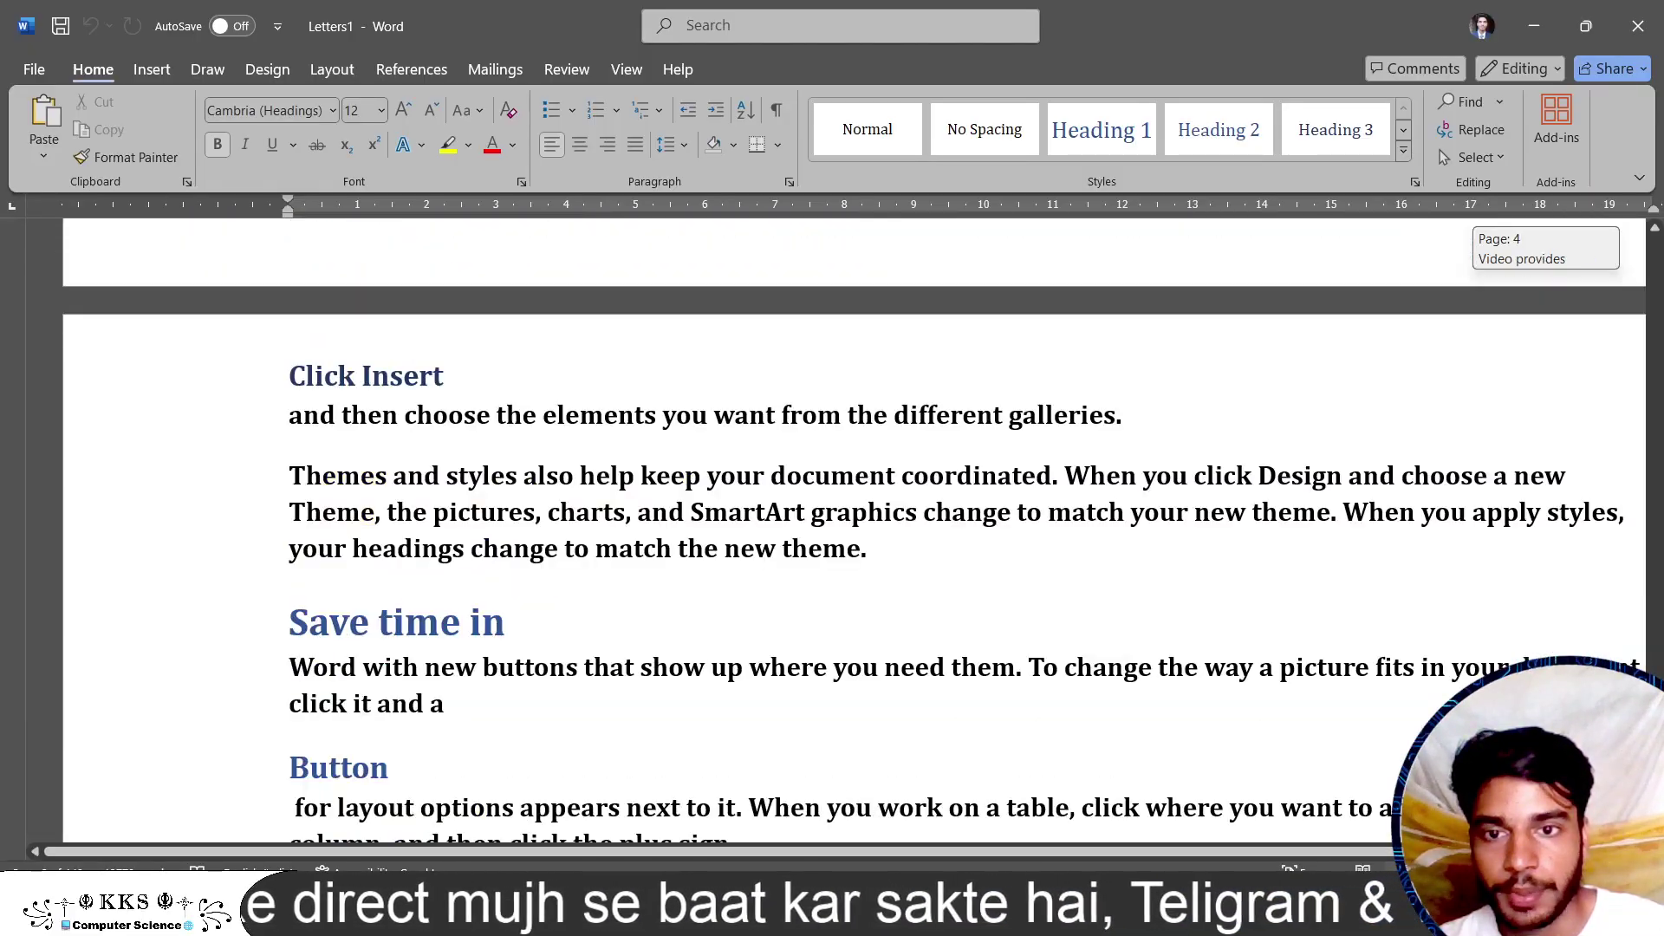
pyautogui.moveTo(1655, 736)
pyautogui.mouseDown()
pyautogui.moveTo(1655, 364)
pyautogui.moveTo(1655, 681)
pyautogui.mouseUp()
pyautogui.scroll(-1, 1212, 666)
pyautogui.scroll(-5, 1211, 666)
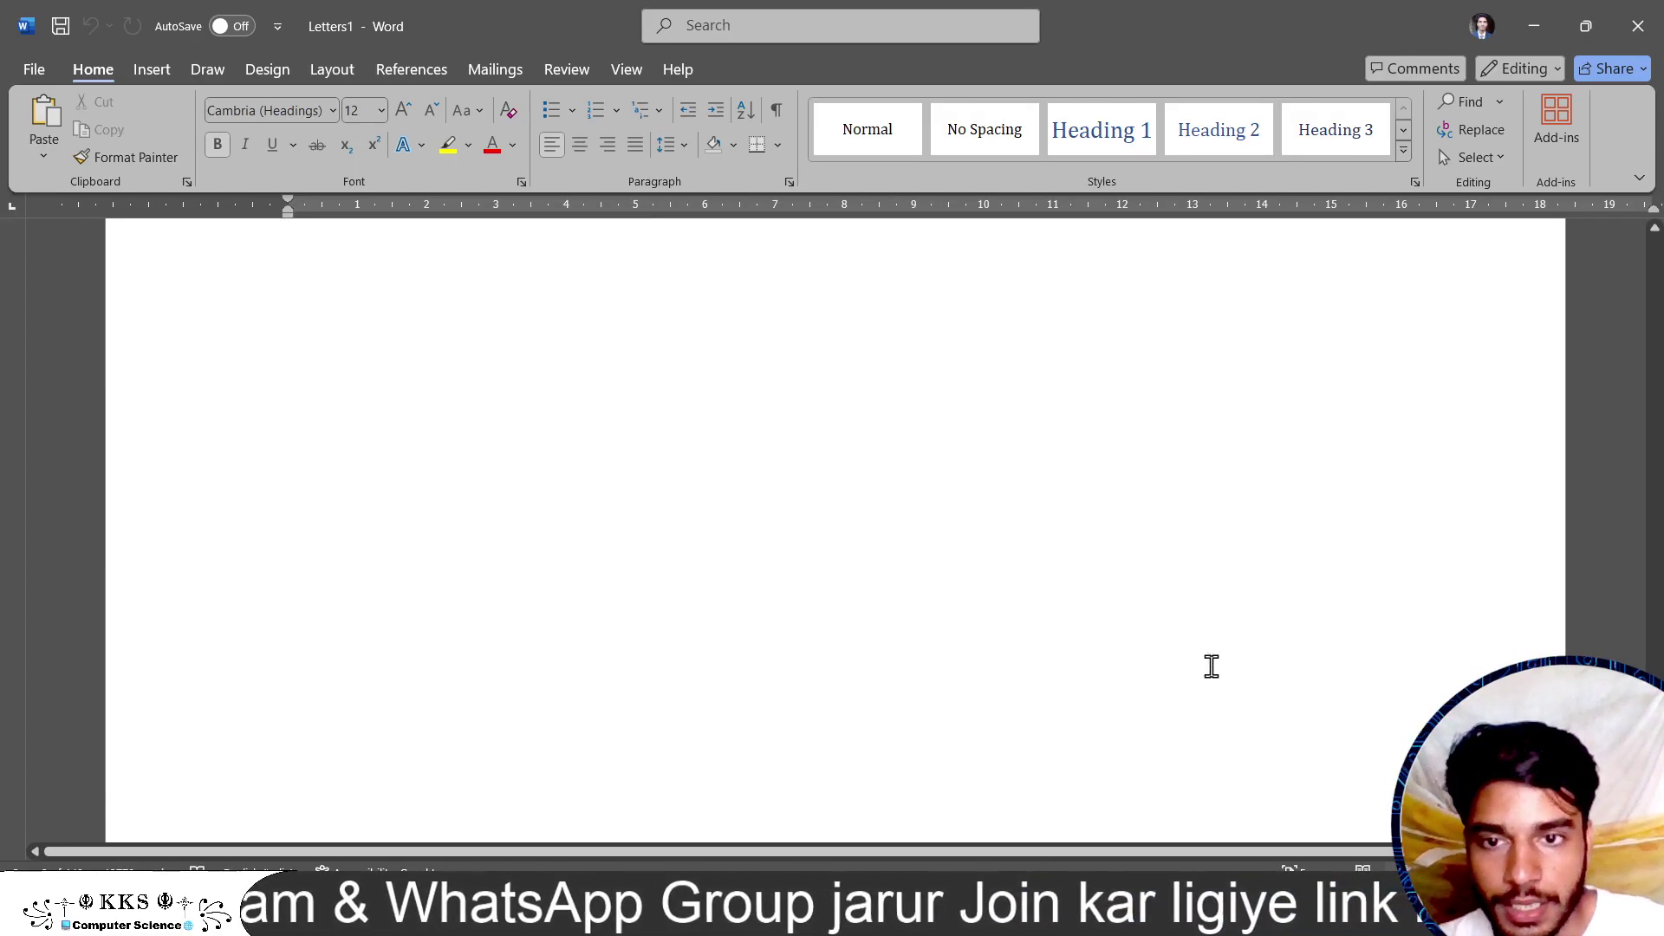
pyautogui.scroll(-5, 1211, 666)
pyautogui.scroll(-5, 1211, 666)
pyautogui.scroll(-5, 1211, 665)
pyautogui.scroll(-5, 1212, 666)
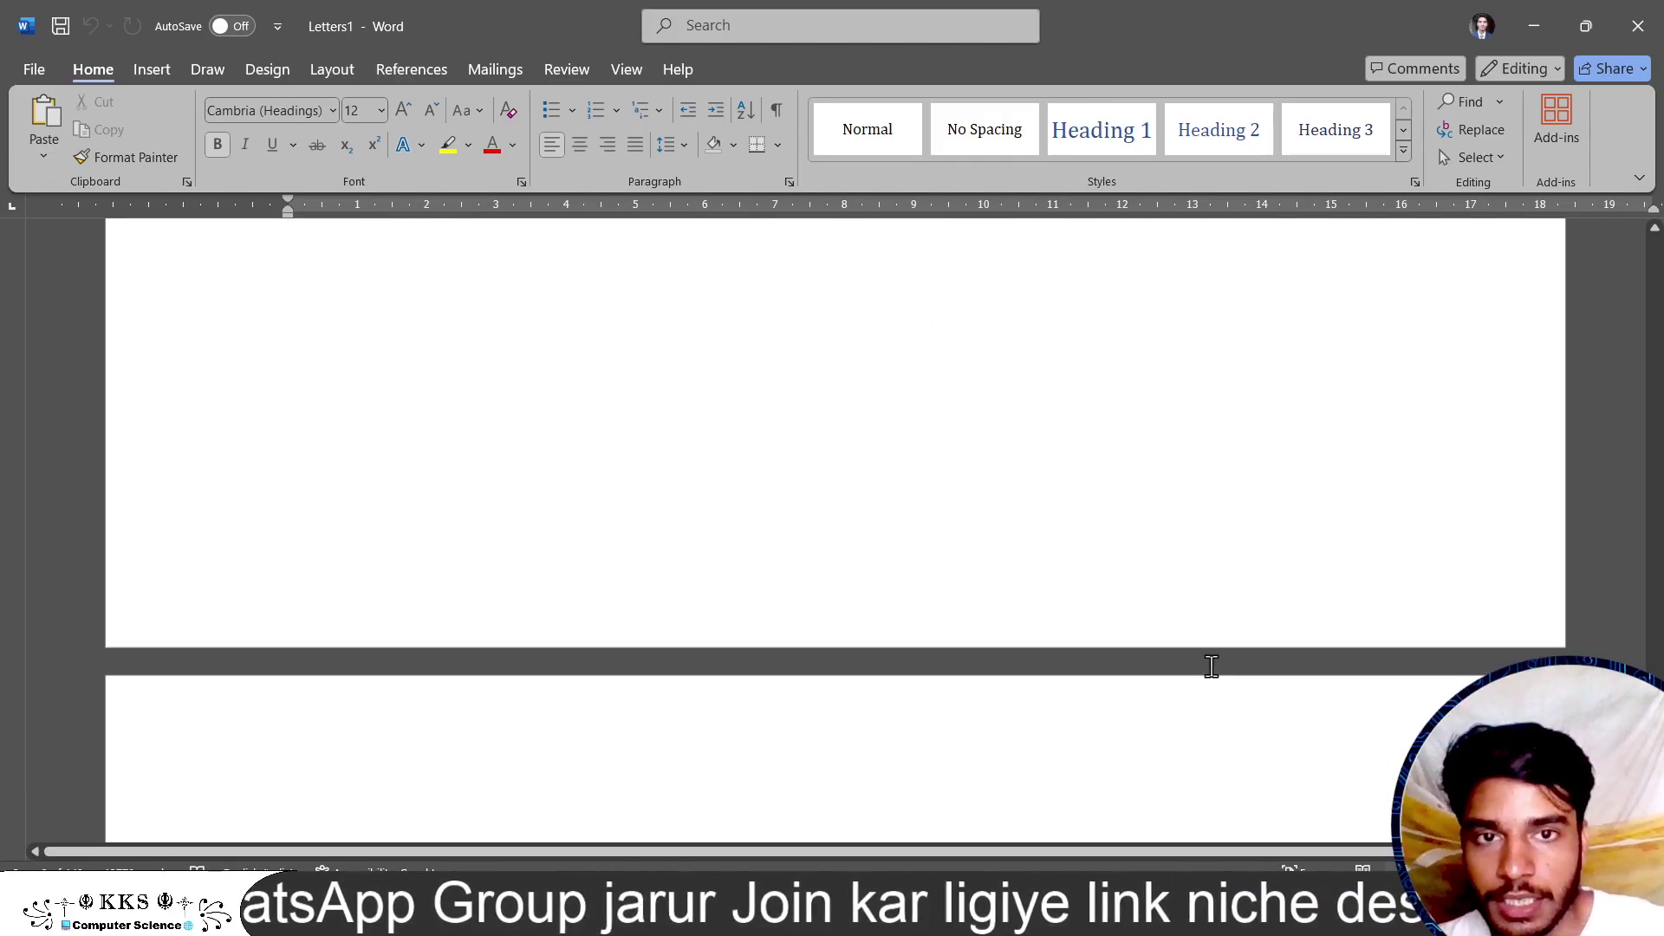
pyautogui.scroll(-5, 1211, 666)
pyautogui.scroll(-3, 1212, 666)
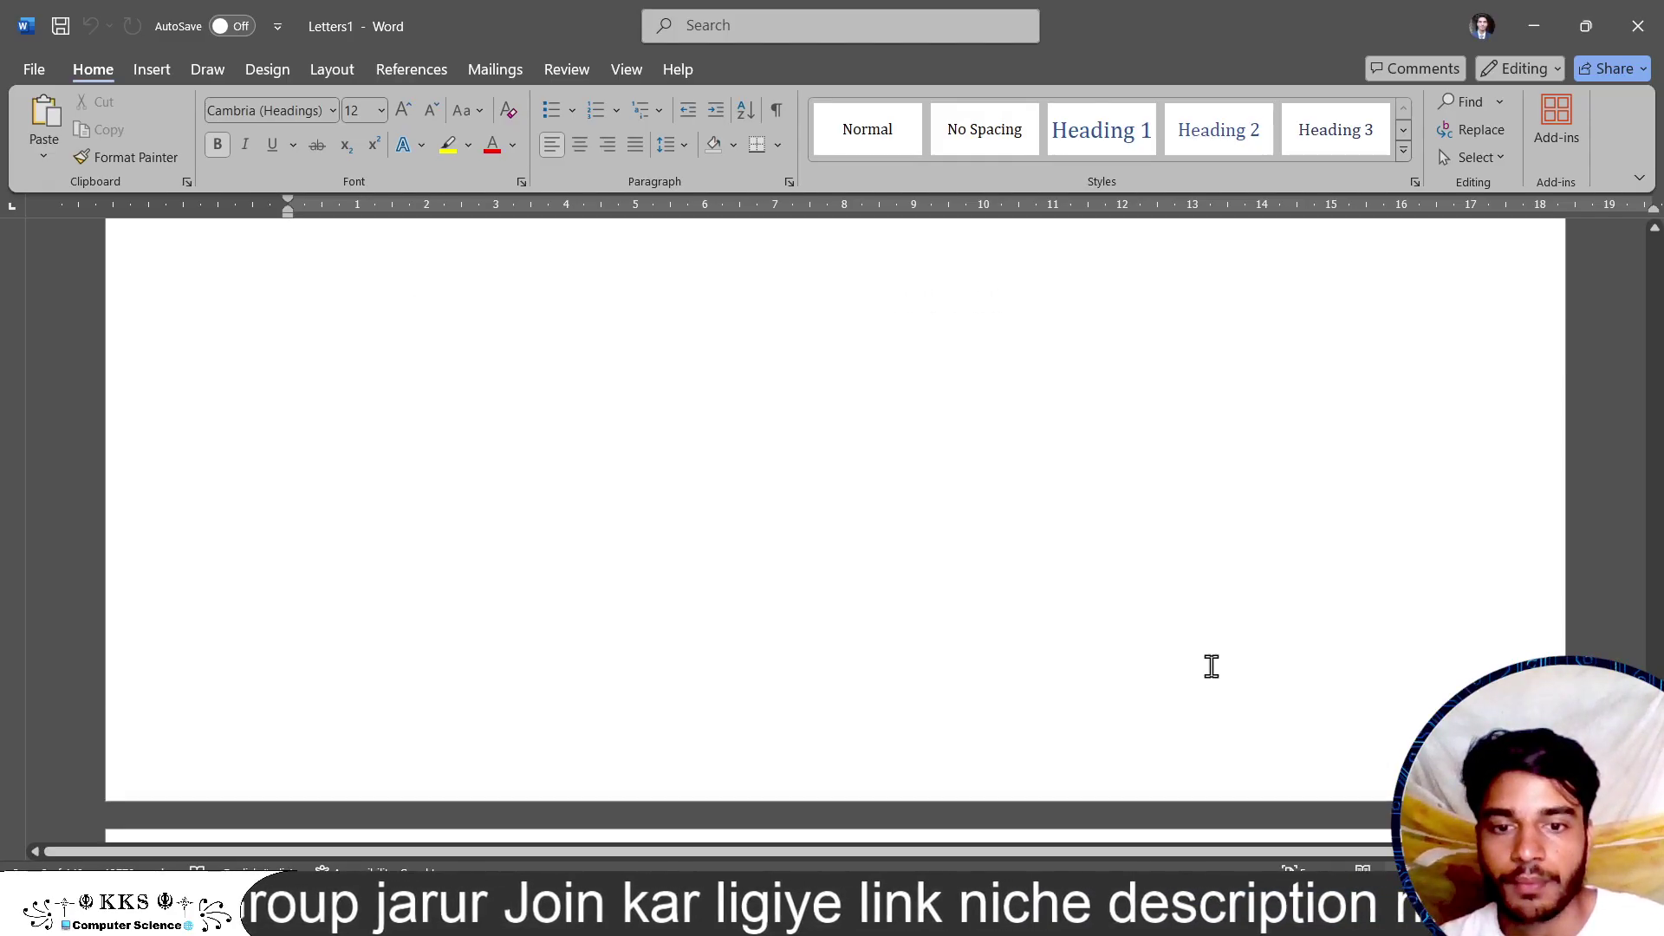
pyautogui.scroll(-5, 1211, 666)
pyautogui.scroll(-5, 1211, 666)
pyautogui.scroll(-5, 1211, 666)
pyautogui.scroll(5, 1211, 666)
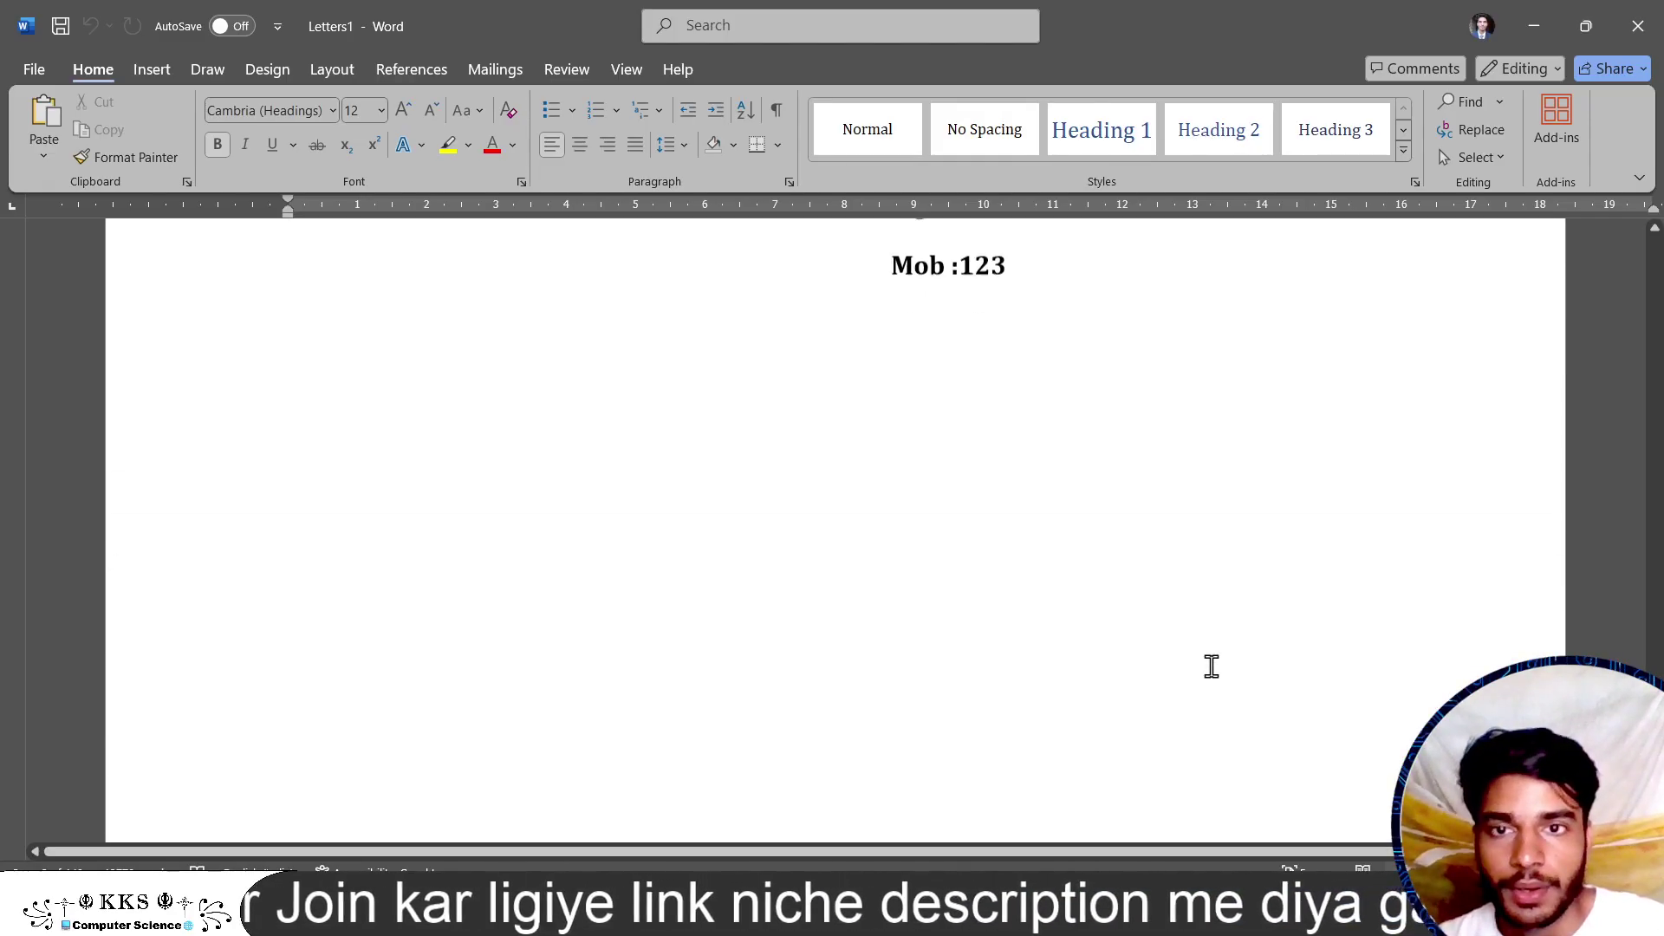
pyautogui.scroll(5, 1212, 665)
pyautogui.scroll(3, 1212, 666)
pyautogui.scroll(2, 1212, 666)
pyautogui.scroll(-5, 1212, 665)
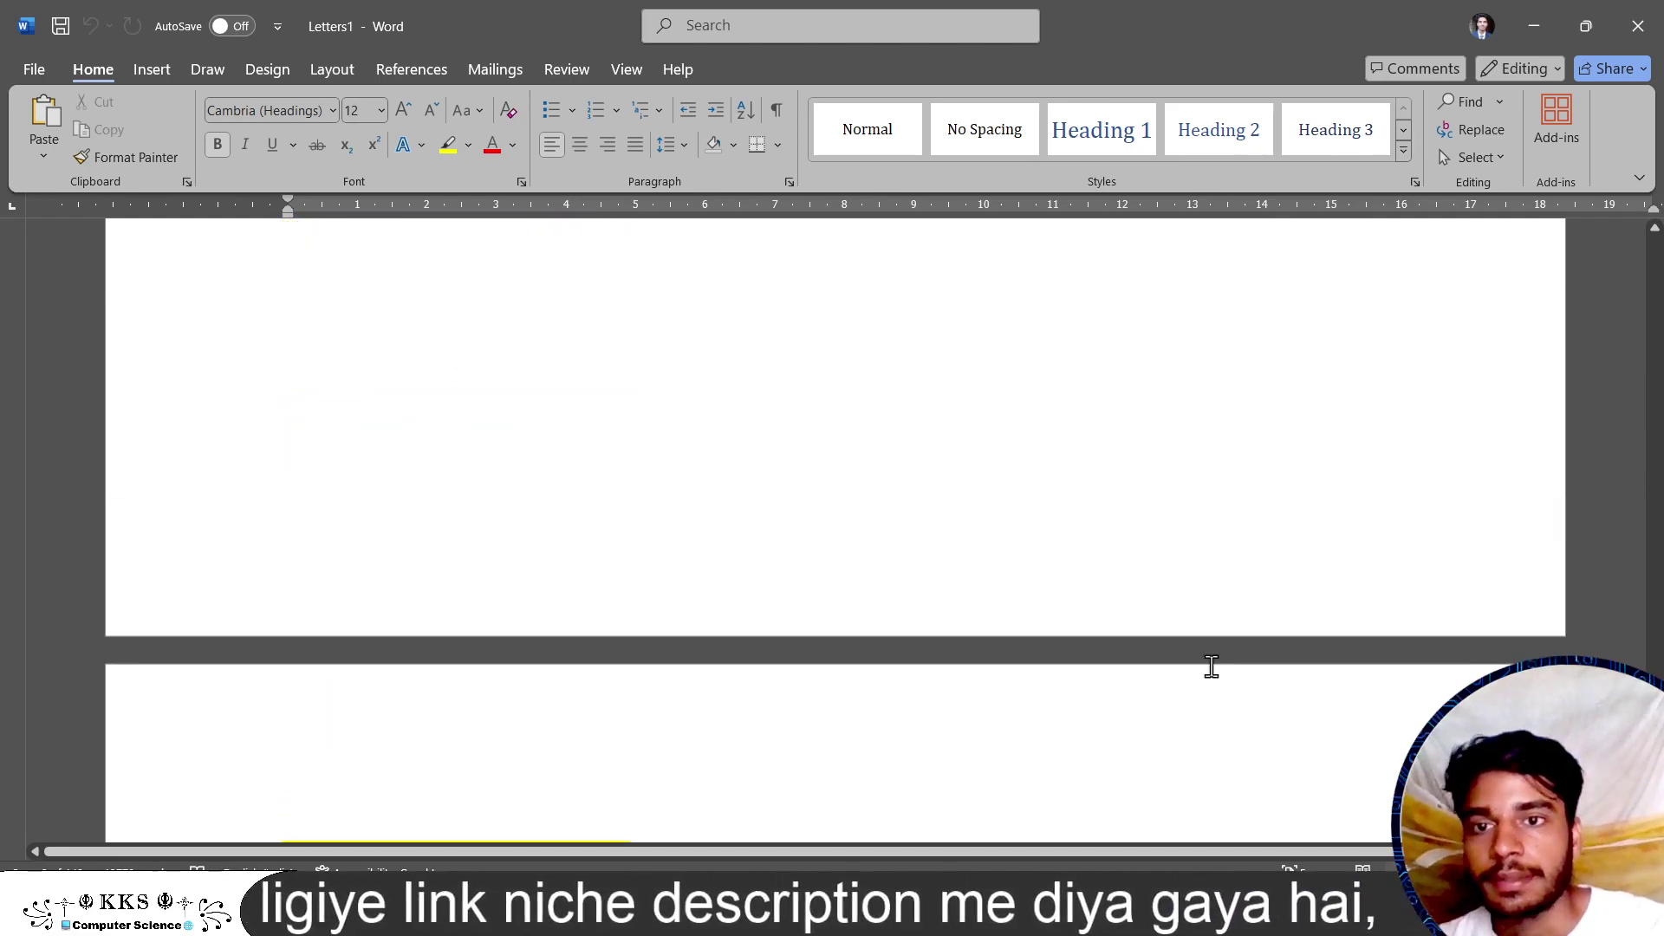
pyautogui.scroll(-3, 1212, 666)
pyautogui.scroll(-5, 1212, 666)
pyautogui.scroll(-3, 1212, 666)
pyautogui.scroll(5, 1211, 666)
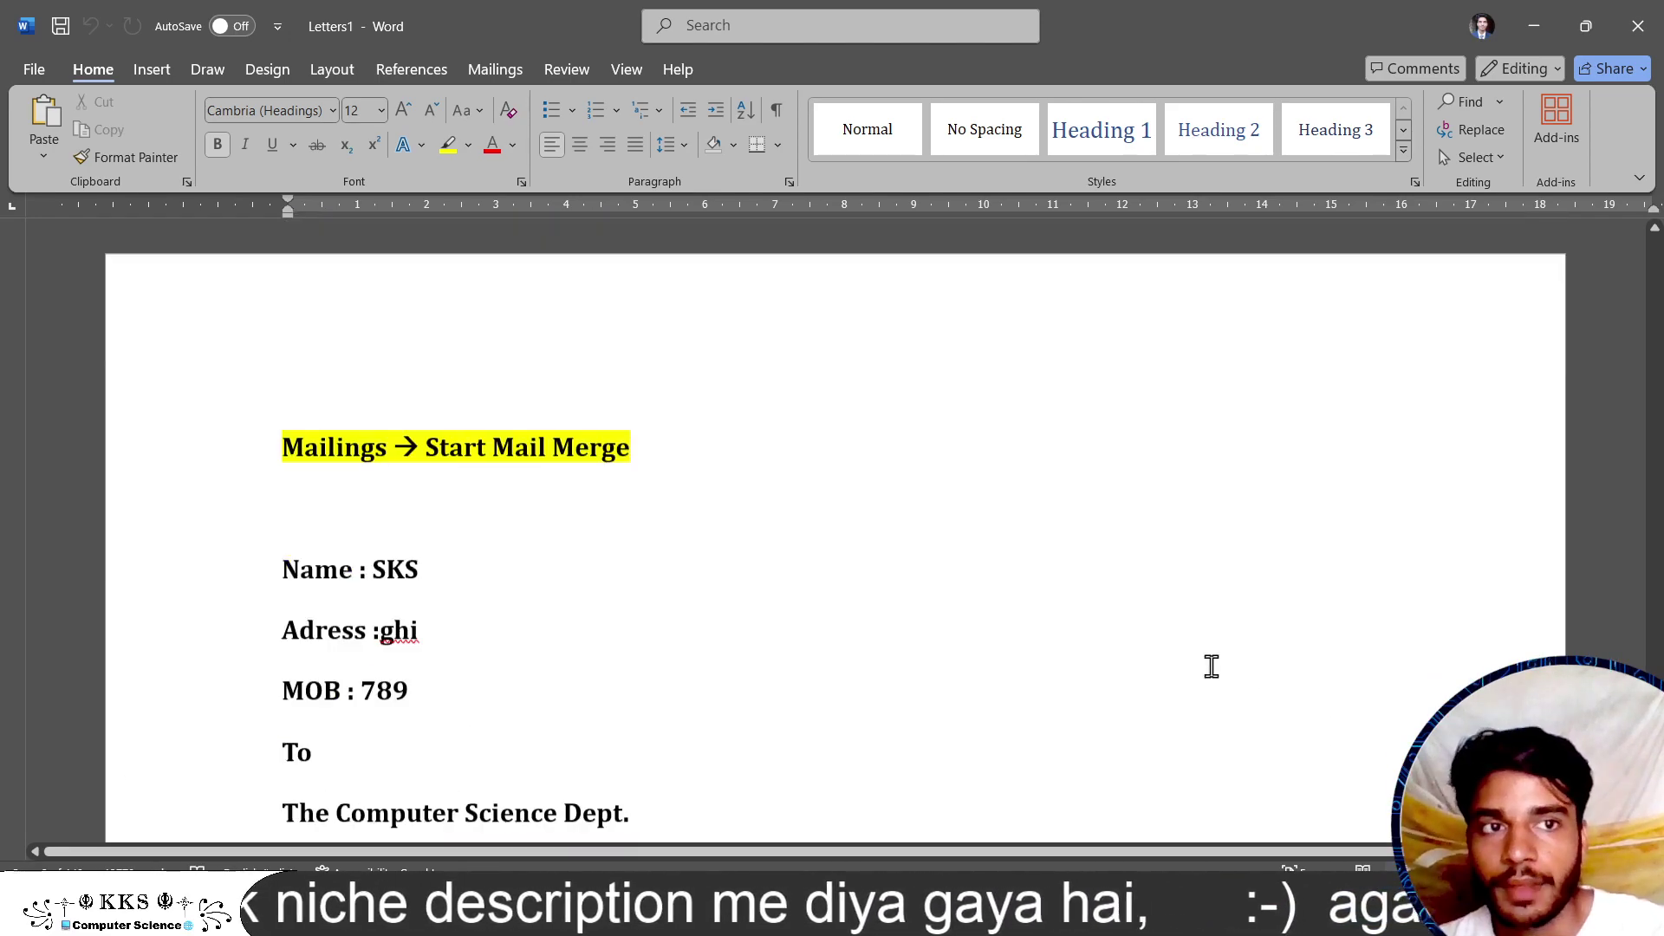
pyautogui.scroll(-5, 1211, 666)
pyautogui.scroll(2, 1211, 665)
pyautogui.scroll(2, 1211, 665)
pyautogui.scroll(5, 1211, 666)
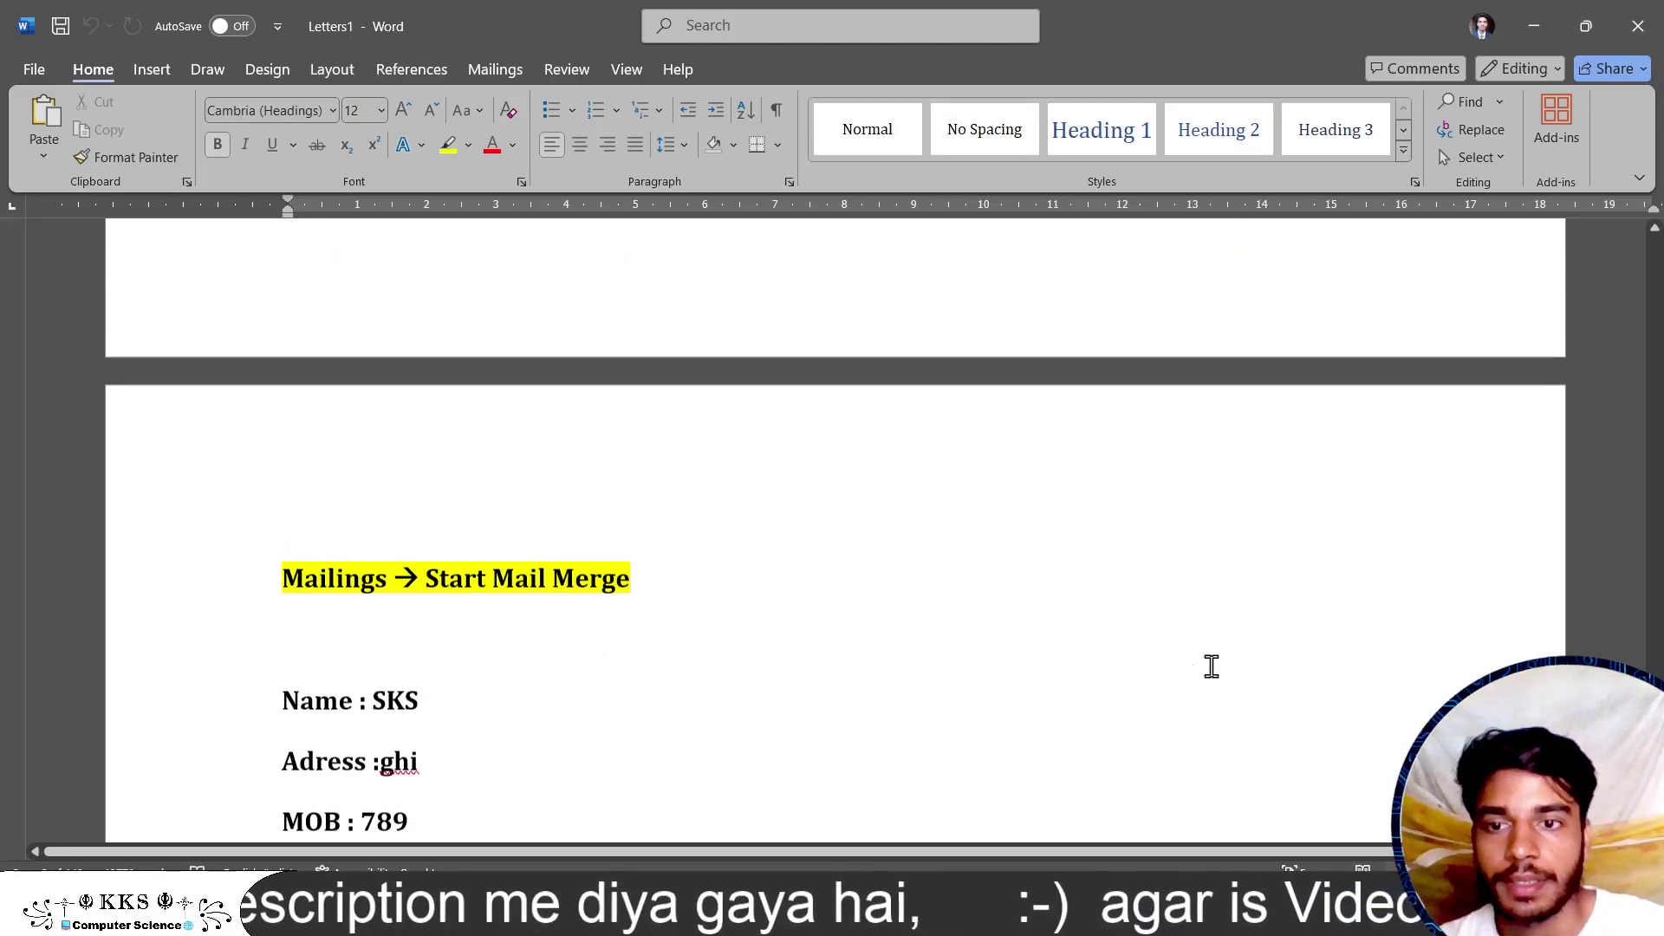
pyautogui.scroll(-2, 1207, 664)
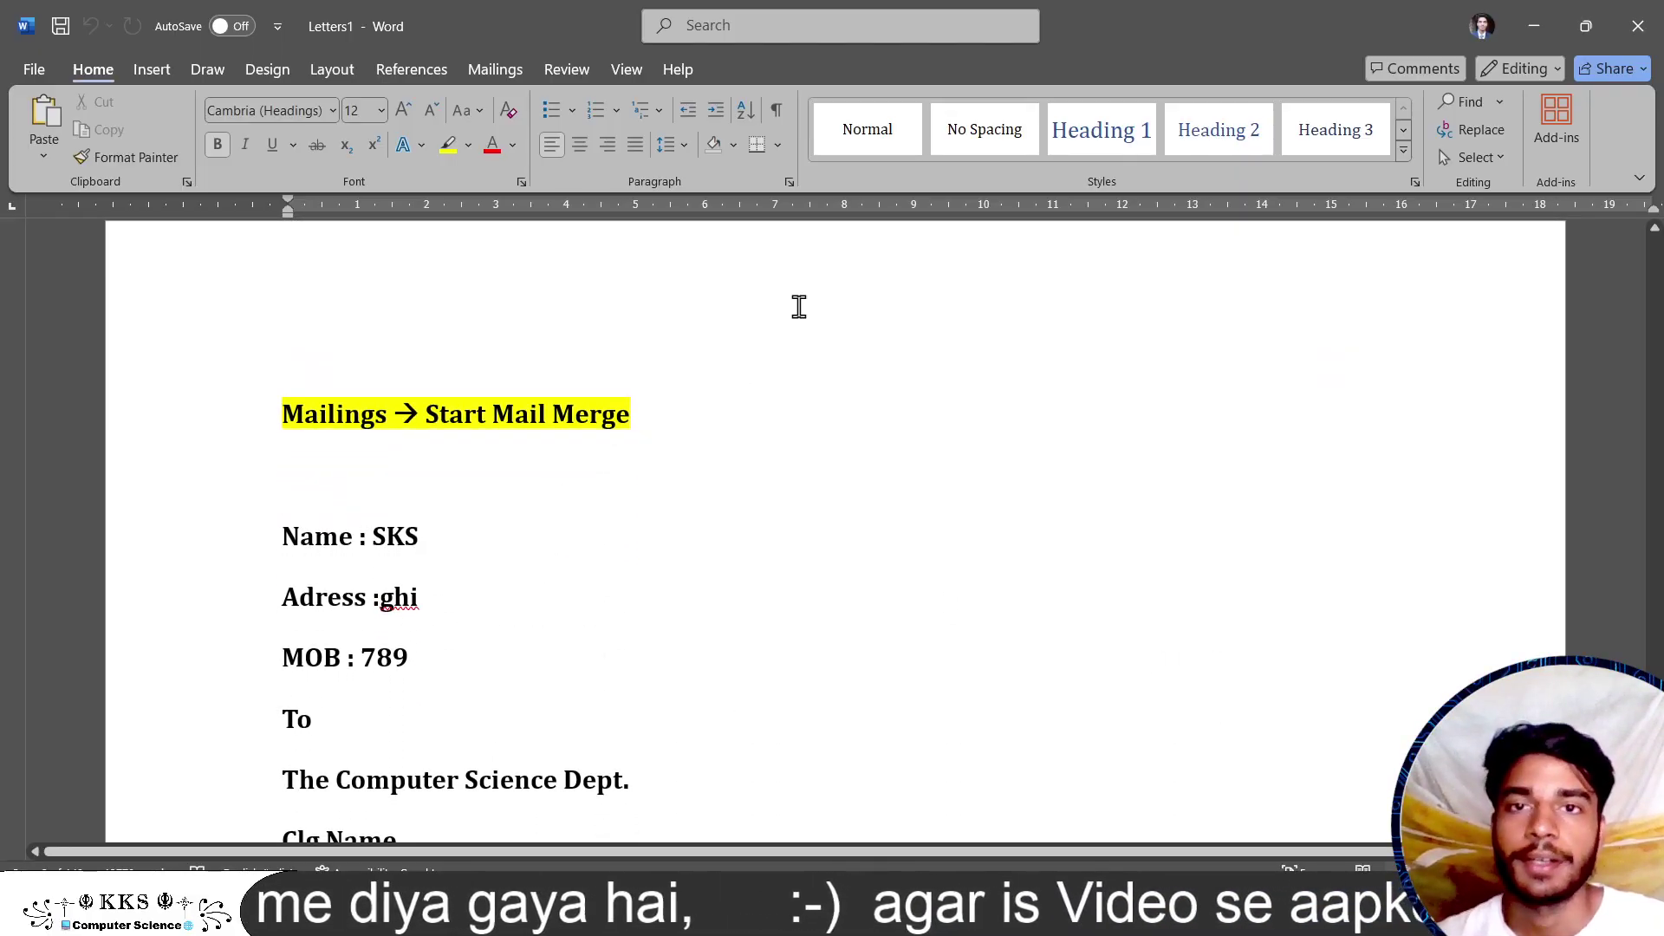
# - Return to the MS Word Tutorial letter and choose Edit Individual Documents with Current record
pyautogui.click(495, 69)
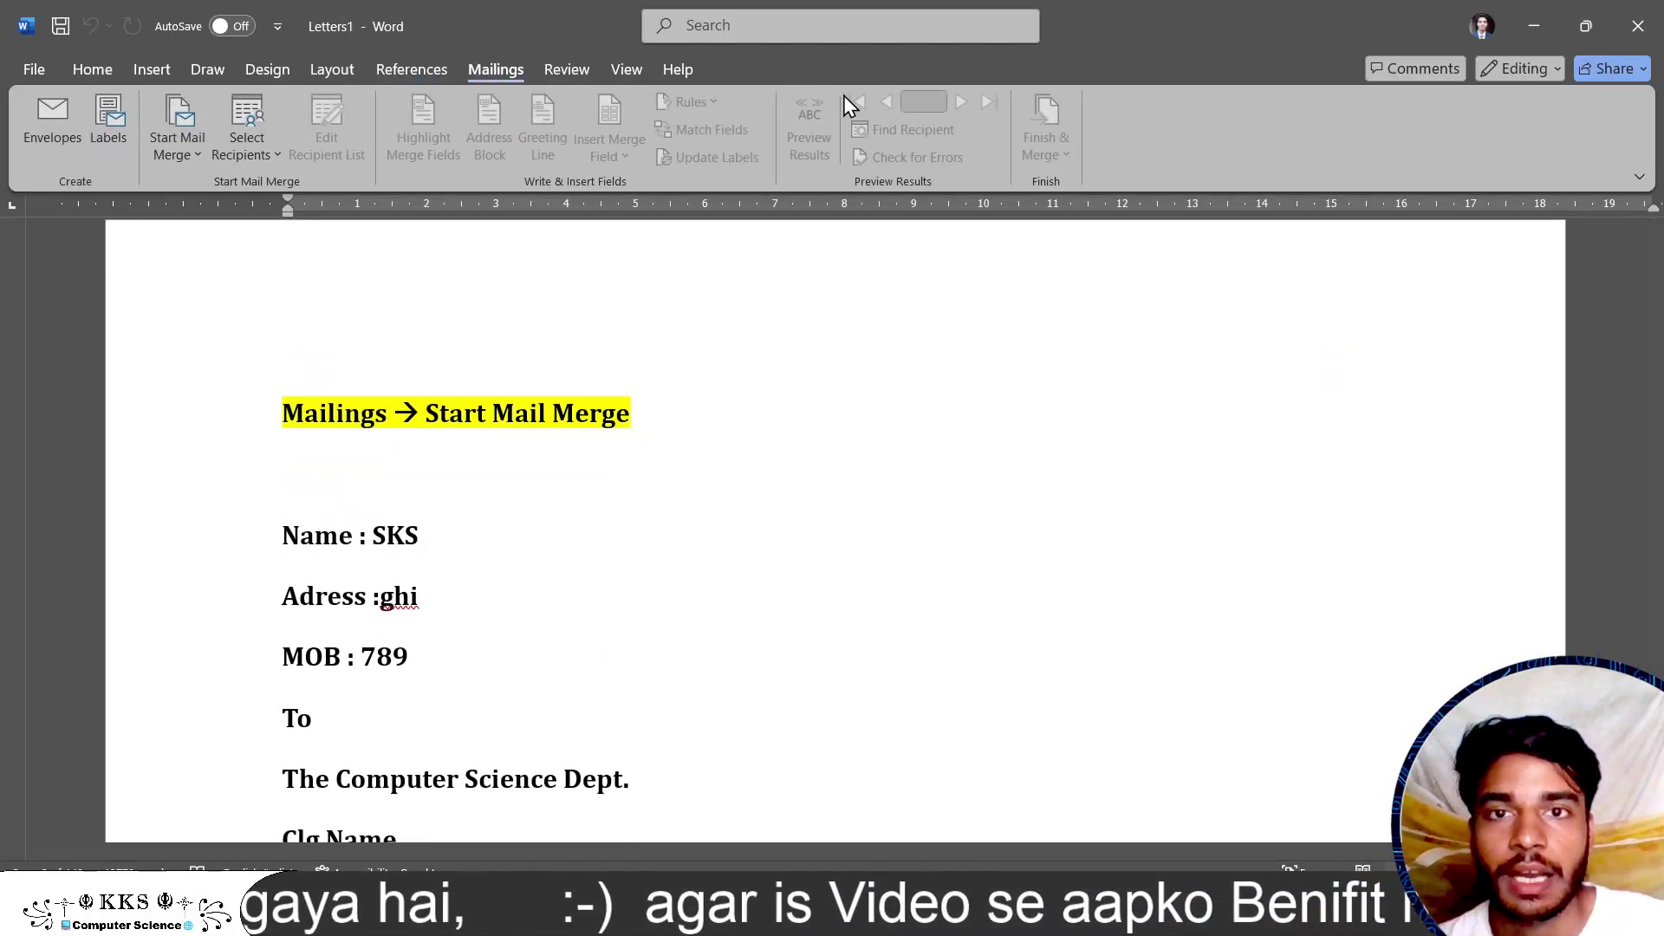
pyautogui.click(590, 478)
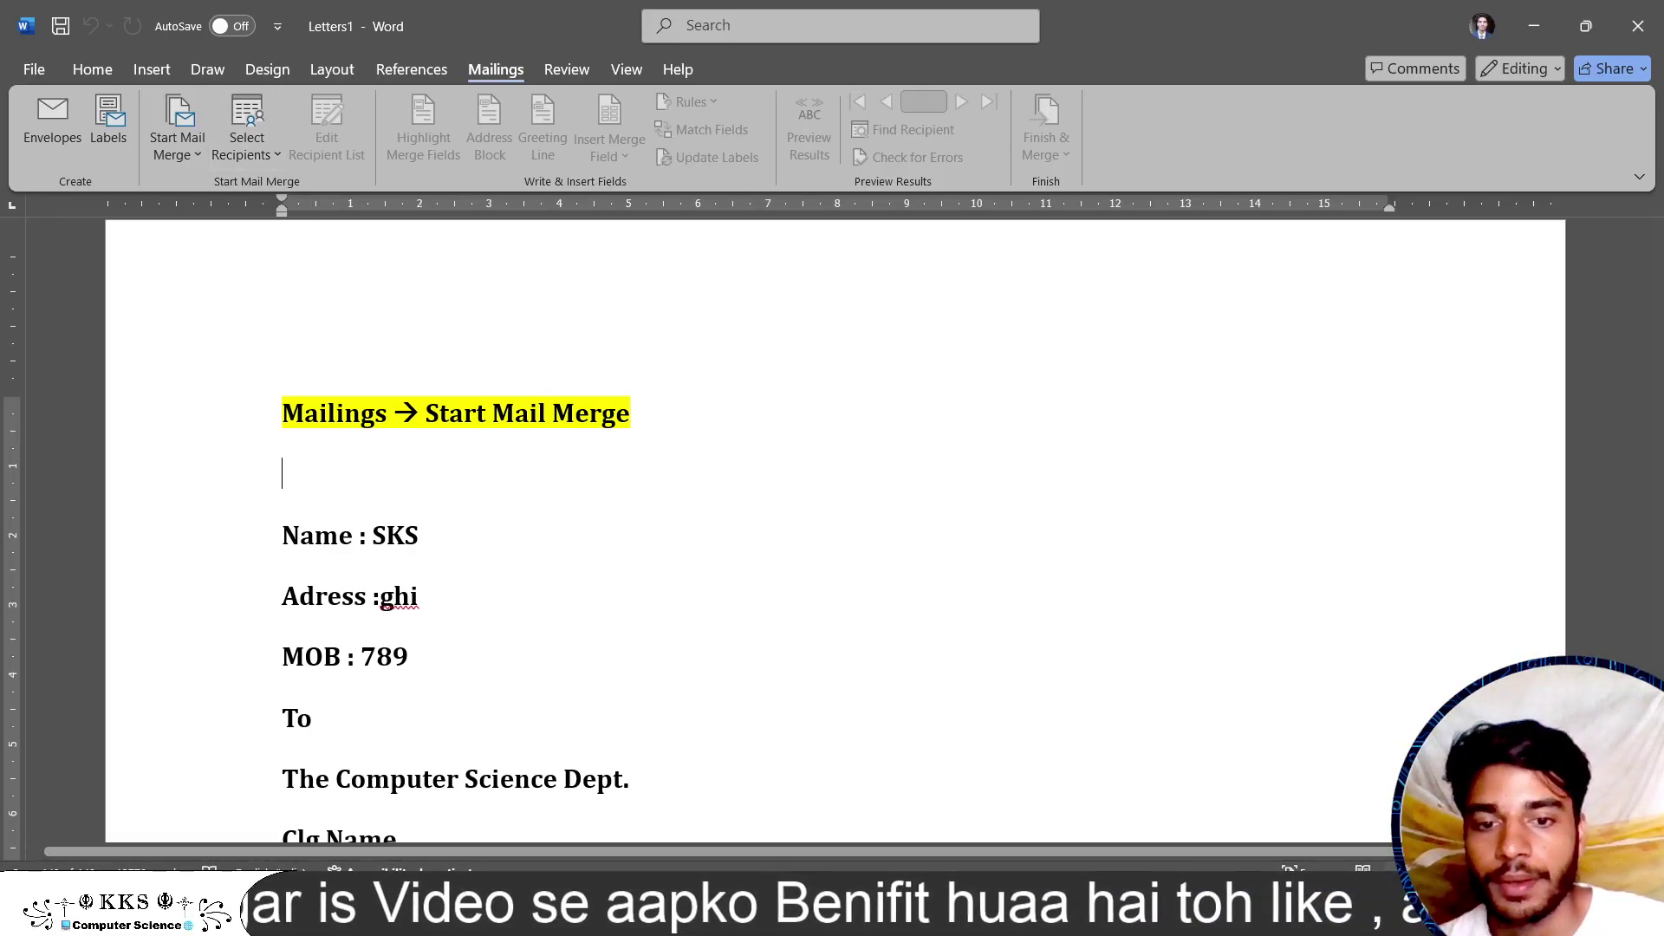
pyautogui.click(743, 813)
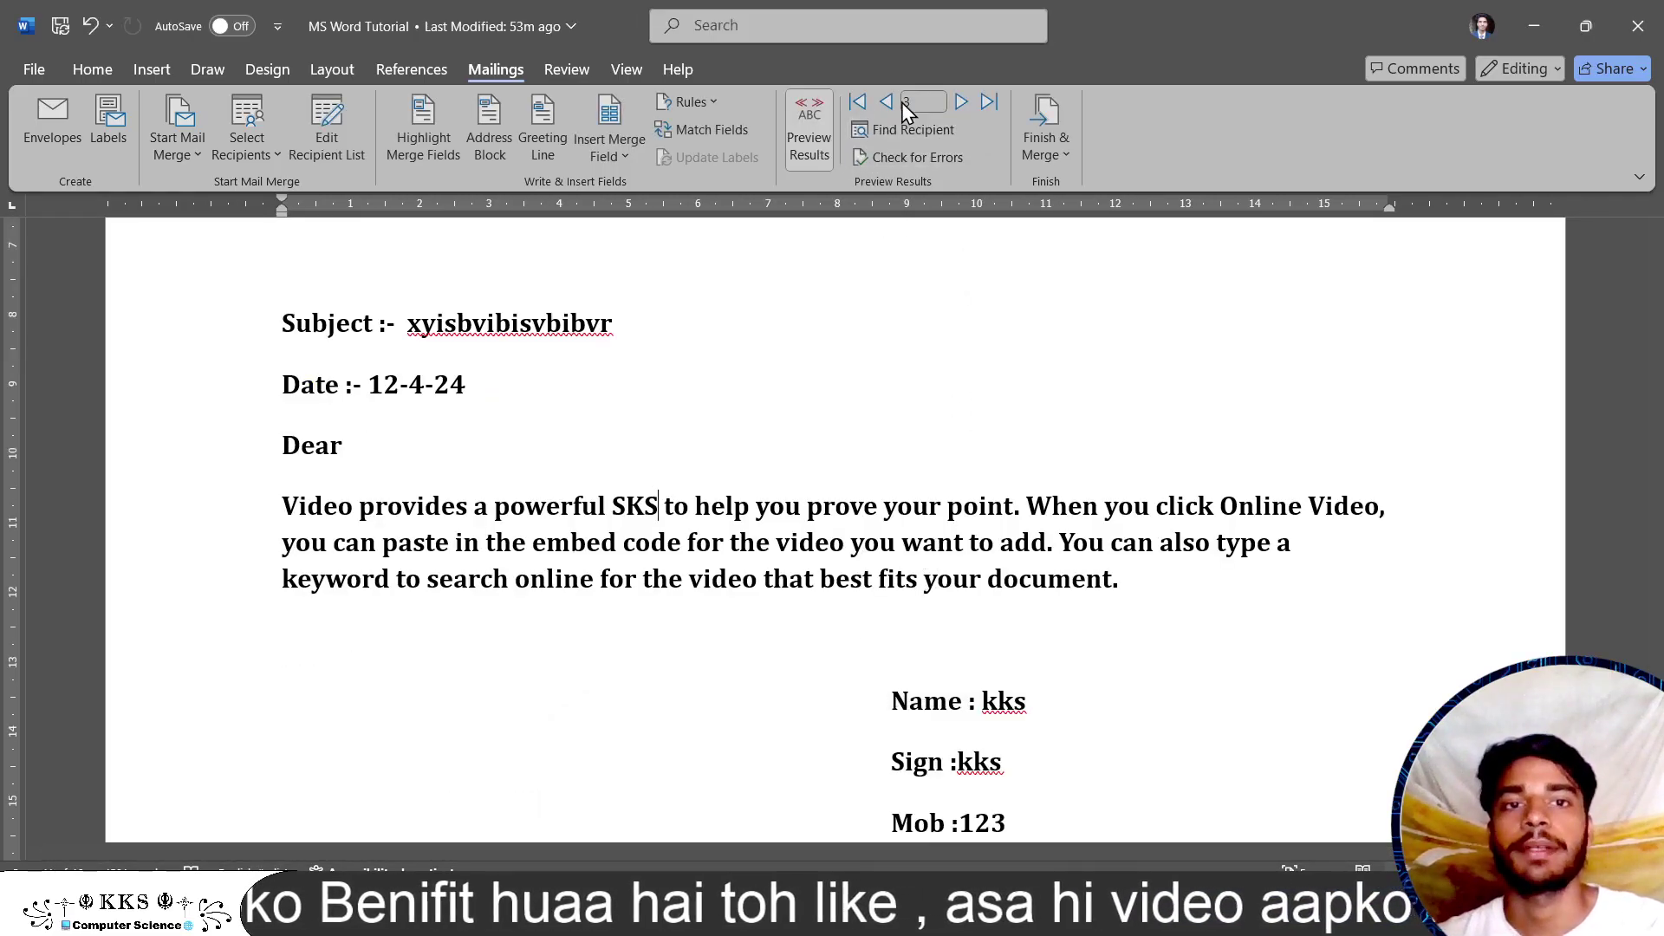
pyautogui.click(1043, 137)
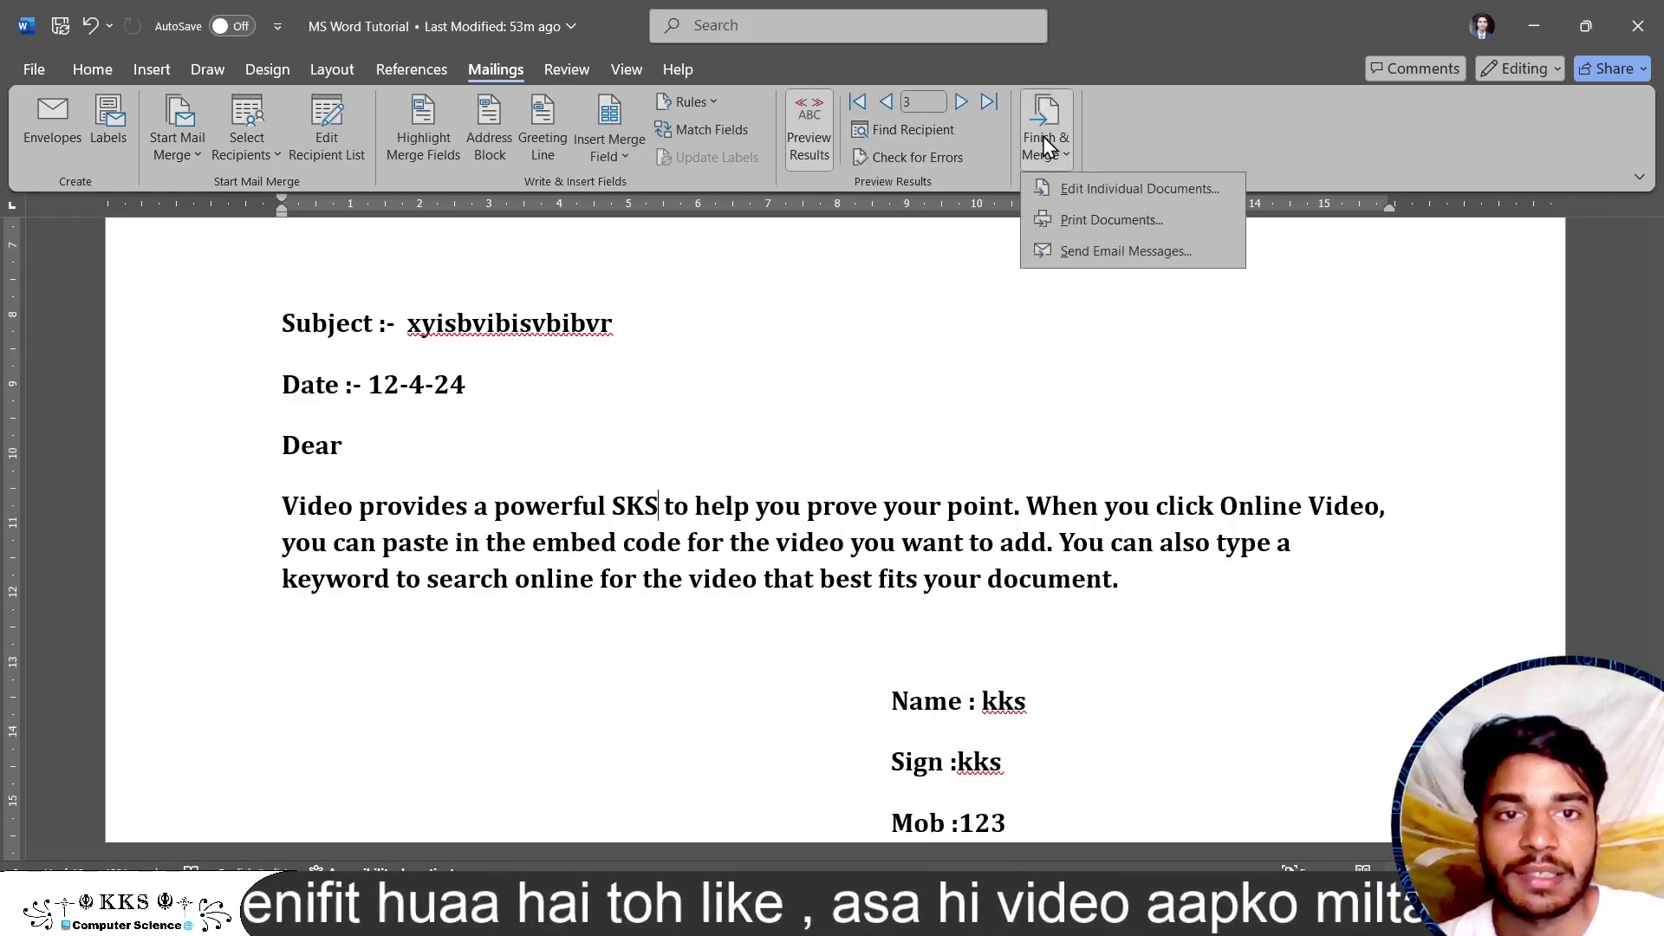
pyautogui.click(1114, 194)
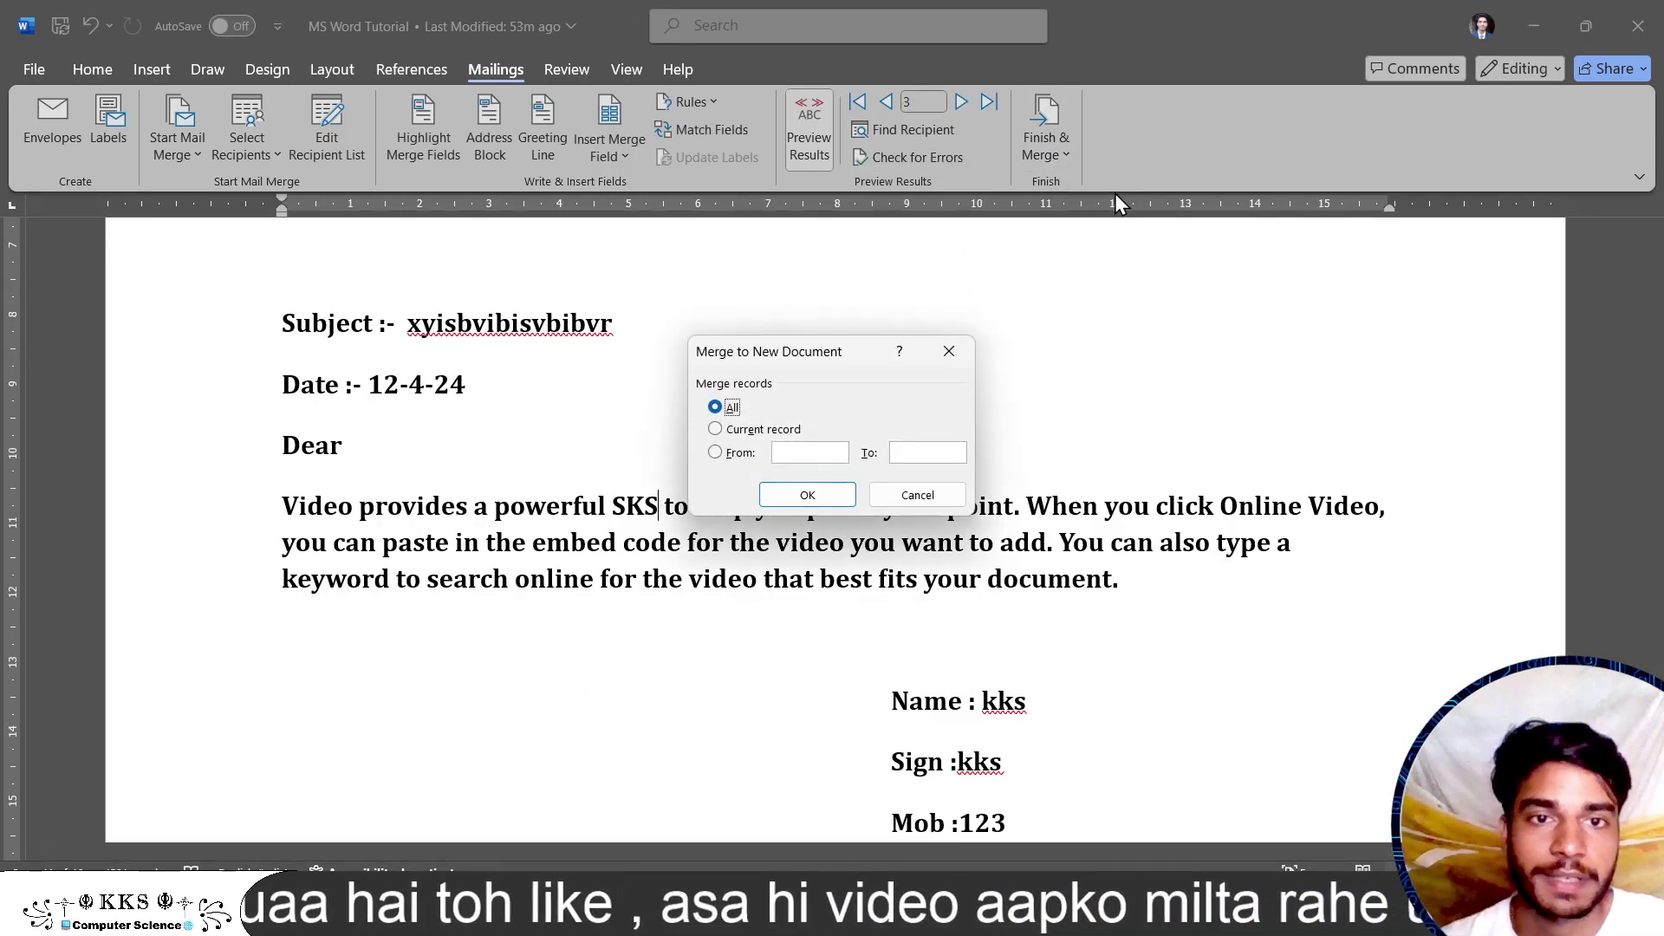
pyautogui.click(715, 431)
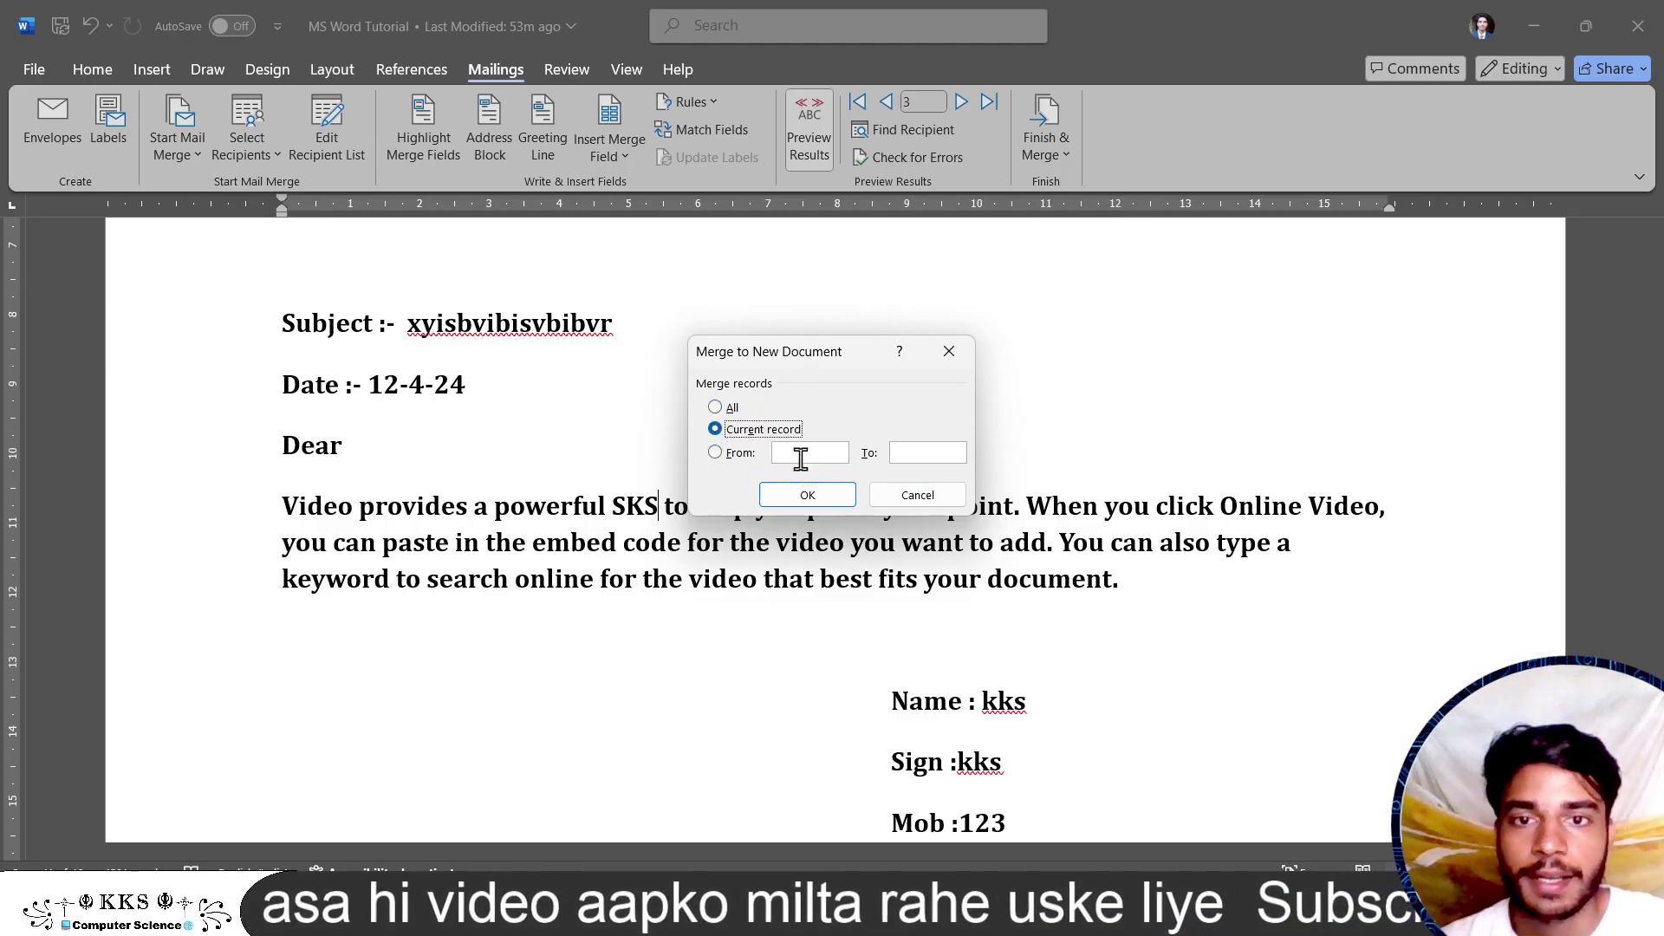
# - Merge all recipient records into Letters2 and autoscroll through its merged pages
pyautogui.click(716, 409)
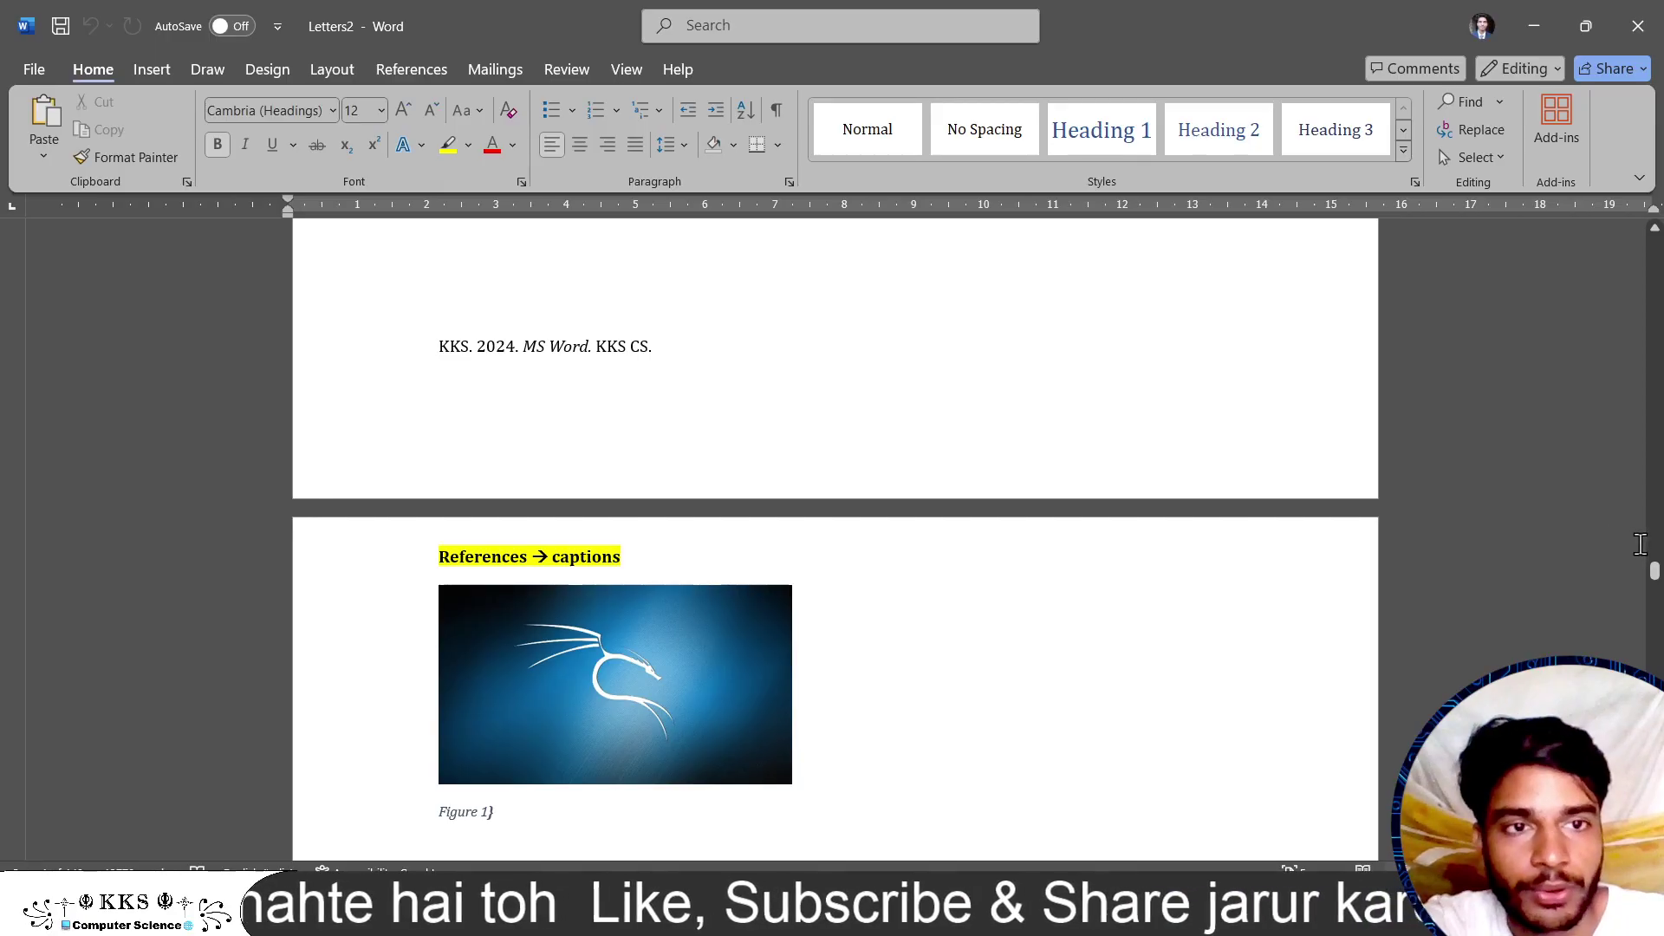
pyautogui.middleClick(1352, 502)
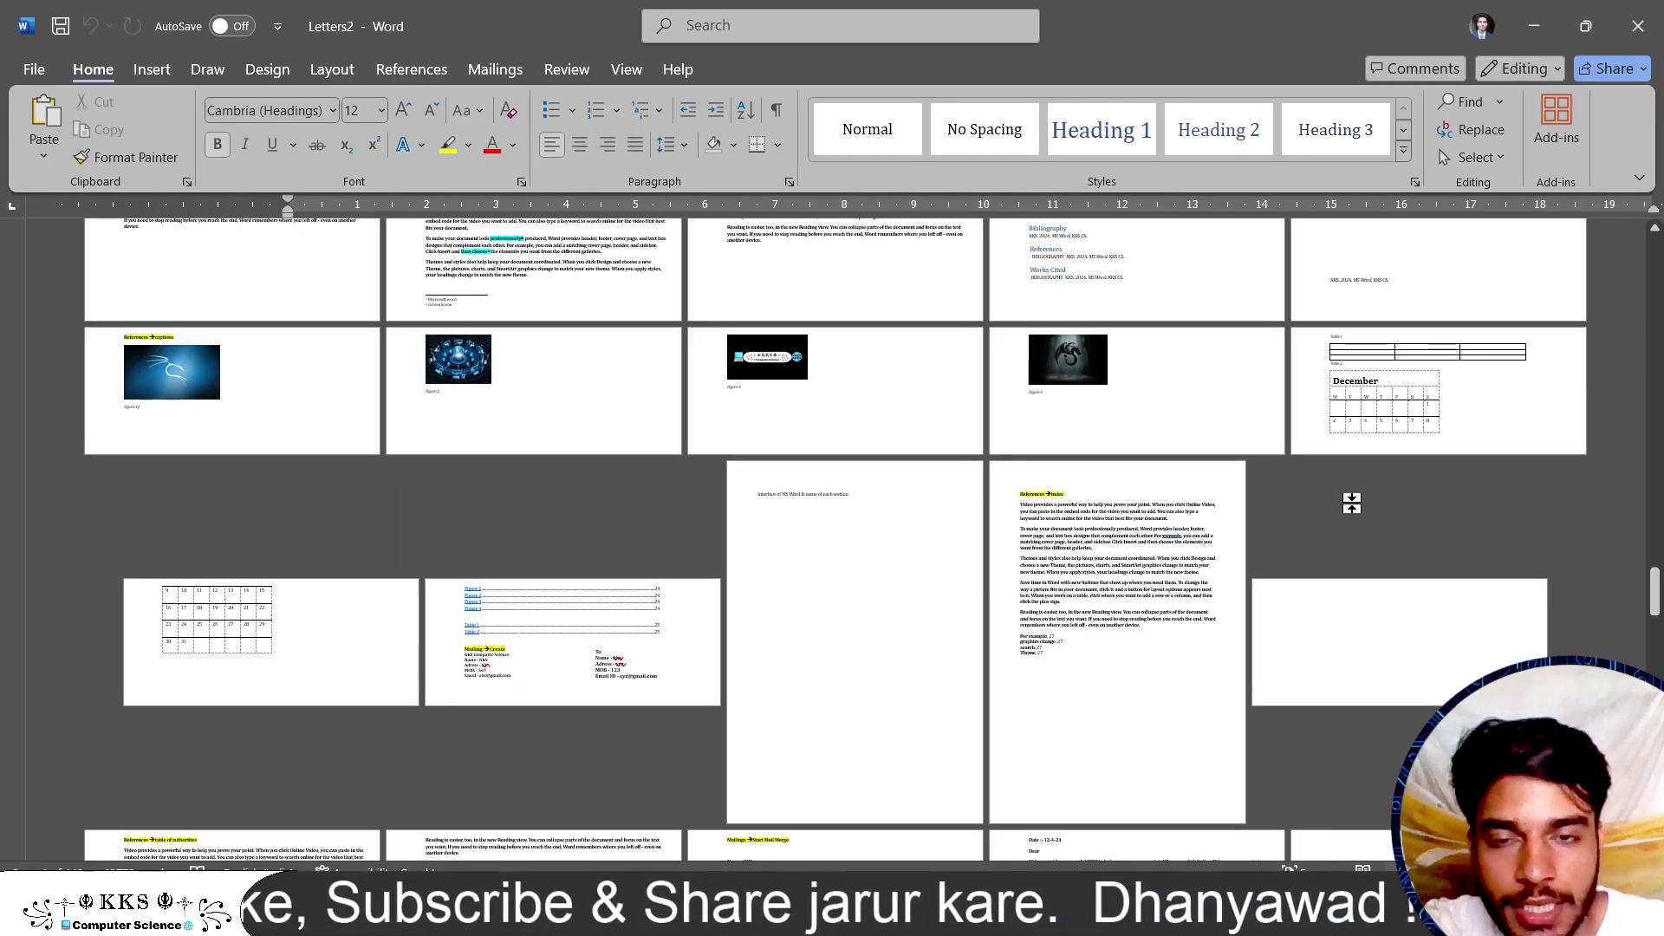
pyautogui.middleClick(1352, 503)
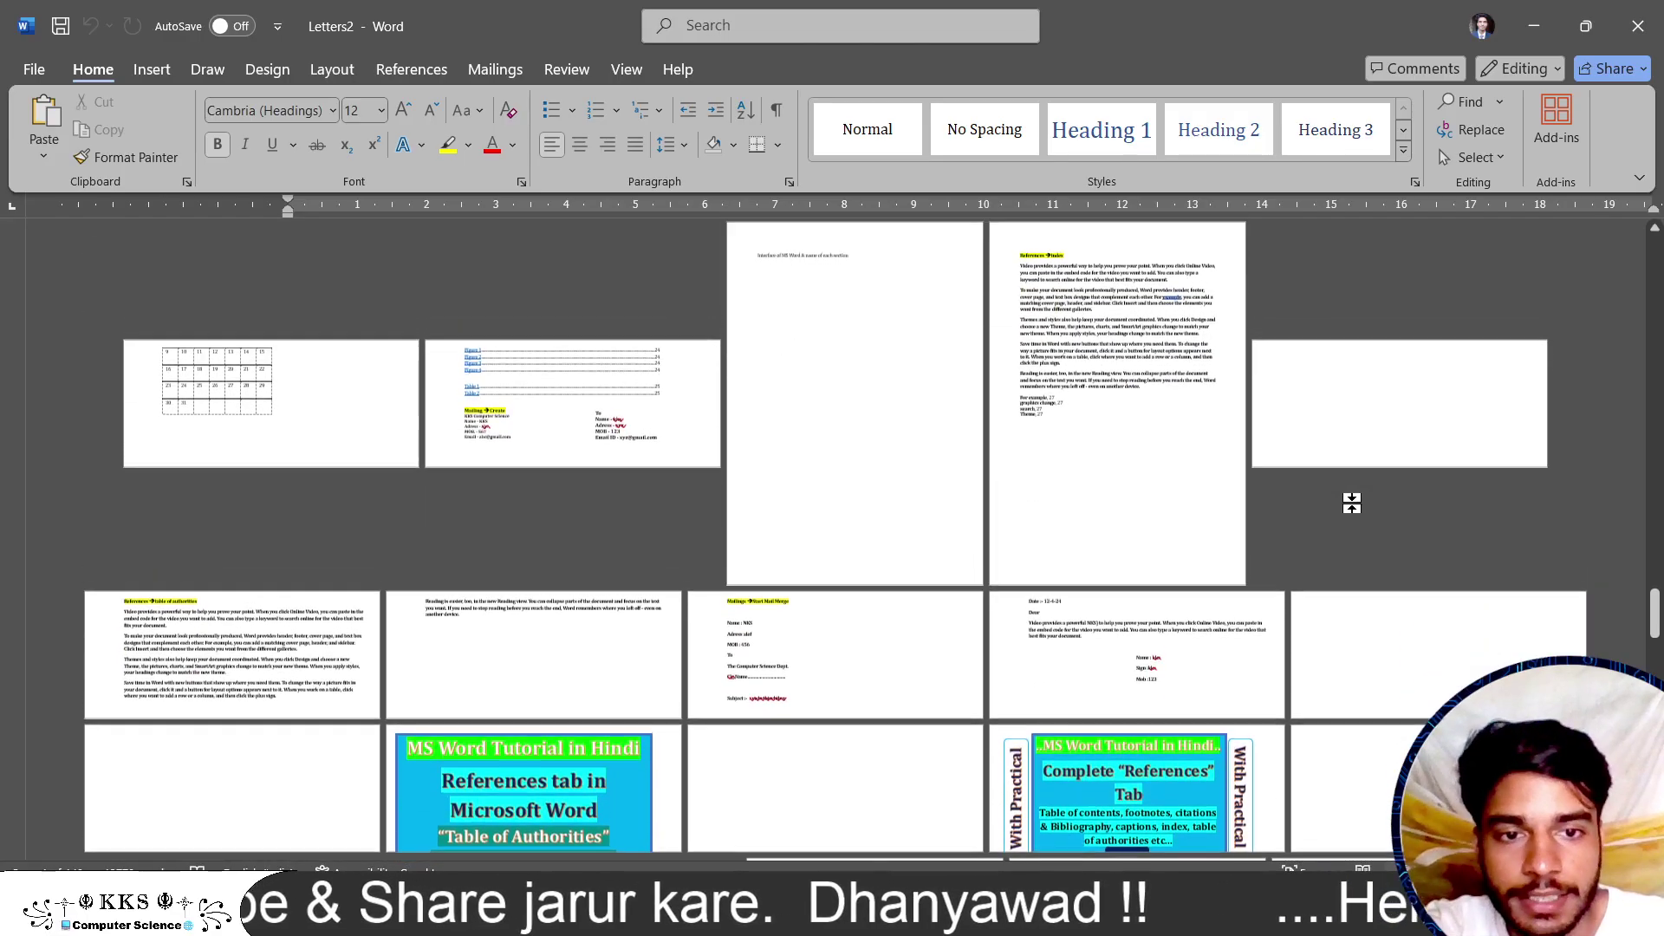
pyautogui.middleClick(1352, 502)
pyautogui.scroll(-1, 1352, 503)
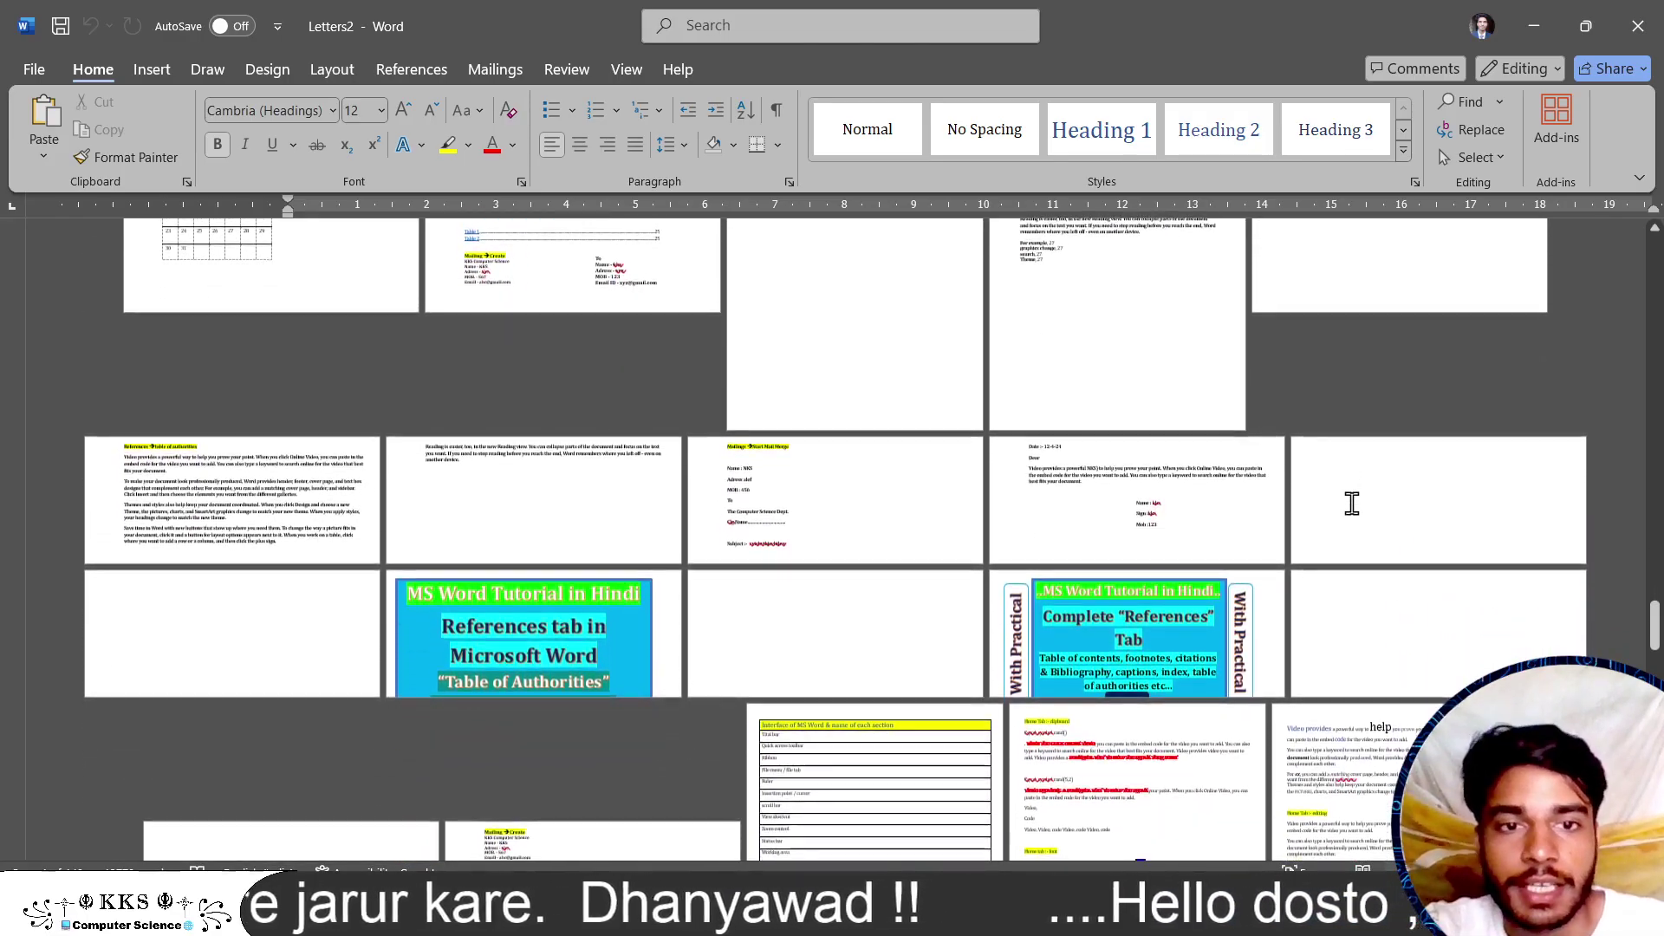
pyautogui.scroll(-1, 1169, 513)
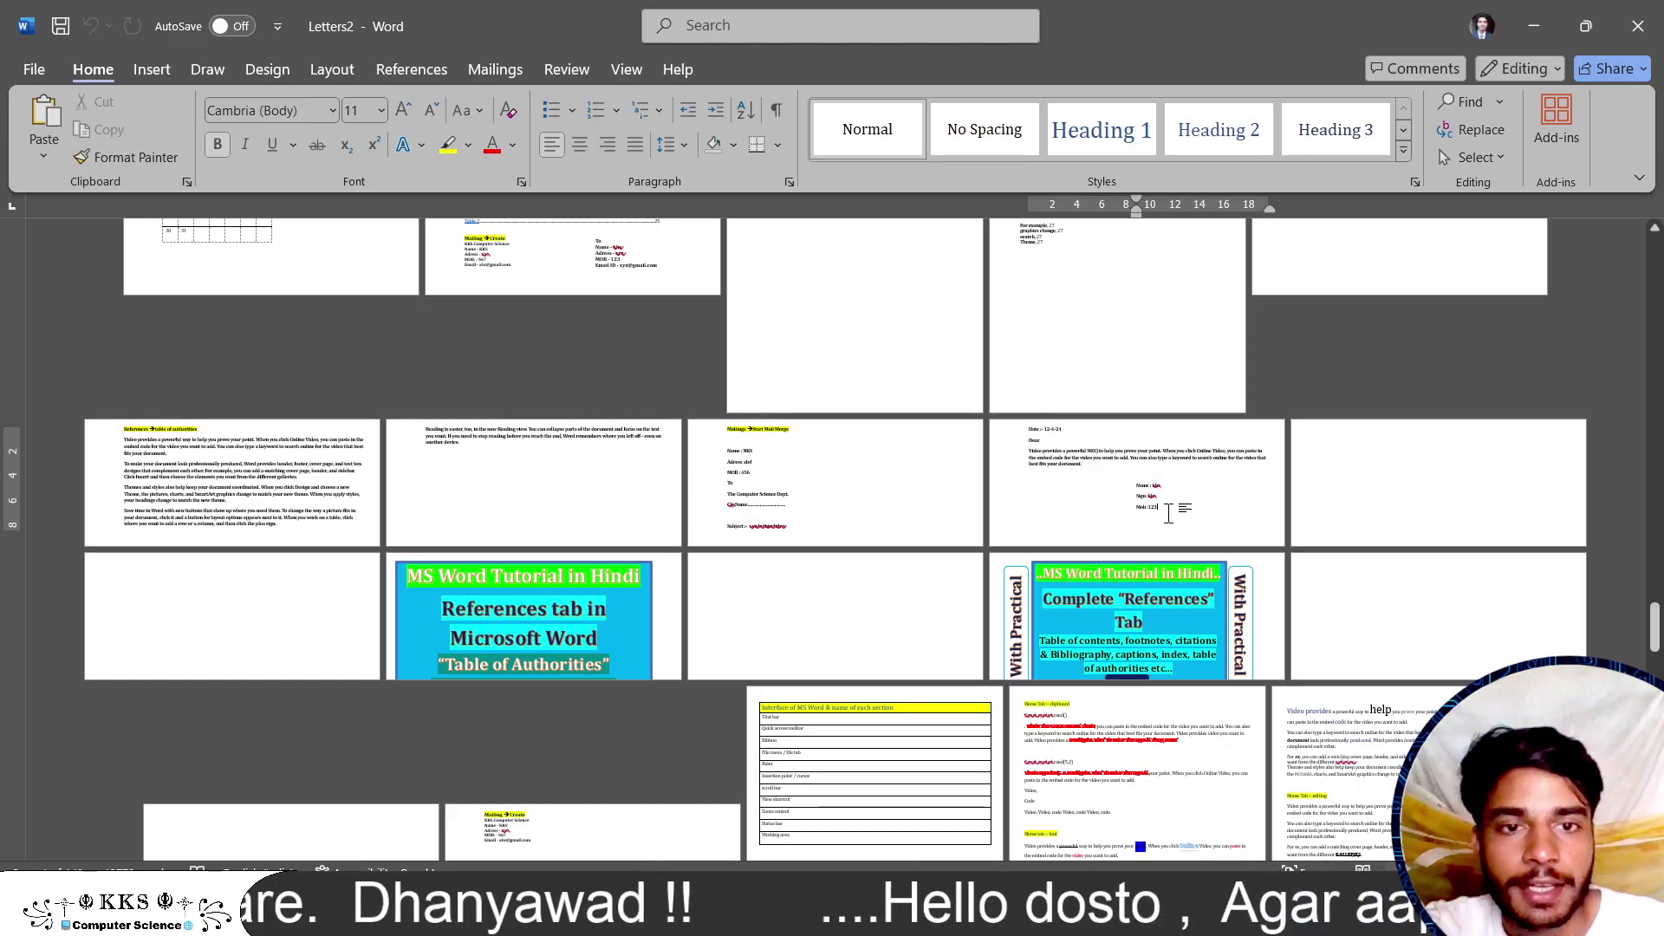
pyautogui.scroll(2, 1169, 513)
pyautogui.scroll(2, 1170, 511)
pyautogui.scroll(1, 1171, 520)
pyautogui.scroll(1, 1172, 524)
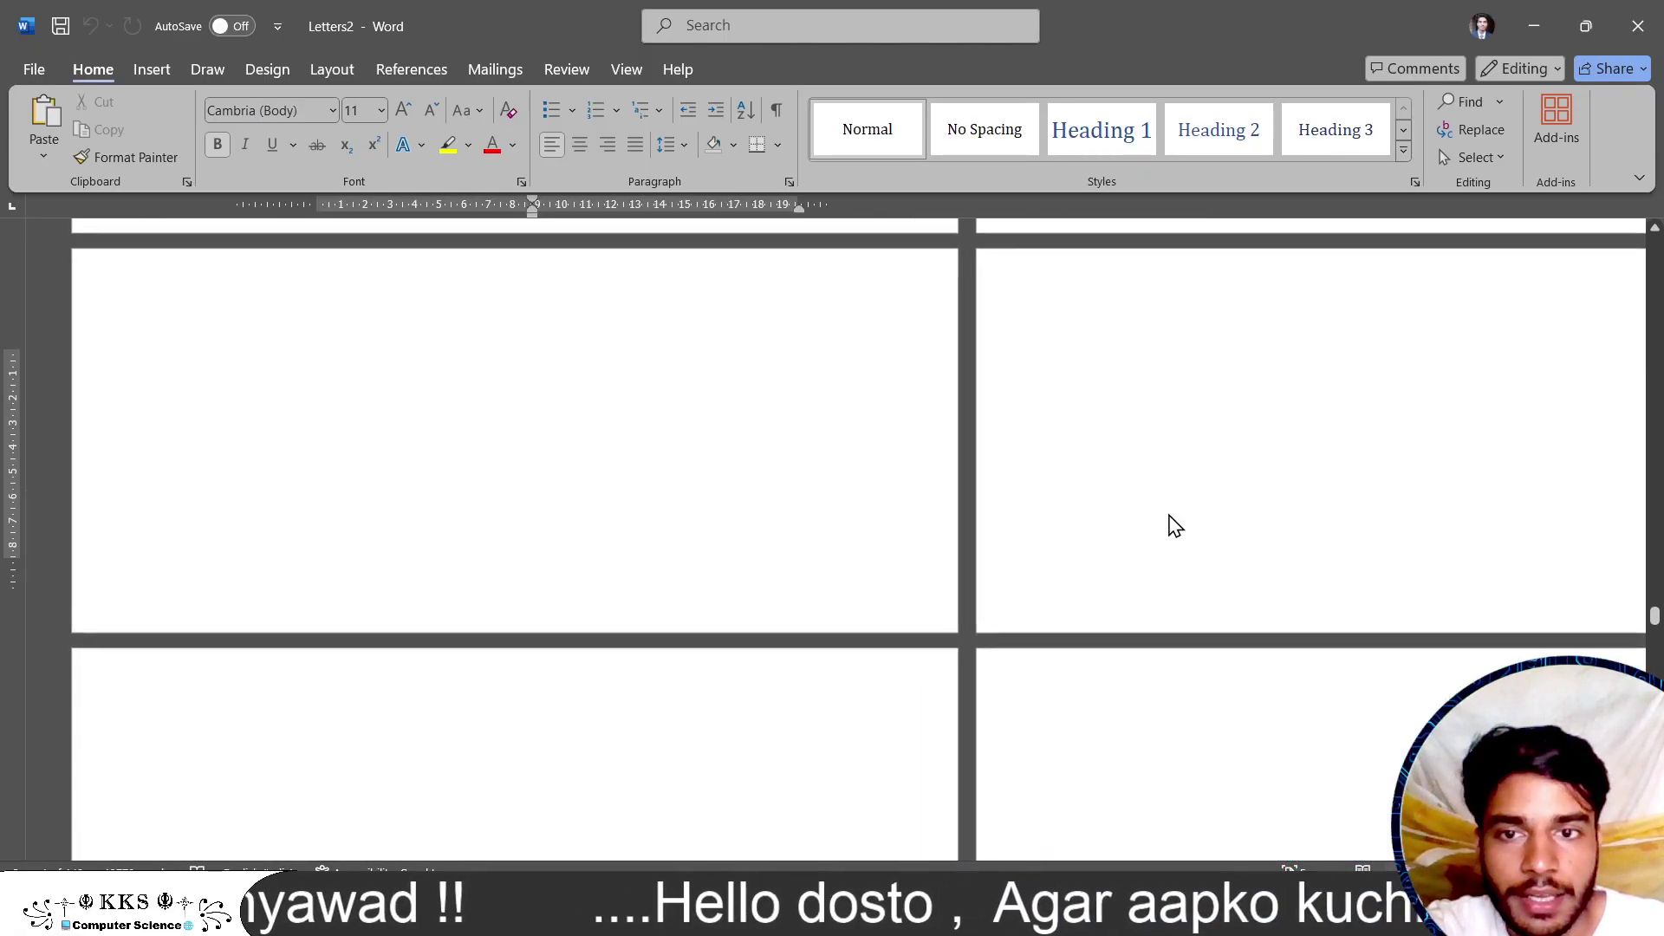
pyautogui.scroll(1, 1169, 520)
pyautogui.scroll(4, 1169, 516)
pyautogui.scroll(2, 1169, 514)
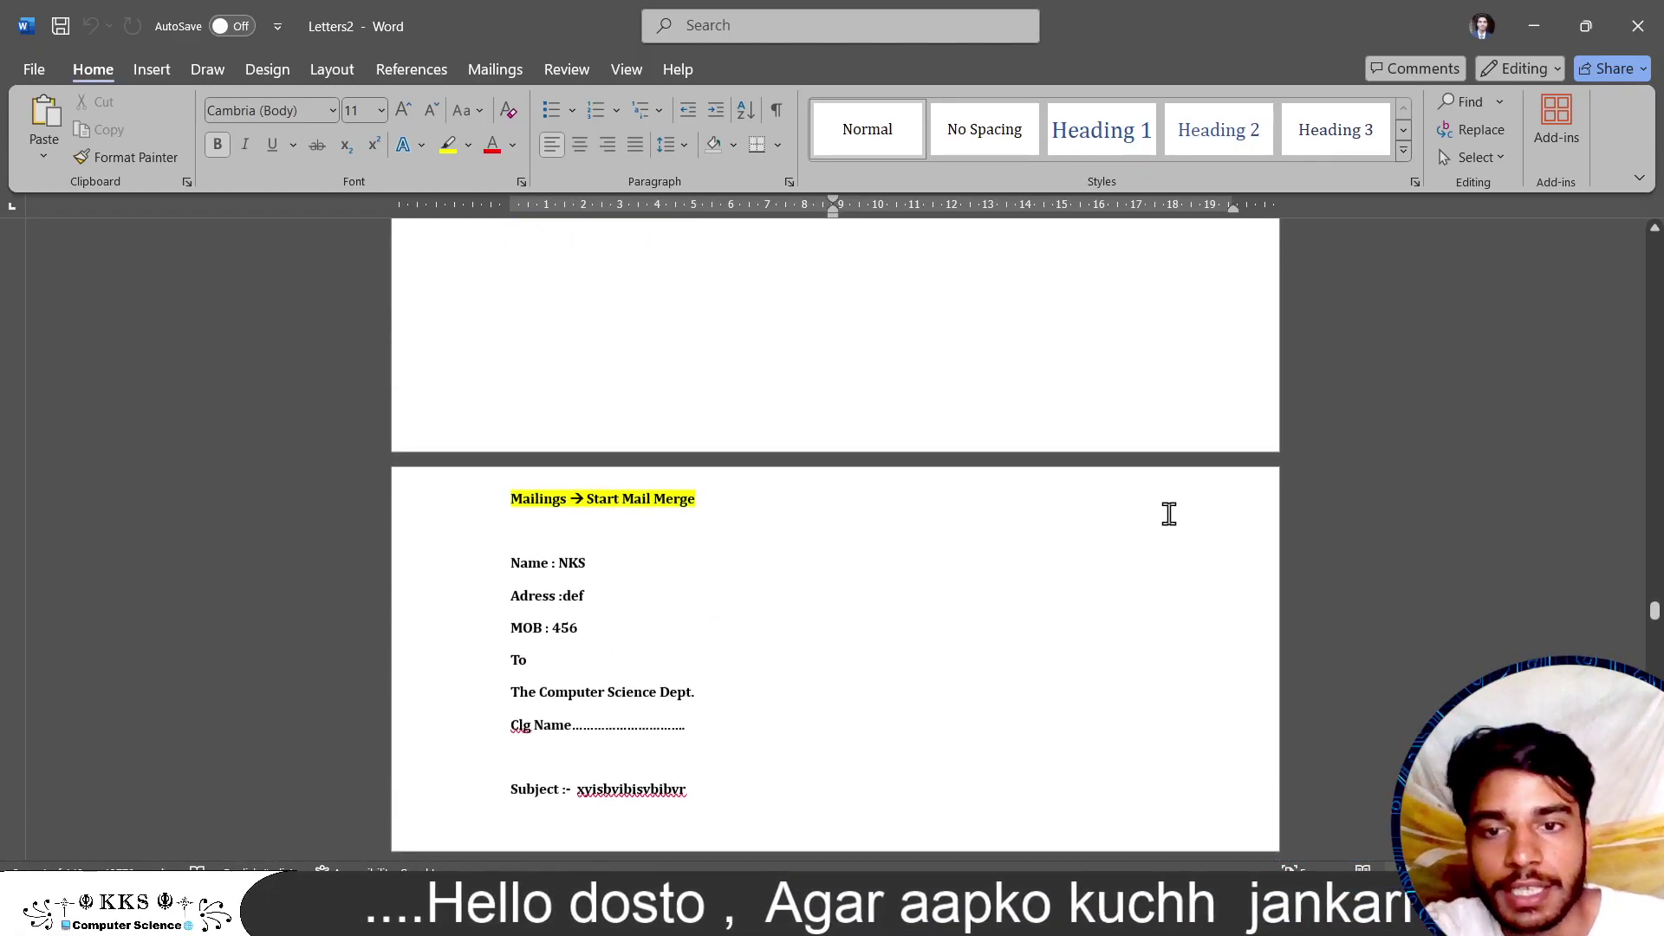
pyautogui.scroll(-1, 1167, 515)
pyautogui.scroll(-2, 1168, 514)
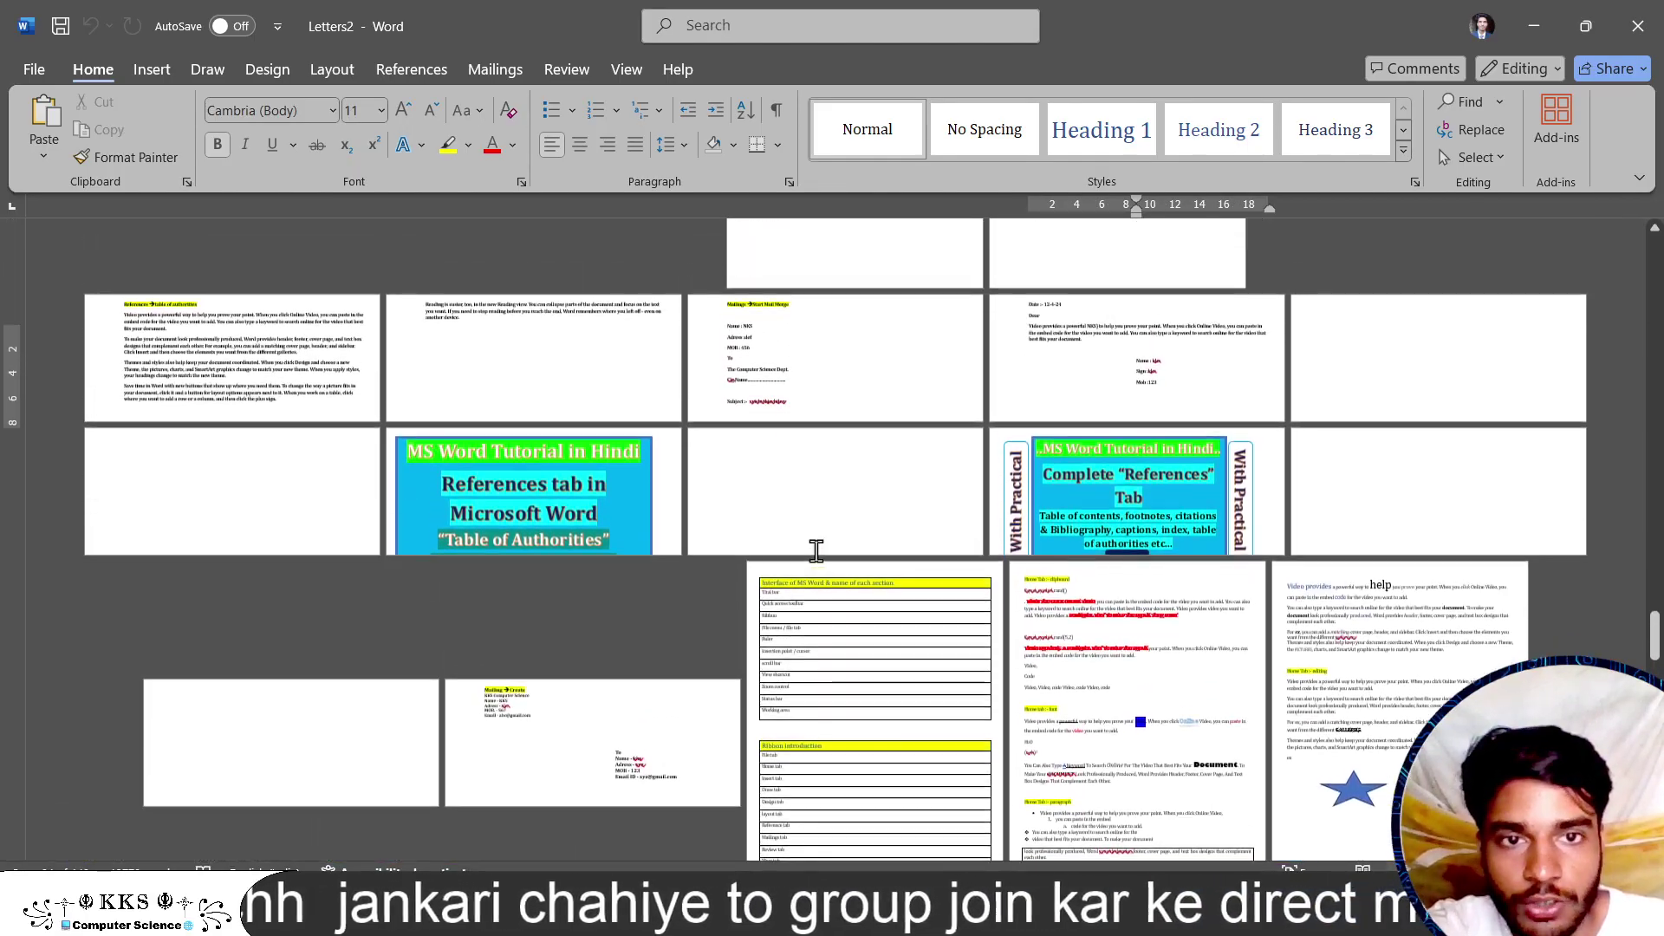
pyautogui.scroll(3, 815, 551)
pyautogui.scroll(2, 815, 551)
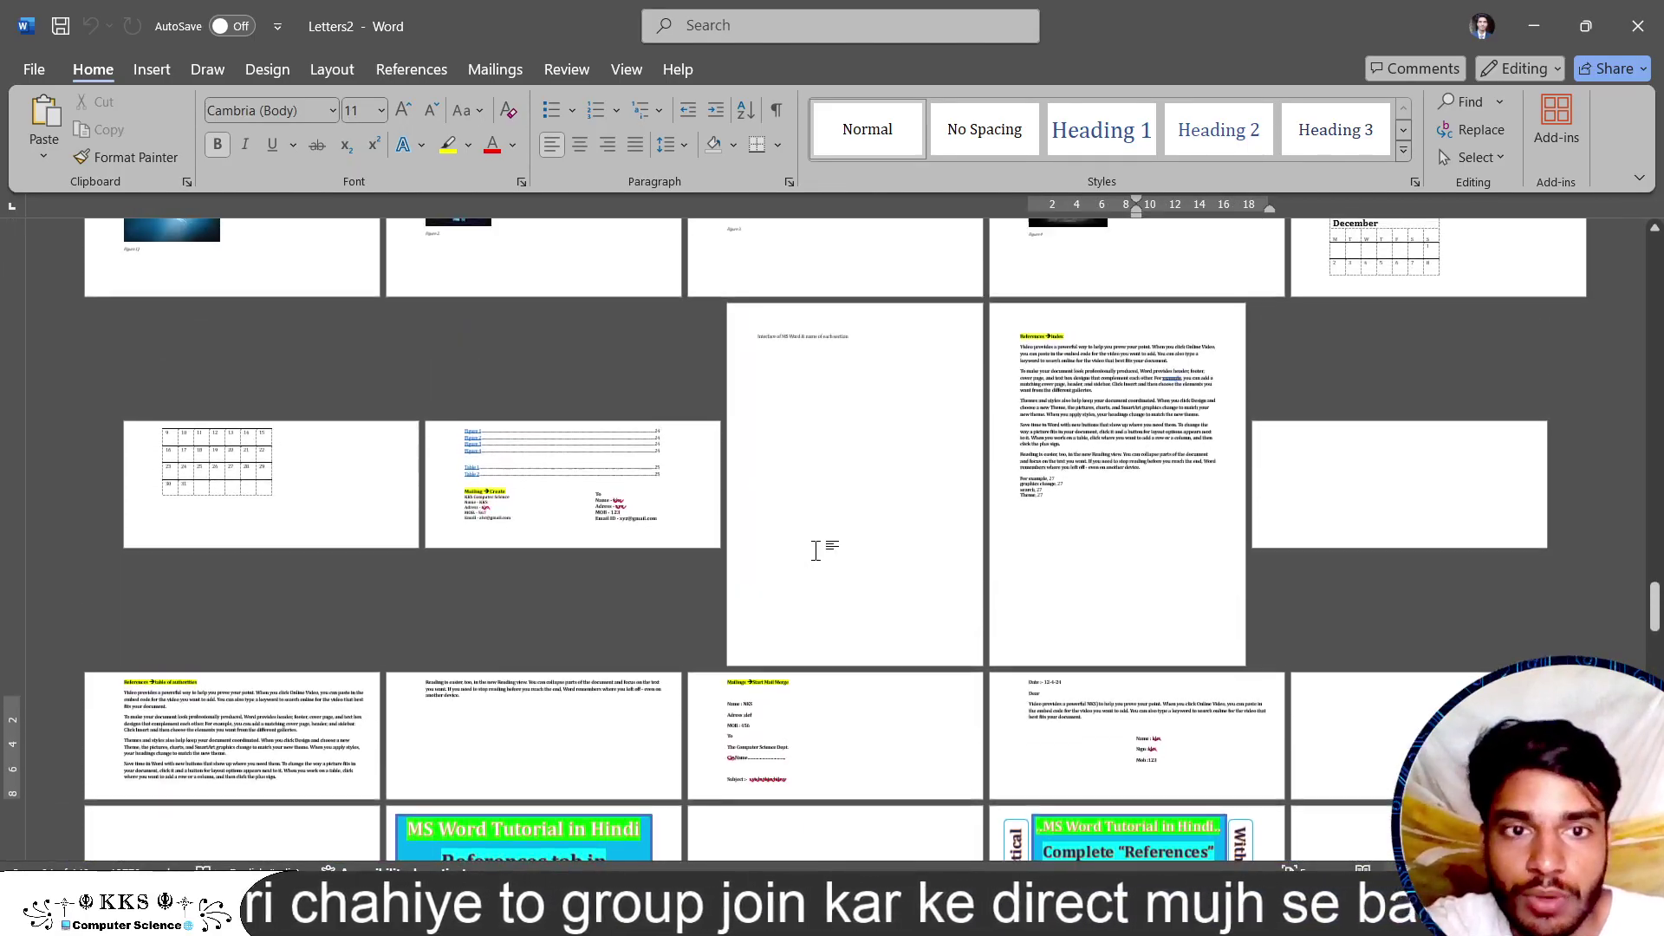
pyautogui.scroll(1, 815, 550)
pyautogui.scroll(1, 815, 550)
pyautogui.scroll(1, 815, 550)
pyautogui.scroll(2, 815, 550)
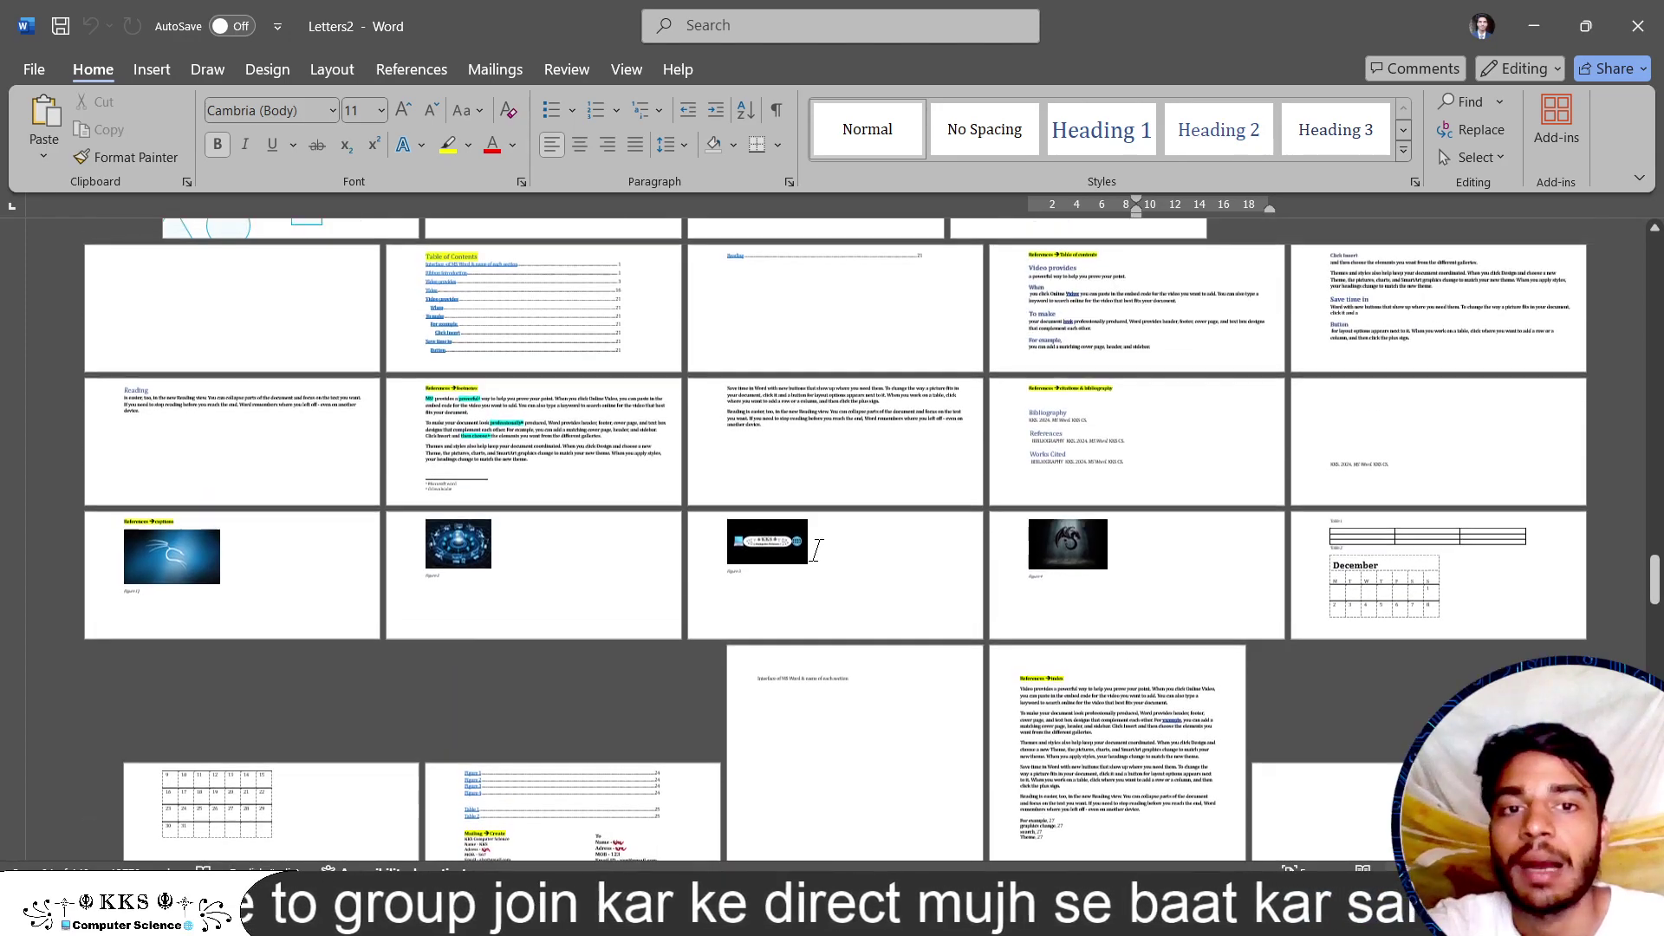
pyautogui.scroll(2, 816, 551)
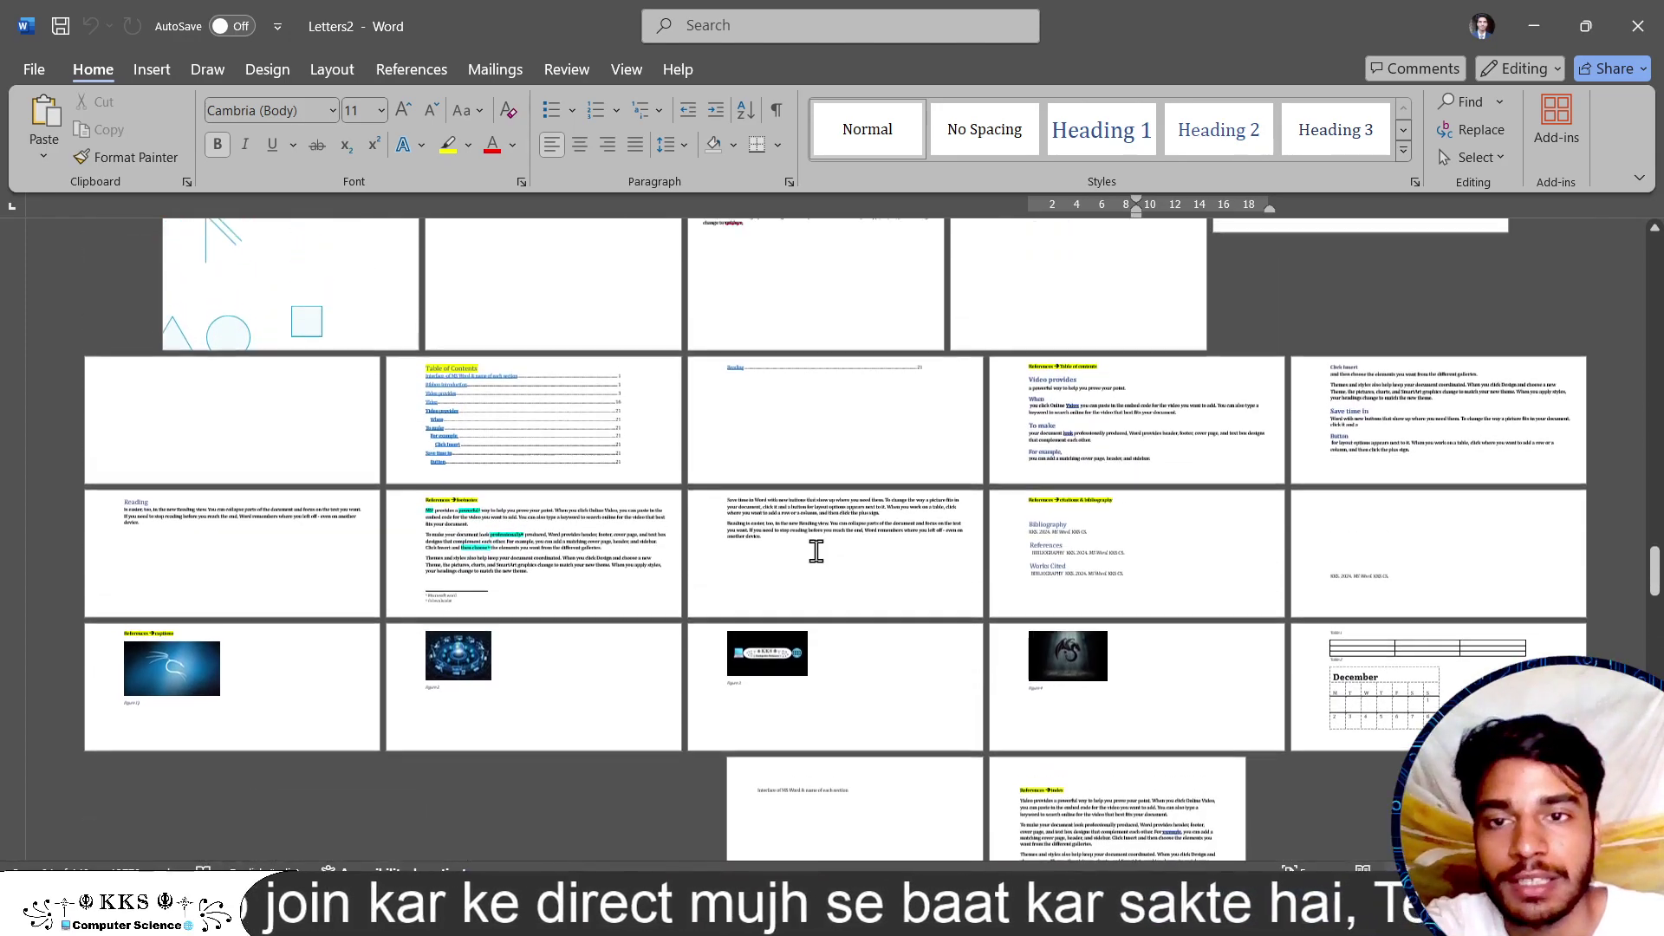
pyautogui.scroll(1, 816, 550)
pyautogui.scroll(1, 815, 551)
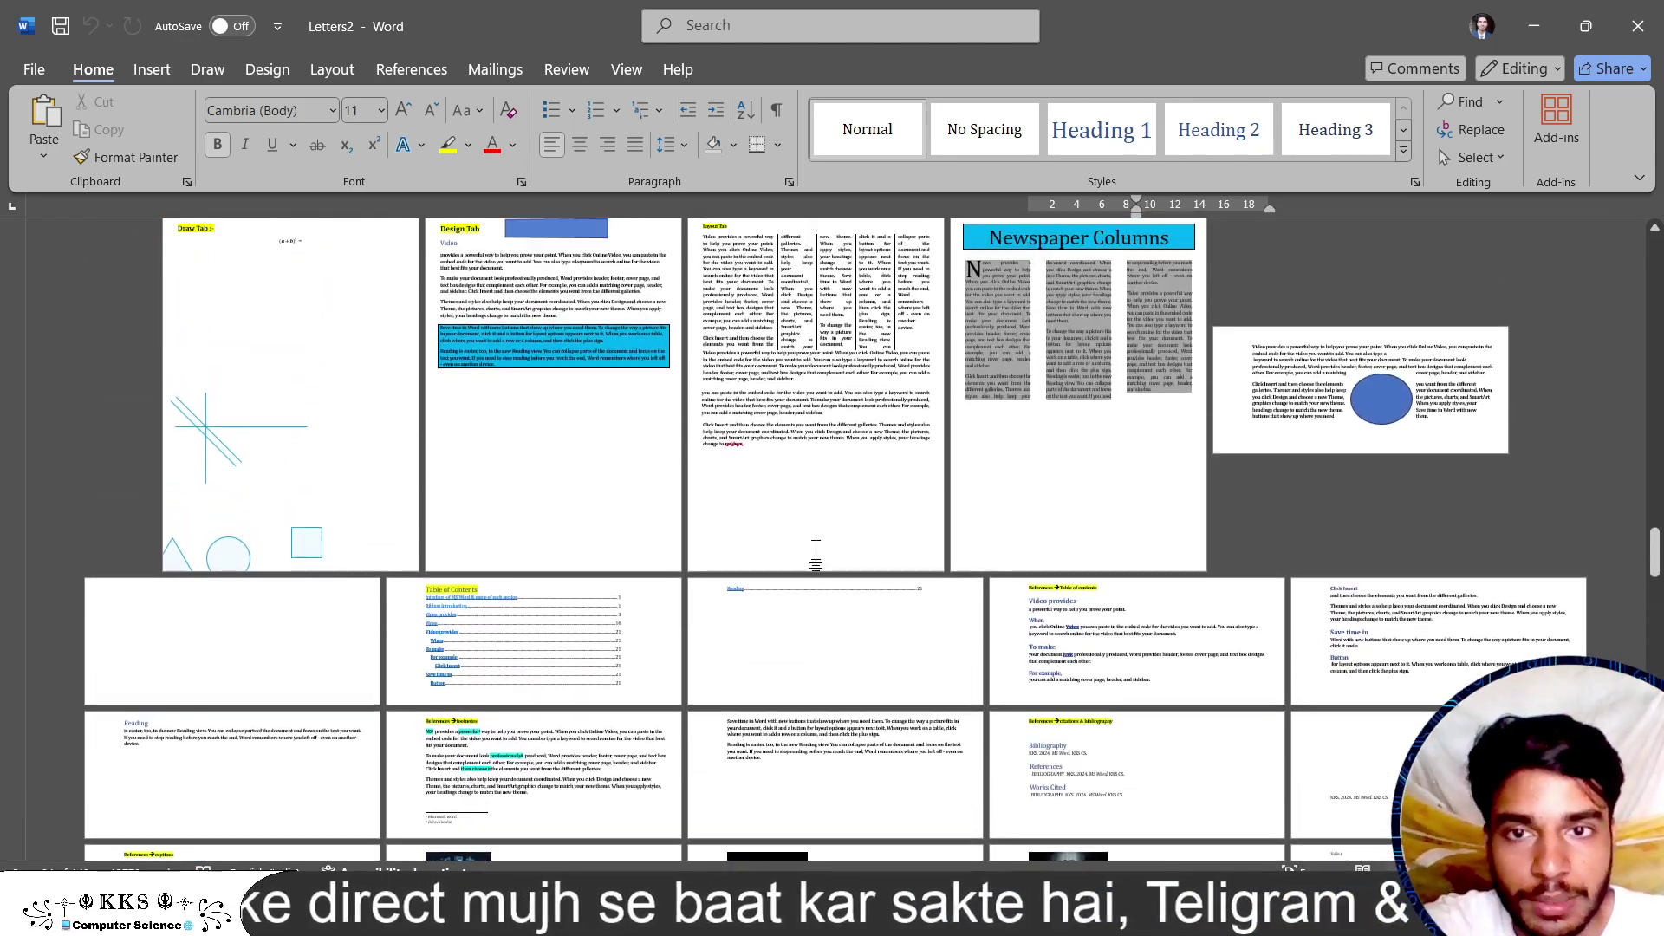
pyautogui.scroll(1, 816, 550)
pyautogui.scroll(1, 816, 550)
pyautogui.scroll(1, 815, 550)
pyautogui.scroll(2, 815, 550)
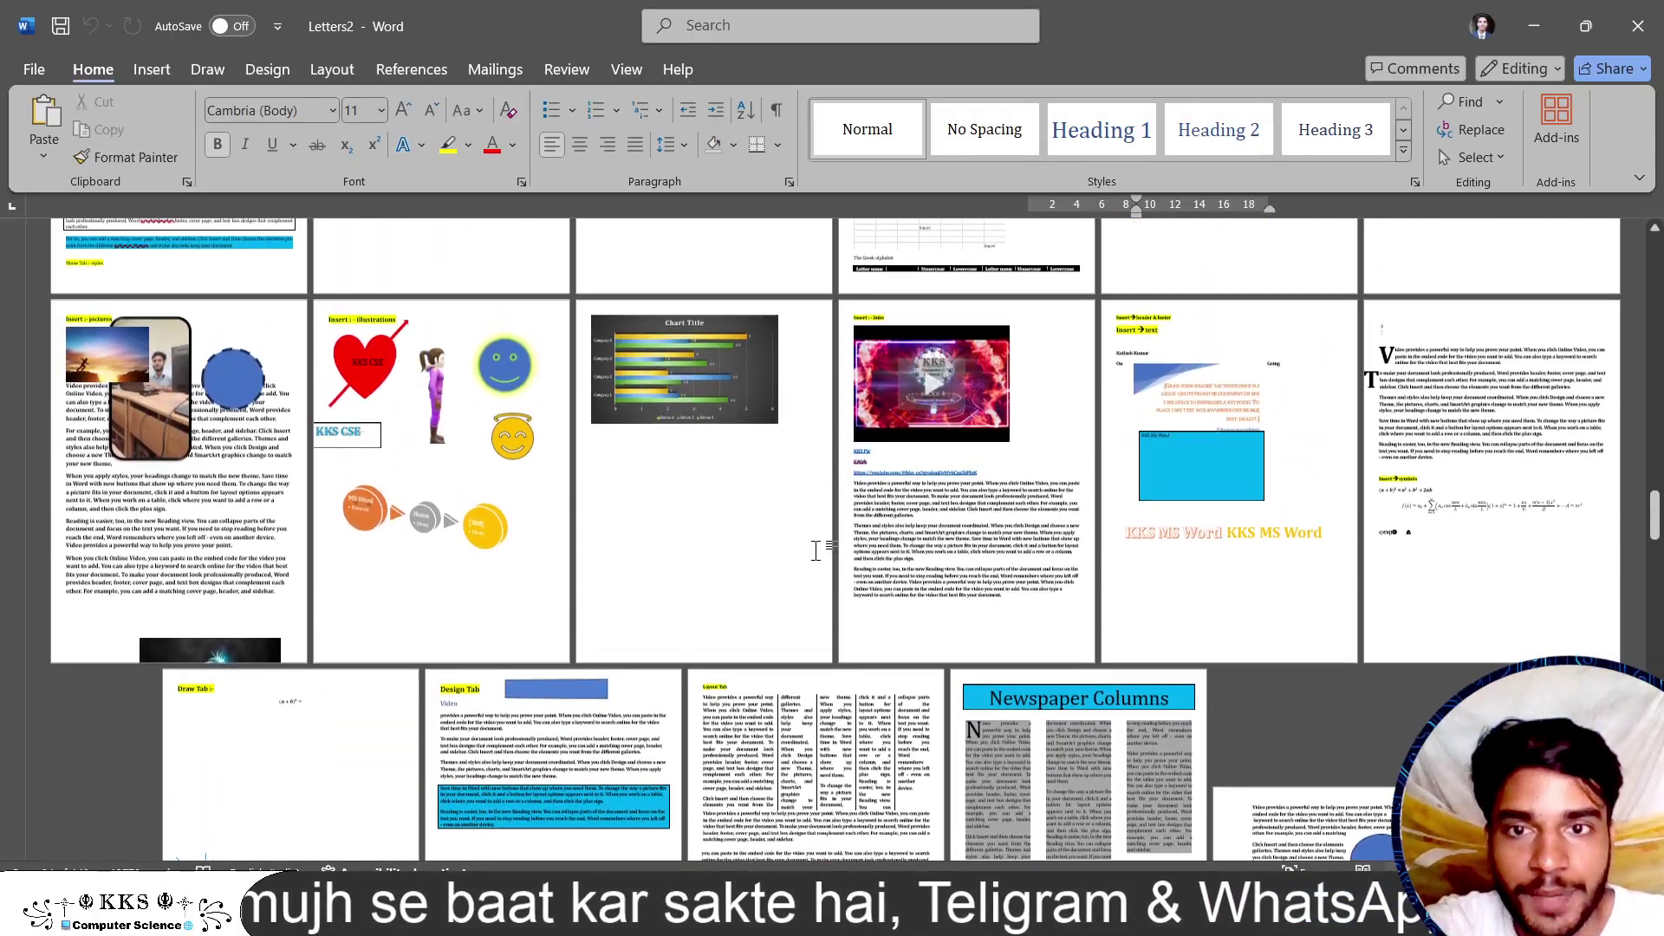
pyautogui.scroll(2, 815, 550)
pyautogui.scroll(1, 815, 551)
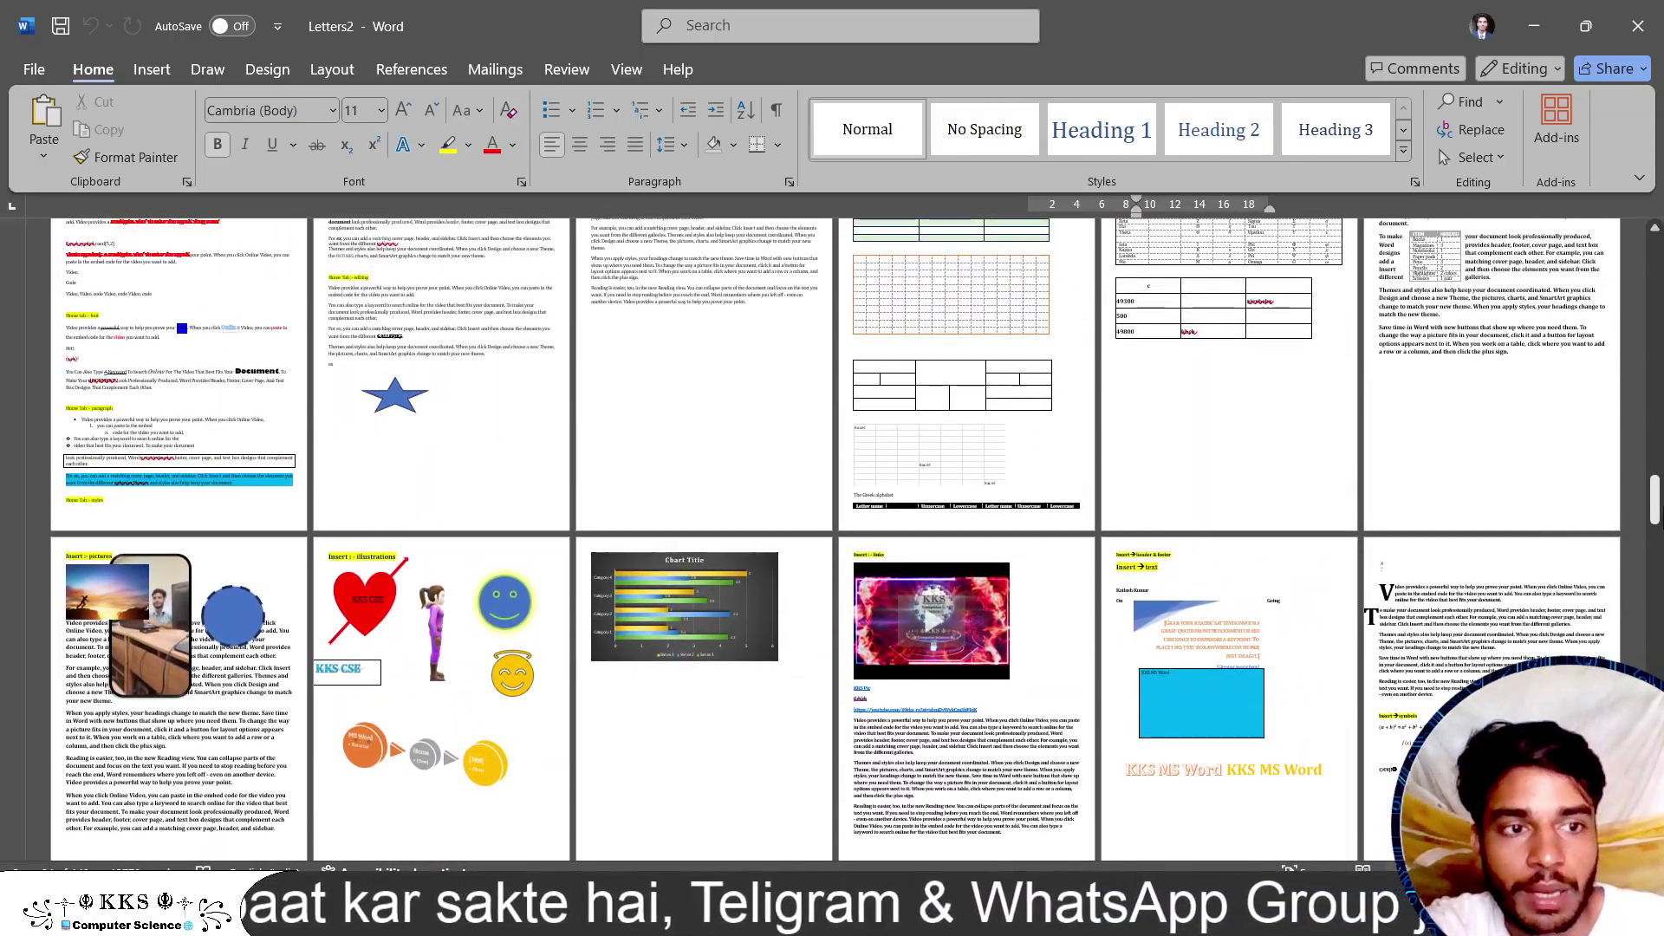
pyautogui.moveTo(1656, 511); pyautogui.dragTo(1647, 299)
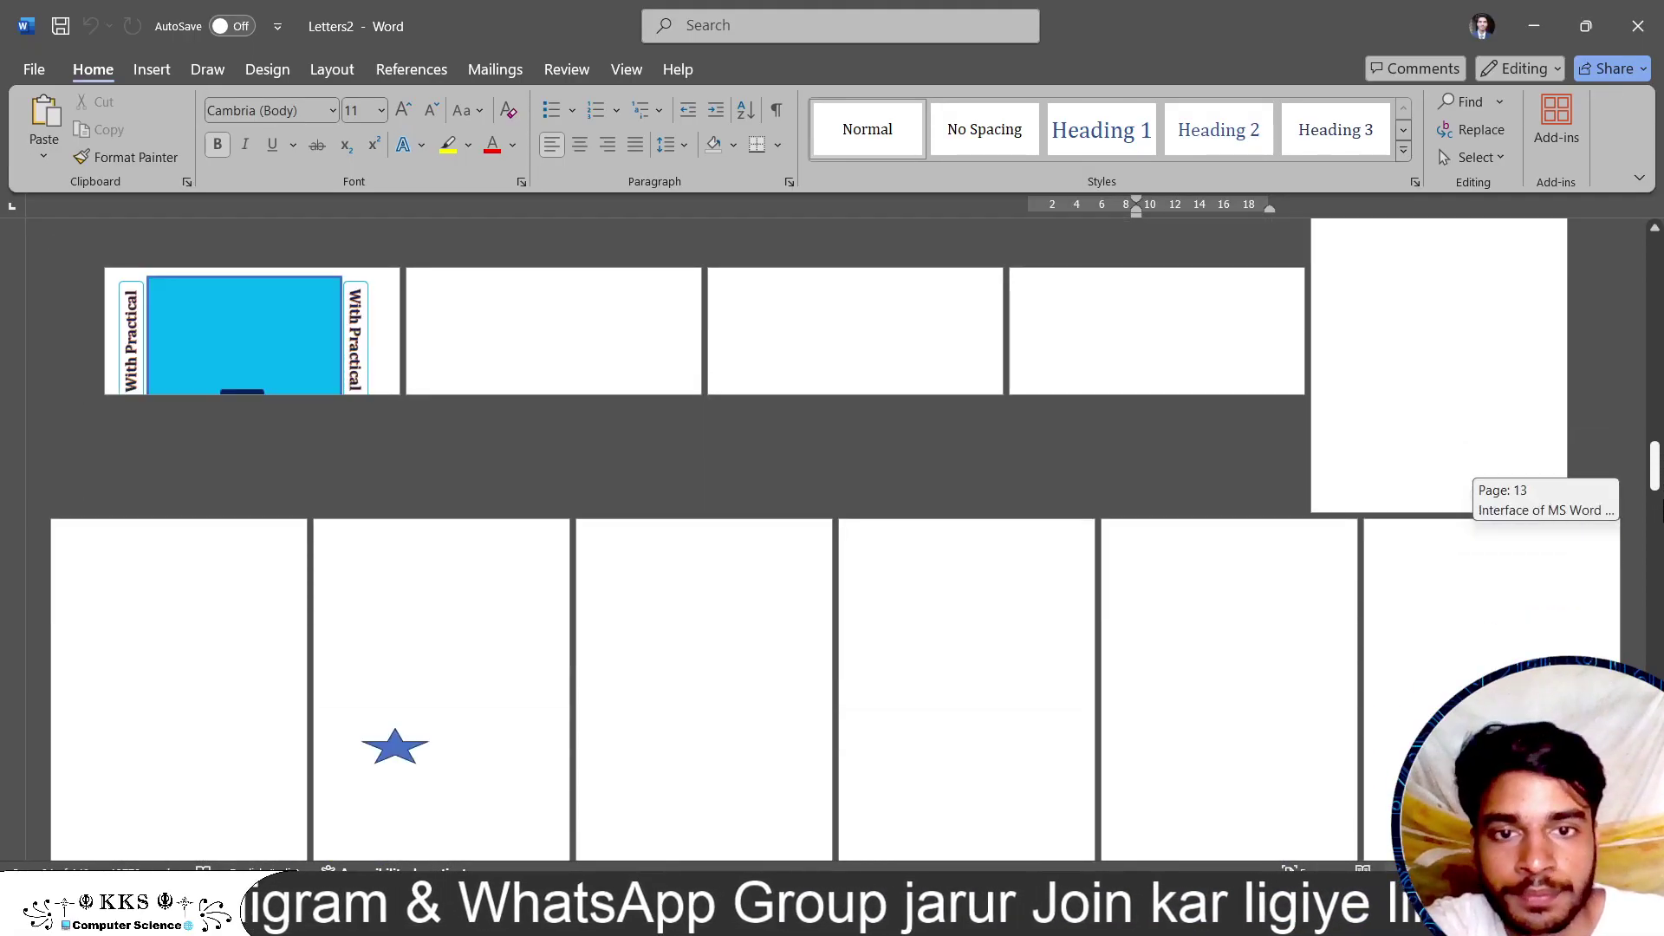
pyautogui.moveTo(1645, 289)
pyautogui.mouseDown()
pyautogui.moveTo(1654, 589)
pyautogui.moveTo(1654, 429)
pyautogui.mouseUp()
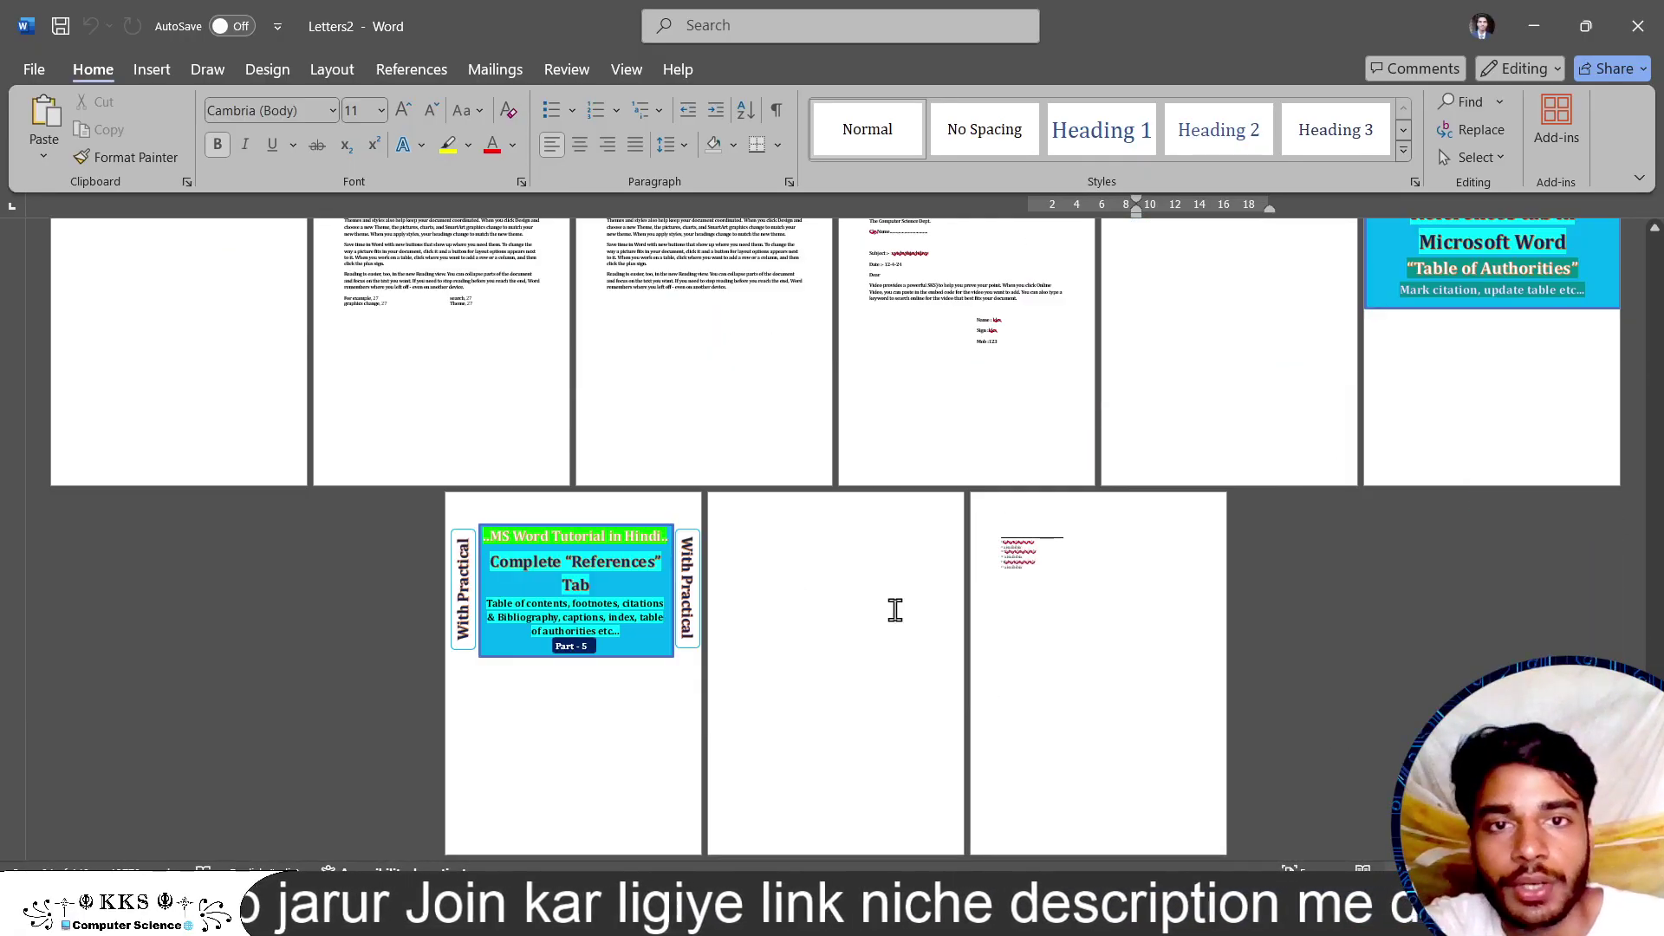
# - Zoom into Letters2 and scroll down to the third recipient's letter with name, address and MOB filled in
pyautogui.scroll(3, 895, 609)
pyautogui.scroll(1, 918, 538)
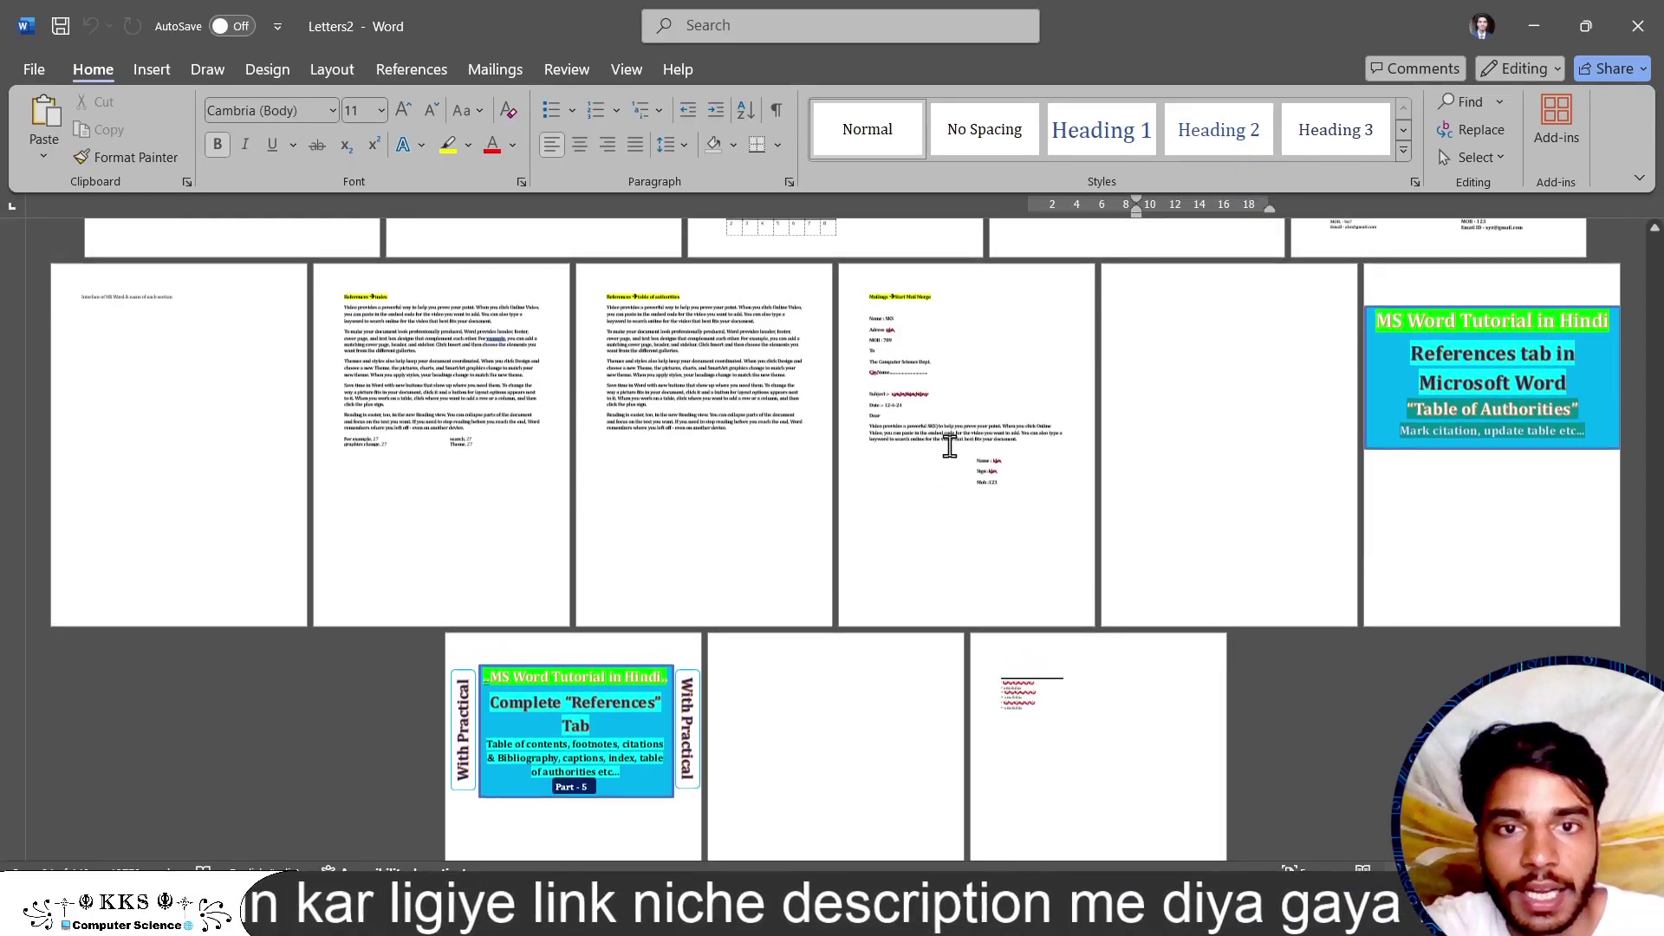
pyautogui.keyDown('ctrl'); pyautogui.scroll(1, 950, 447); pyautogui.keyUp('ctrl')
pyautogui.keyDown('ctrl'); pyautogui.scroll(1, 950, 448); pyautogui.keyUp('ctrl')
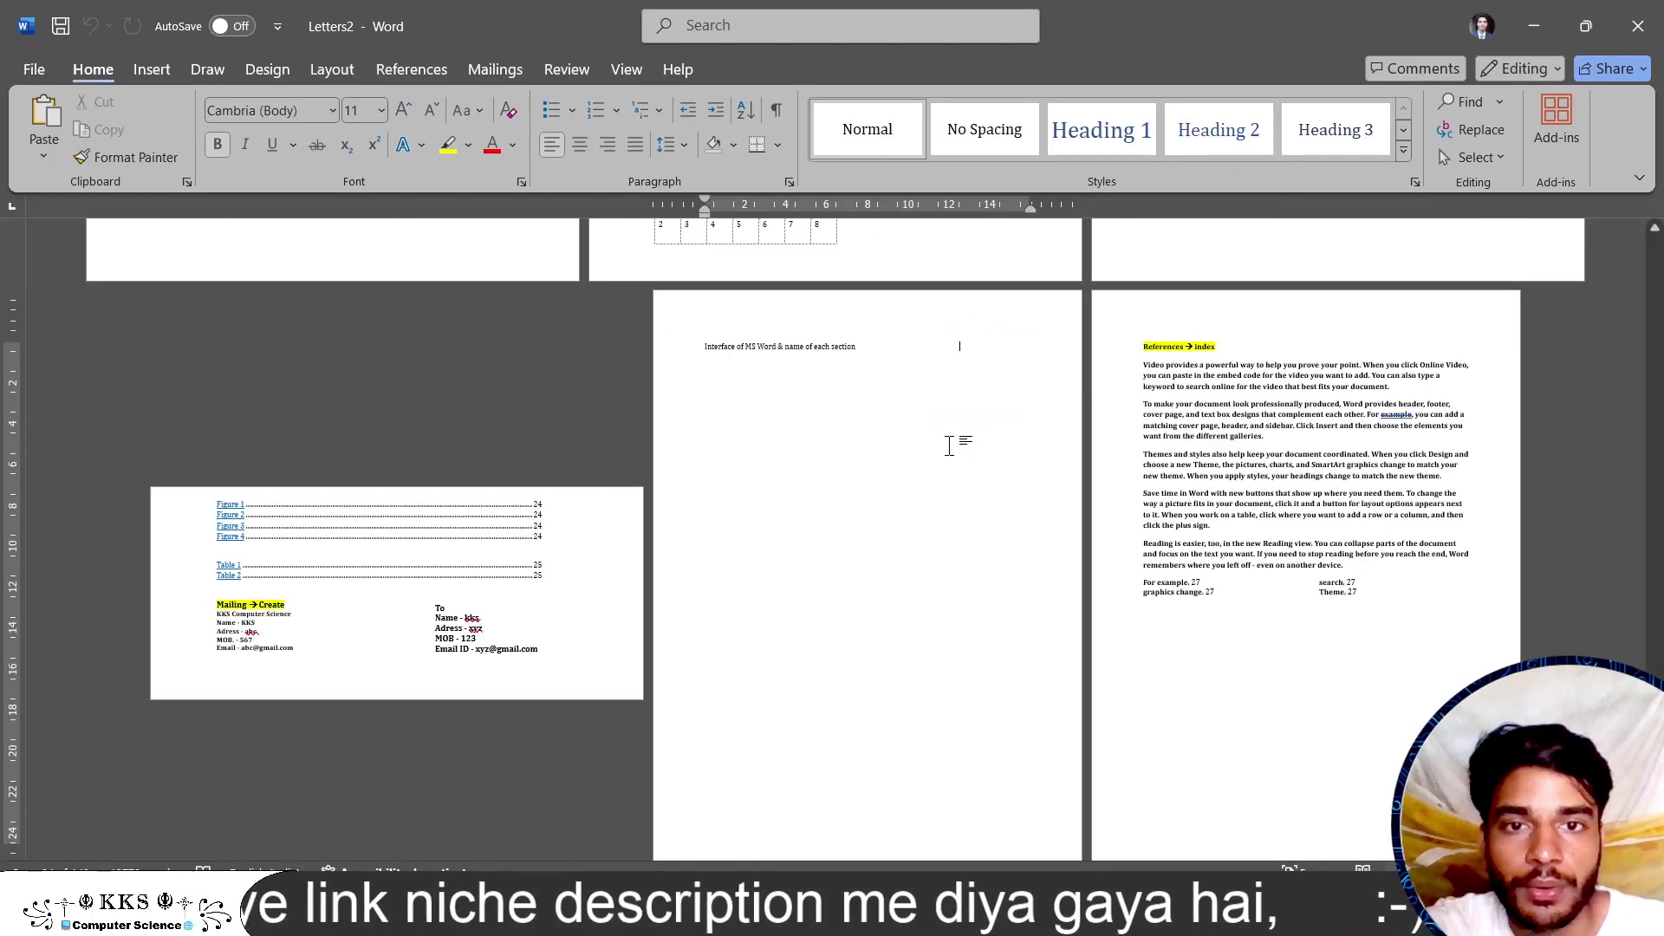
pyautogui.keyDown('ctrl'); pyautogui.scroll(1, 950, 447); pyautogui.keyUp('ctrl')
pyautogui.keyDown('ctrl'); pyautogui.scroll(1, 950, 447); pyautogui.keyUp('ctrl')
pyautogui.scroll(-3, 950, 447)
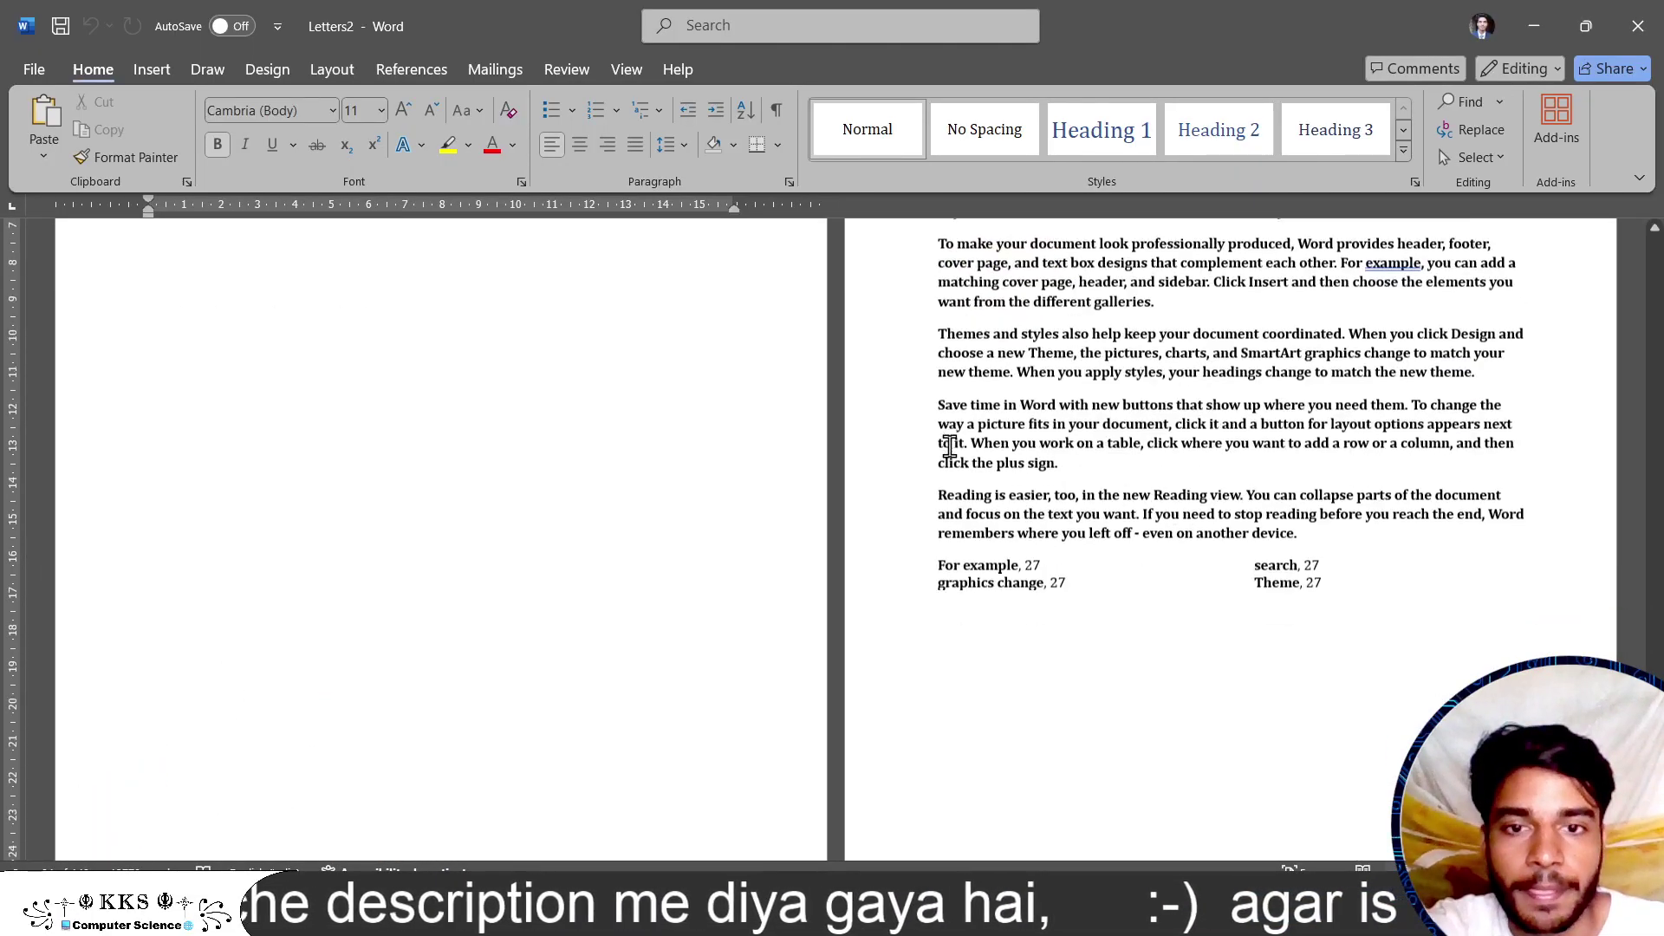
pyautogui.scroll(-4, 950, 448)
pyautogui.scroll(-3, 950, 447)
pyautogui.scroll(-1, 949, 448)
pyautogui.scroll(-3, 950, 448)
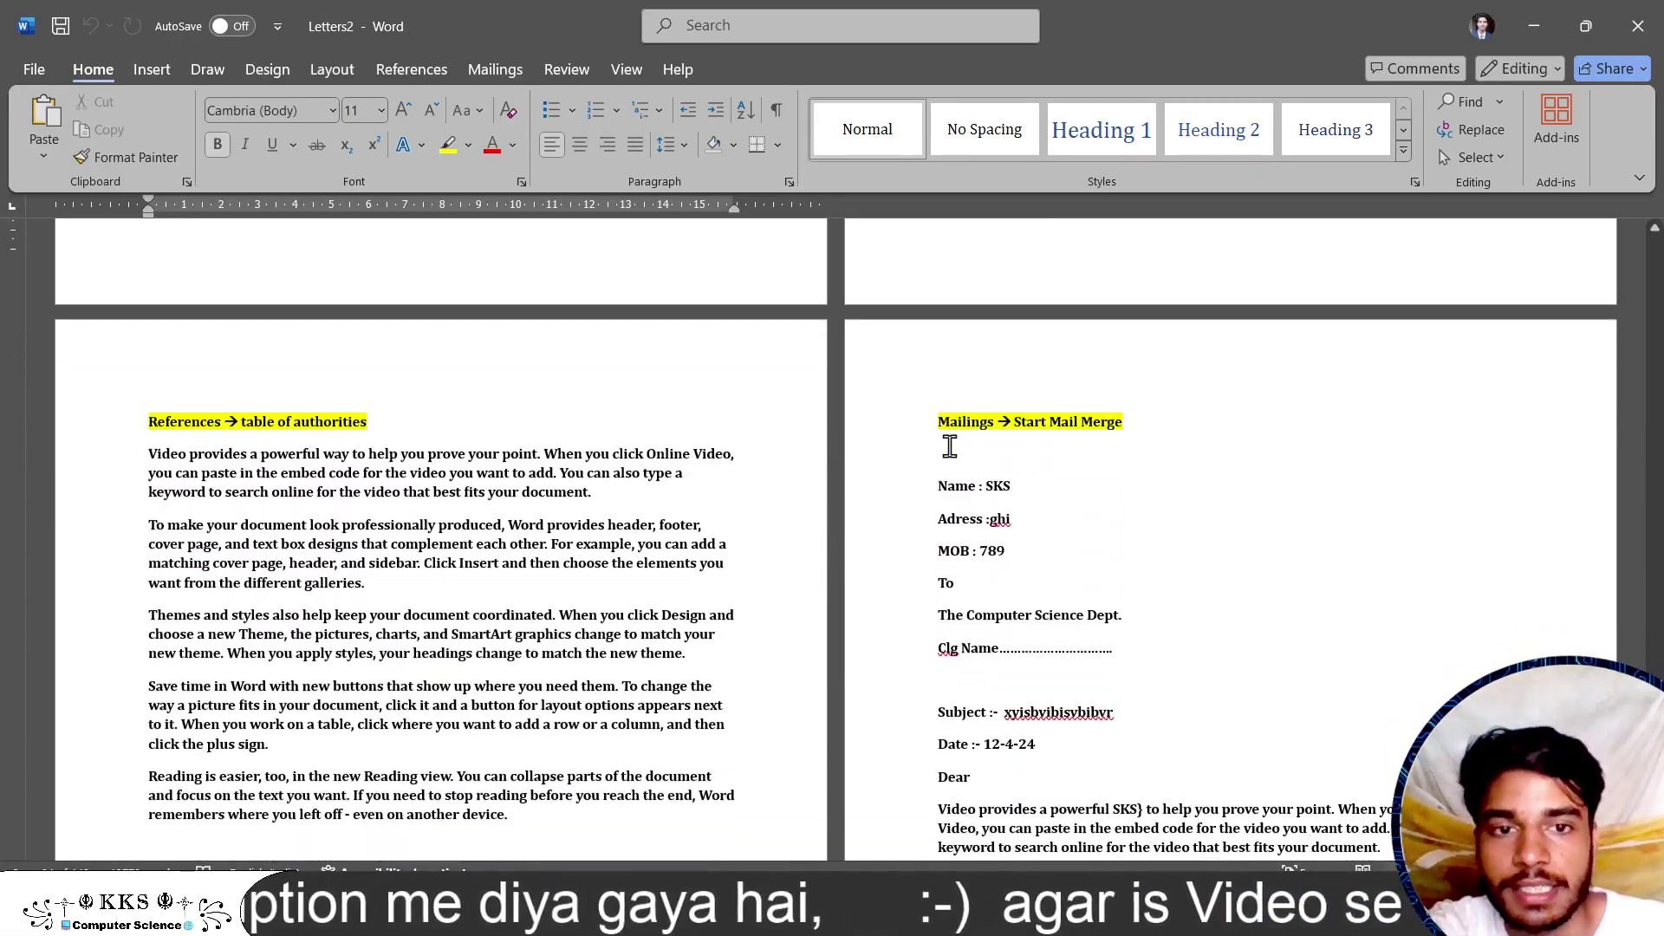
pyautogui.scroll(-1, 1175, 593)
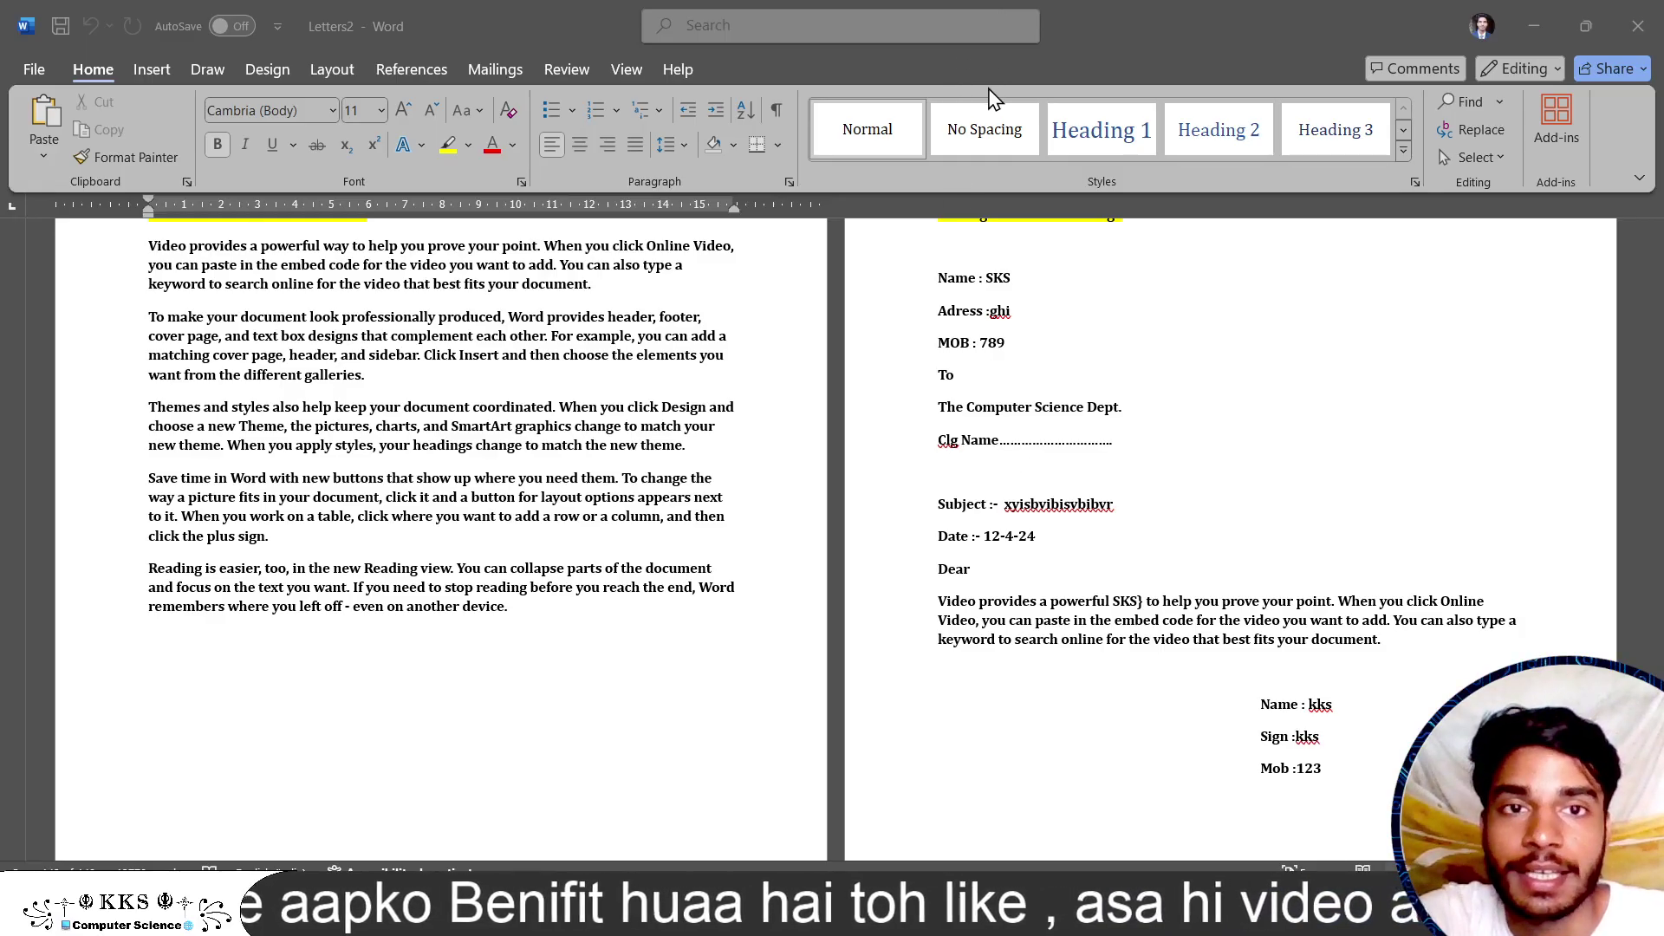
# - Bring up the Mailings tools and view the Select Recipients options, closing them without choosing one
pyautogui.click(501, 76)
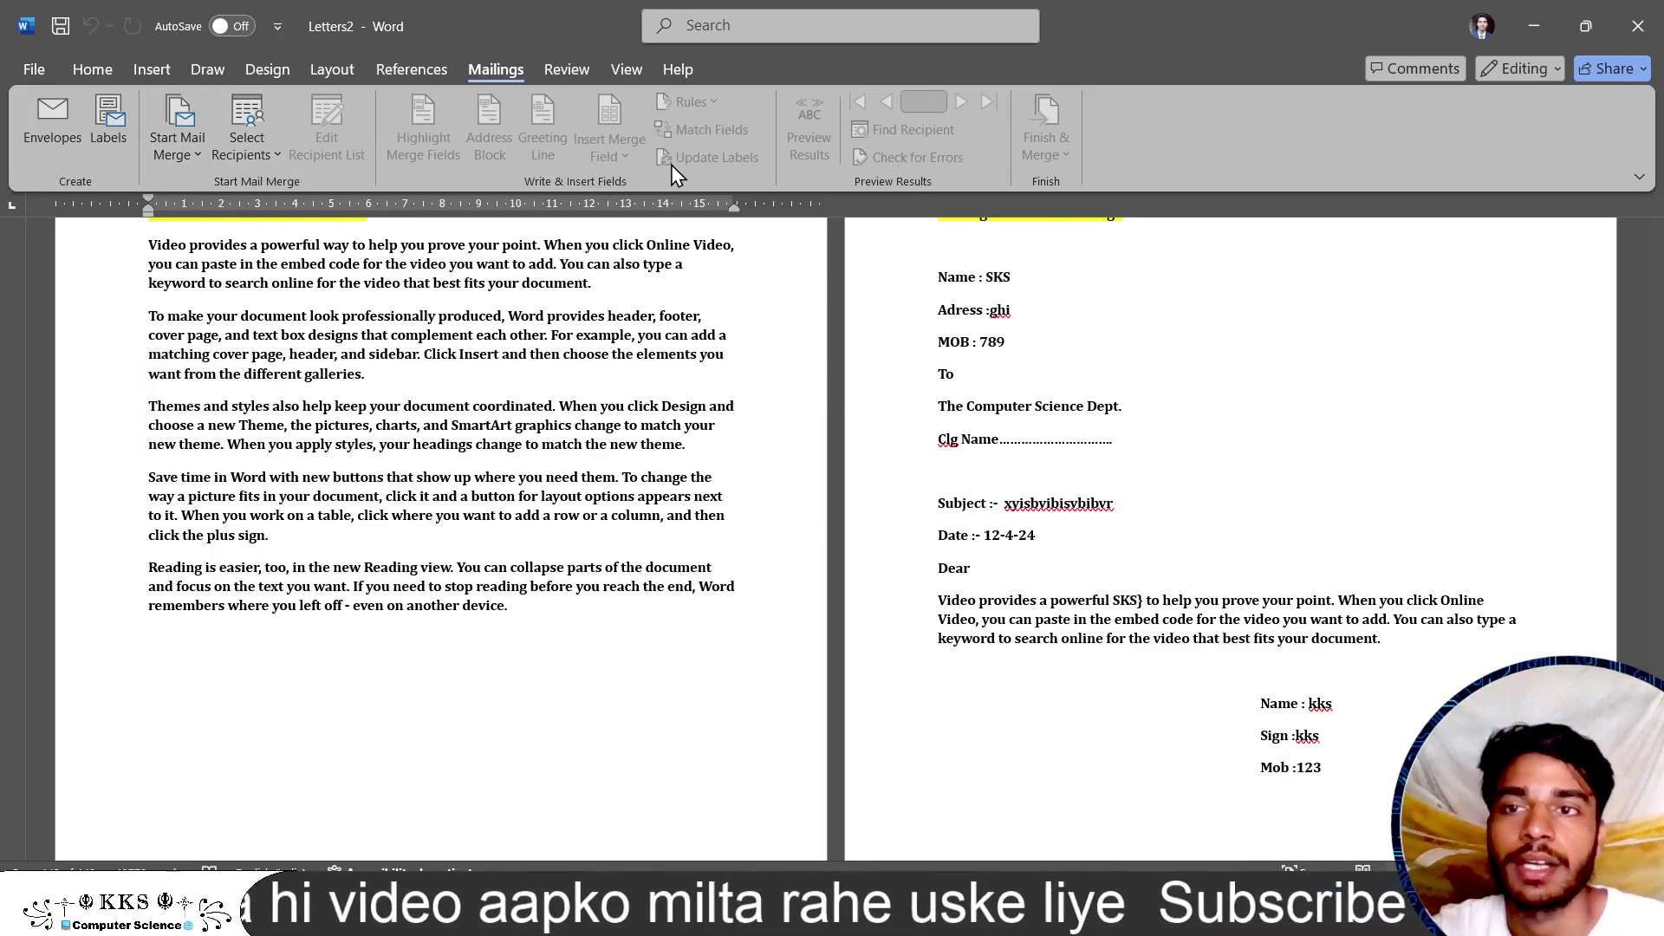
pyautogui.click(267, 149)
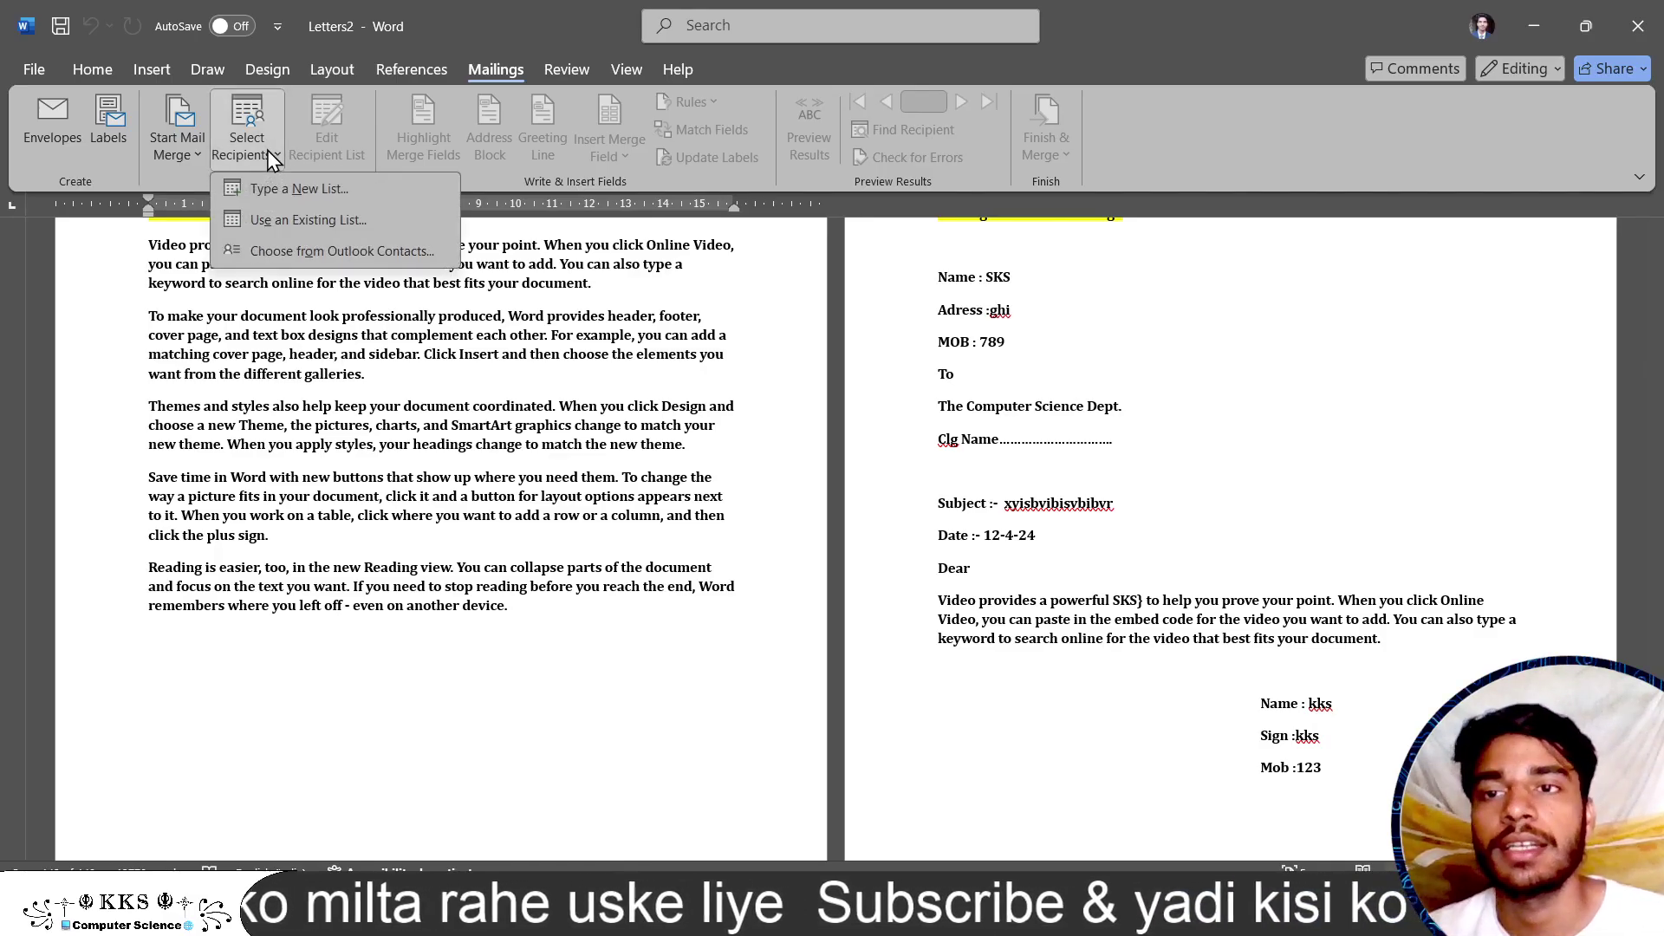
pyautogui.click(340, 189)
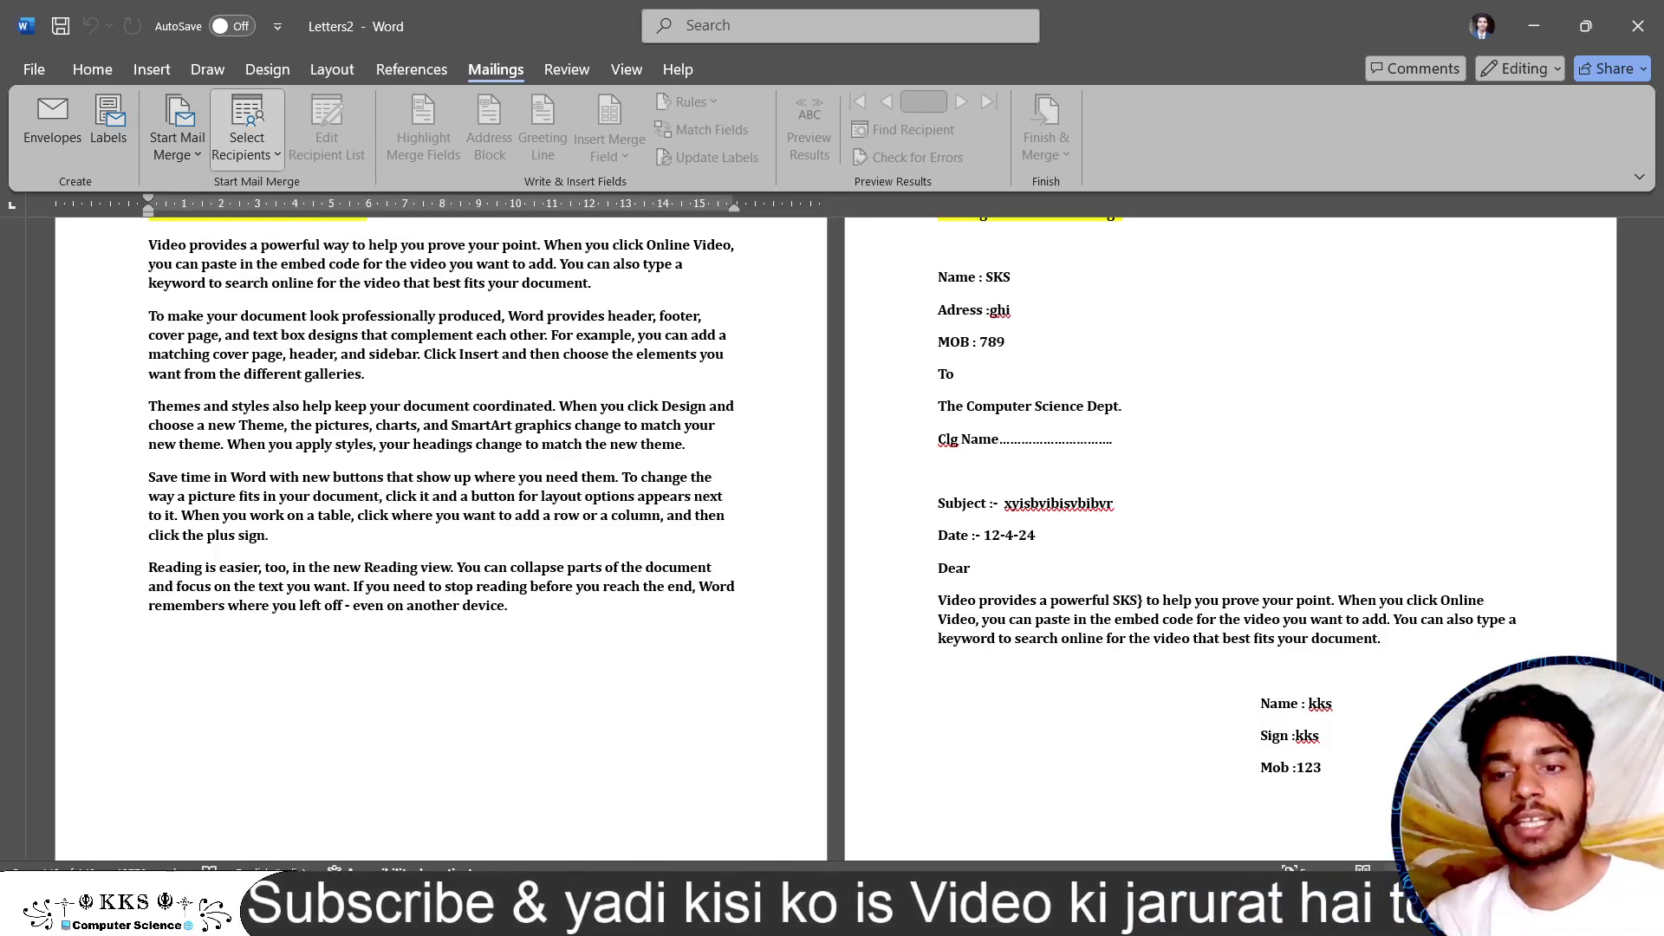